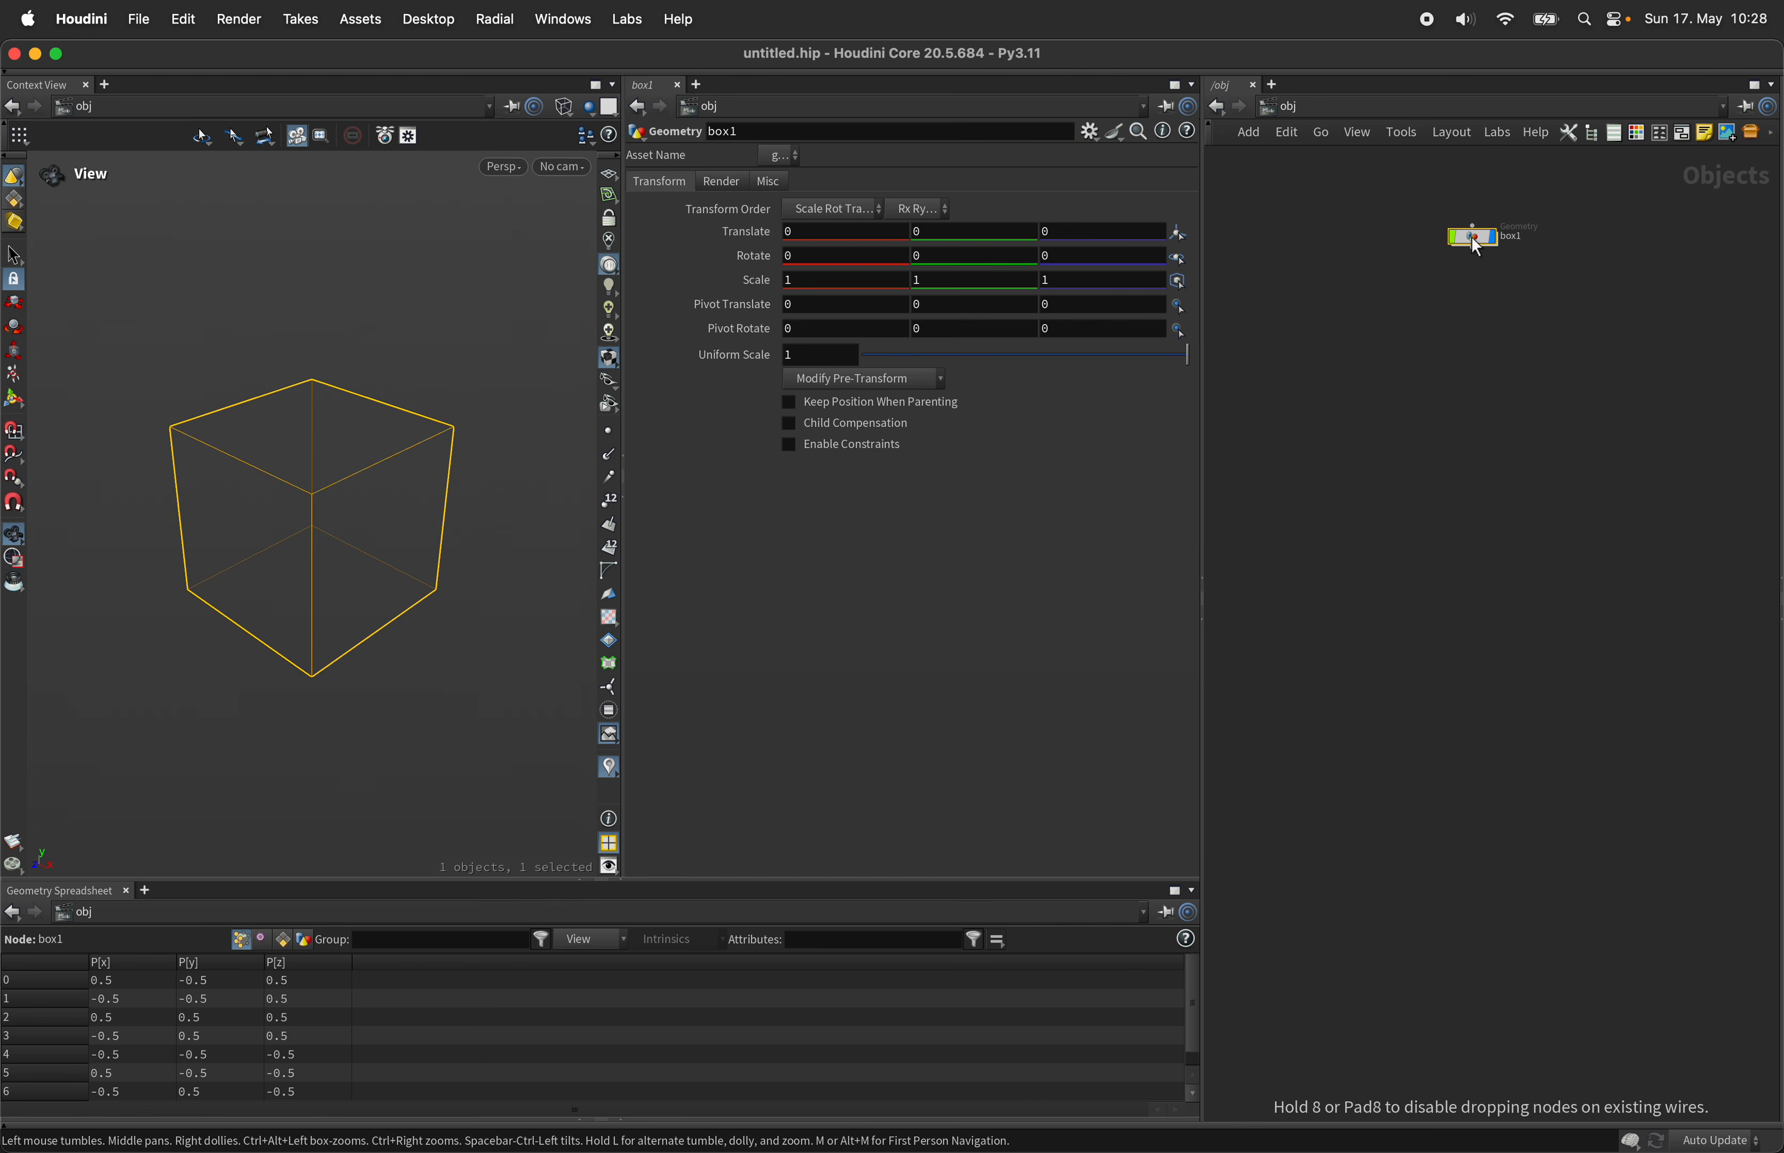
# Step: Enter the box1 geometry network and set the viewport shading to Smooth Wire Shaded
pyautogui.doubleClick(1472, 237)
pyautogui.click(569, 111)
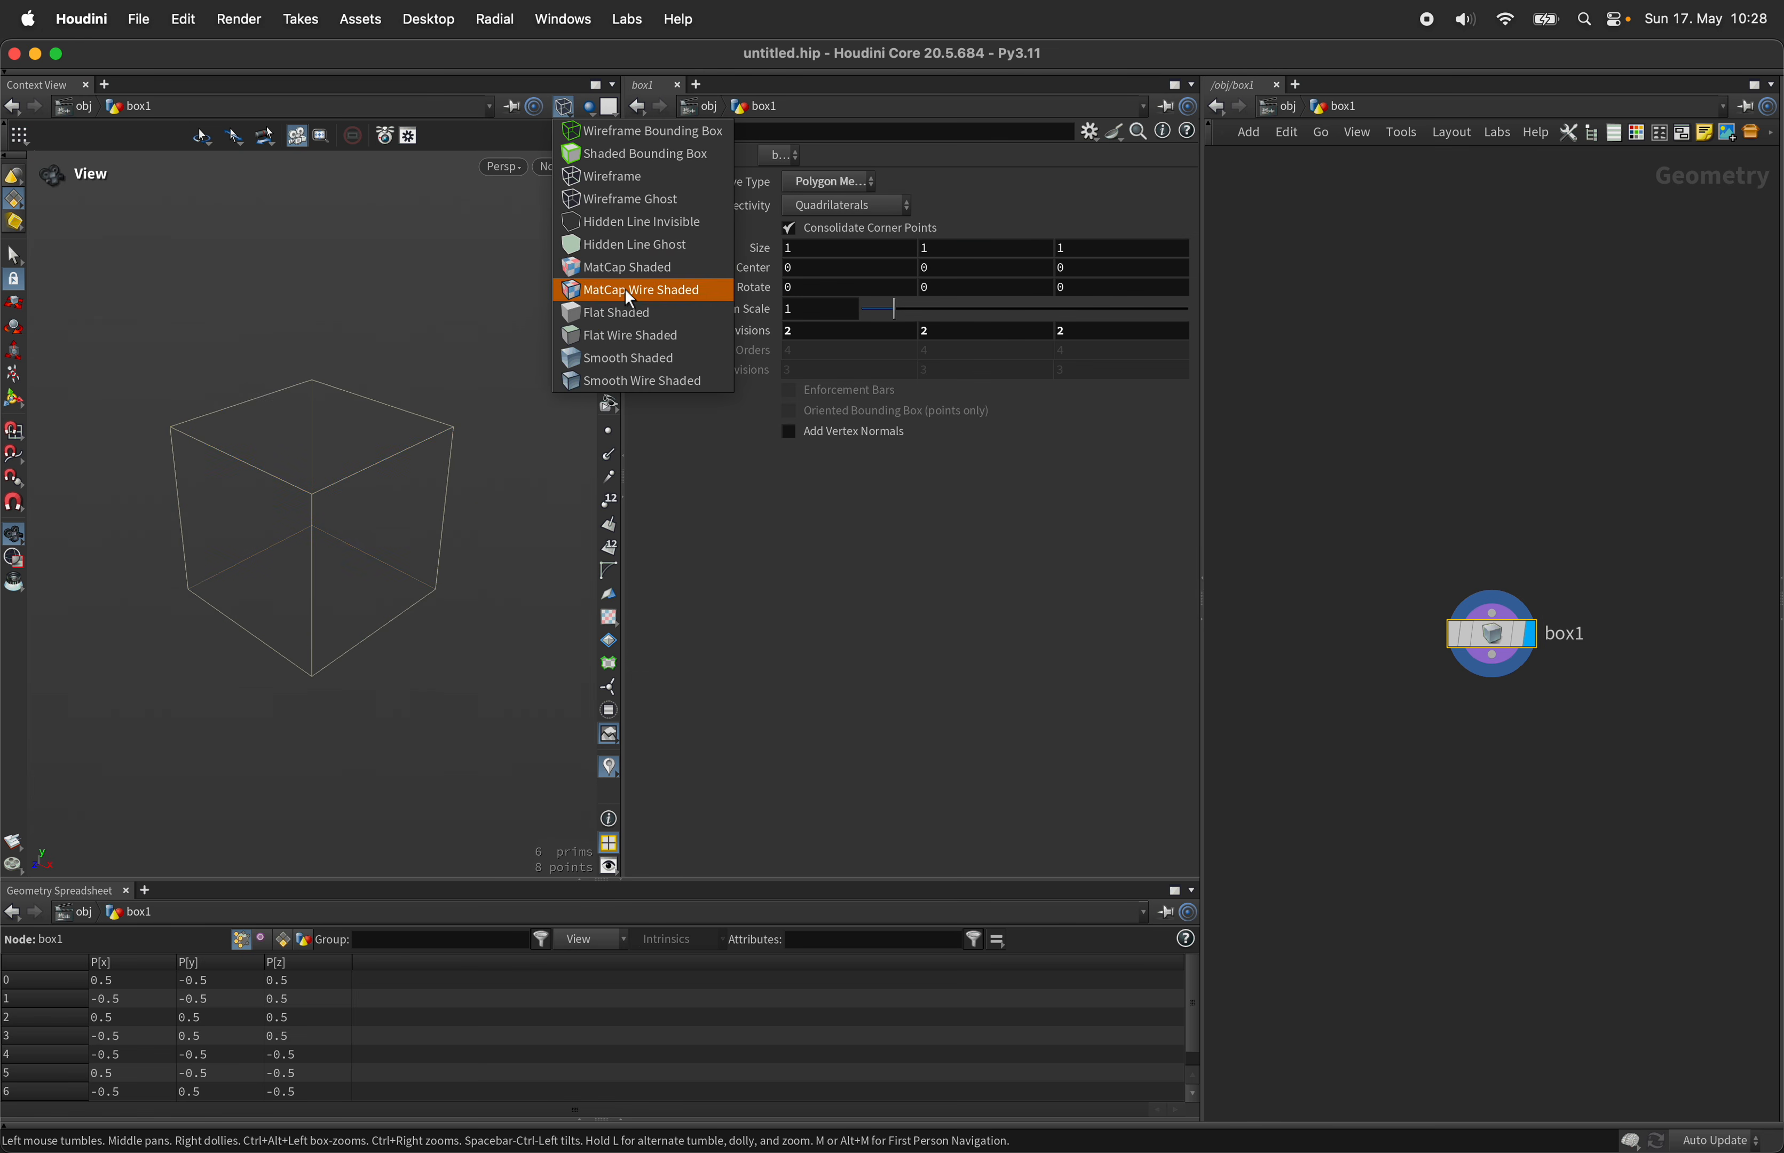
pyautogui.click(654, 379)
pyautogui.moveTo(397, 472); pyautogui.dragTo(417, 508, button='right')
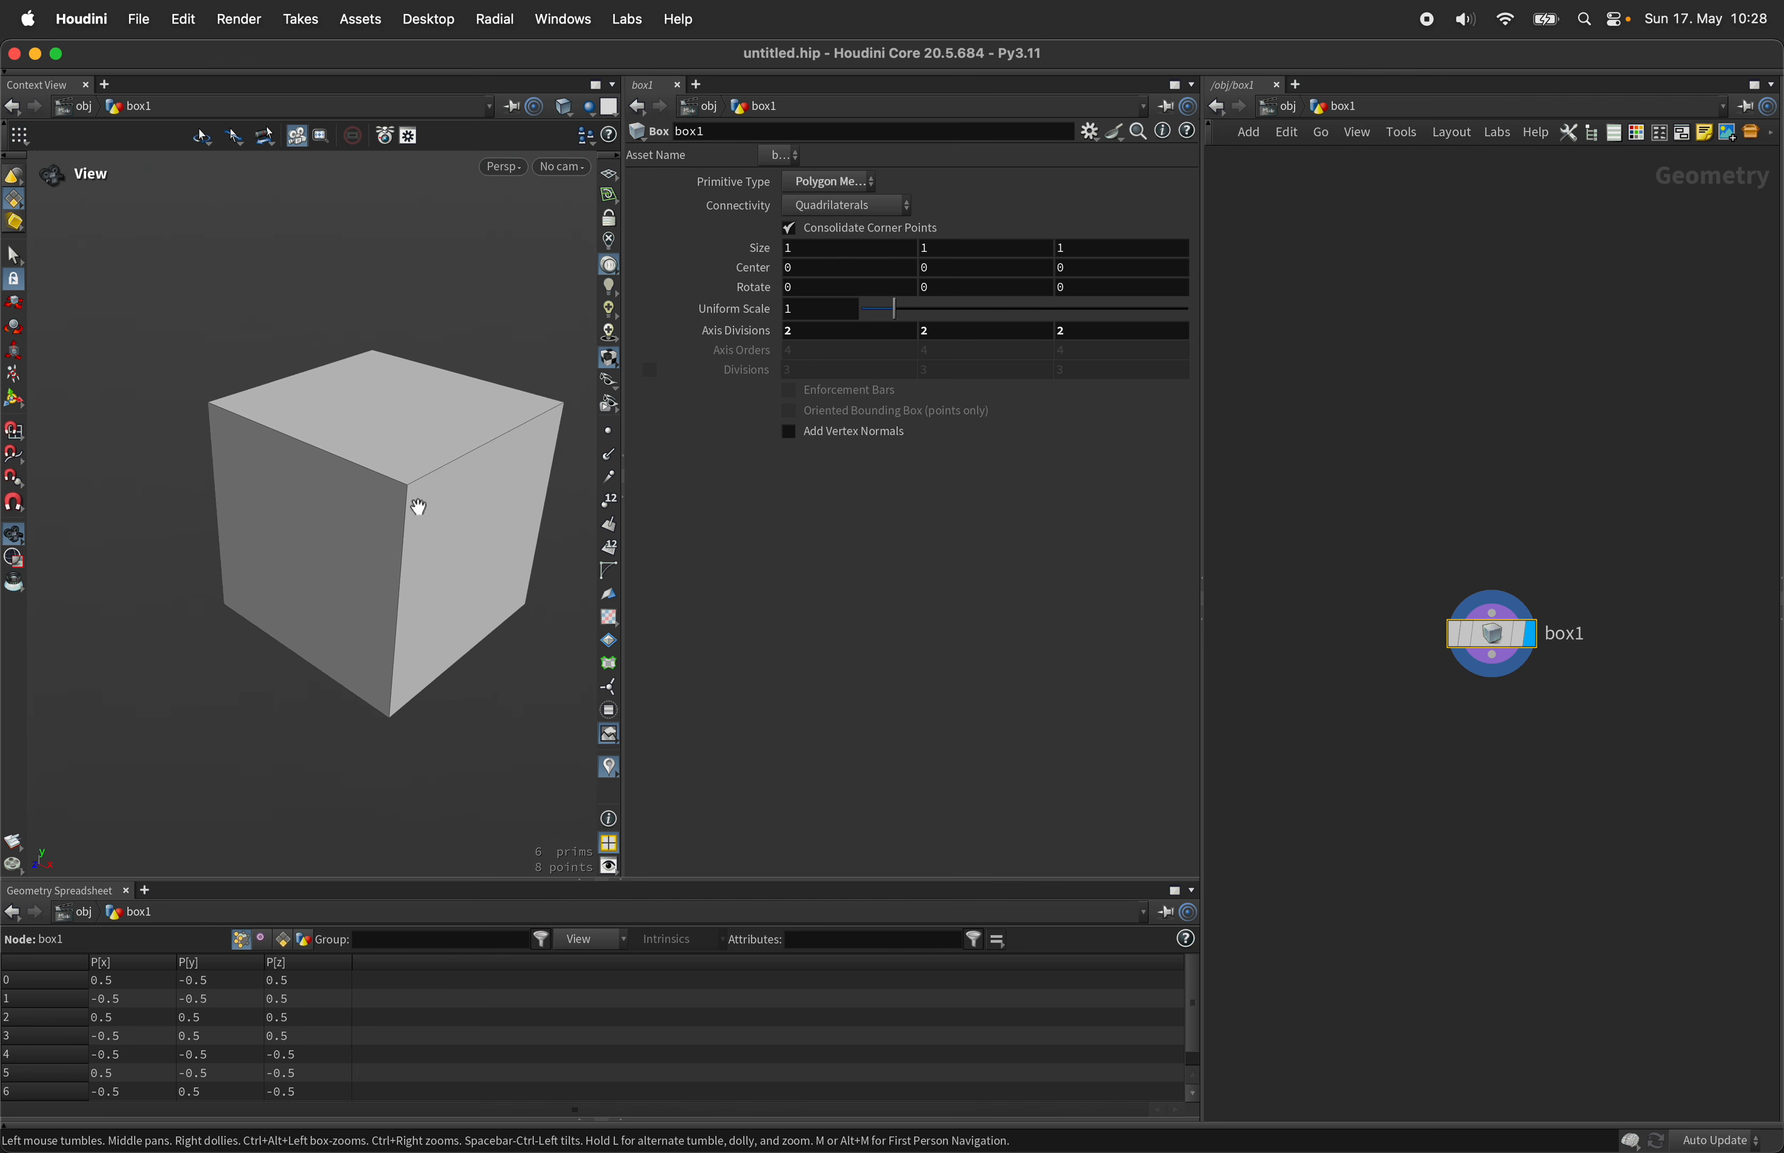
pyautogui.moveTo(417, 508); pyautogui.dragTo(294, 448, button='middle')
# Step: Set the box's axis divisions to 11 on all three axes
pyautogui.click(829, 335)
pyautogui.doubleClick(829, 335)
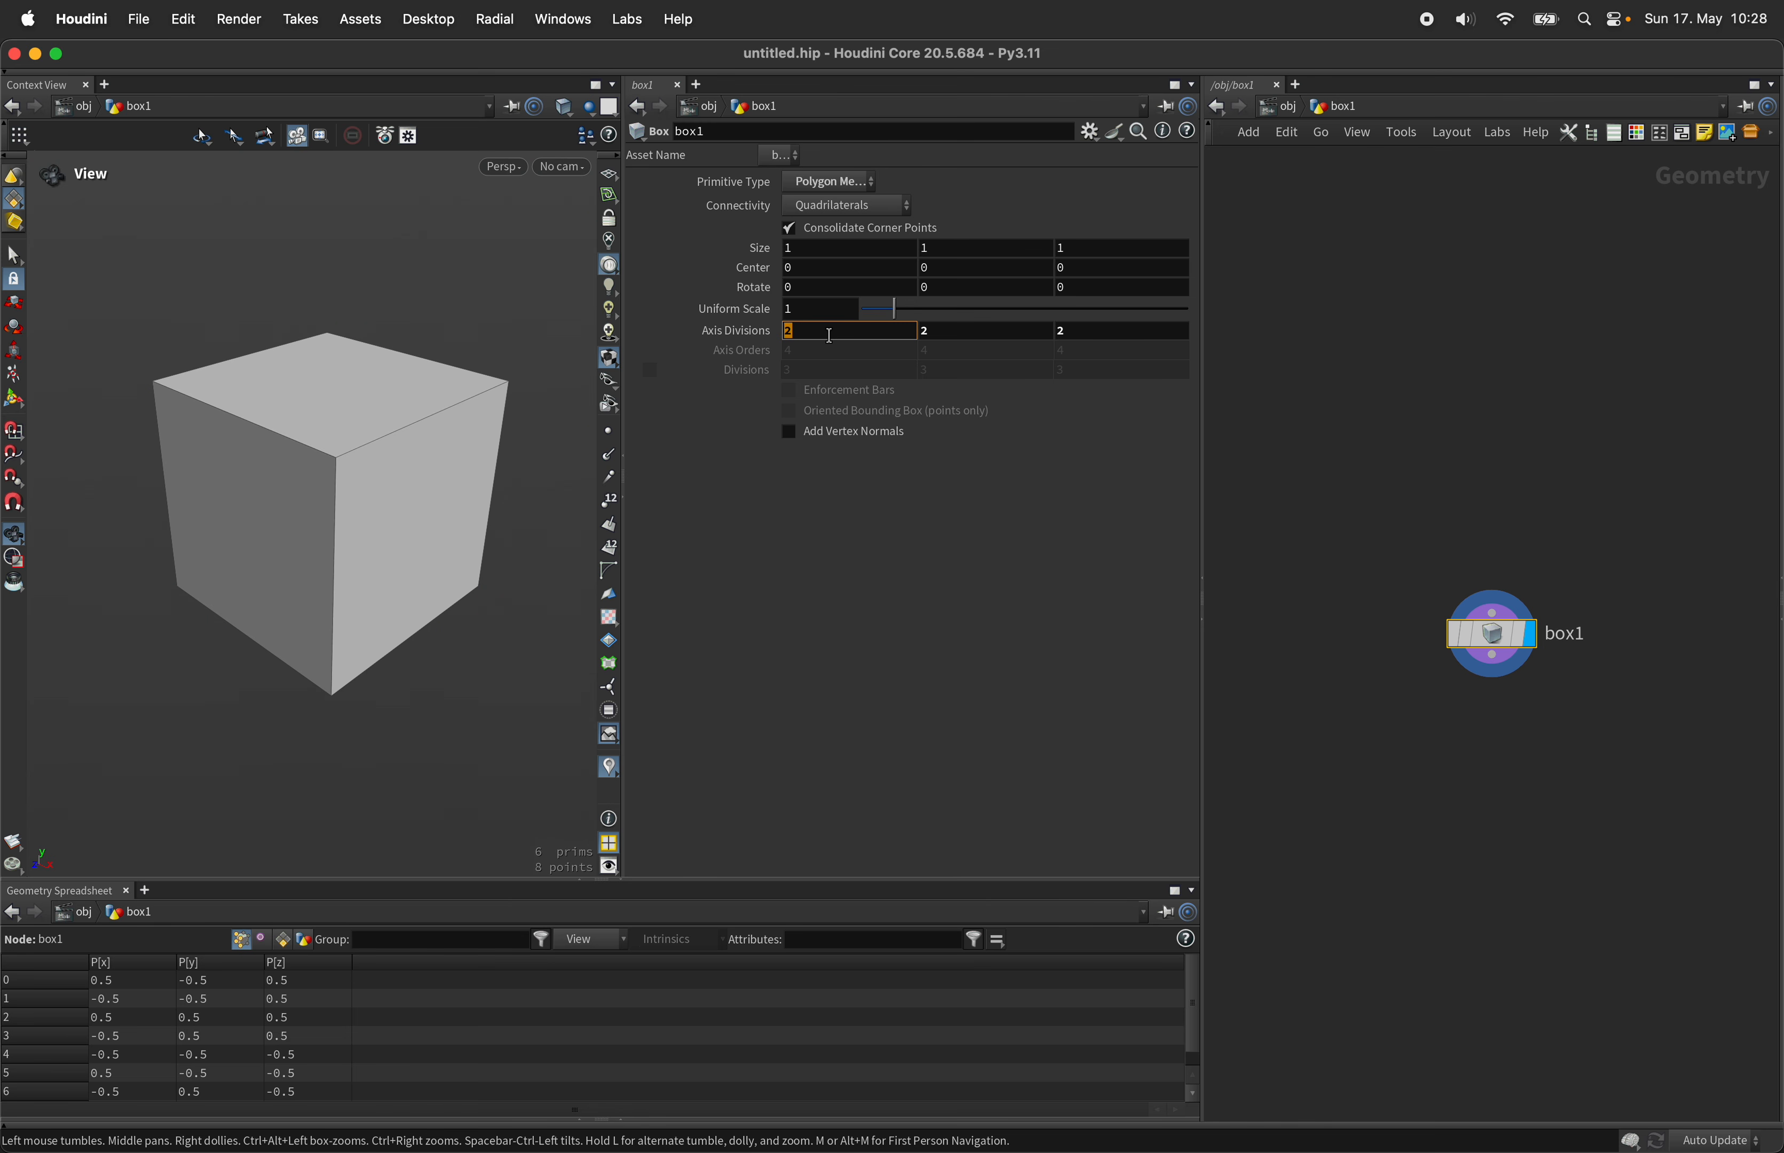
pyautogui.write('11')
pyautogui.press('Tab')
pyautogui.write('11')
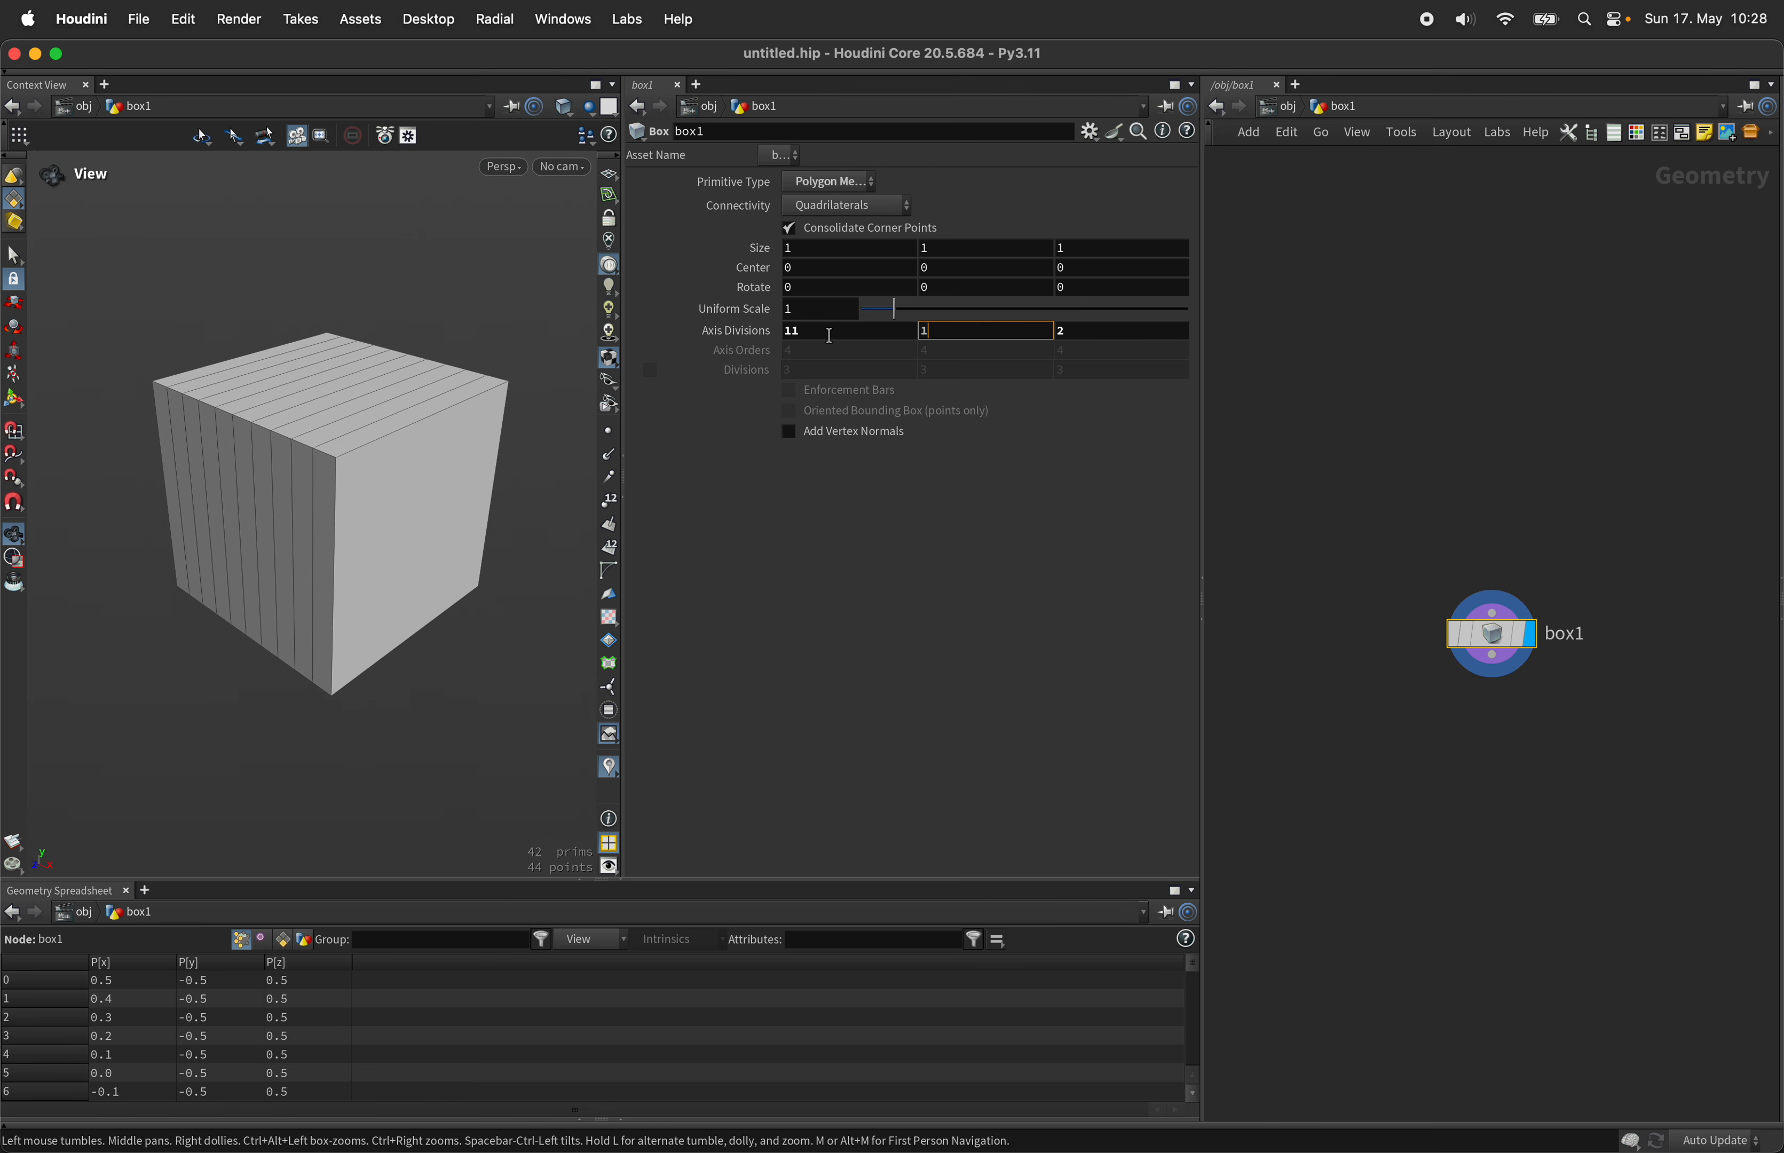
pyautogui.press('Tab')
pyautogui.write('11')
pyautogui.press('Return')
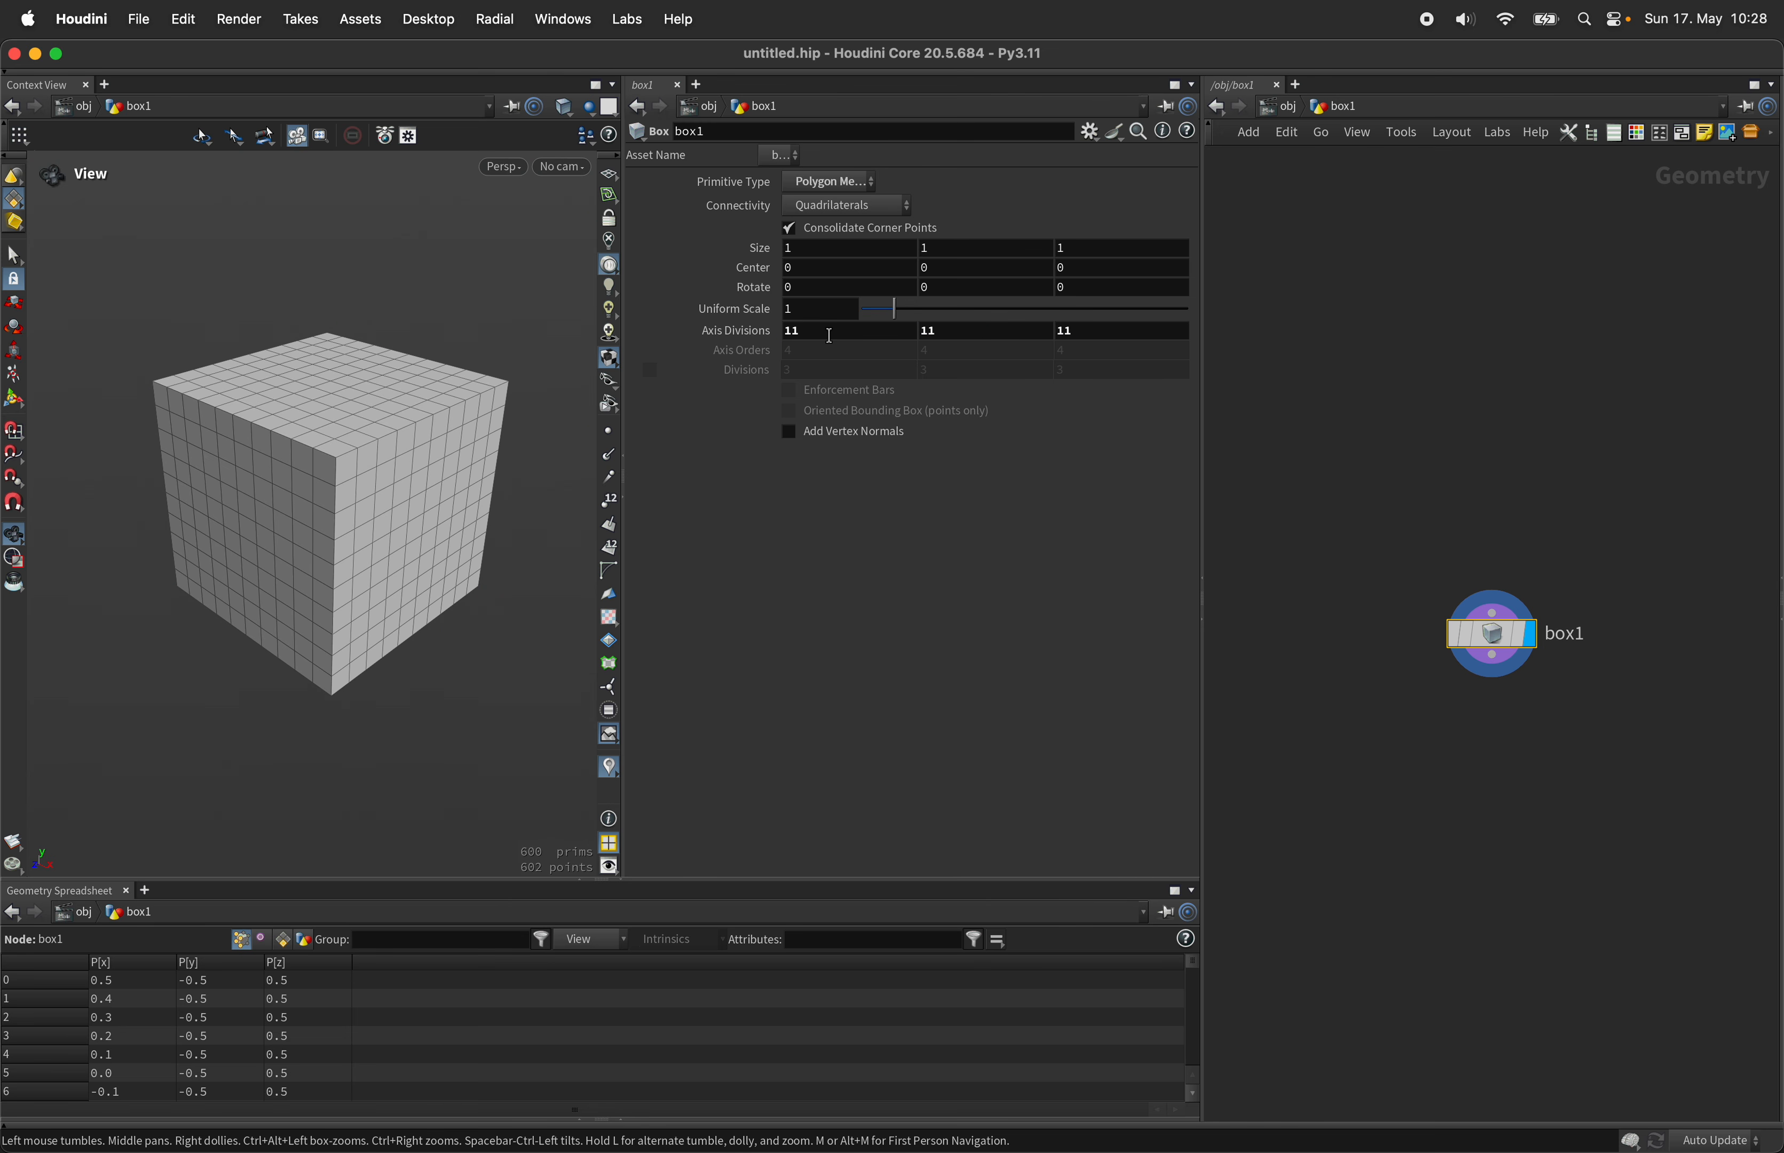
# Step: Append a UV Unwrap node after box1
pyautogui.moveTo(1473, 554); pyautogui.dragTo(1449, 198, button='middle')
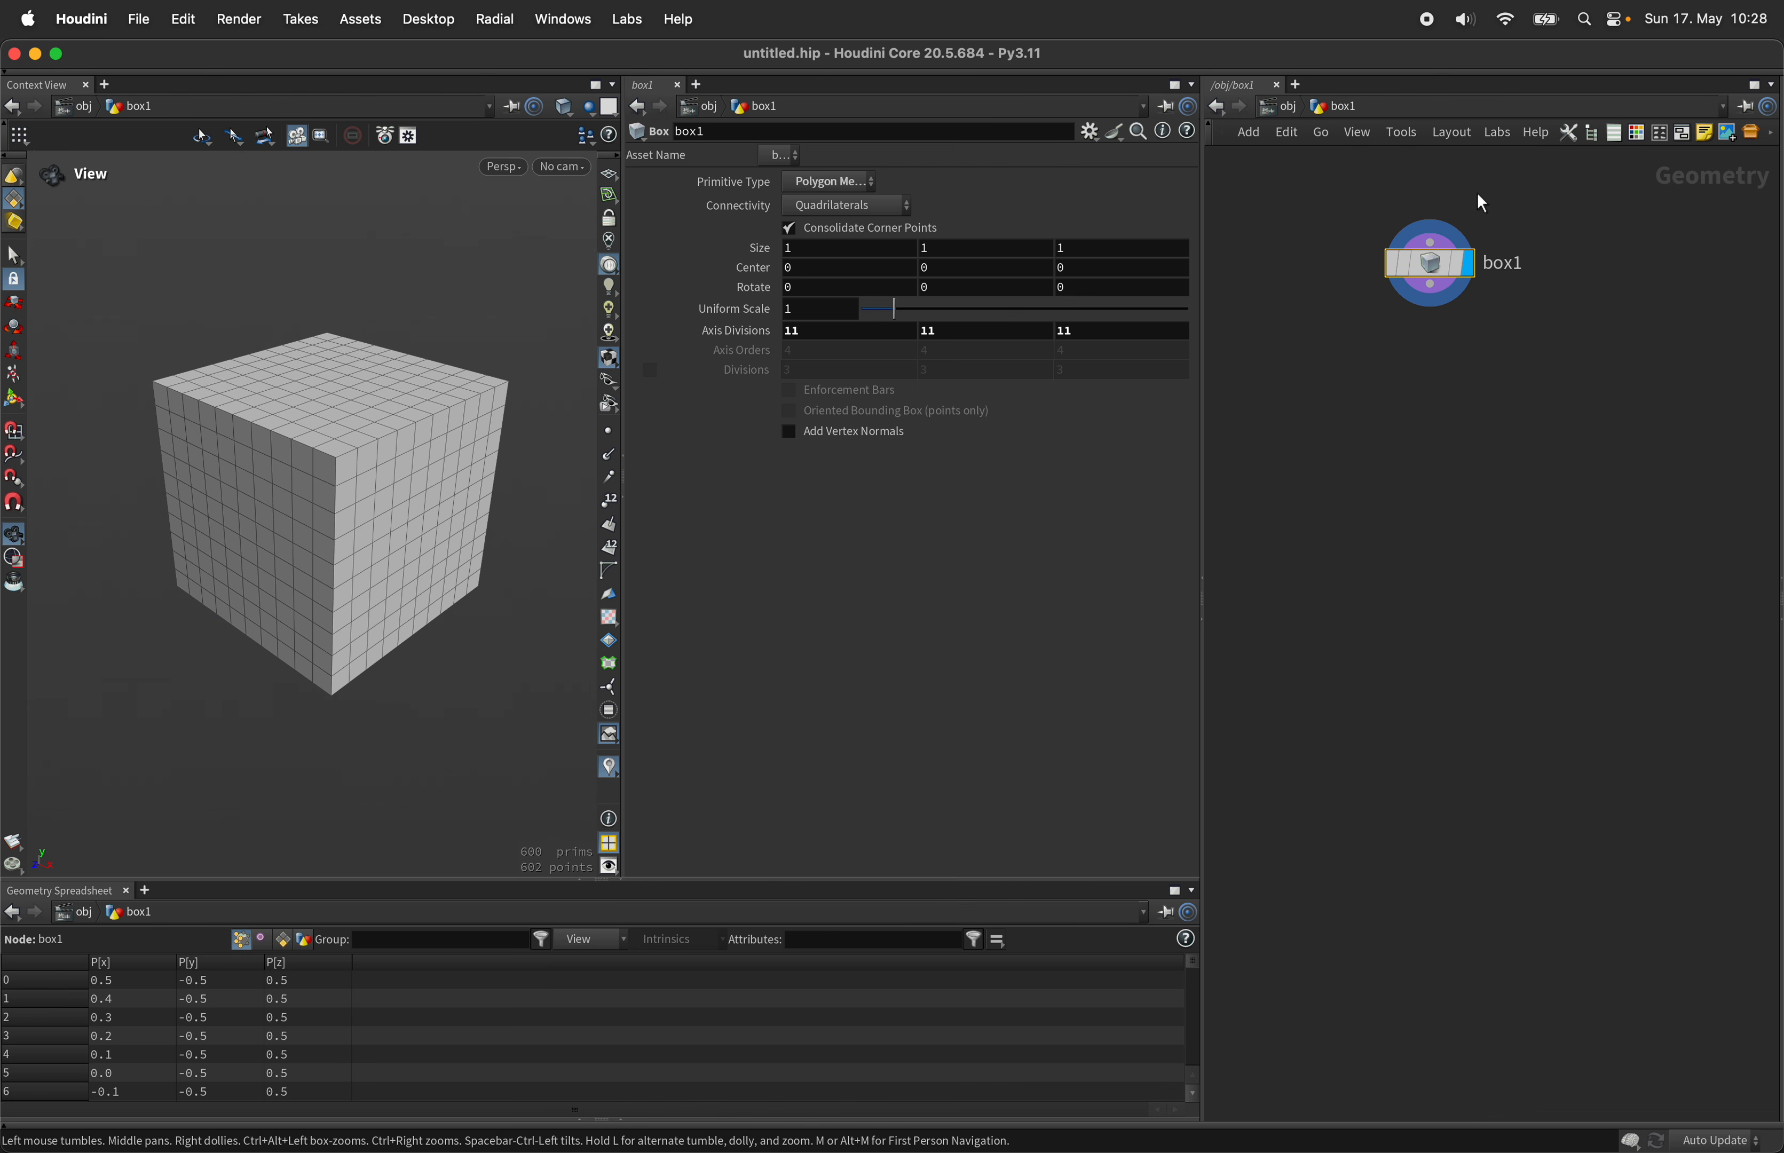
pyautogui.press('Tab')
pyautogui.write('uvunr')
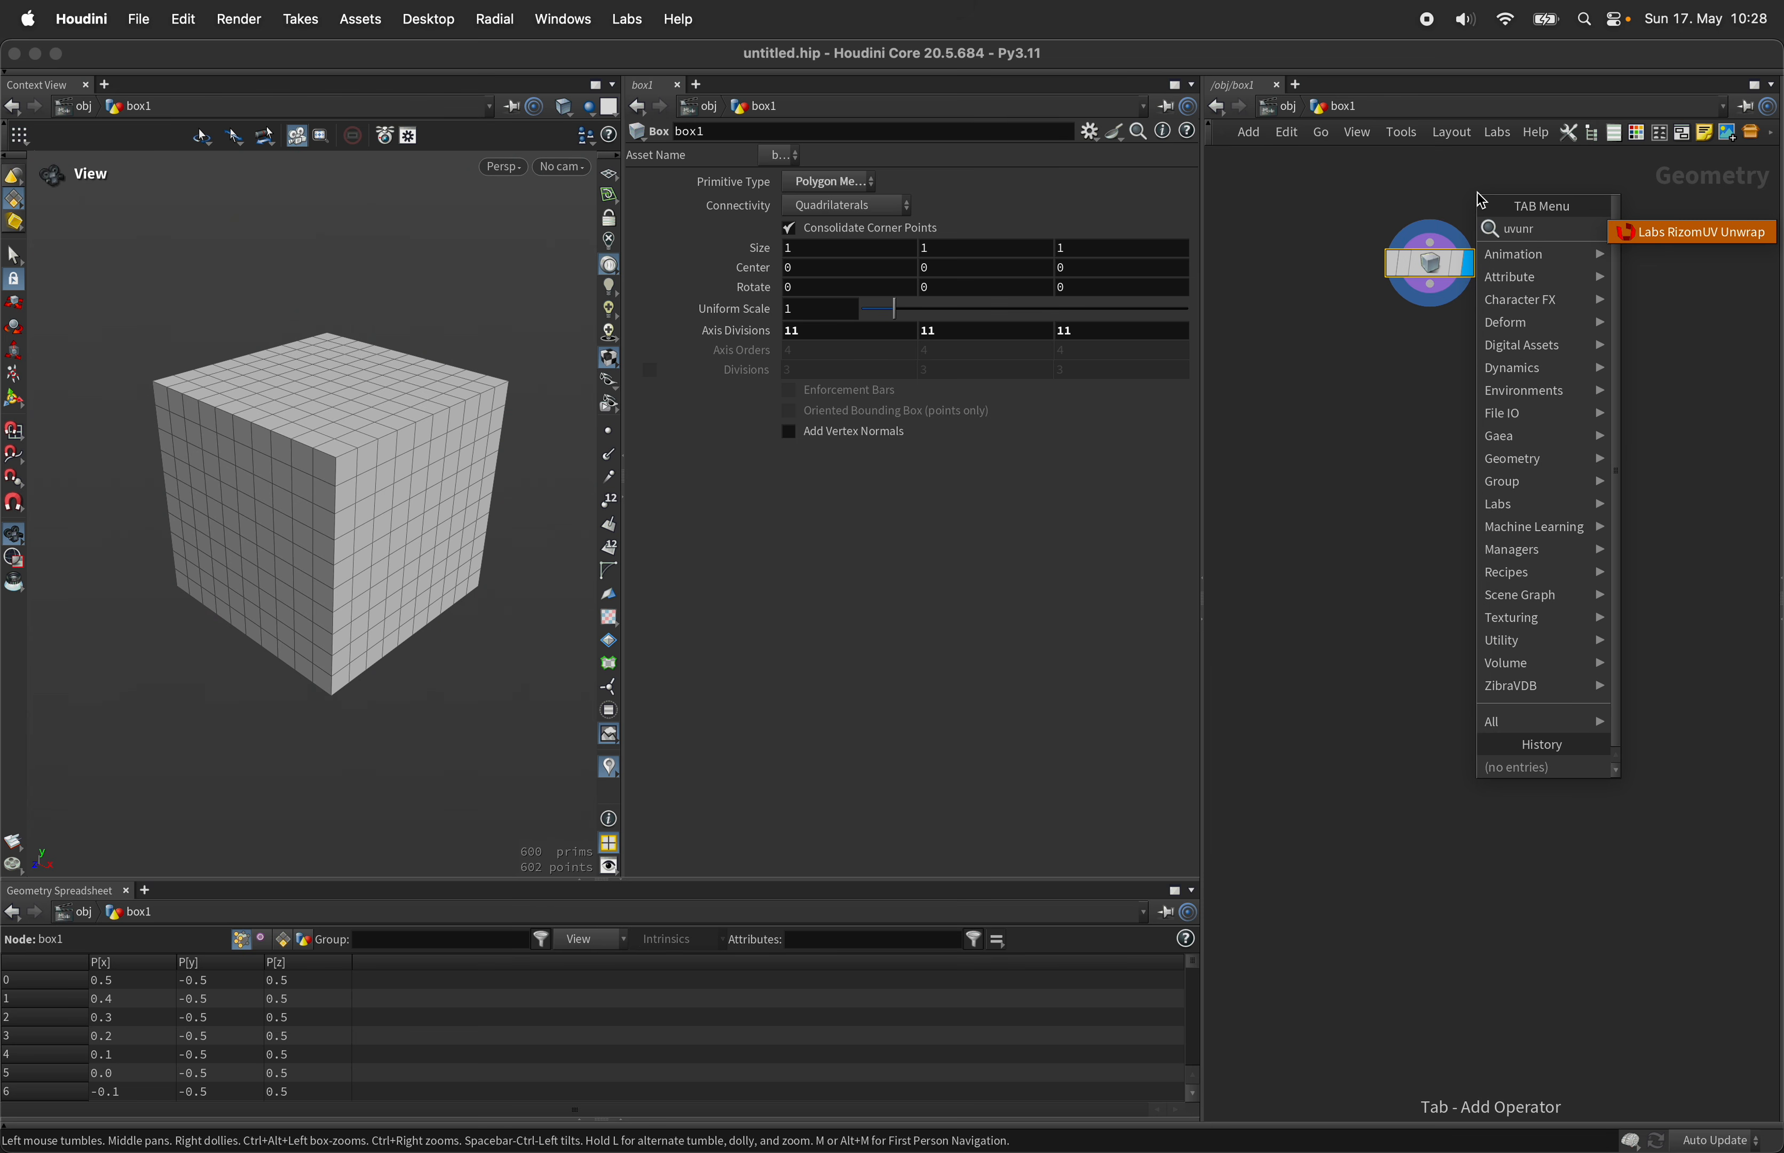
pyautogui.press('BackSpace')
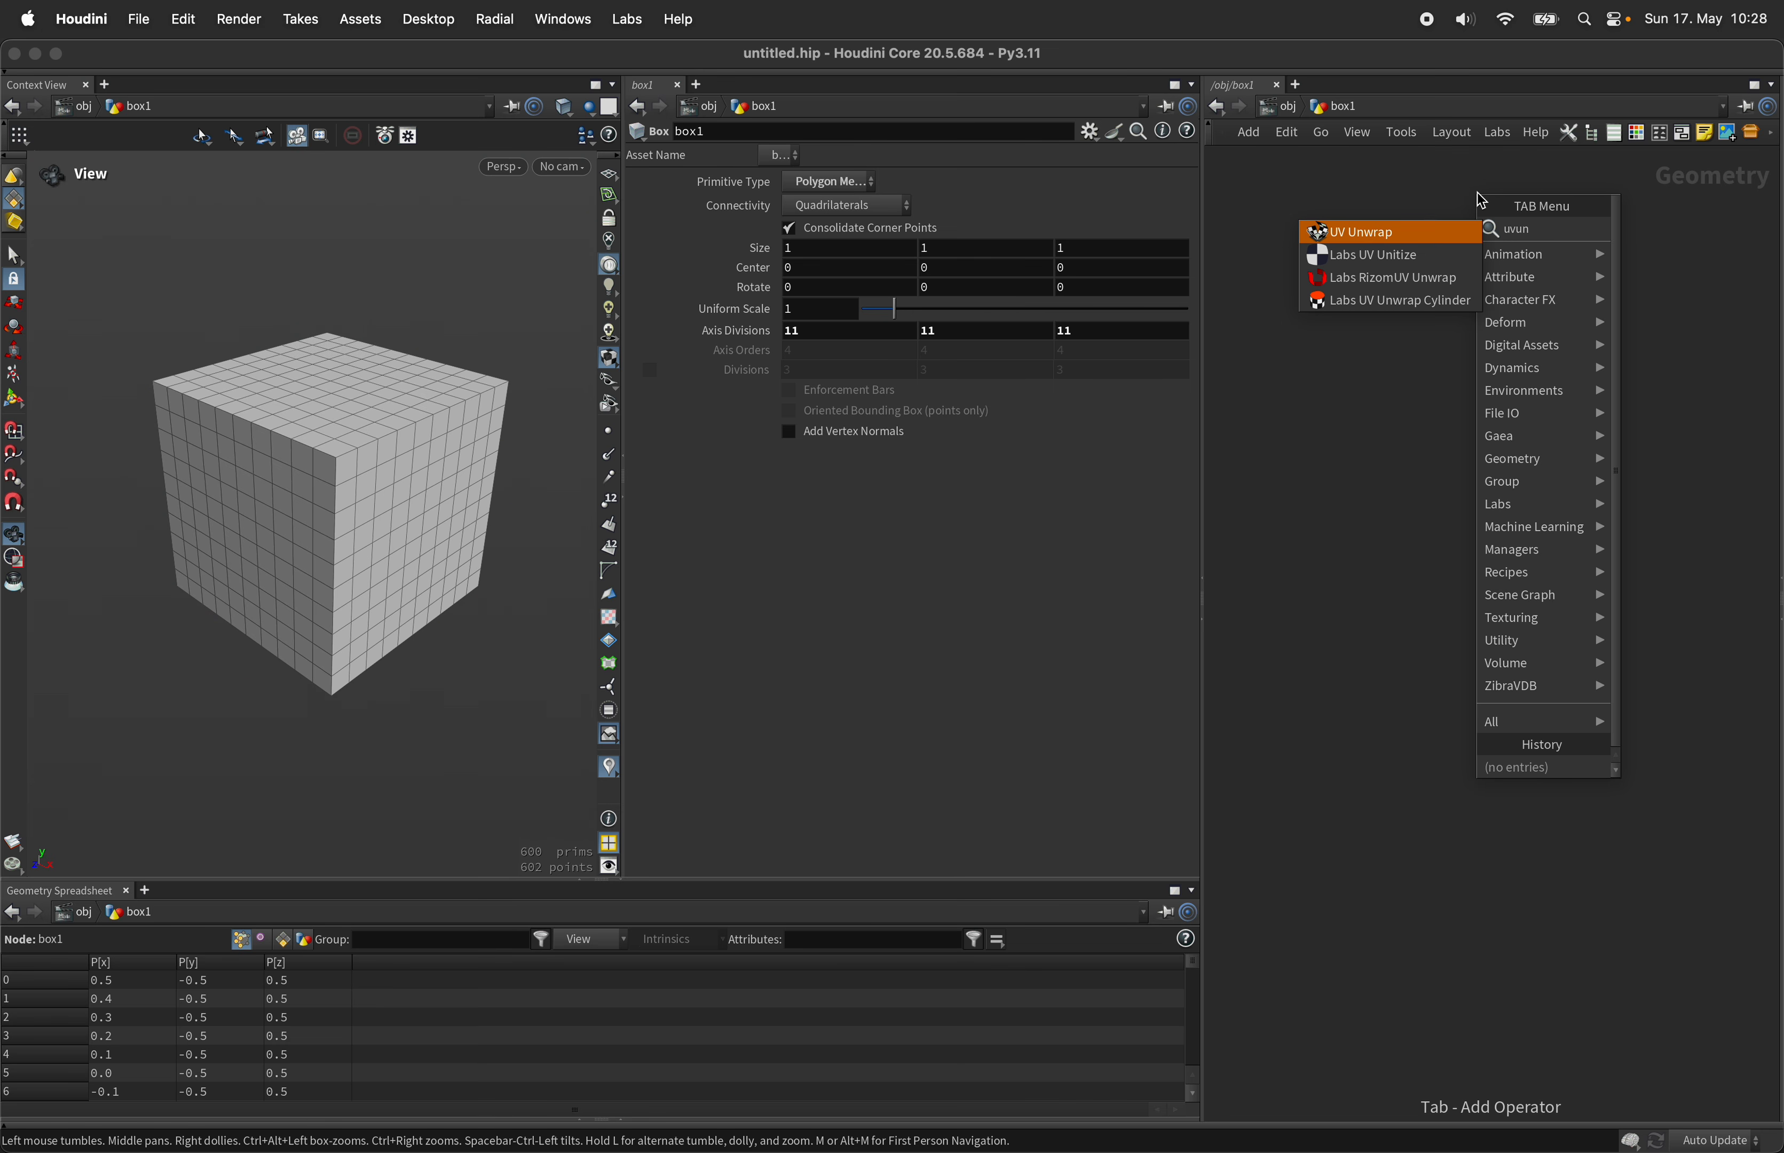
pyautogui.press('Return')
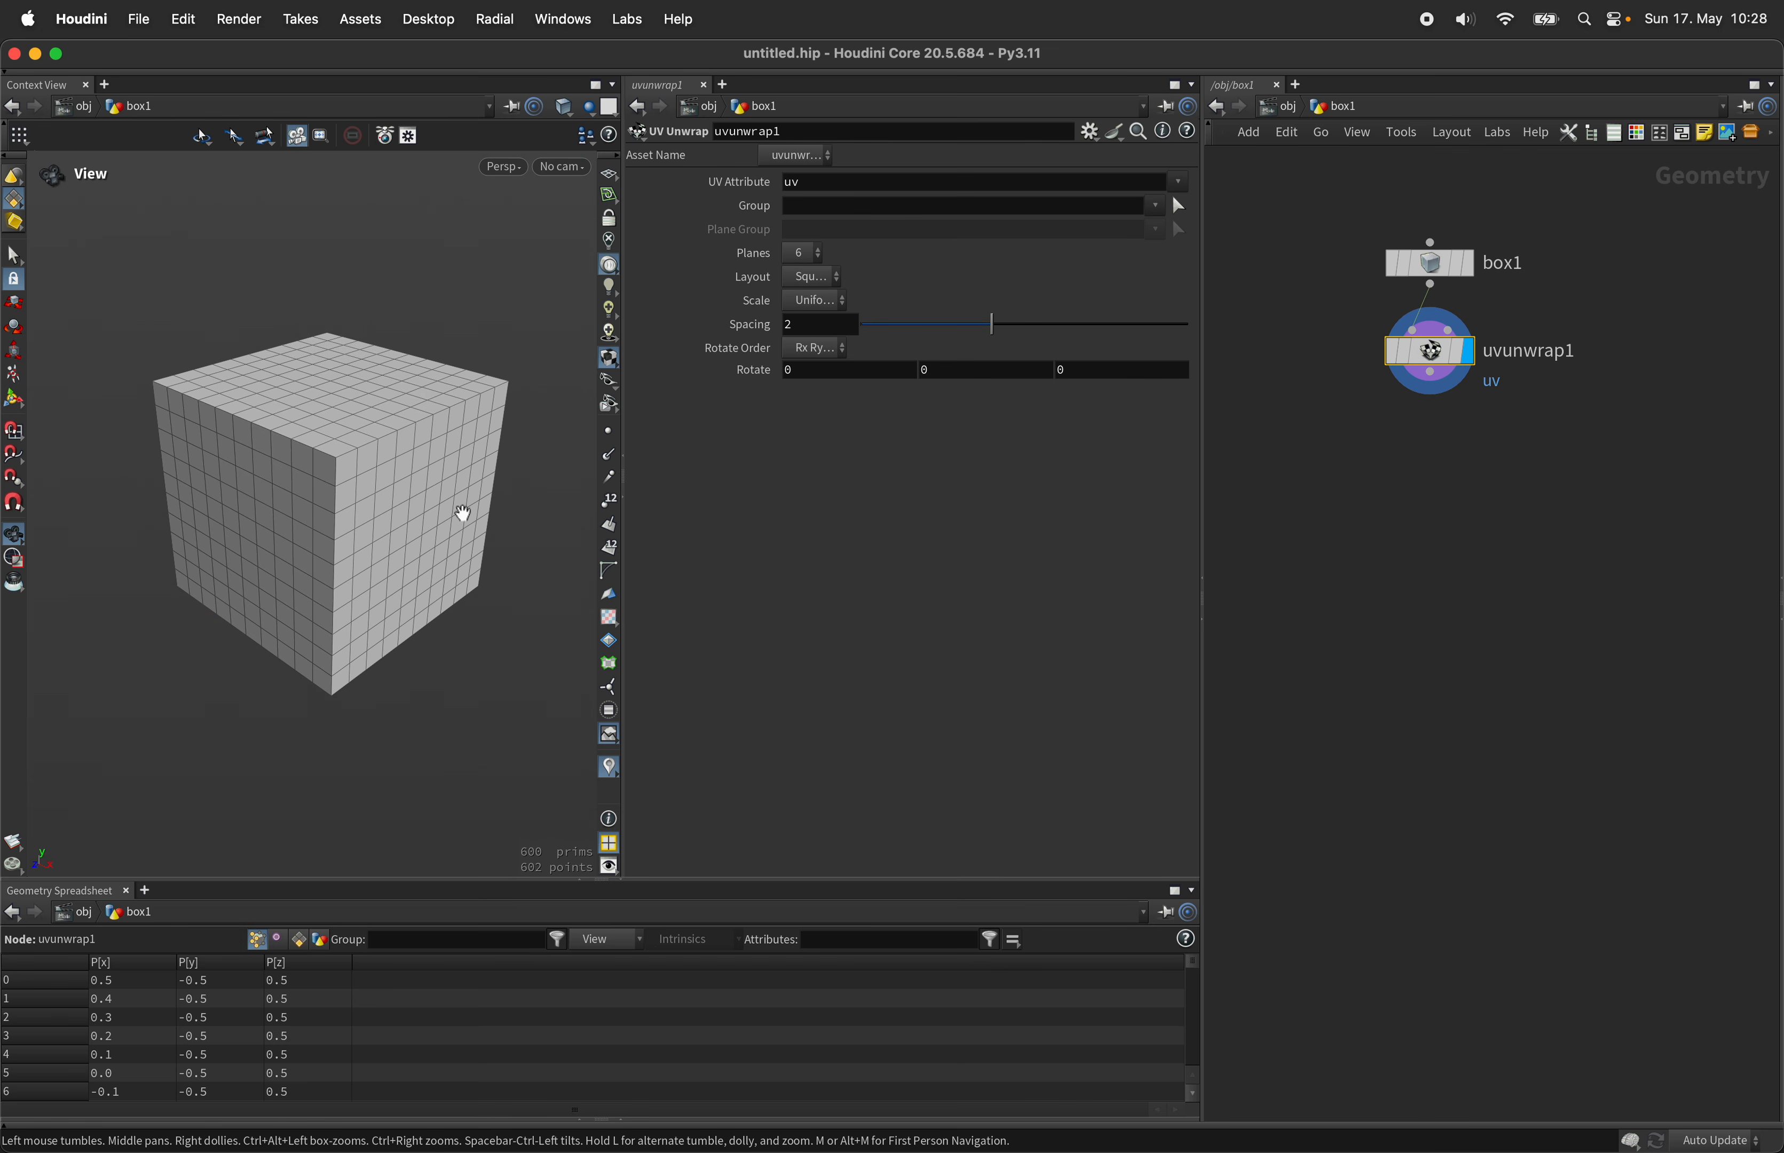
# Step: Examine the box's unwrapped layout in the UV view with point display on, and return to the perspective view
pyautogui.hotkey('space', '5')
pyautogui.moveTo(223, 556); pyautogui.dragTo(144, 651, button='right')
pyautogui.moveTo(306, 534); pyautogui.dragTo(269, 537, button='middle')
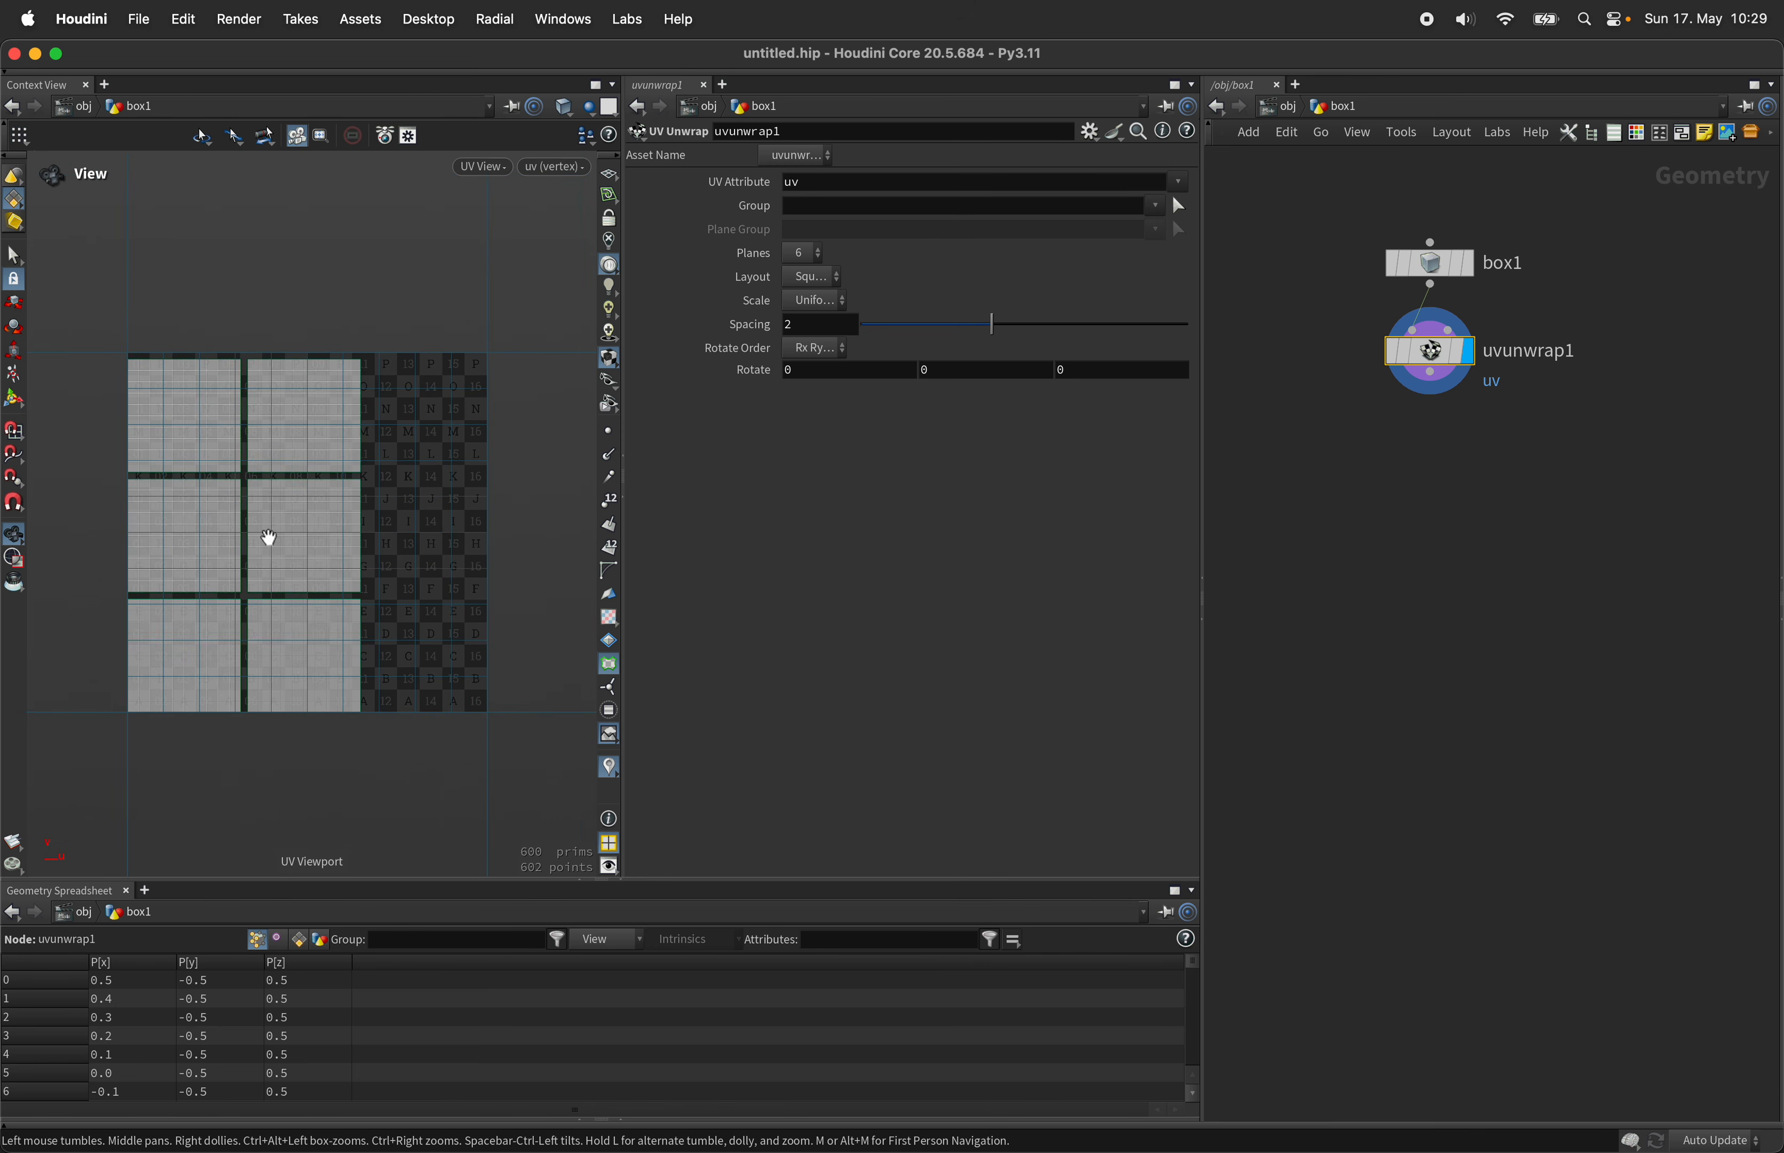
pyautogui.moveTo(271, 538); pyautogui.dragTo(345, 506, button='right')
pyautogui.click(609, 432)
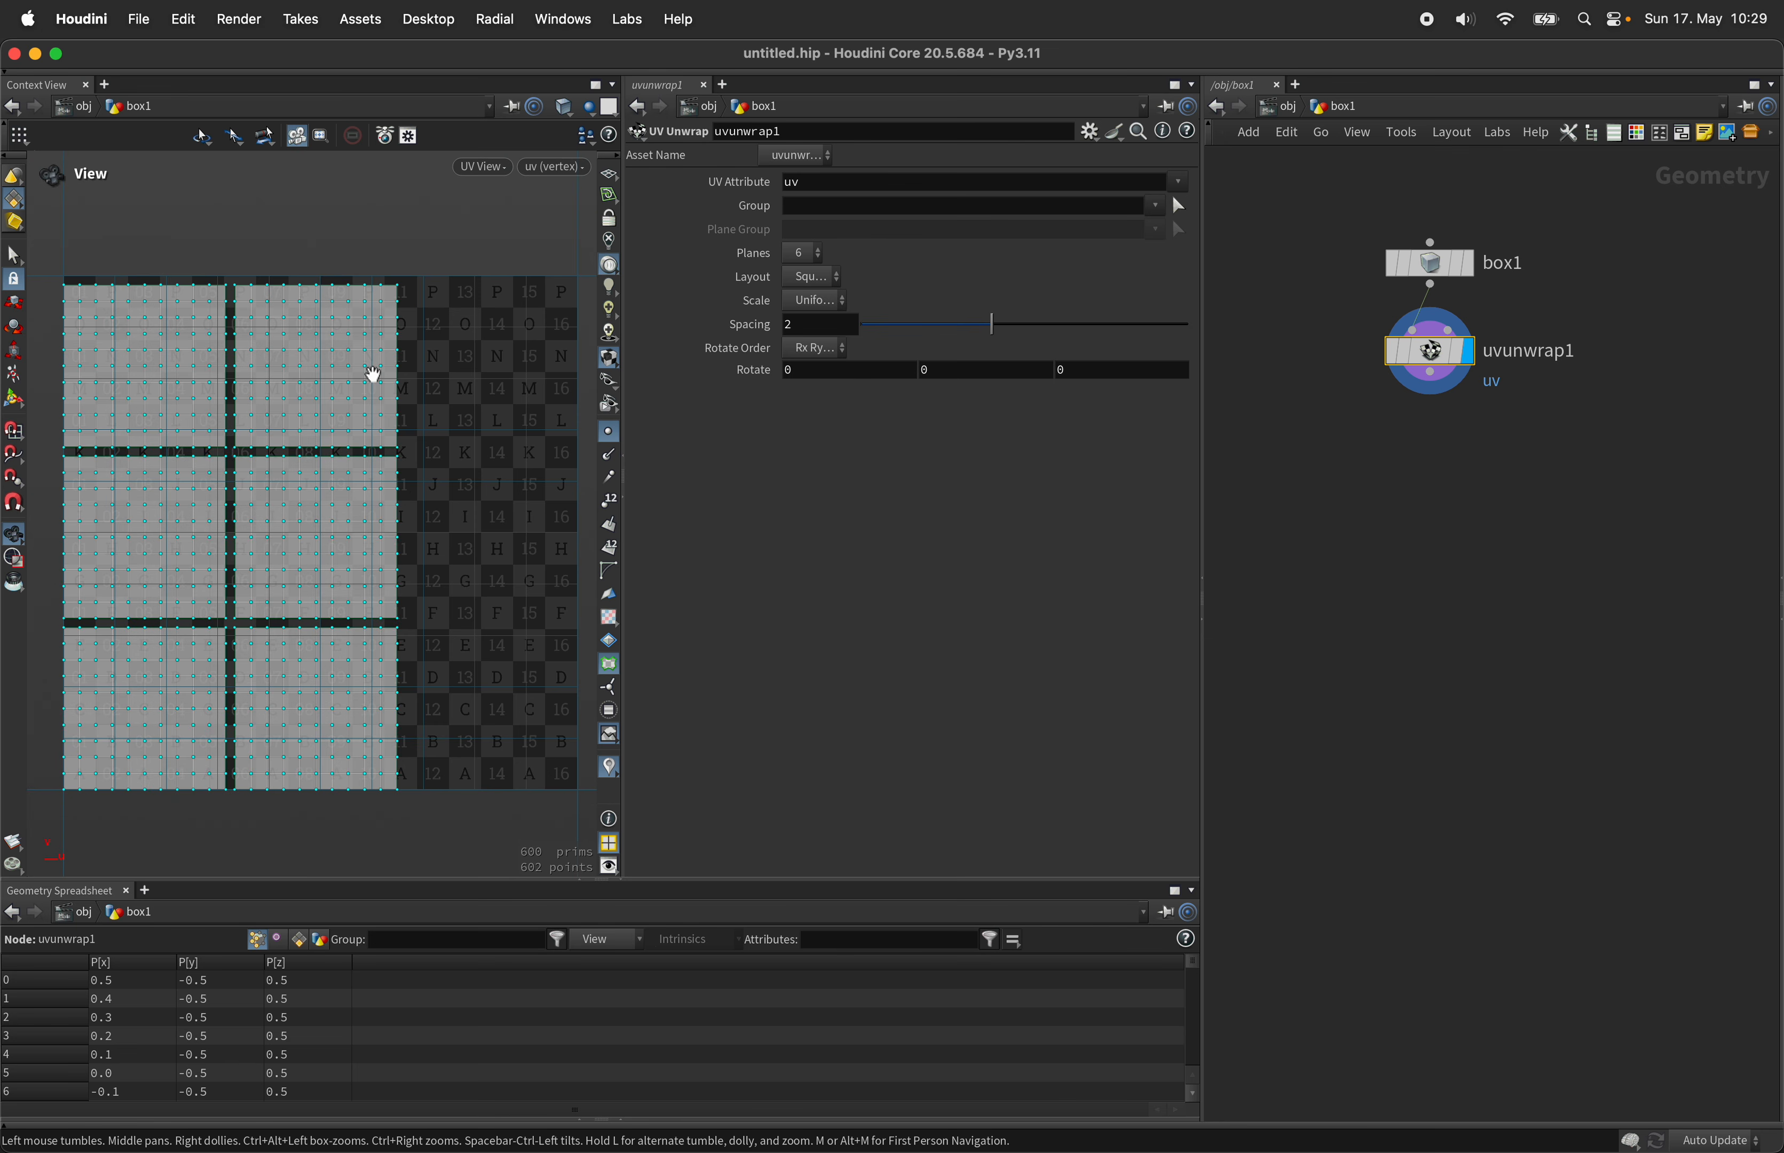
pyautogui.hotkey('space', '1')
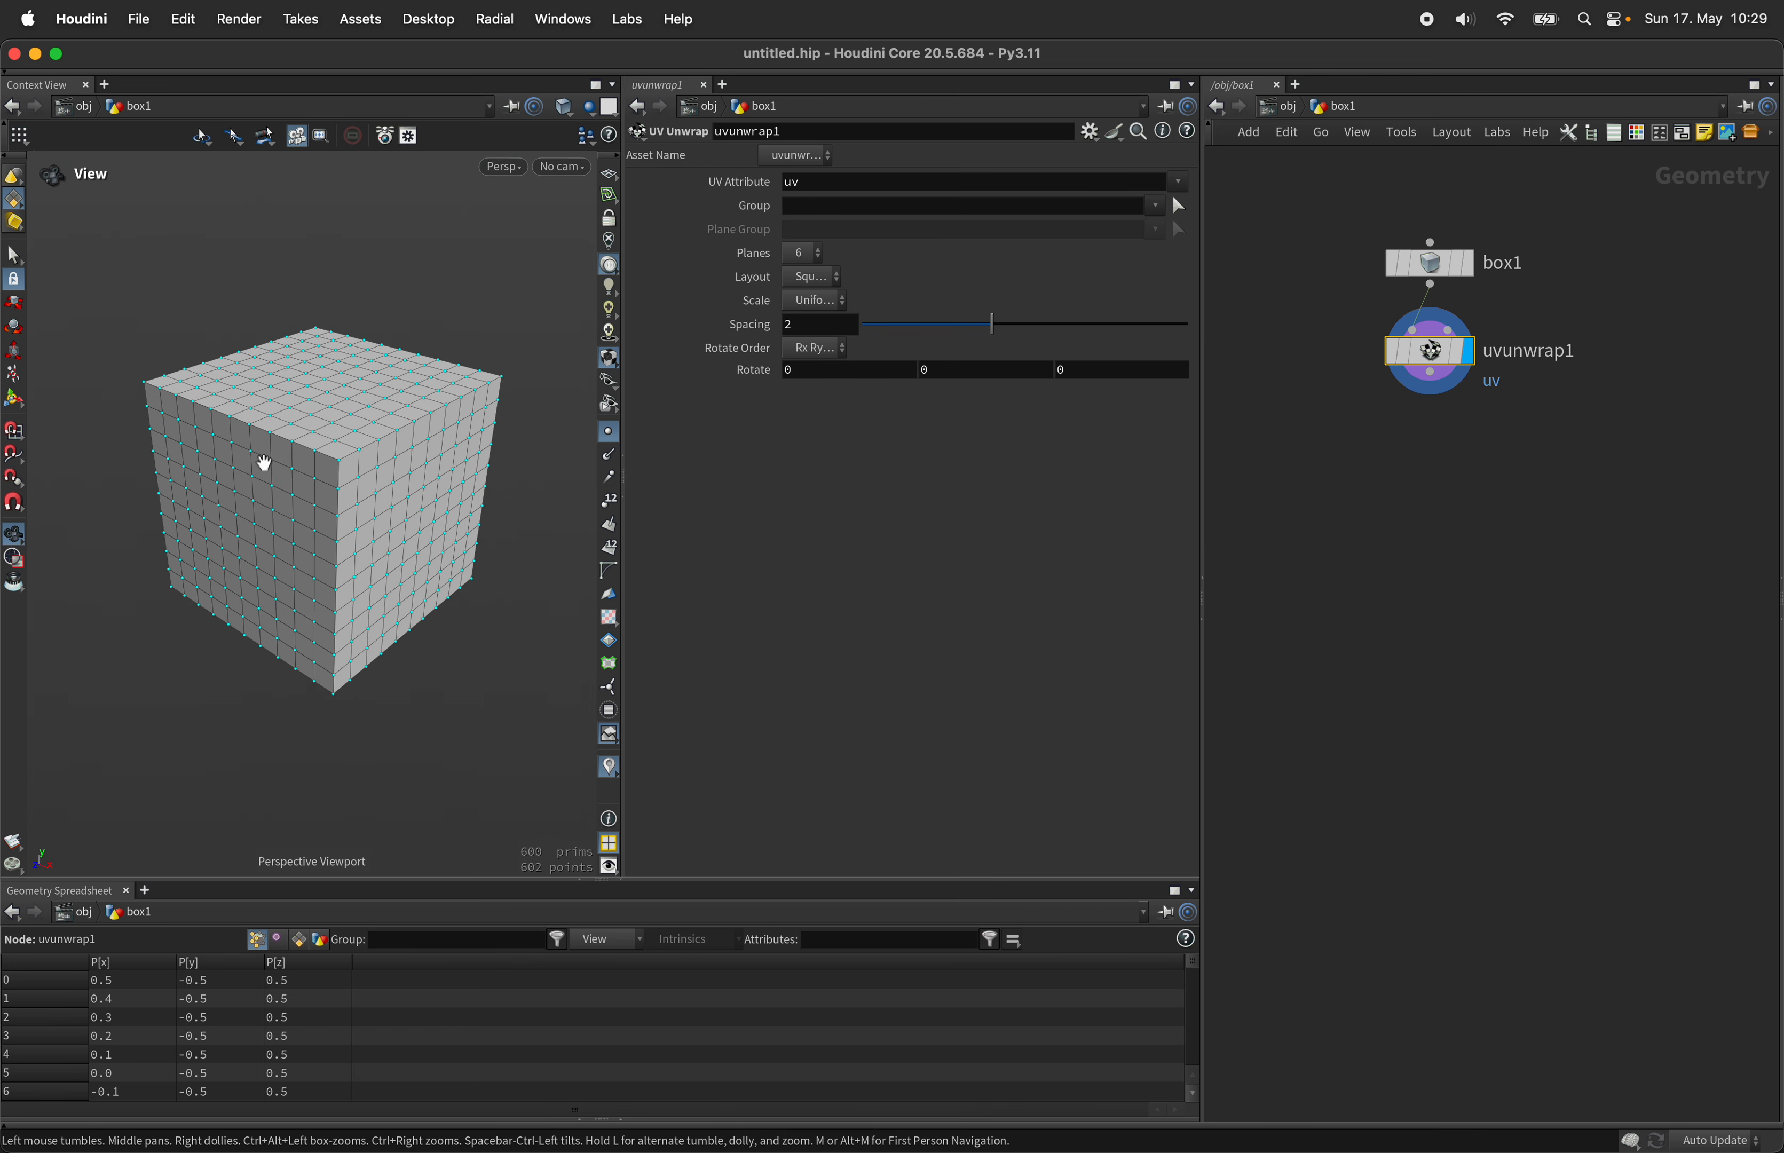
# Step: Append an Attribute Adjust Vector node after the UV unwrap and set its attribute name to P
pyautogui.press('Tab')
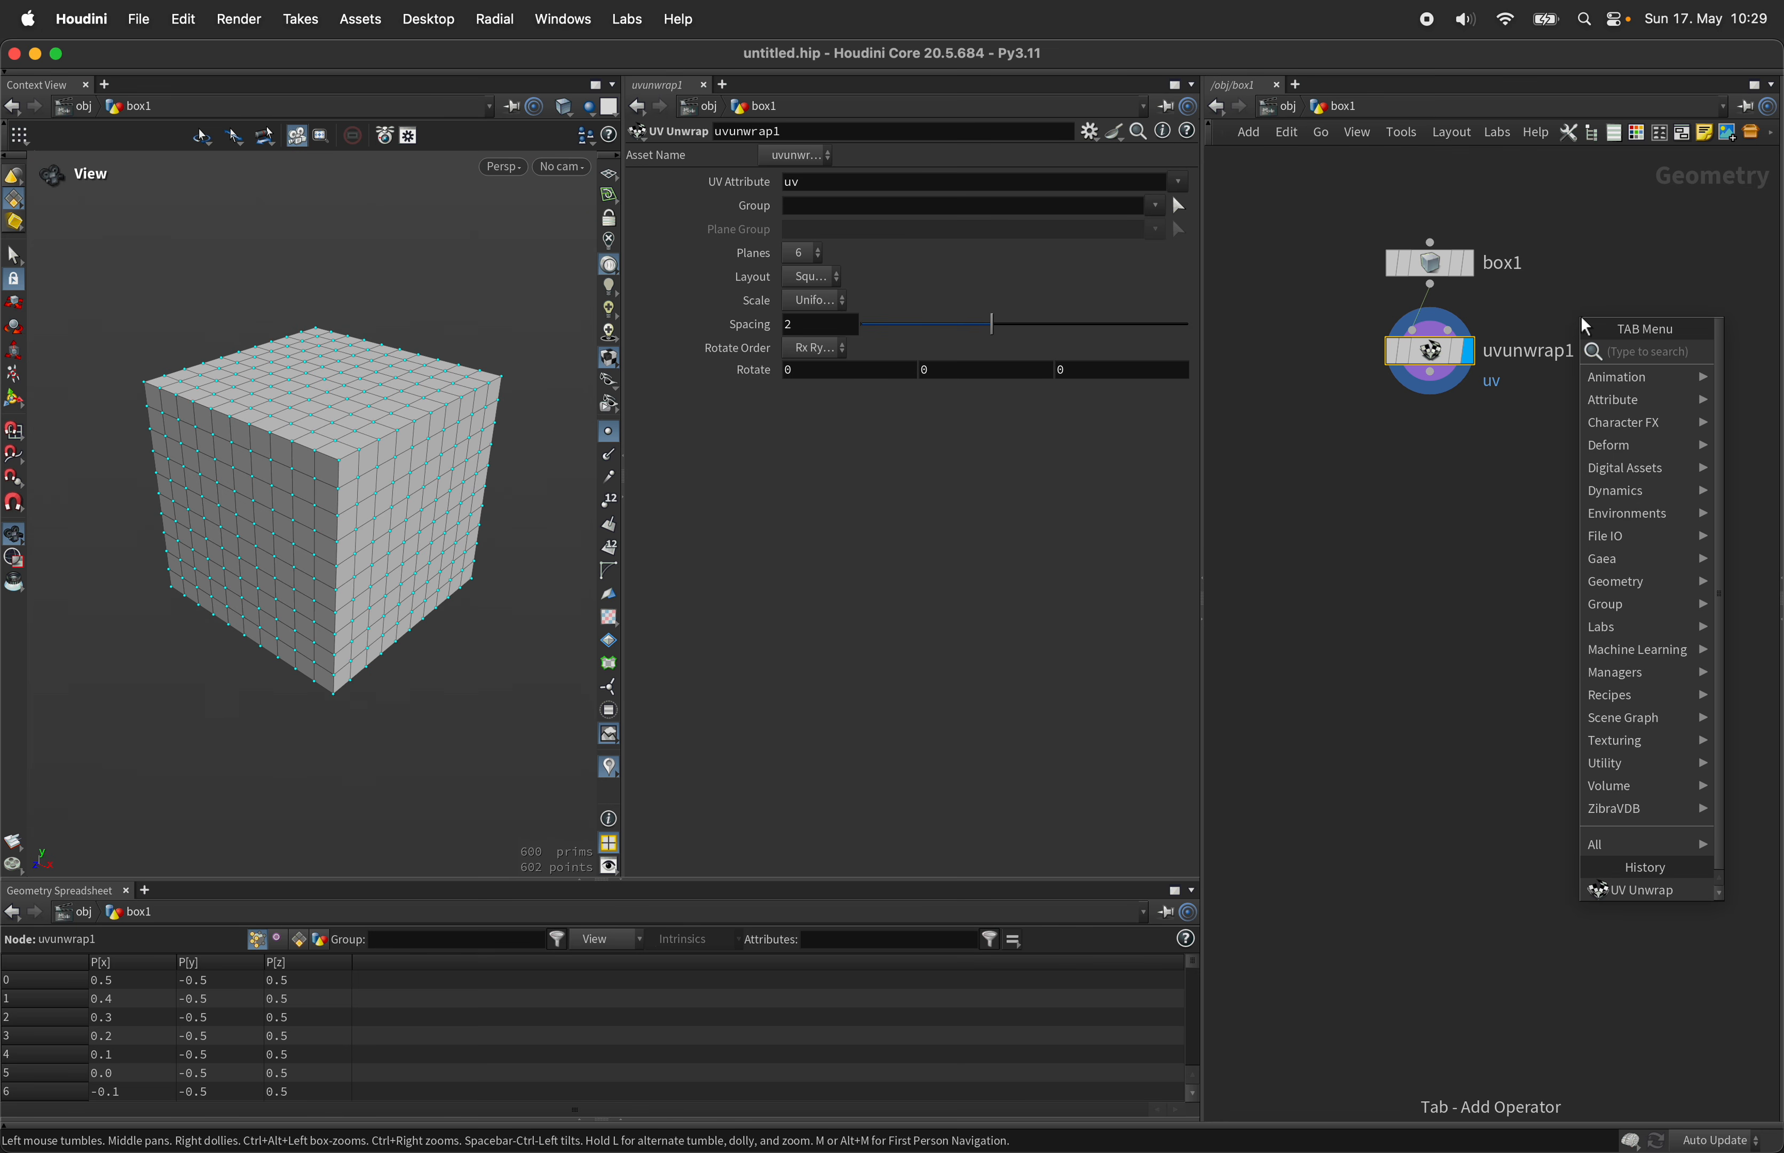
pyautogui.write('avecto')
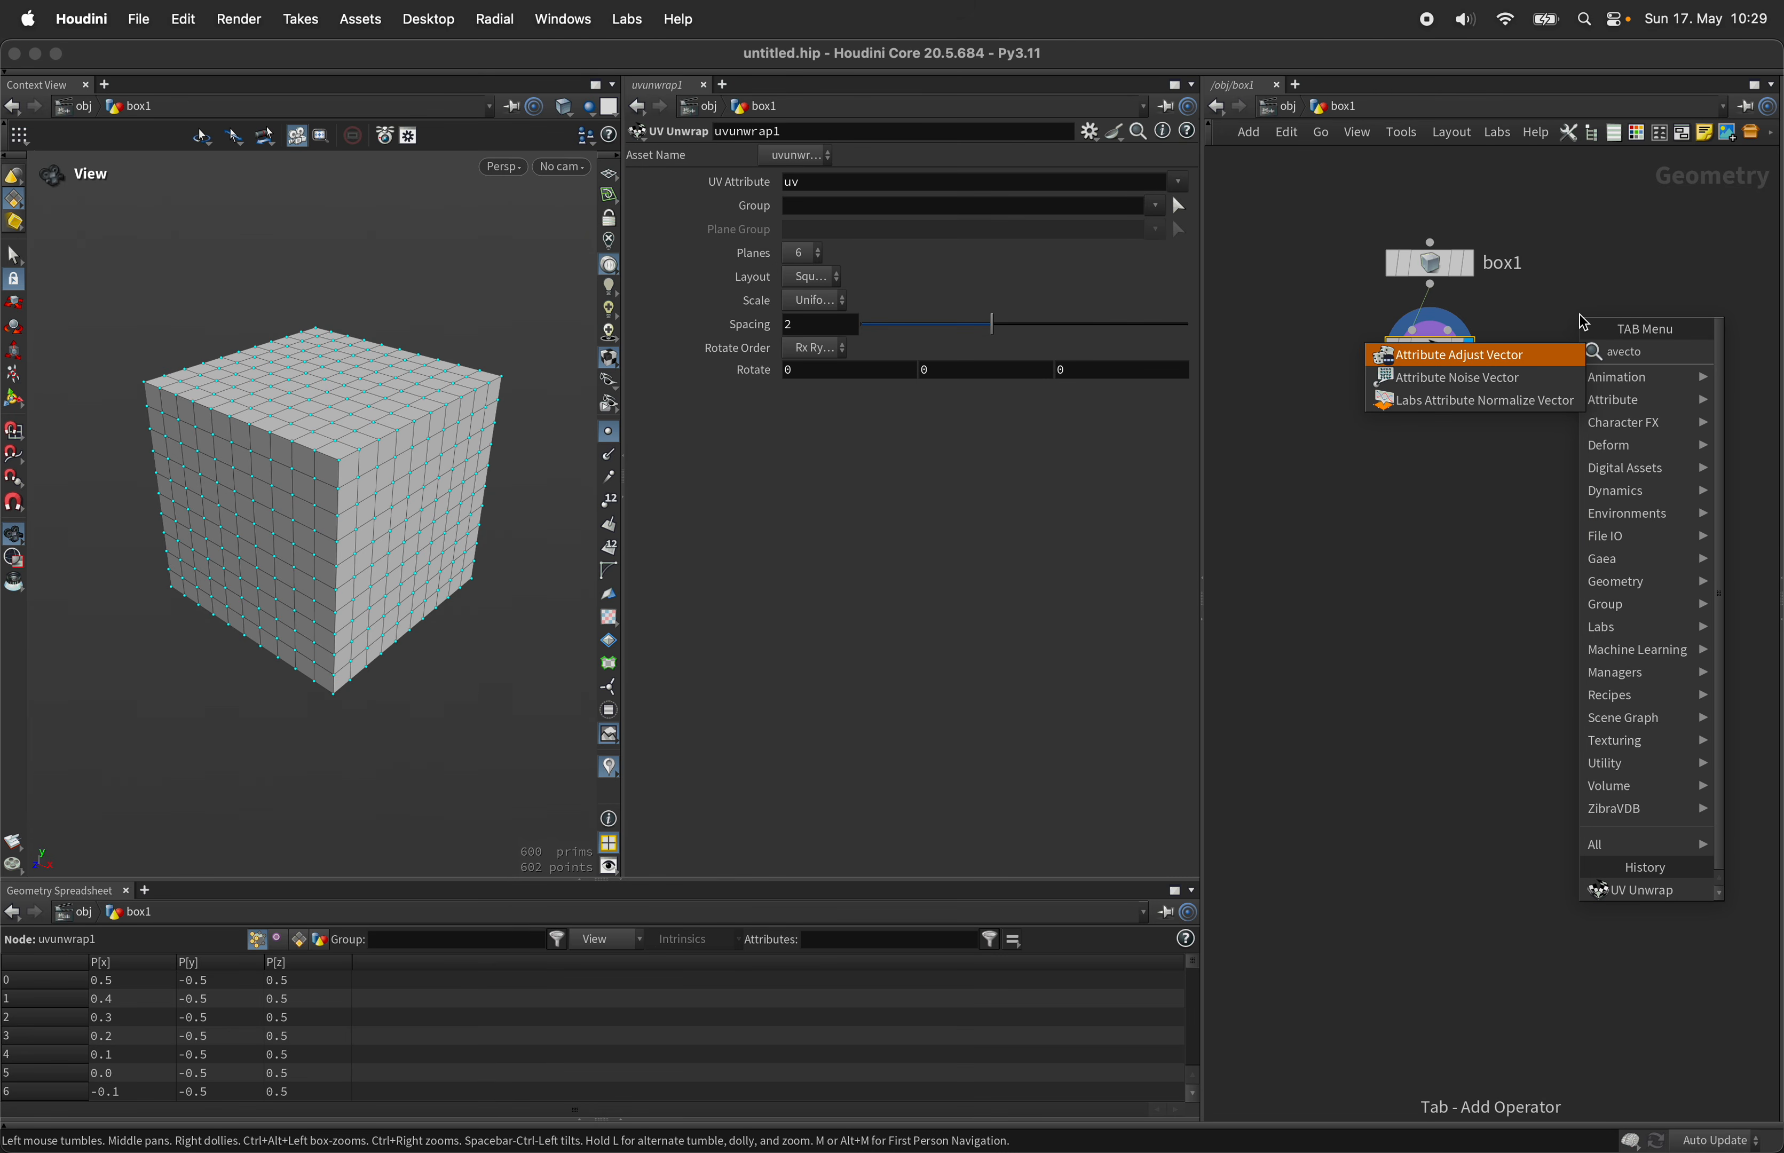
pyautogui.press('Return')
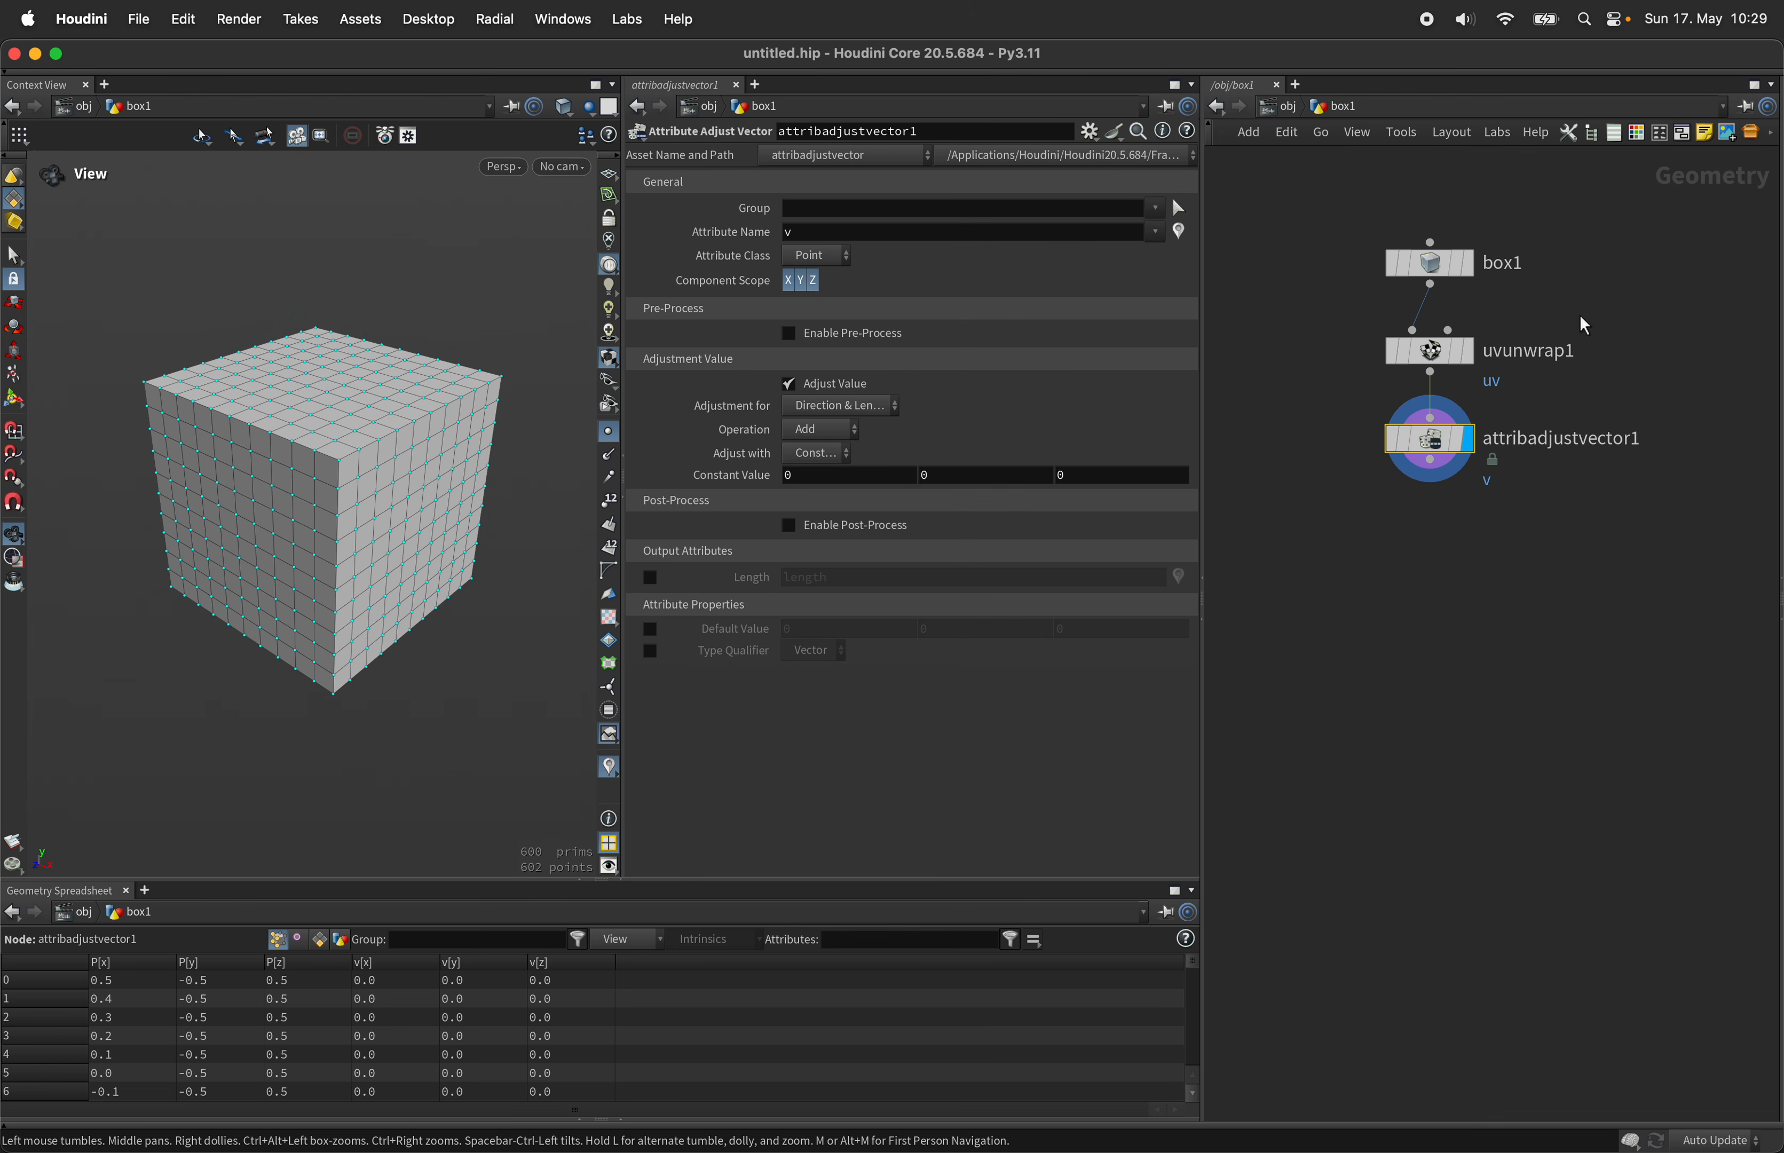
pyautogui.click(897, 227)
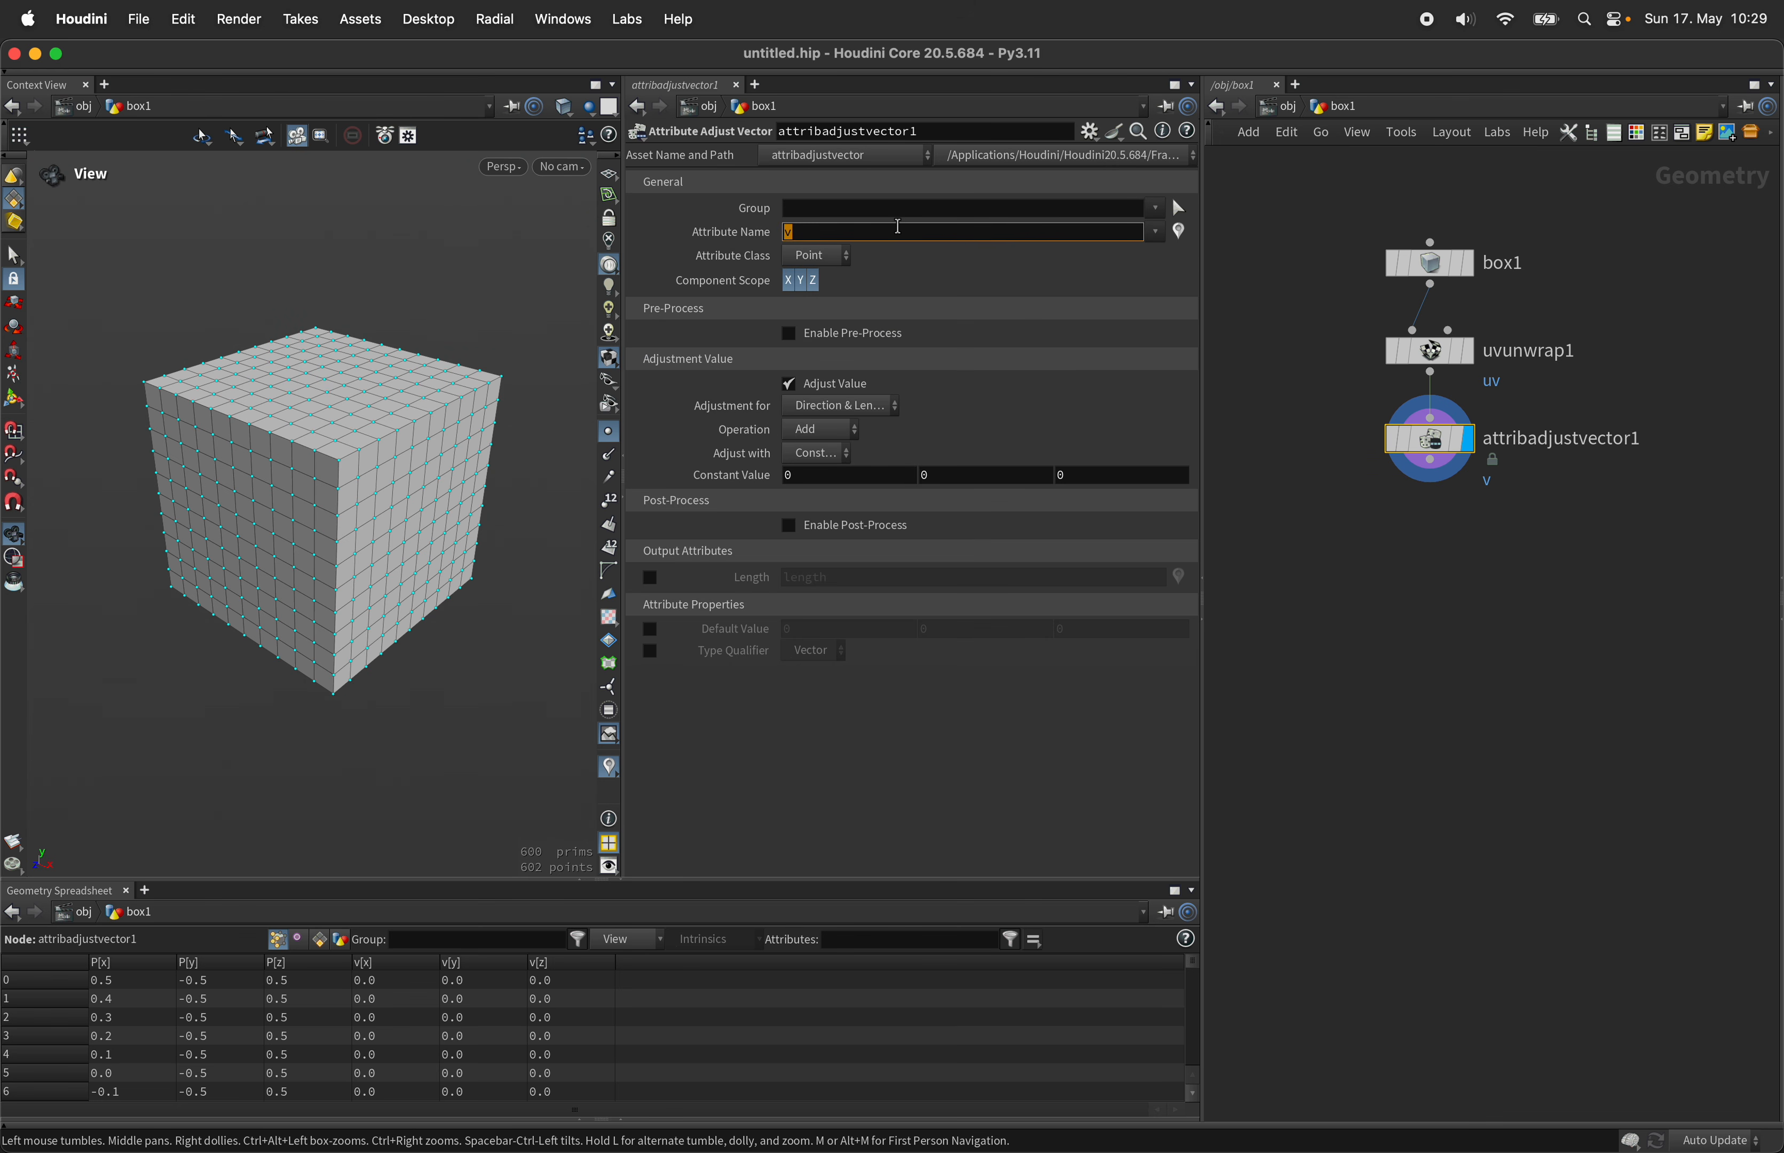
pyautogui.write('P')
pyautogui.press('Return')
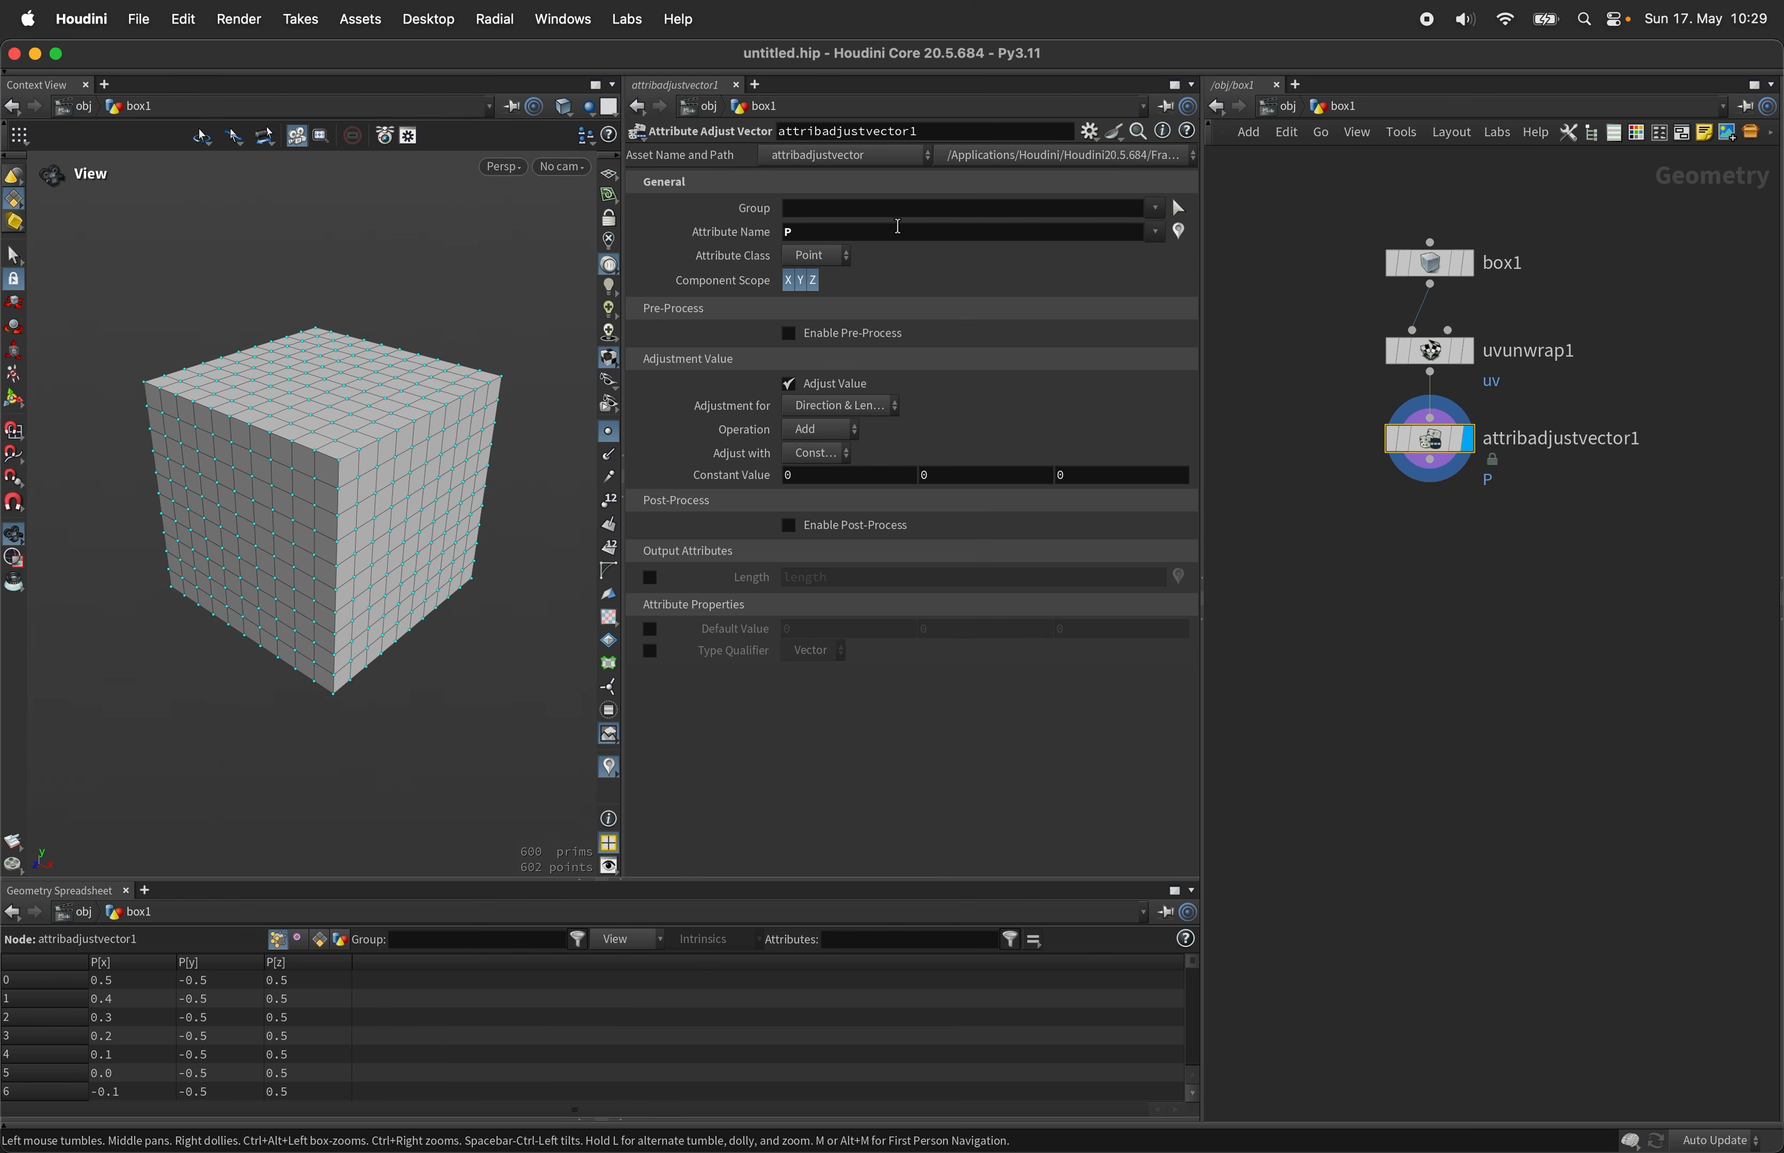
# Step: Disable Adjust Value, enable post-processing with Make Vectors Unit Length to form a sphere, and hide the viewport points
pyautogui.click(848, 397)
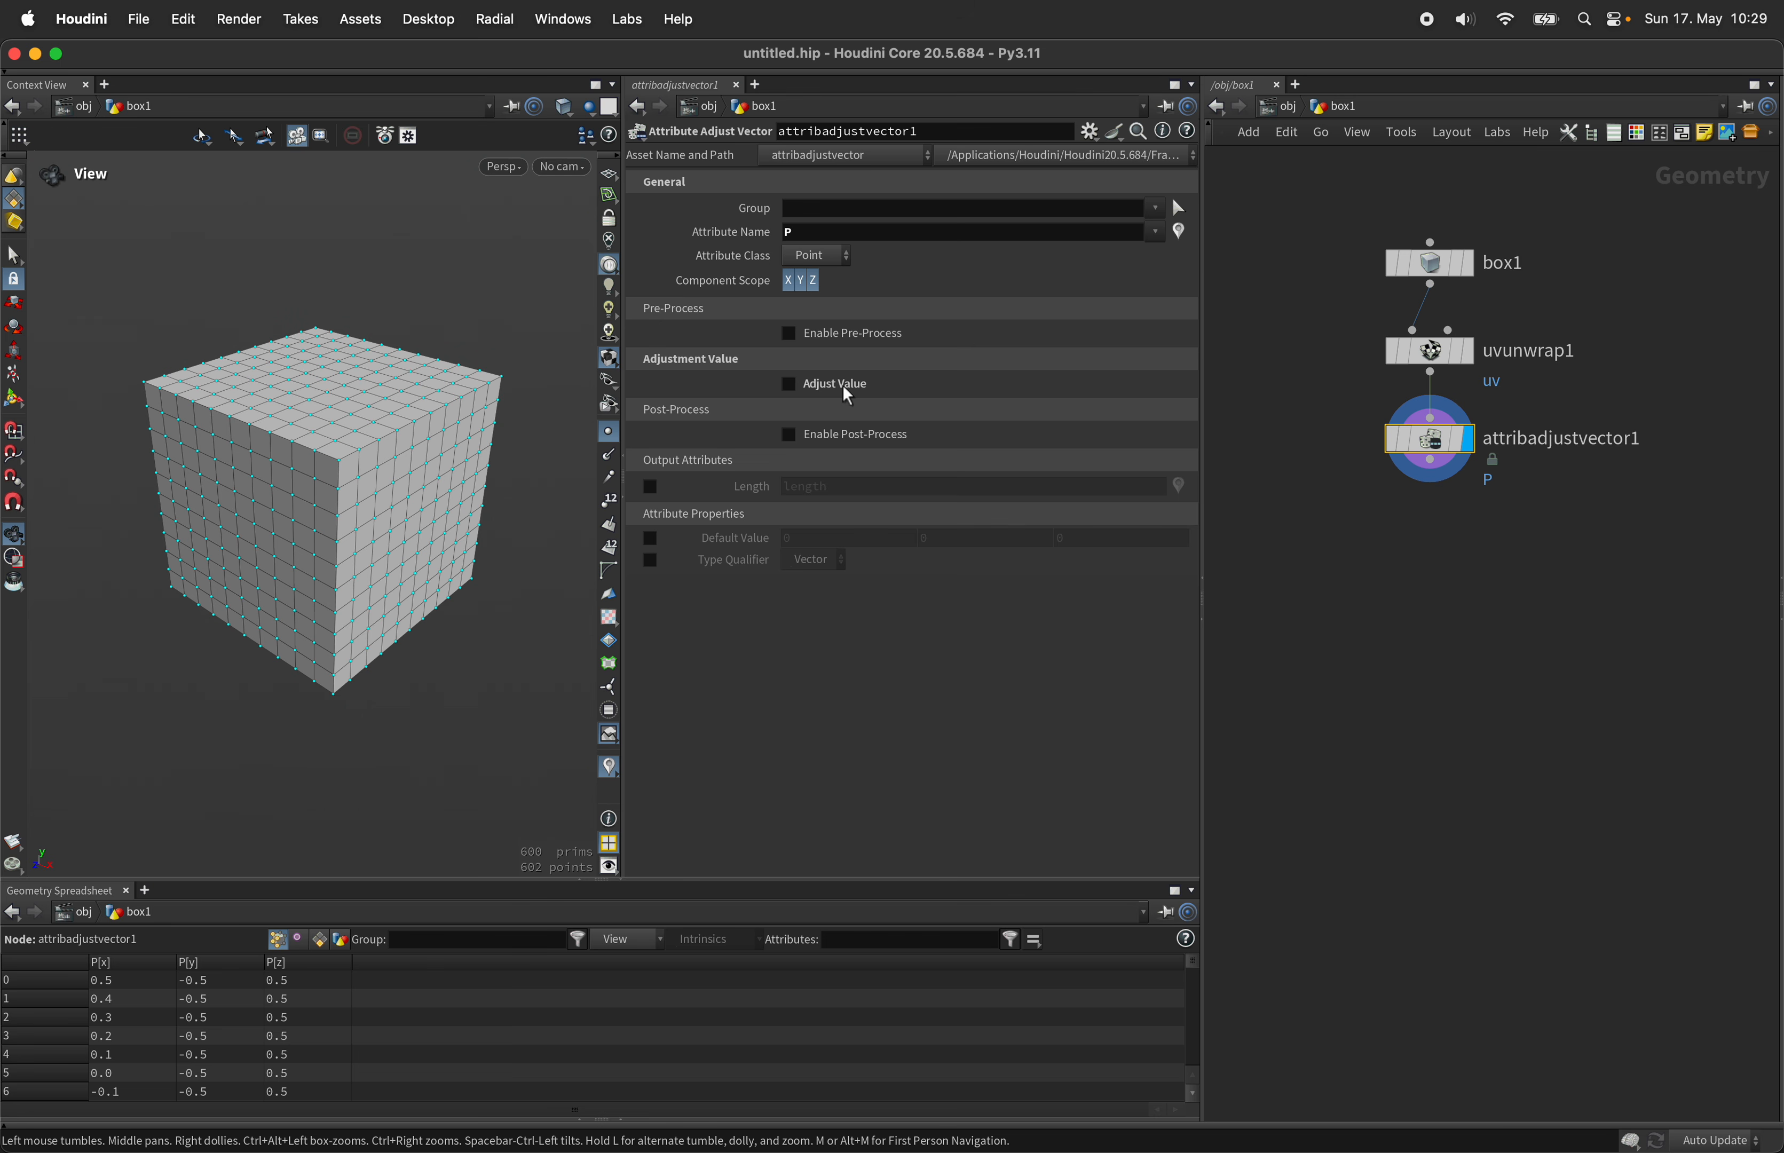
pyautogui.click(852, 442)
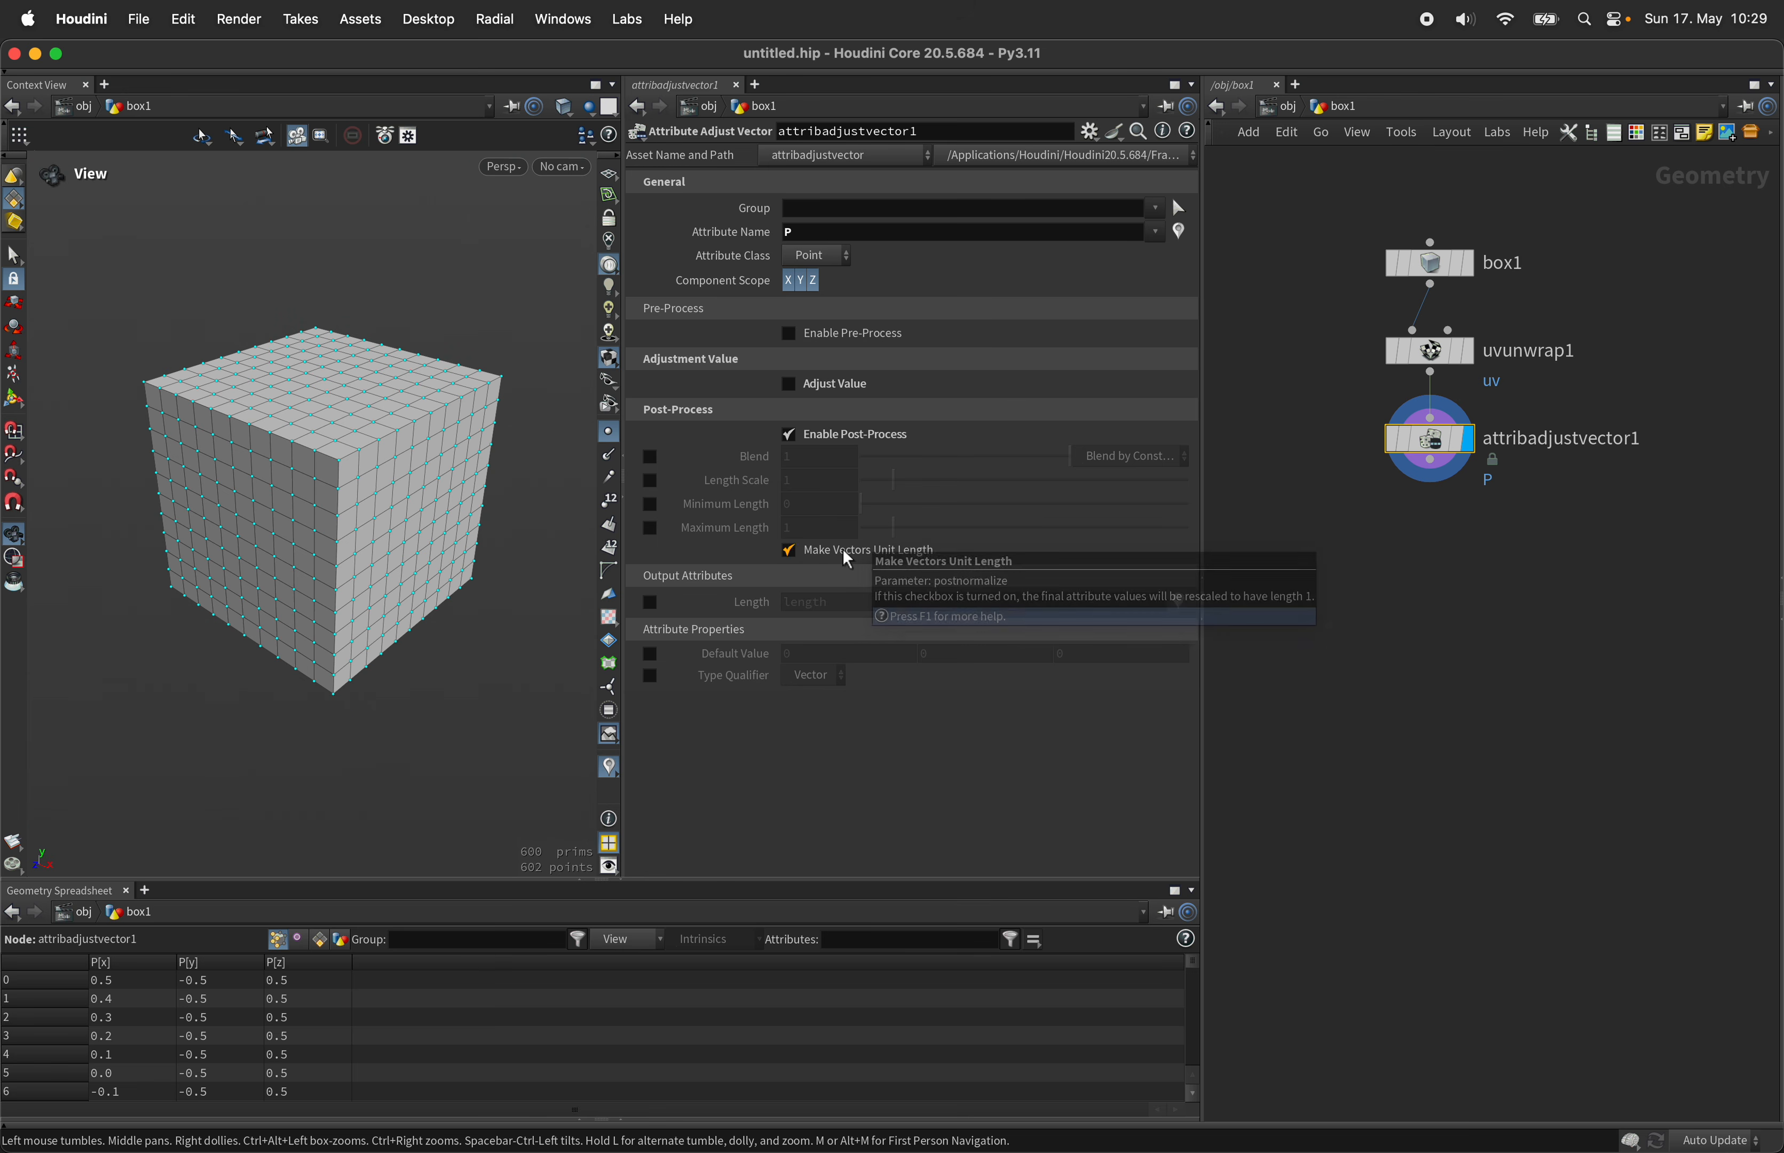
pyautogui.click(853, 558)
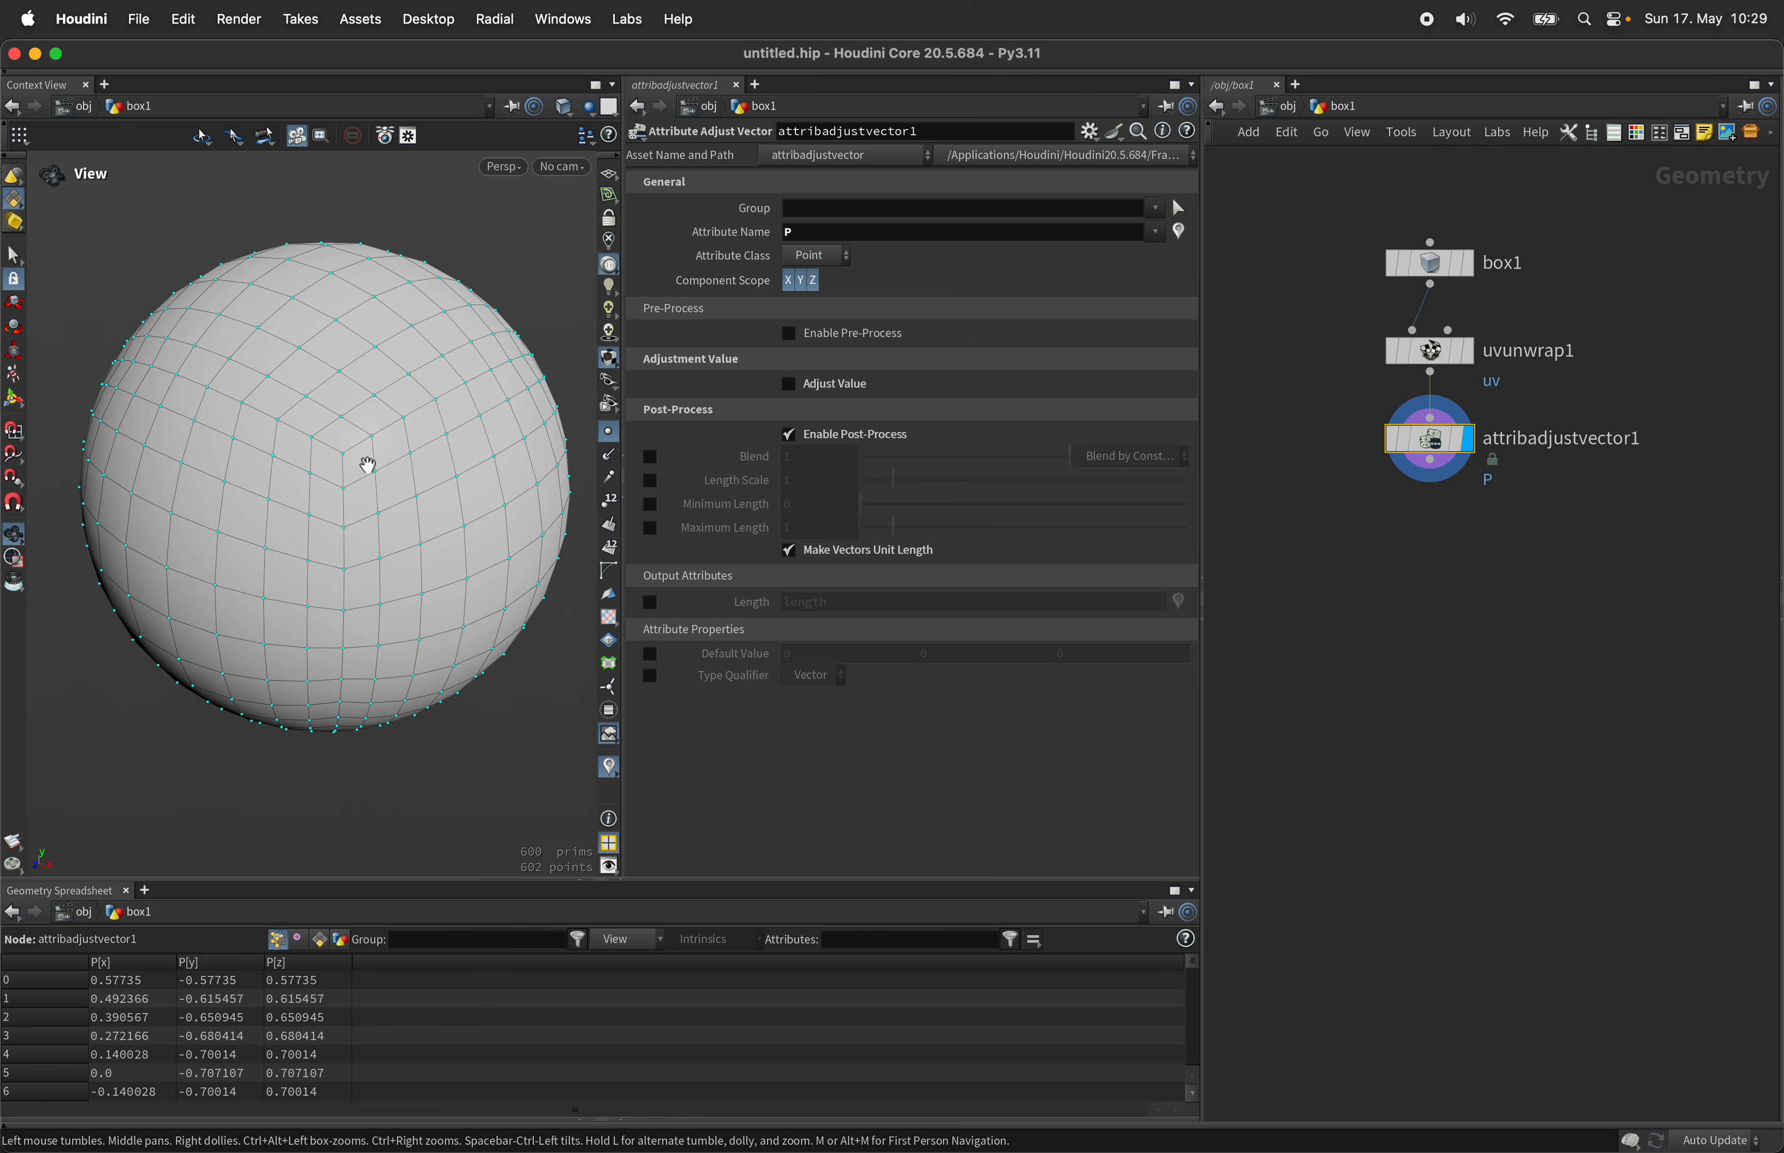
pyautogui.scroll(-3, 367, 465)
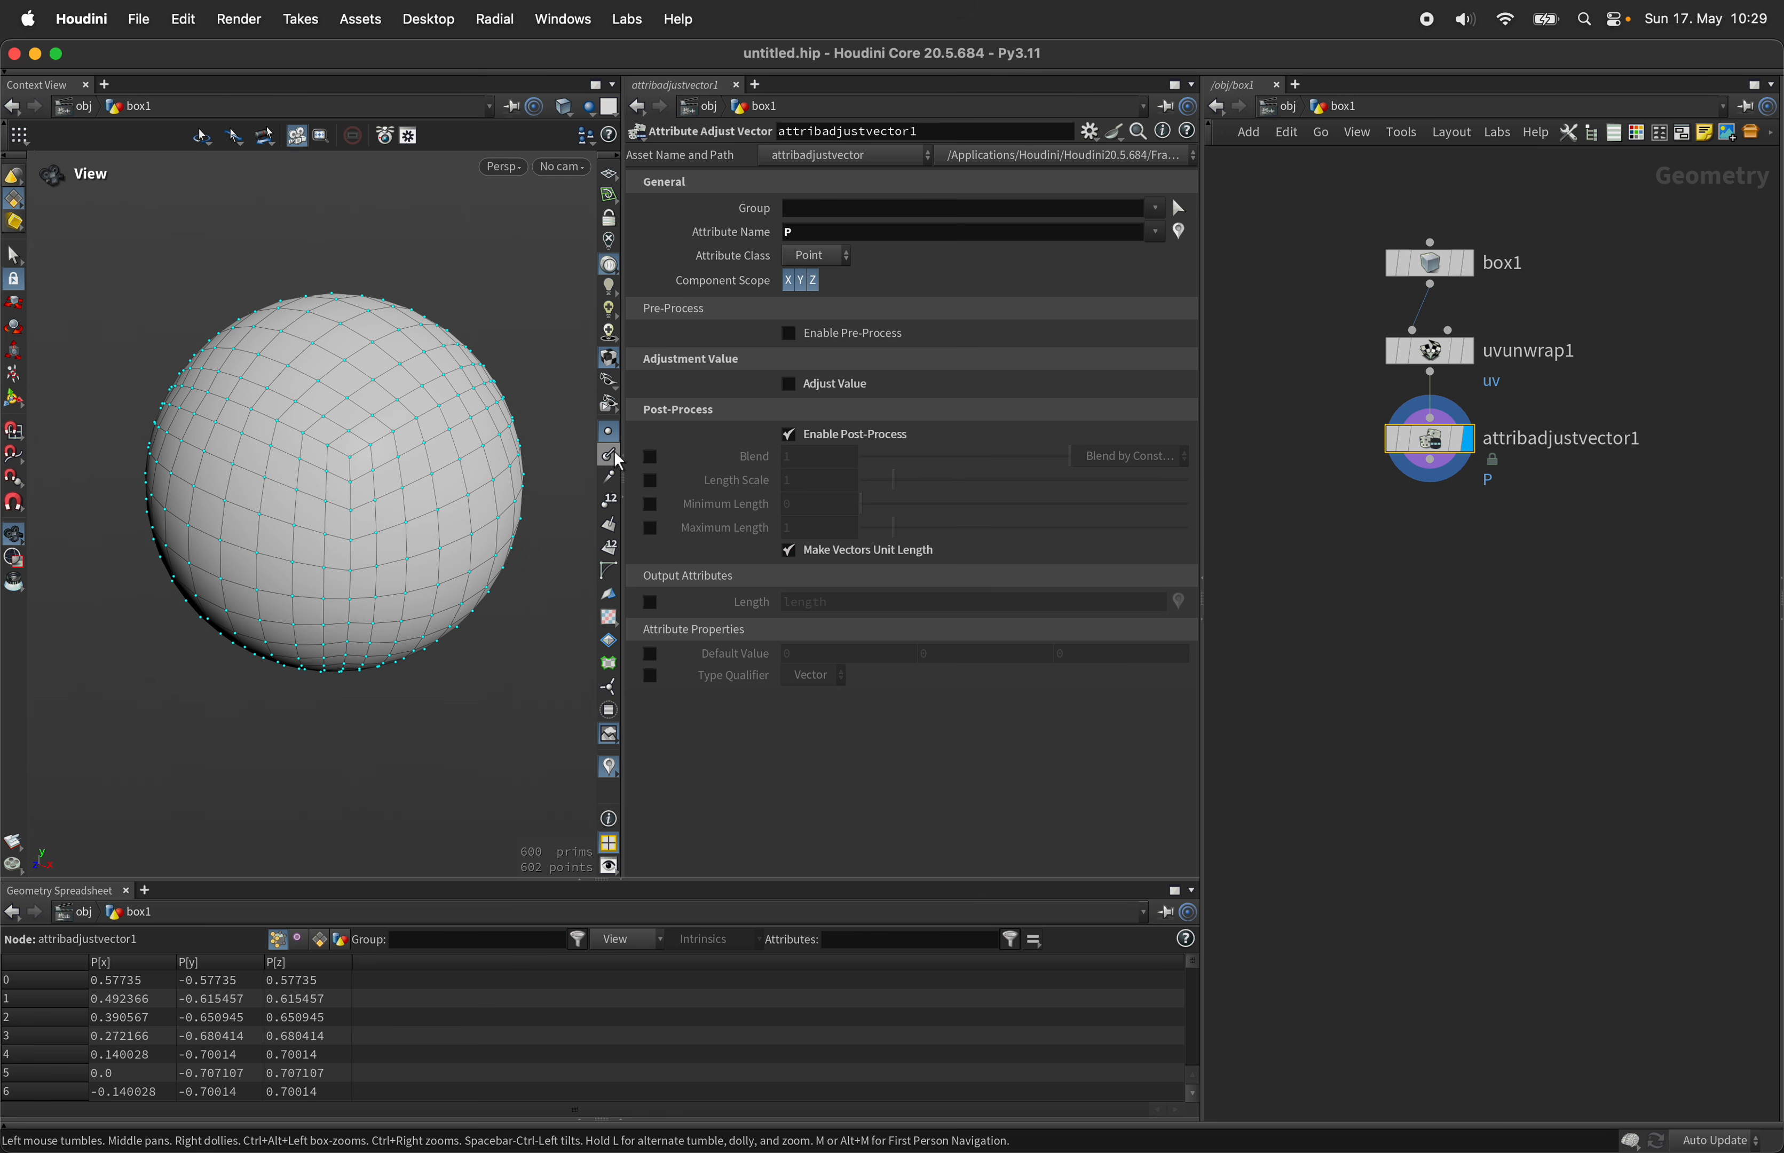
pyautogui.click(608, 432)
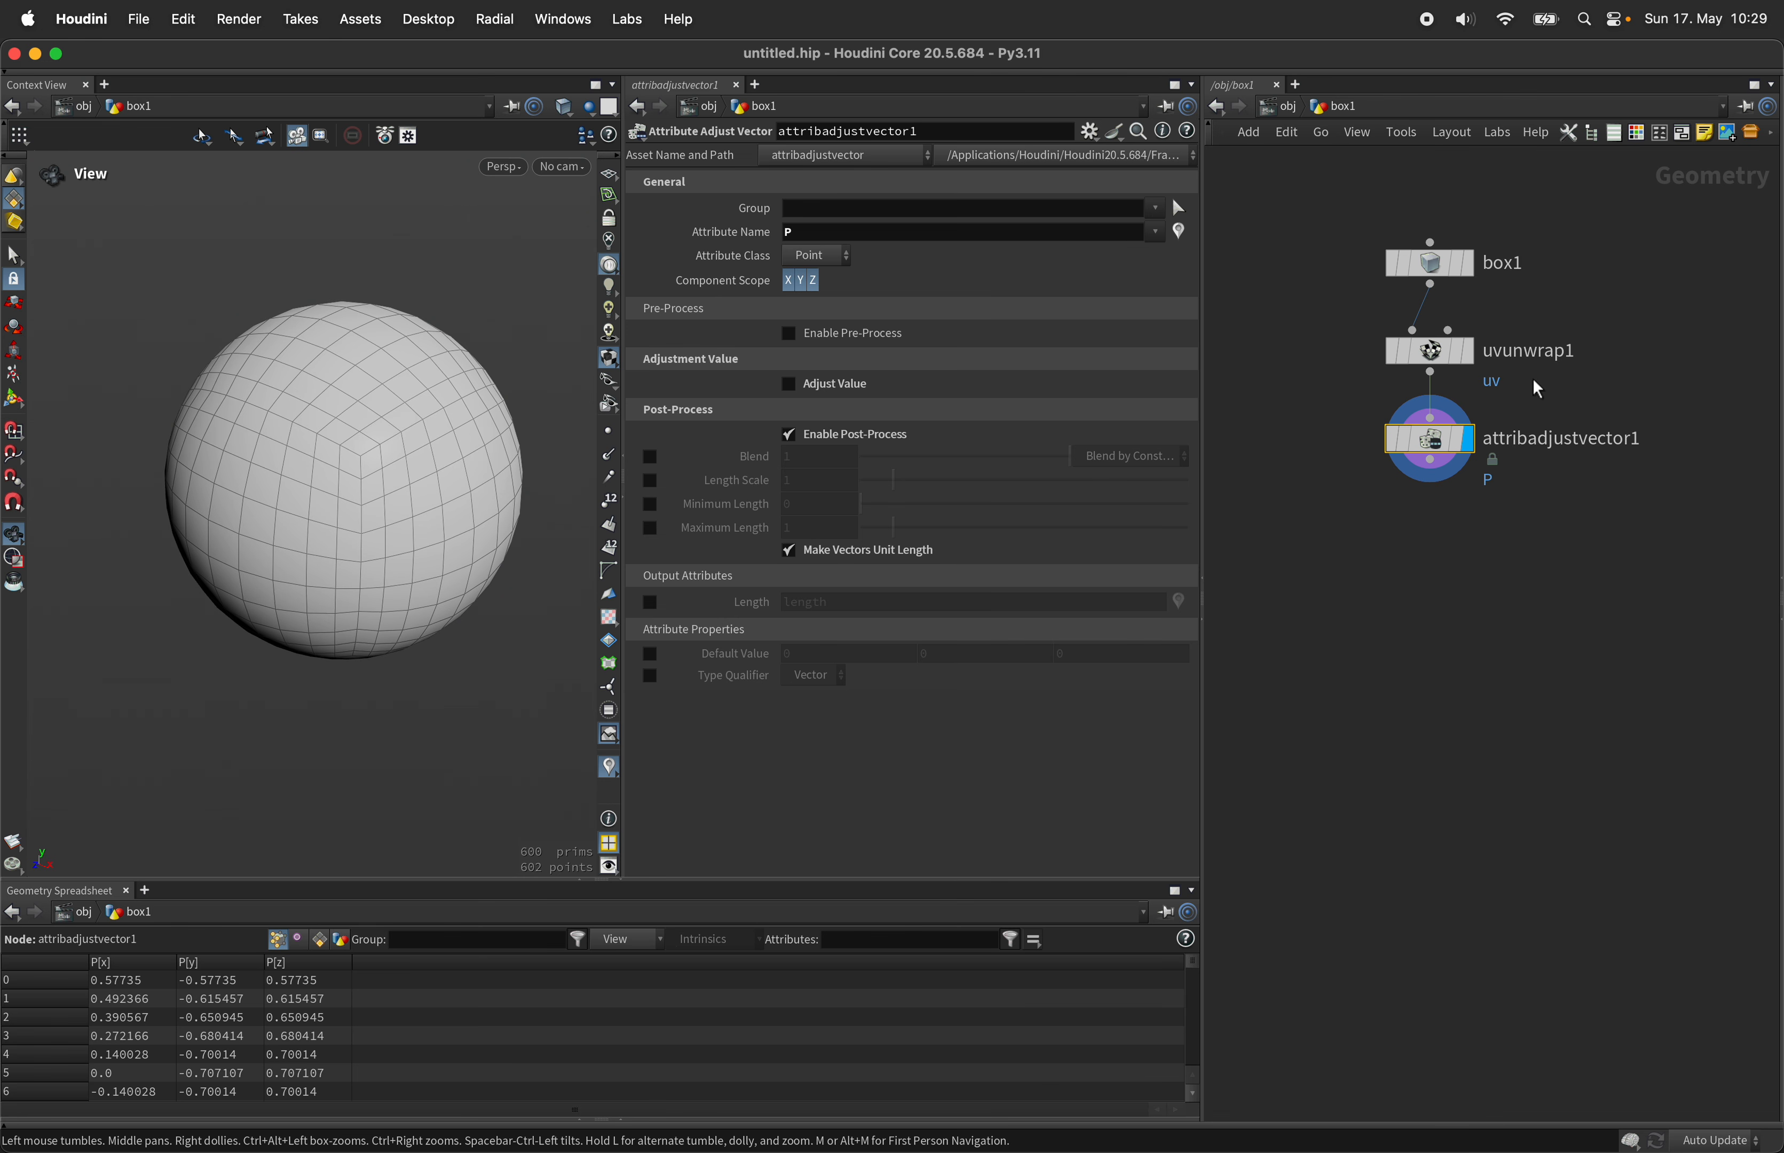
# Step: Append a Group Expression node with group type Points and name its group top
pyautogui.press('Tab')
pyautogui.write('grex')
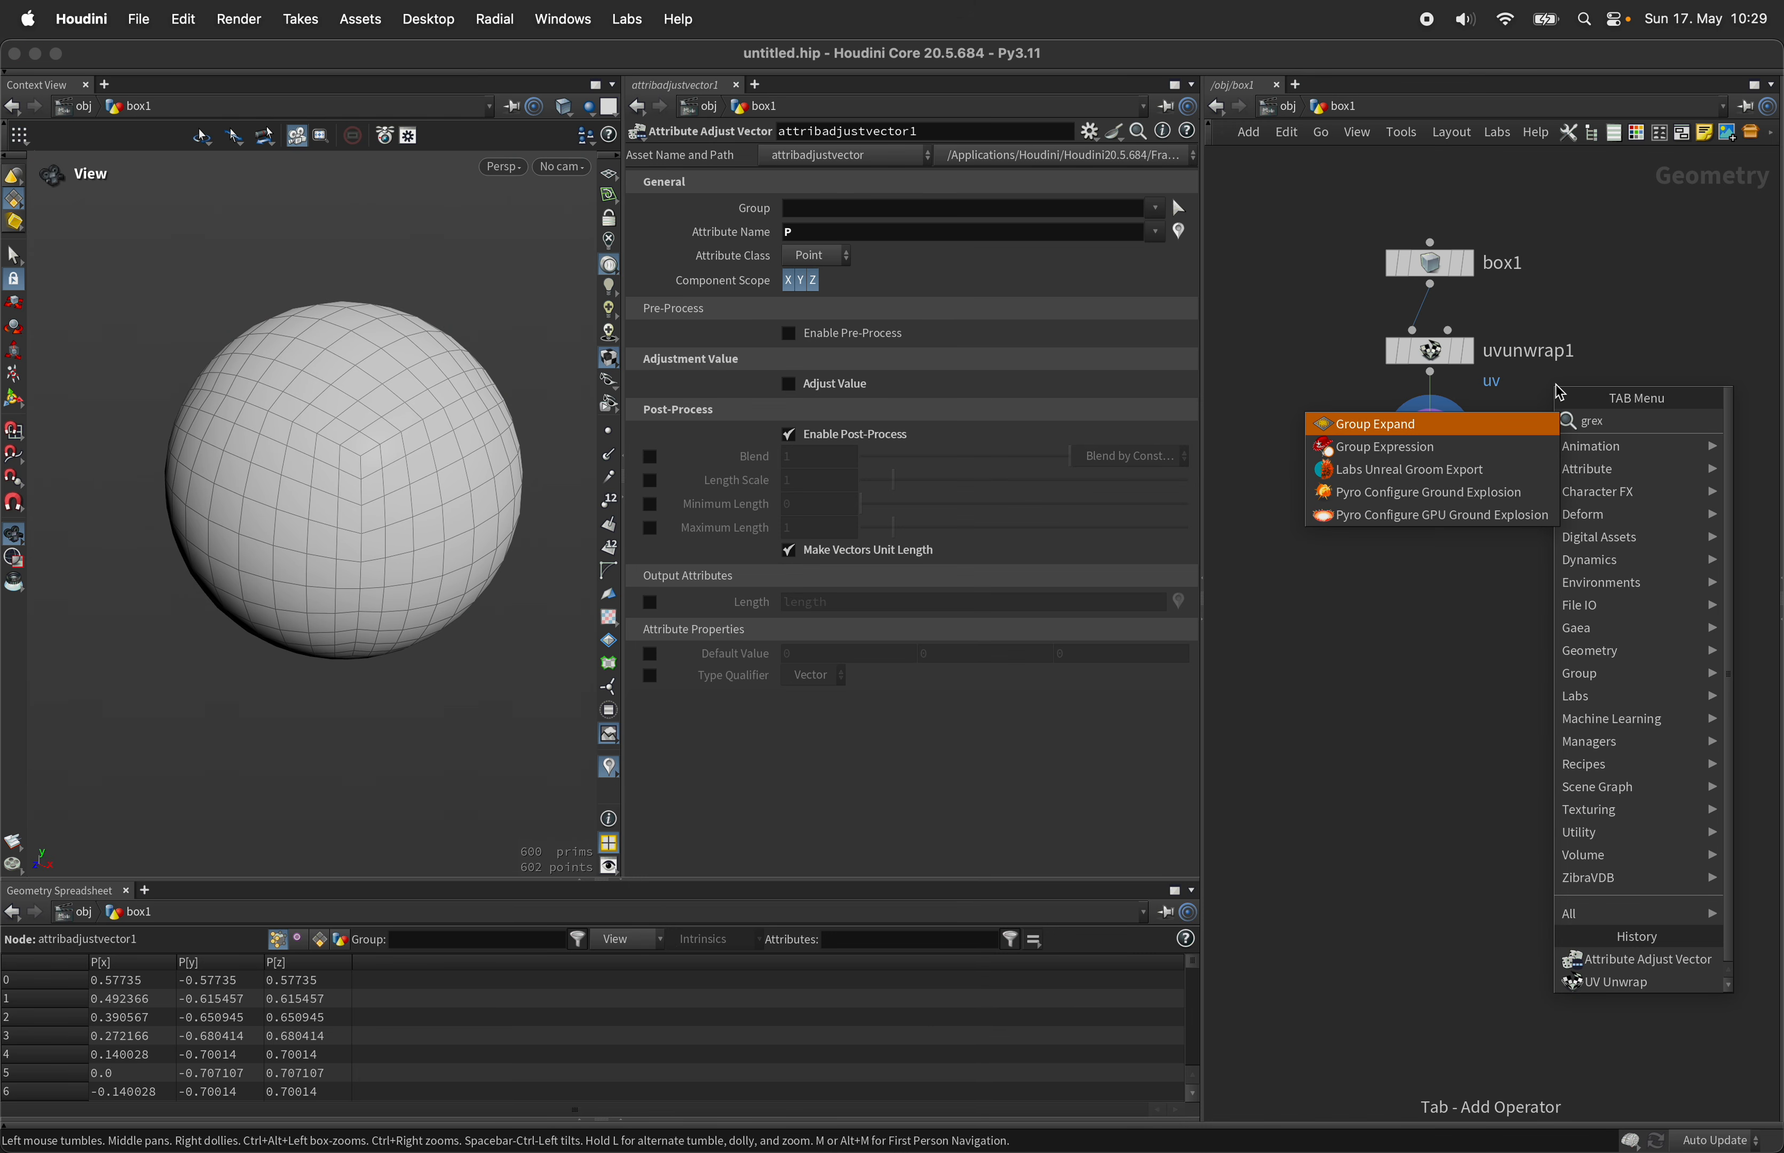
pyautogui.press('Down')
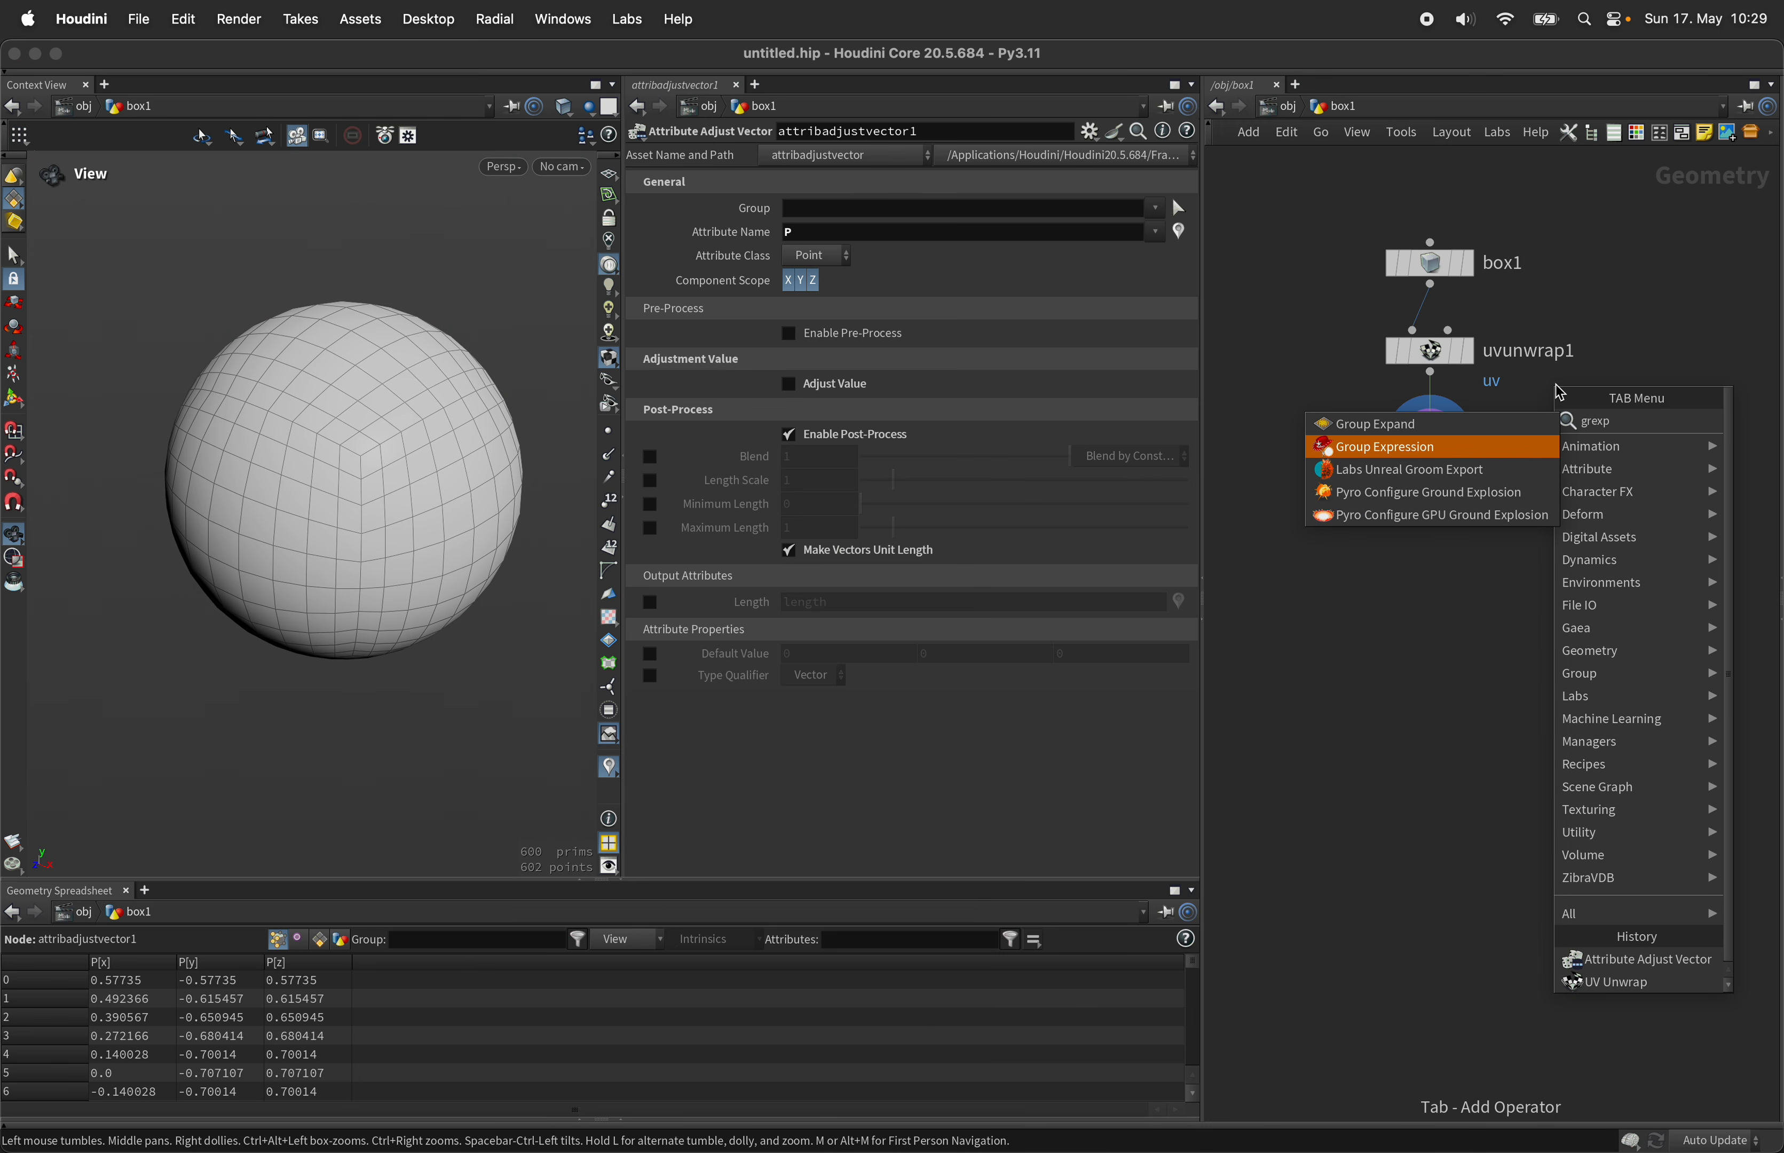
pyautogui.press('Return')
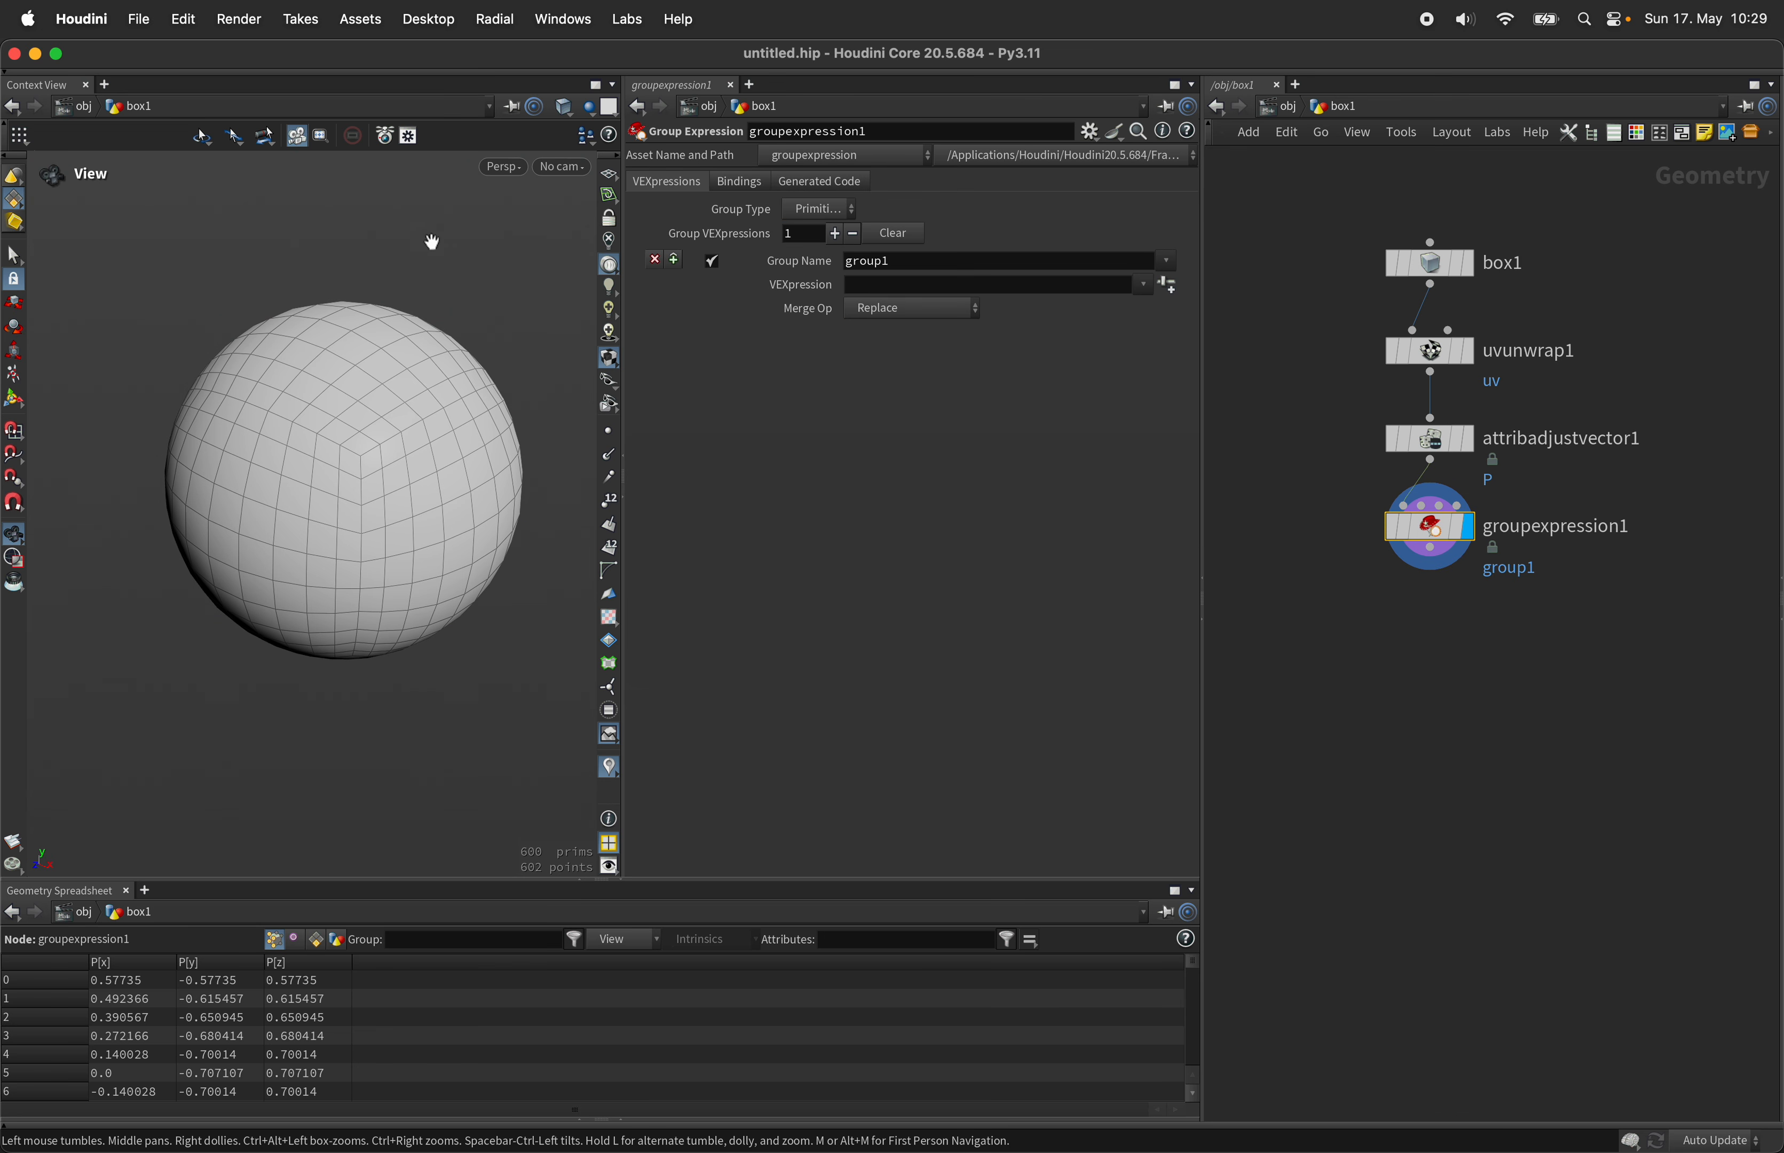
pyautogui.click(820, 209)
pyautogui.click(843, 258)
pyautogui.click(917, 267)
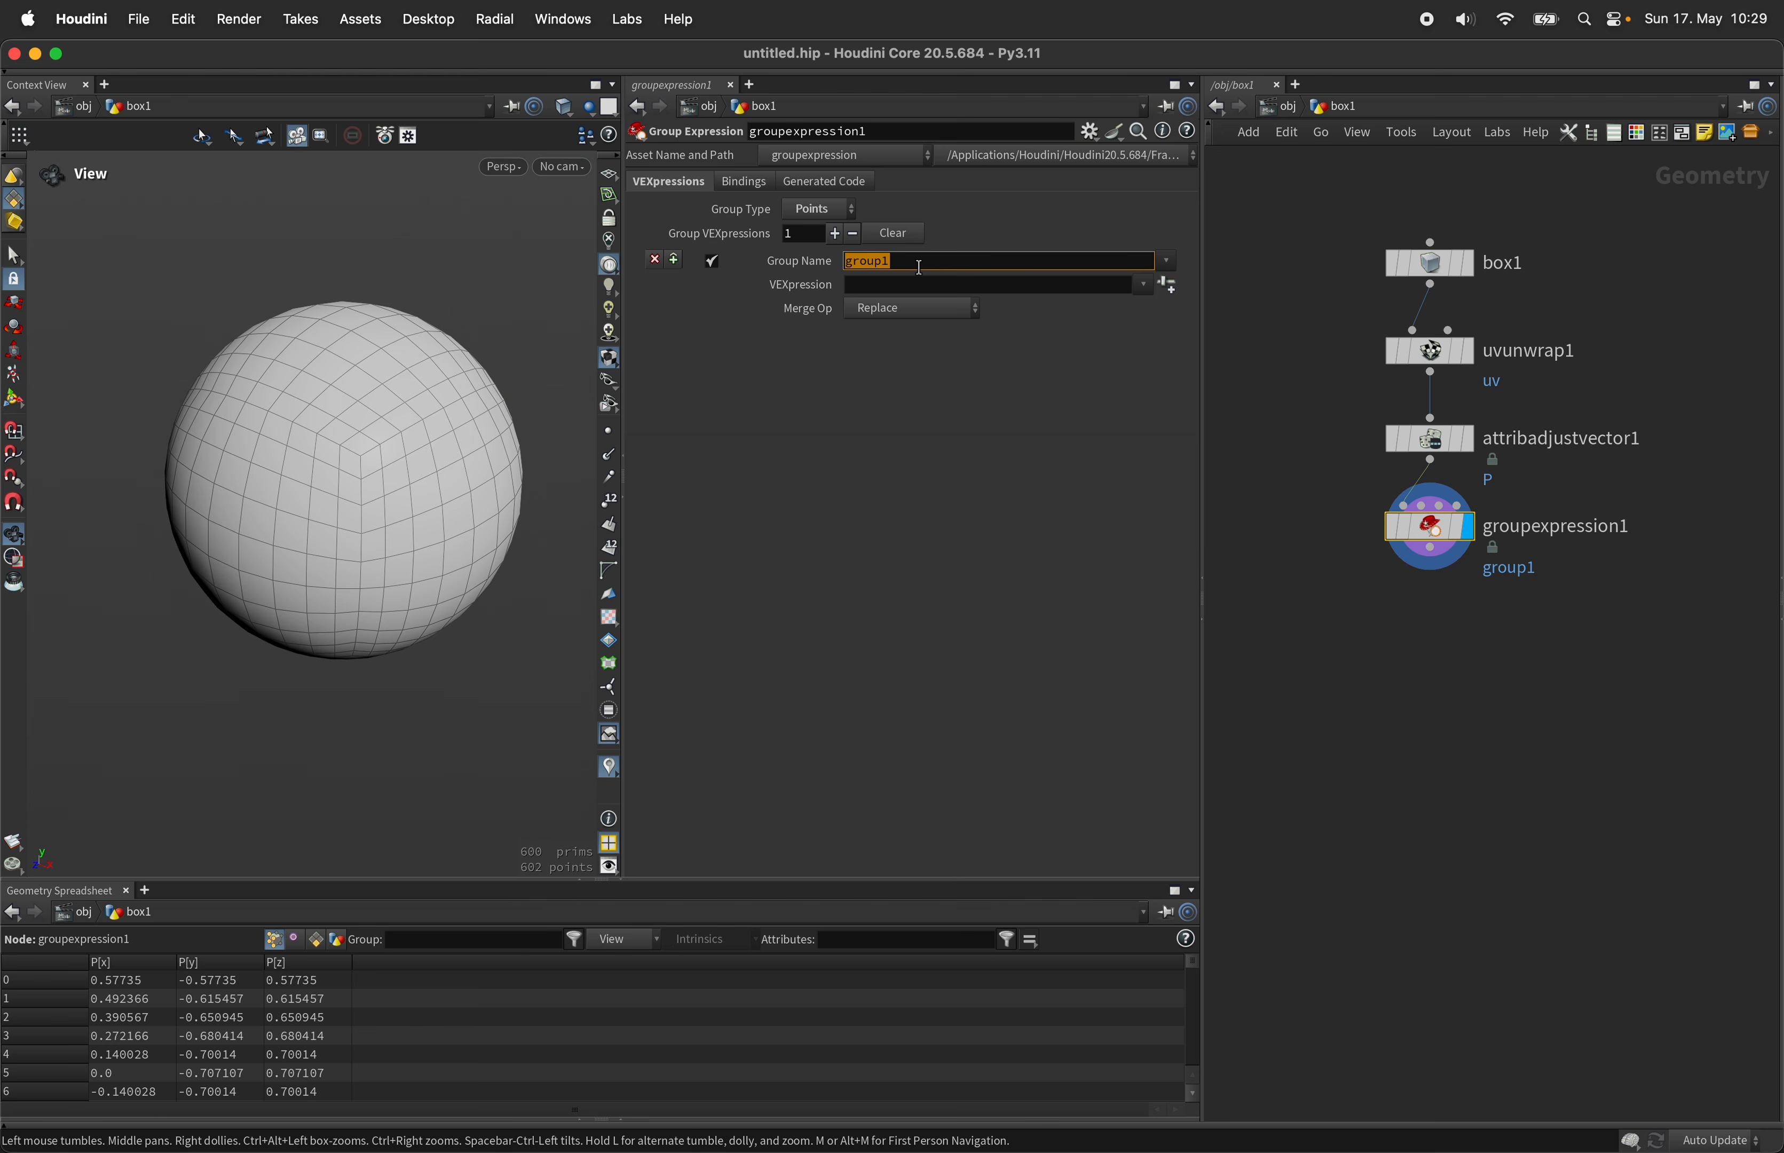
pyautogui.write('top')
pyautogui.press('Return')
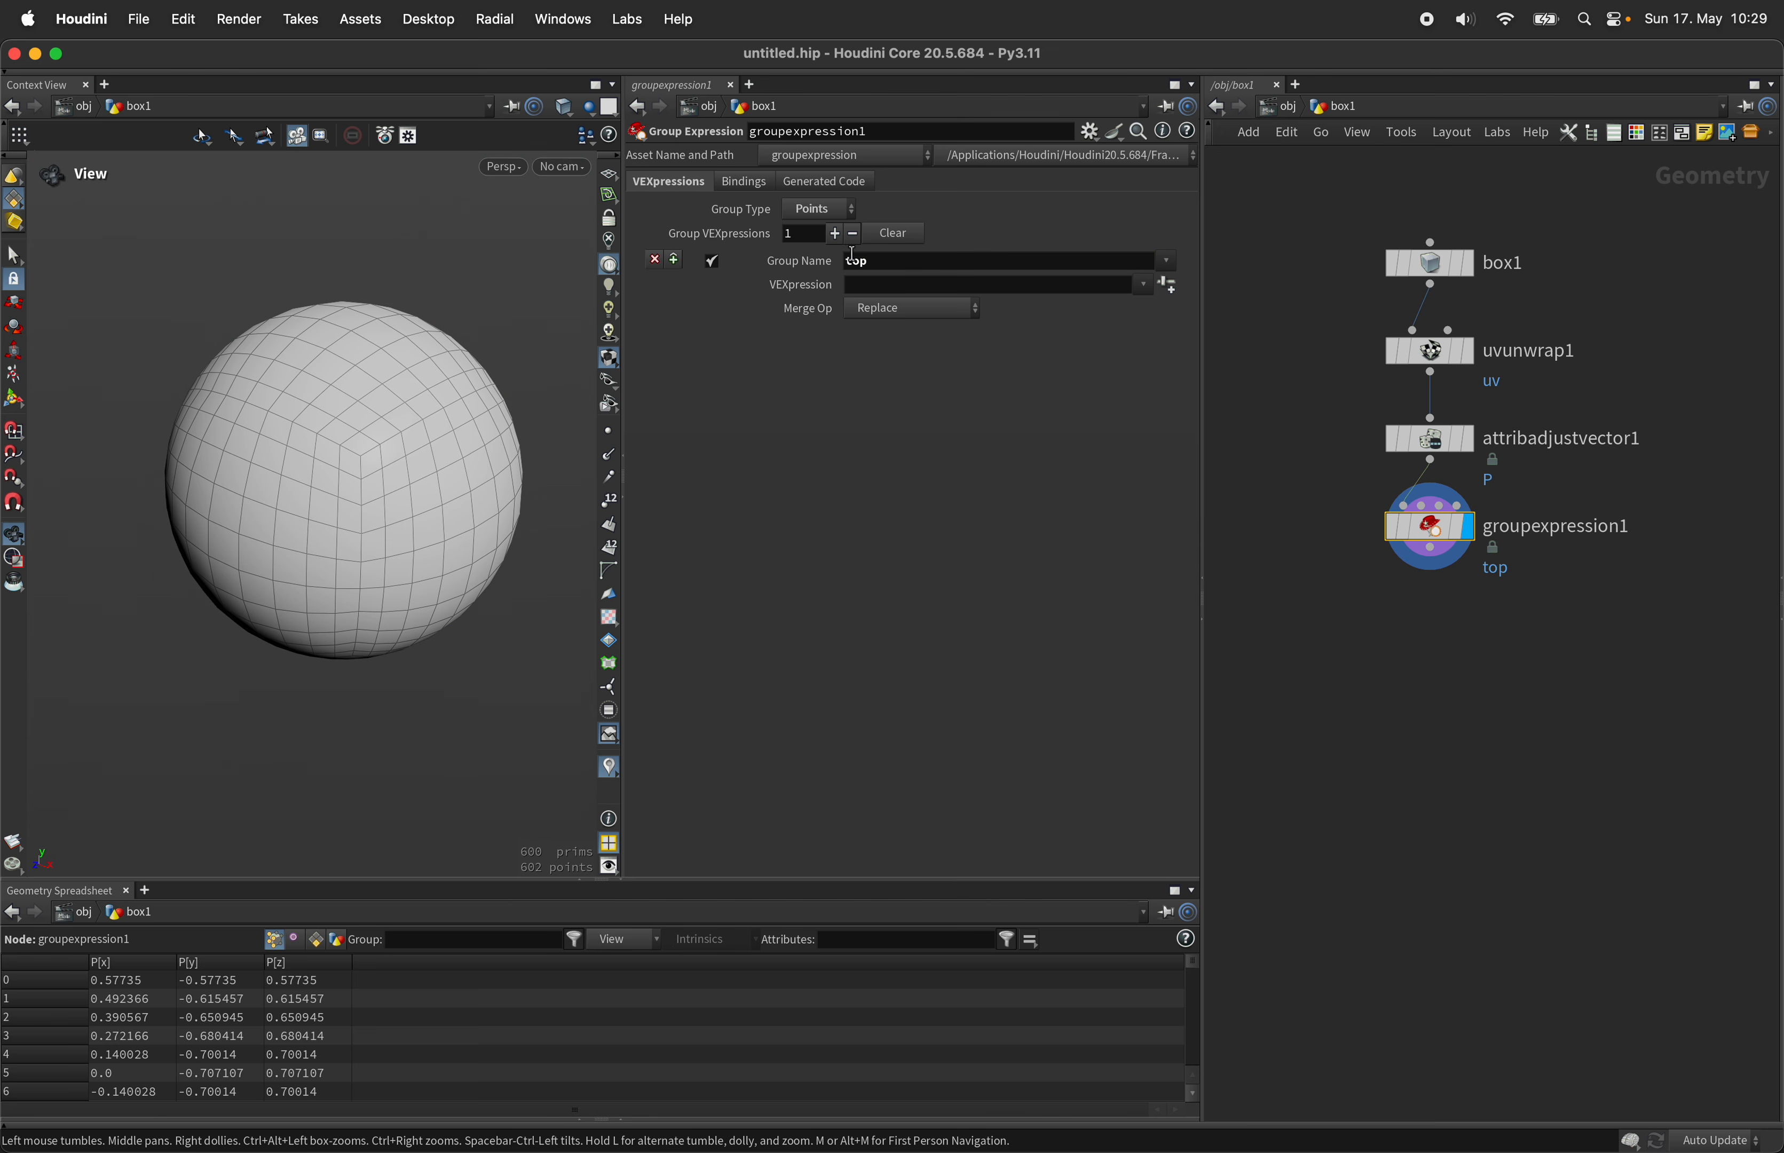
# Step: Set the top group's VEXpression to relpointbbox(0, v@P).y>0.999
pyautogui.click(912, 284)
pyautogui.write('relpointbb')
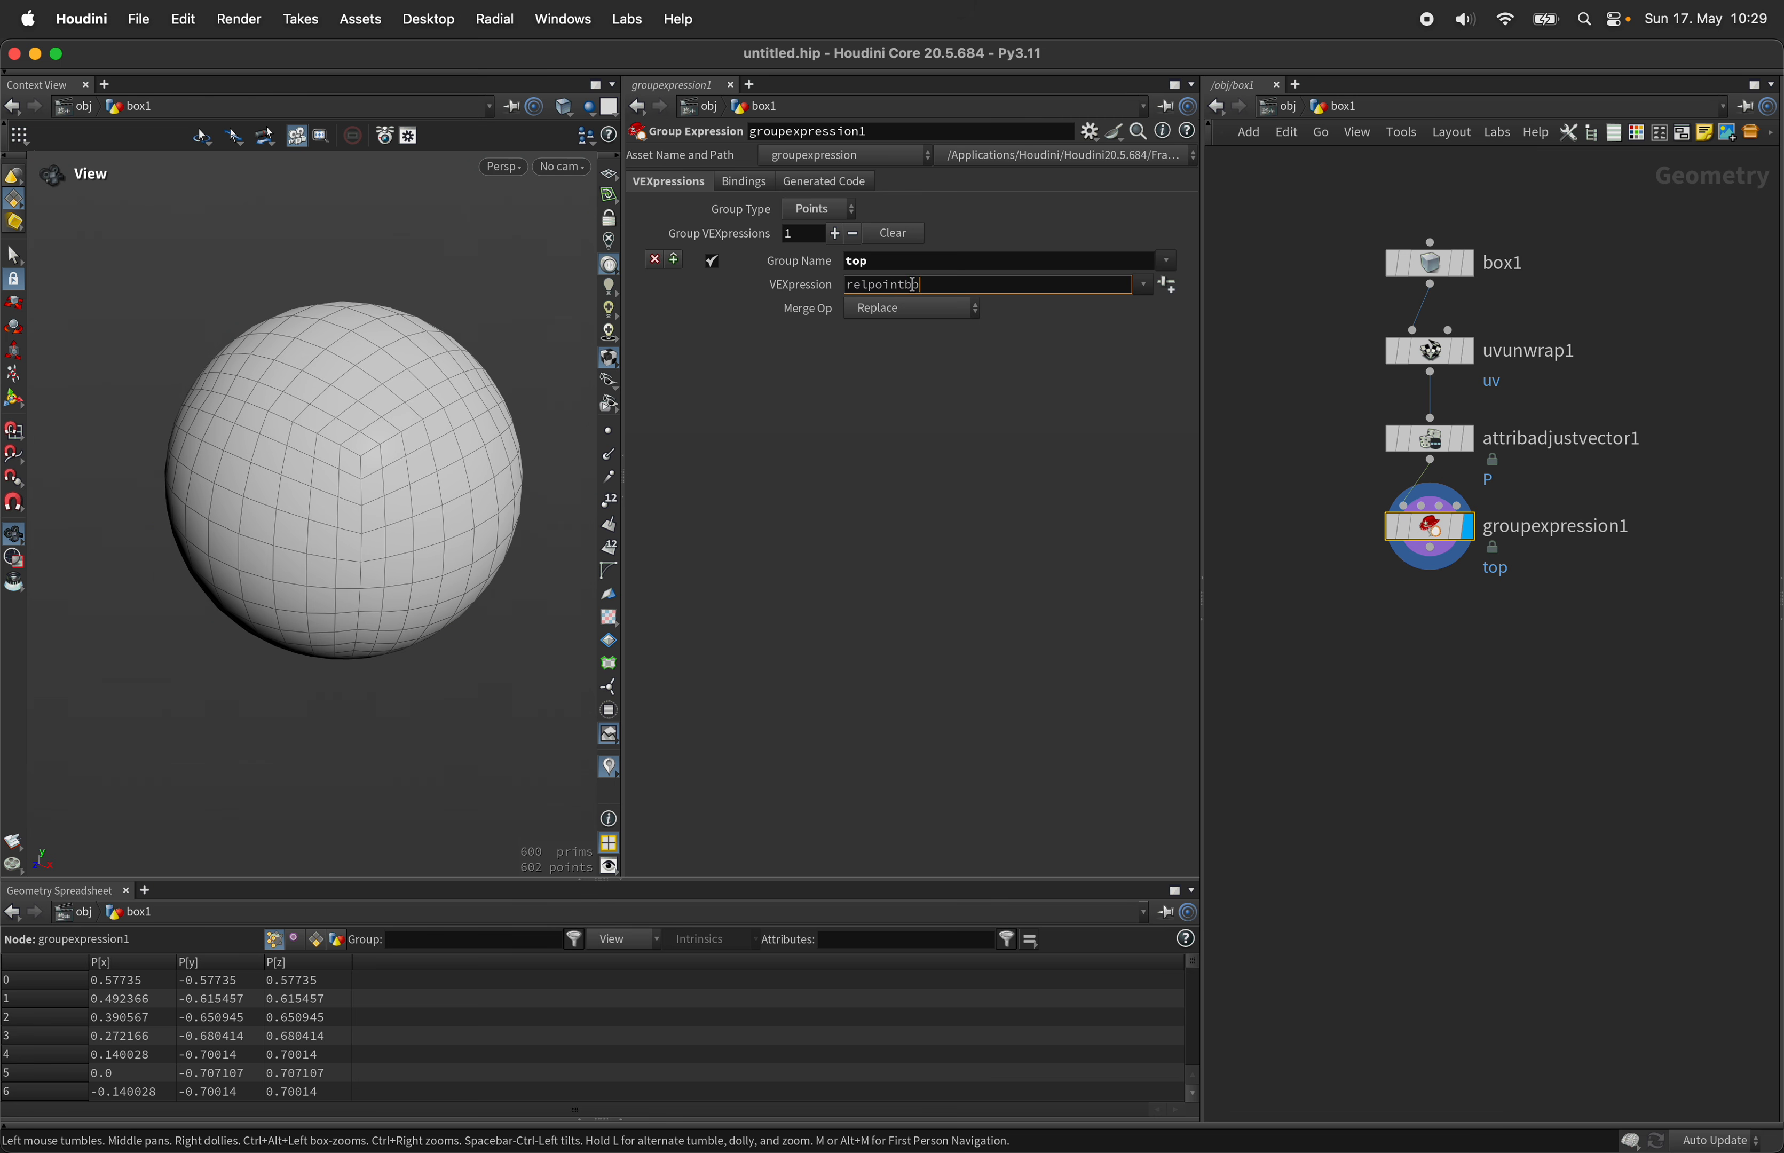
pyautogui.write('b')
pyautogui.press('BackSpace')
pyautogui.write('ox(0, v@P).y>0.999')
pyautogui.press('Return')
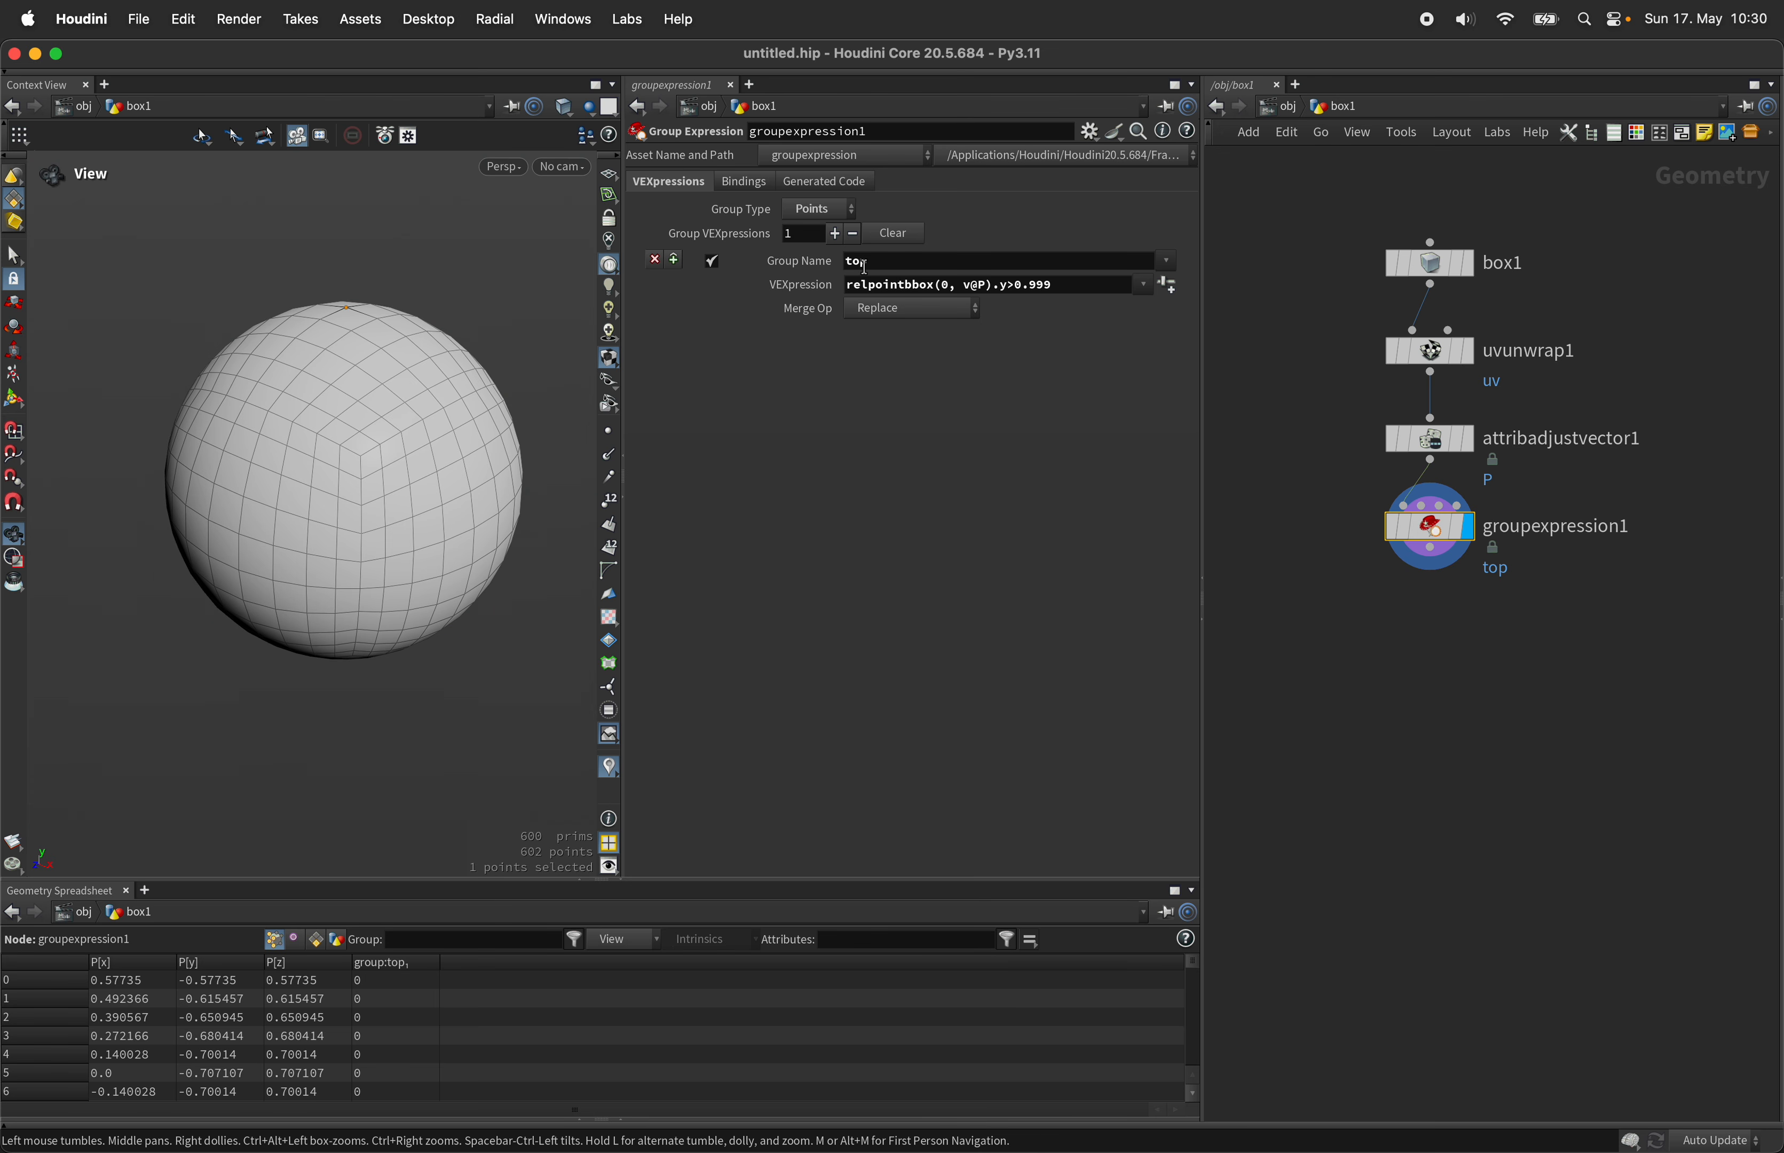
# Step: Copy the top group's expression and add a second group entry named half
pyautogui.click(920, 287)
pyautogui.press('super+c')
pyautogui.click(833, 234)
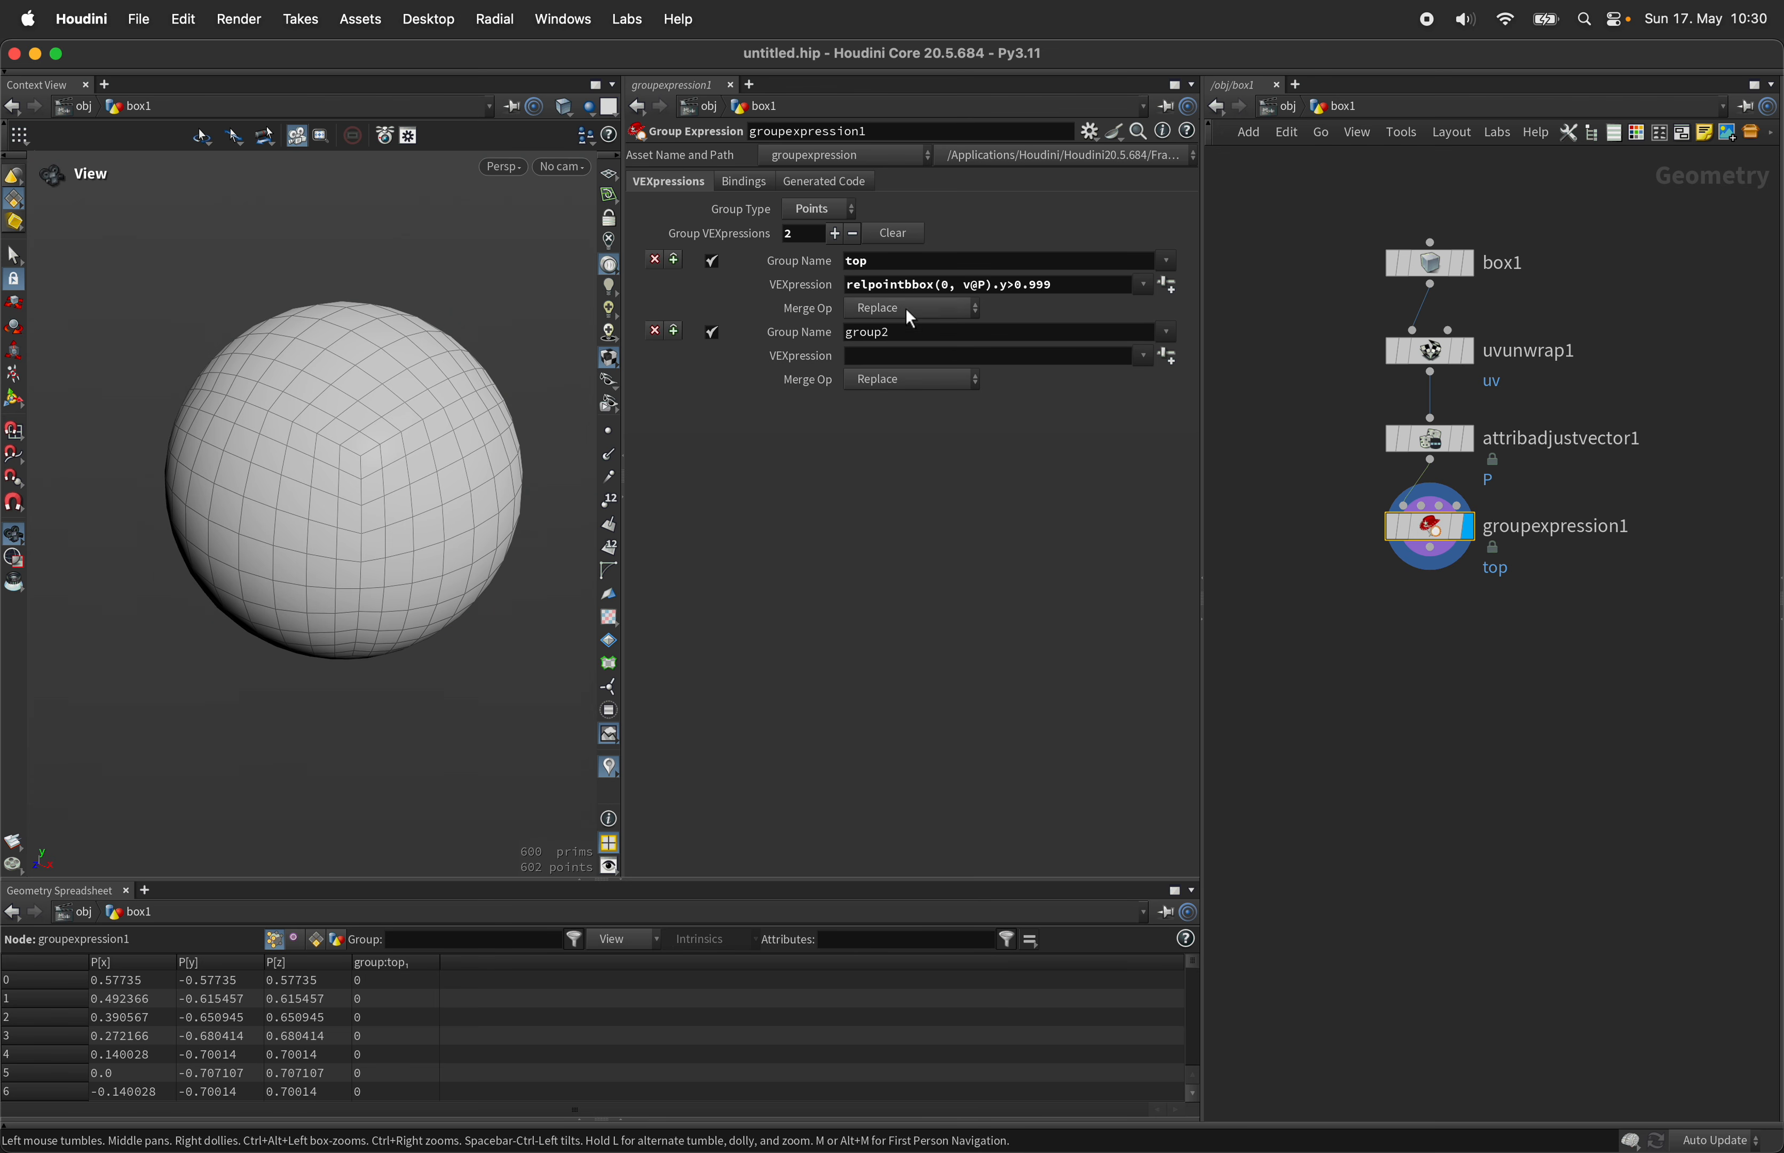
pyautogui.doubleClick(920, 335)
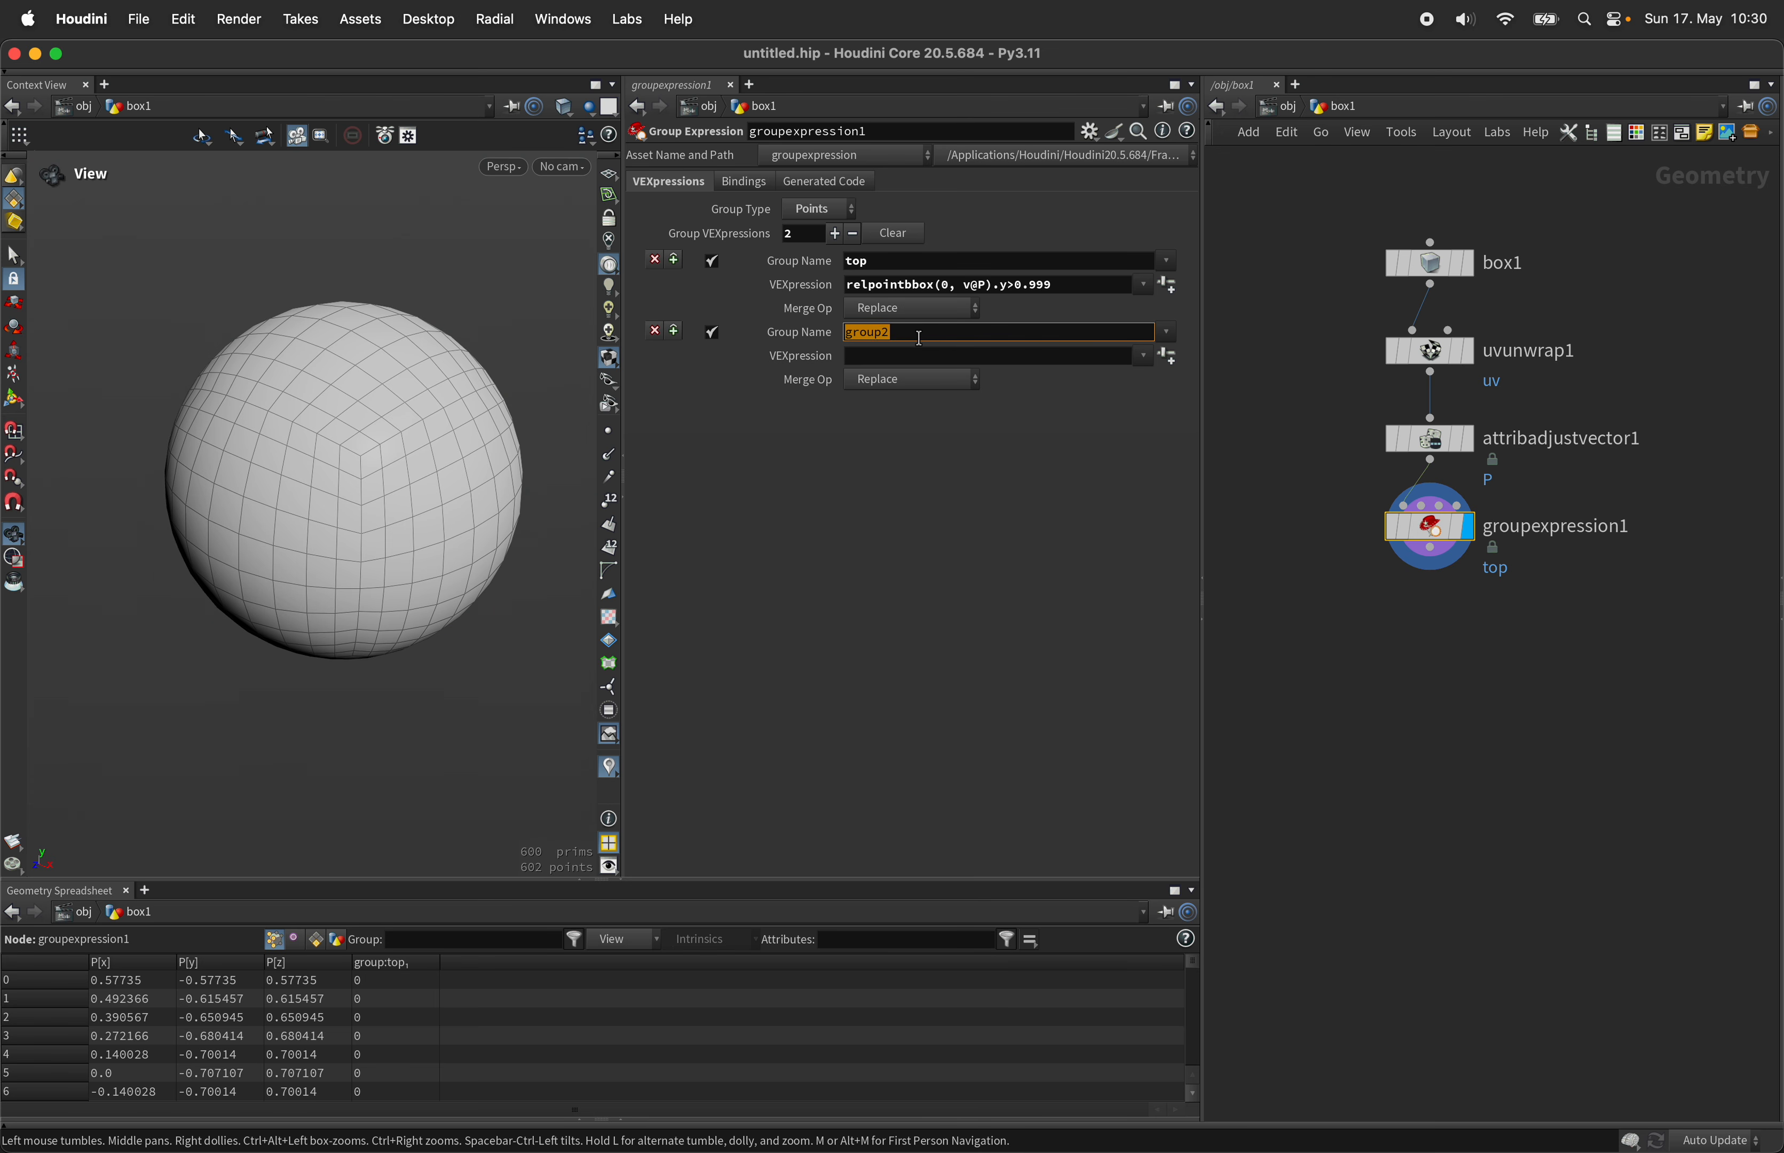
pyautogui.write('half')
pyautogui.press('Tab')
# Step: Reuse the copied expression for the half group with its threshold changed, giving relpointbbox(0, v@P).y>0.5001
pyautogui.press('super+v')
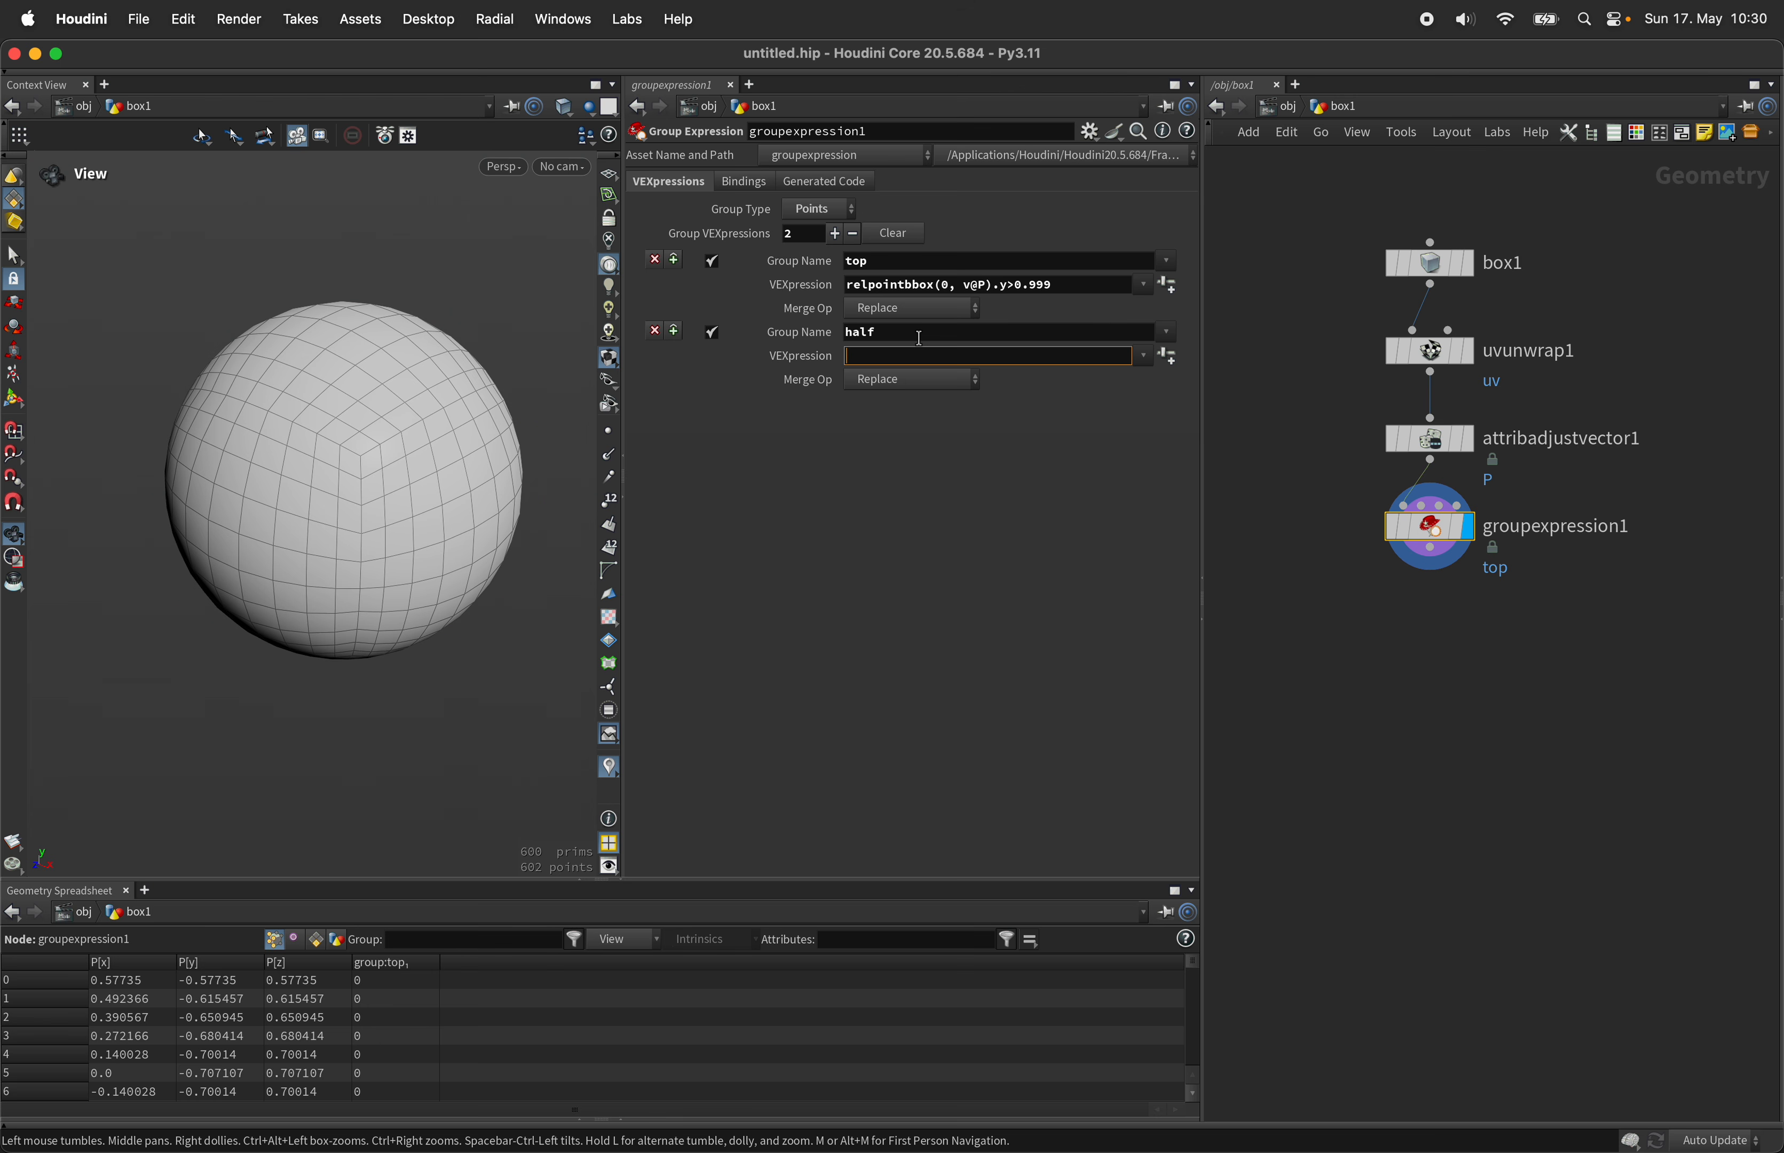
pyautogui.press('BackSpace')
pyautogui.press('BackSpace')
pyautogui.press('BackSpace')
pyautogui.write('500')
pyautogui.press('Return')
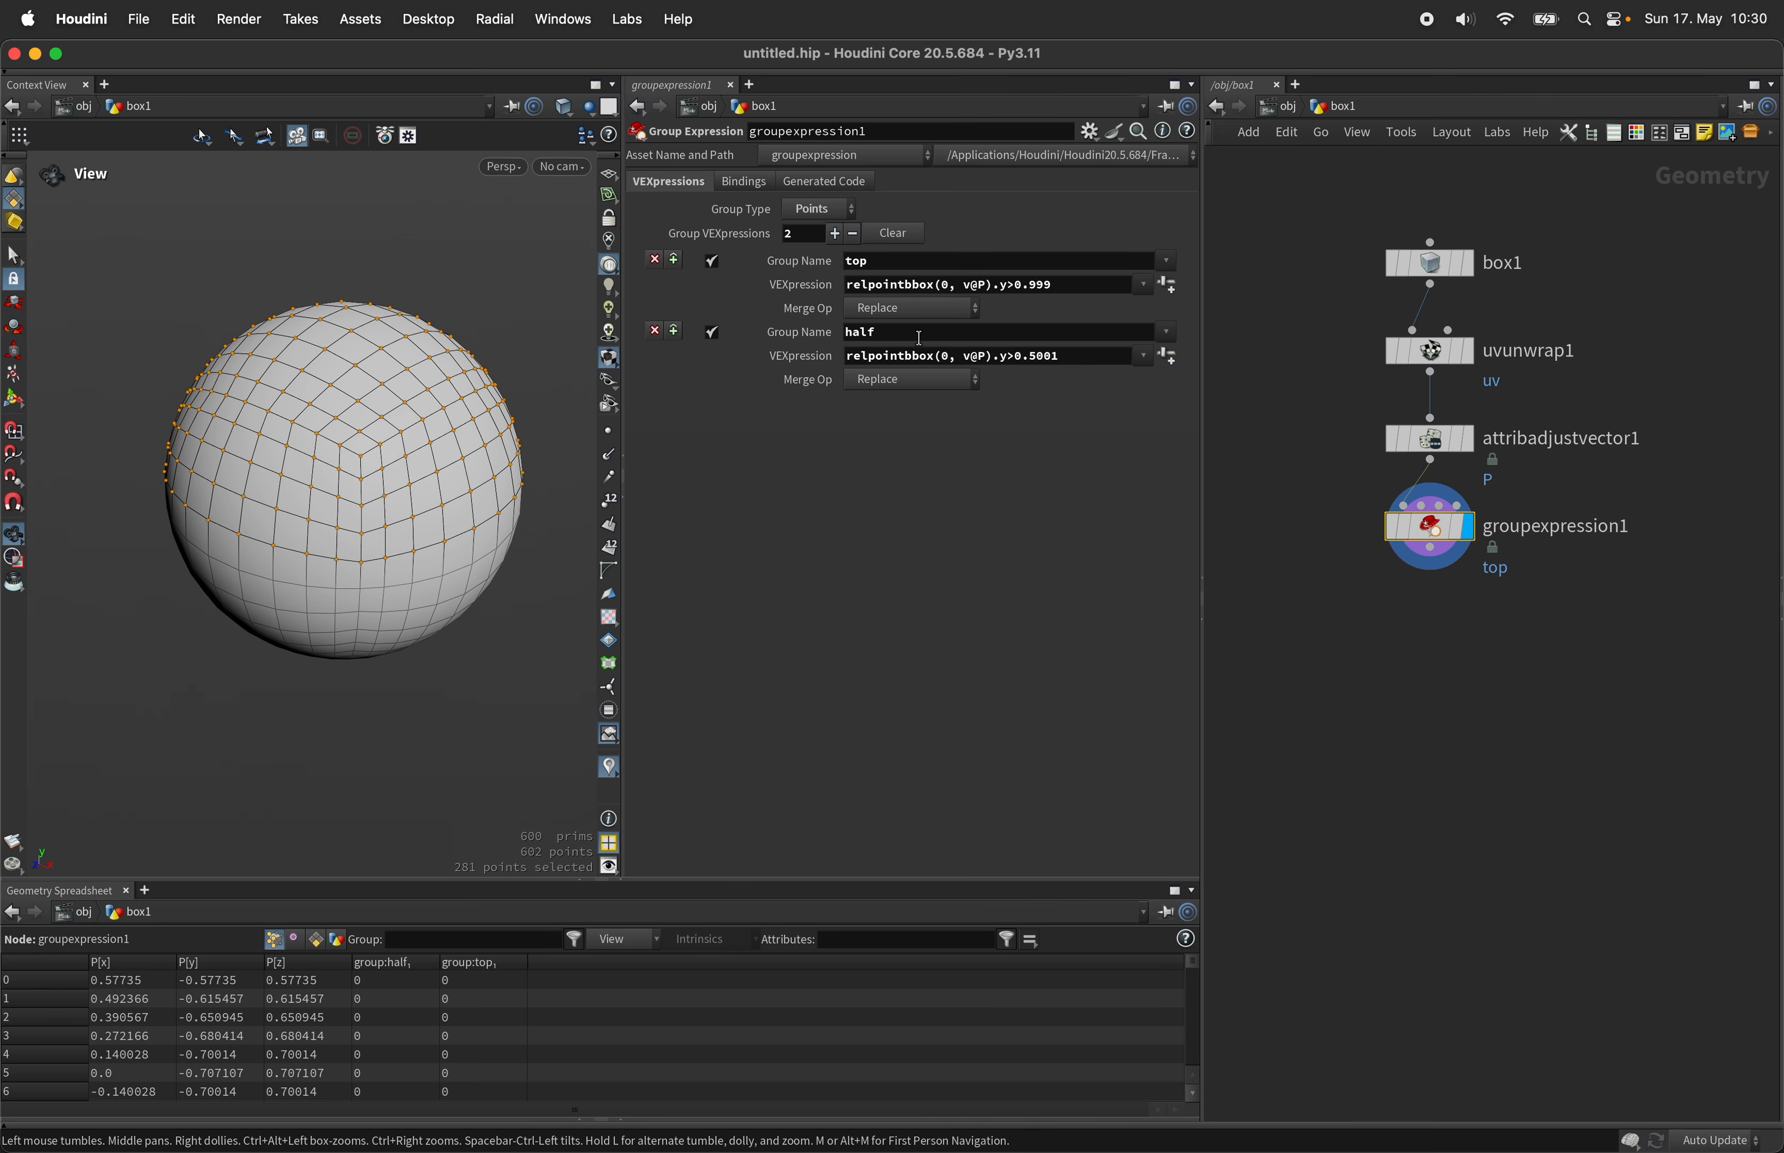
pyautogui.moveTo(330, 478); pyautogui.dragTo(330, 428)
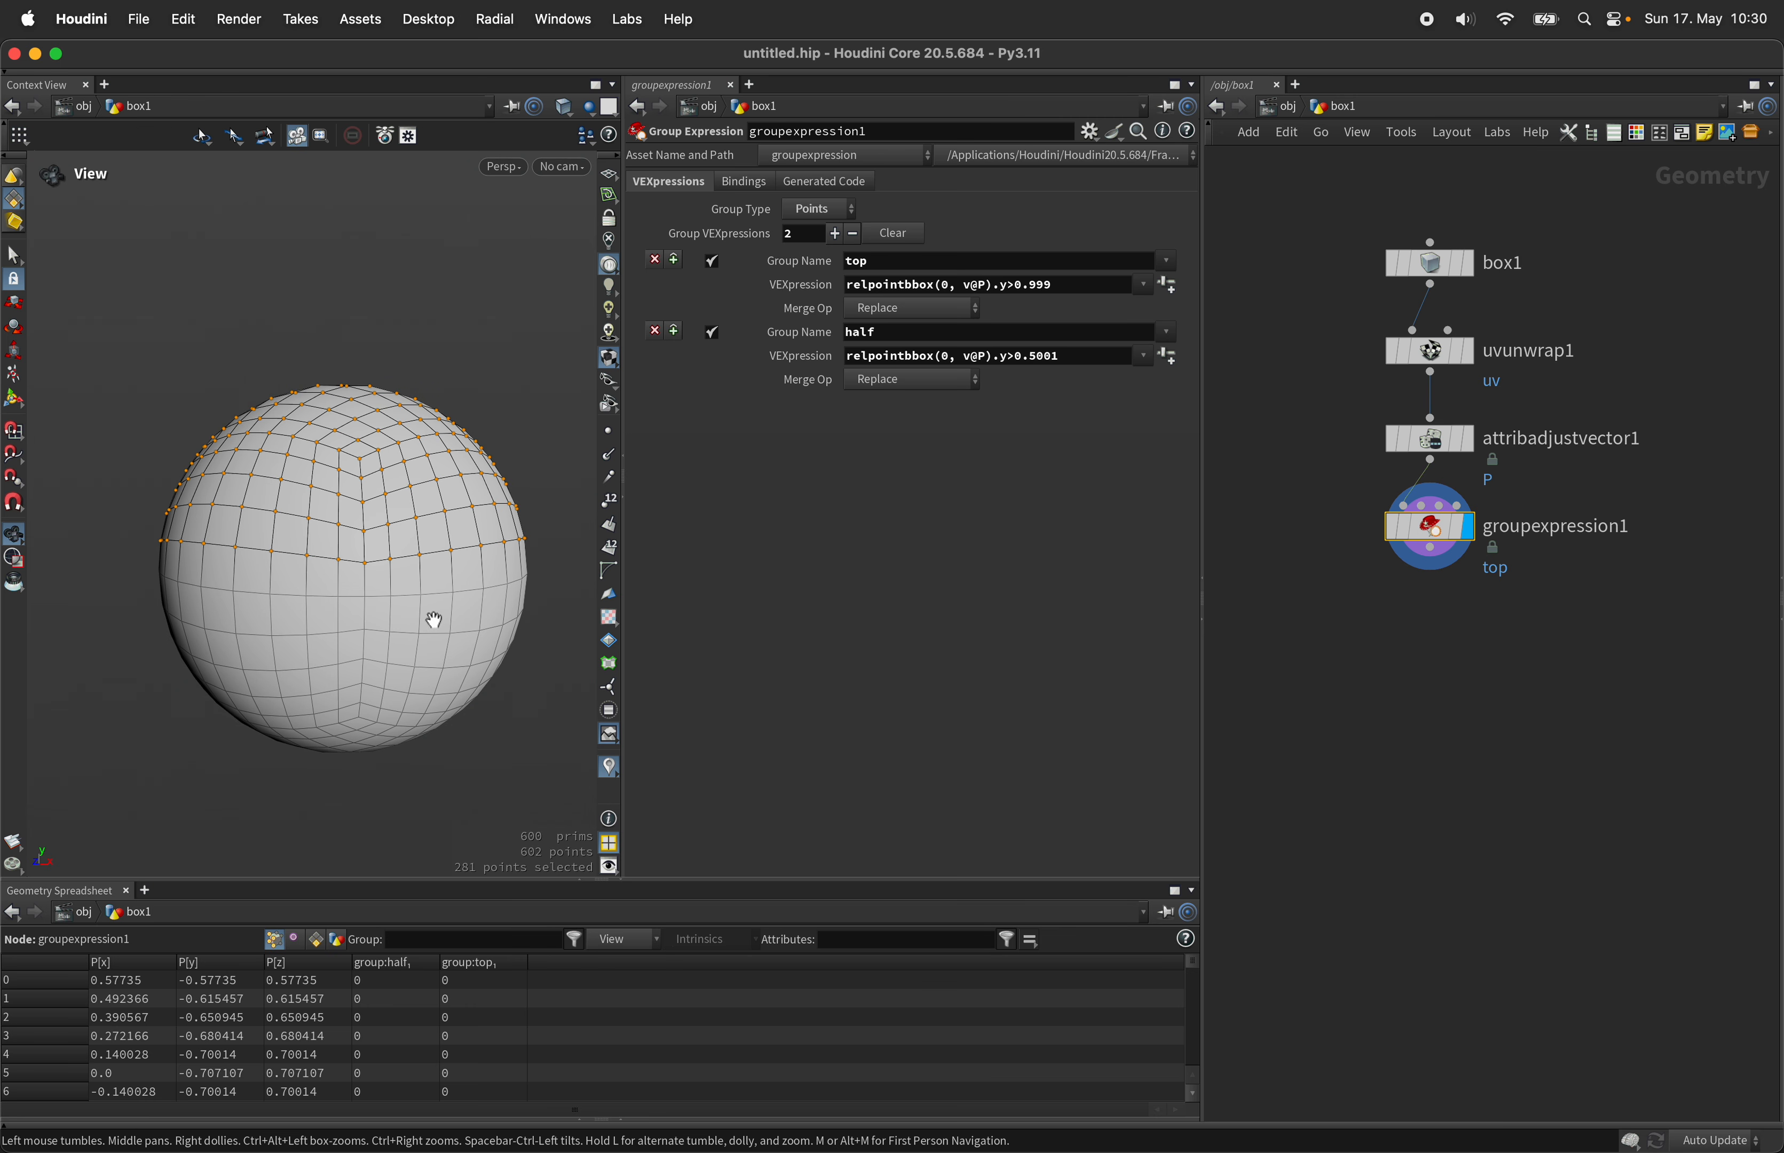
pyautogui.moveTo(435, 620); pyautogui.dragTo(442, 617)
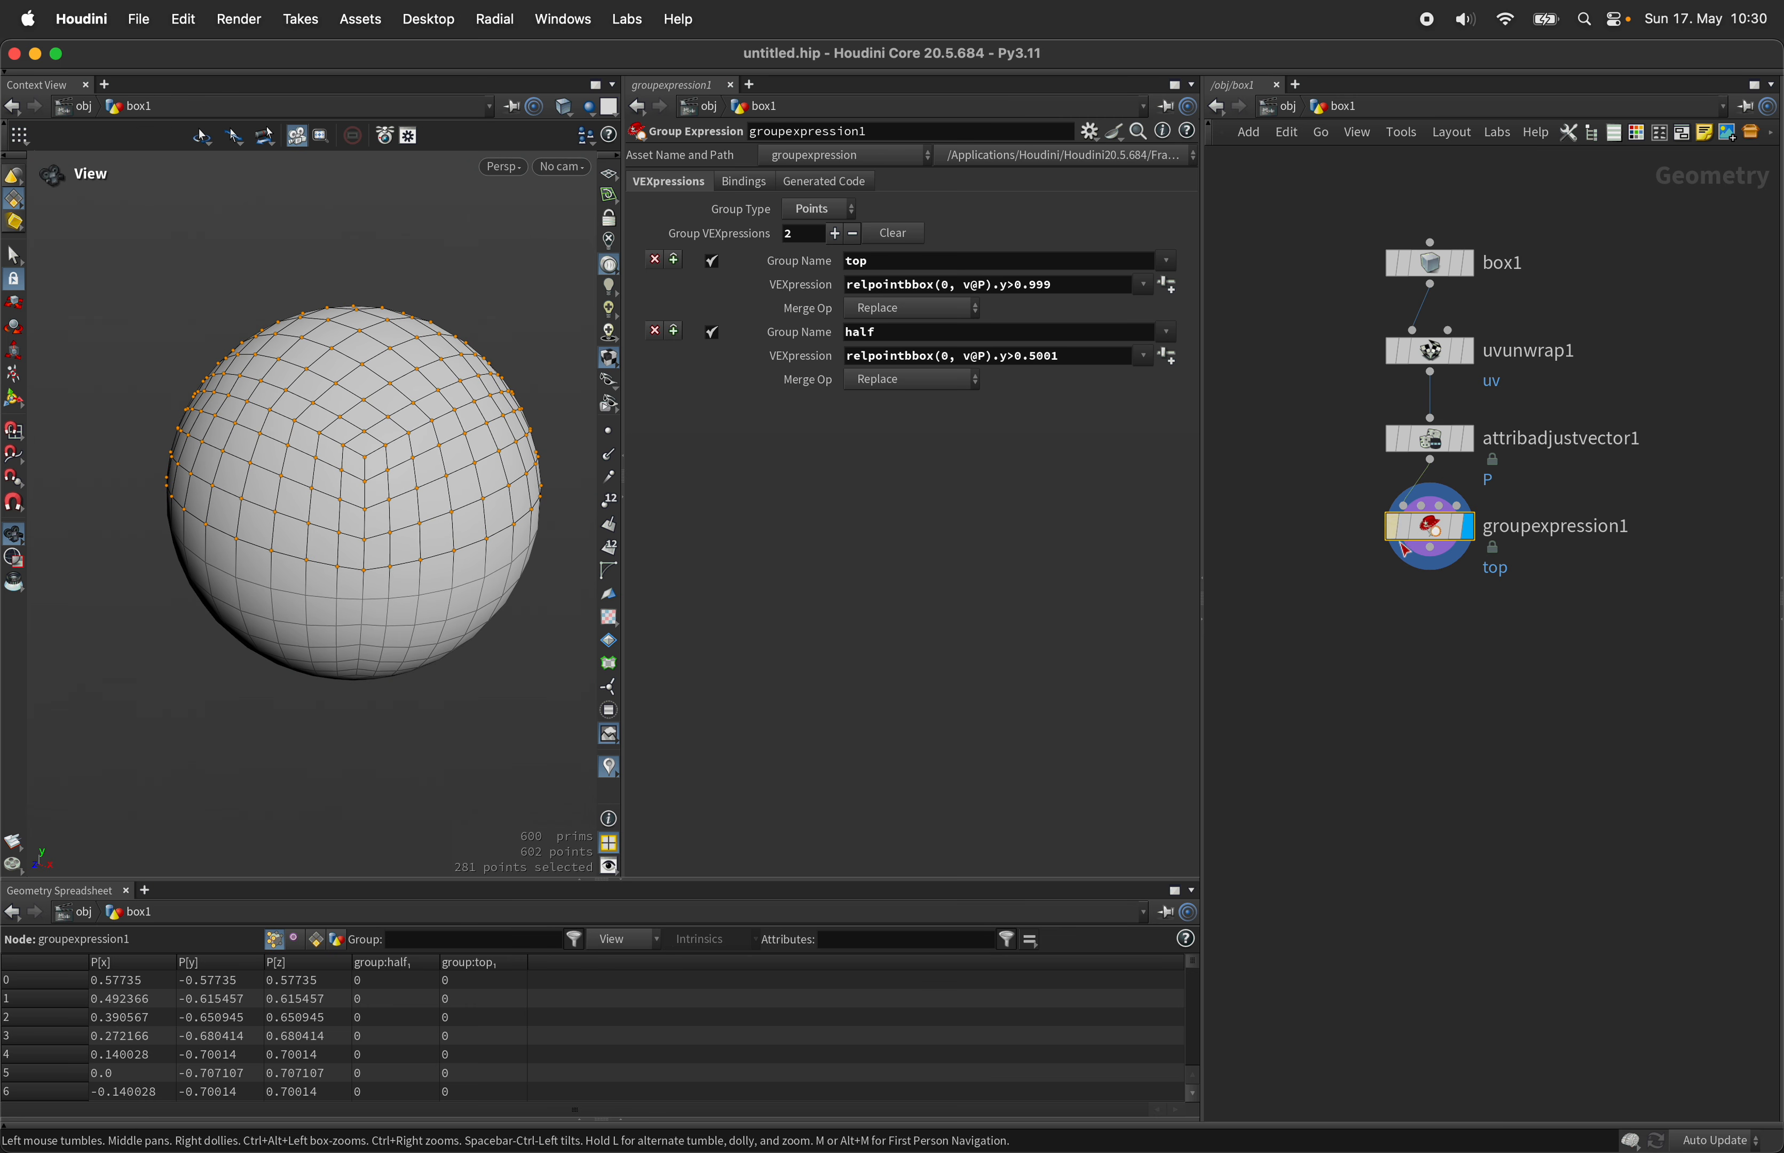
# Step: Append a Null node after the group expression and rename it SPHERE
pyautogui.moveTo(1577, 695); pyautogui.dragTo(1550, 689, button='middle')
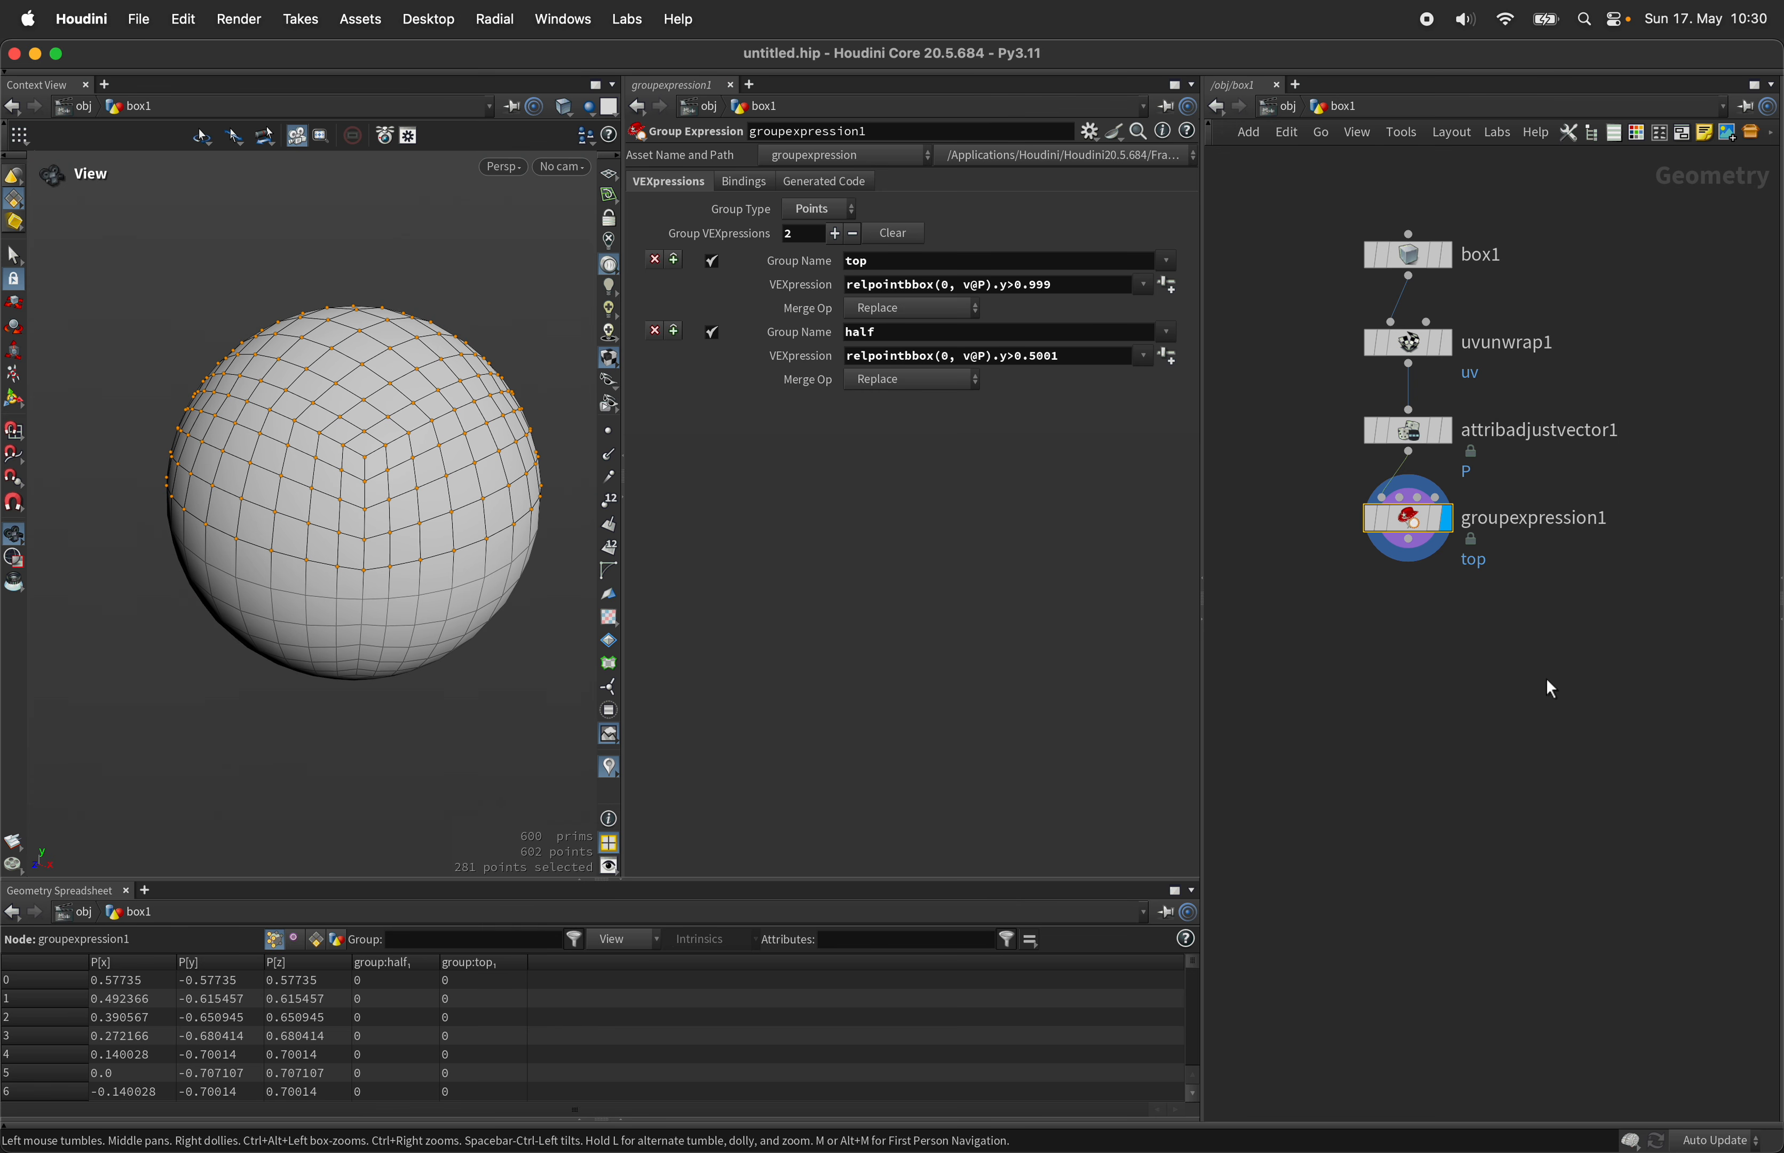
pyautogui.press('Tab')
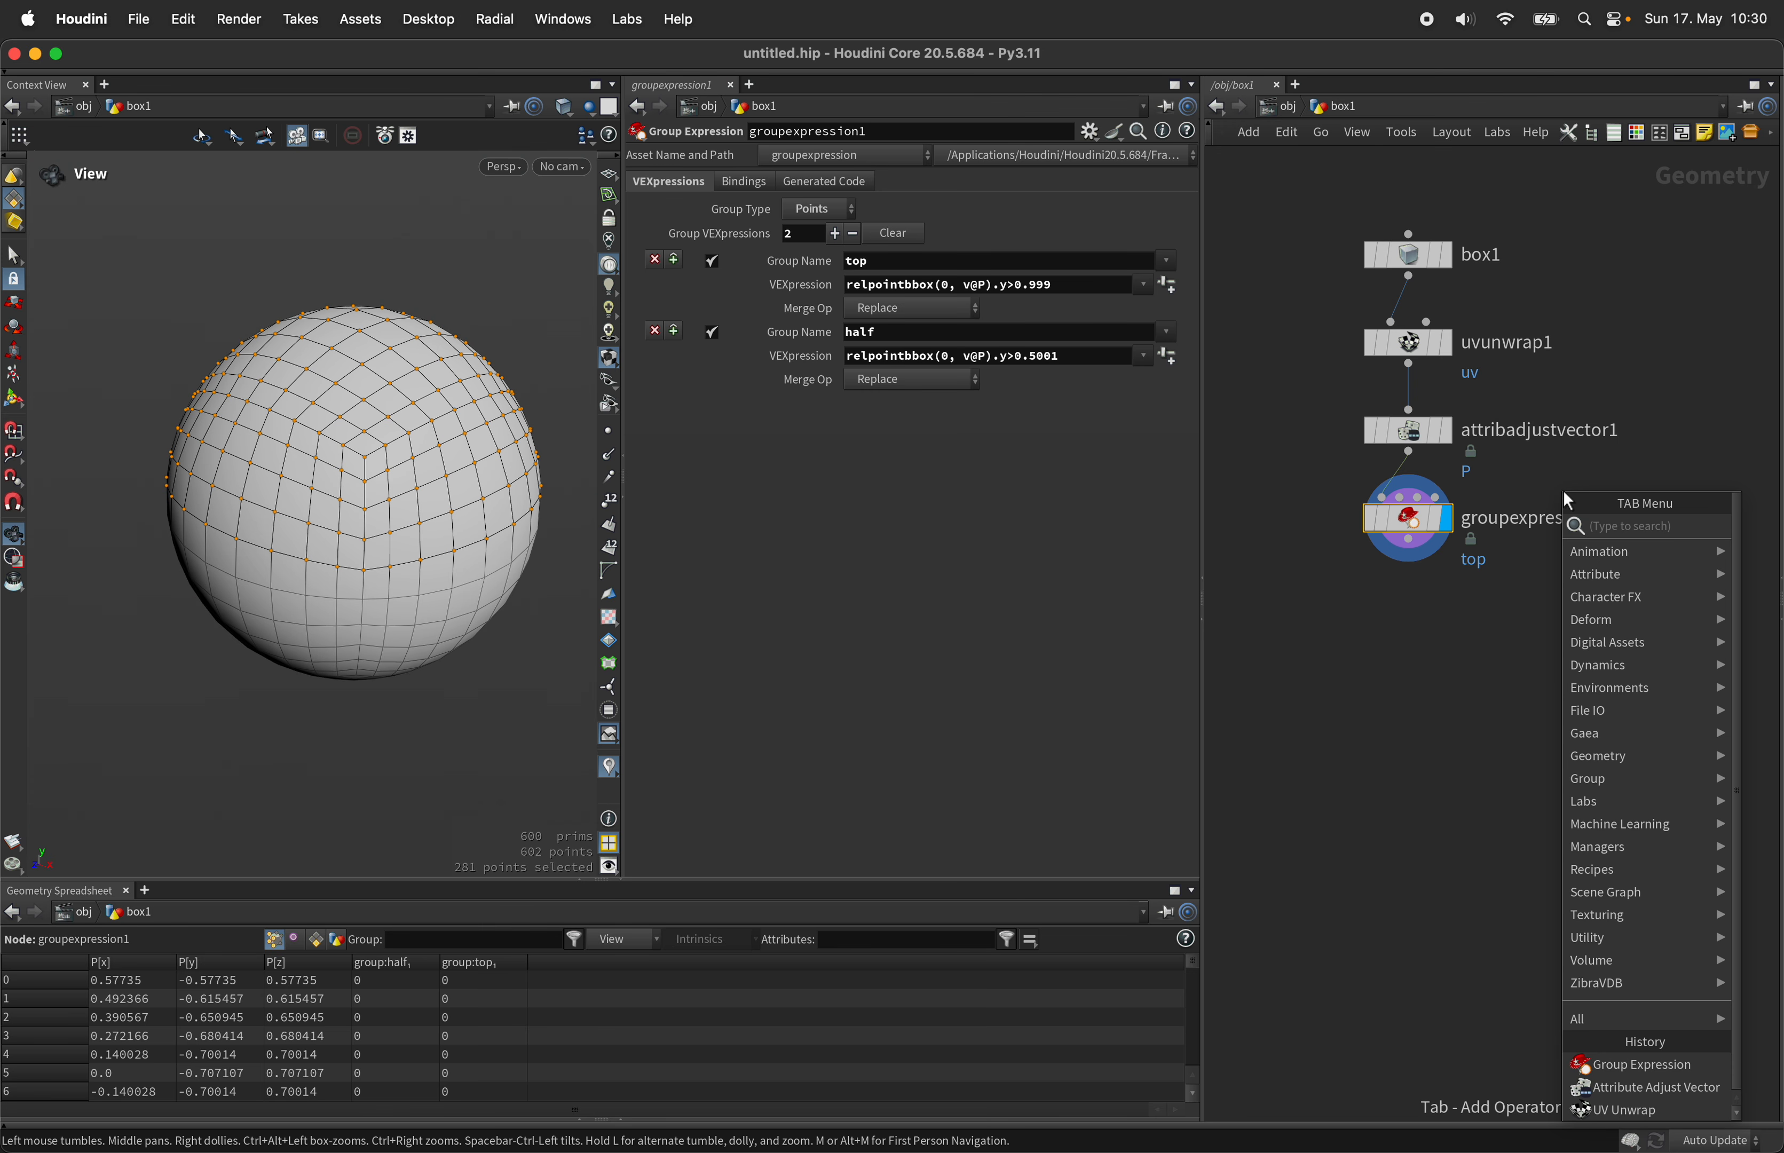
pyautogui.write('null')
pyautogui.press('Return')
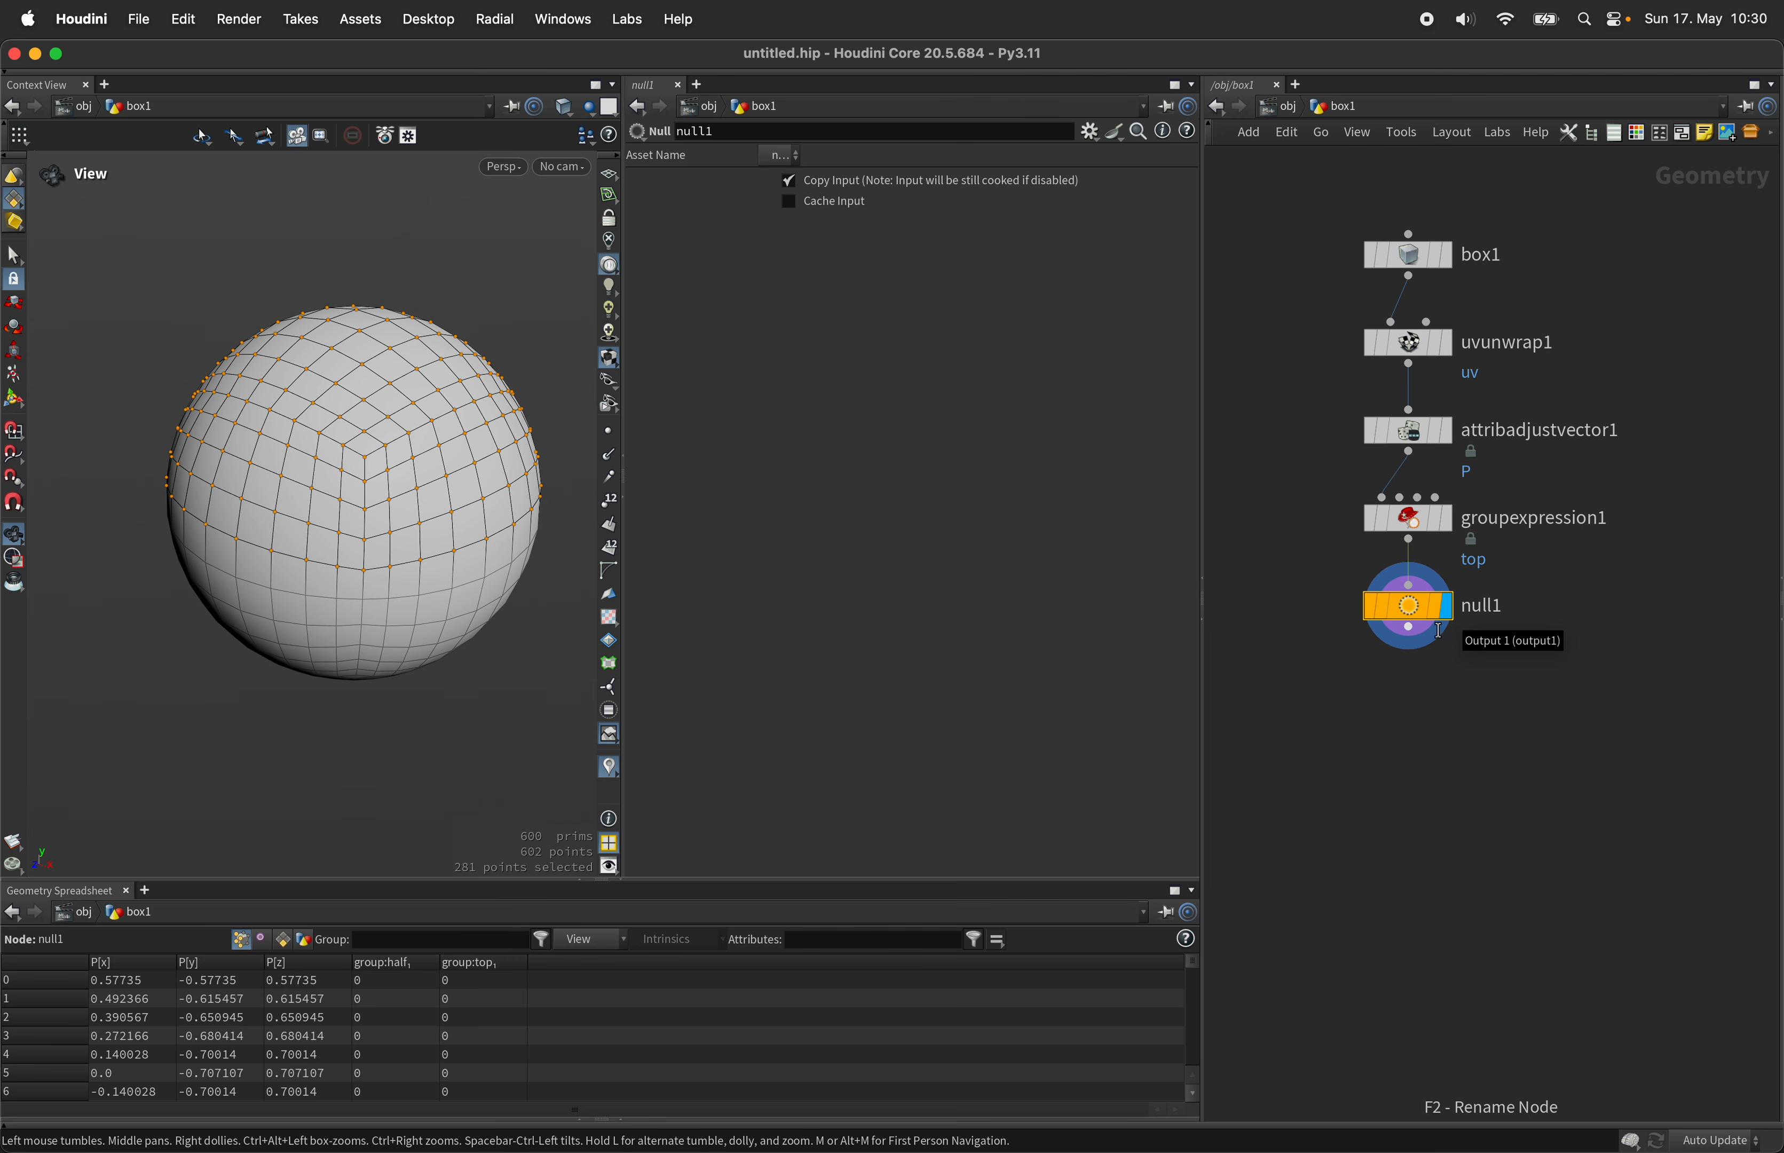
pyautogui.press('F2')
pyautogui.write('SPHERE')
pyautogui.press('Return')
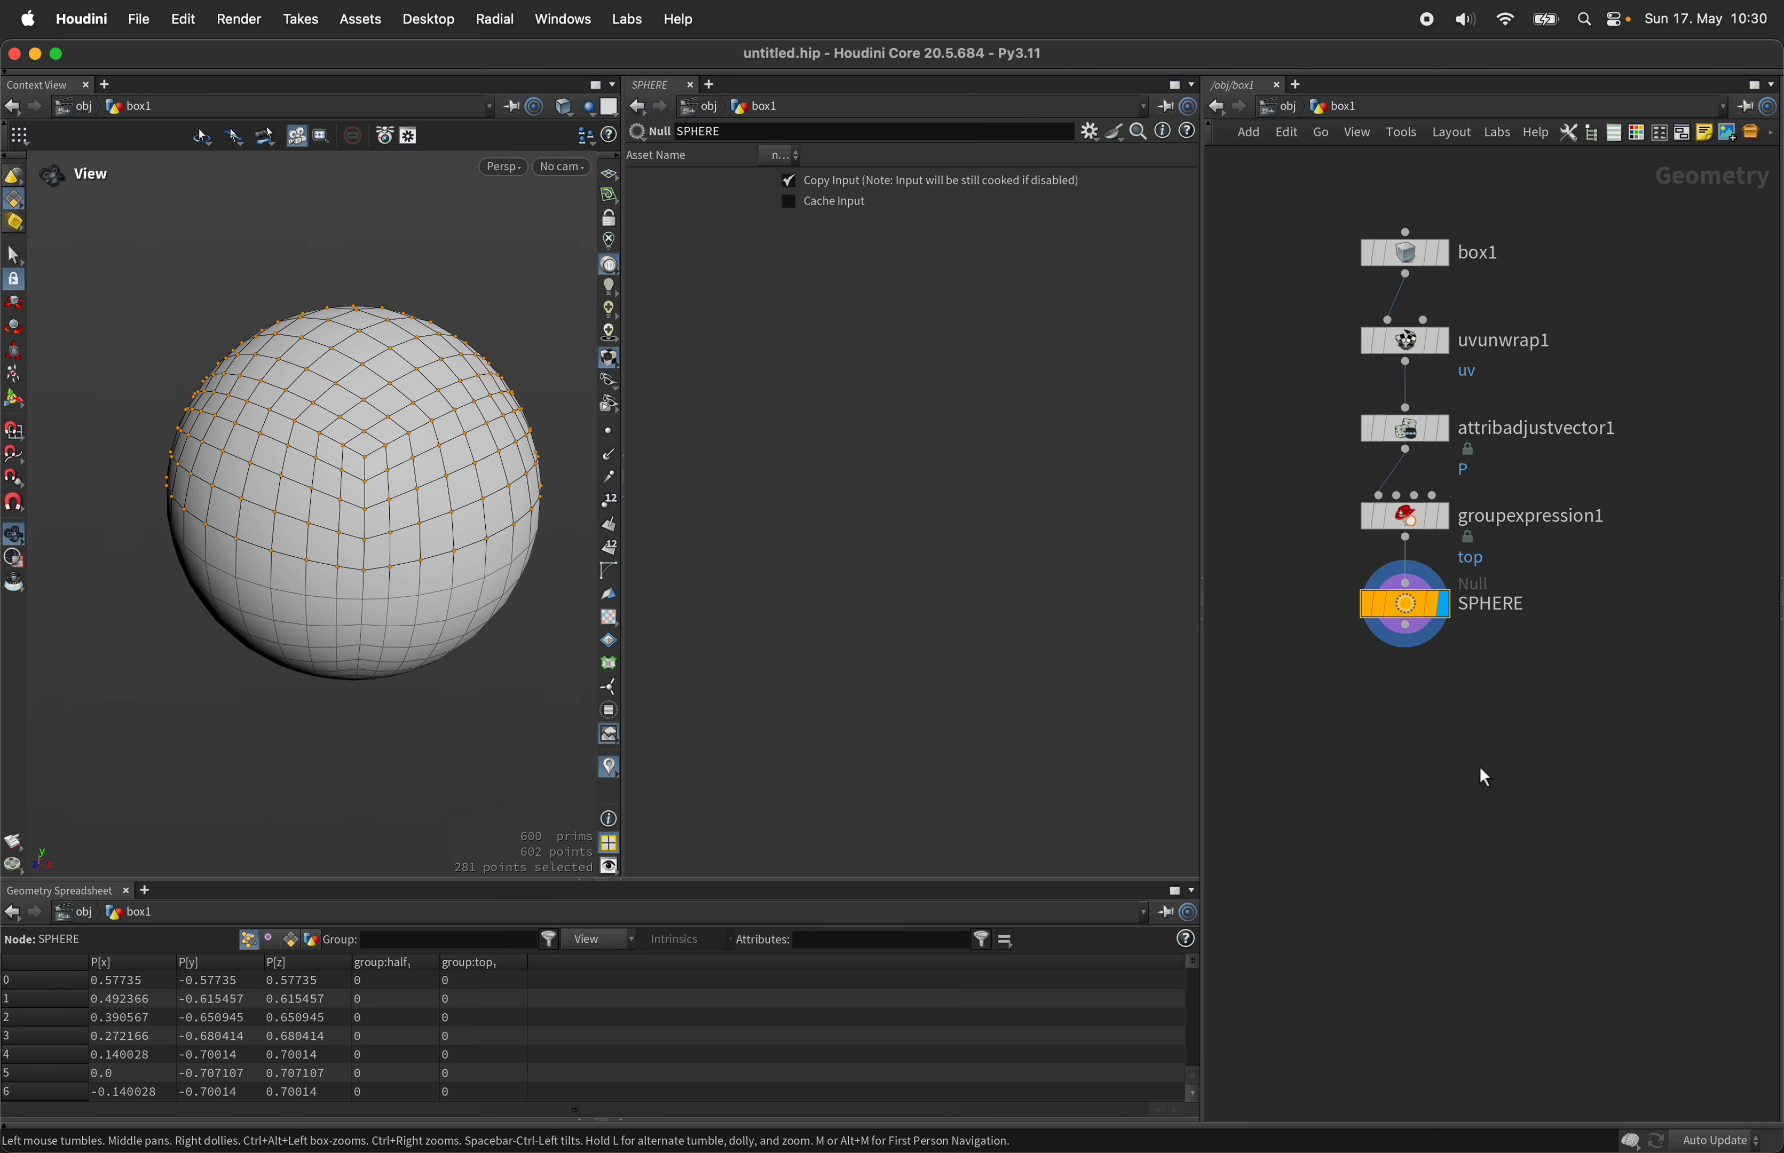
# Step: Branch a Blast node off the output of the SPHERE null, offset to one side of the chain
pyautogui.moveTo(1478, 767); pyautogui.dragTo(1490, 718, button='middle')
pyautogui.scroll(-3, 1575, 649)
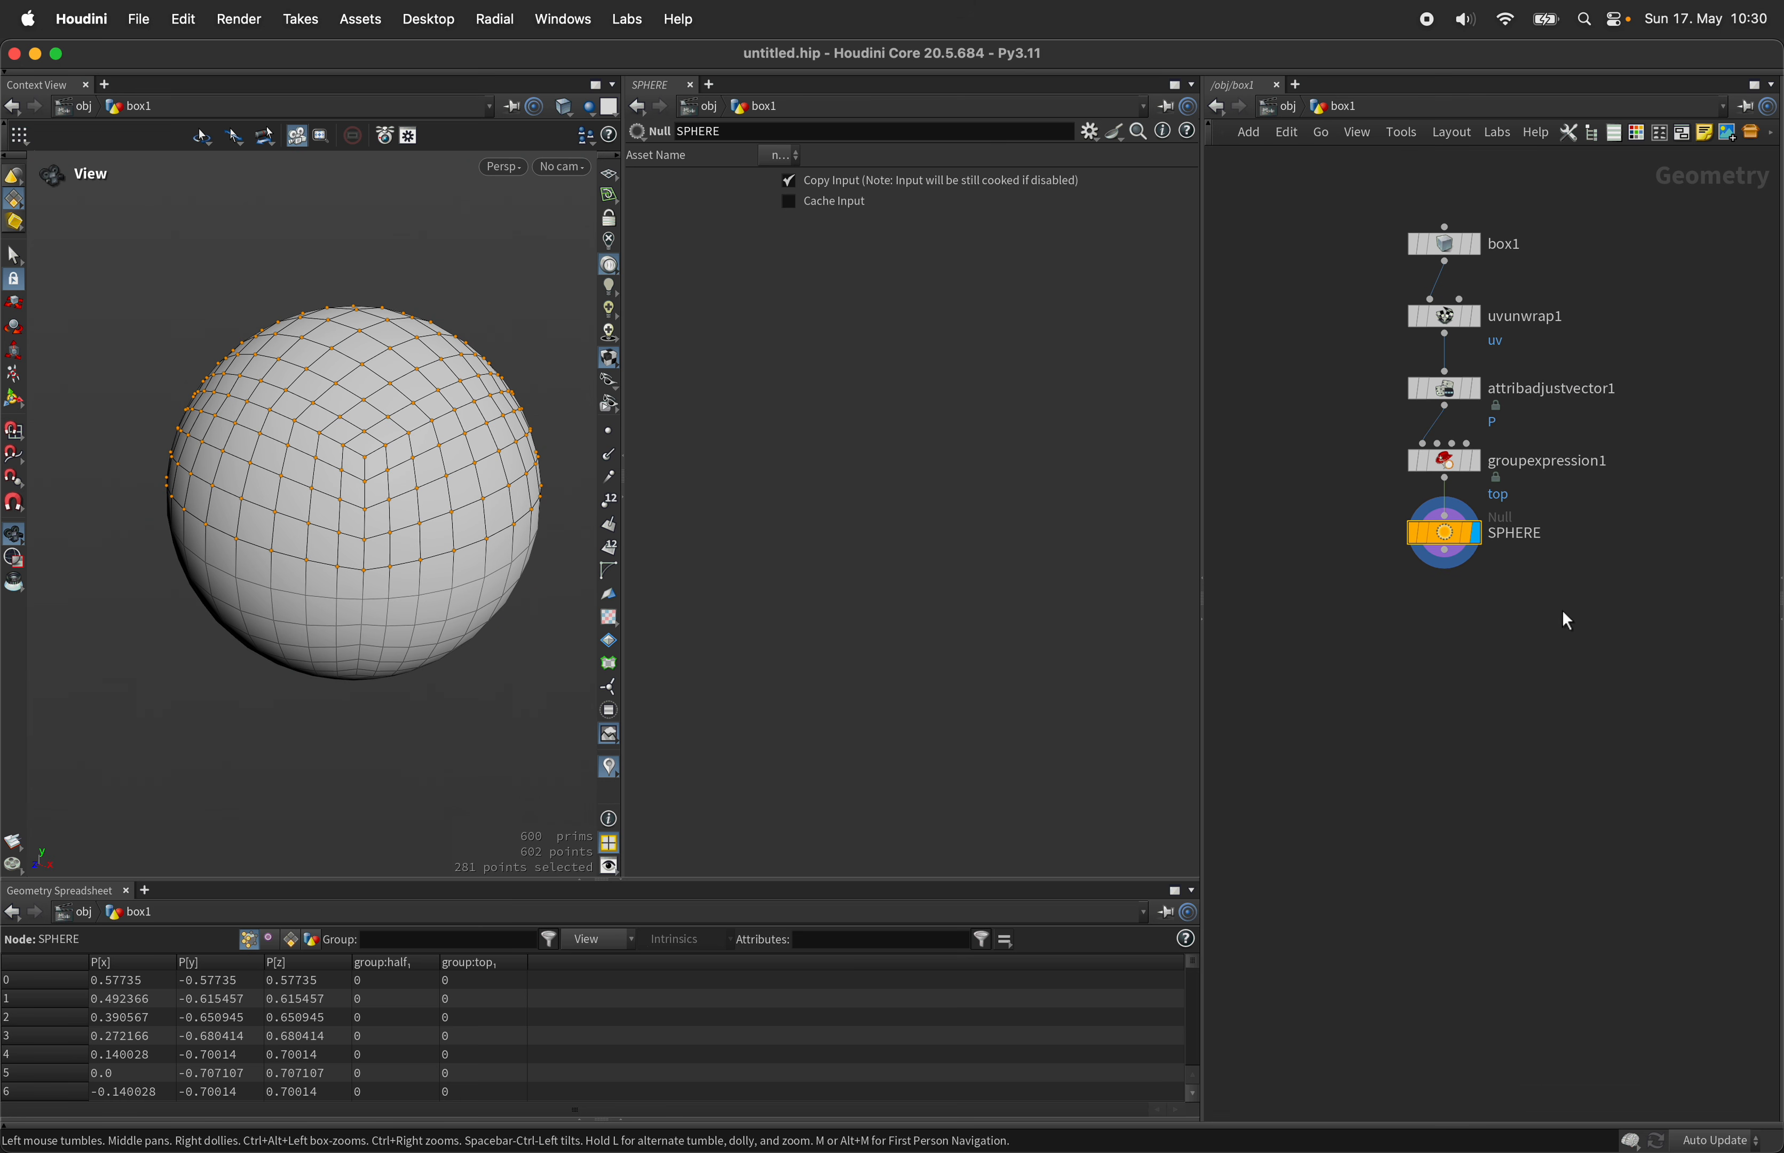
pyautogui.click(1445, 551)
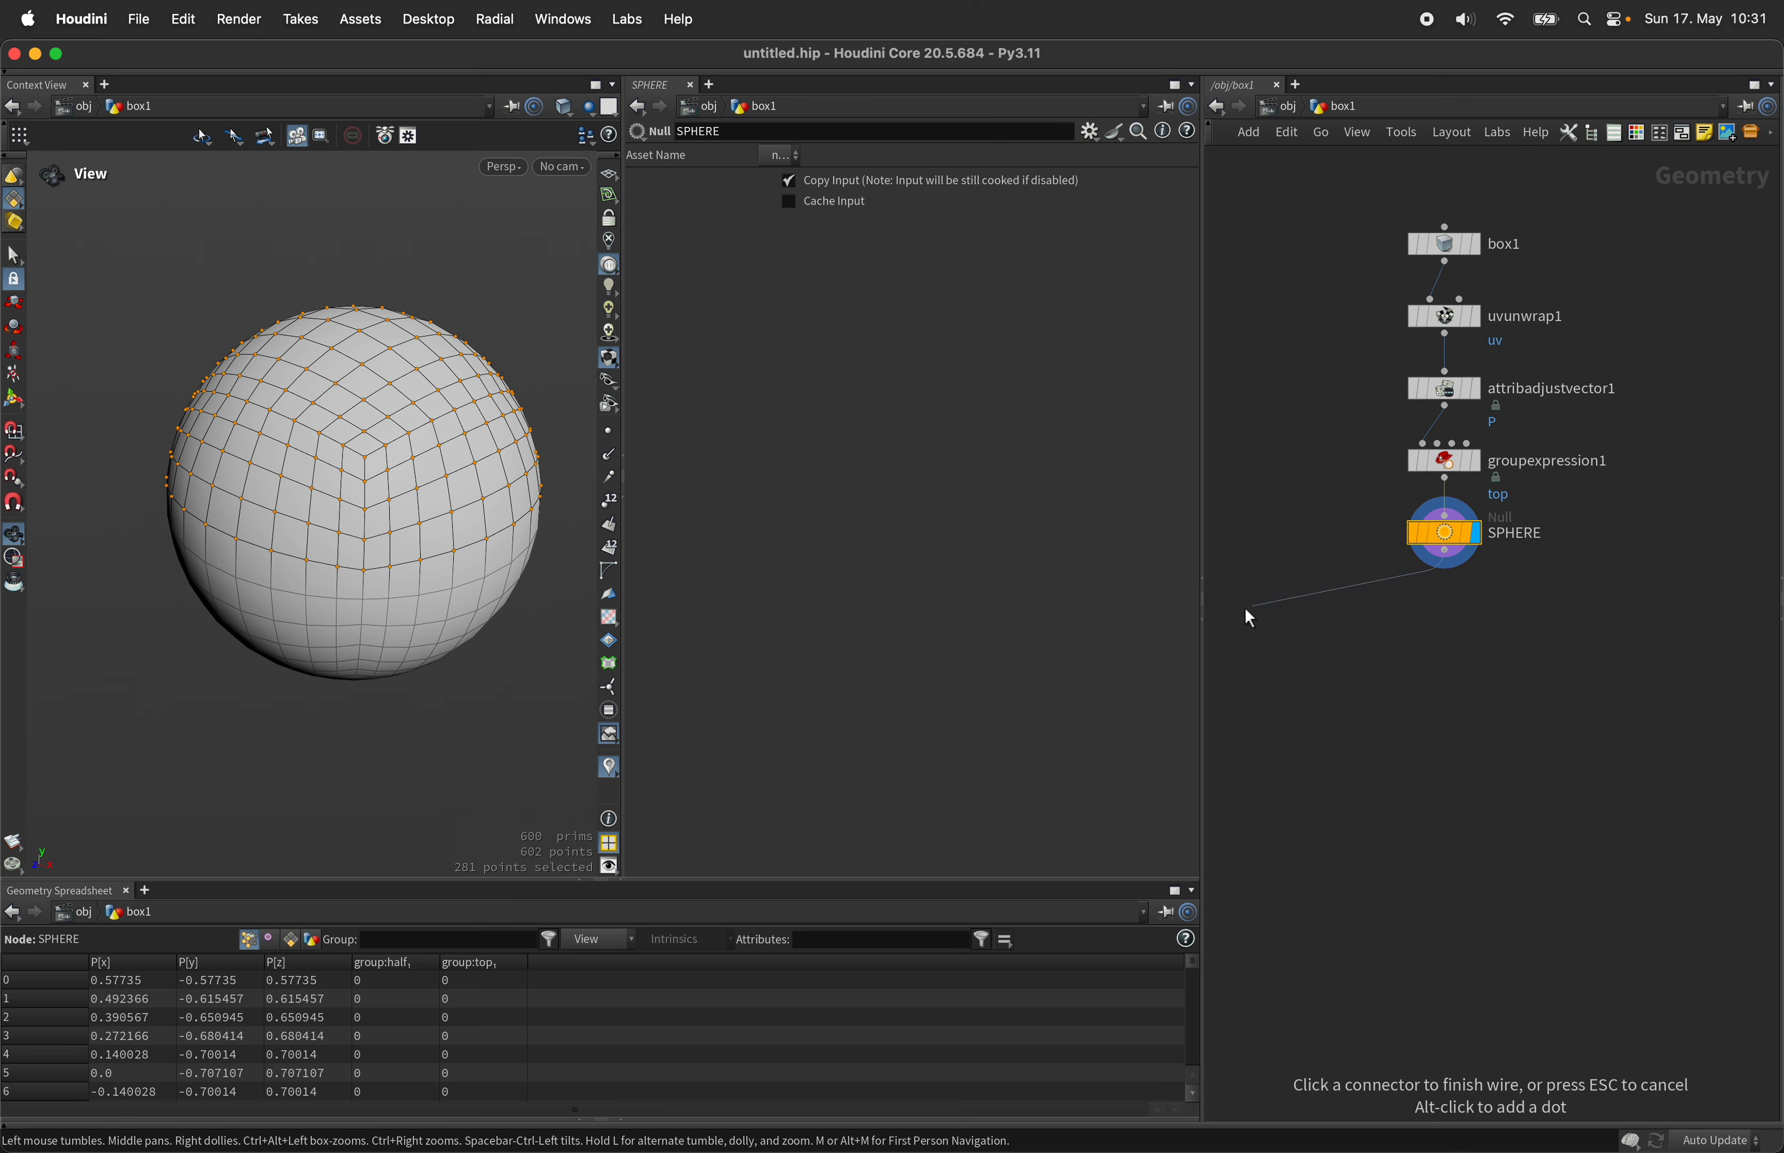
pyautogui.click(1266, 617)
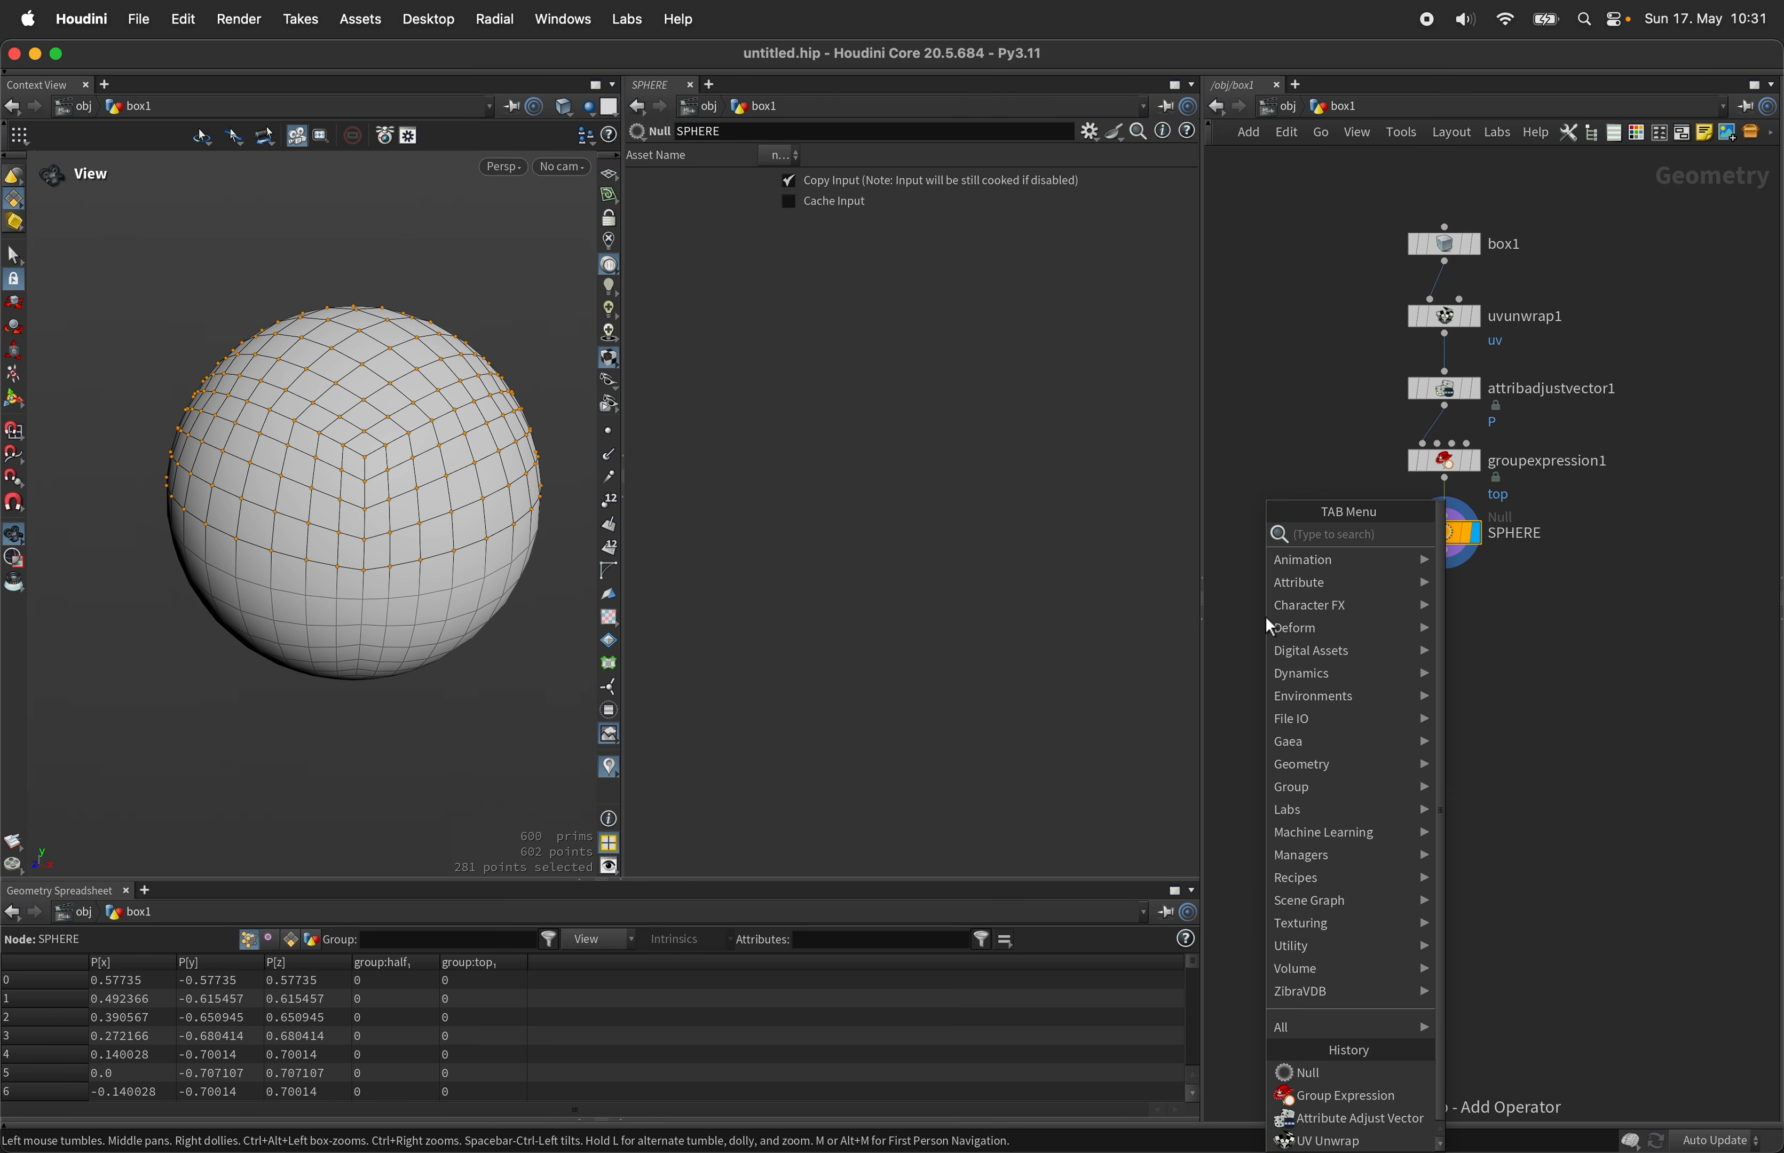
pyautogui.write('blast')
pyautogui.press('Return')
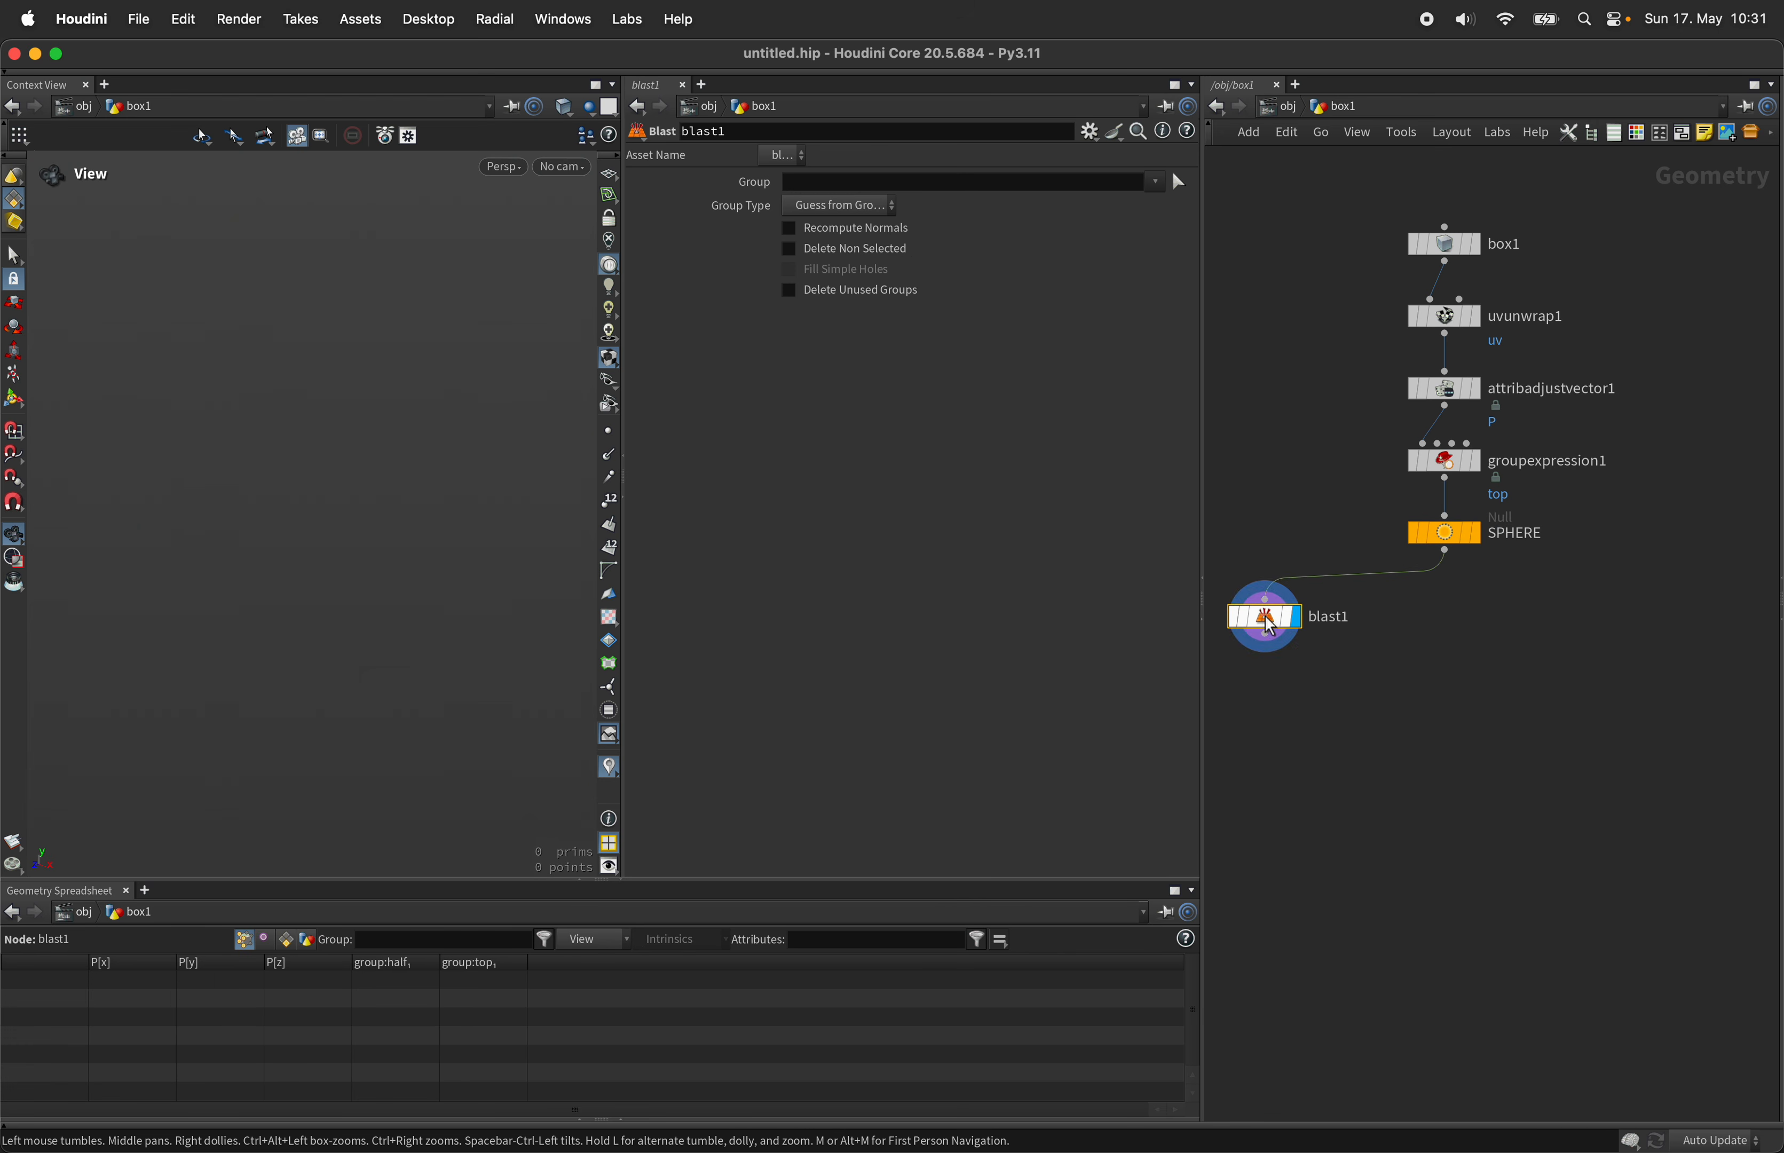
# Step: Set the Blast node's group type to Points and delete the half group to leave an open bowl
pyautogui.click(839, 205)
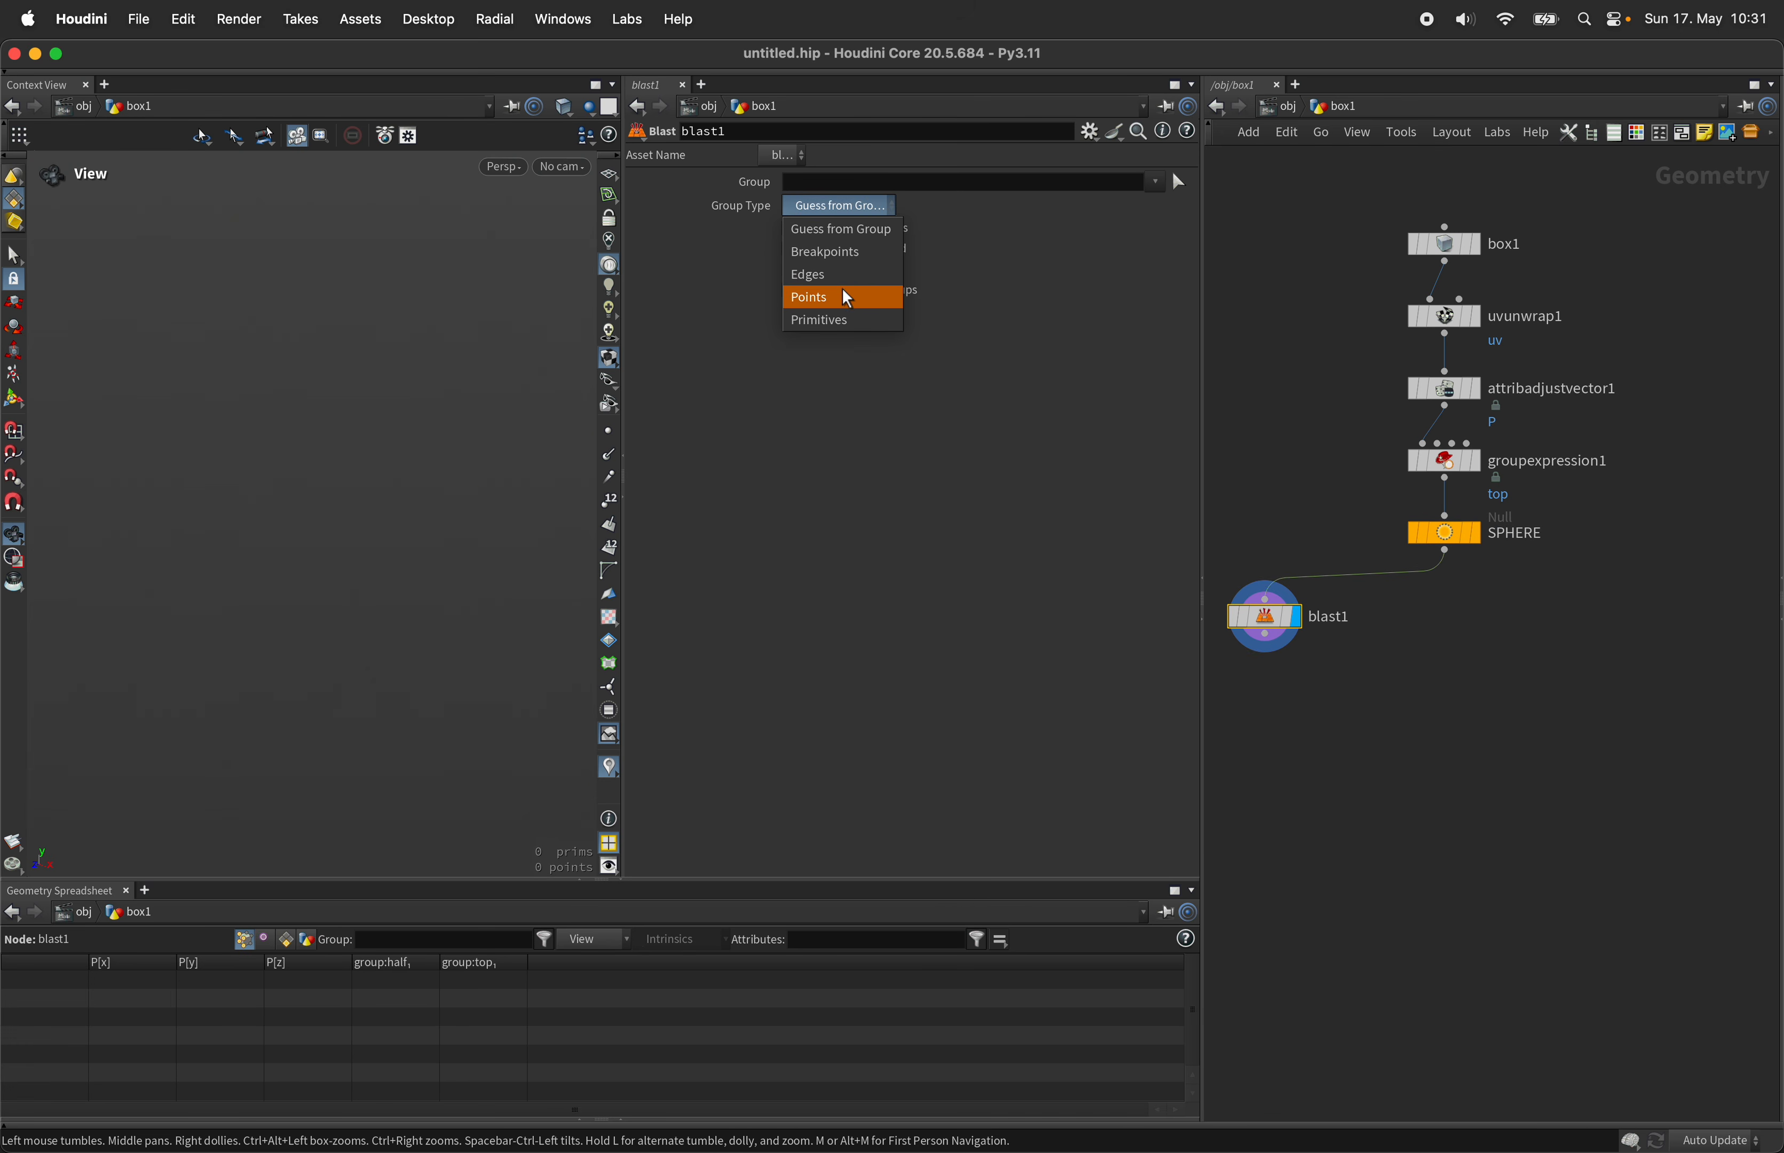
pyautogui.click(847, 298)
pyautogui.click(1157, 182)
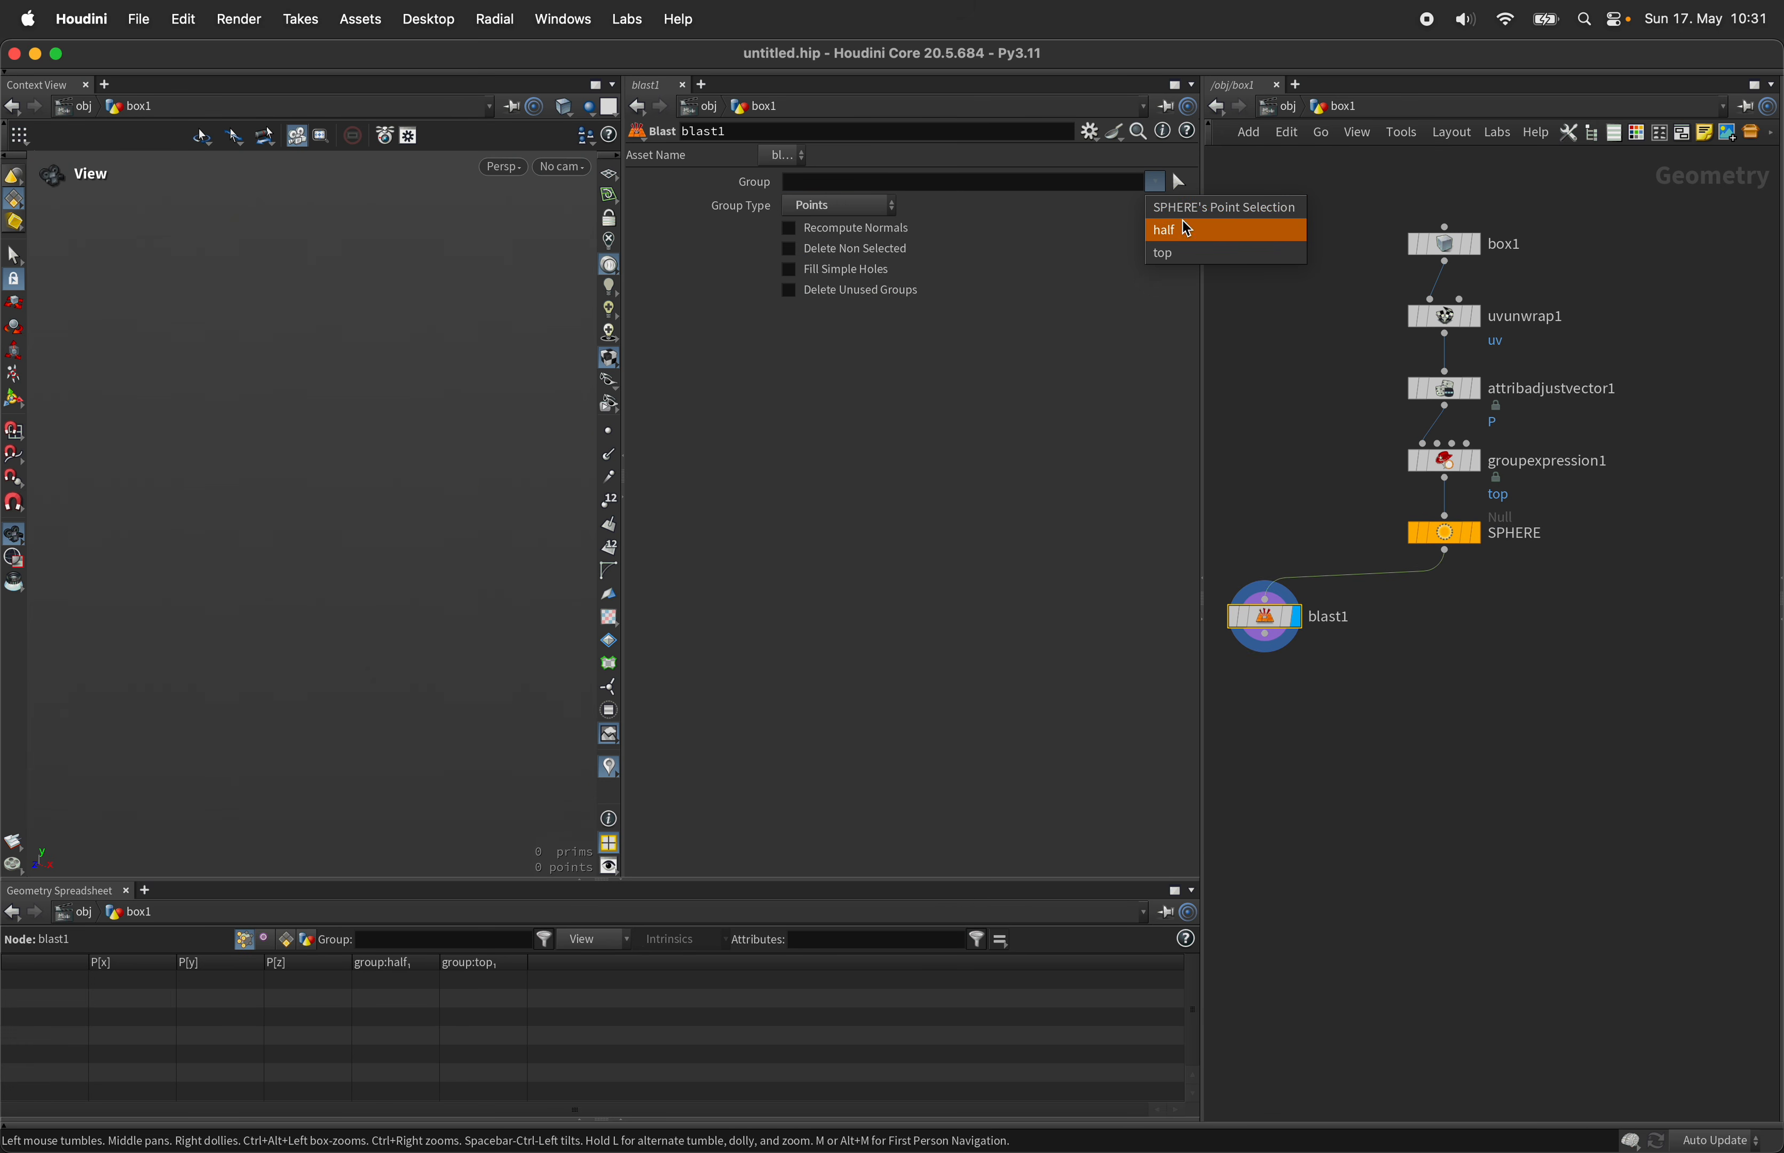
pyautogui.click(1177, 226)
pyautogui.moveTo(446, 589); pyautogui.dragTo(209, 399)
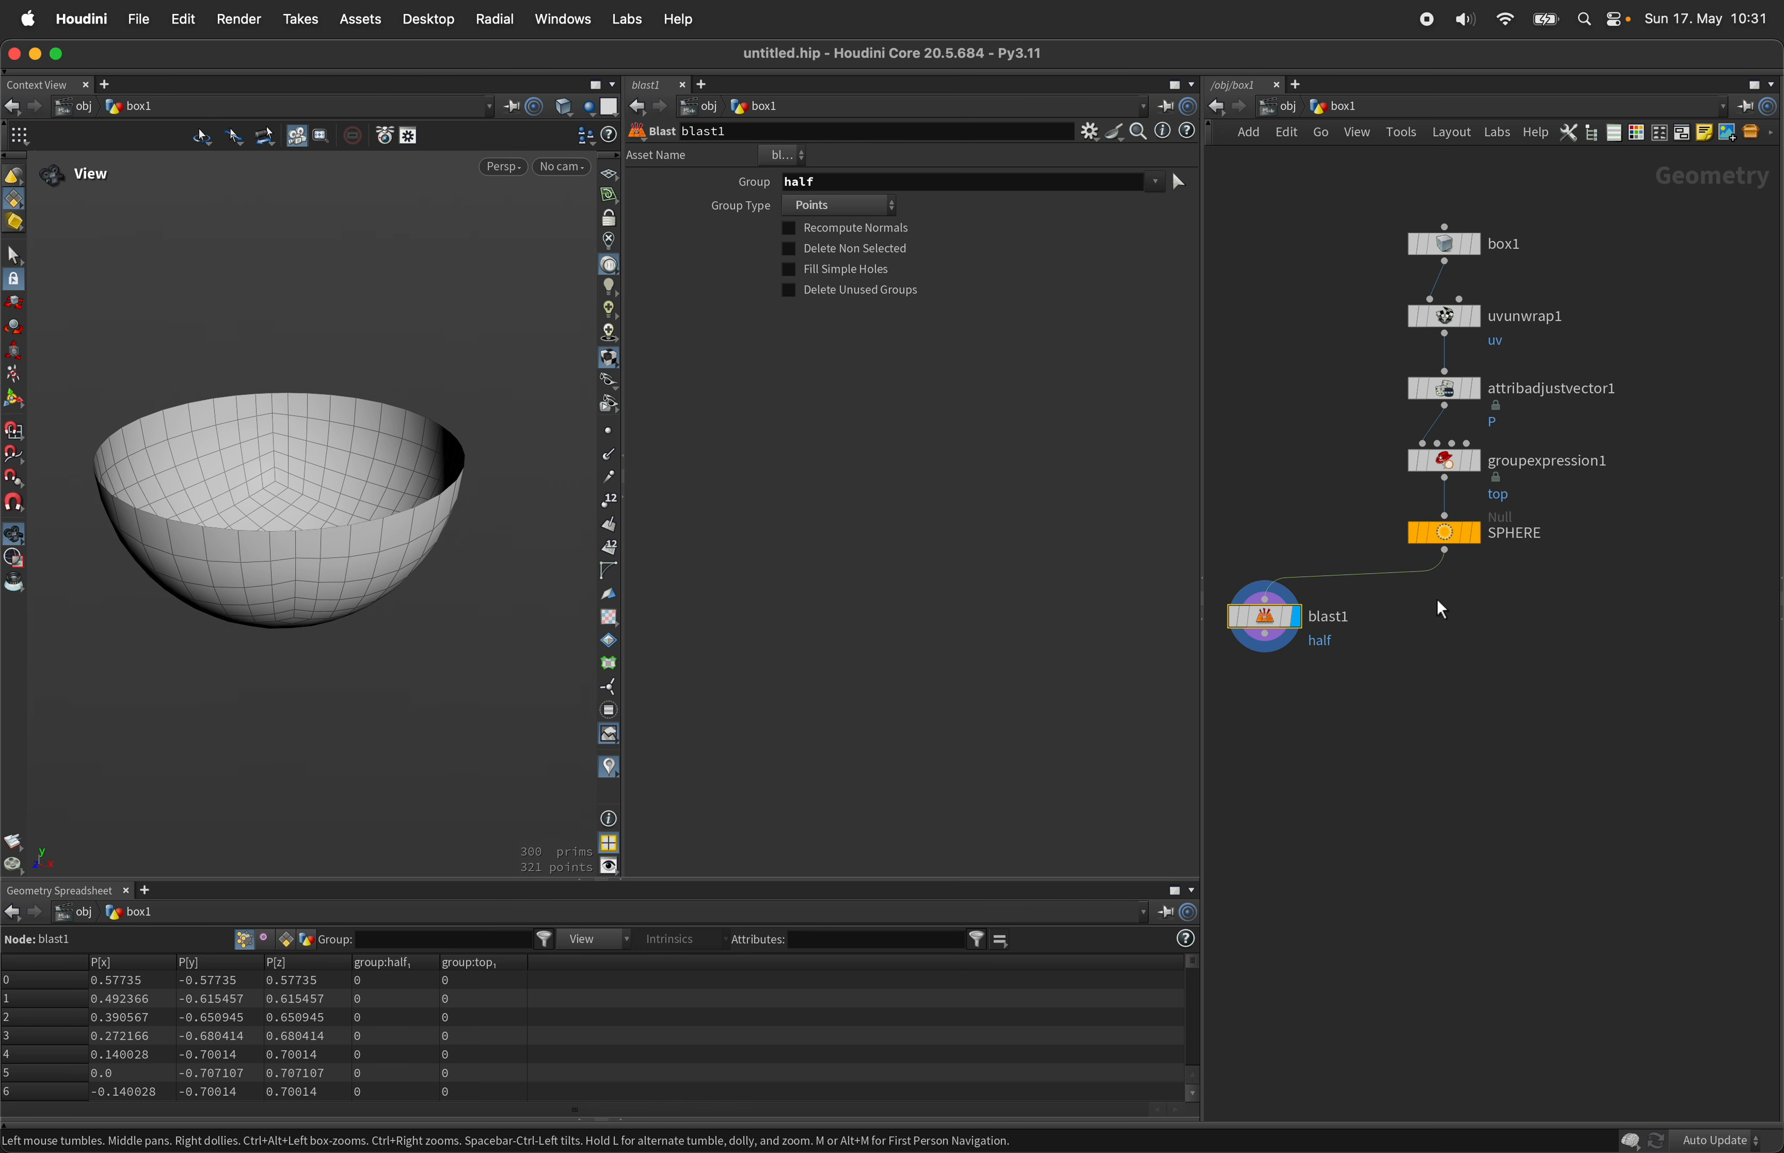
# Step: Append a Transform node after the Blast node
pyautogui.press('Tab')
pyautogui.write('trans')
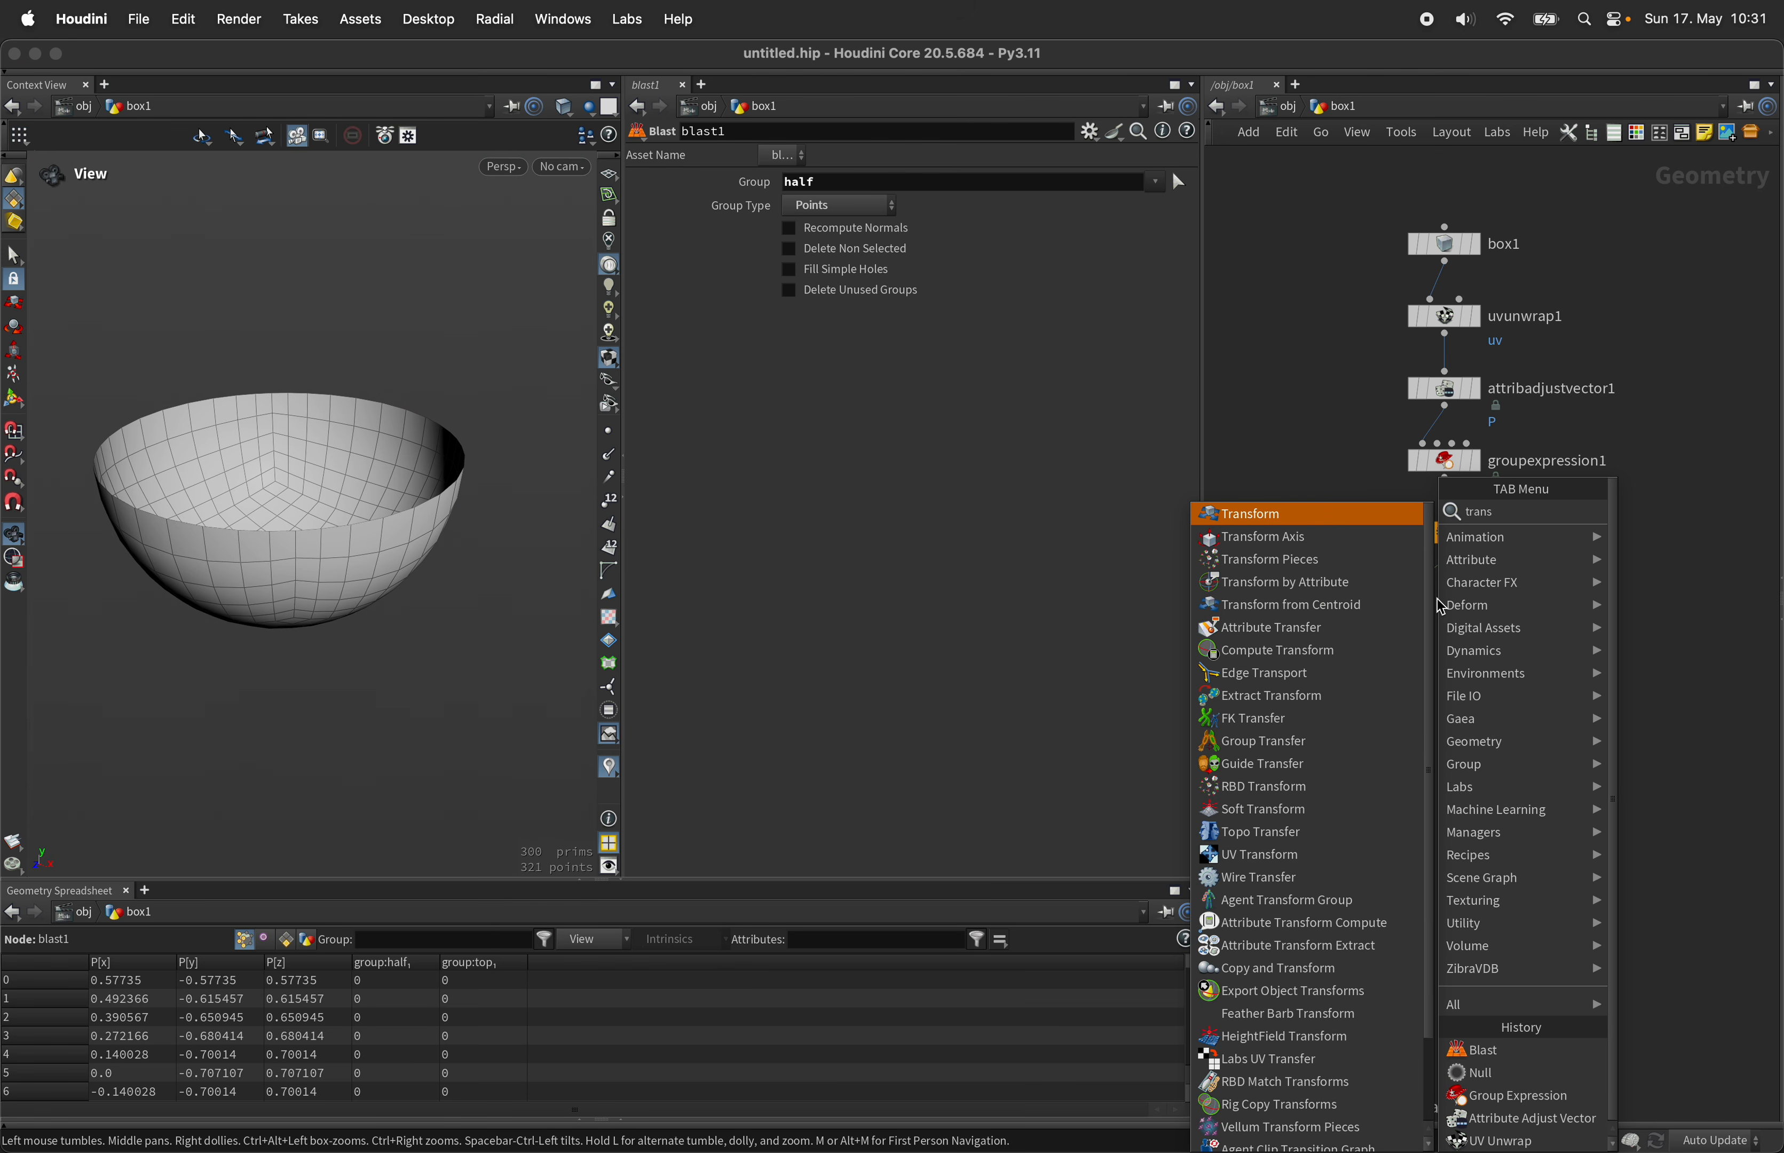
pyautogui.press('Return')
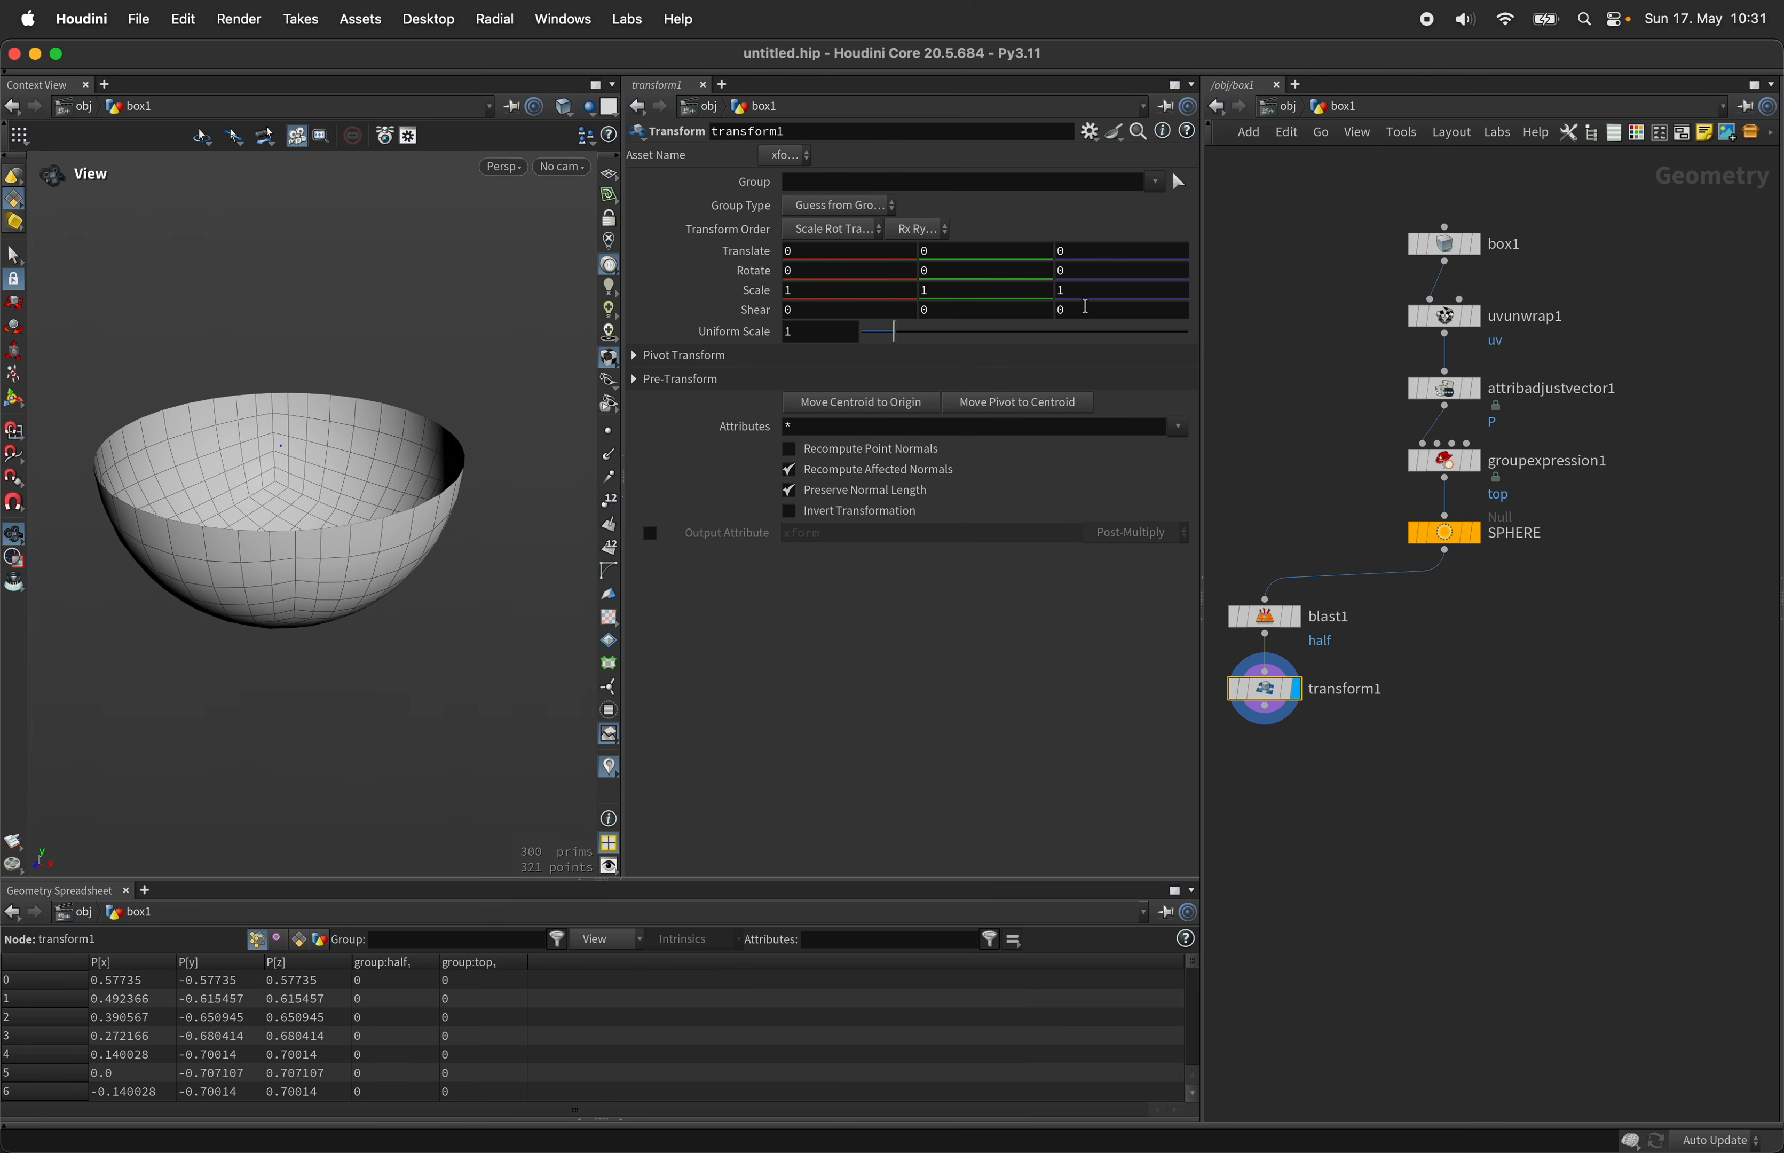
# Step: Try stretching the bowl with a Z scale of 2
pyautogui.press('BackSpace')
pyautogui.write('2')
pyautogui.press('Return')
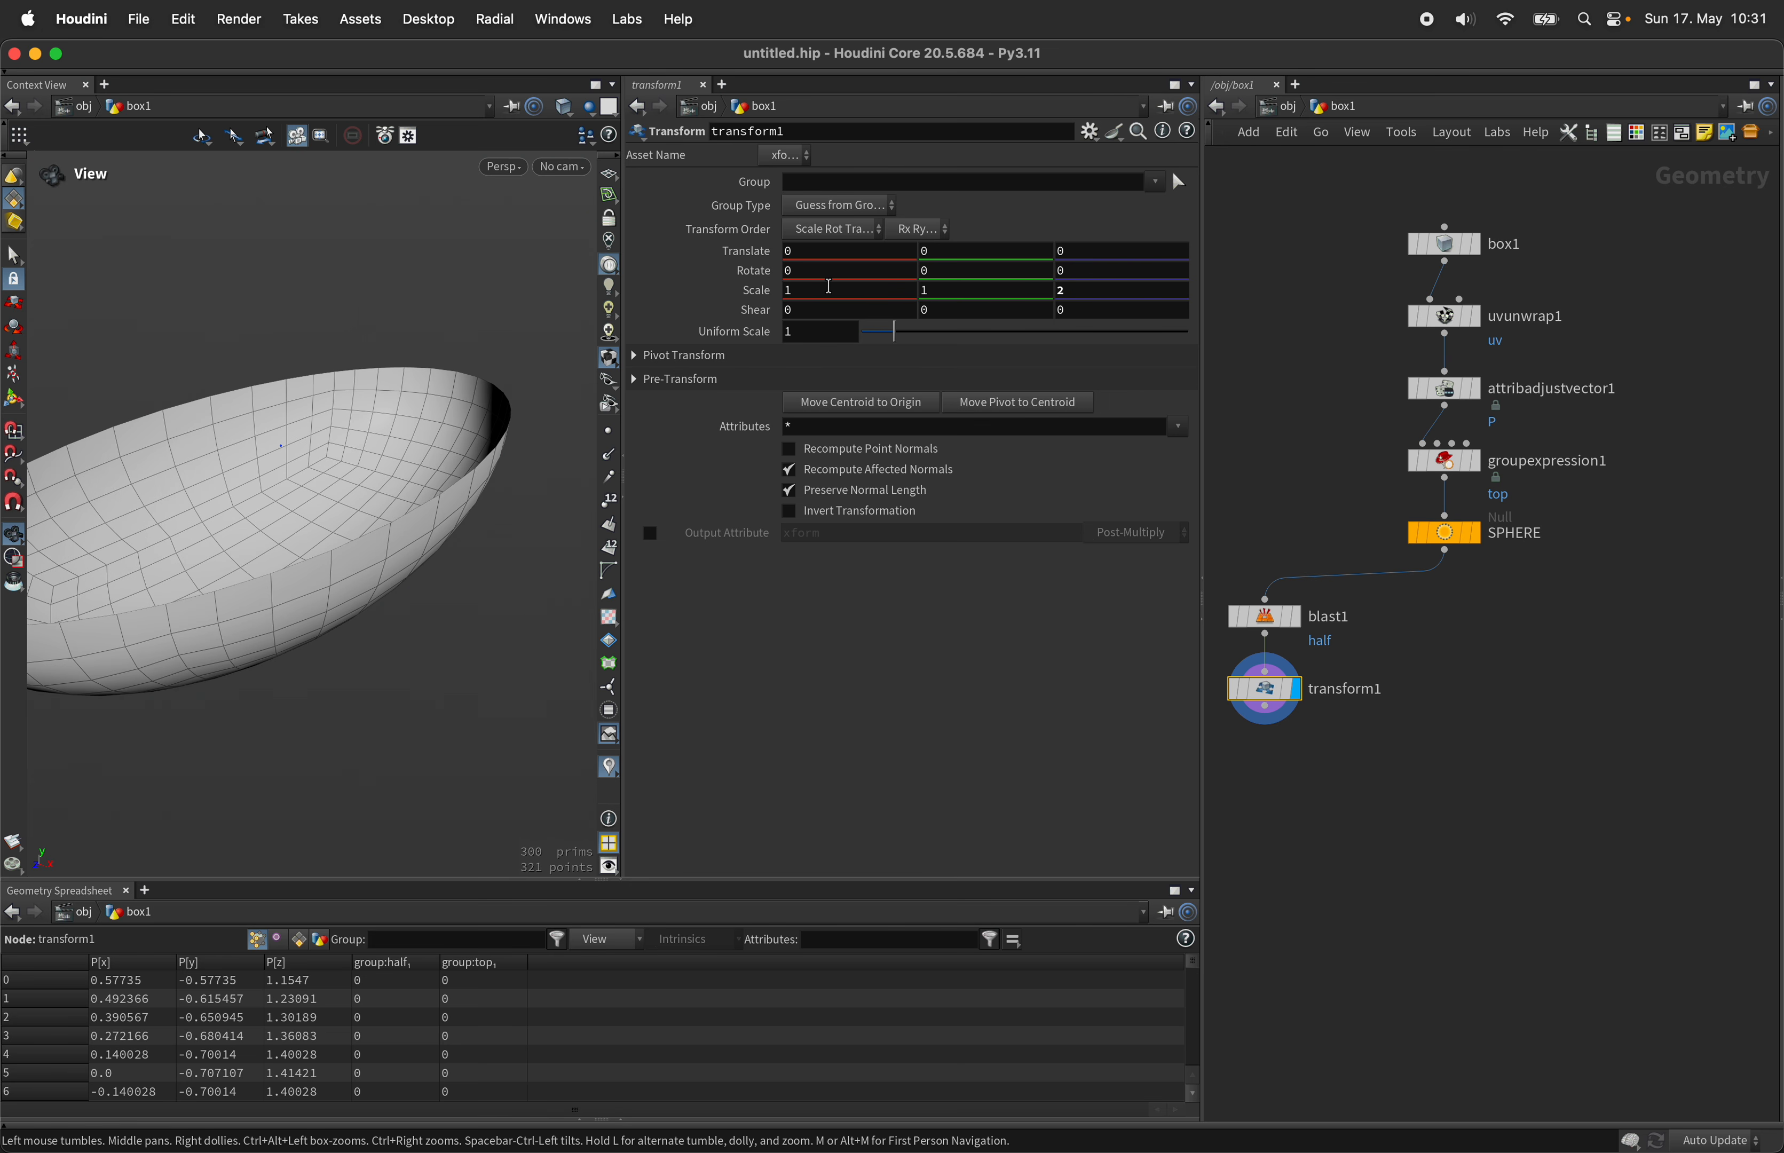
pyautogui.moveTo(469, 470); pyautogui.dragTo(399, 514)
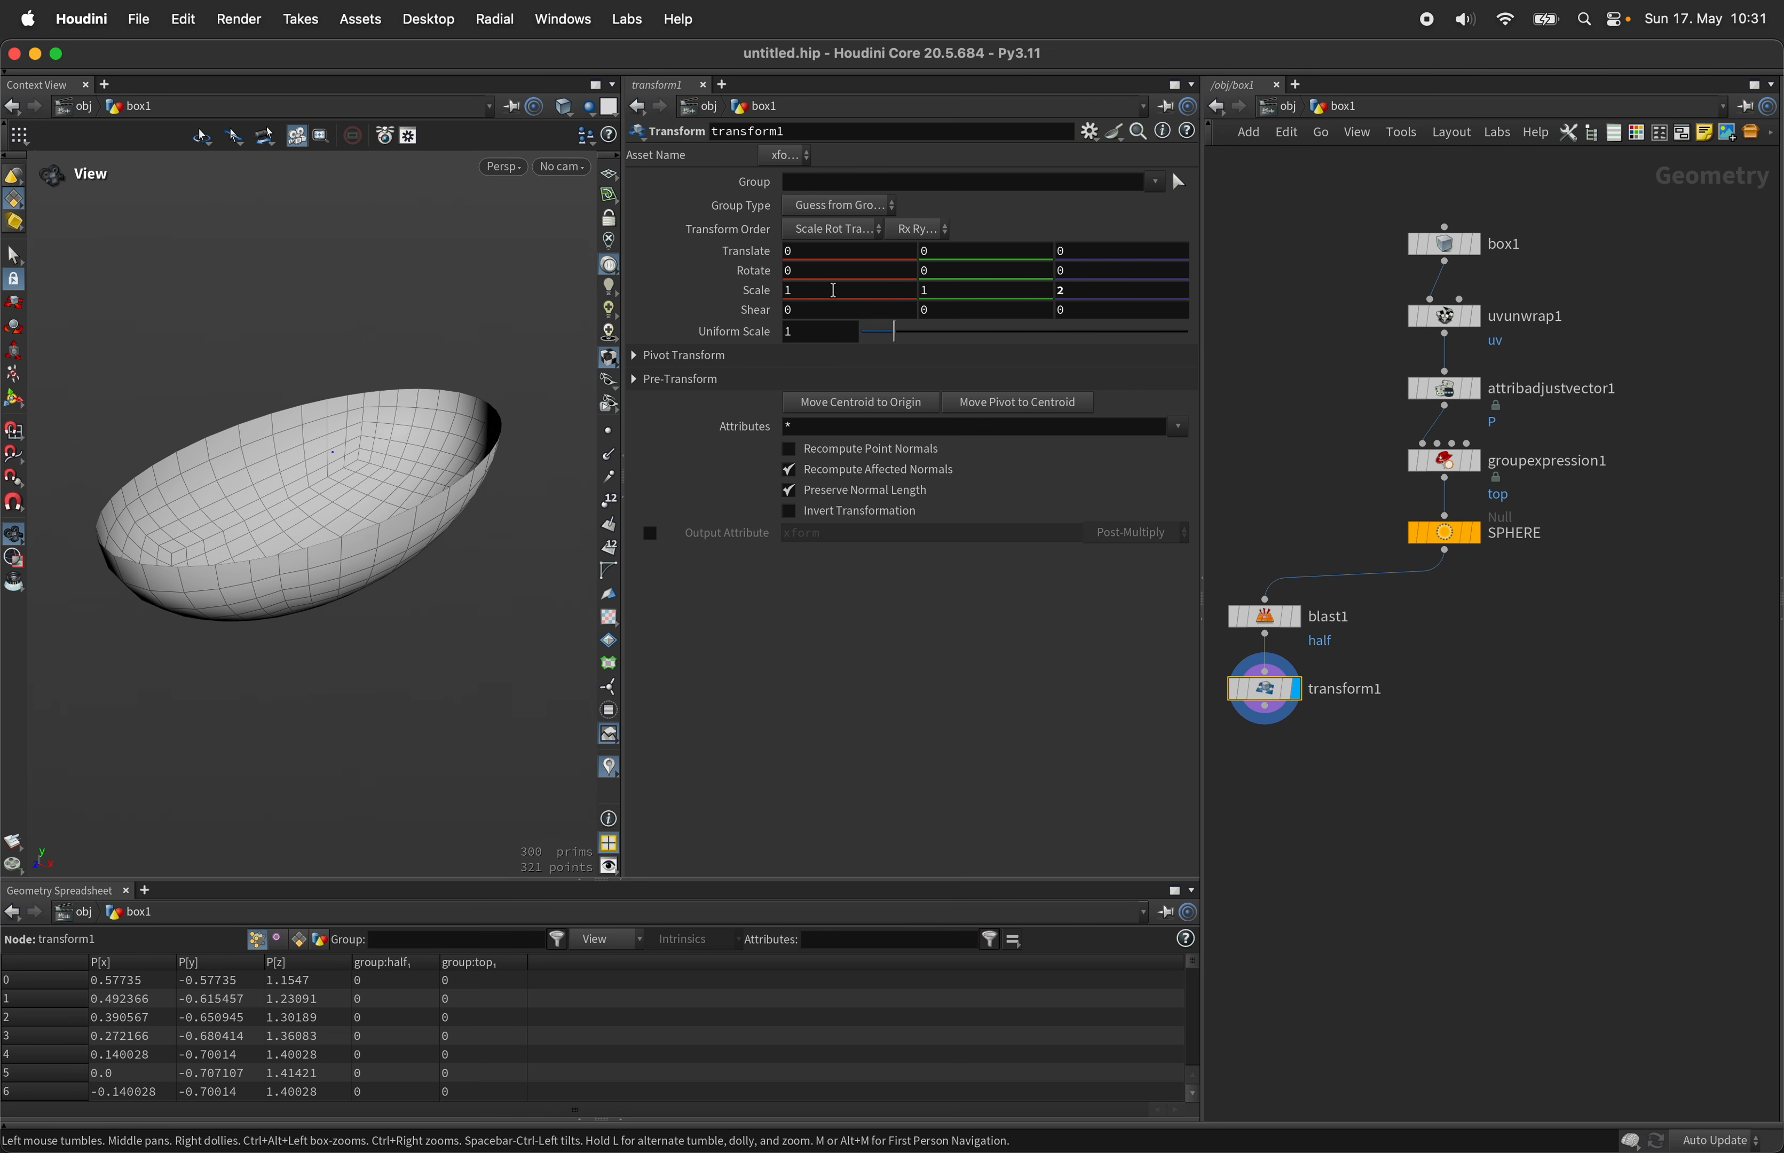
# Step: Set the Transform node's X scale to 2 and its Z scale to 1
pyautogui.click(834, 290)
pyautogui.press('BackSpace')
pyautogui.write('2')
pyautogui.press('Tab')
pyautogui.press('Tab')
pyautogui.write('1')
pyautogui.press('Return')
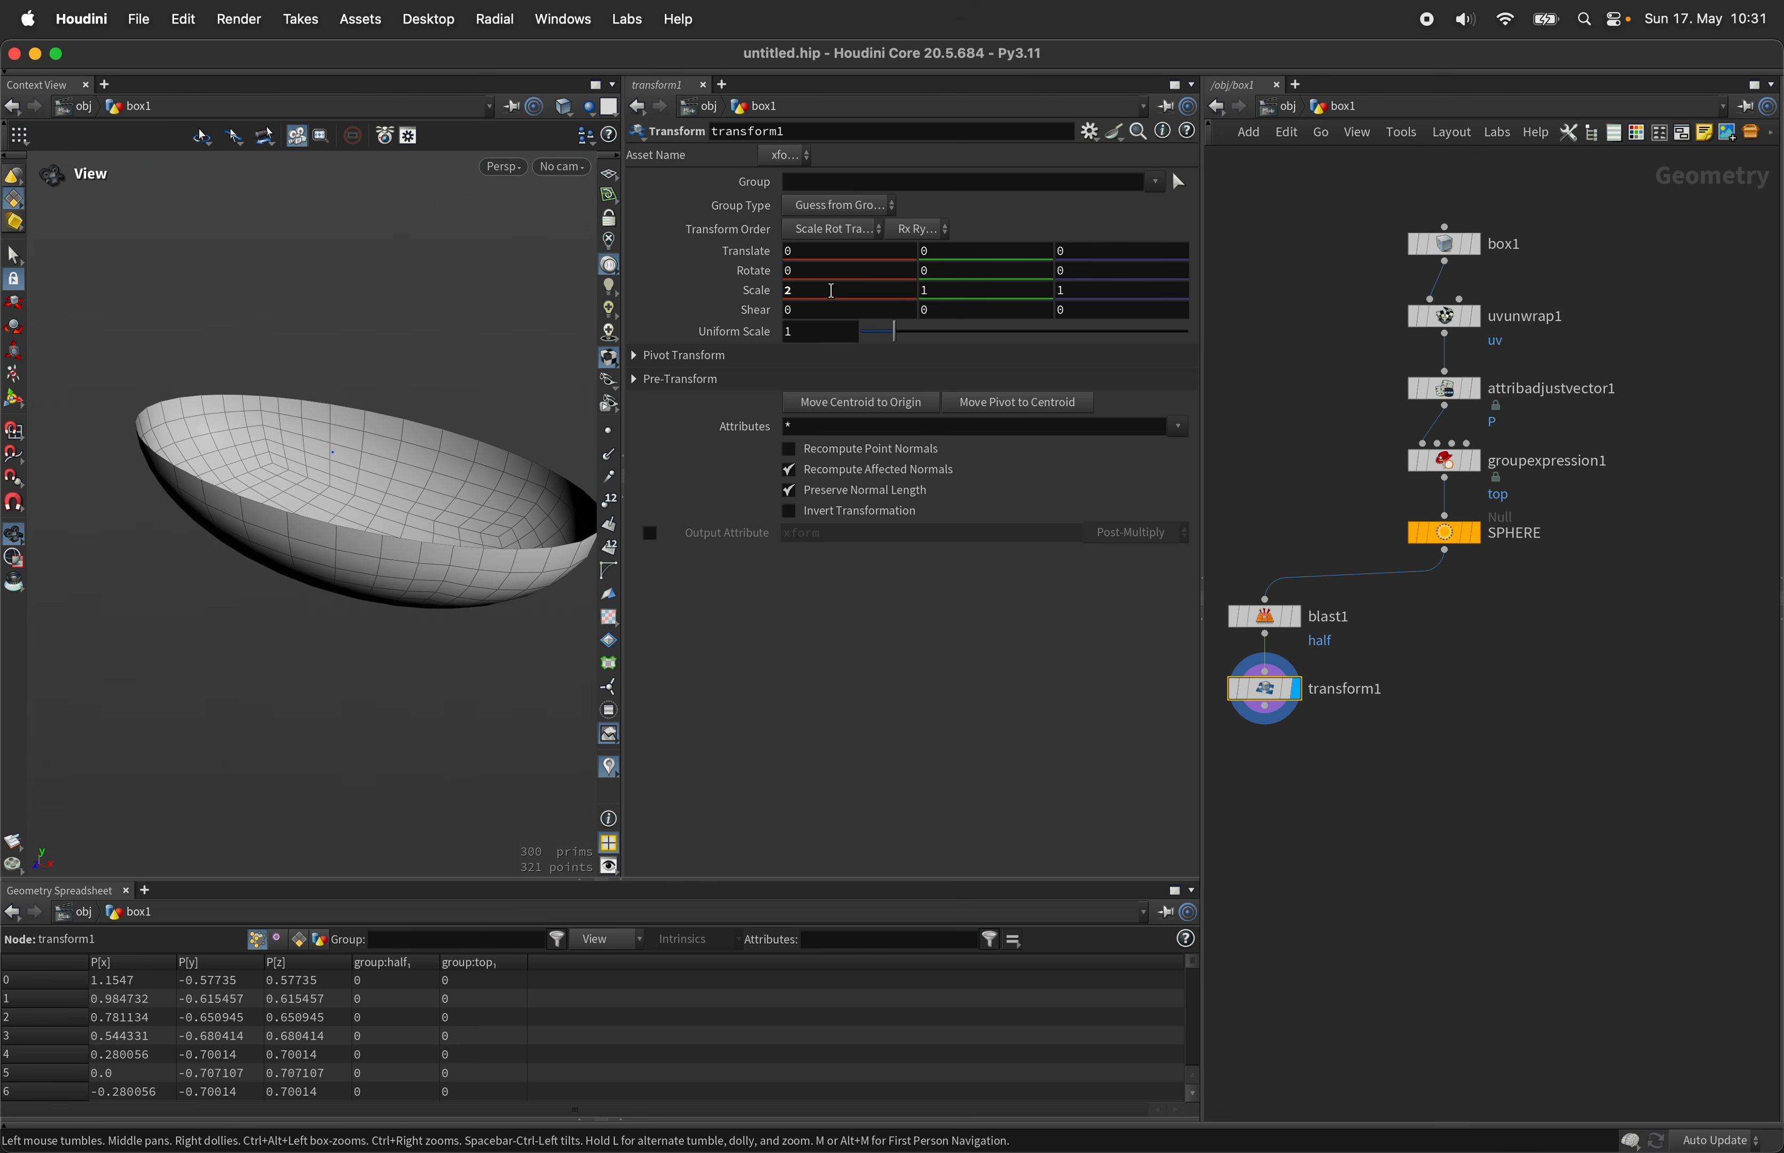
# Step: Turn on backface tinting in the viewport and examine the bowl's inner and outer faces
pyautogui.moveTo(410, 509); pyautogui.dragTo(475, 585)
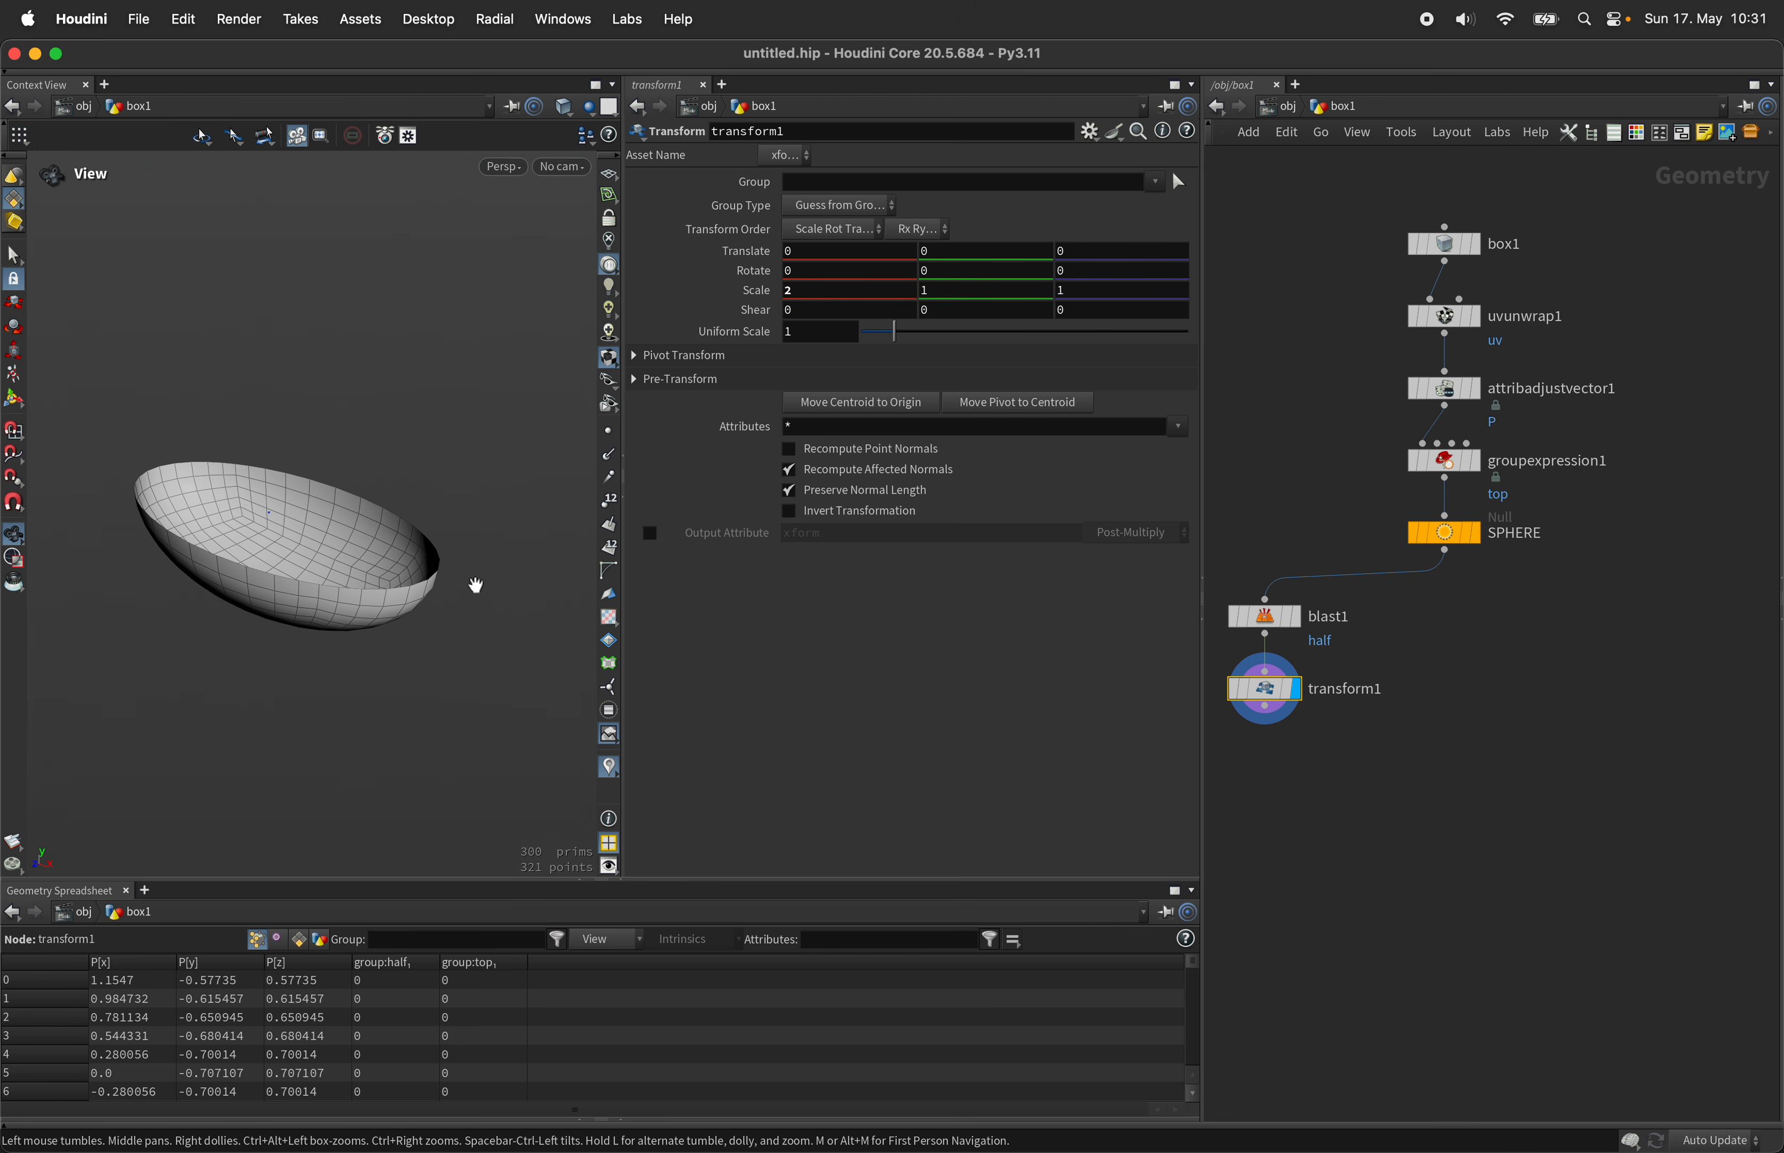
pyautogui.click(610, 599)
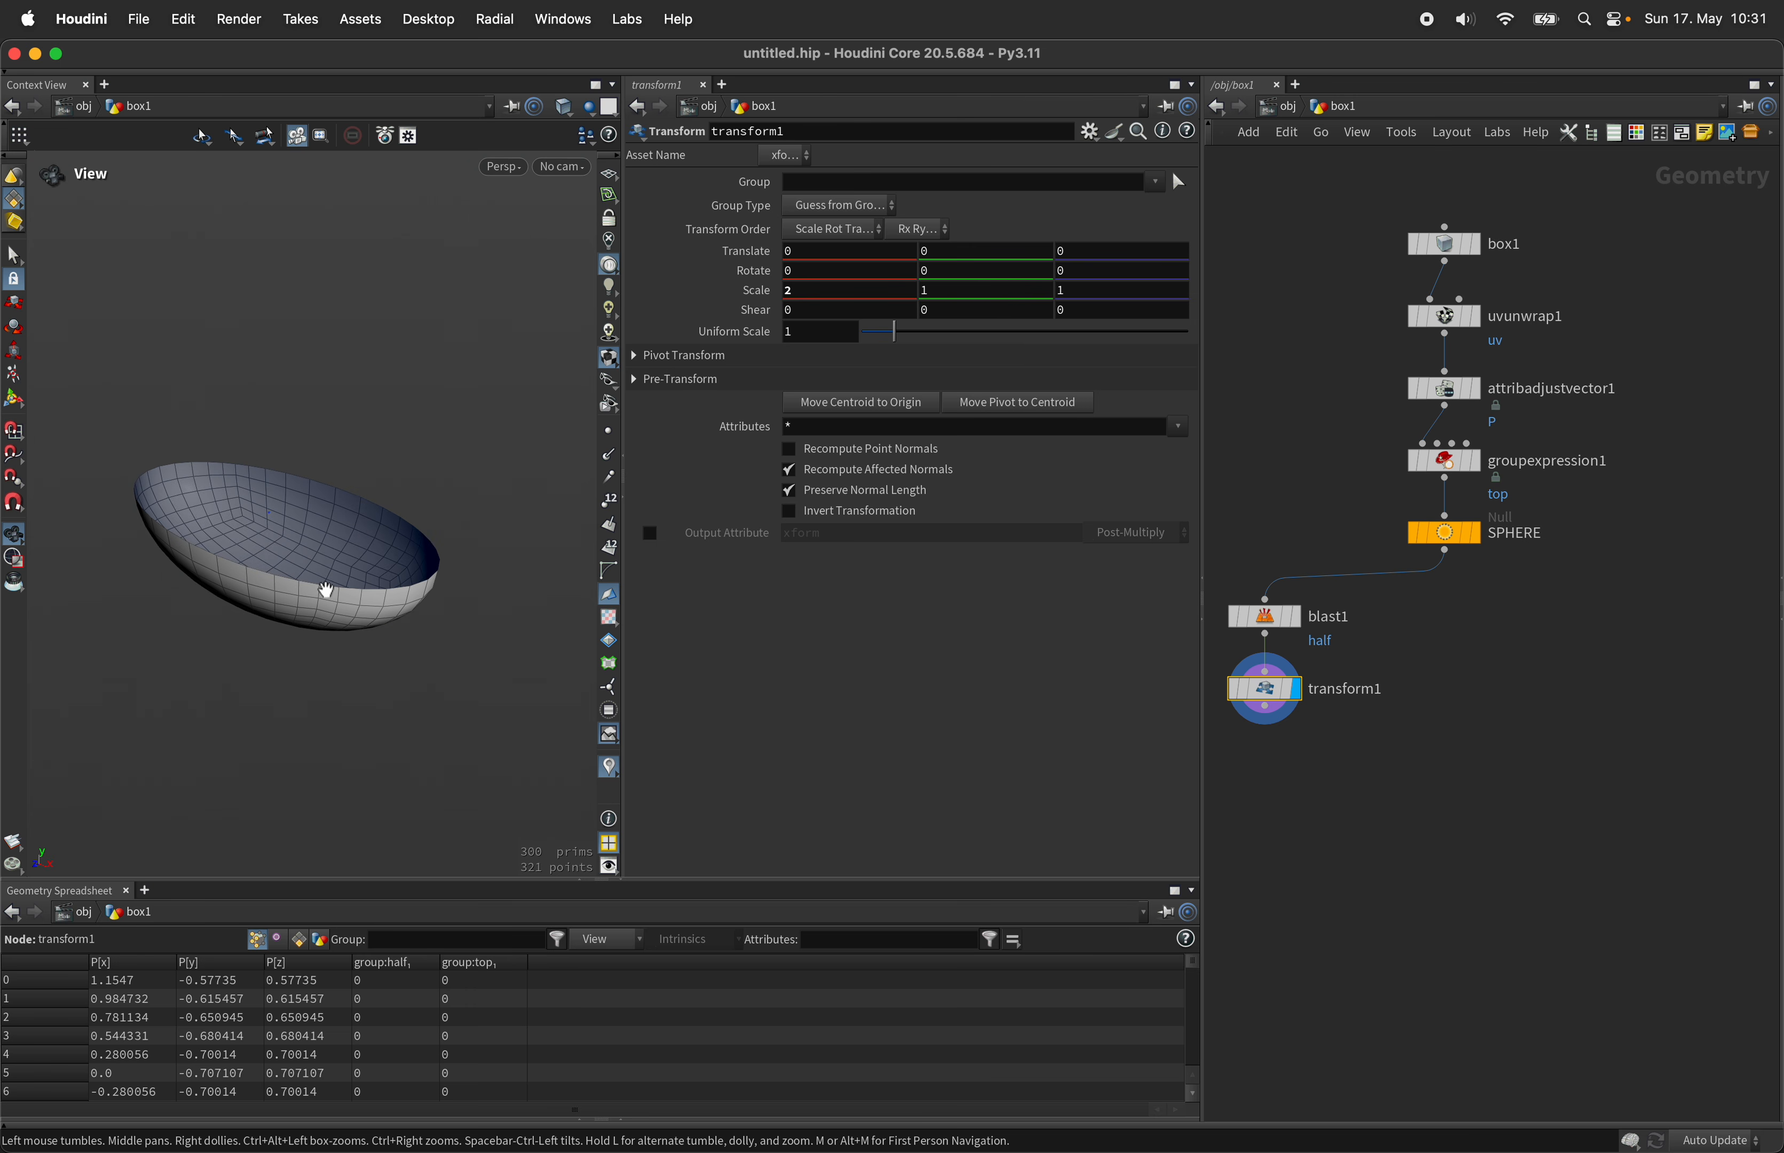
pyautogui.moveTo(326, 589); pyautogui.dragTo(406, 505)
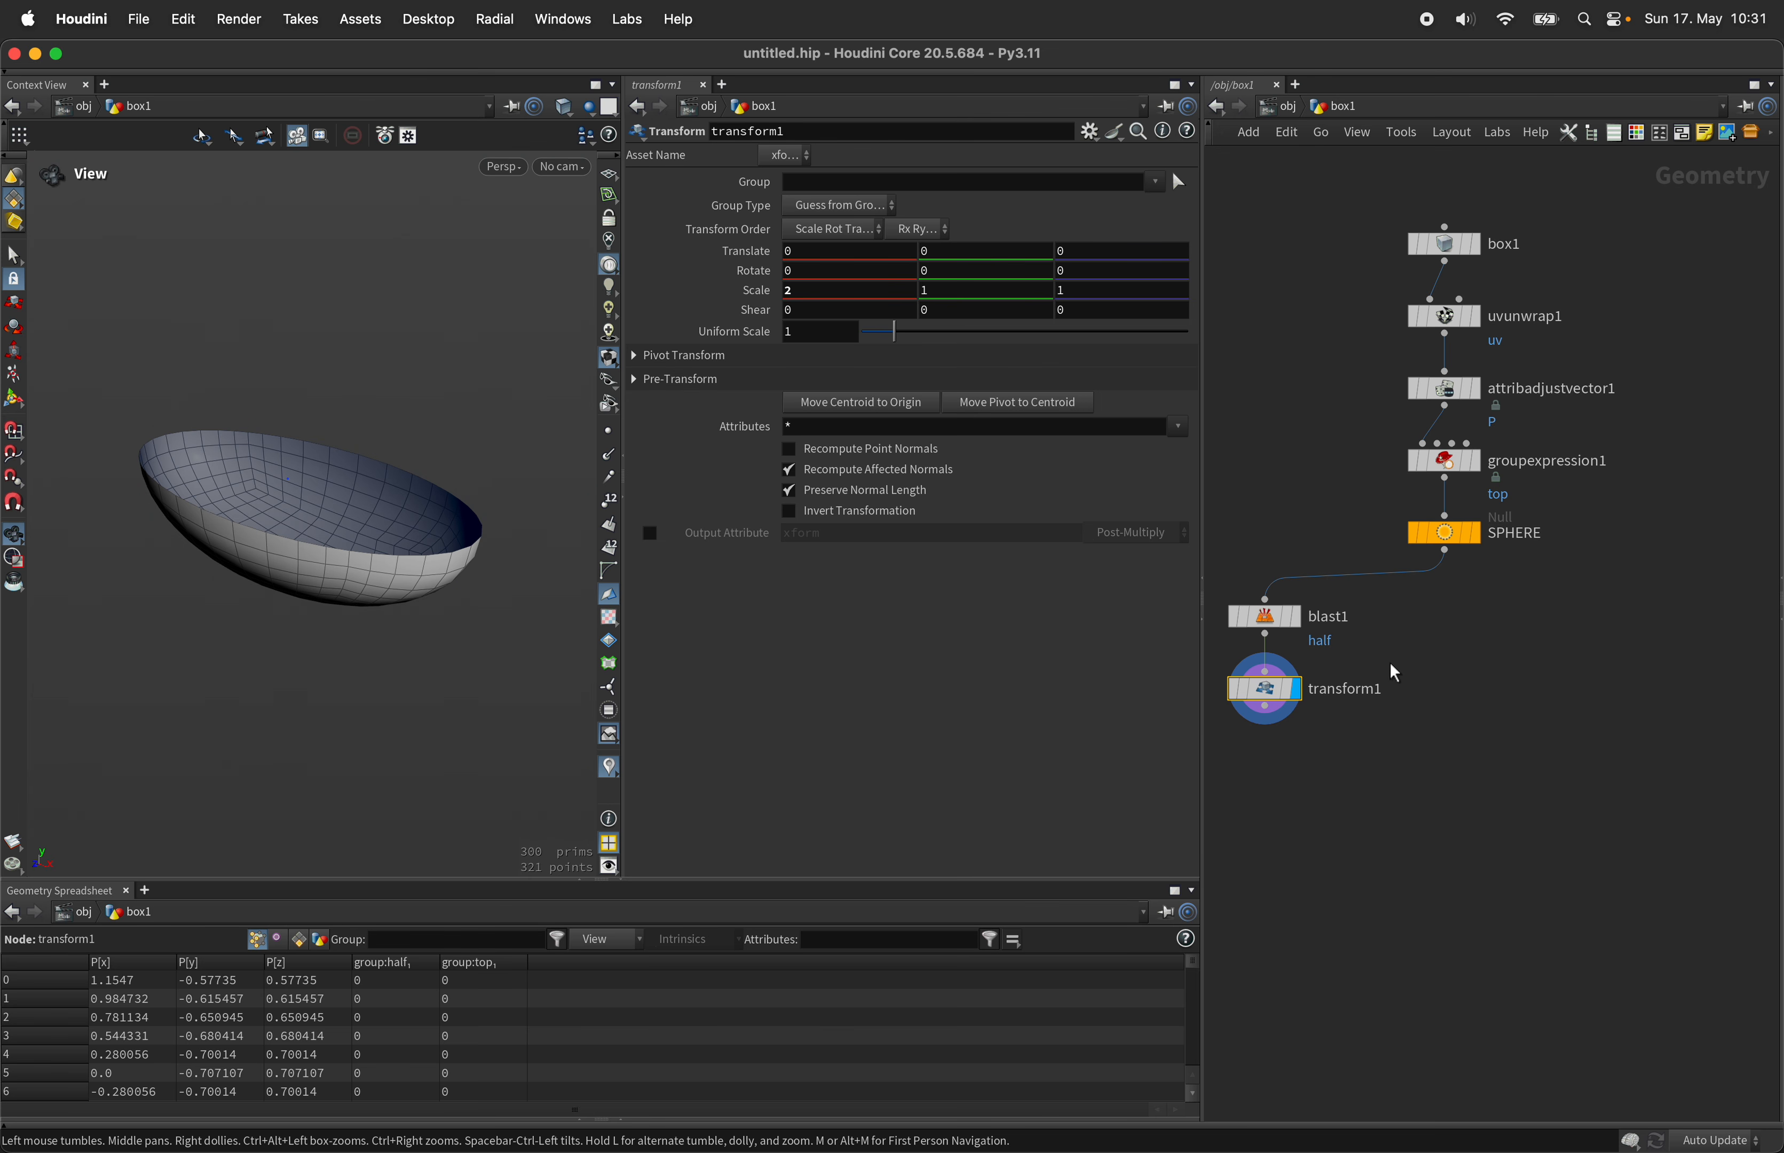
# Step: Append a PolyExtrude node after the Transform node
pyautogui.press('Tab')
pyautogui.write('pextr')
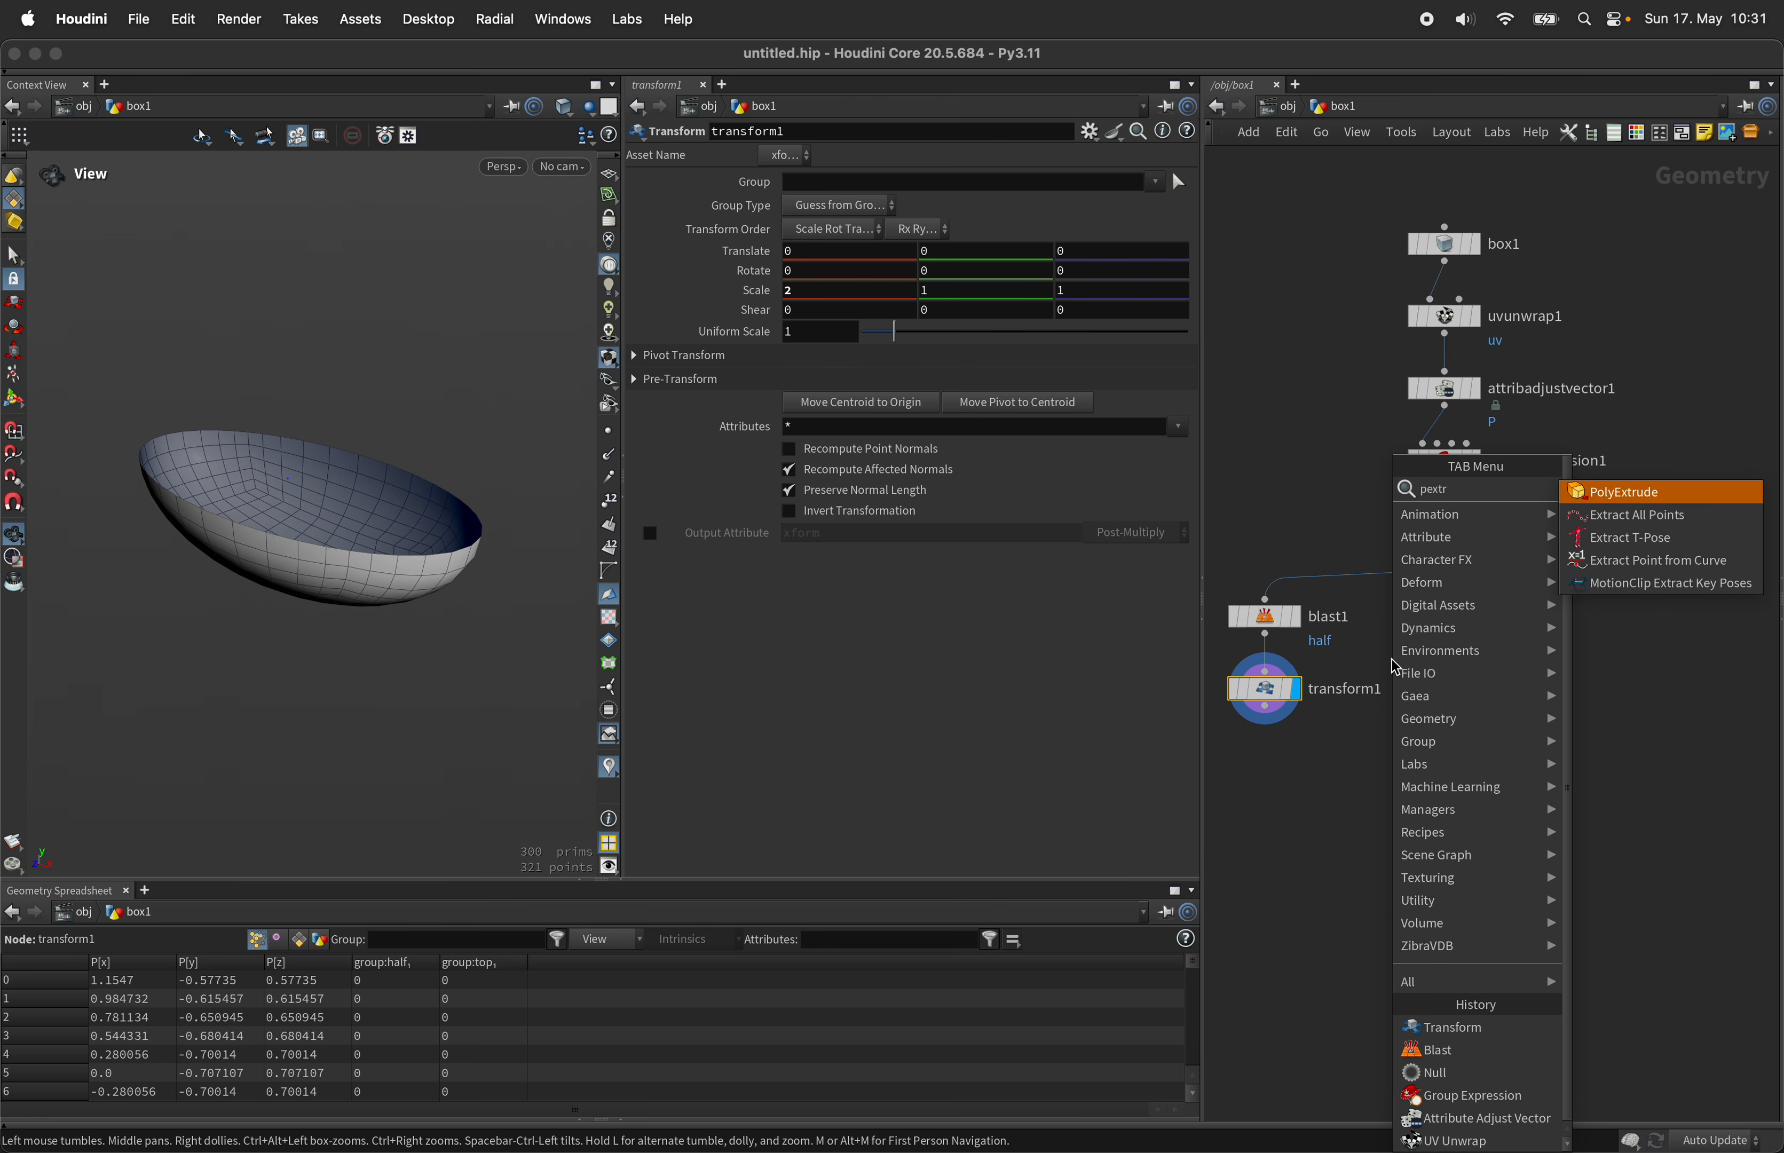
pyautogui.press('Return')
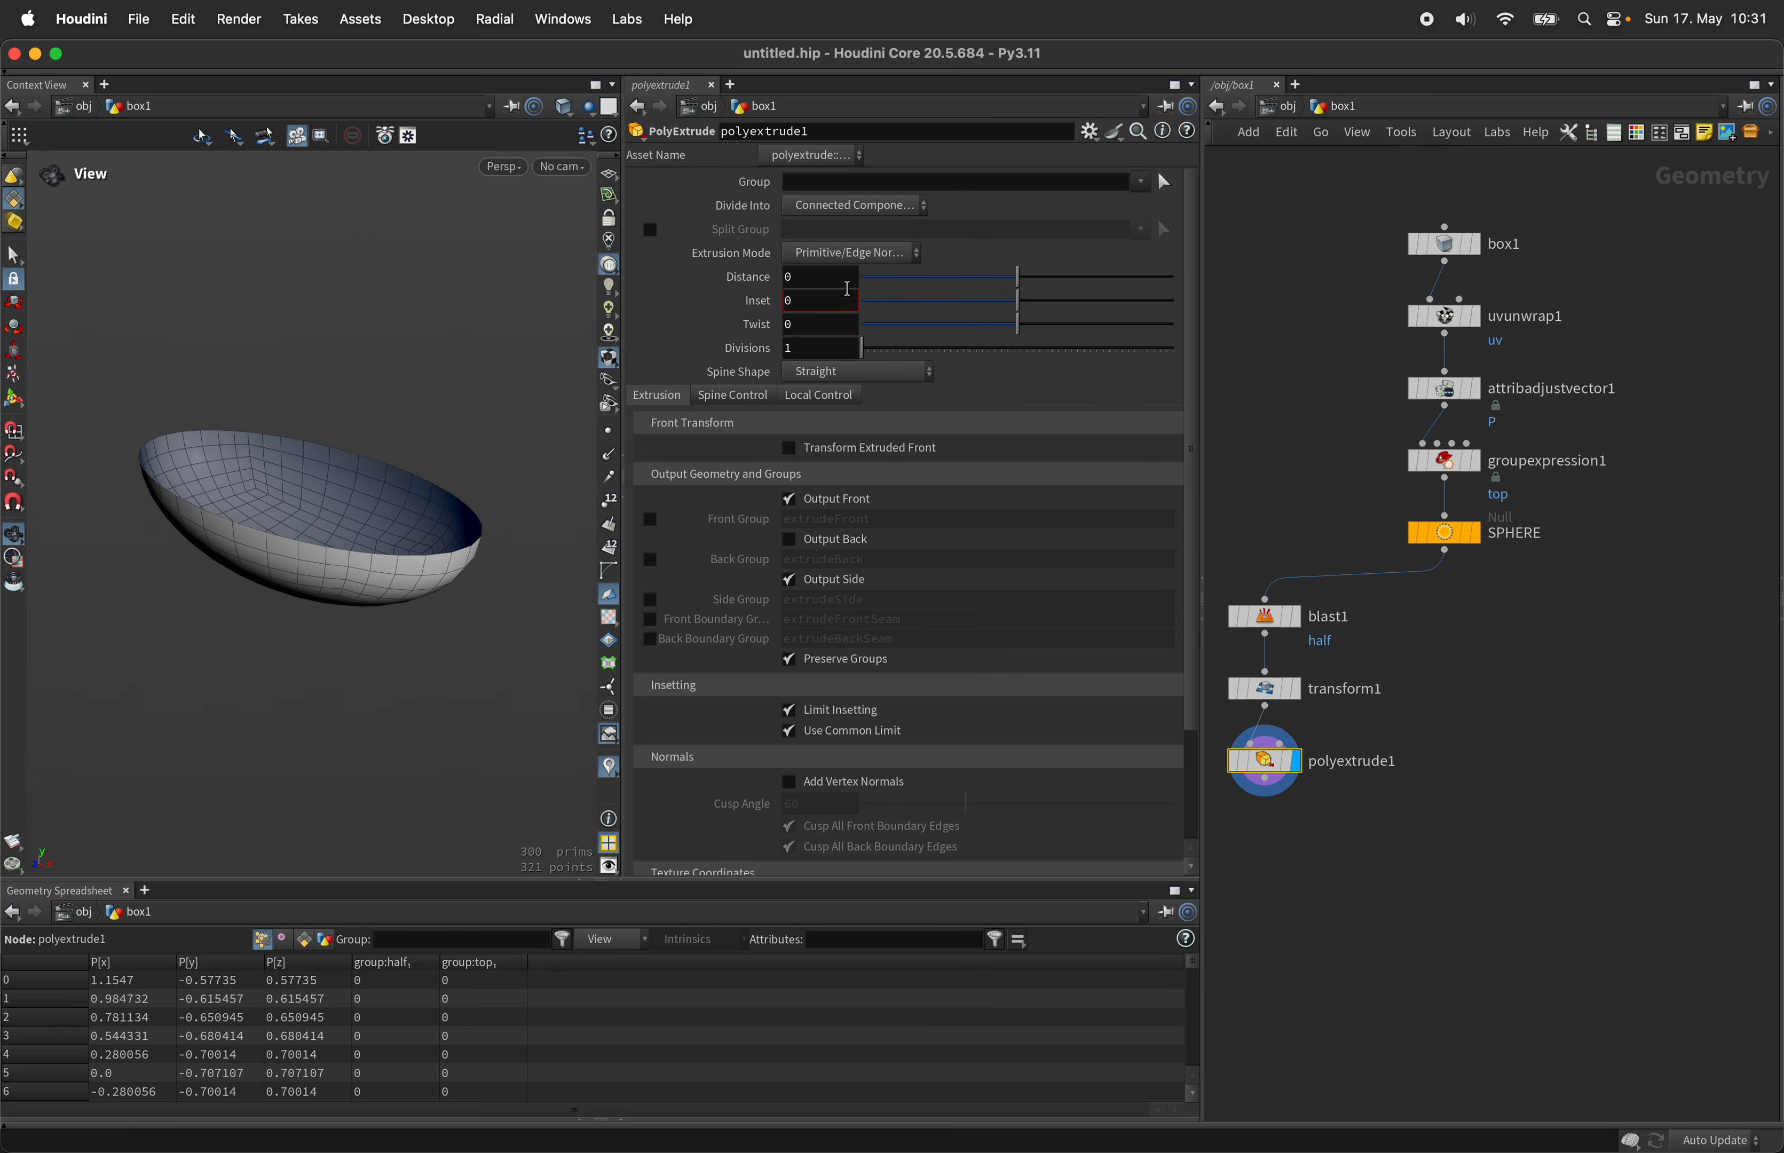
# Step: Give the bowl thickness with an extrusion distance of 0.05 and enable Output Back
pyautogui.click(838, 275)
pyautogui.write('.1')
pyautogui.press('Return')
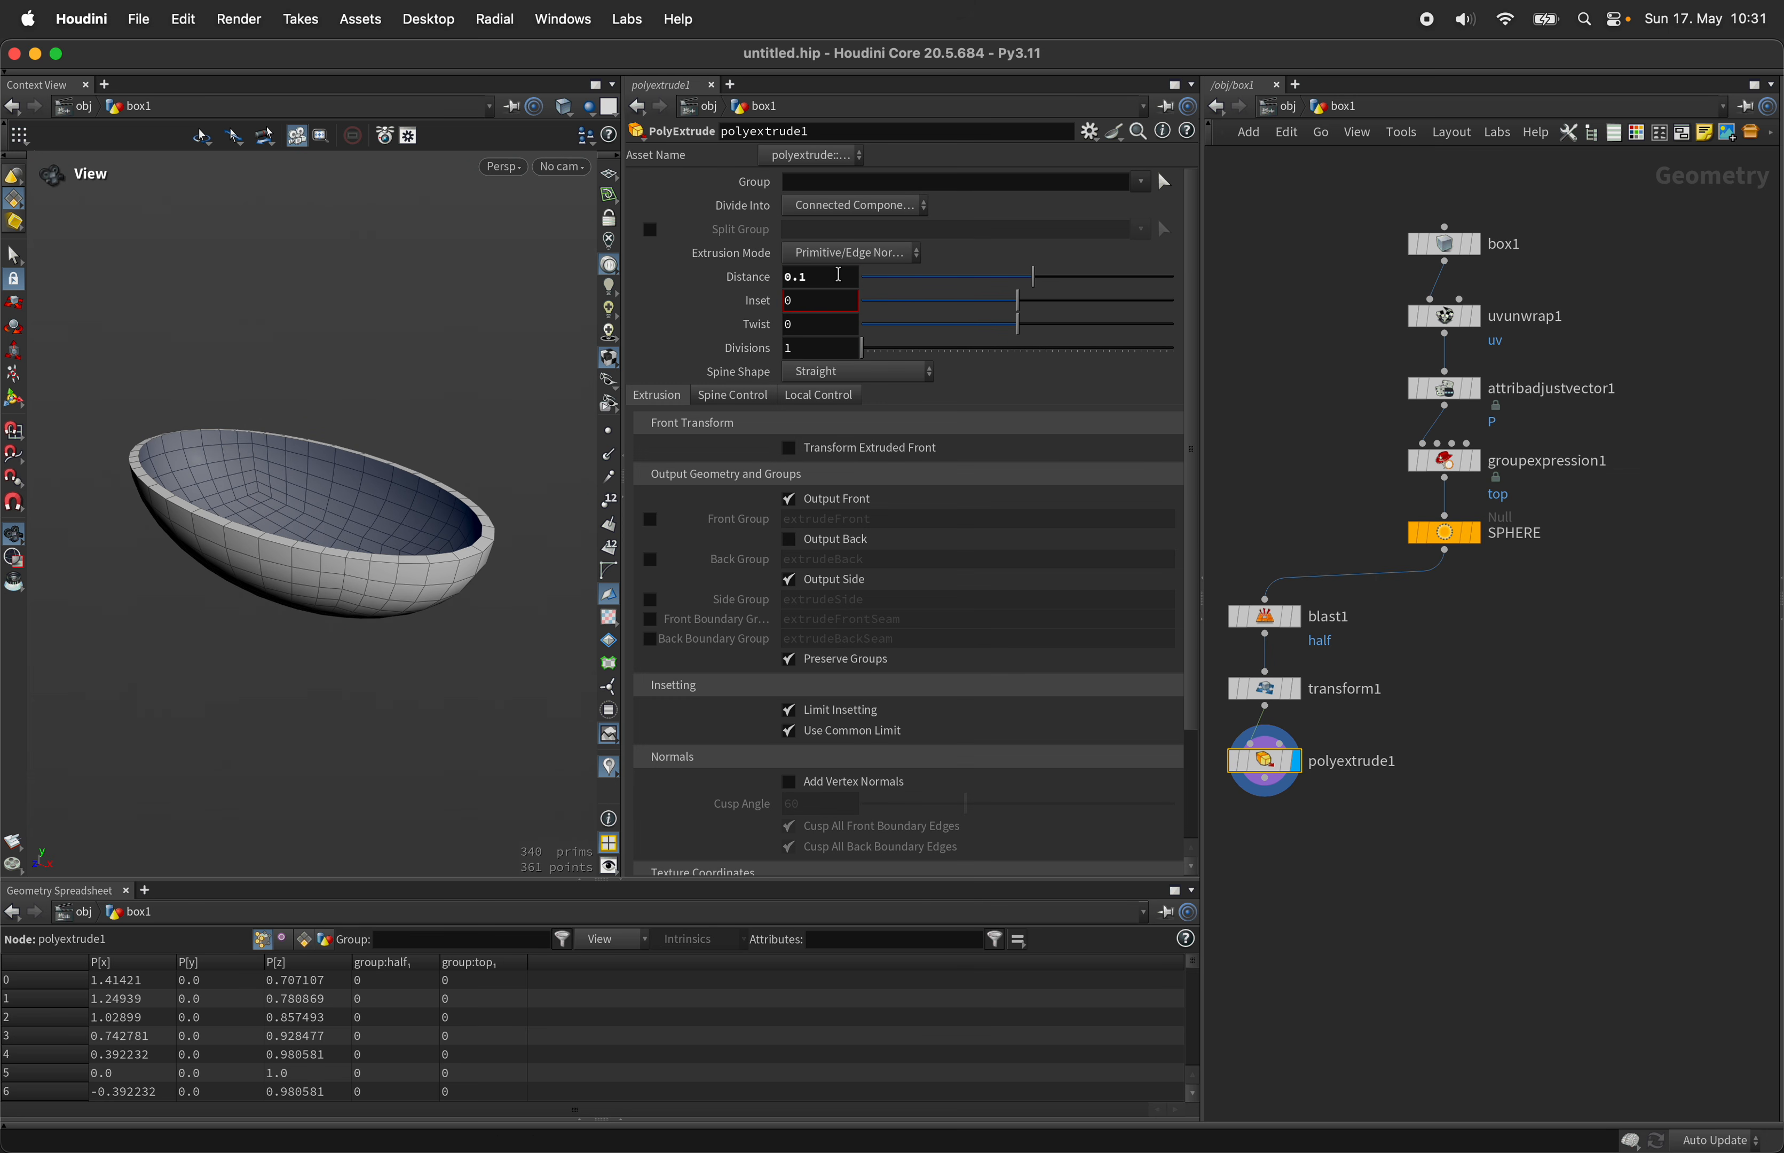
pyautogui.click(838, 275)
pyautogui.write('05')
pyautogui.press('Return')
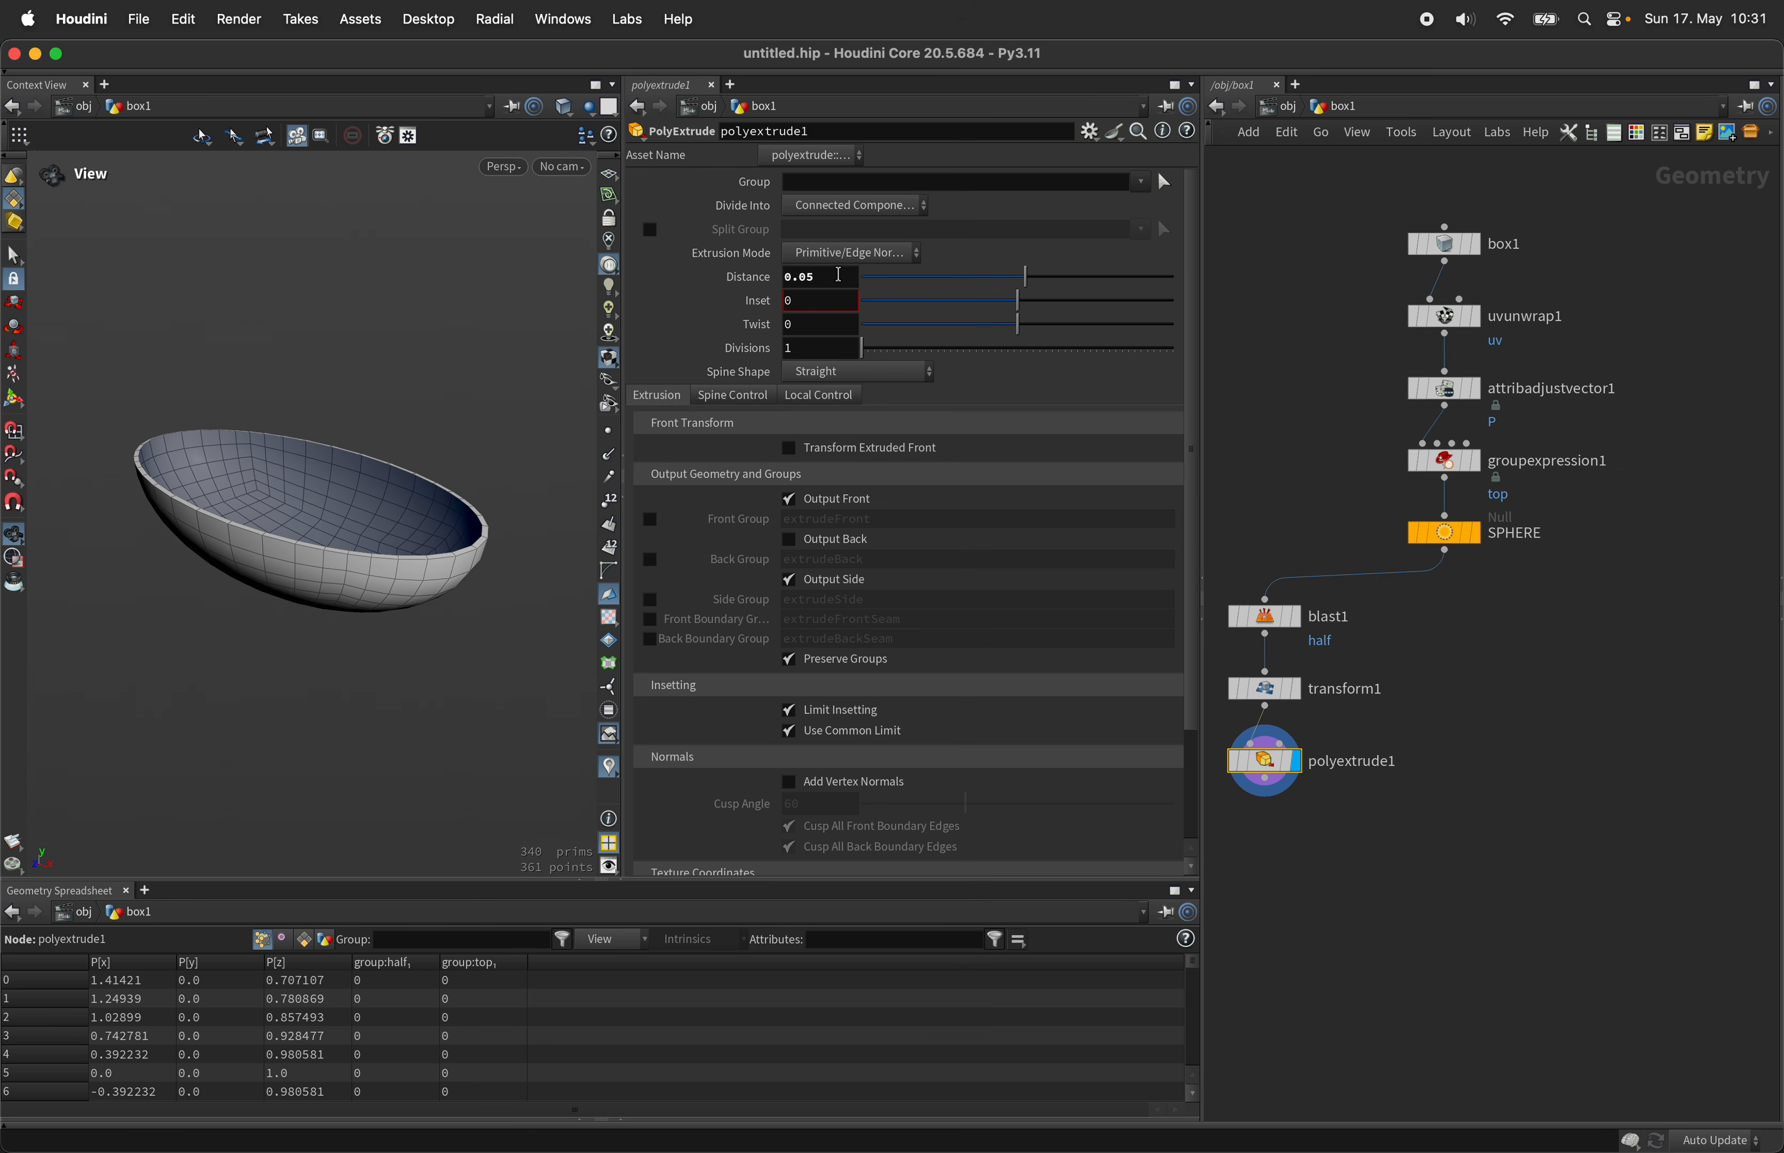
pyautogui.click(837, 549)
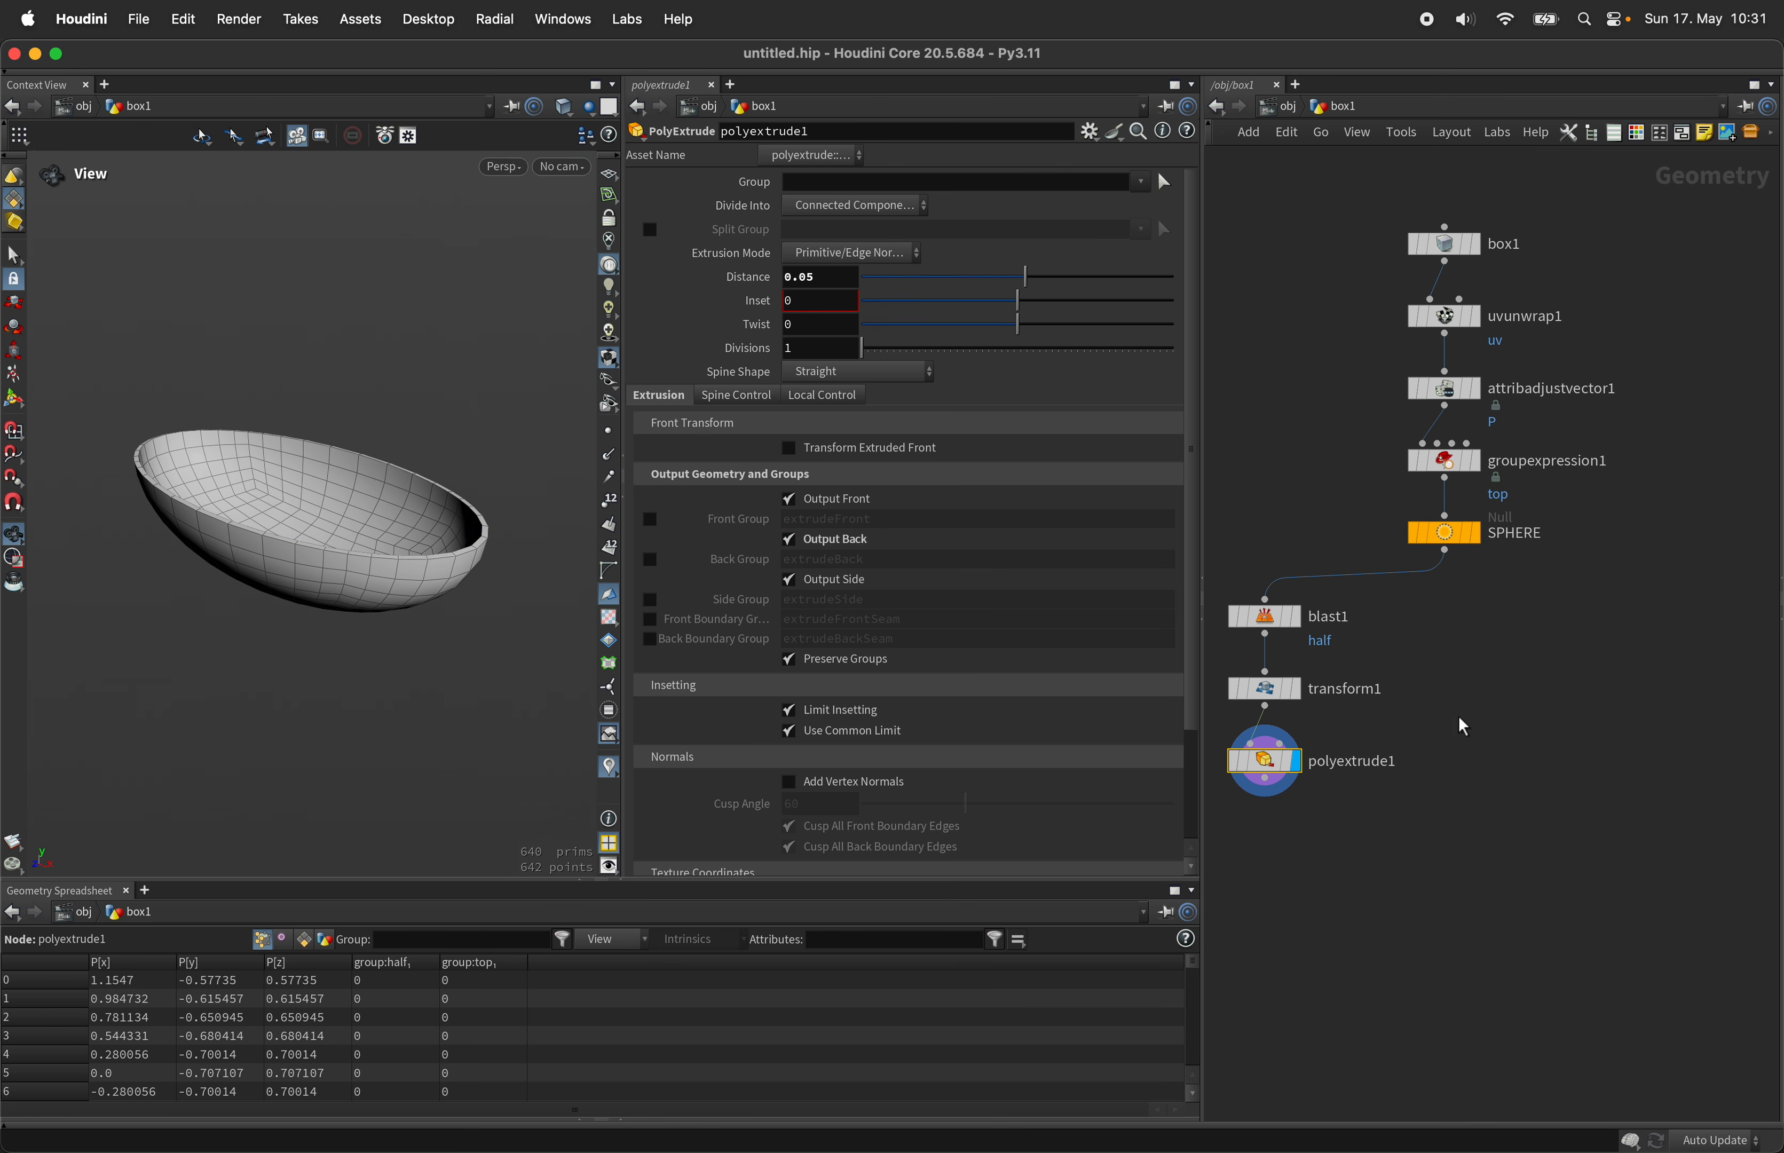
# Step: Append a PolyBevel node that ignores flat edges, with a maximum normal angle of 45
pyautogui.press('Tab')
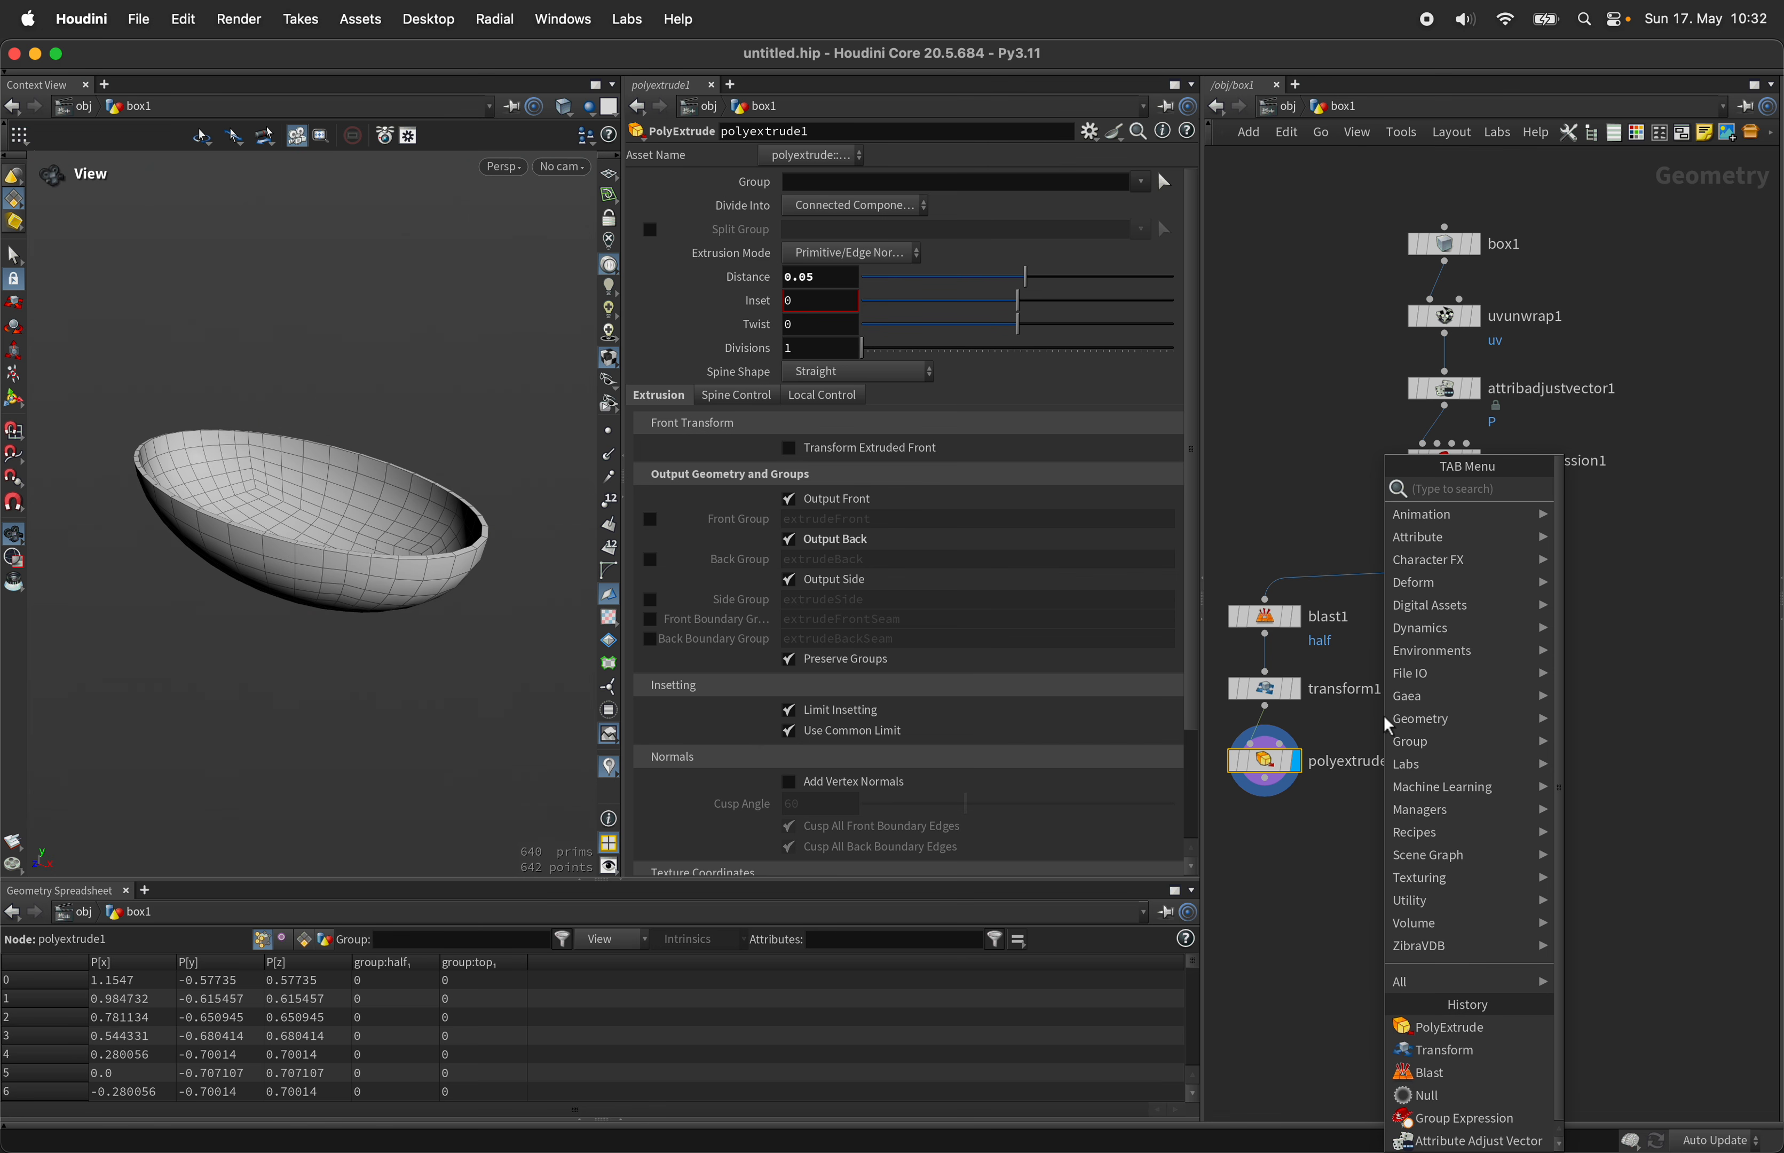
pyautogui.write('bevel')
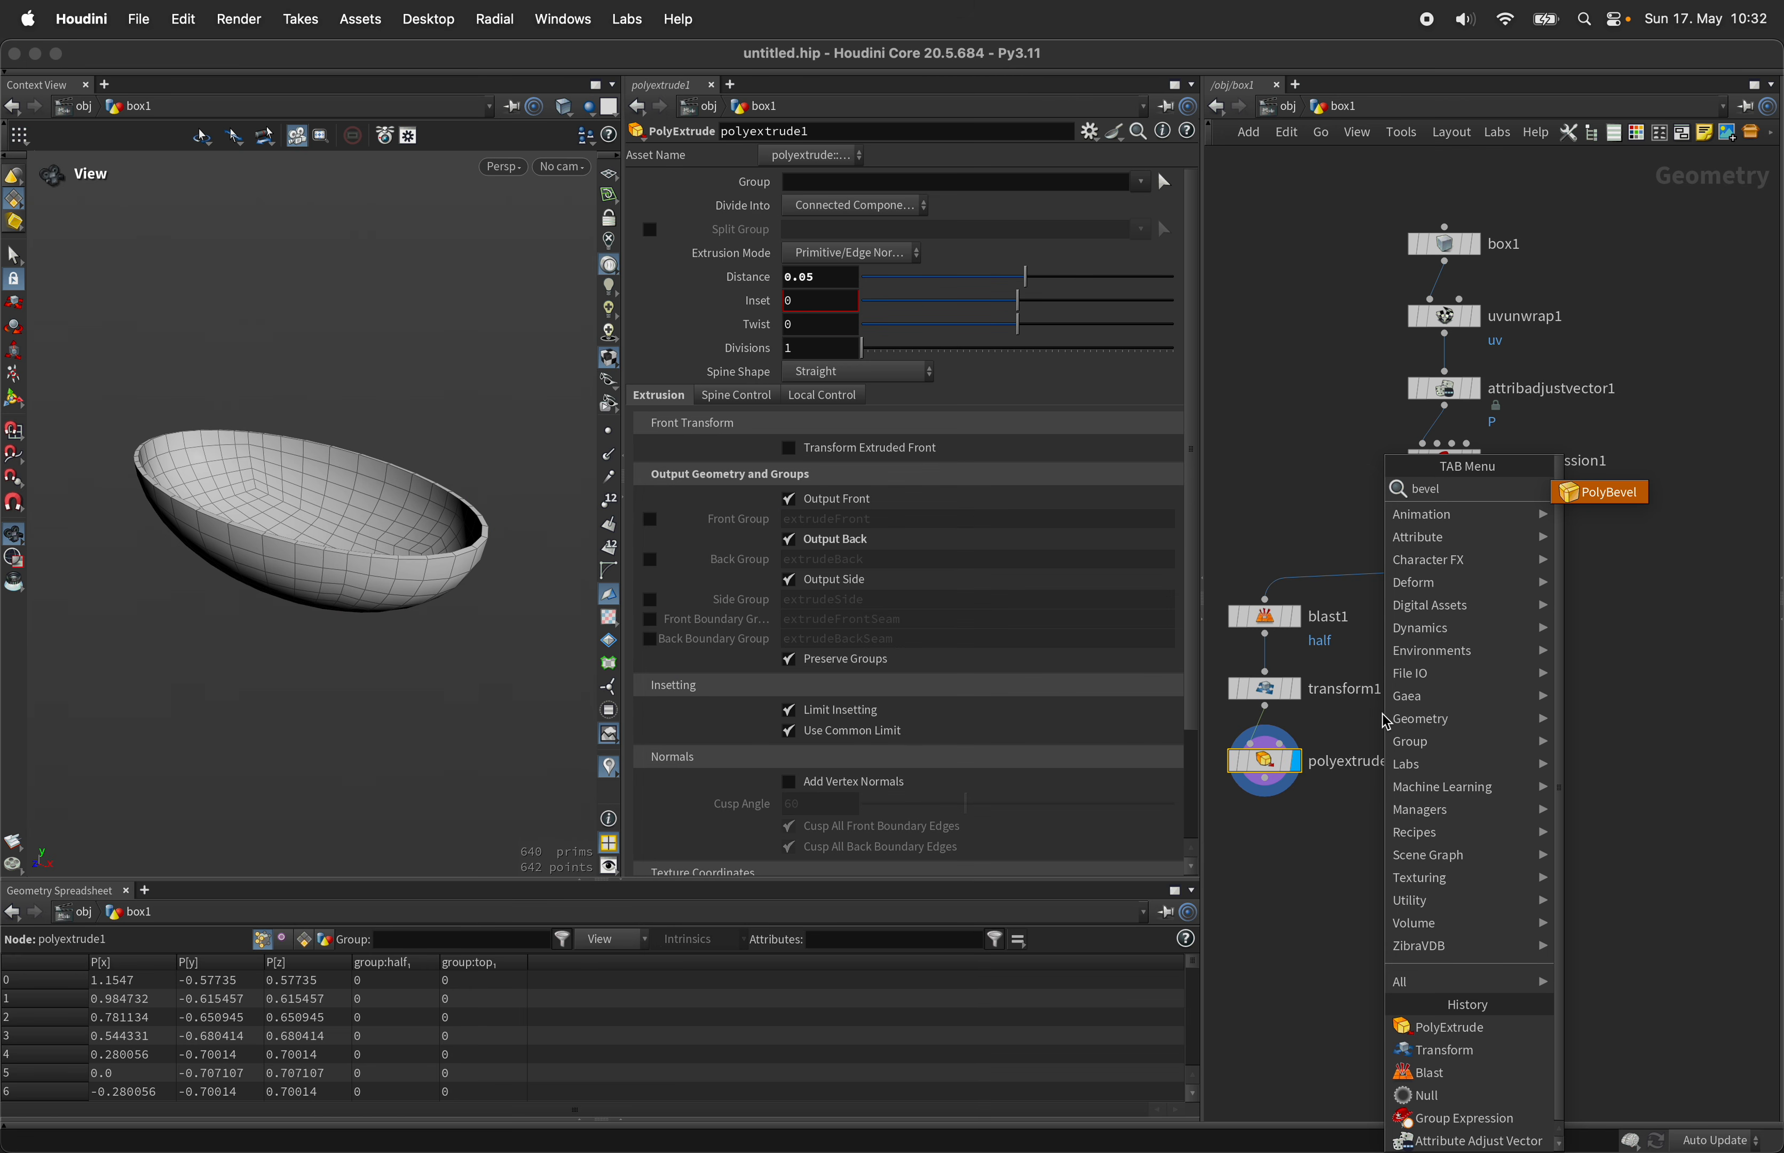
pyautogui.press('Return')
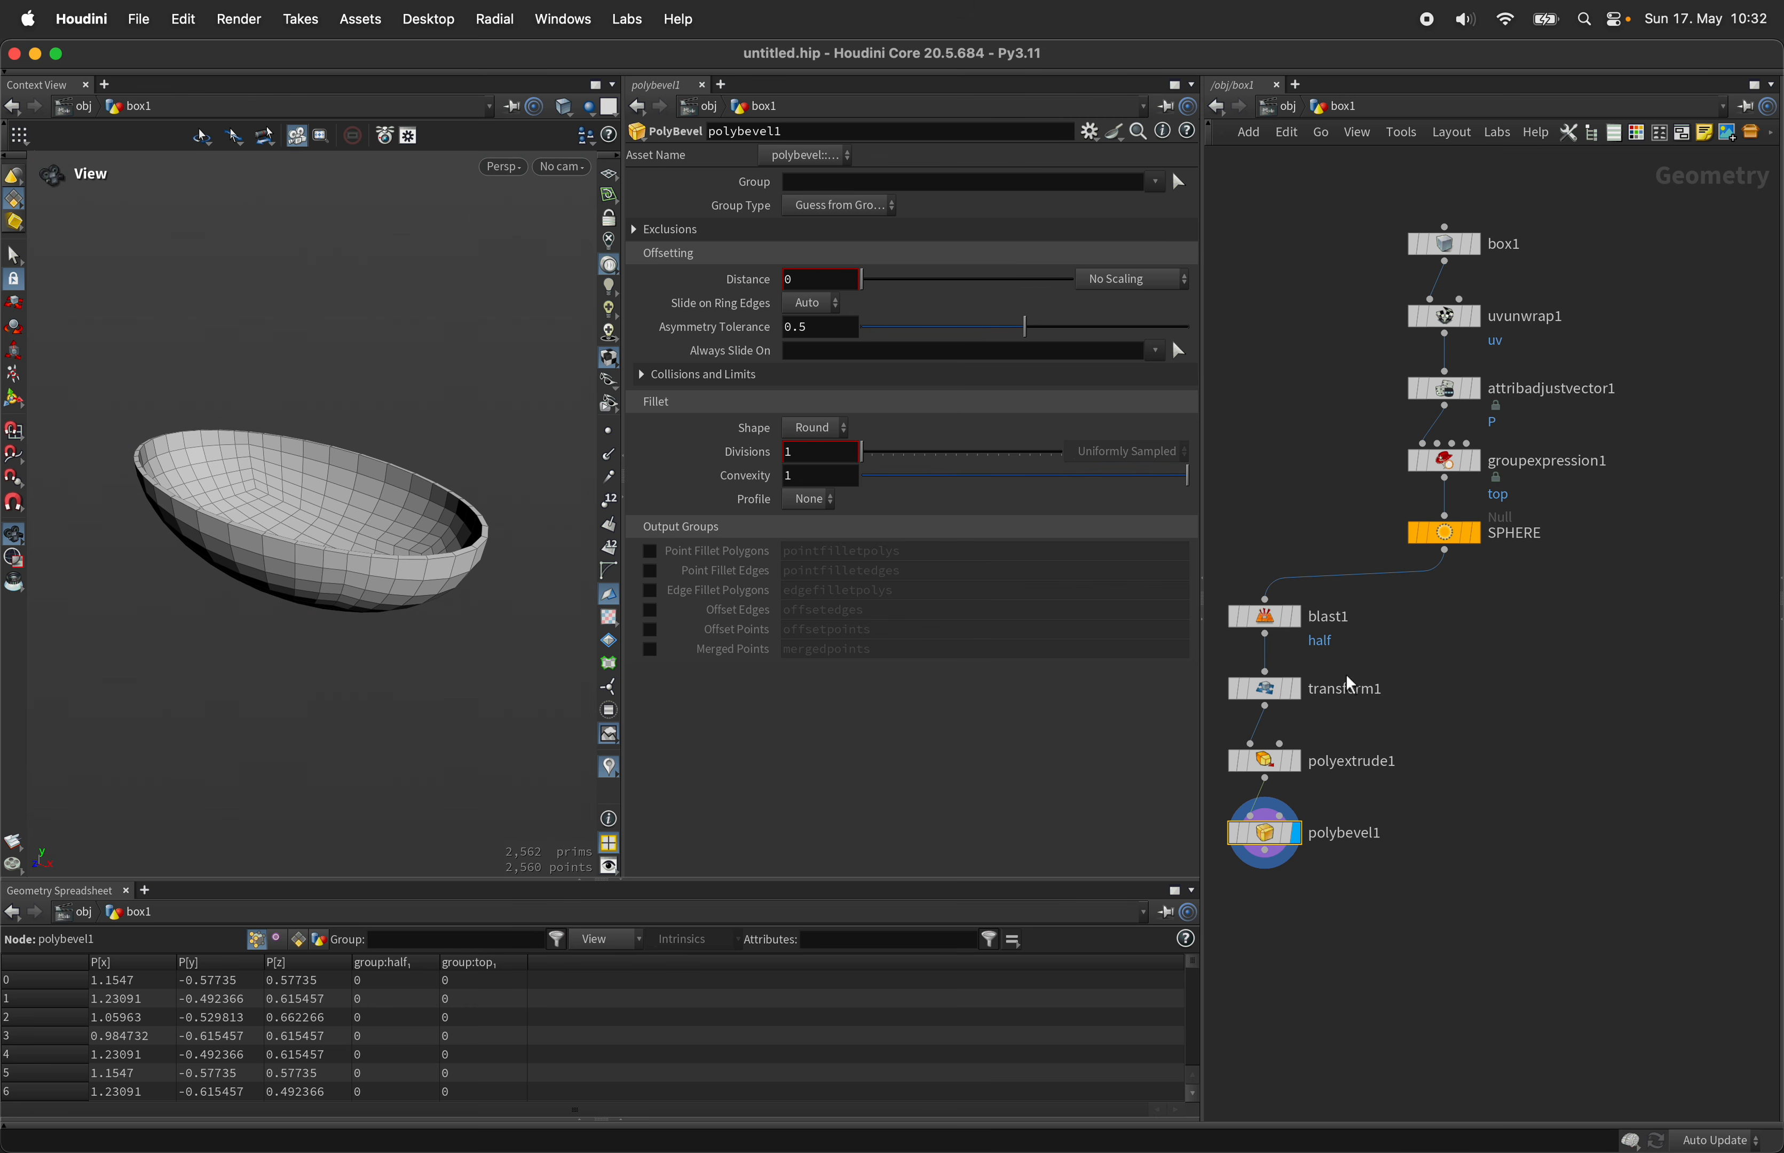
pyautogui.click(679, 232)
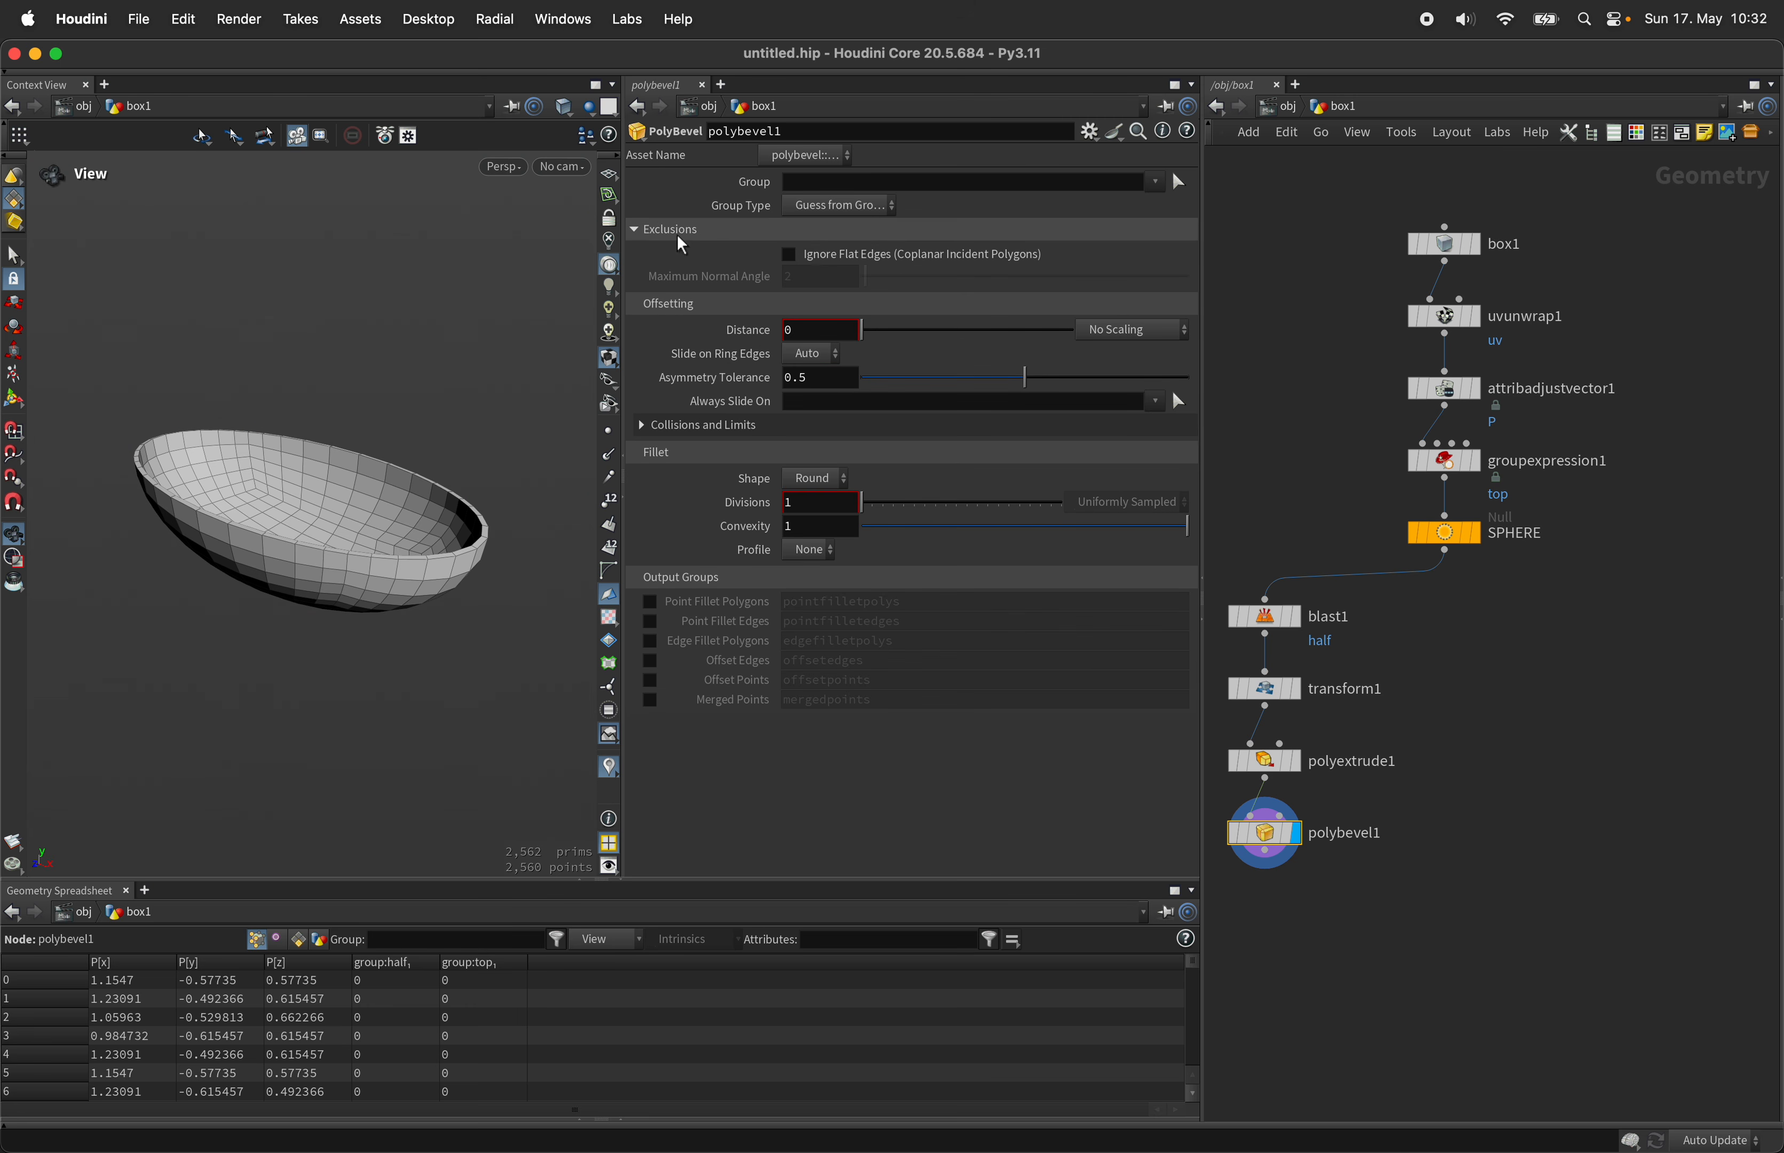
pyautogui.click(832, 256)
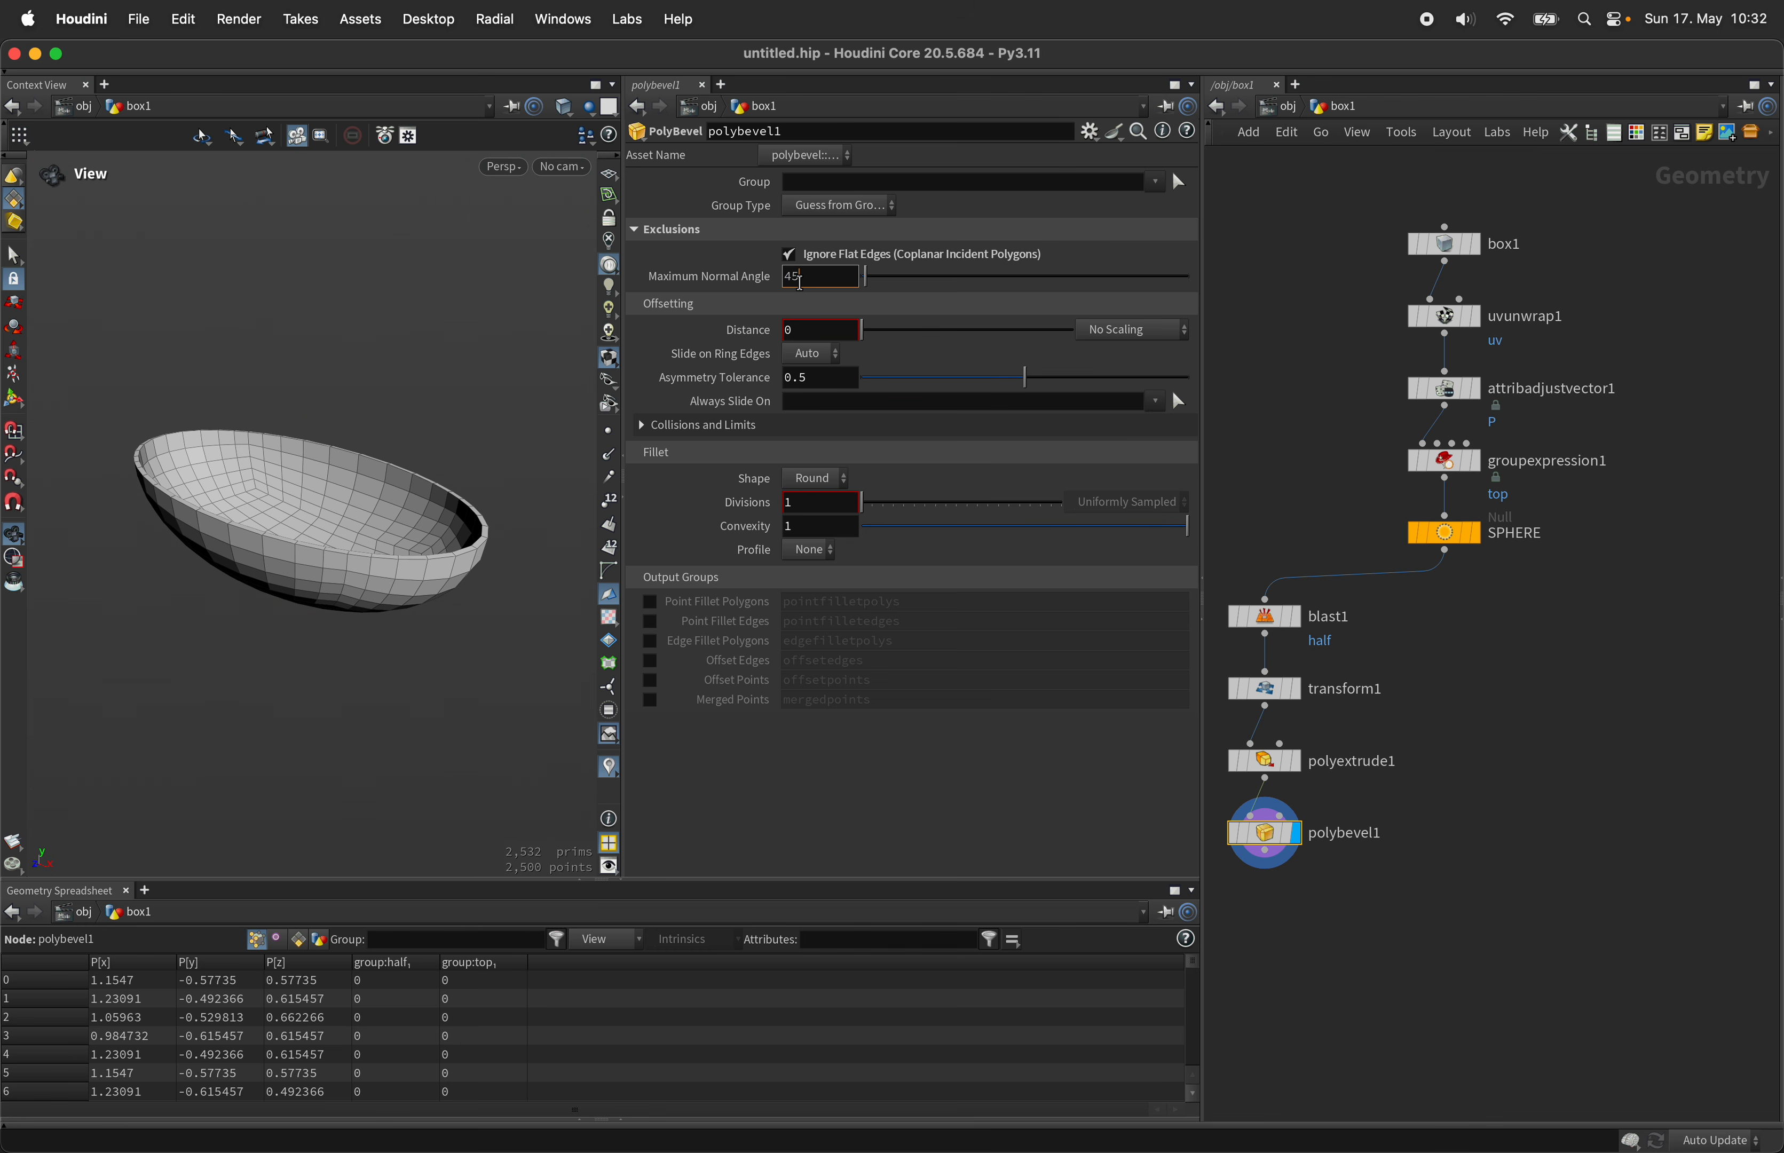
pyautogui.click(799, 282)
pyautogui.write('45')
pyautogui.press('Return')
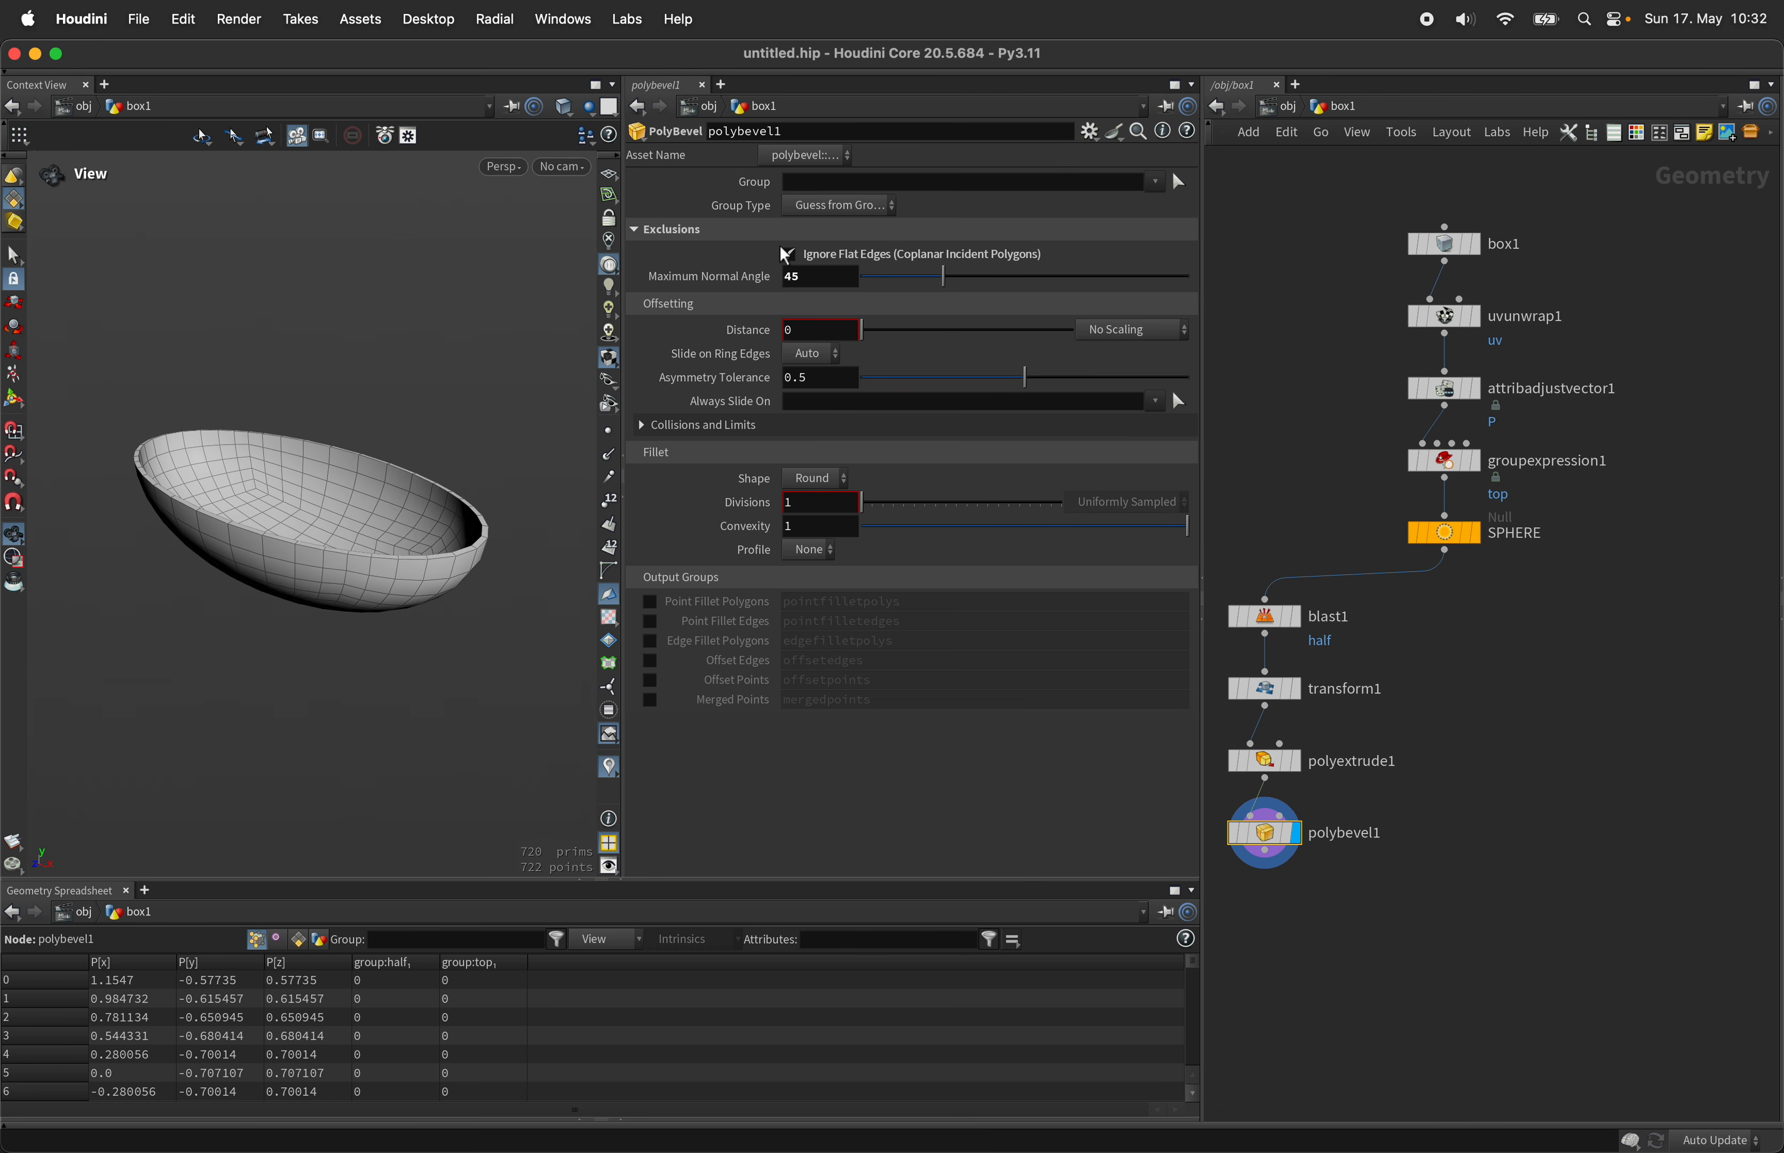
# Step: Set the bevel's offset distance to 0.01
pyautogui.moveTo(861, 331); pyautogui.dragTo(870, 337)
pyautogui.click(842, 328)
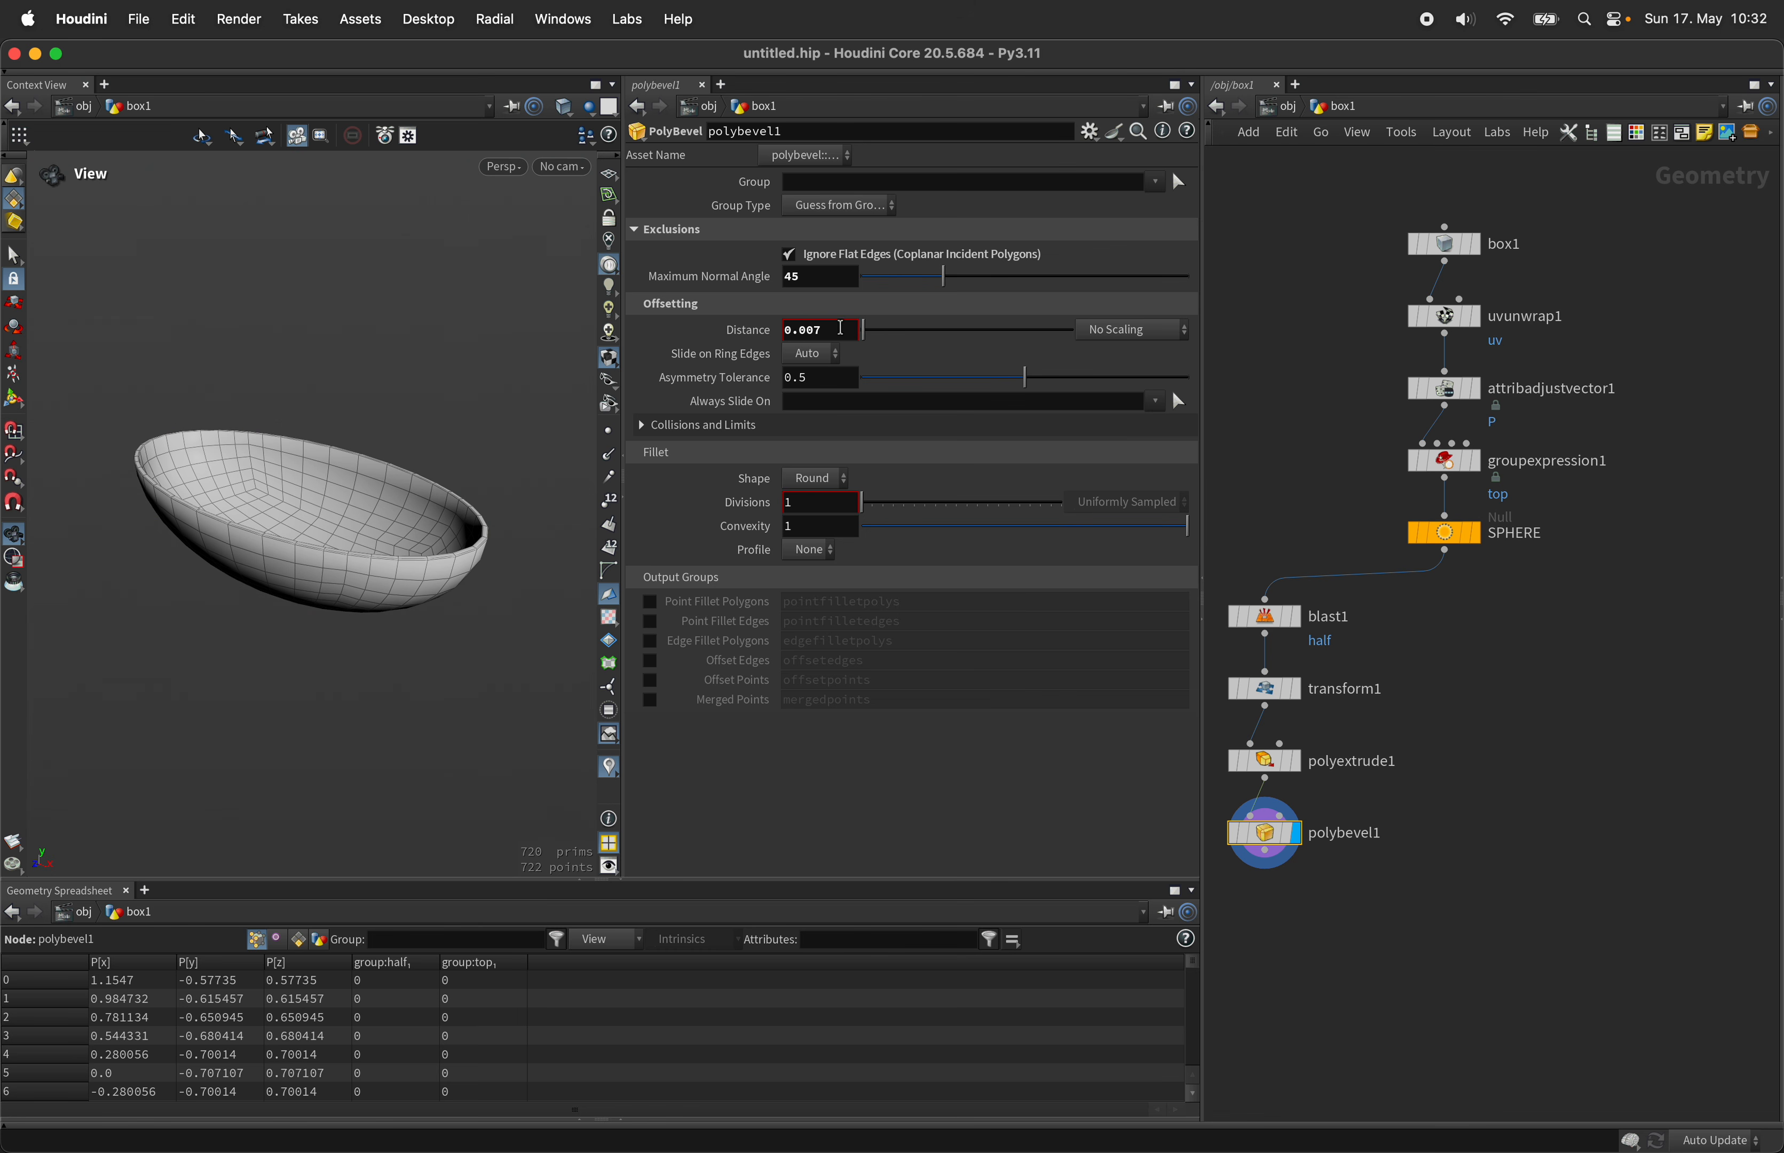
pyautogui.write('0.01')
pyautogui.press('Return')
pyautogui.moveTo(242, 523); pyautogui.dragTo(465, 566)
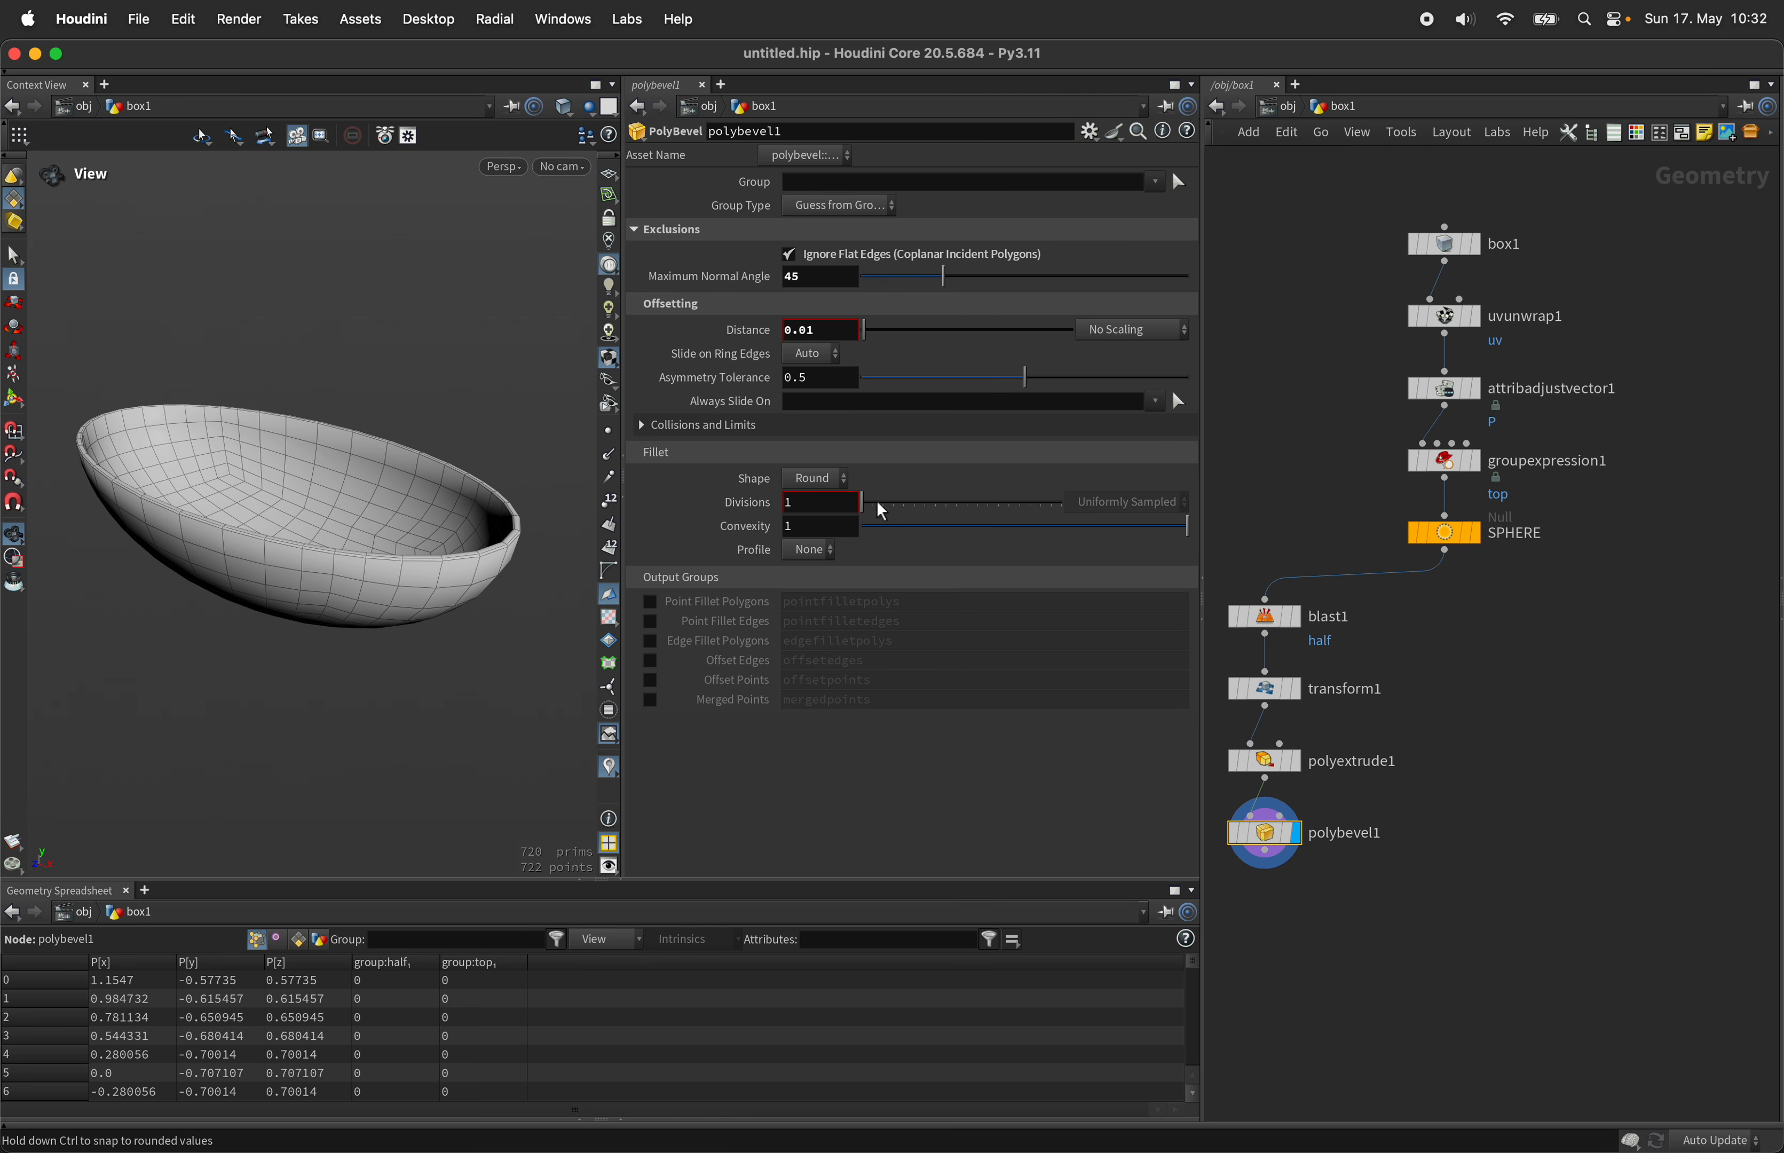
# Step: Set the bevel's fillet shape to Solid with 2 divisions and inspect the bowl's rim up close
pyautogui.click(836, 484)
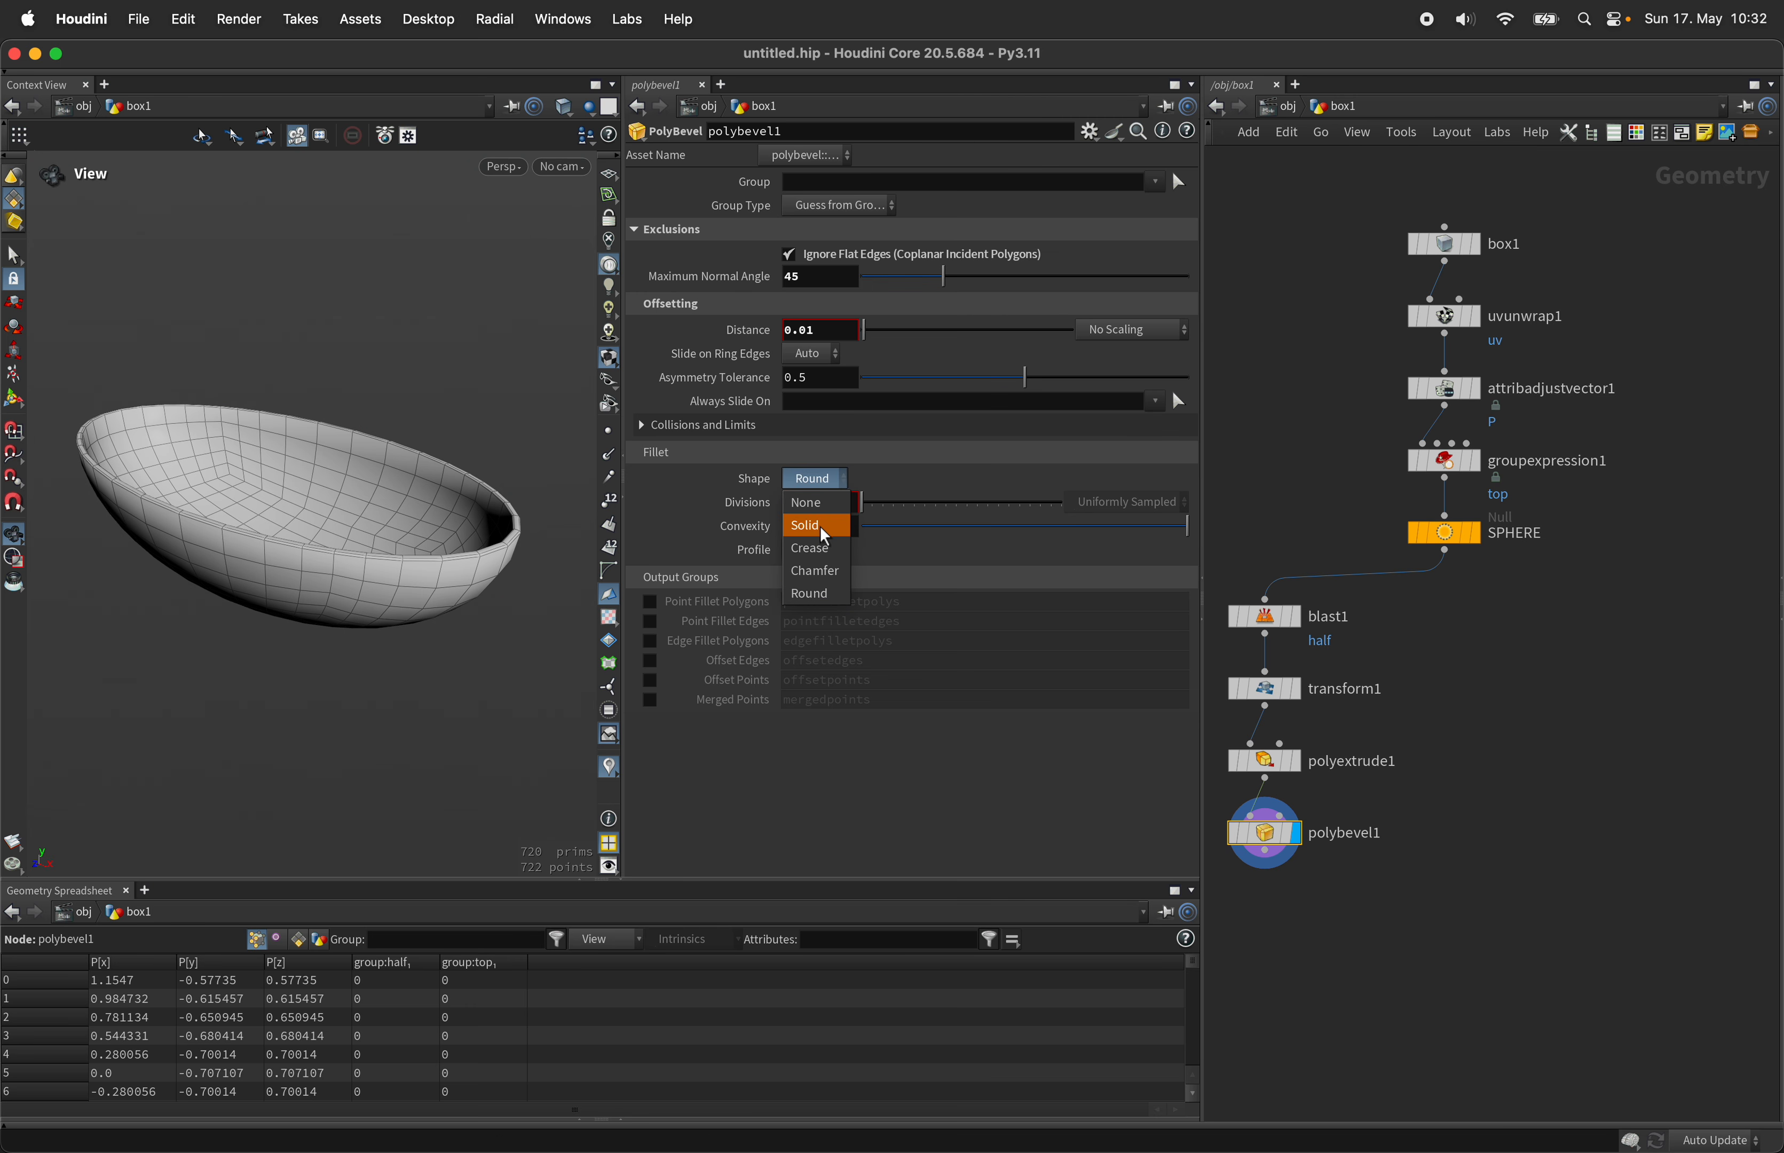
pyautogui.click(851, 514)
pyautogui.moveTo(863, 506); pyautogui.dragTo(872, 506)
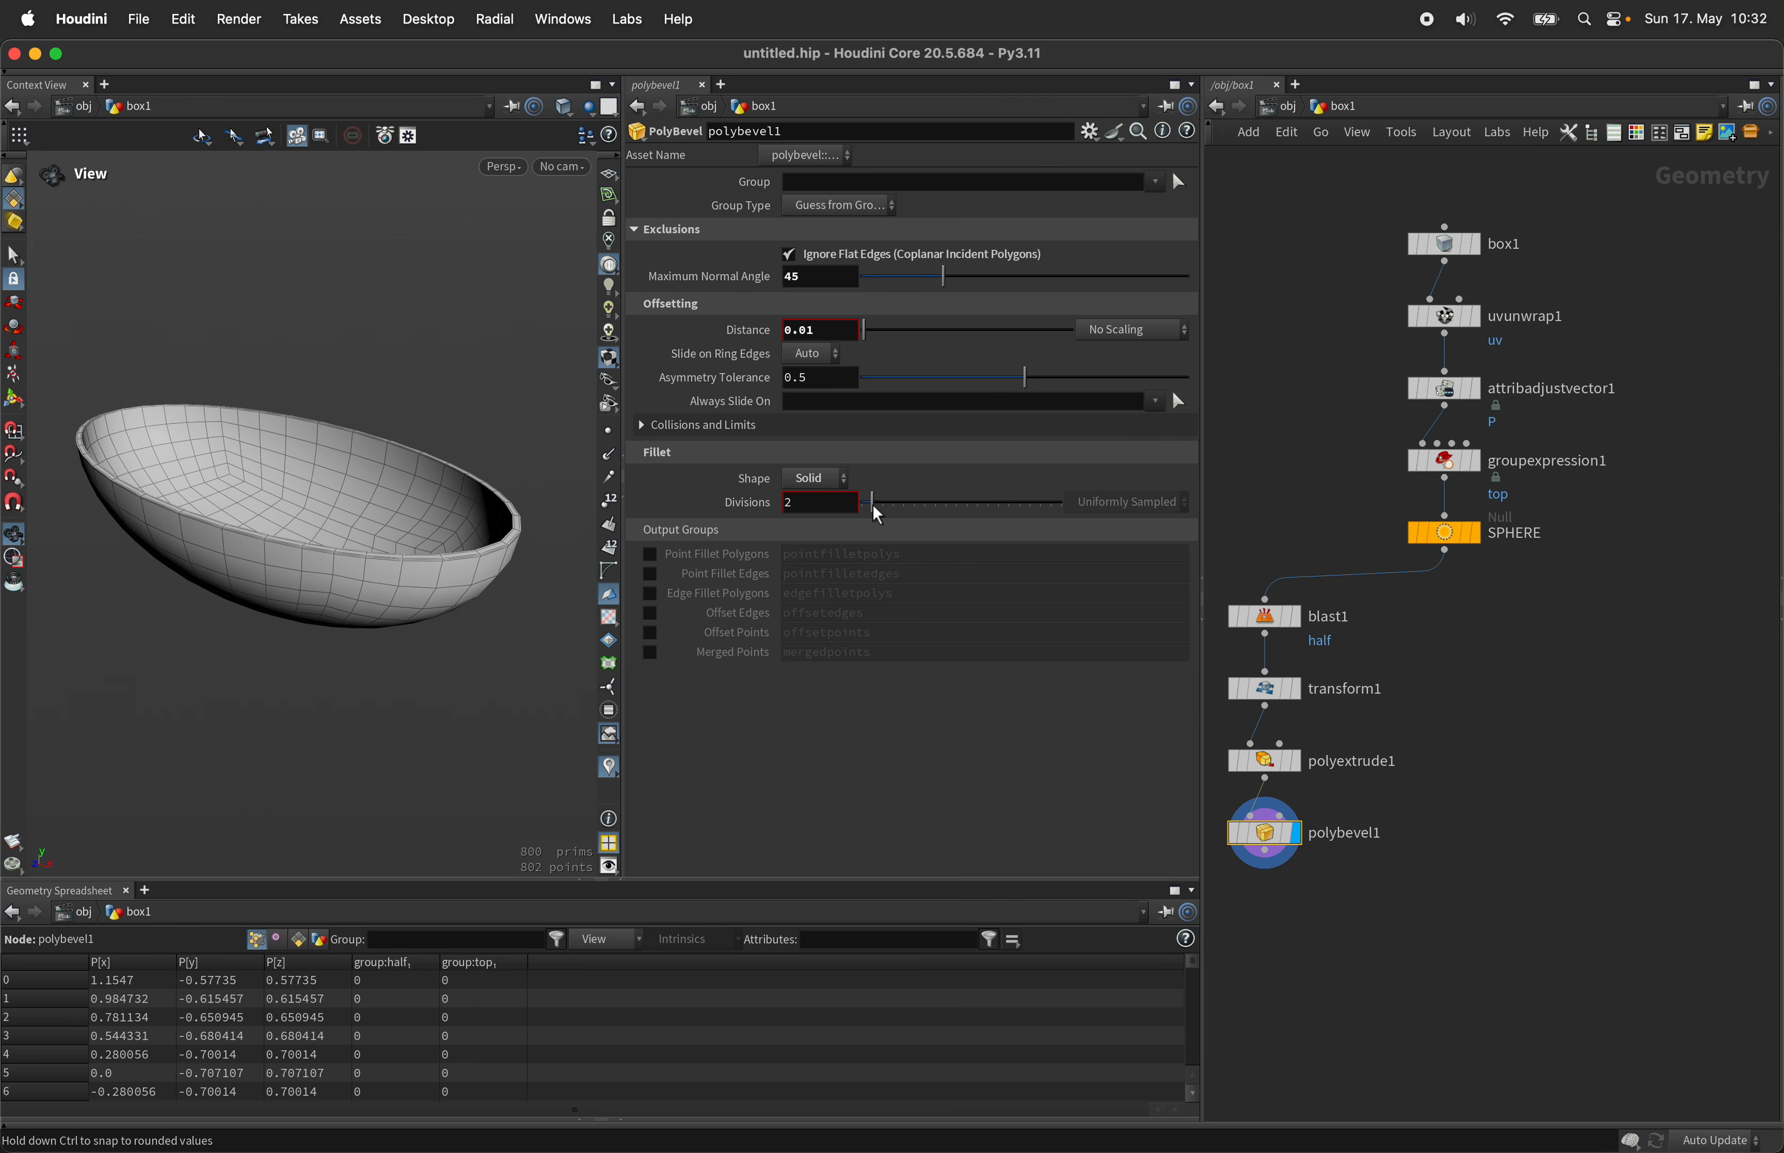
pyautogui.moveTo(442, 579); pyautogui.dragTo(719, 494, button='right')
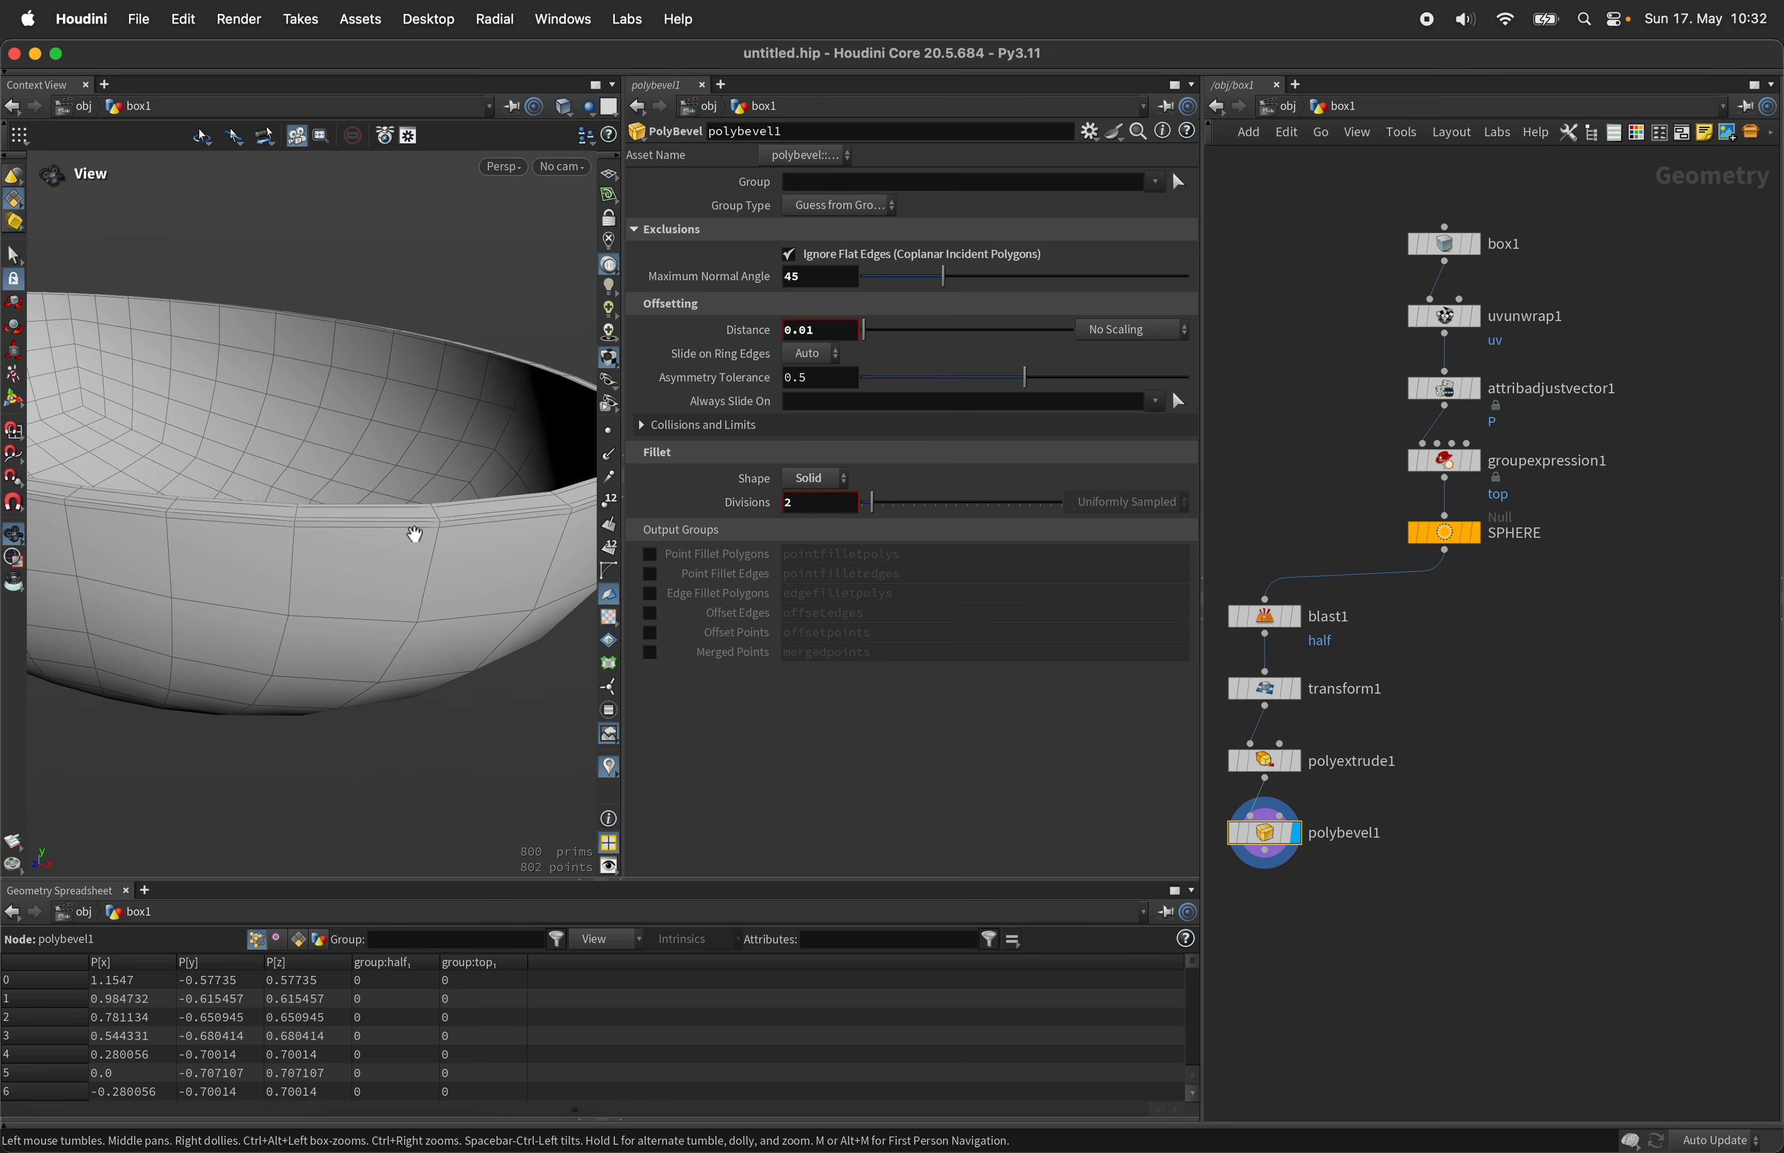
# Step: Inspect the bevelled bowl from several angles and check its UV layout with the UV texture display
pyautogui.moveTo(410, 524); pyautogui.dragTo(370, 522)
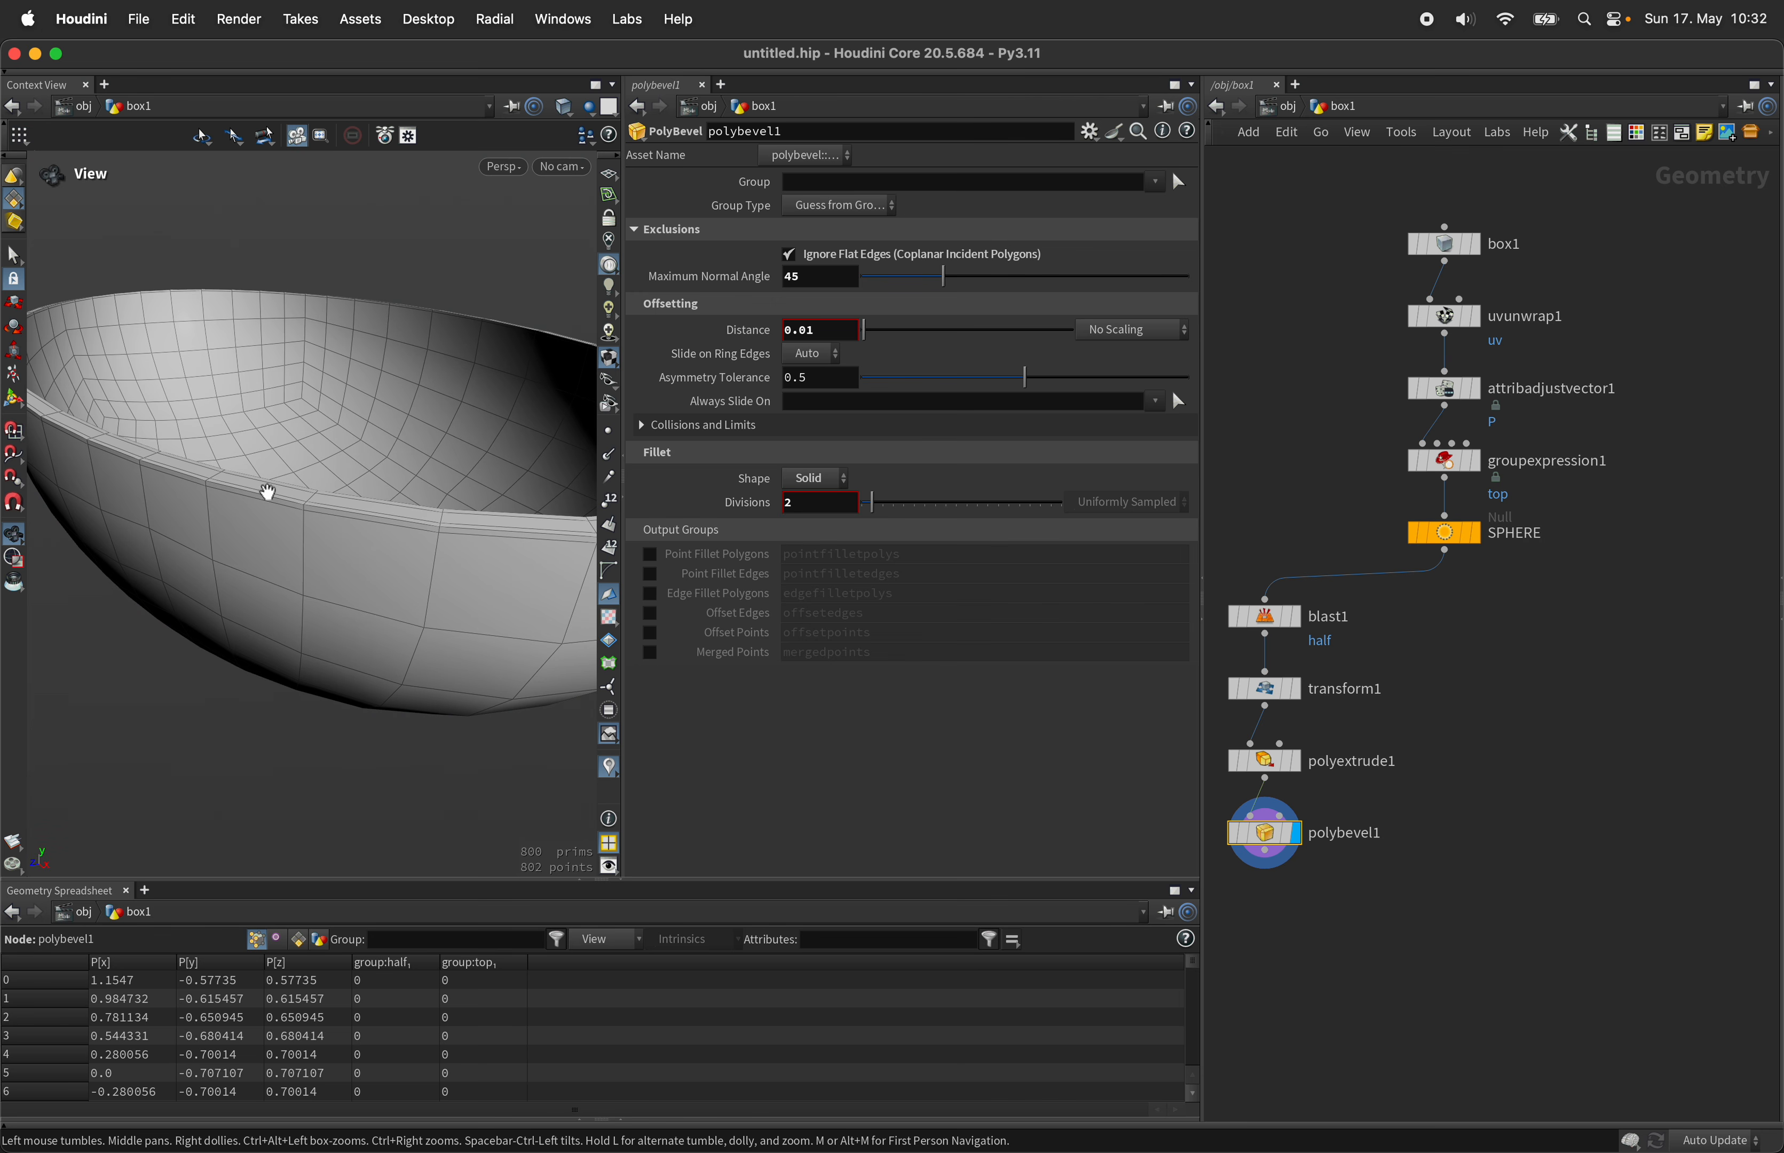
pyautogui.moveTo(330, 531)
pyautogui.mouseDown(button='right')
pyautogui.moveTo(109, 628)
pyautogui.moveTo(218, 576)
pyautogui.mouseUp(button='right')
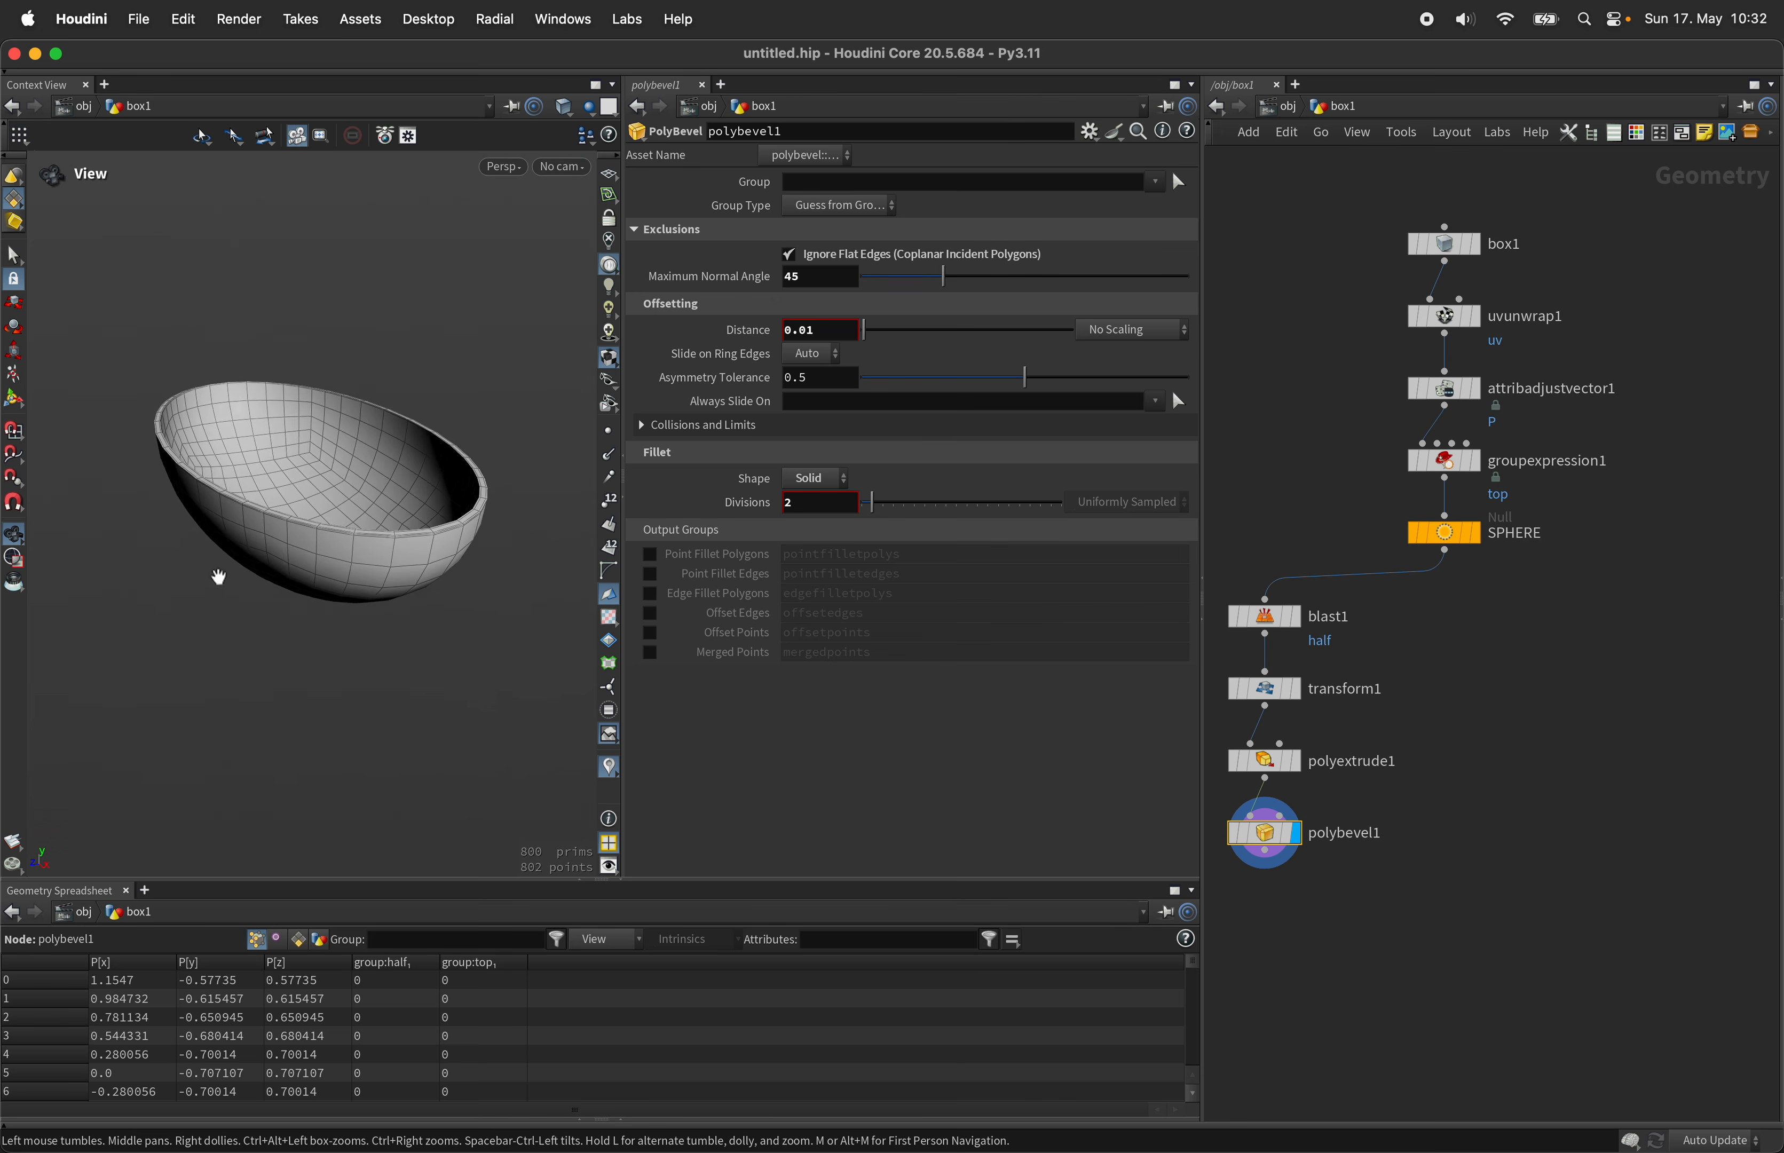
pyautogui.moveTo(218, 576); pyautogui.dragTo(322, 542)
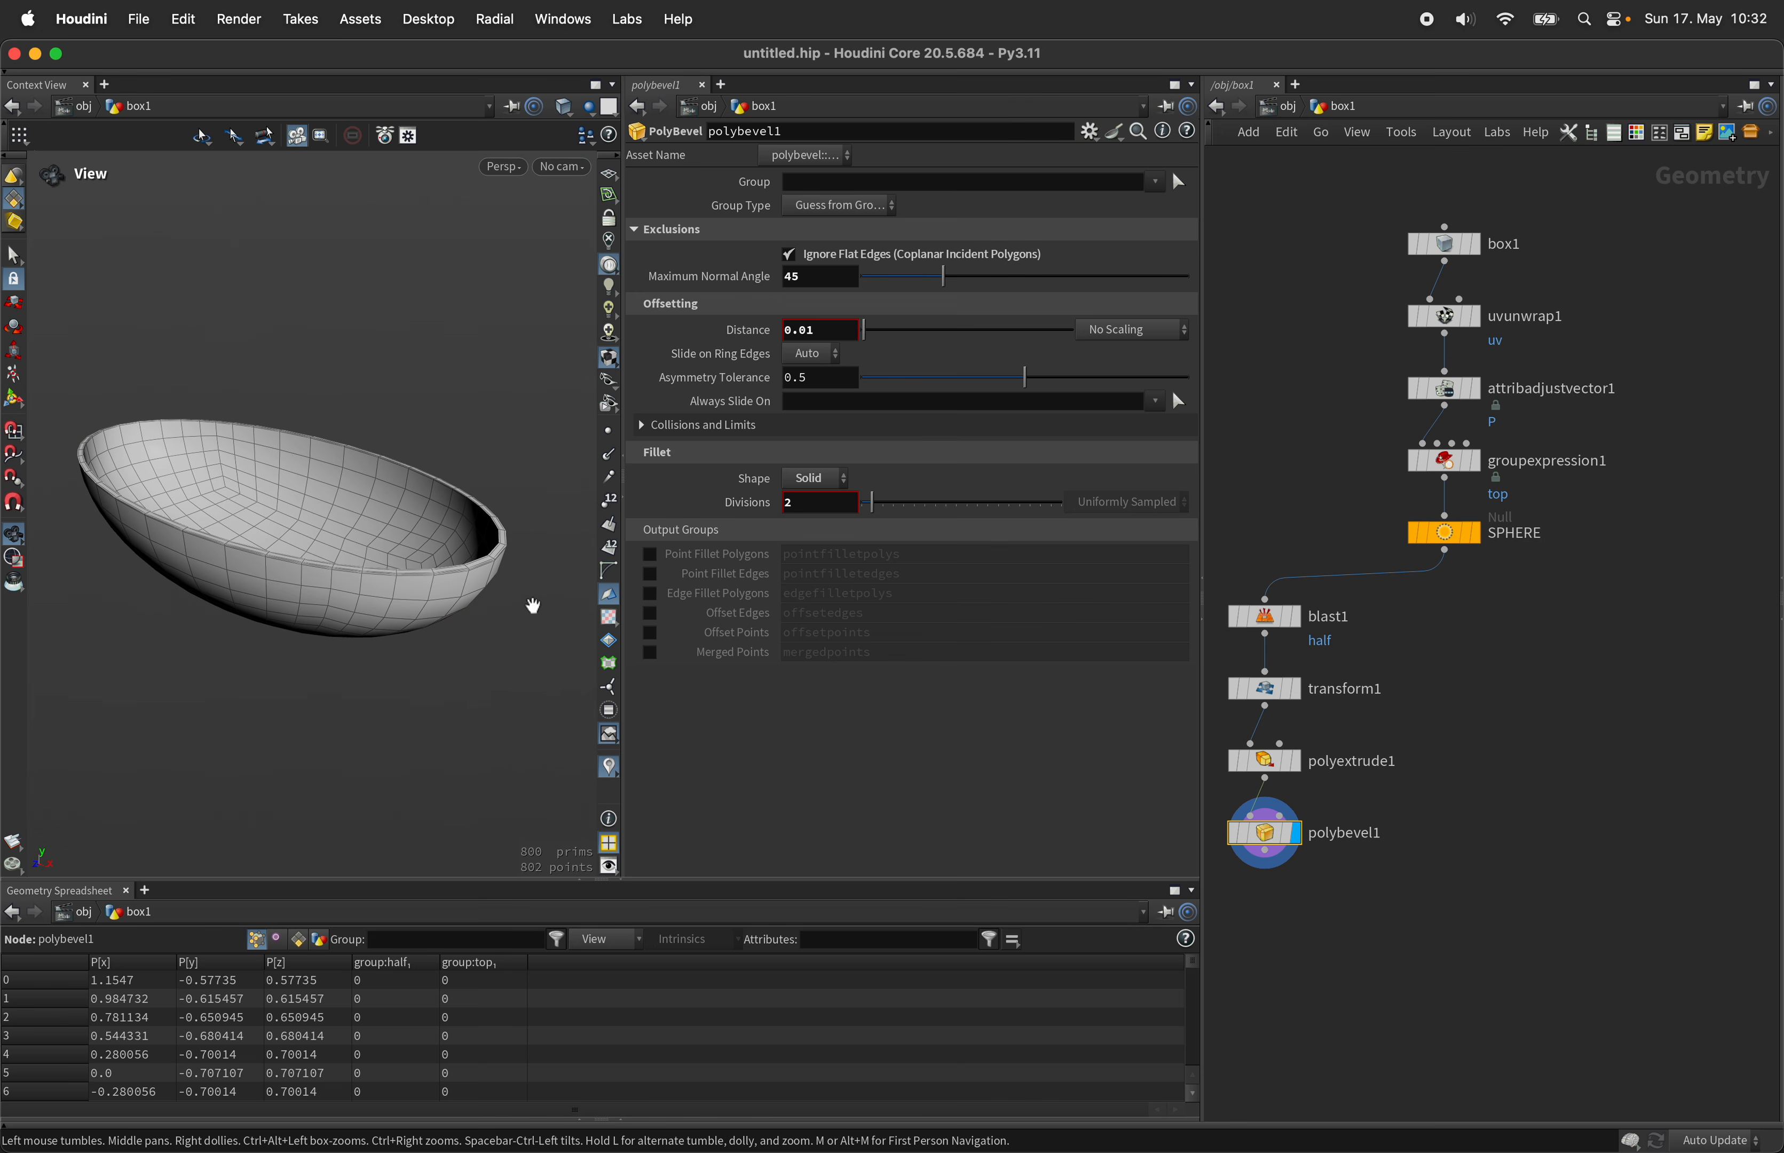
pyautogui.click(609, 620)
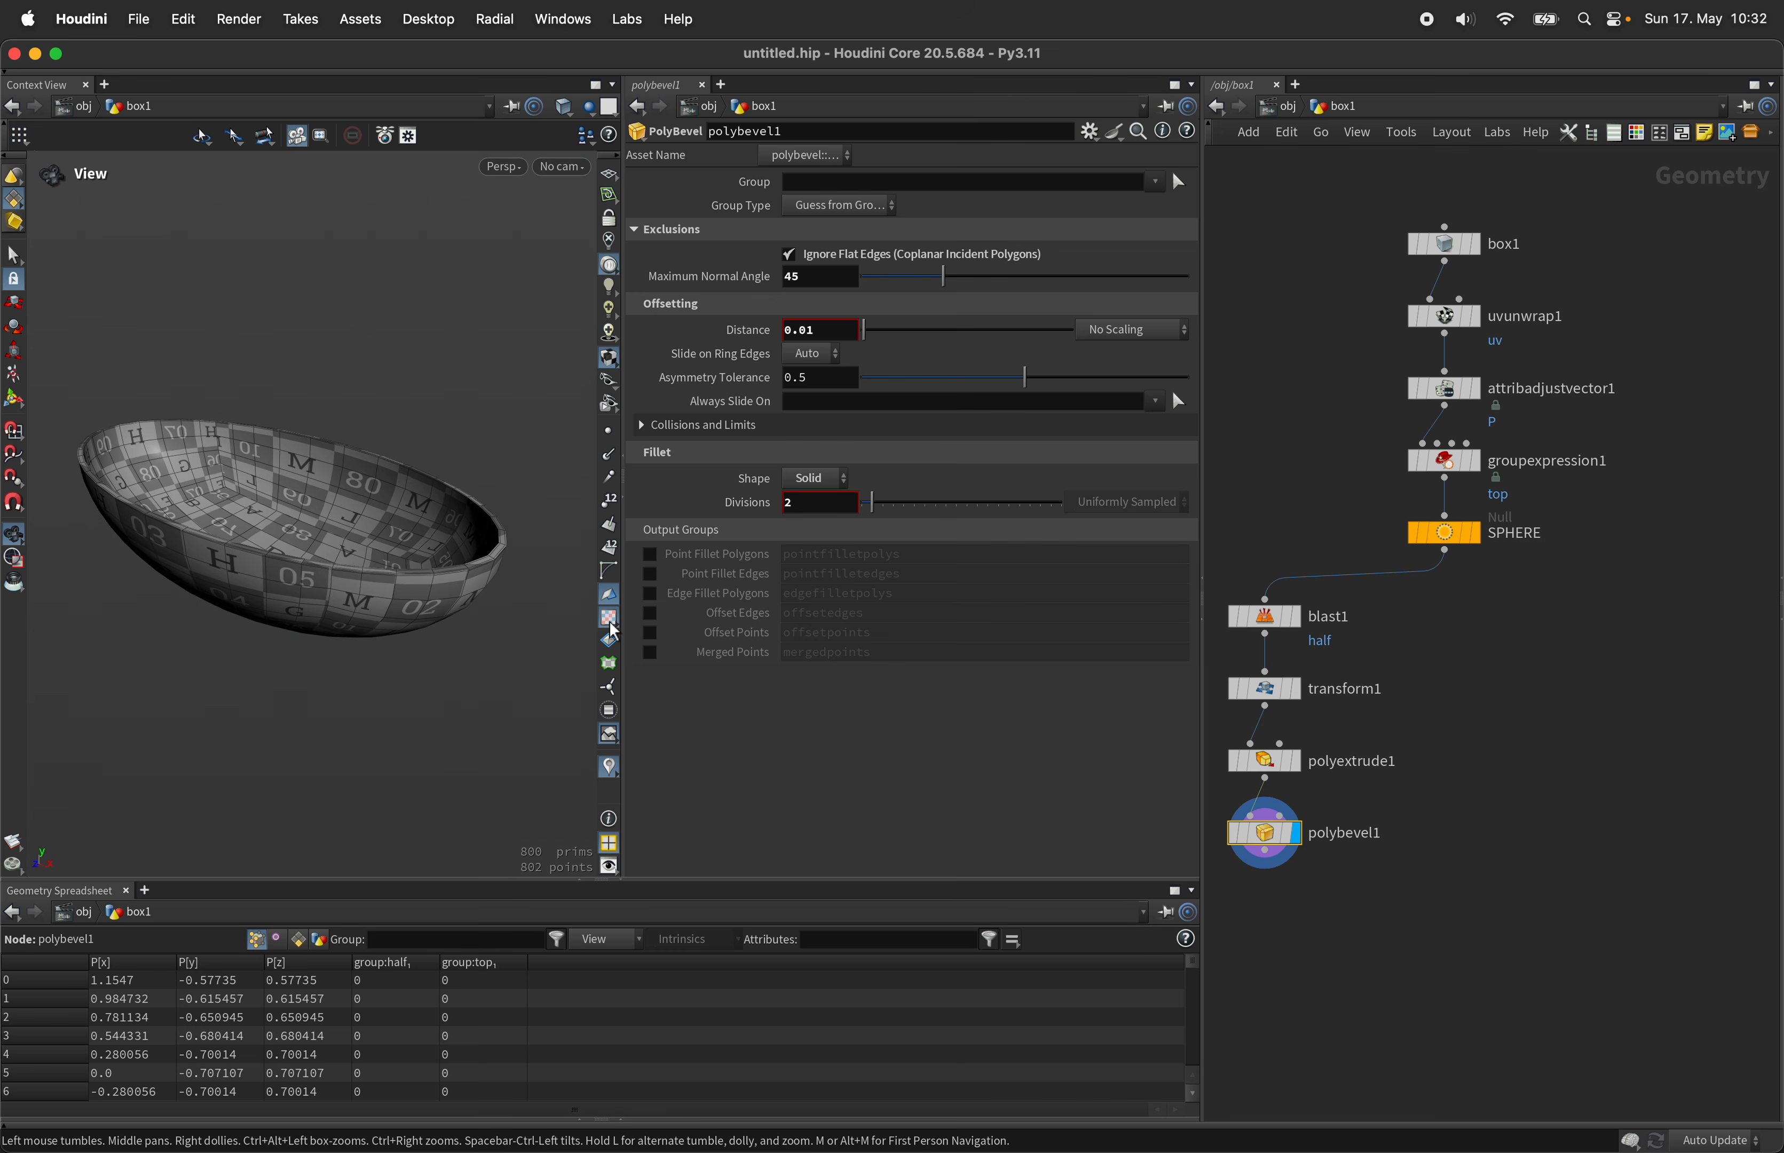
pyautogui.click(609, 619)
pyautogui.click(609, 619)
pyautogui.click(609, 619)
pyautogui.moveTo(390, 581); pyautogui.dragTo(418, 622)
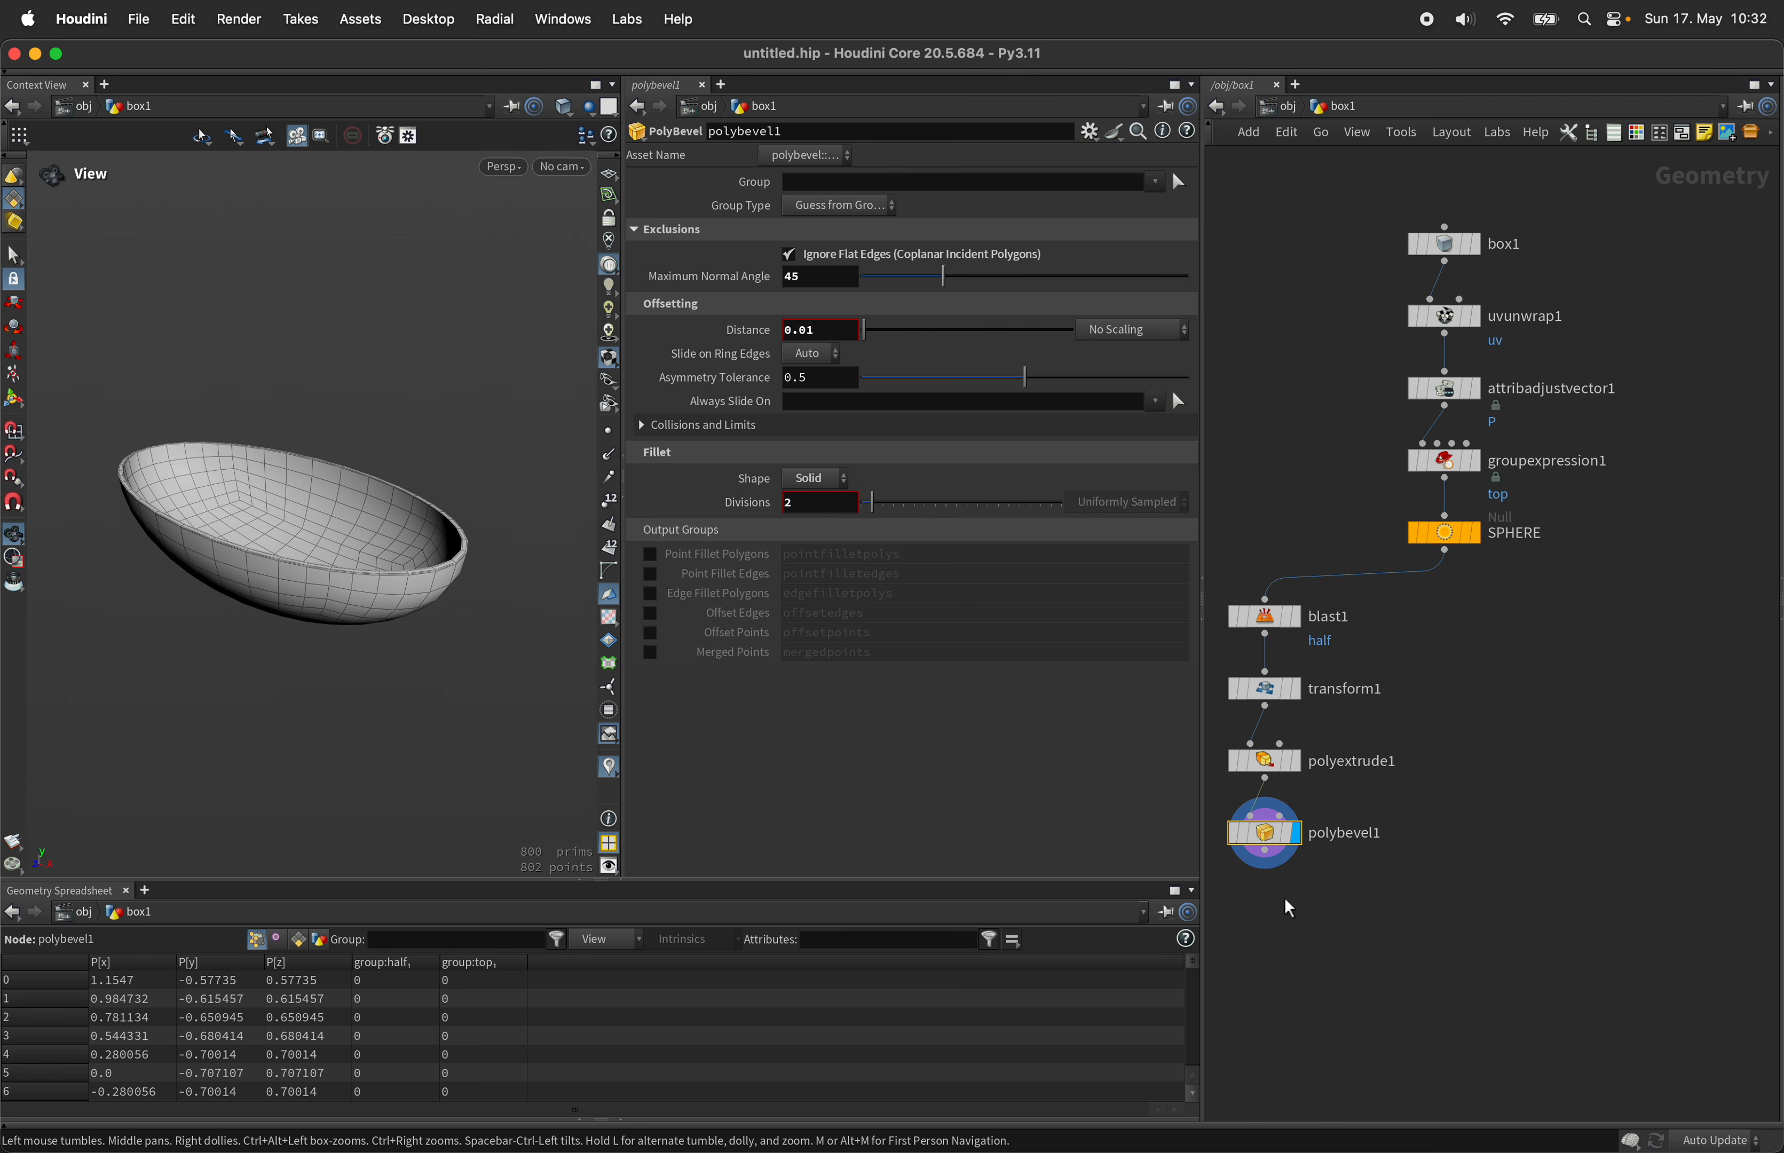
# Step: Append a Color node to the bevelled bowl and set a pale blue with hue 210 and saturation 0.122
pyautogui.moveTo(1272, 843)
pyautogui.press('Tab')
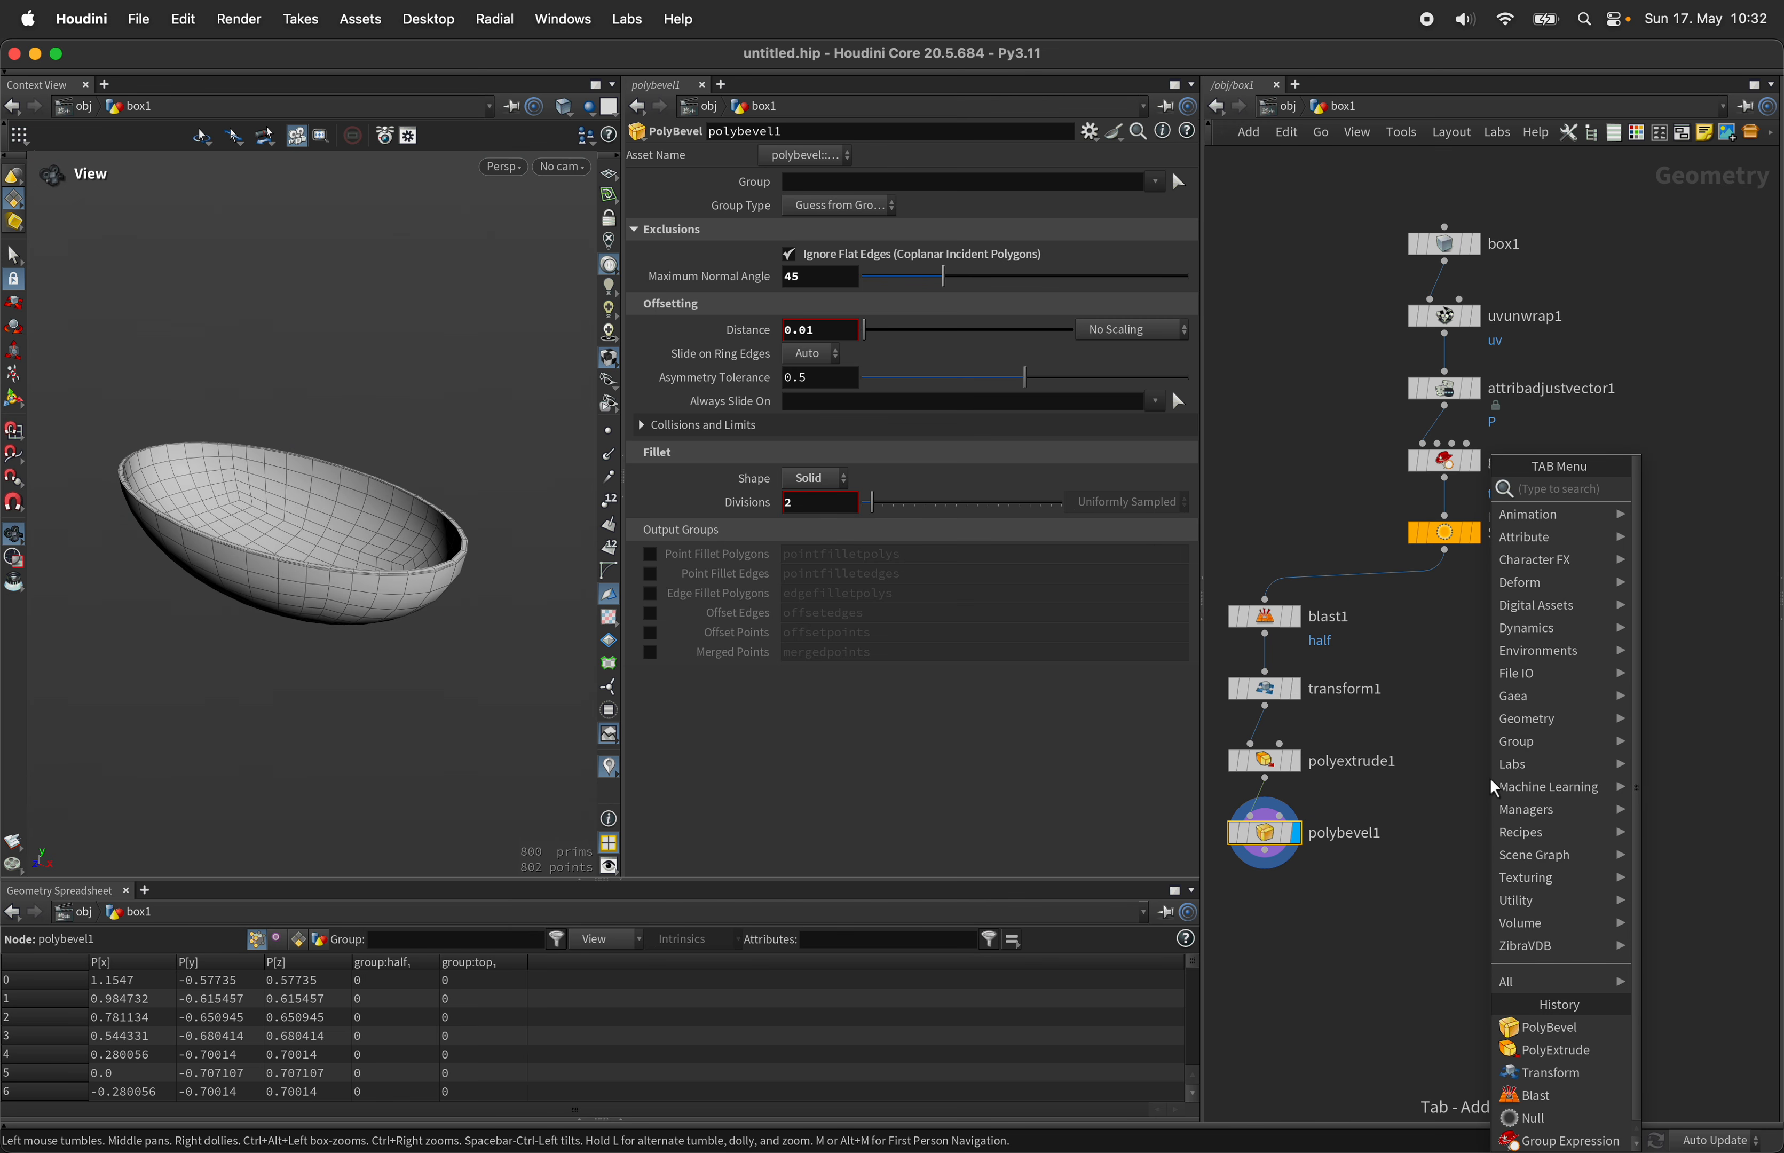
pyautogui.write('color')
pyautogui.press('Return')
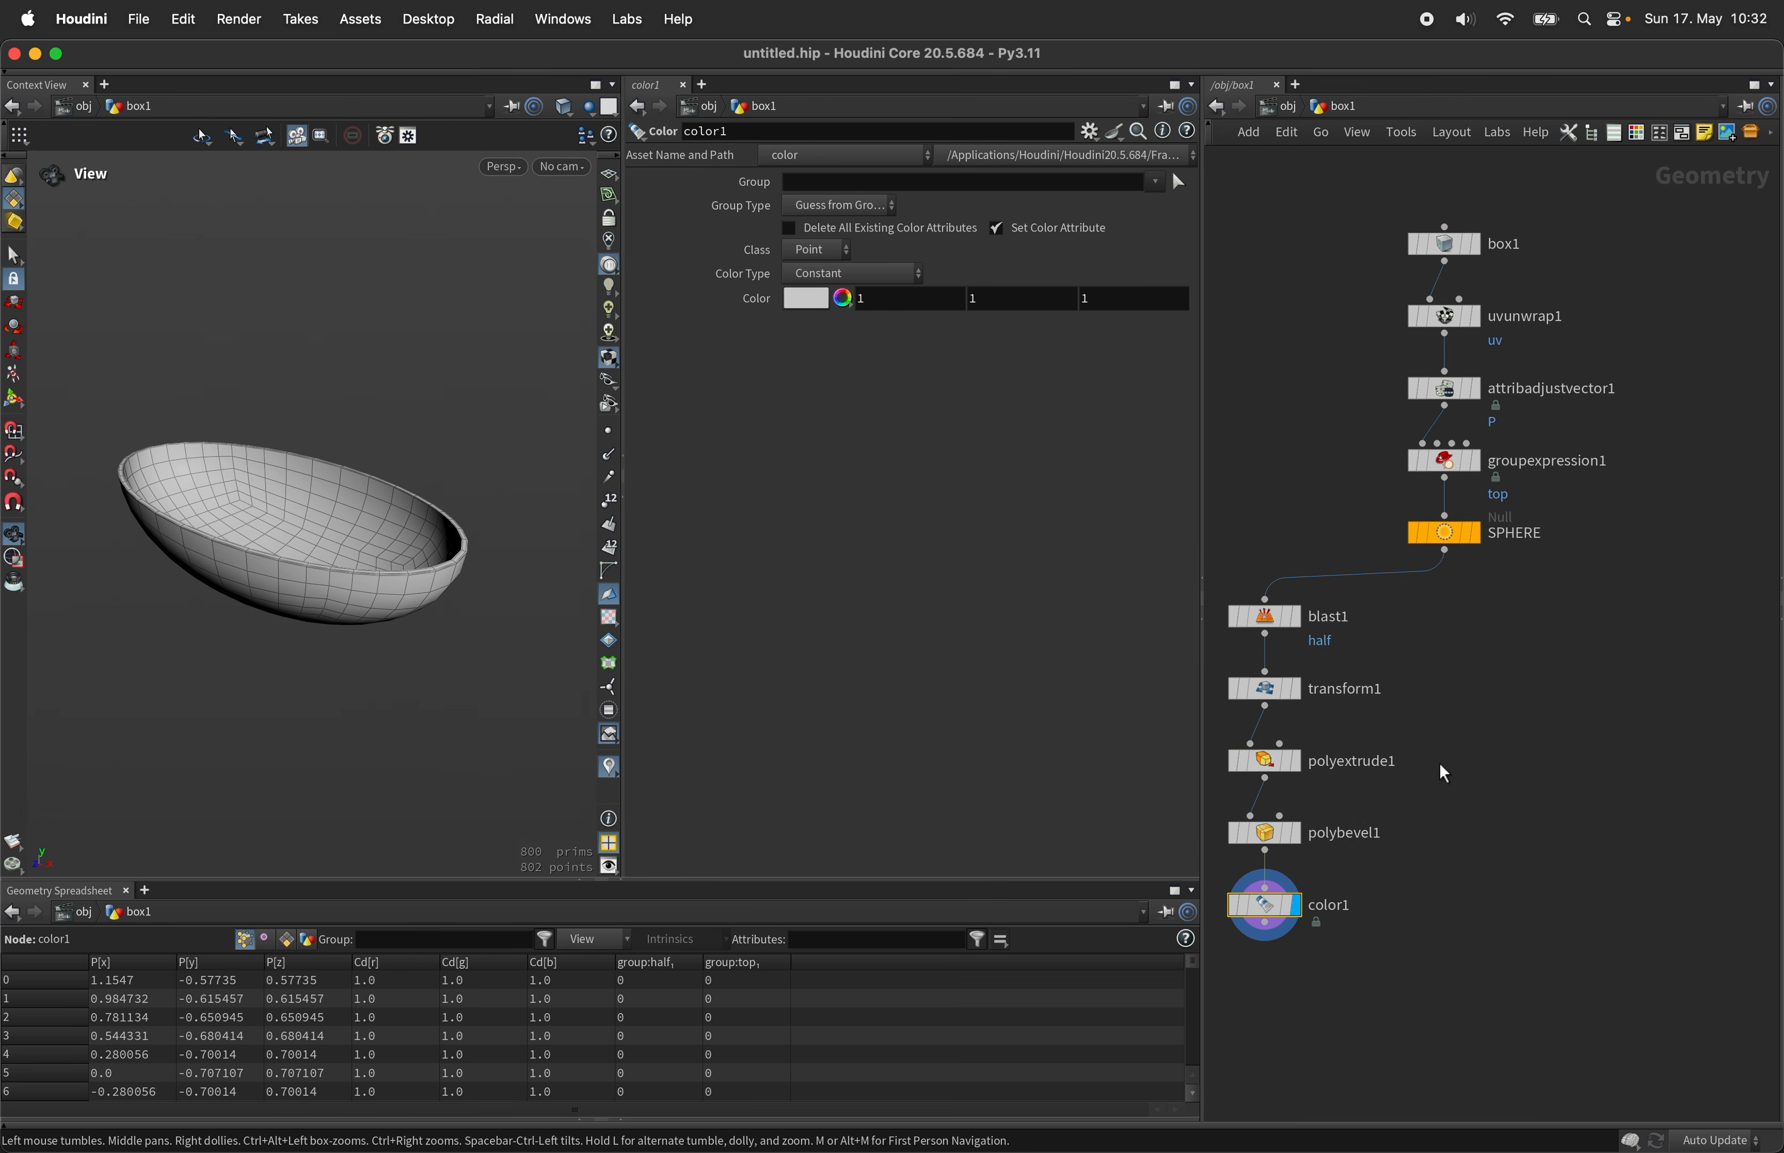
pyautogui.click(842, 302)
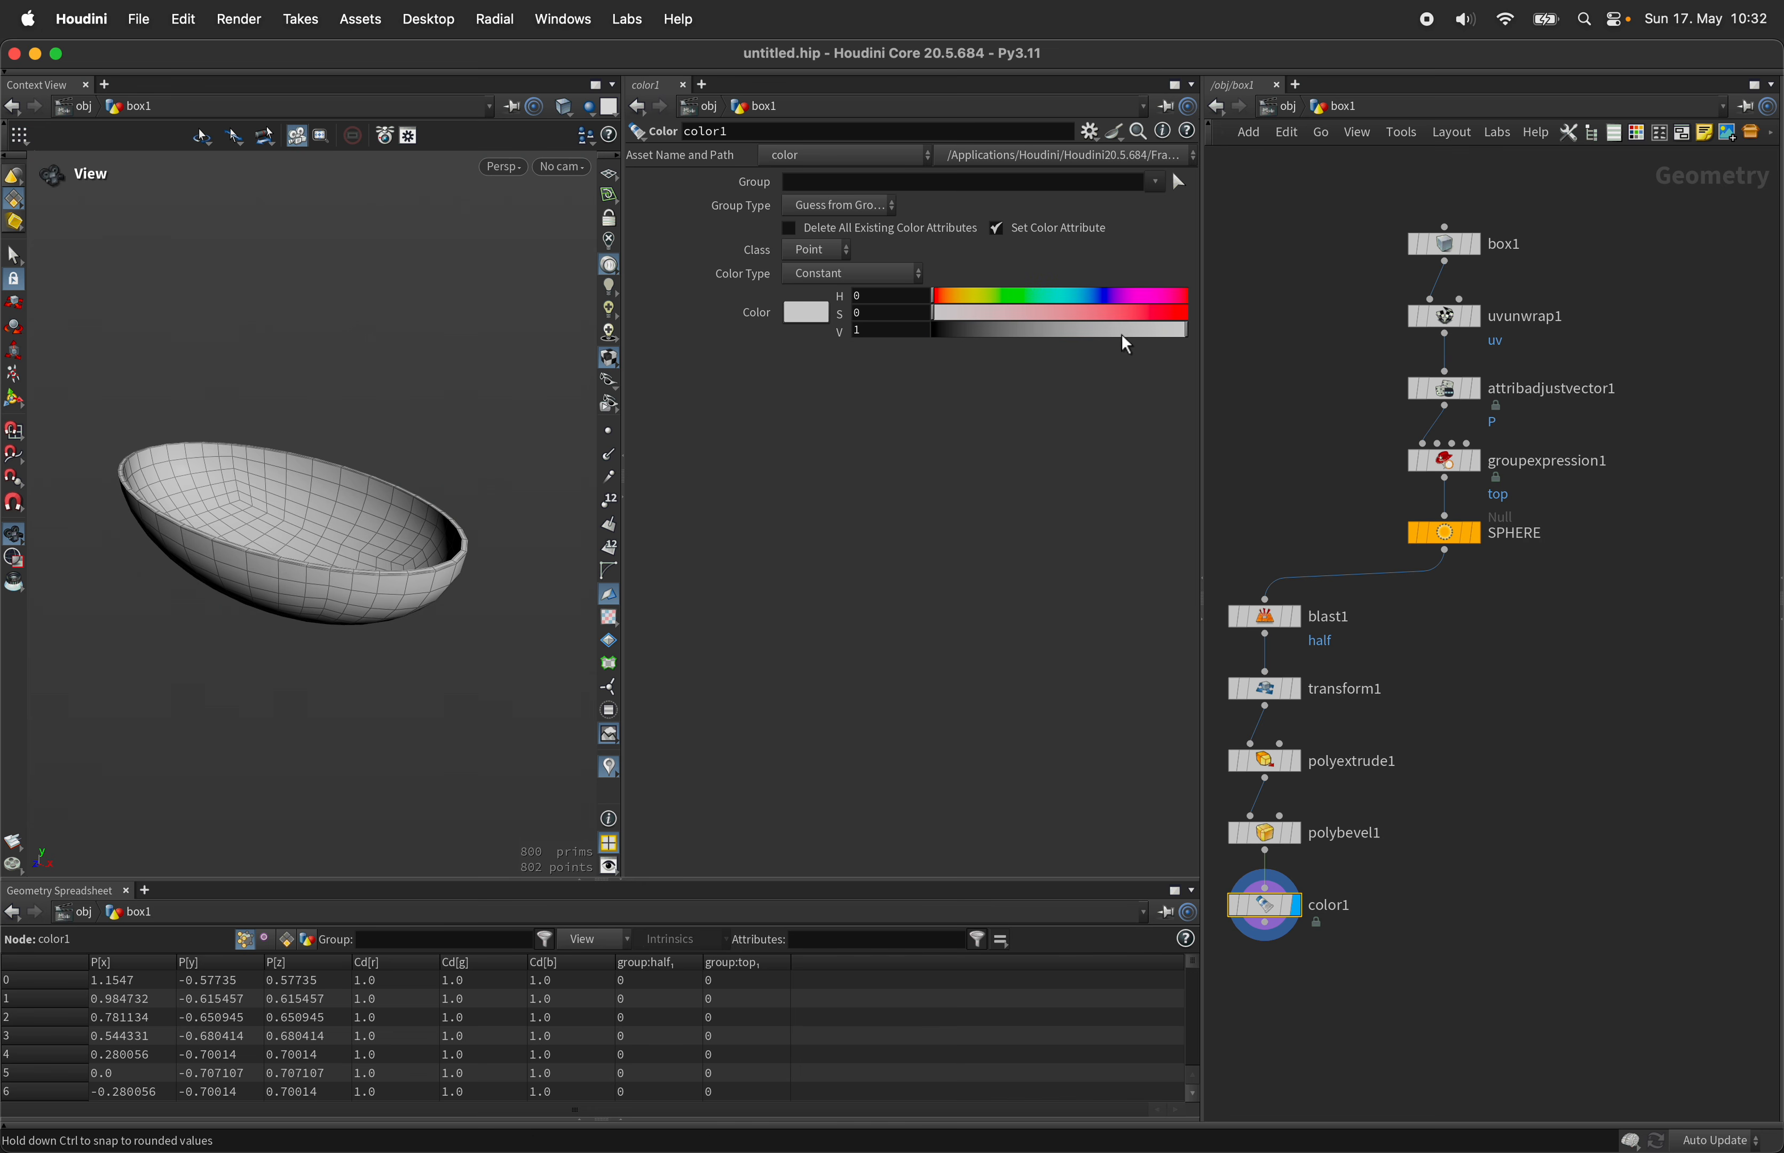
pyautogui.moveTo(963, 311); pyautogui.dragTo(978, 312)
pyautogui.click(1081, 295)
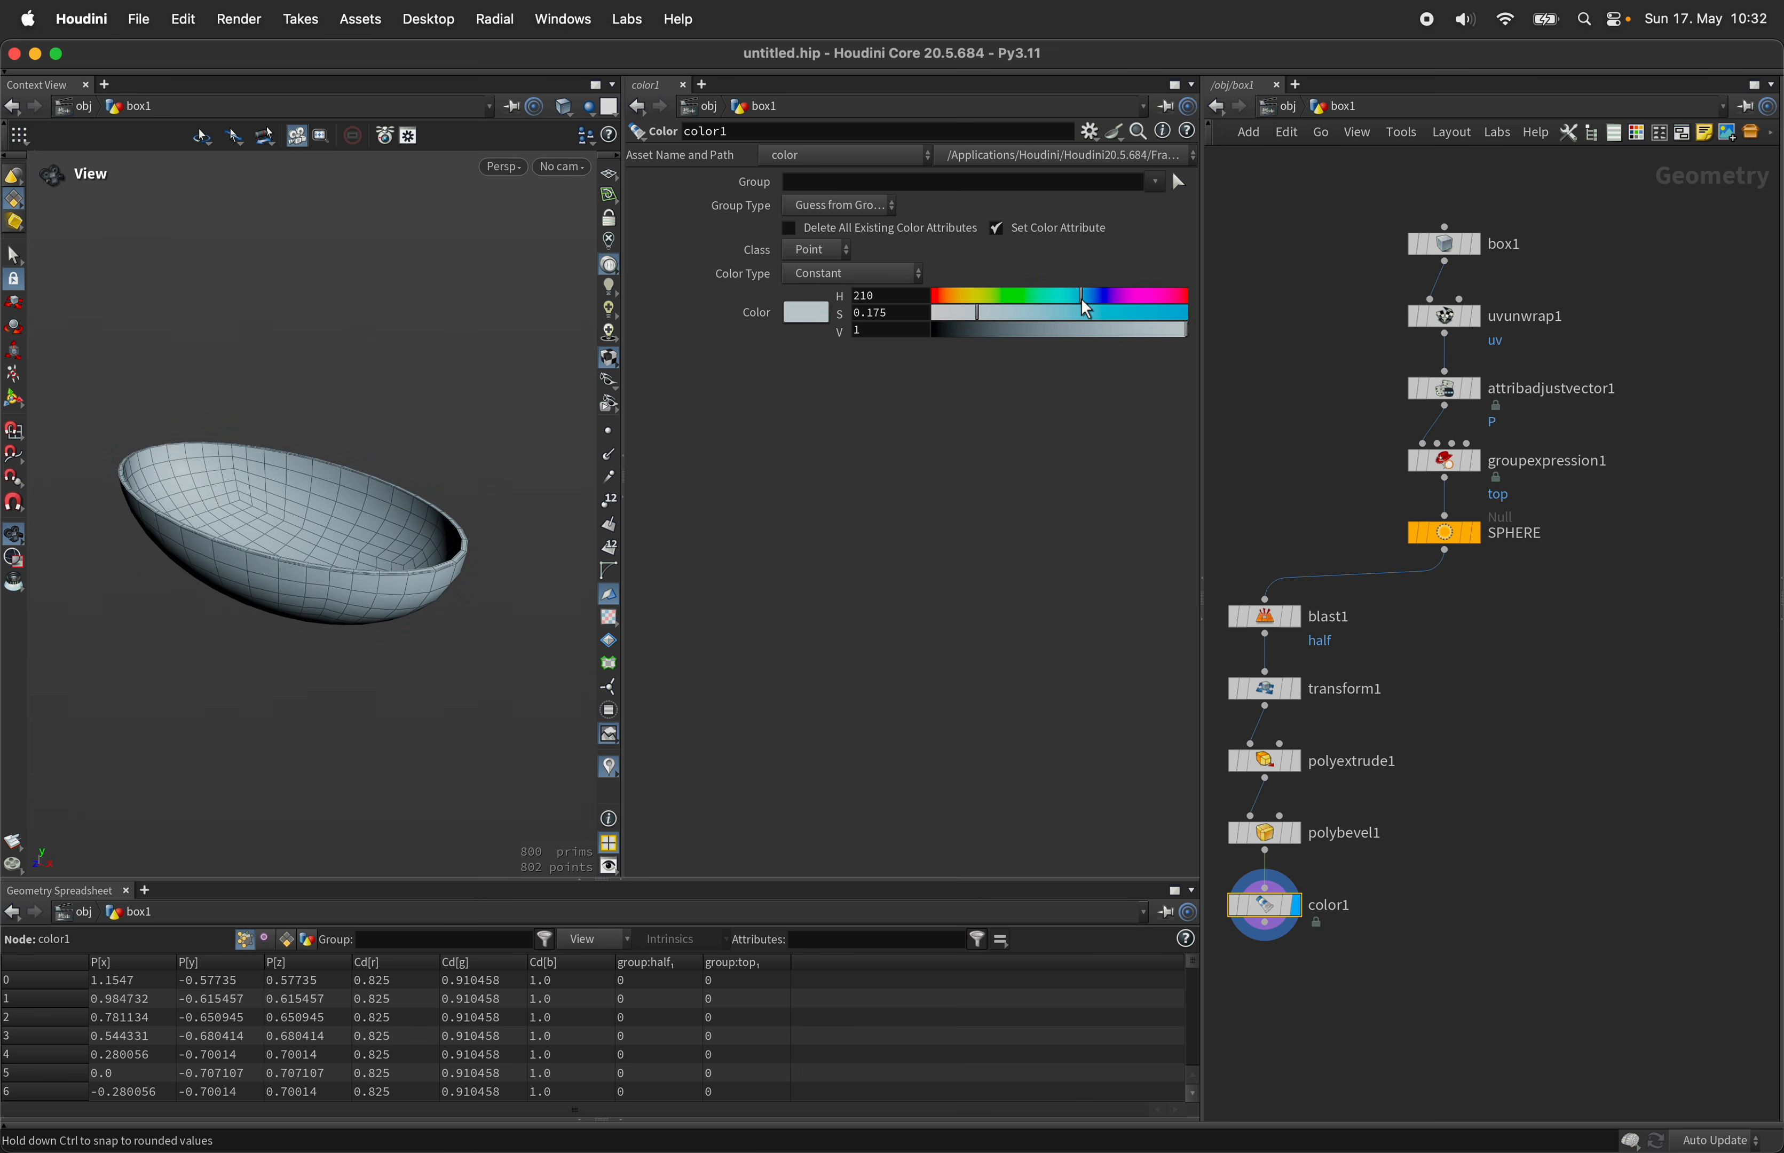
pyautogui.click(964, 313)
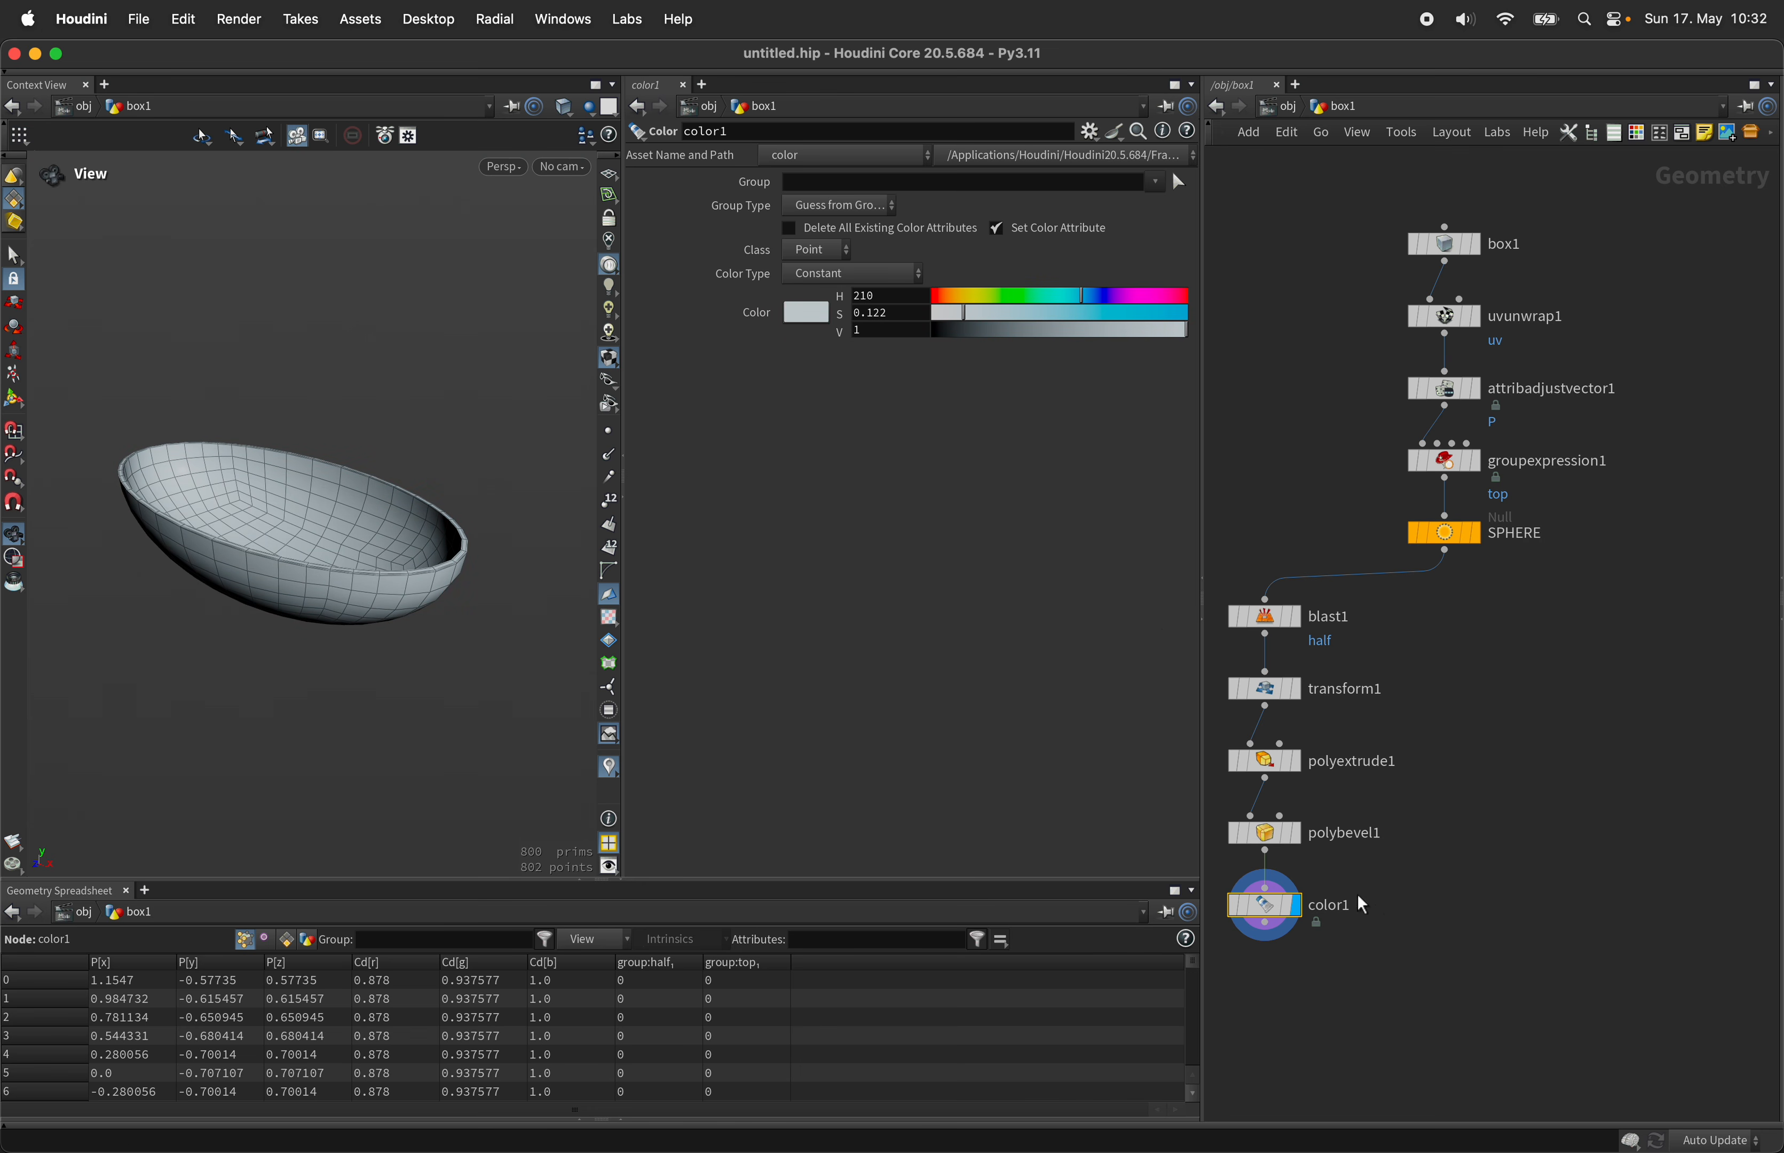
# Step: Append a Name node after the Color node and rename it bowl
pyautogui.press('Tab')
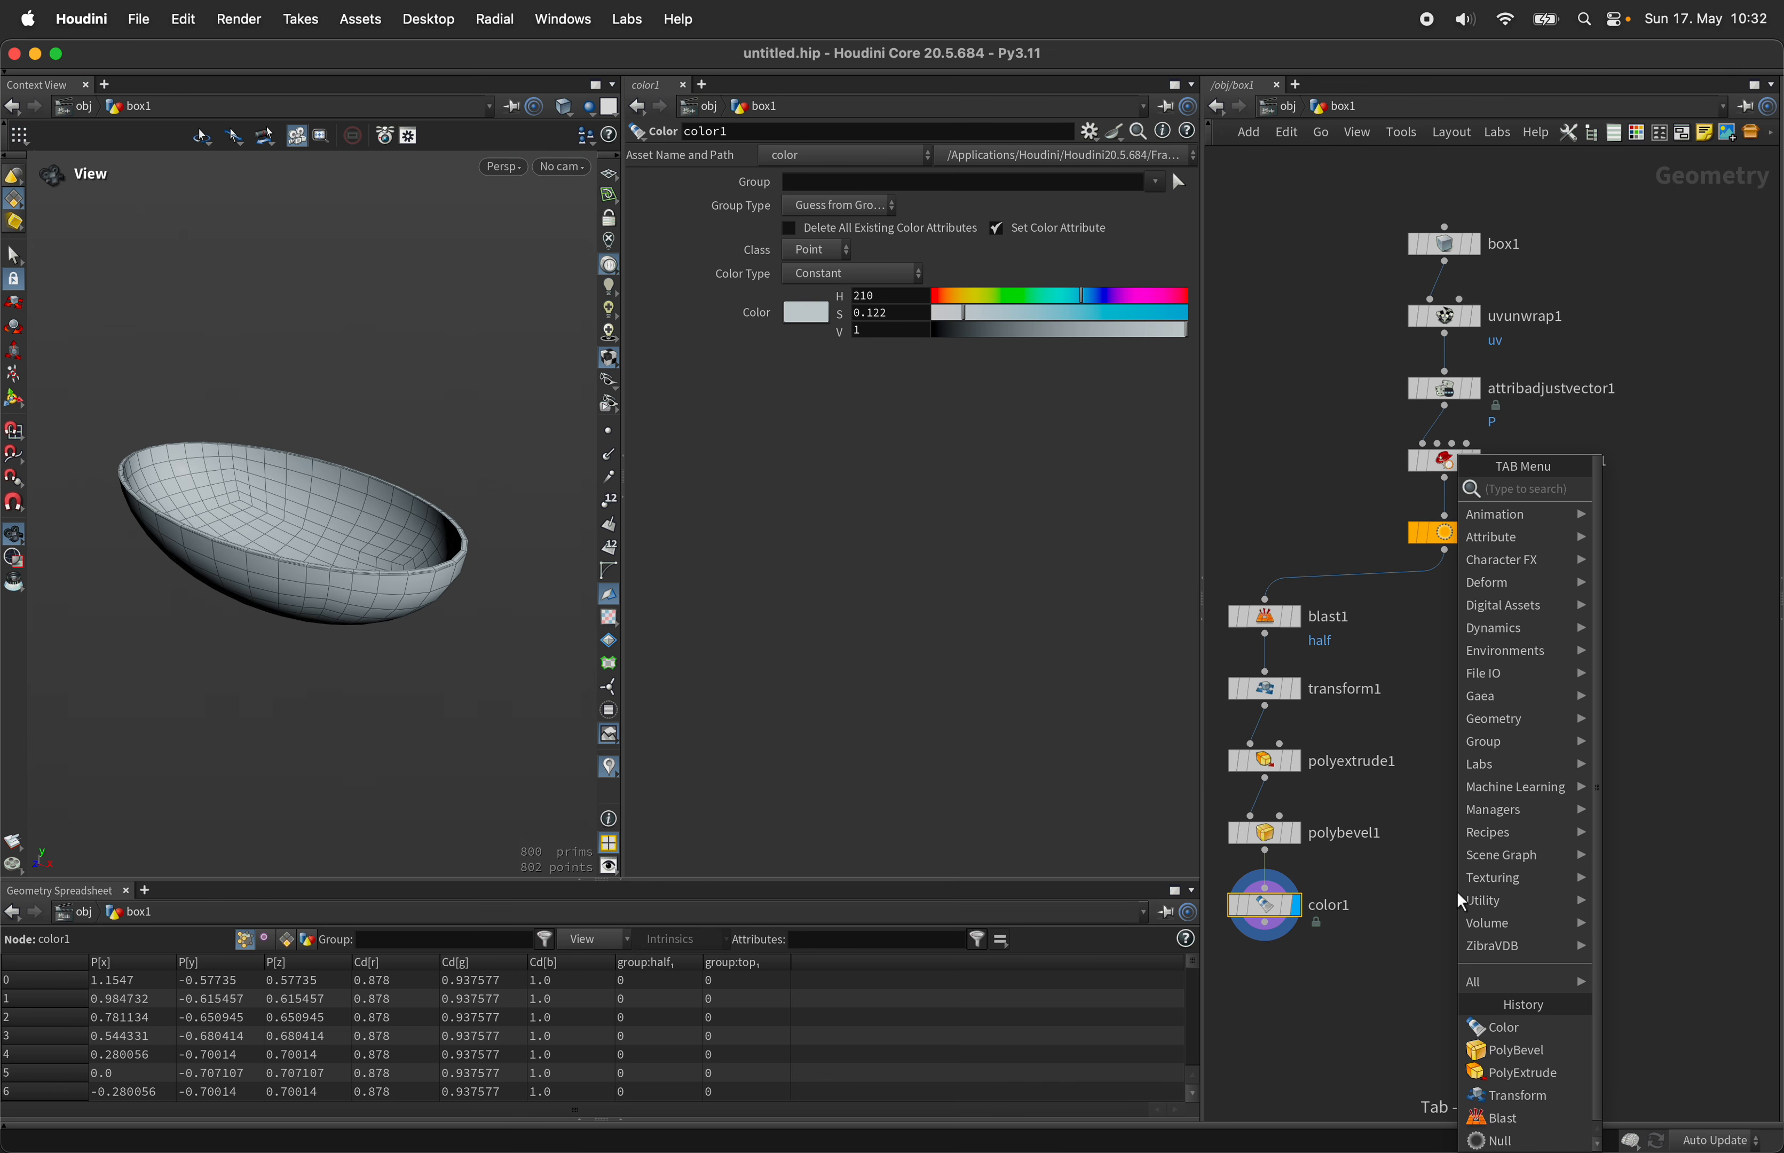
pyautogui.write('name')
pyautogui.press('Return')
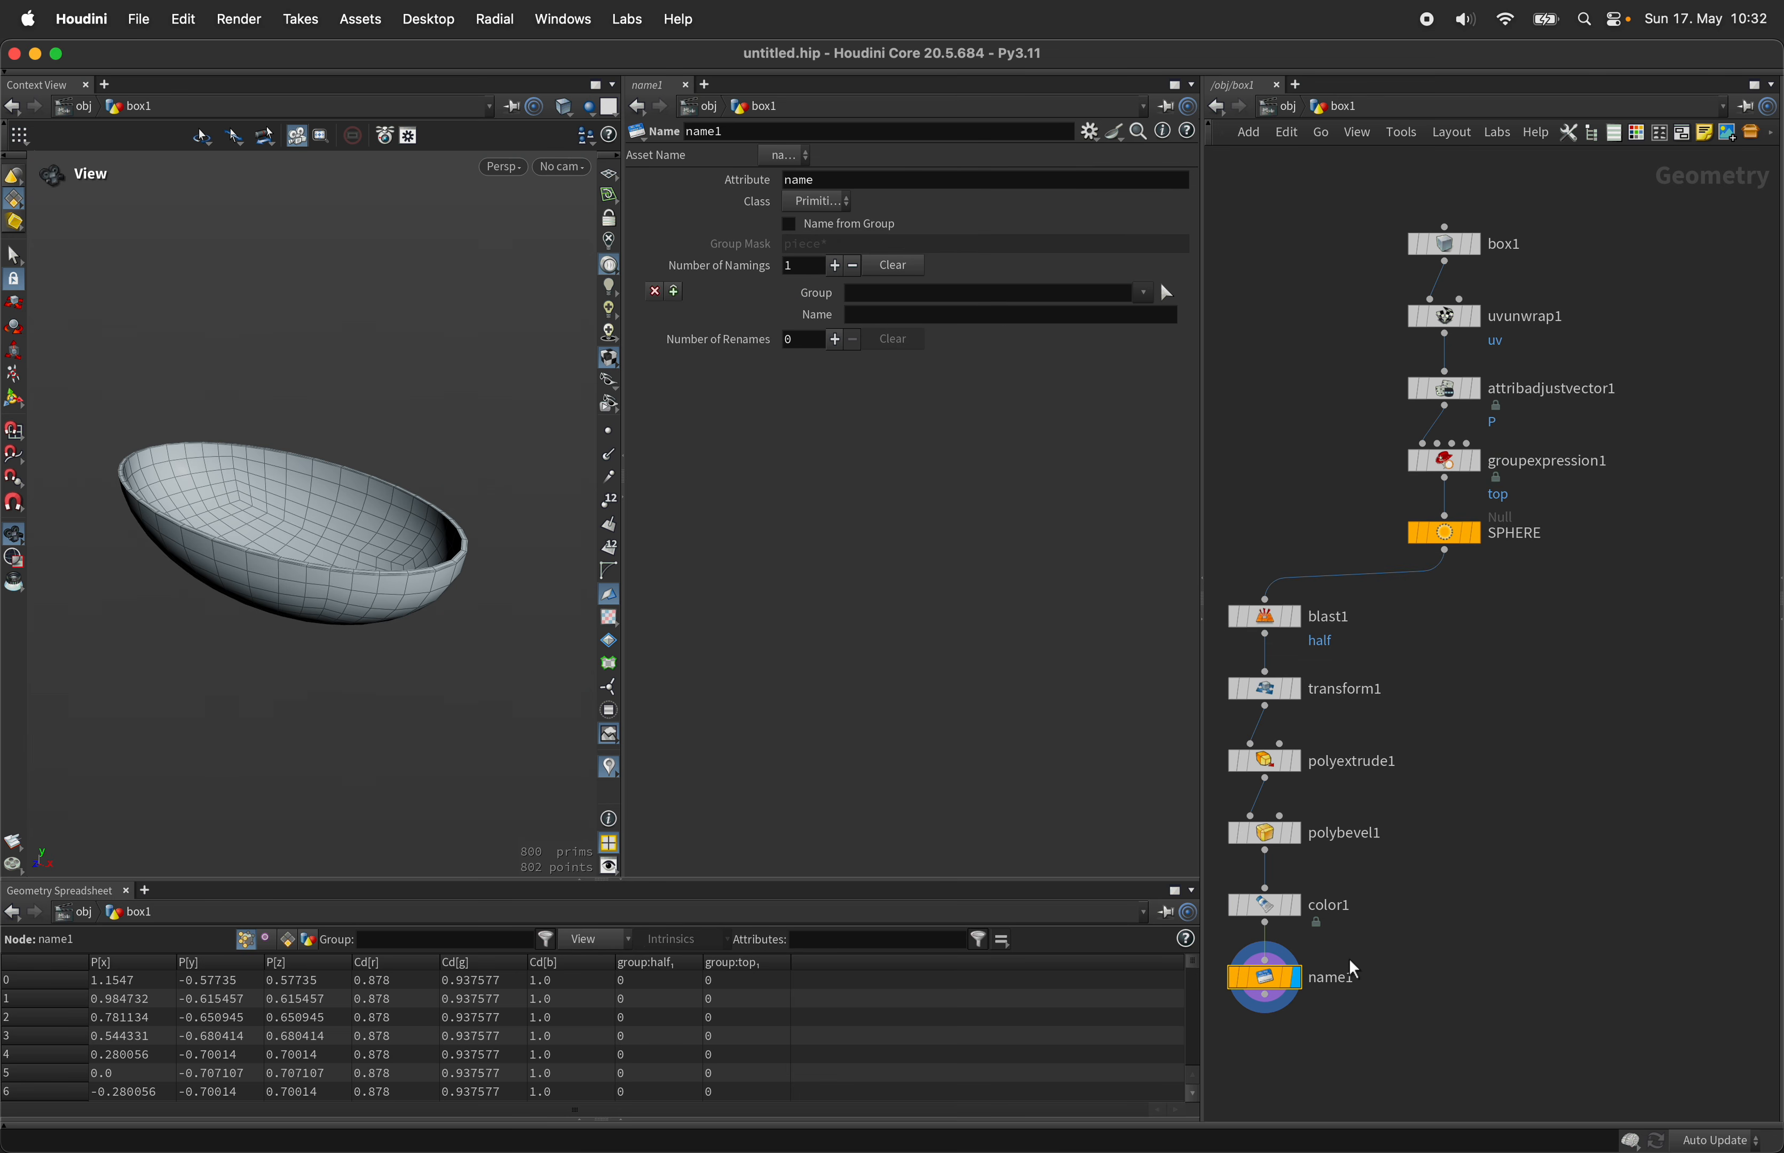
pyautogui.doubleClick(1342, 977)
pyautogui.write('bowl')
pyautogui.press('Return')
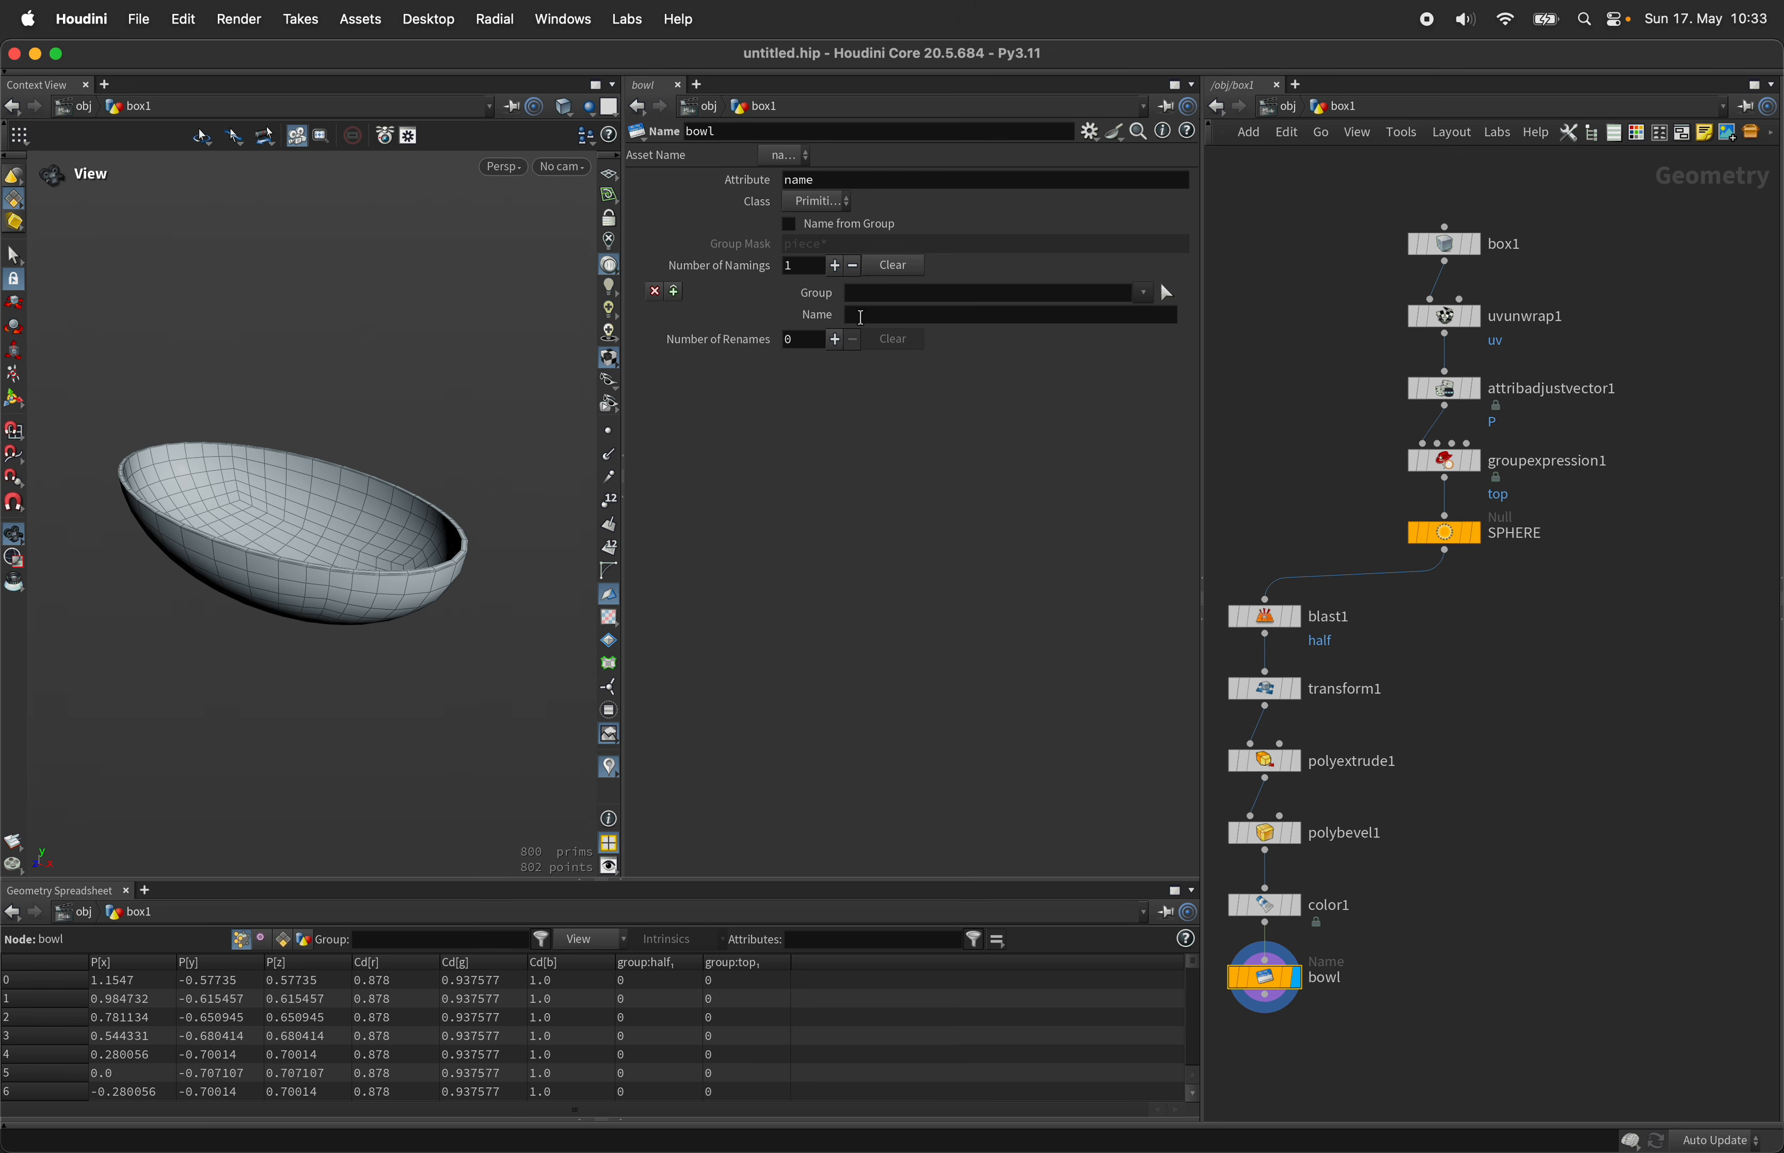
# Step: Set the naming value to $OS and check the name attribute on the primitives in the spreadsheet
pyautogui.click(861, 317)
pyautogui.write('$OS')
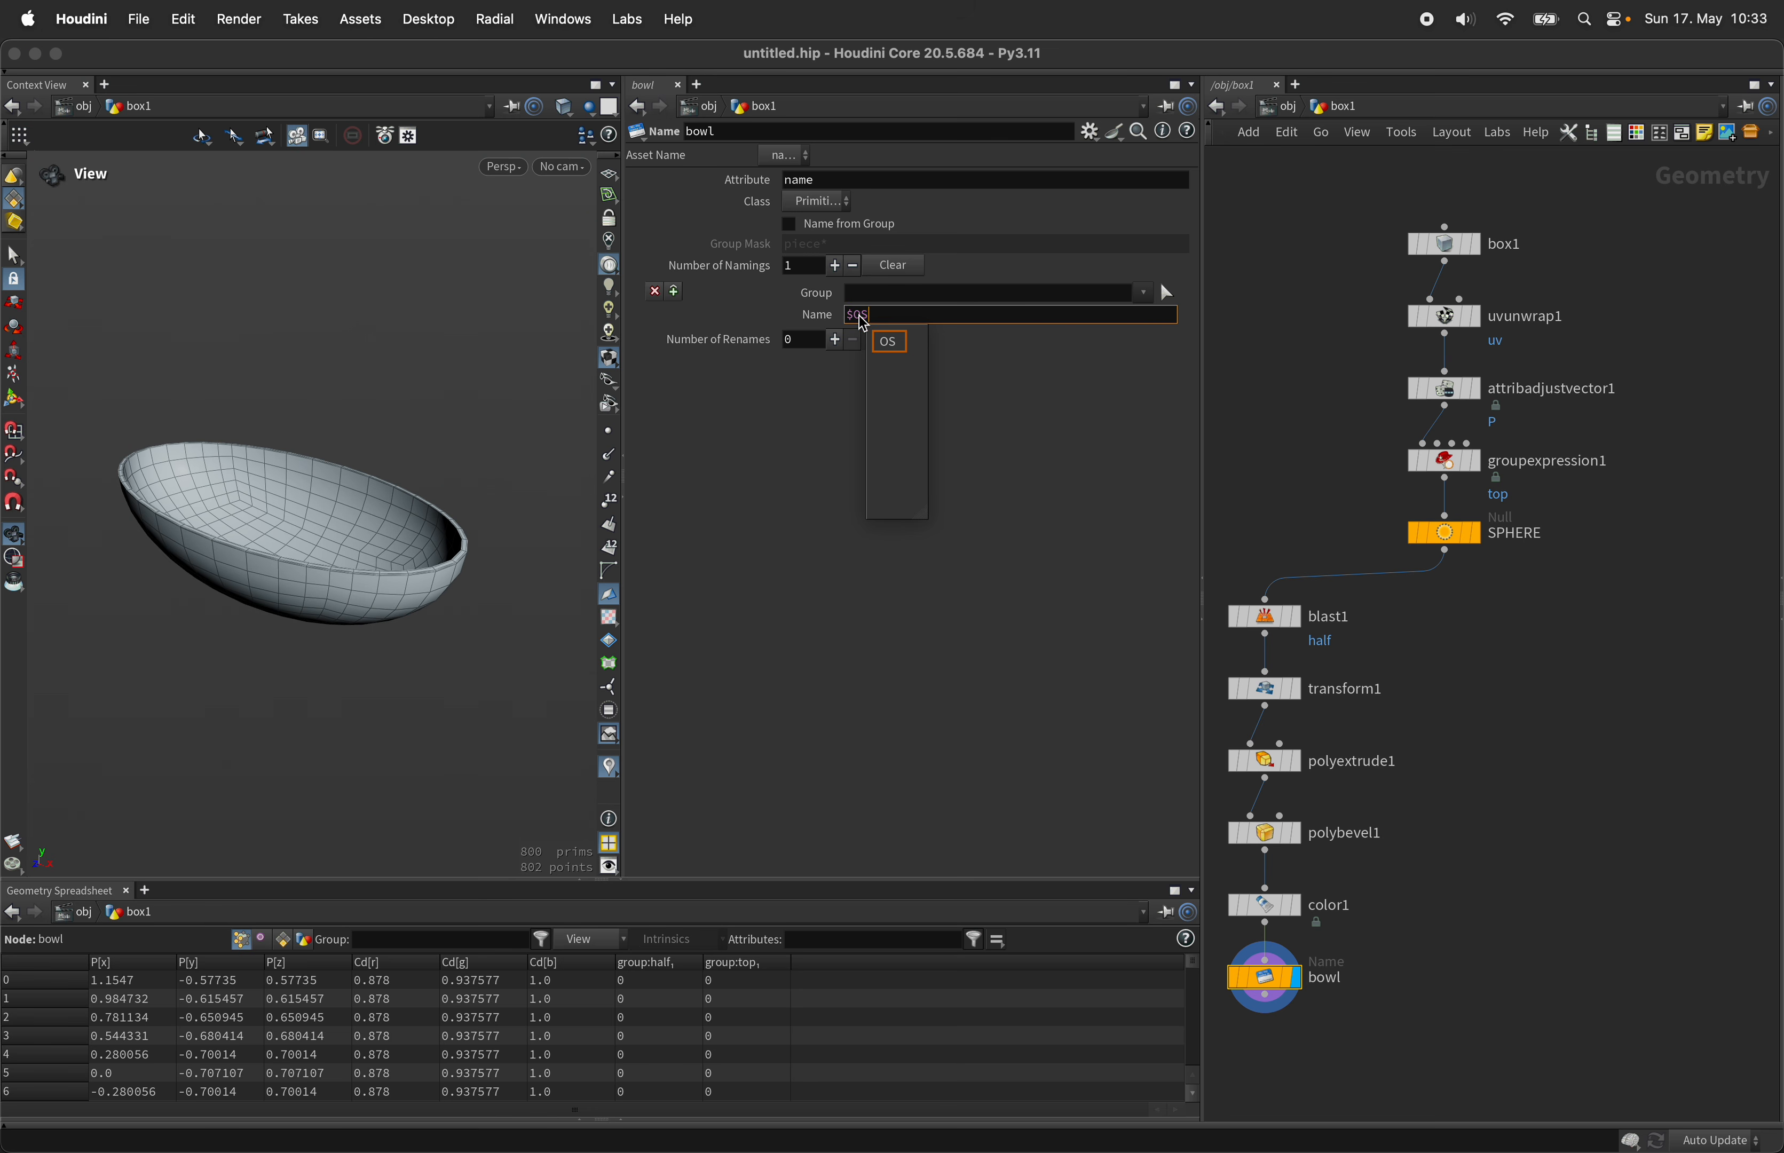
pyautogui.press('Return')
pyautogui.moveTo(1338, 988)
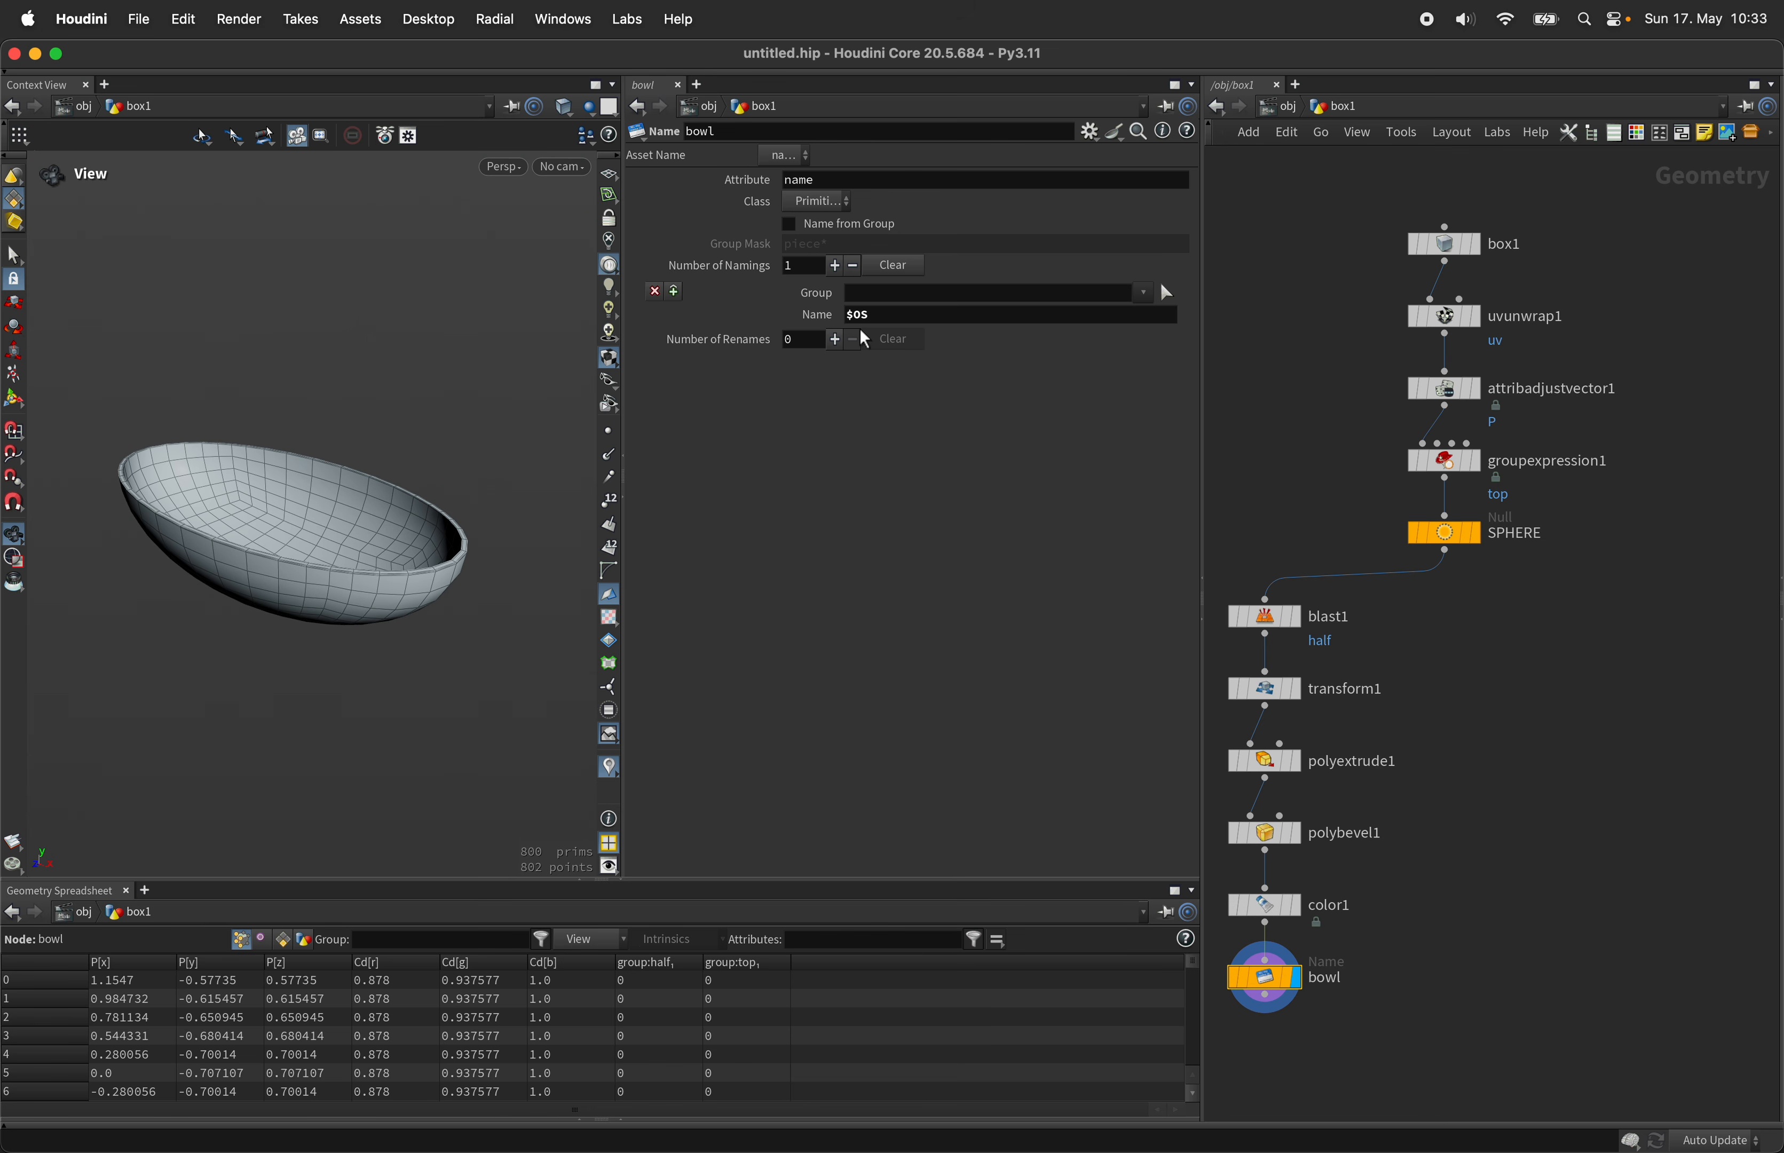
pyautogui.click(282, 939)
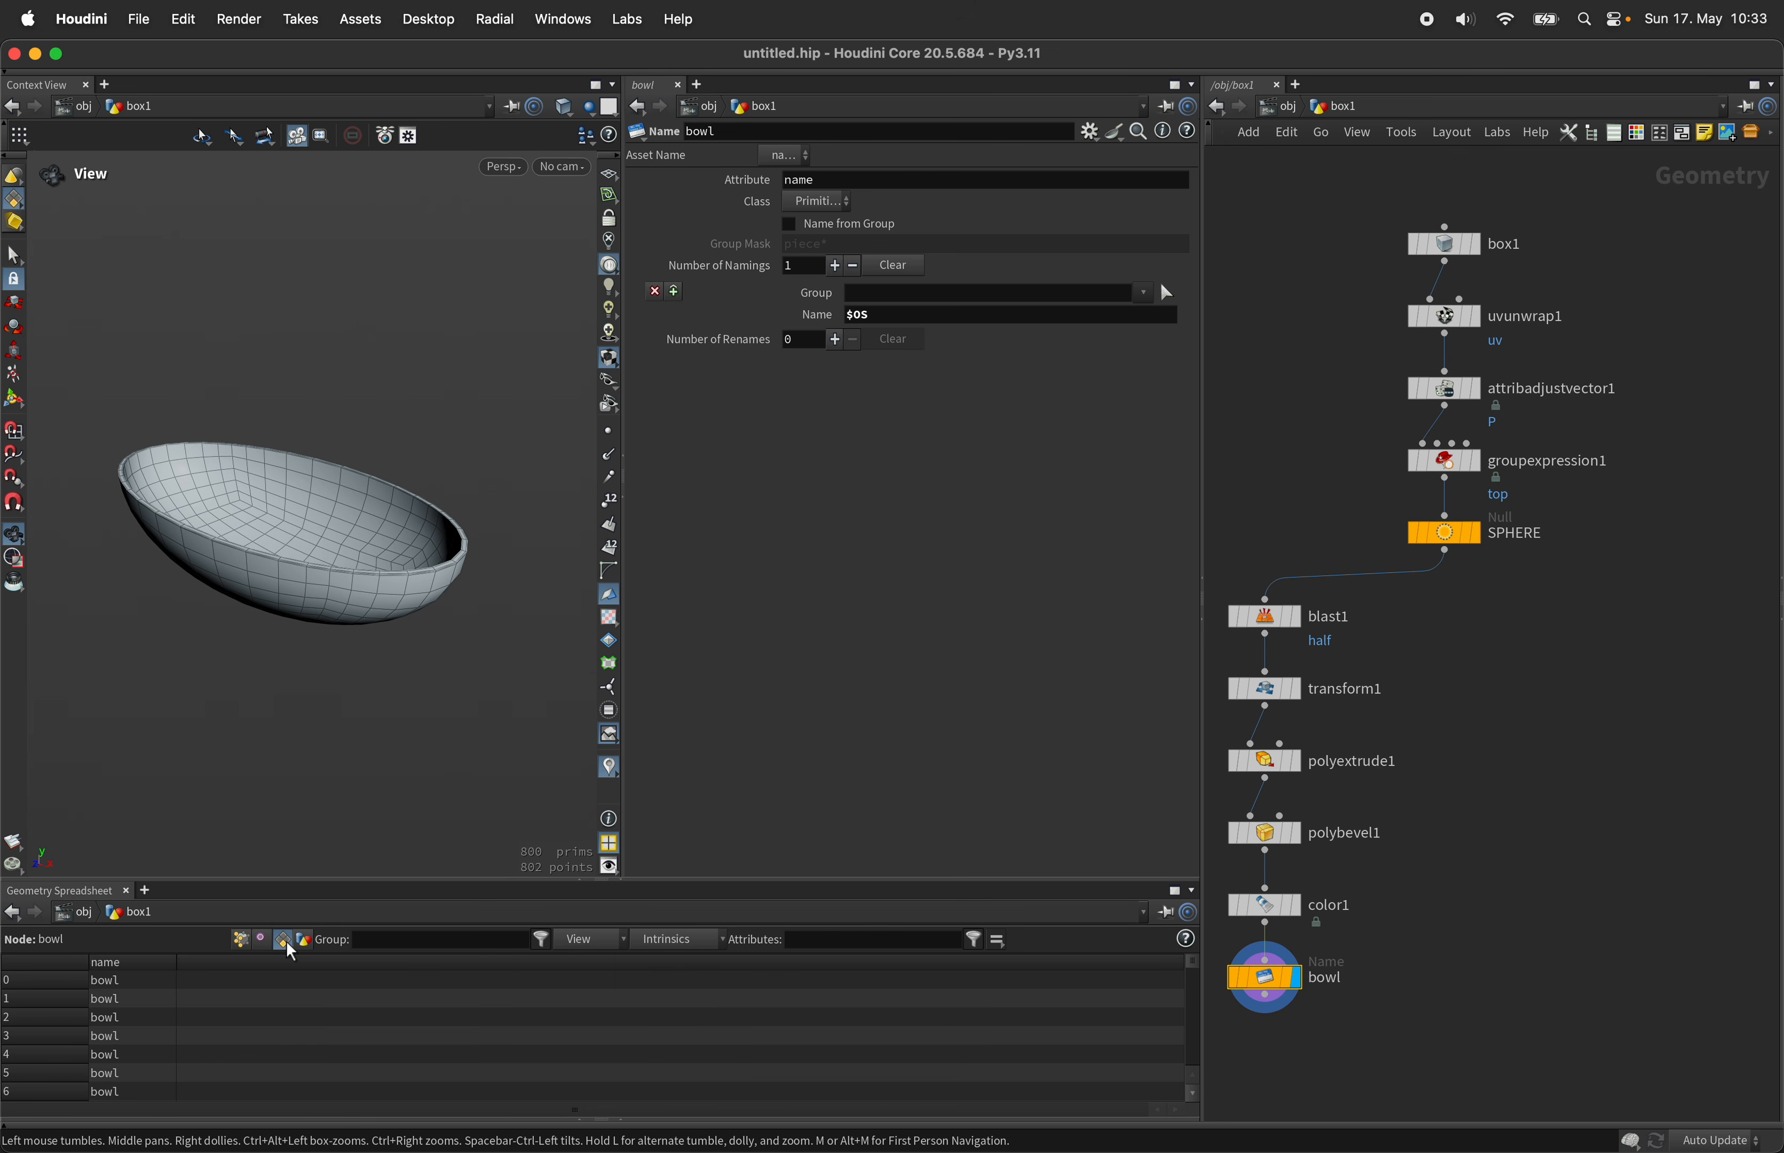
pyautogui.click(239, 939)
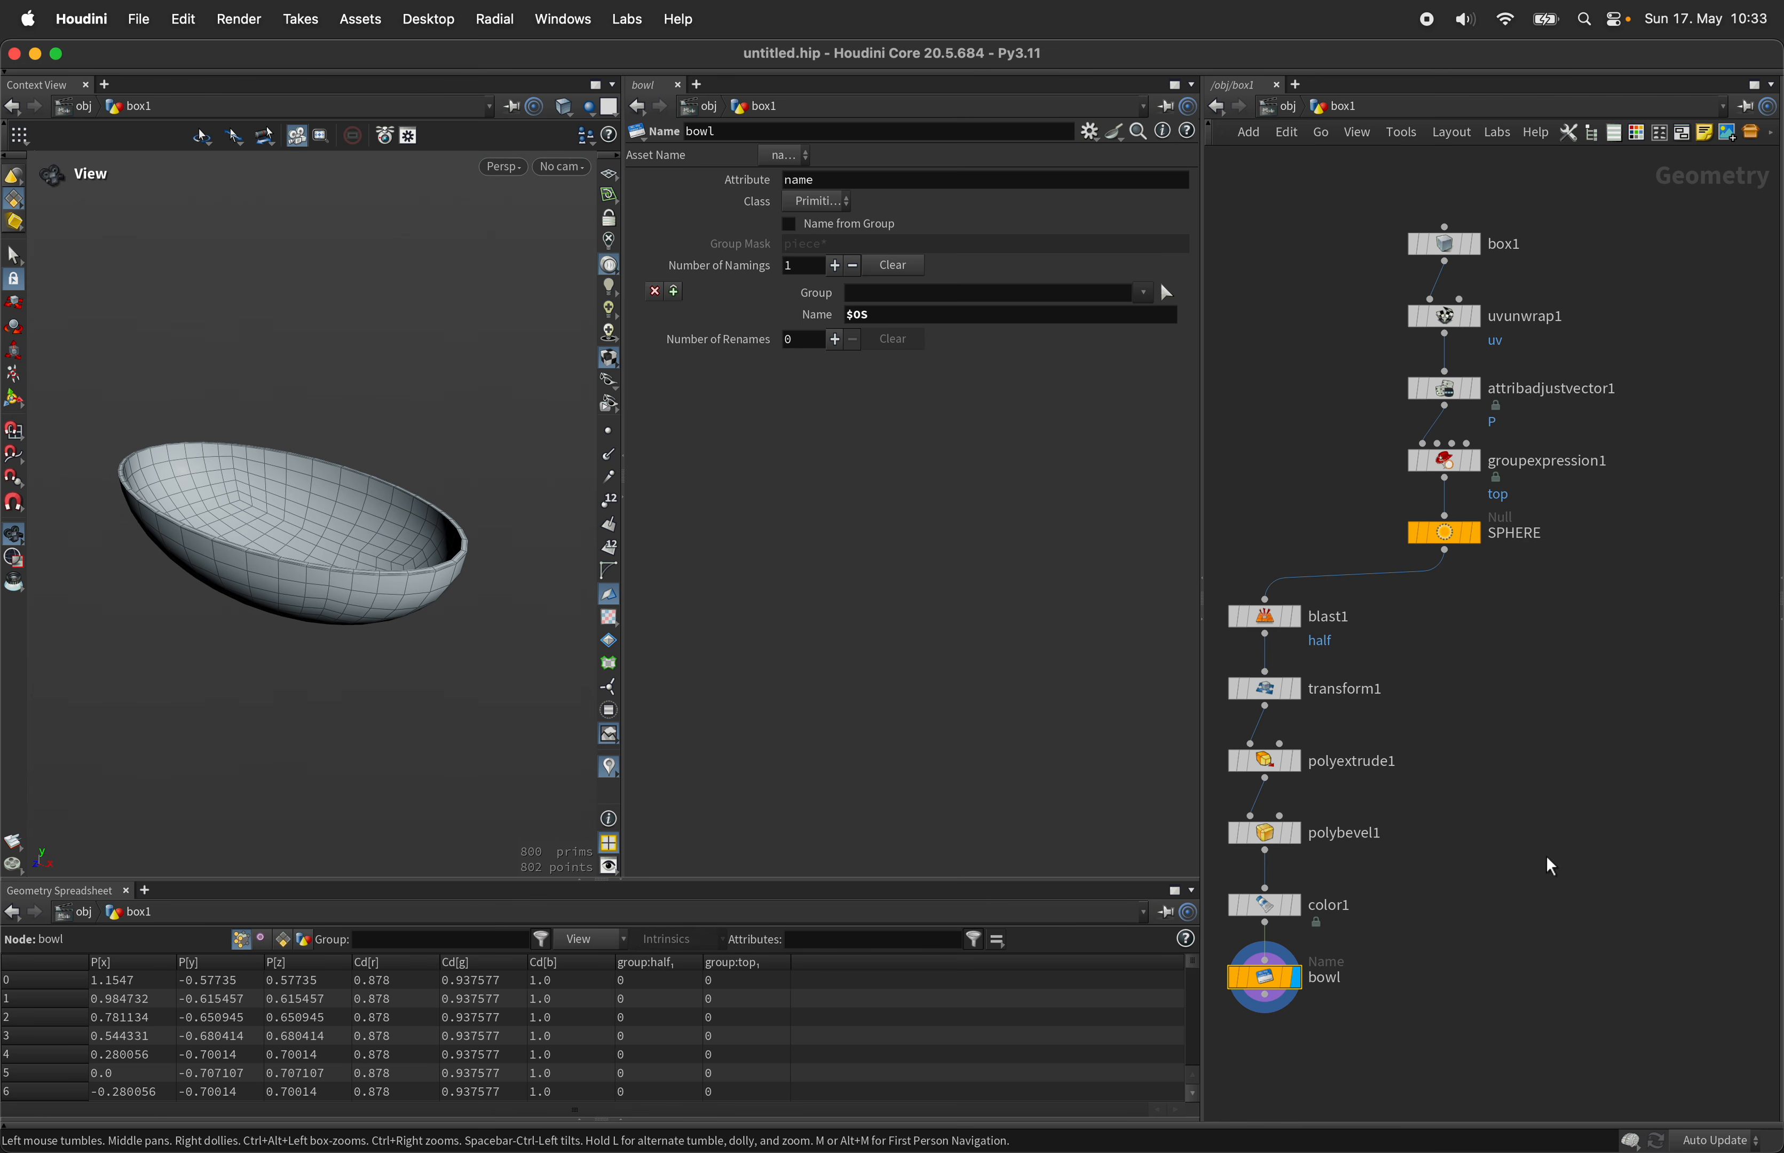
pyautogui.click(1478, 532)
pyautogui.click(1449, 530)
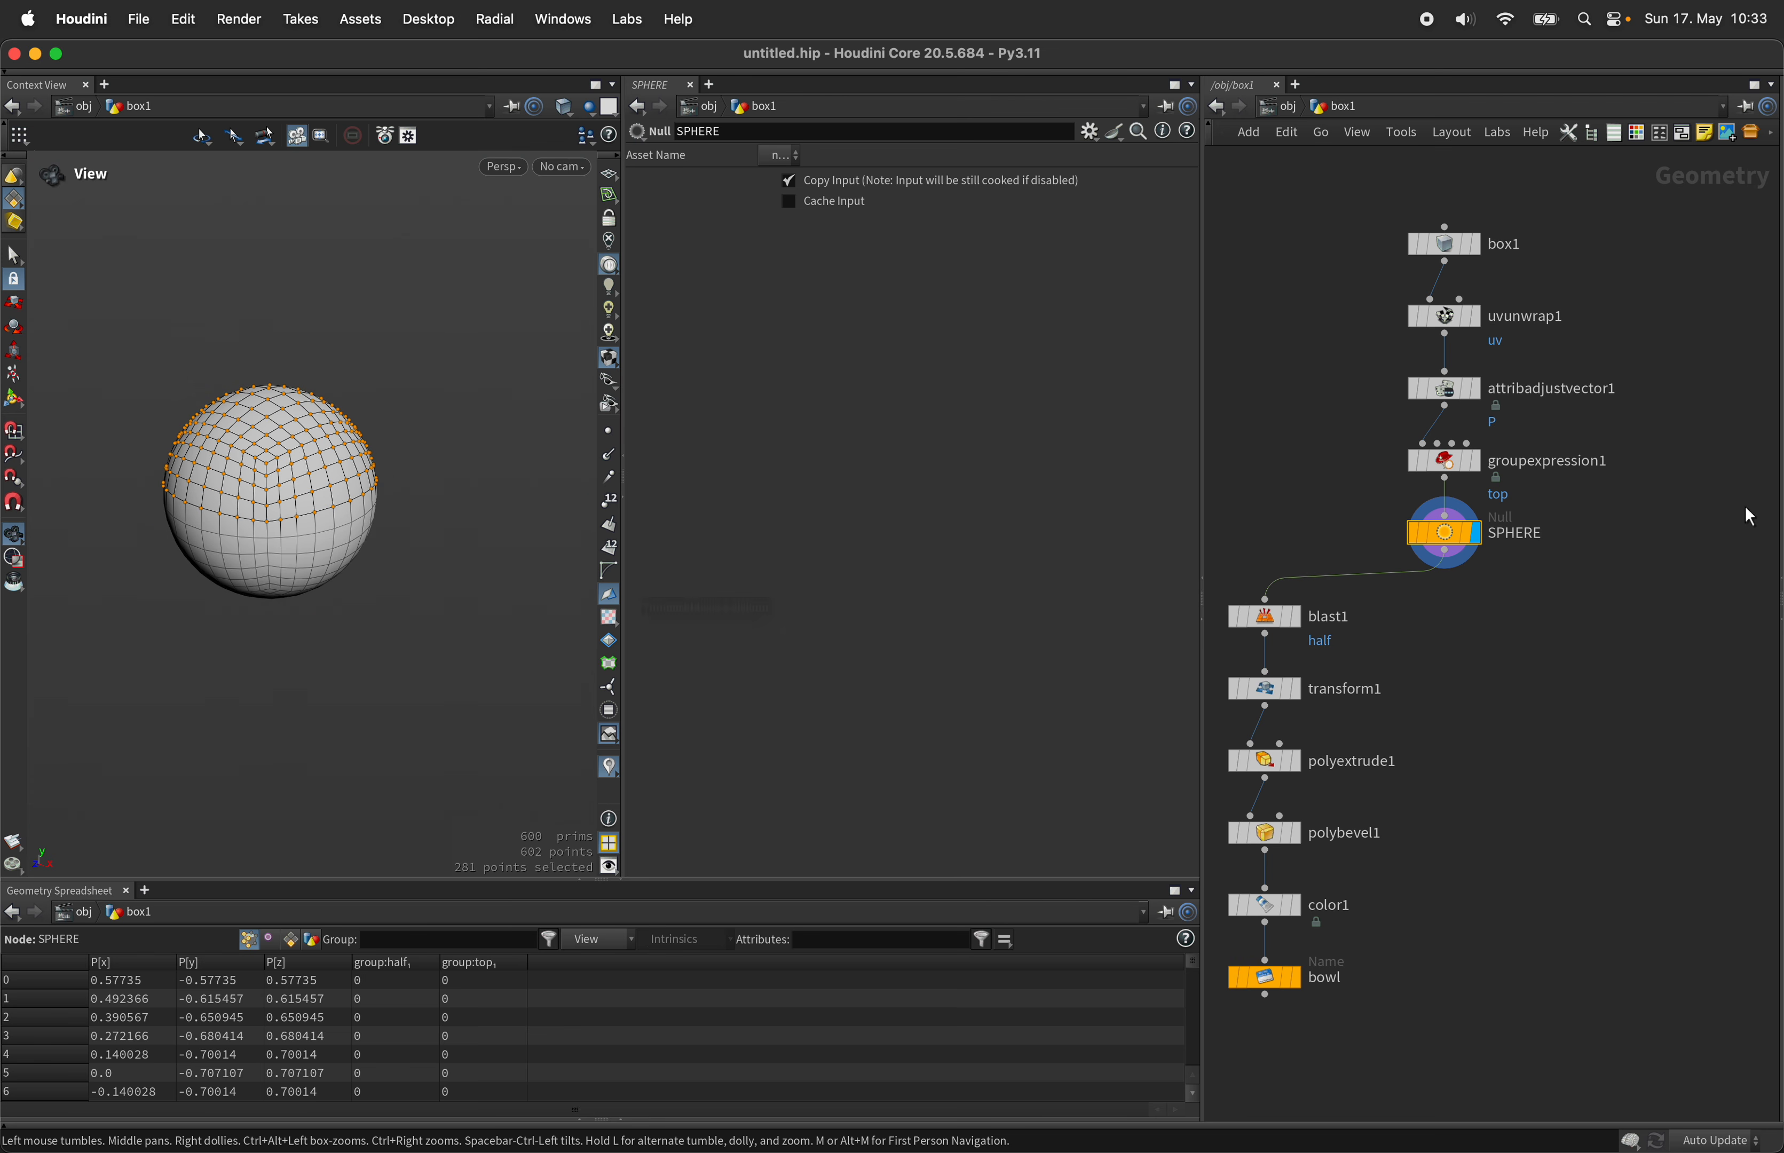
pyautogui.click(1457, 562)
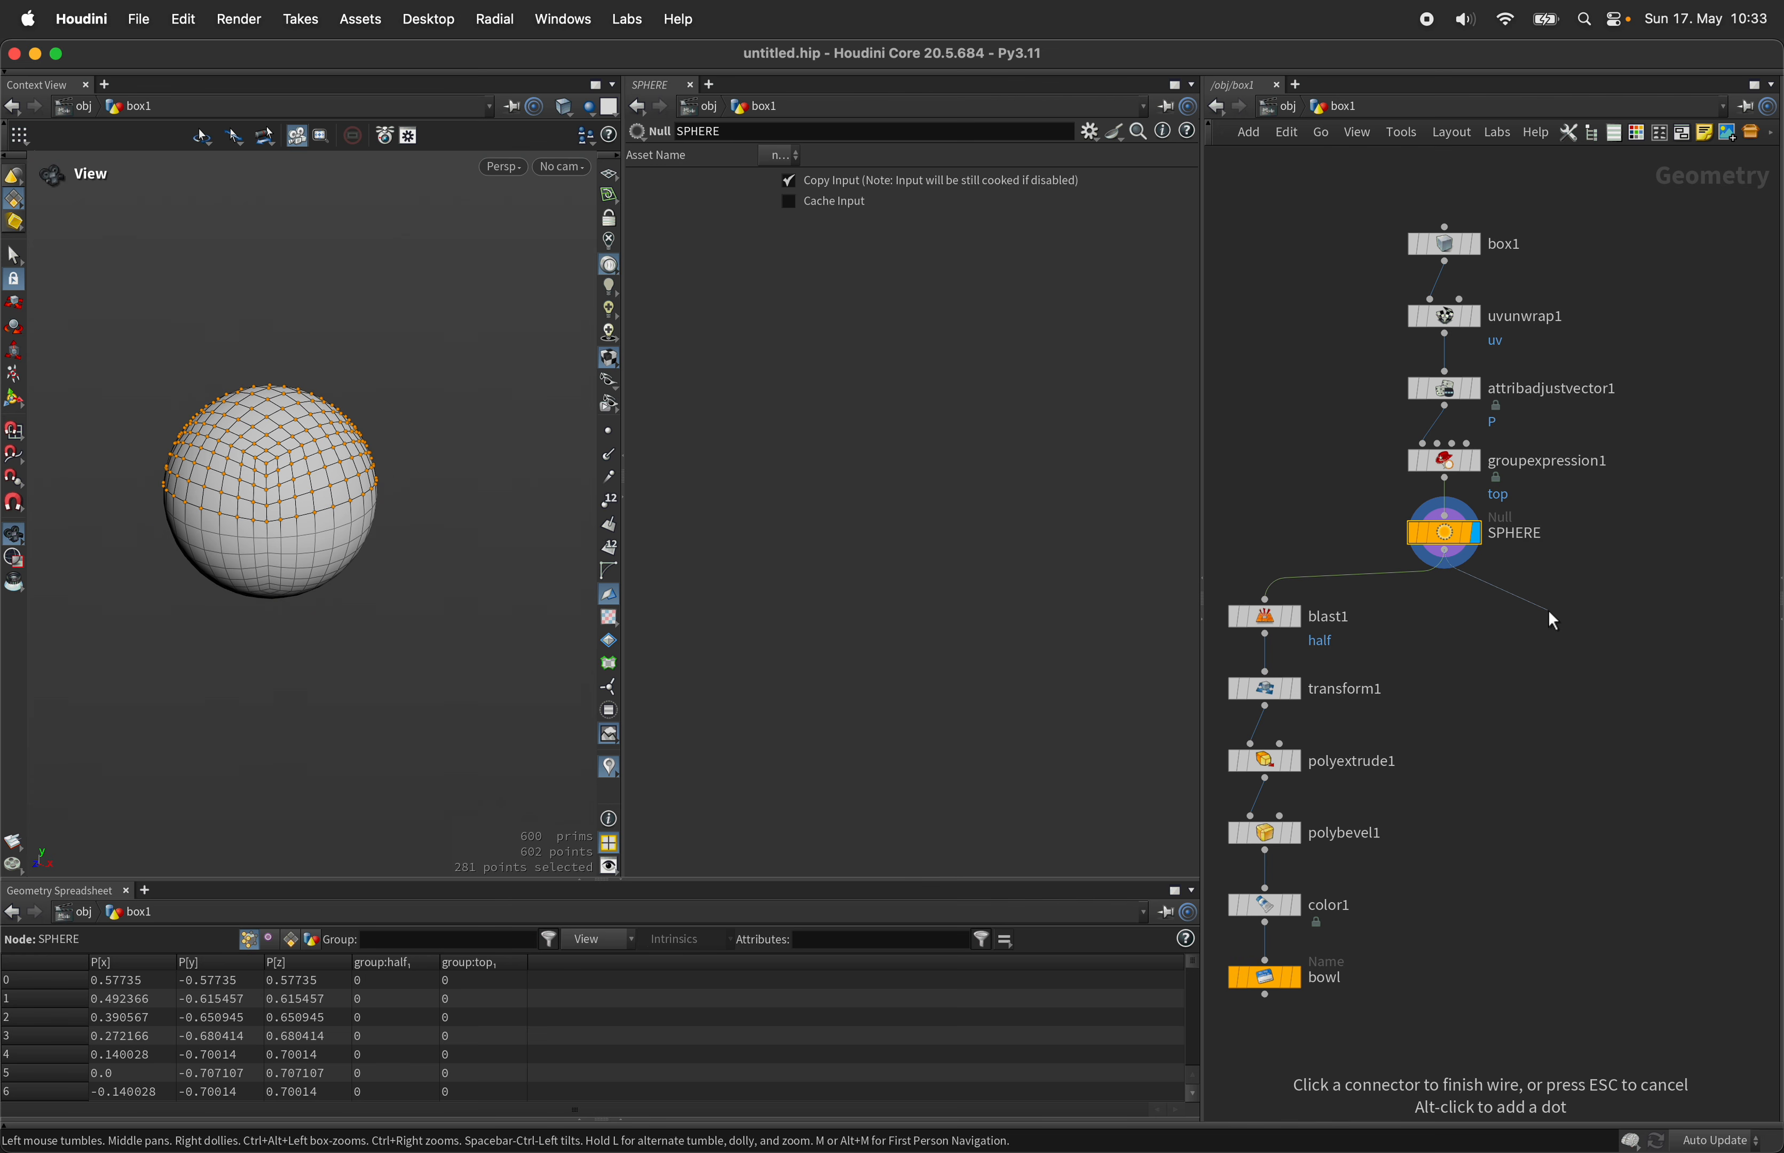
pyautogui.press('Escape')
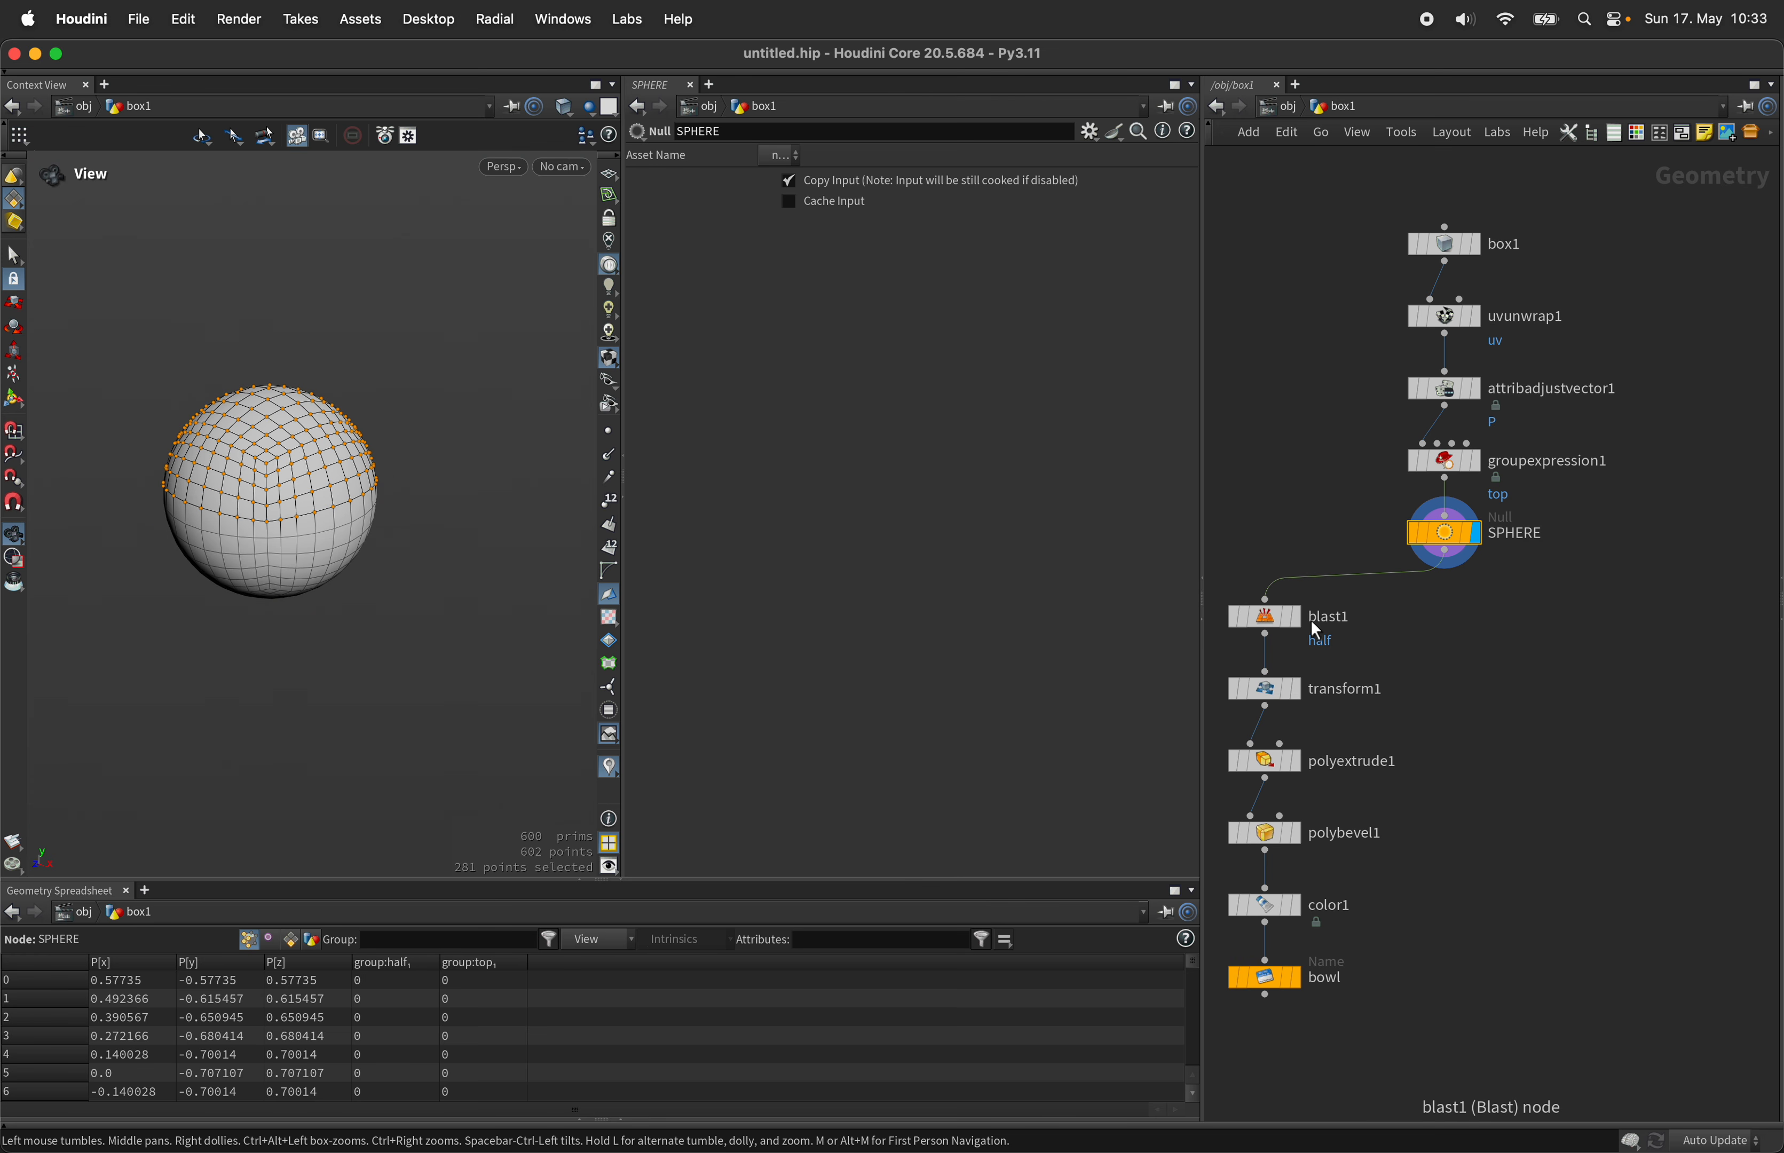
# Step: Move the transform1 node upstream of blast1, directly after the SPHERE null, and display its stretched full sphere
pyautogui.click(1301, 686)
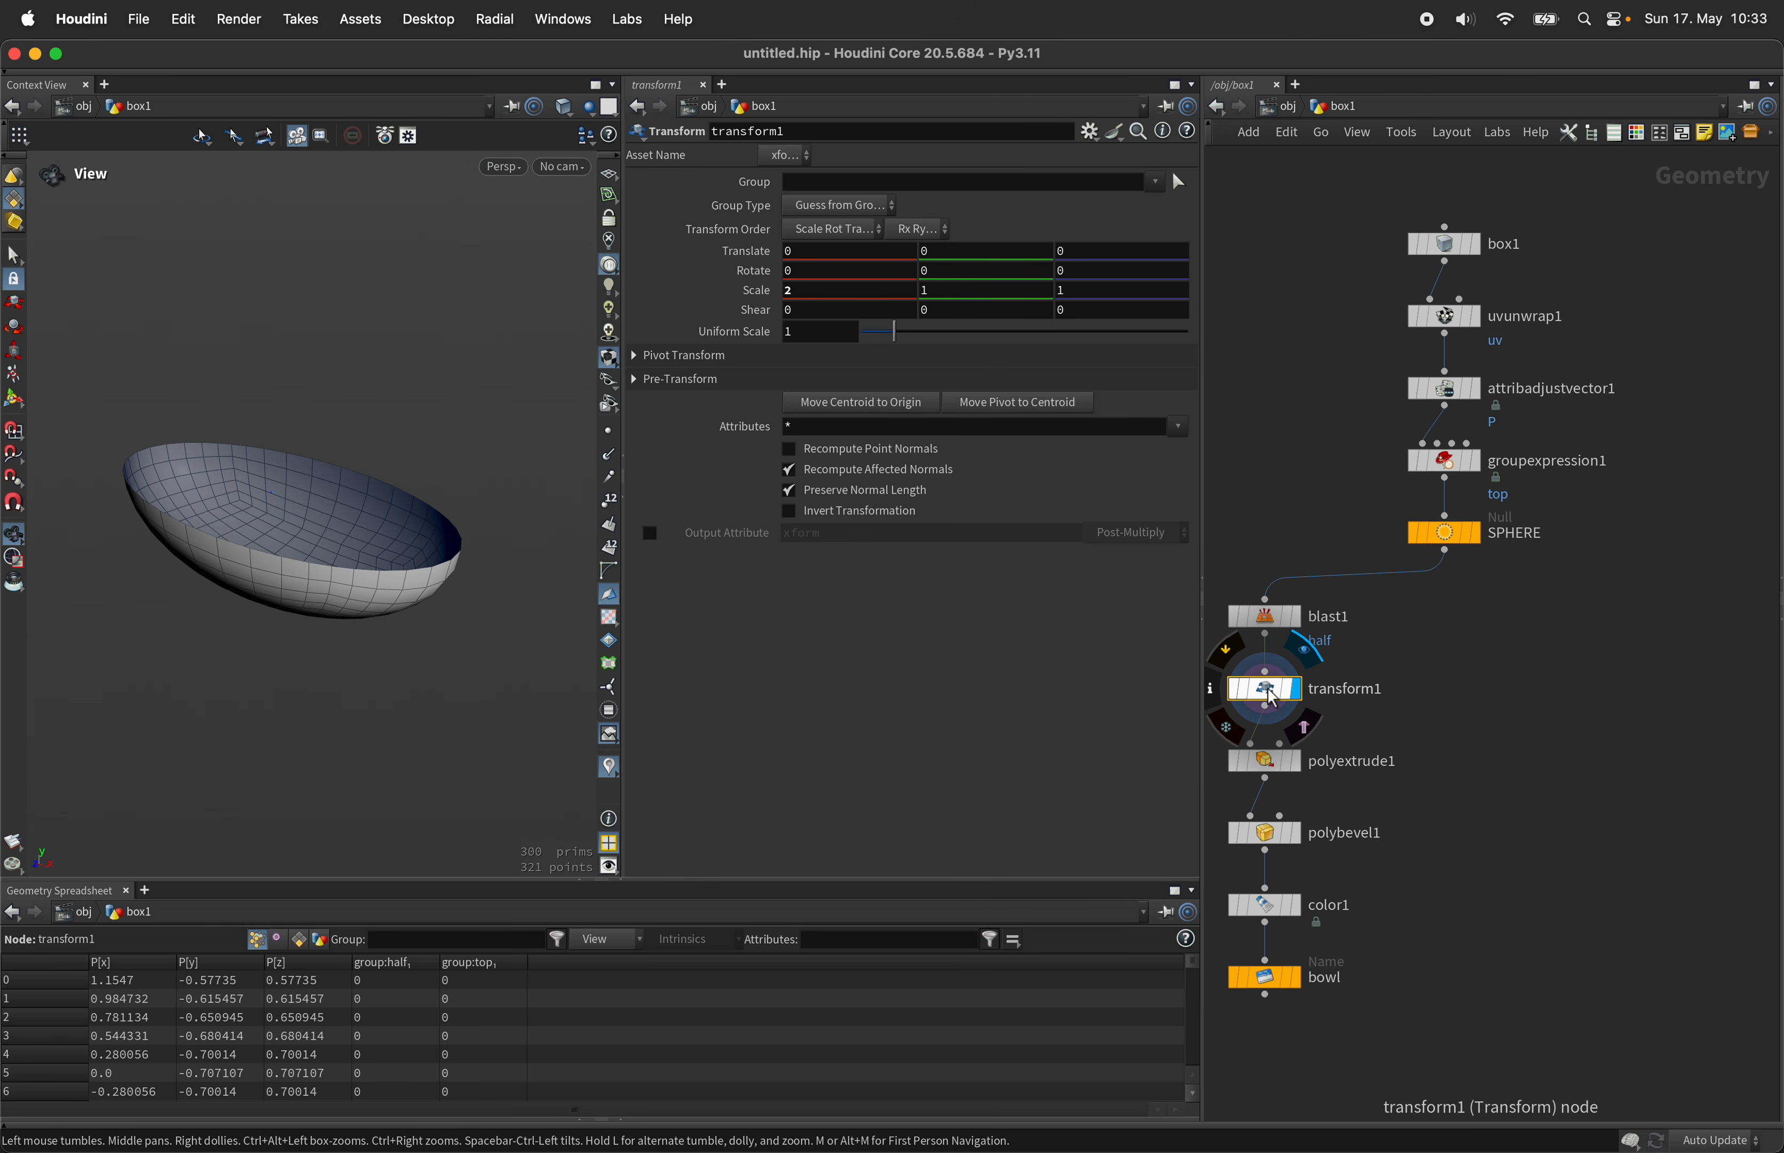
pyautogui.moveTo(1272, 697); pyautogui.dragTo(1272, 598)
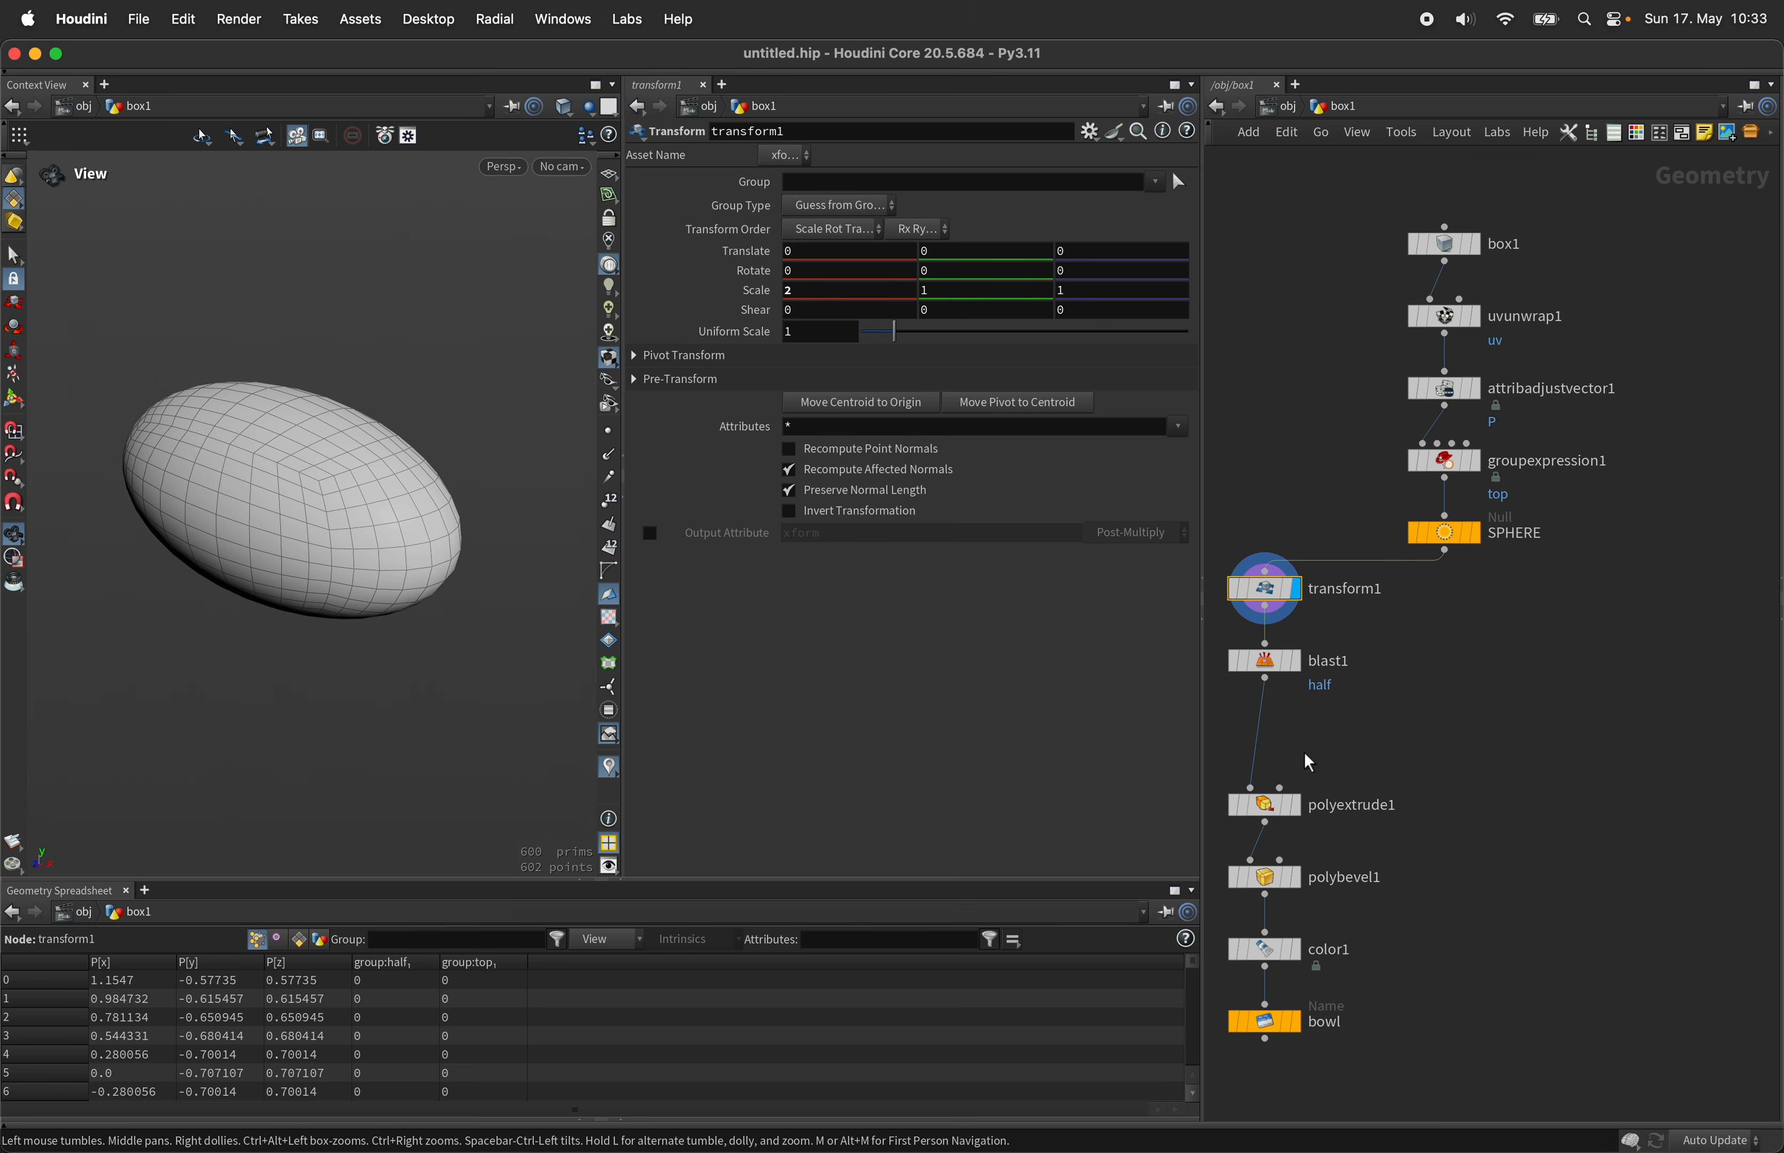
pyautogui.click(1264, 661)
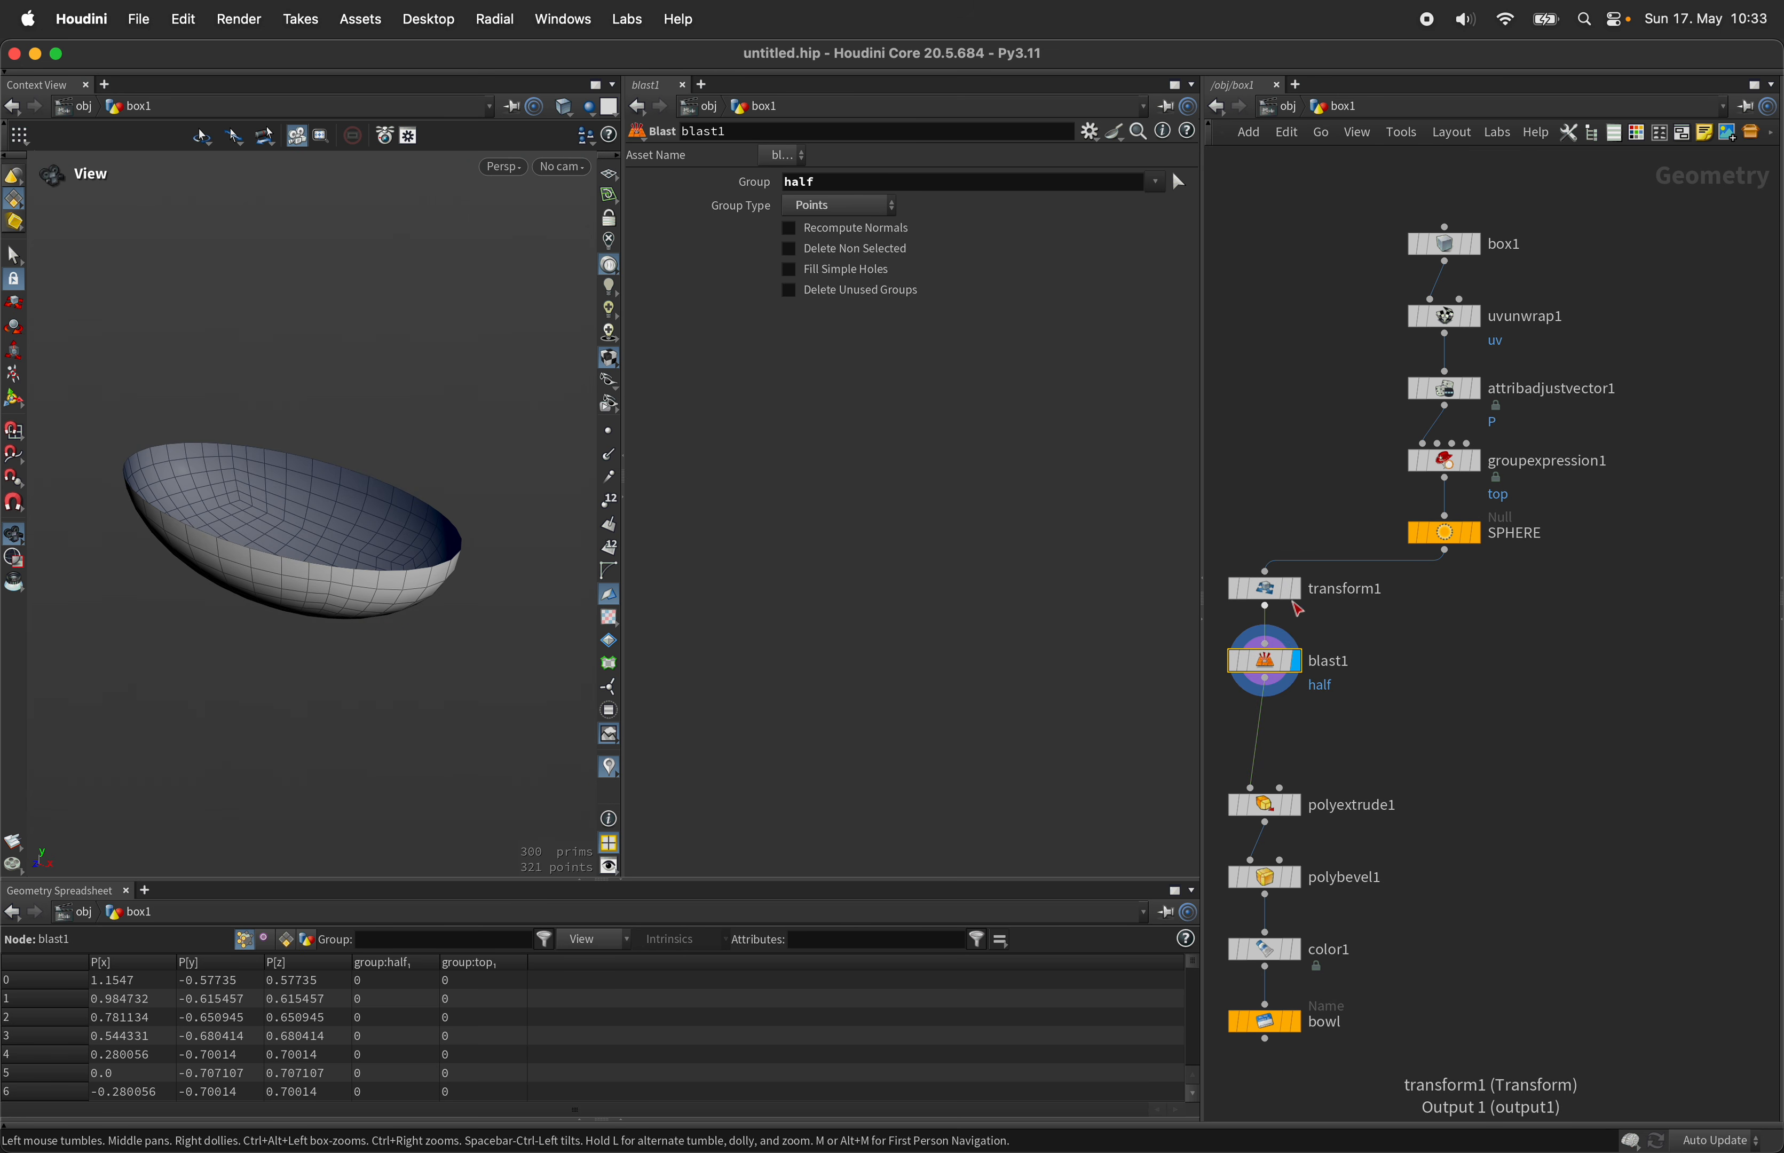
pyautogui.click(1278, 589)
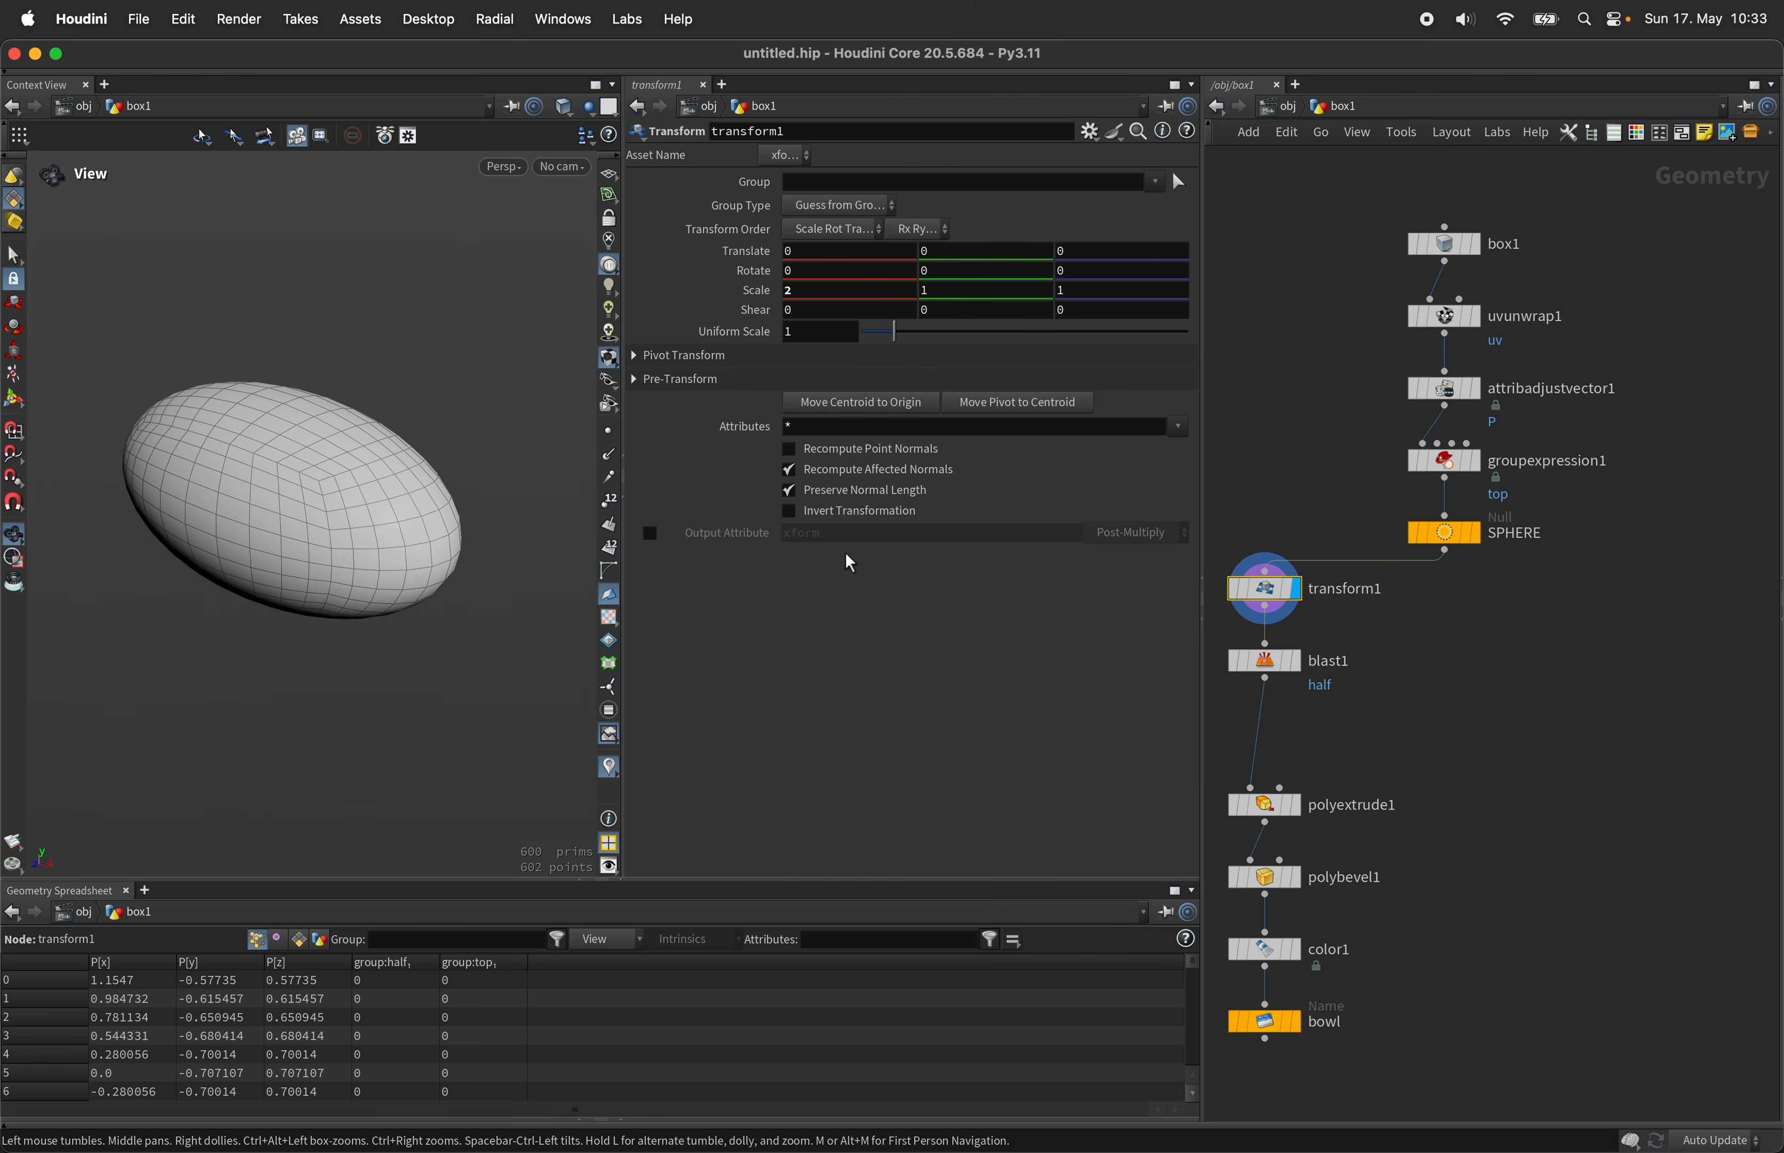
# Step: Branch a VDB from Polygons node off transform1 and set its voxel size to 0.01
pyautogui.click(1265, 605)
pyautogui.press('Tab')
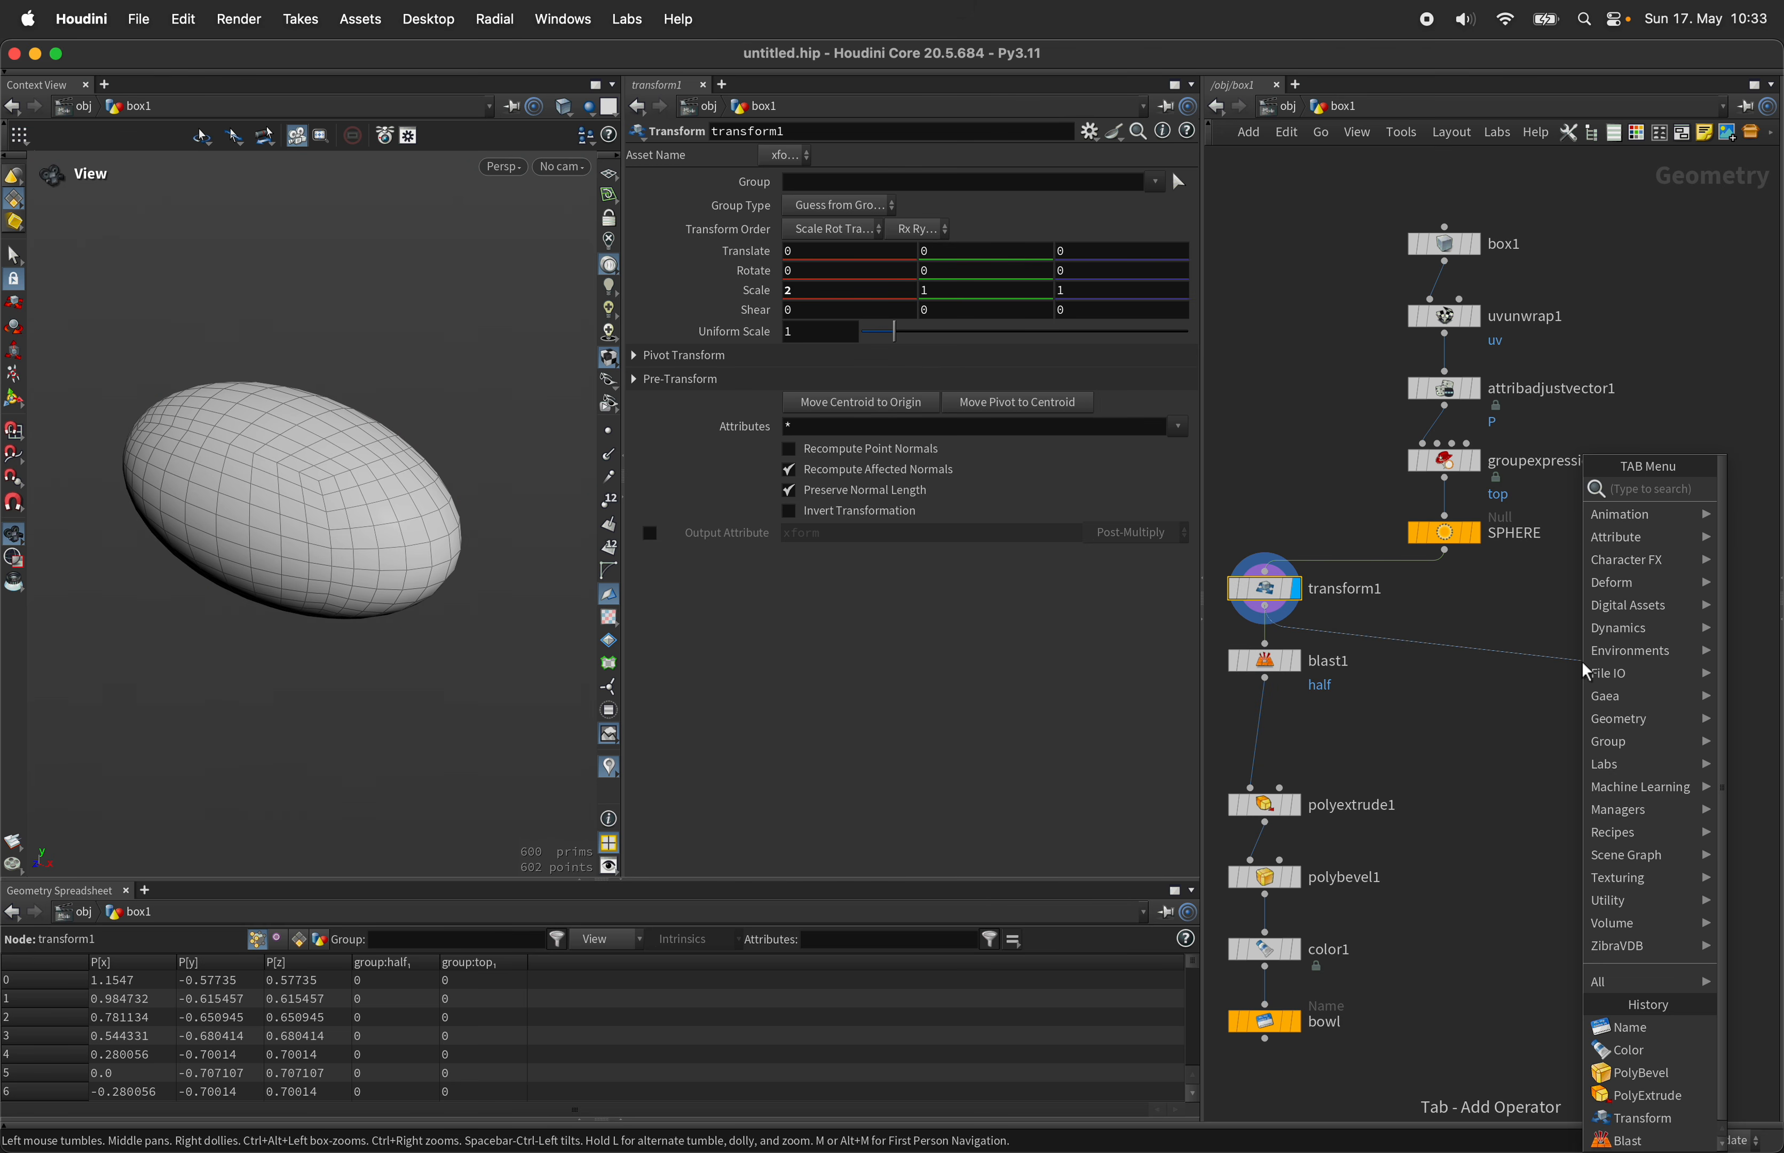
pyautogui.write('vdbfr')
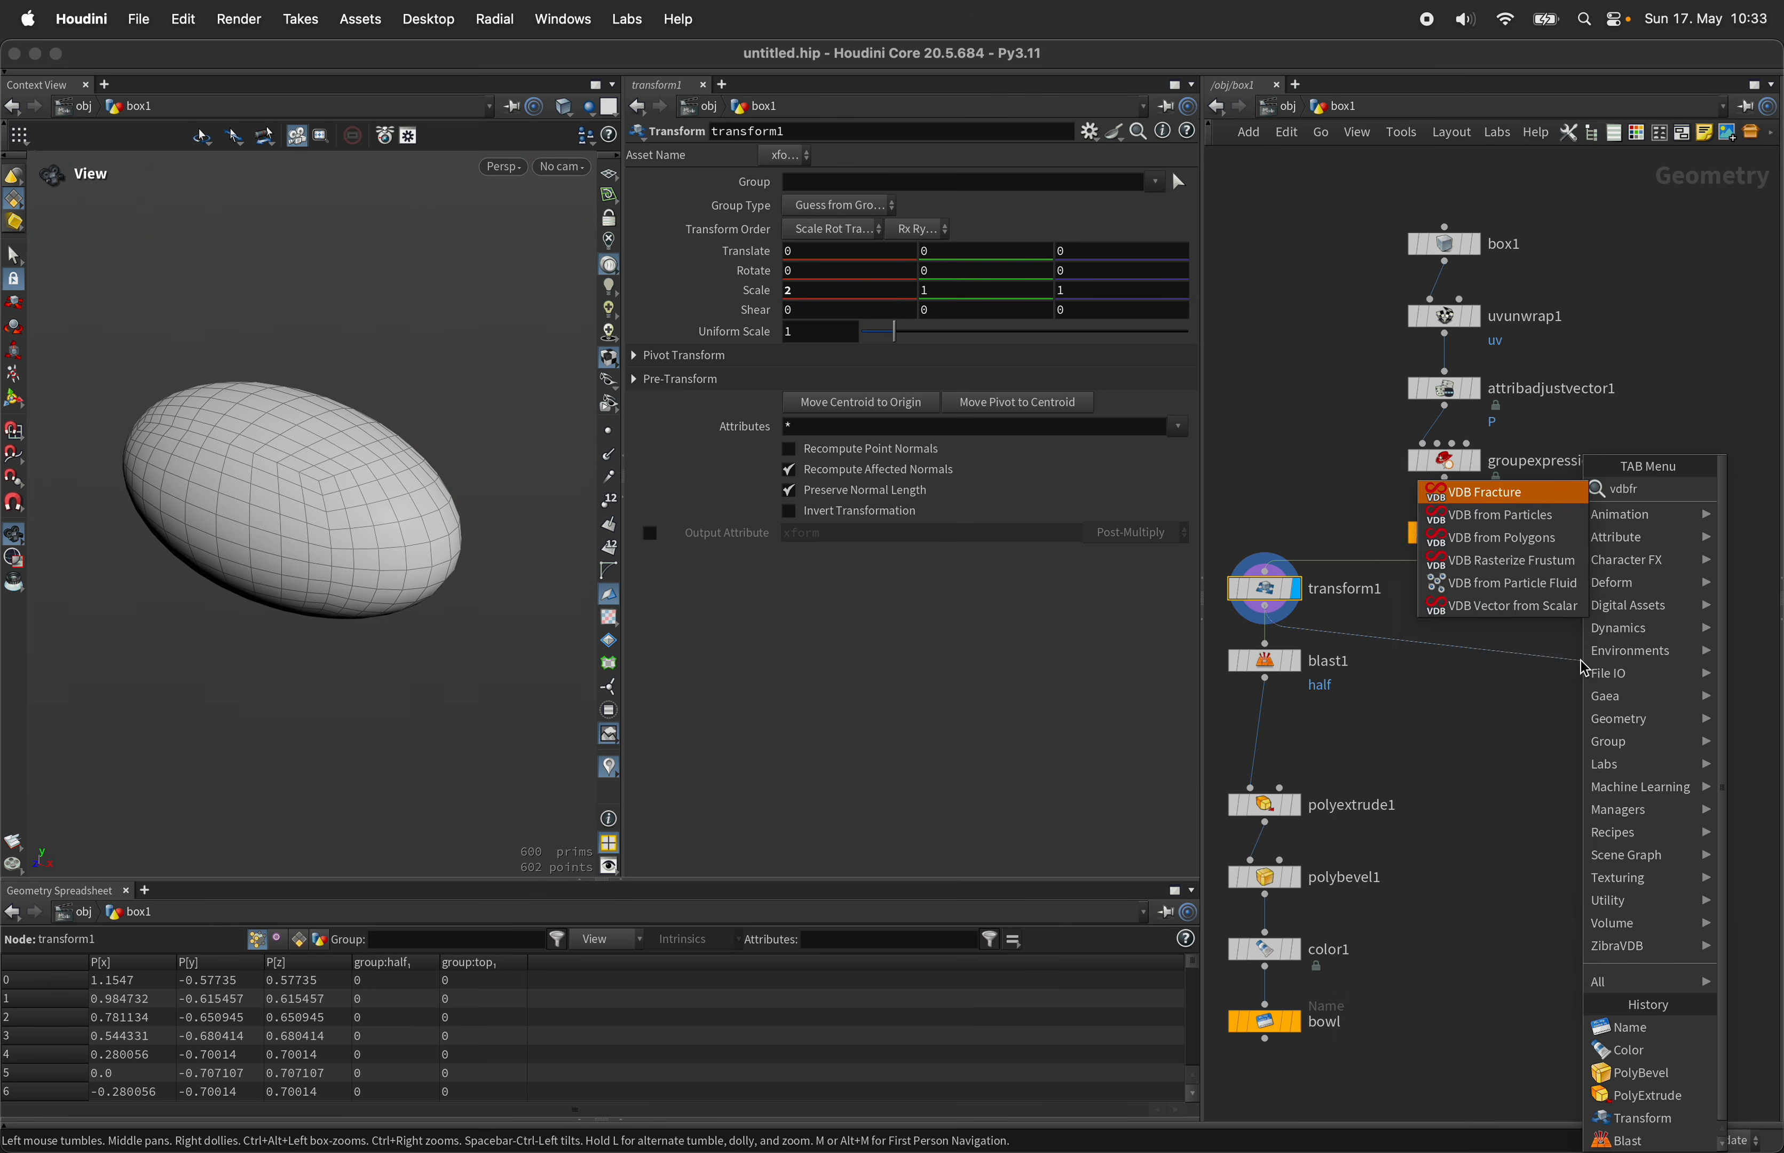
pyautogui.press('Down')
pyautogui.press('Down')
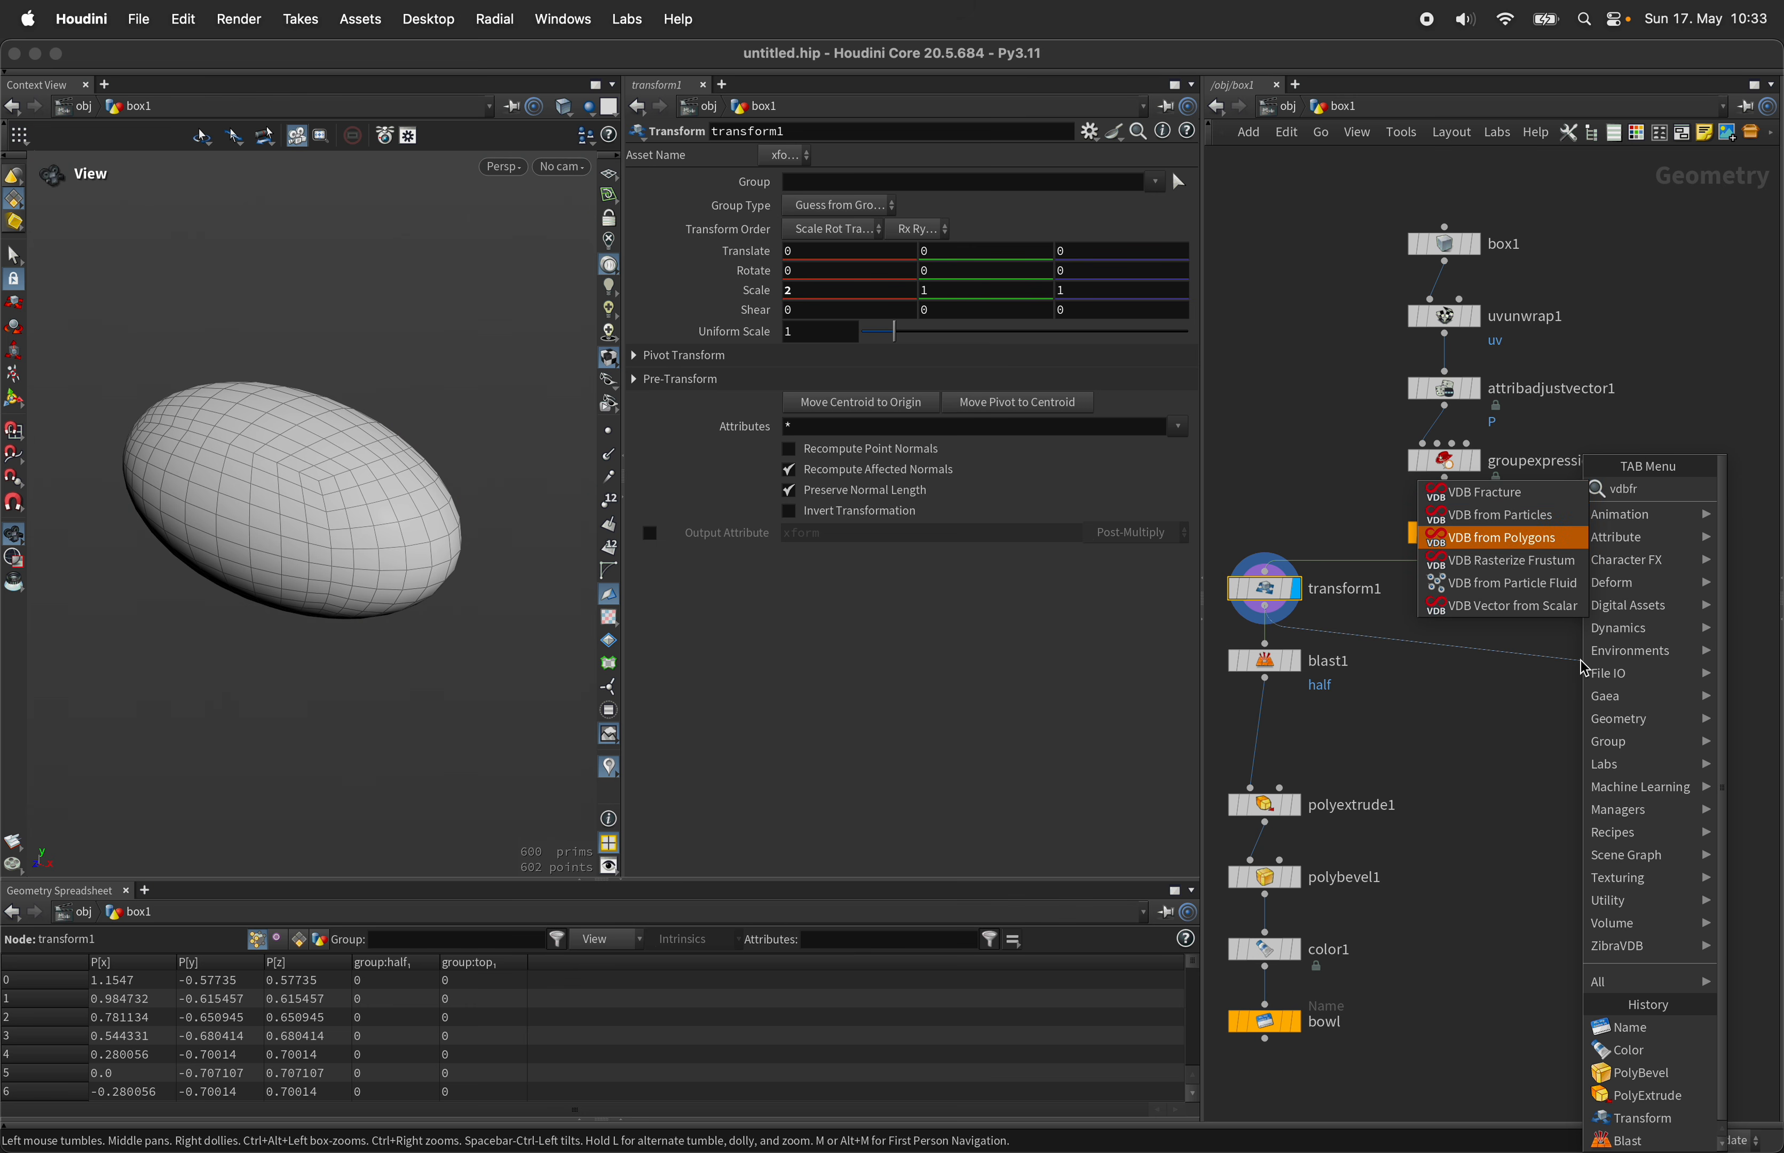
pyautogui.press('Return')
pyautogui.click(1597, 673)
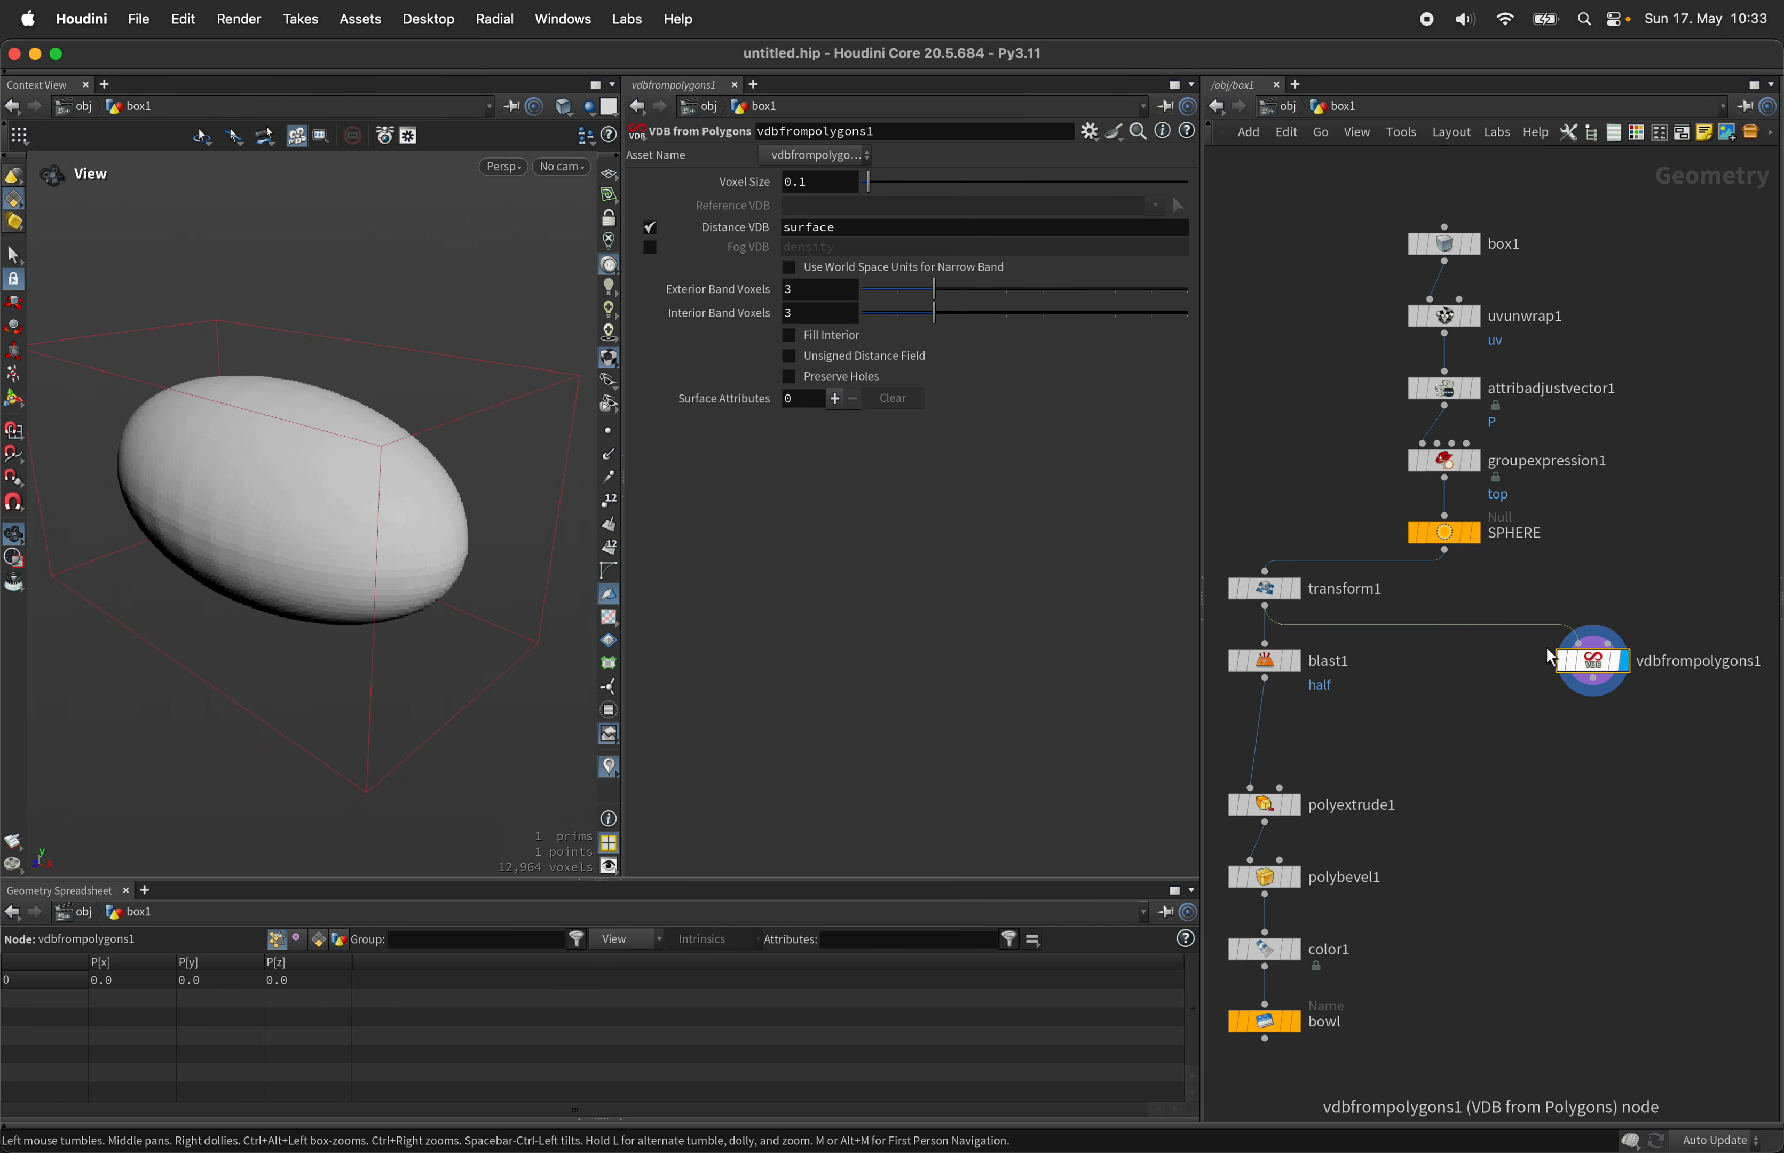
pyautogui.moveTo(468, 433); pyautogui.dragTo(466, 441)
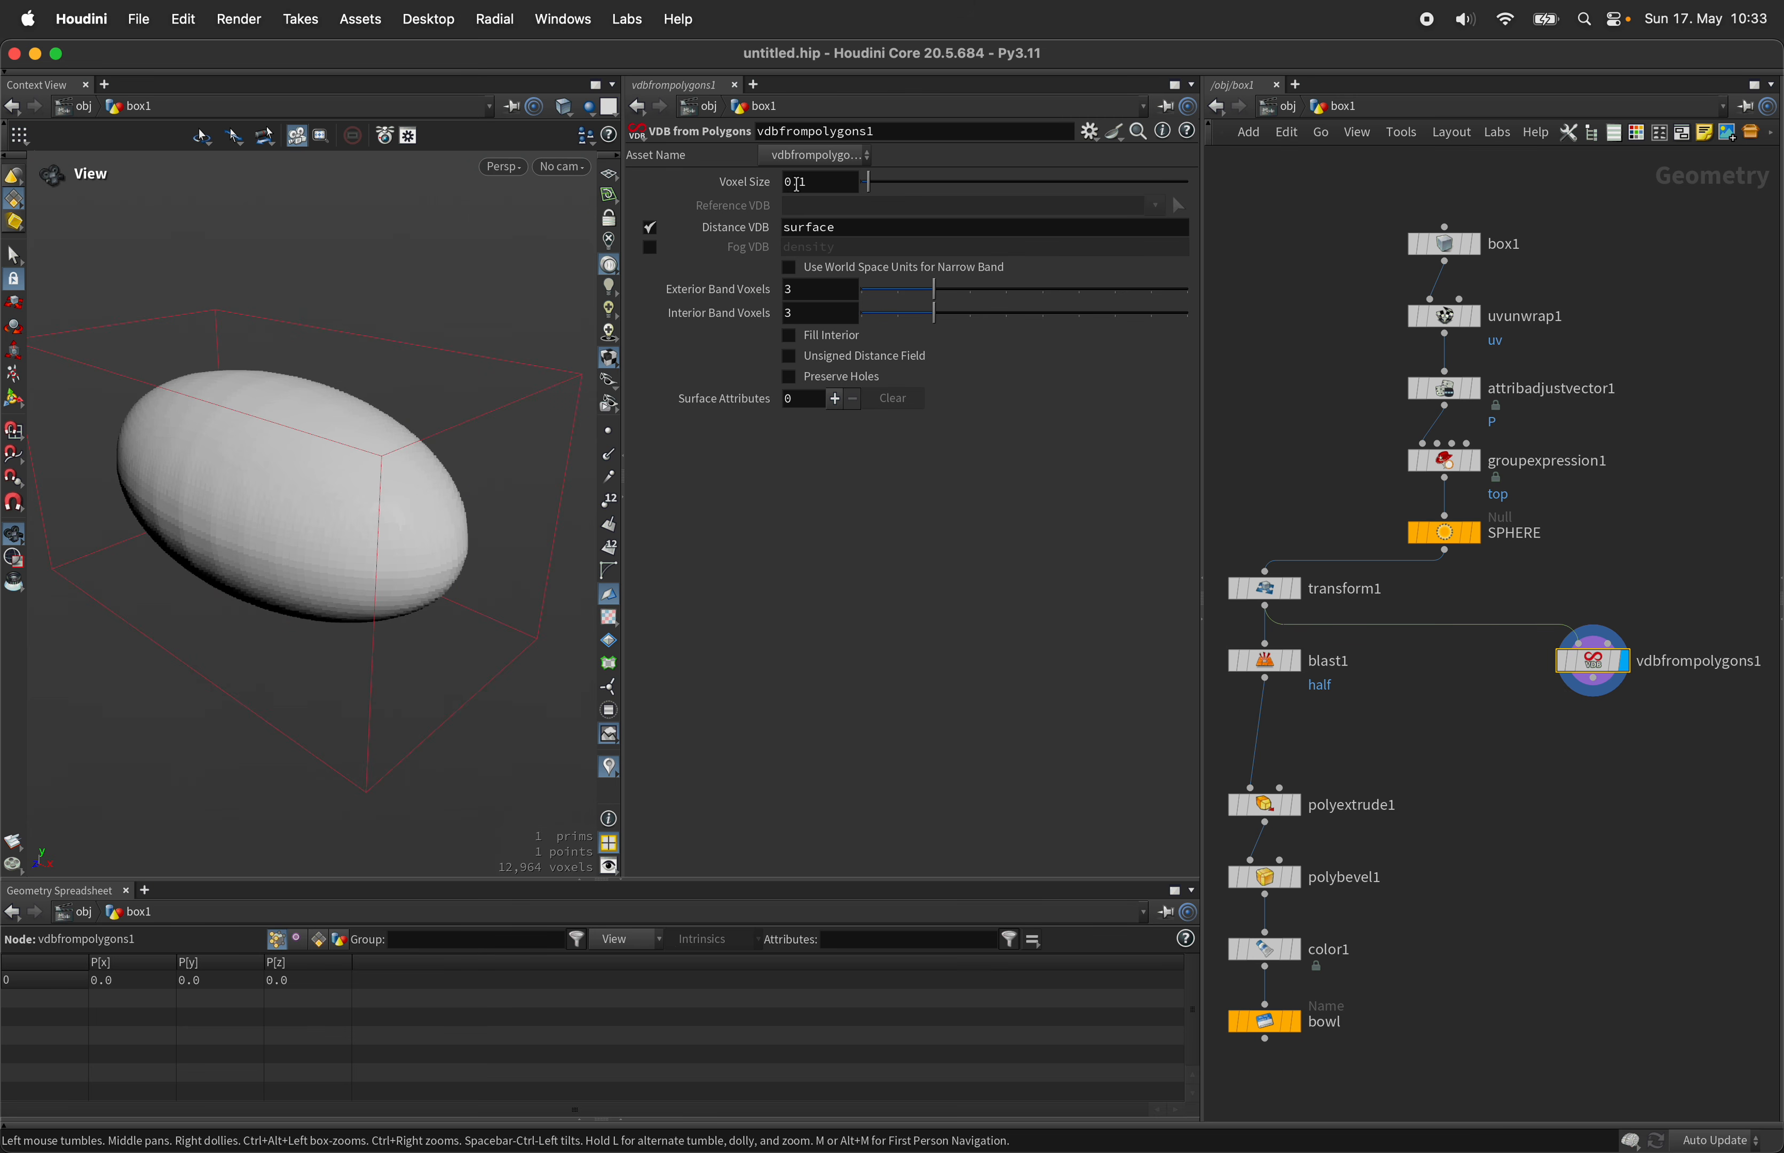
pyautogui.press('Return')
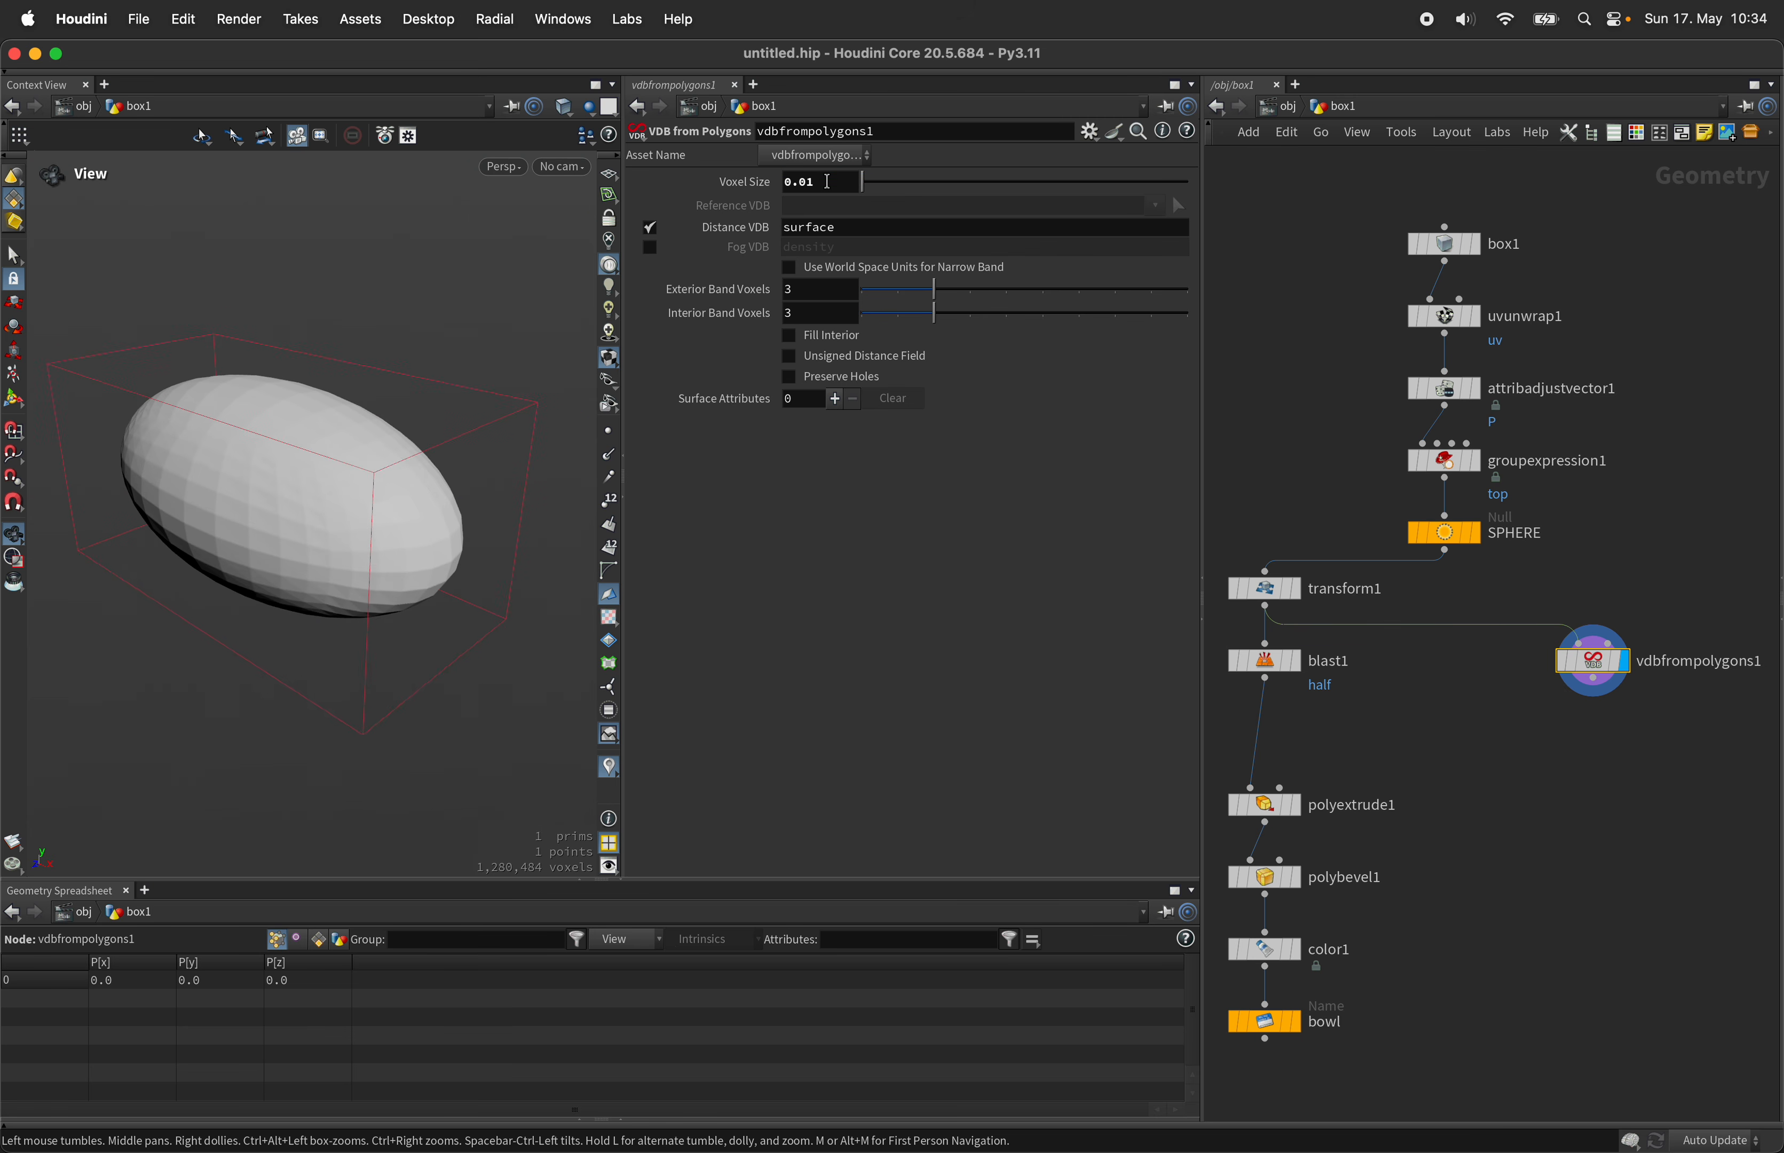
# Step: Append a VDB to Spheres node after the VDB from Polygons node
pyautogui.moveTo(1691, 809); pyautogui.dragTo(1647, 802, button='middle')
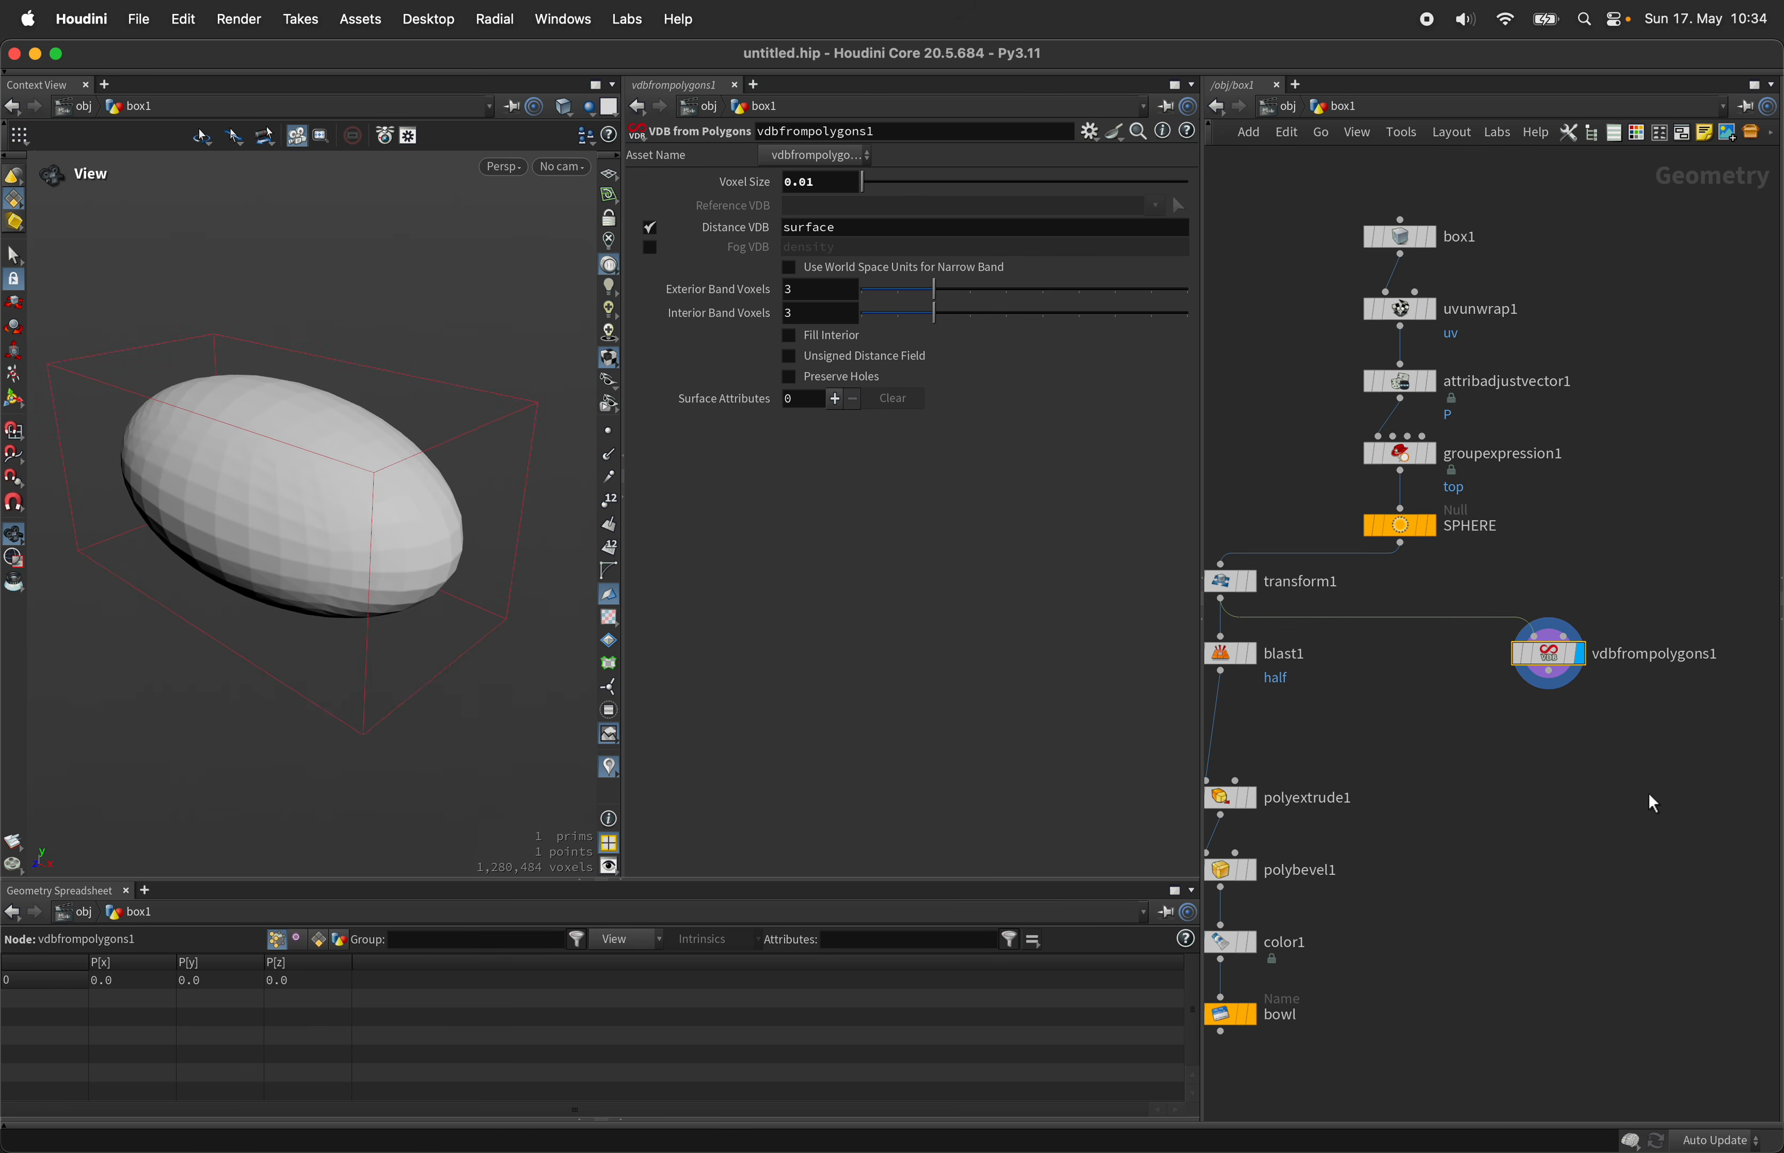
pyautogui.scroll(-1, 1606, 578)
pyautogui.press('Tab')
pyautogui.moveTo(1645, 566)
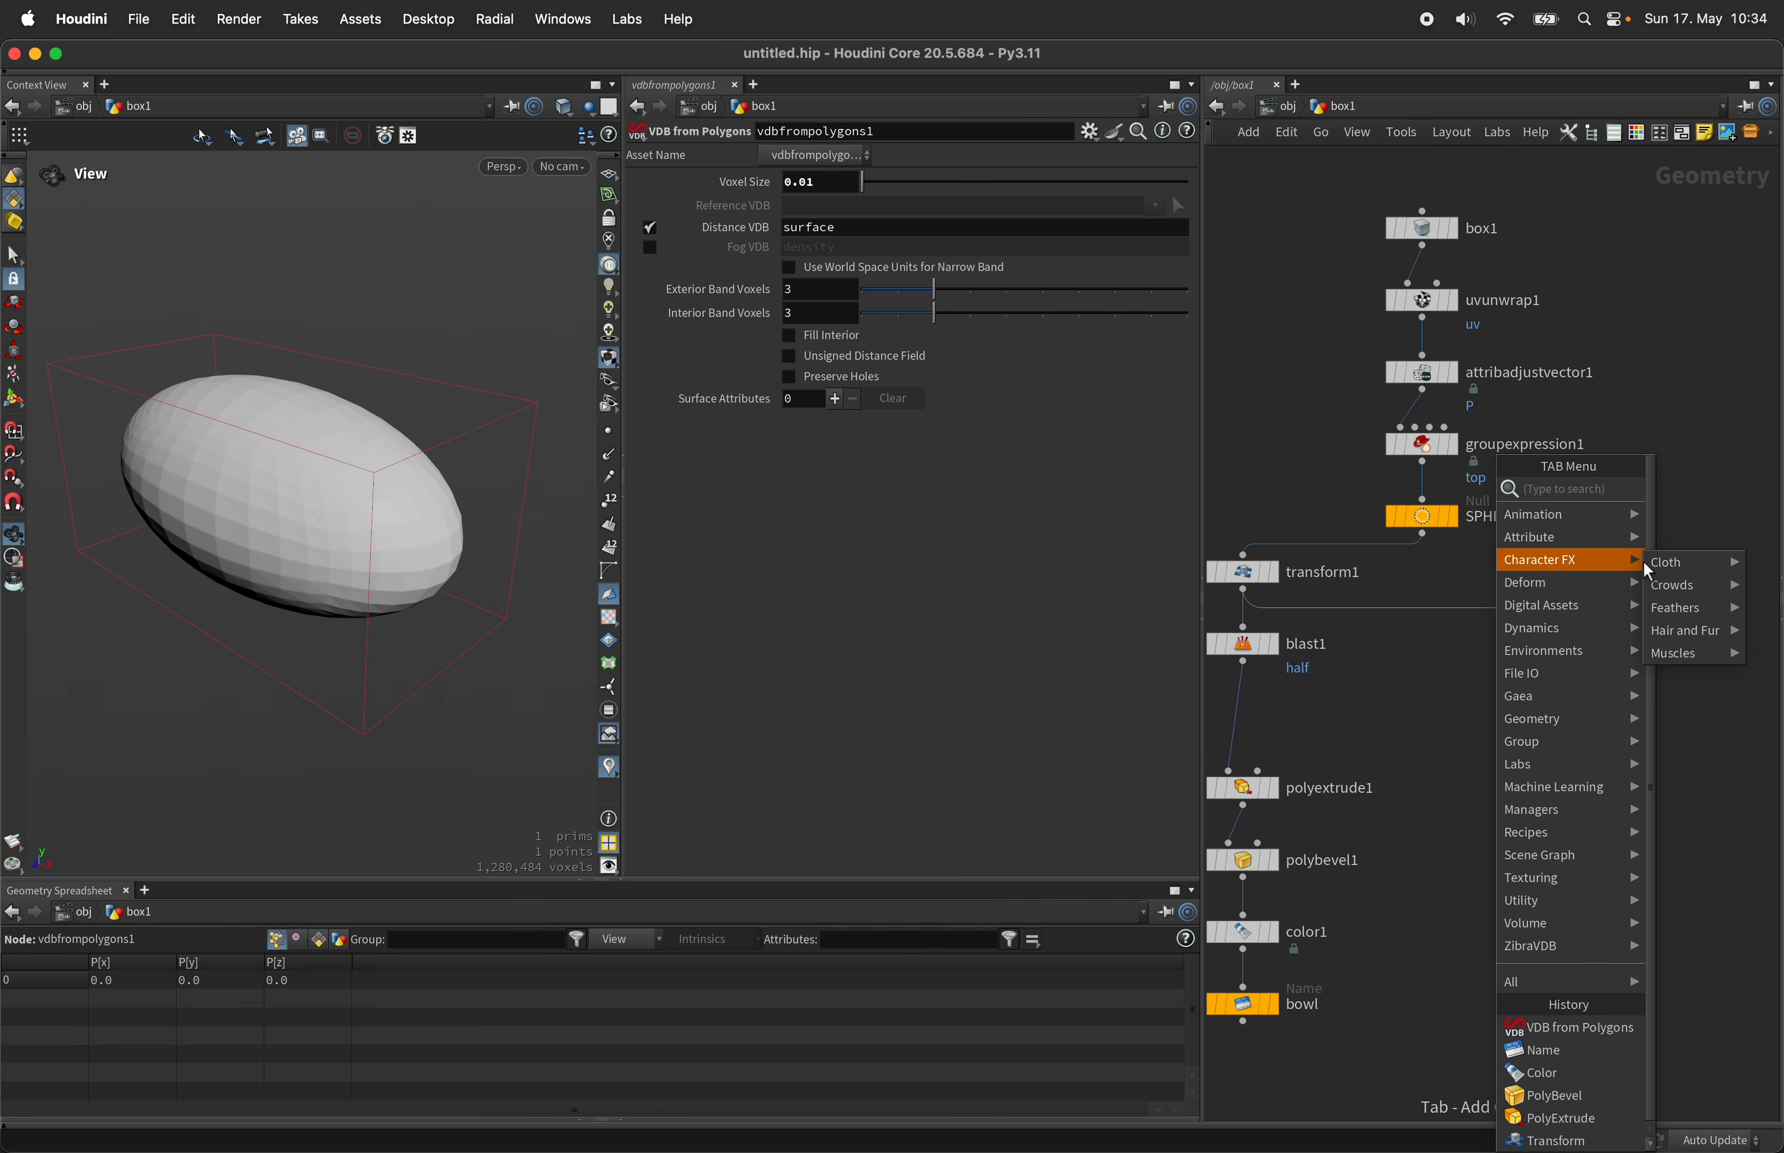
pyautogui.write('spherf')
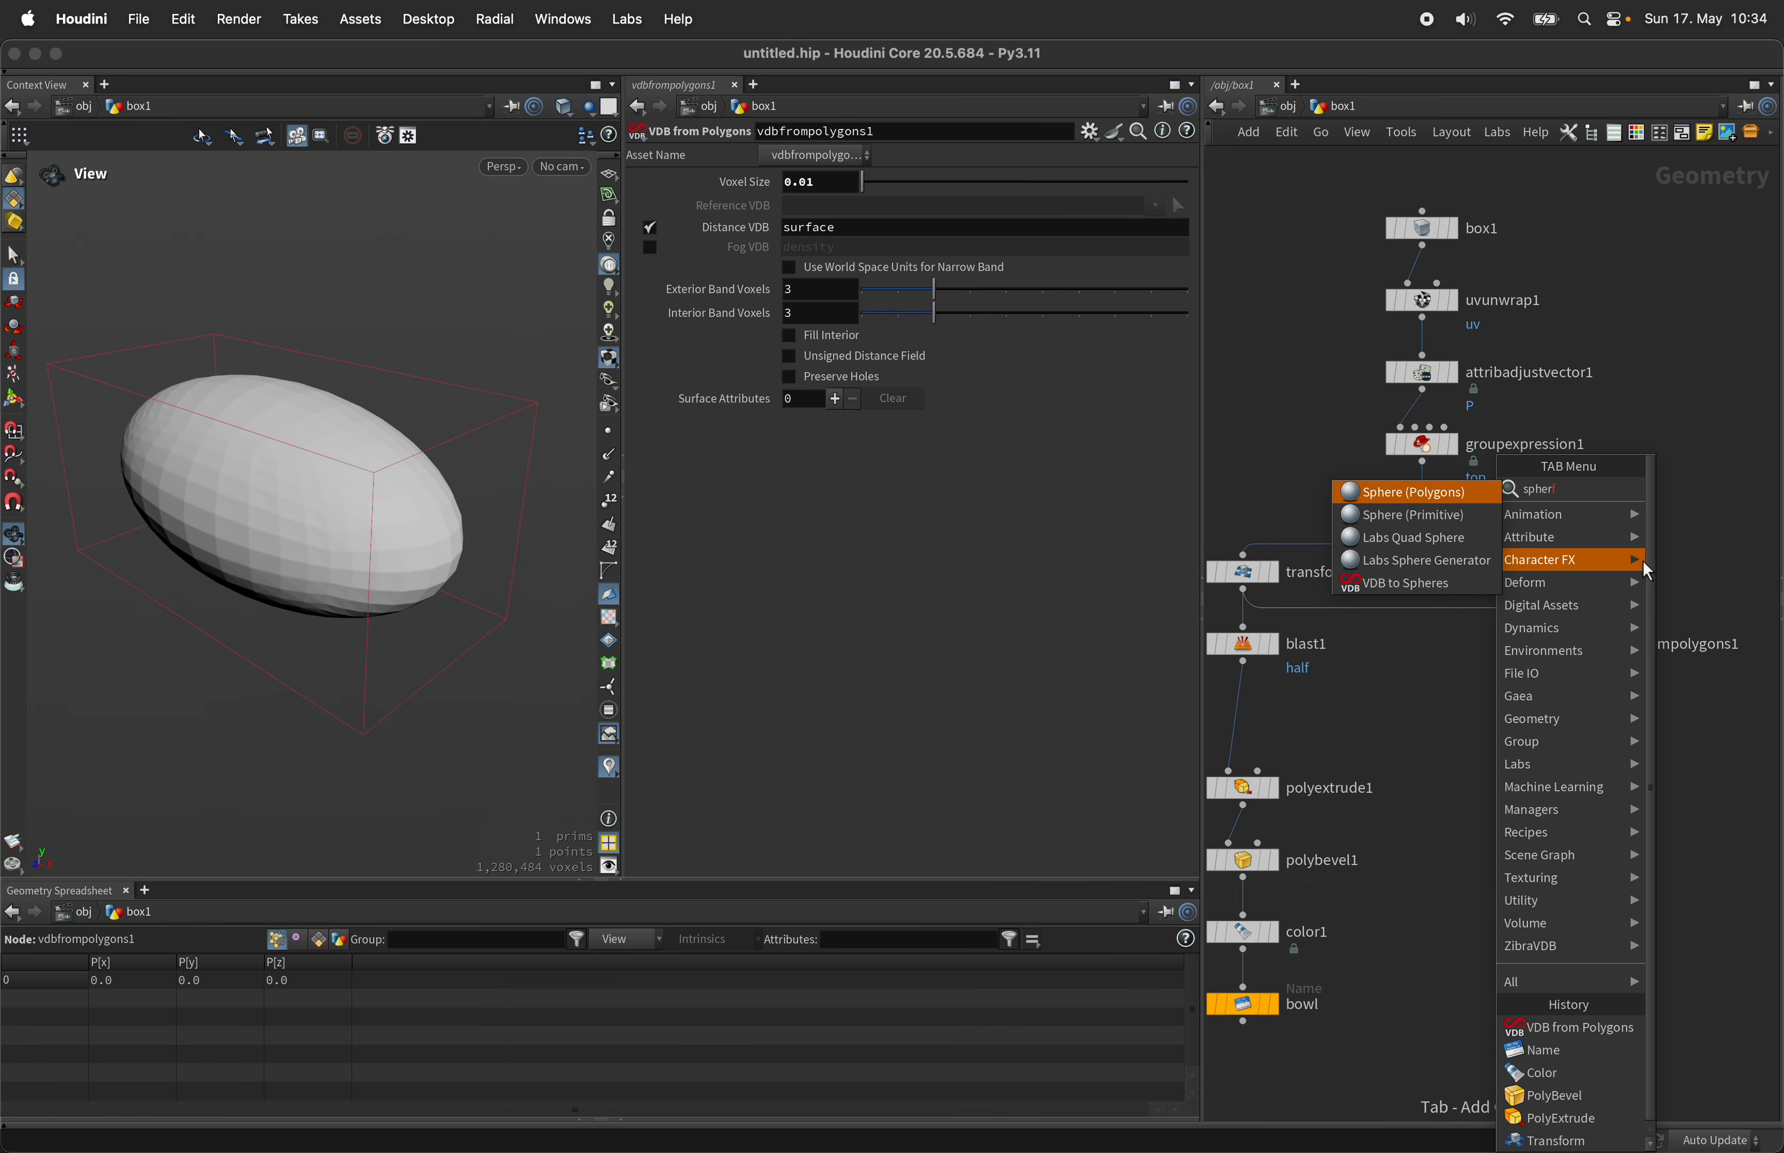
pyautogui.write('vd')
pyautogui.press('Down')
pyautogui.press('Down')
pyautogui.press('Down')
pyautogui.press('Down')
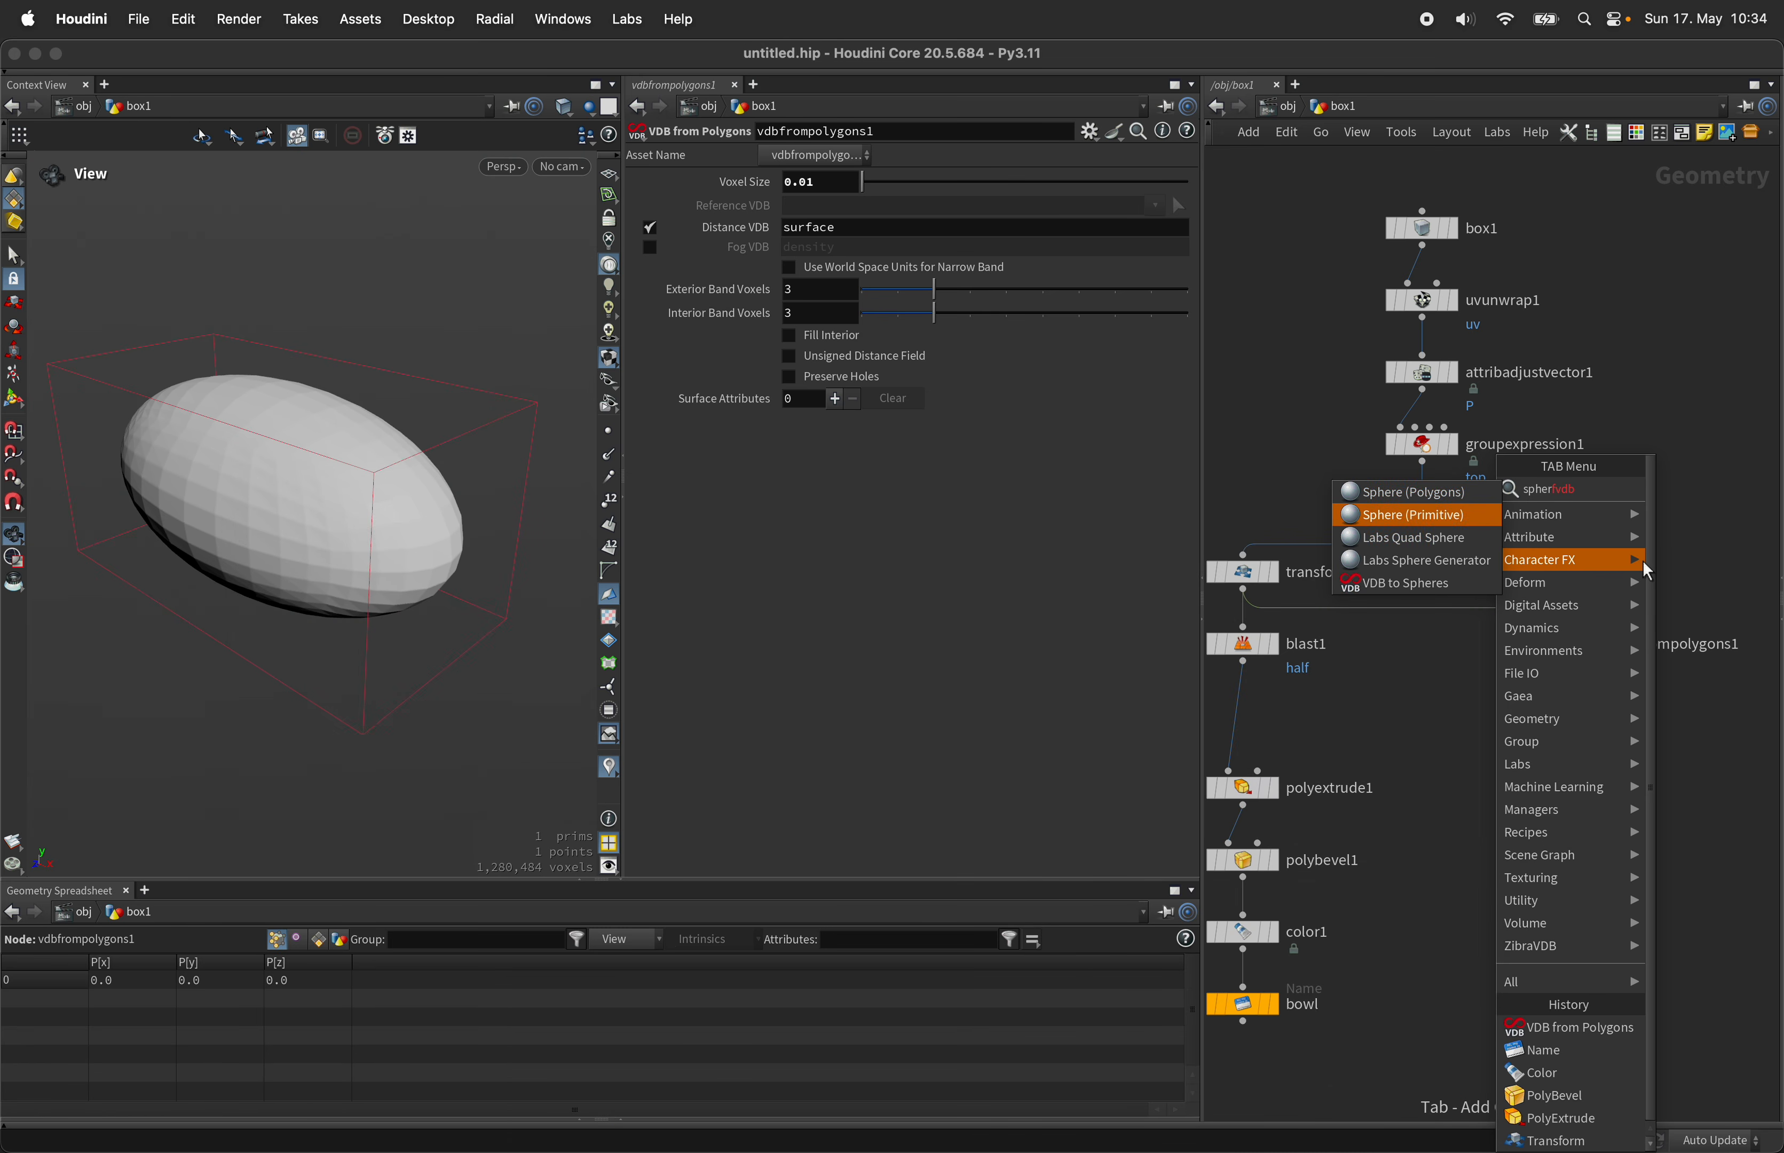
pyautogui.press('Return')
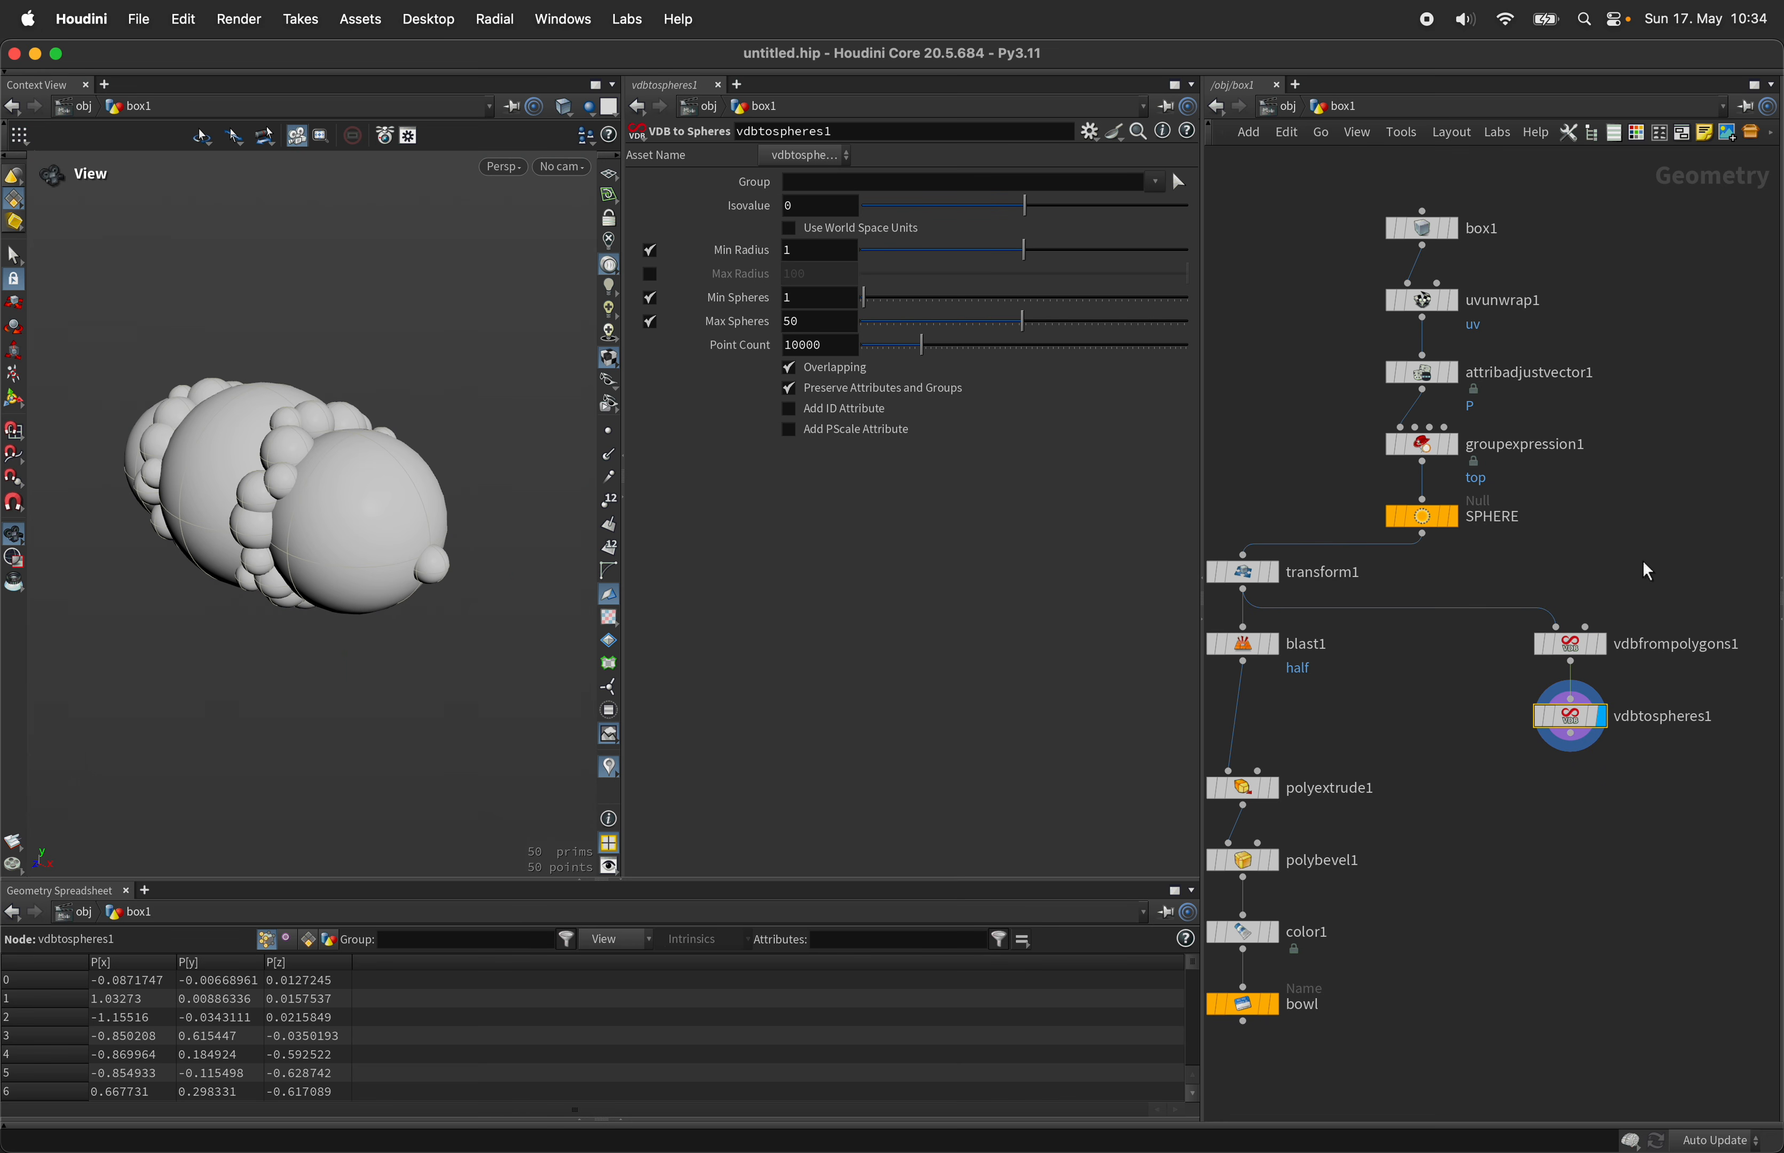
# Step: Turn off overlapping and the minimum sphere limit on vdbtospheres1 and set its maximum spheres to 1000
pyautogui.moveTo(227, 398); pyautogui.dragTo(272, 596)
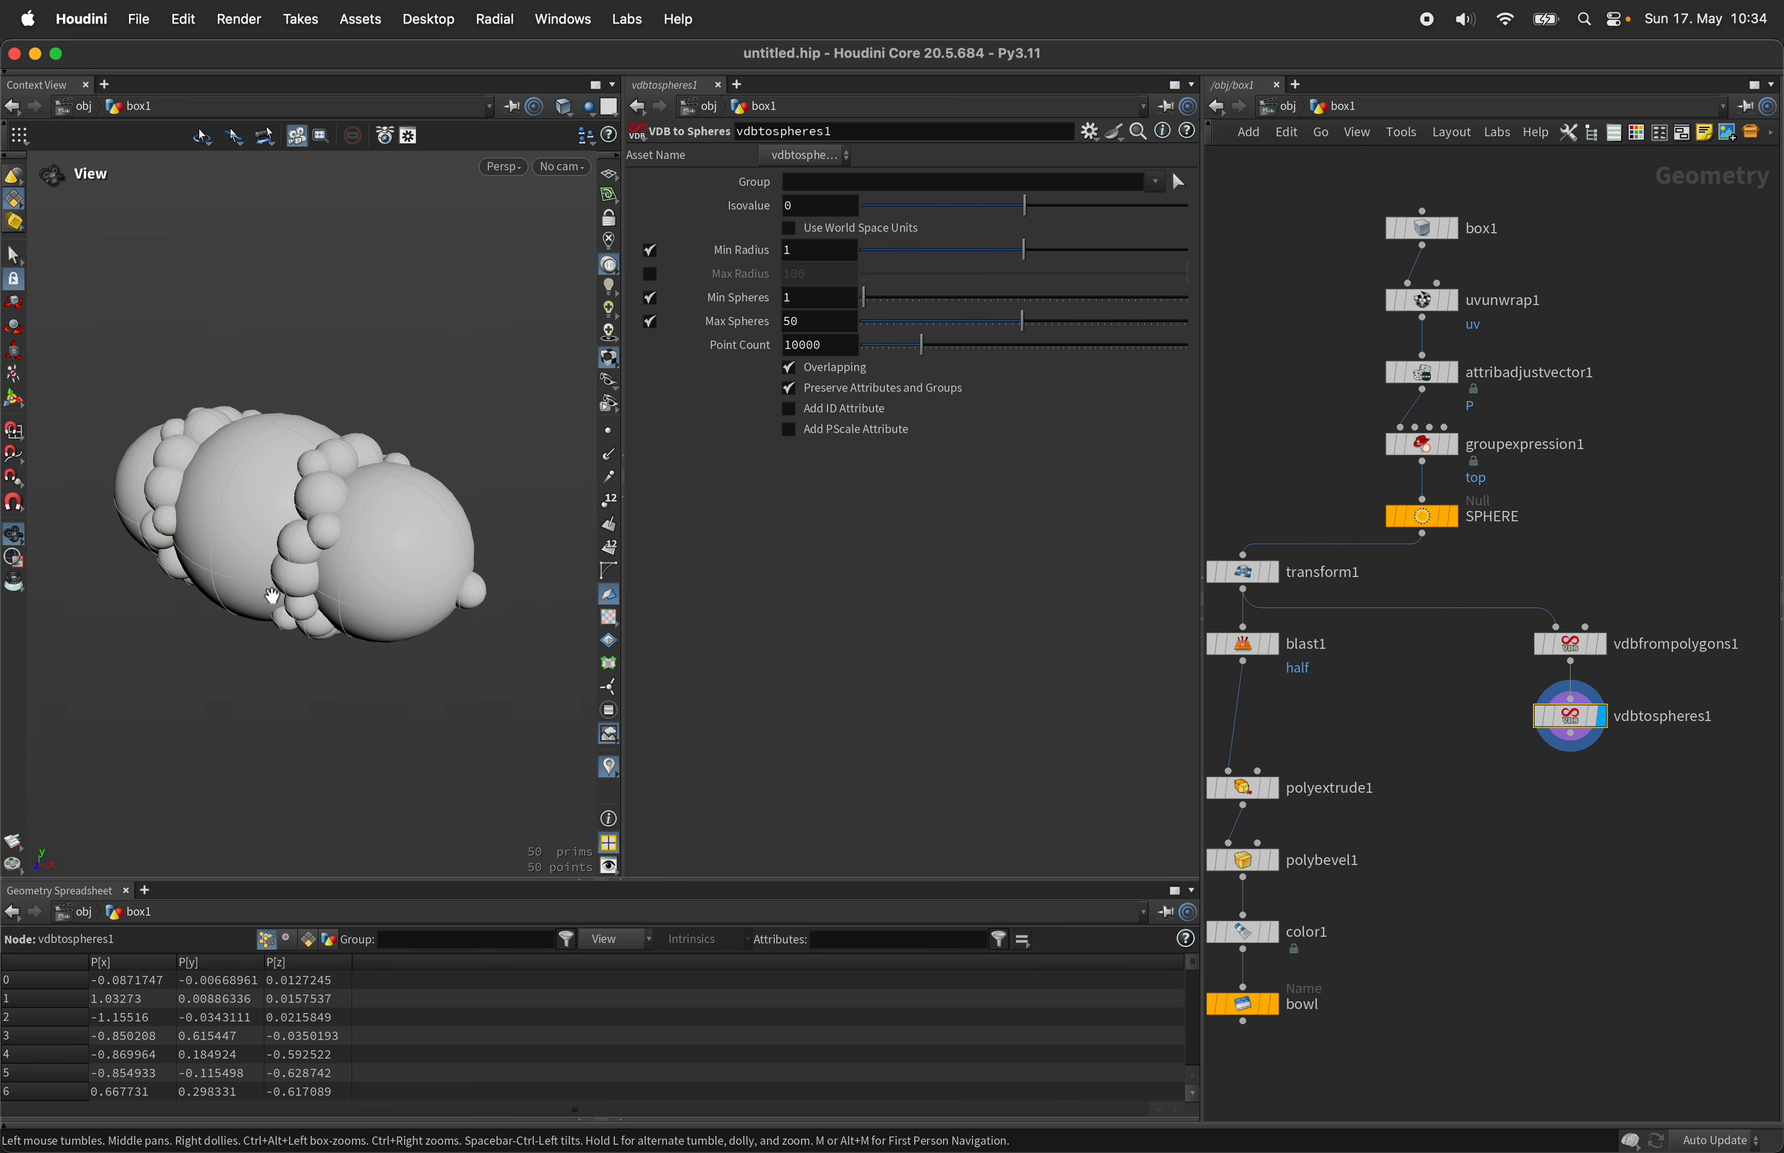
pyautogui.click(851, 376)
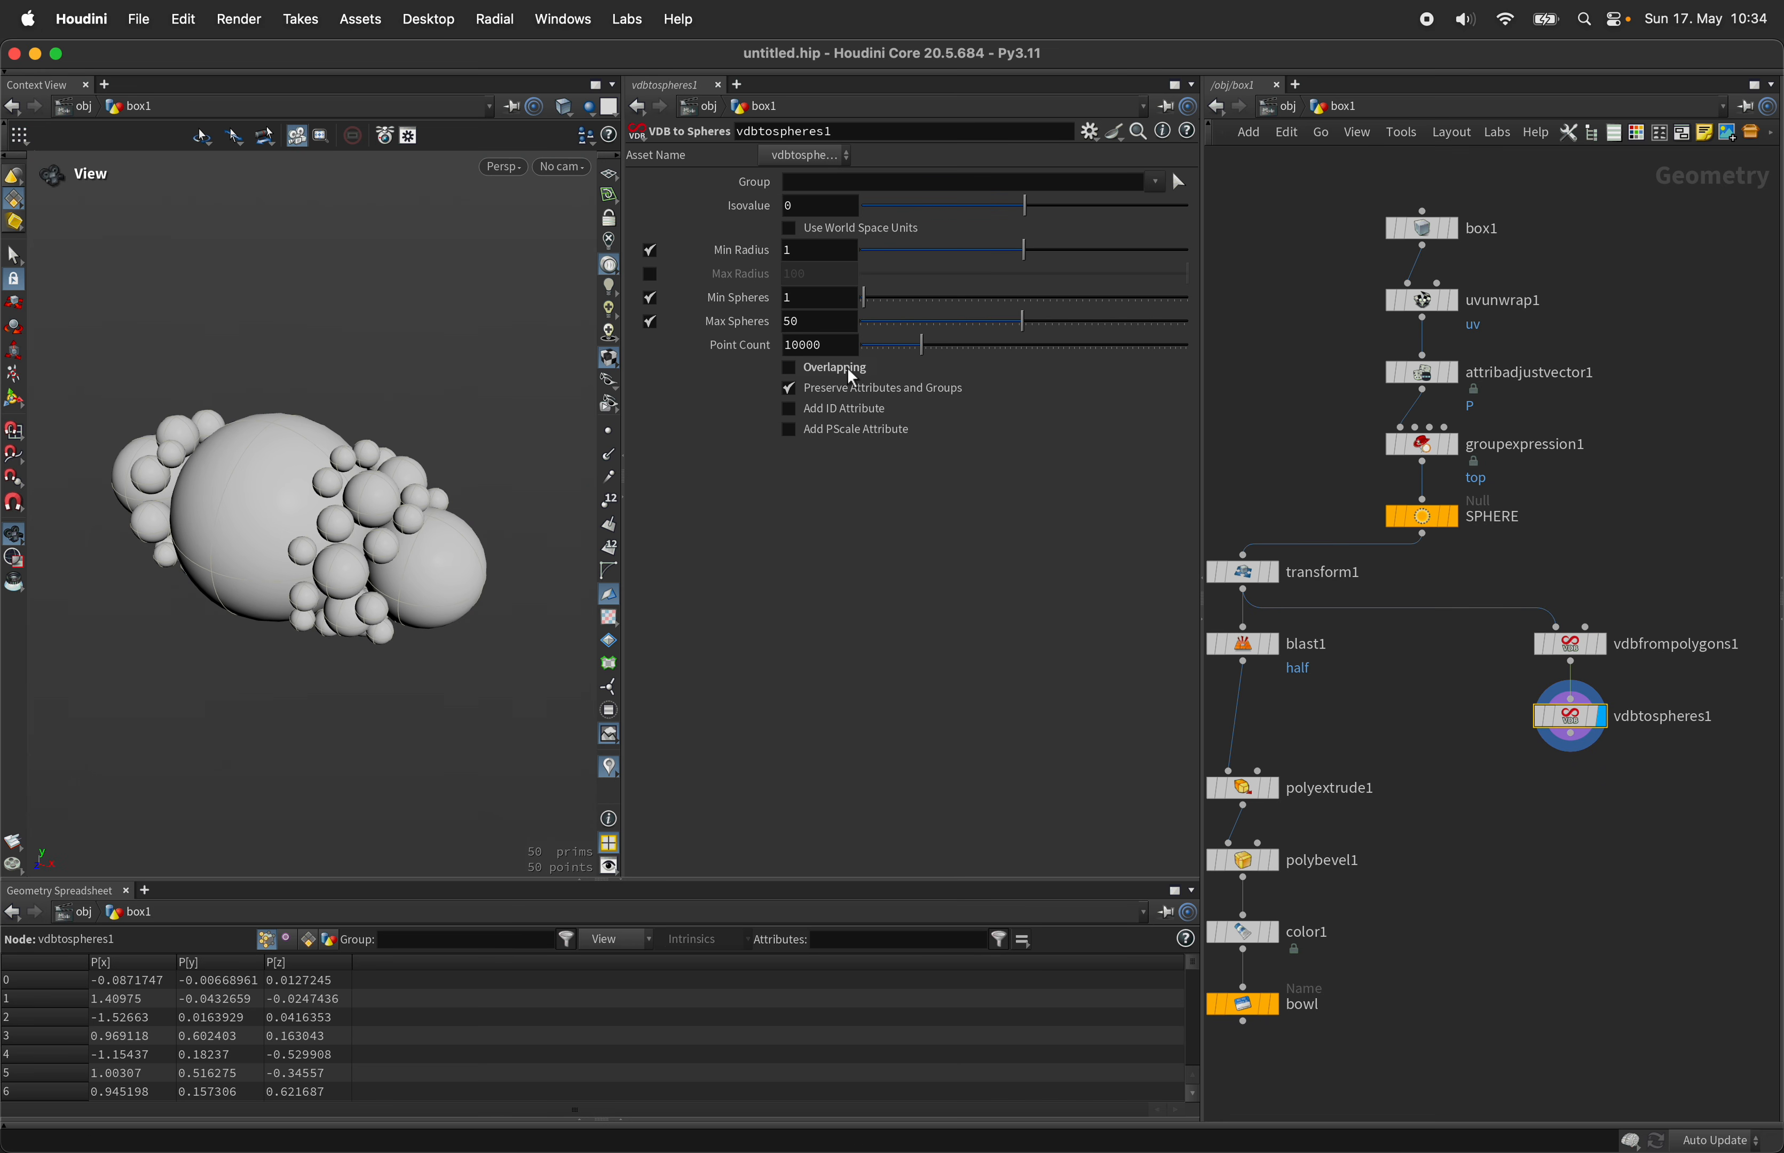
pyautogui.click(650, 298)
pyautogui.click(819, 328)
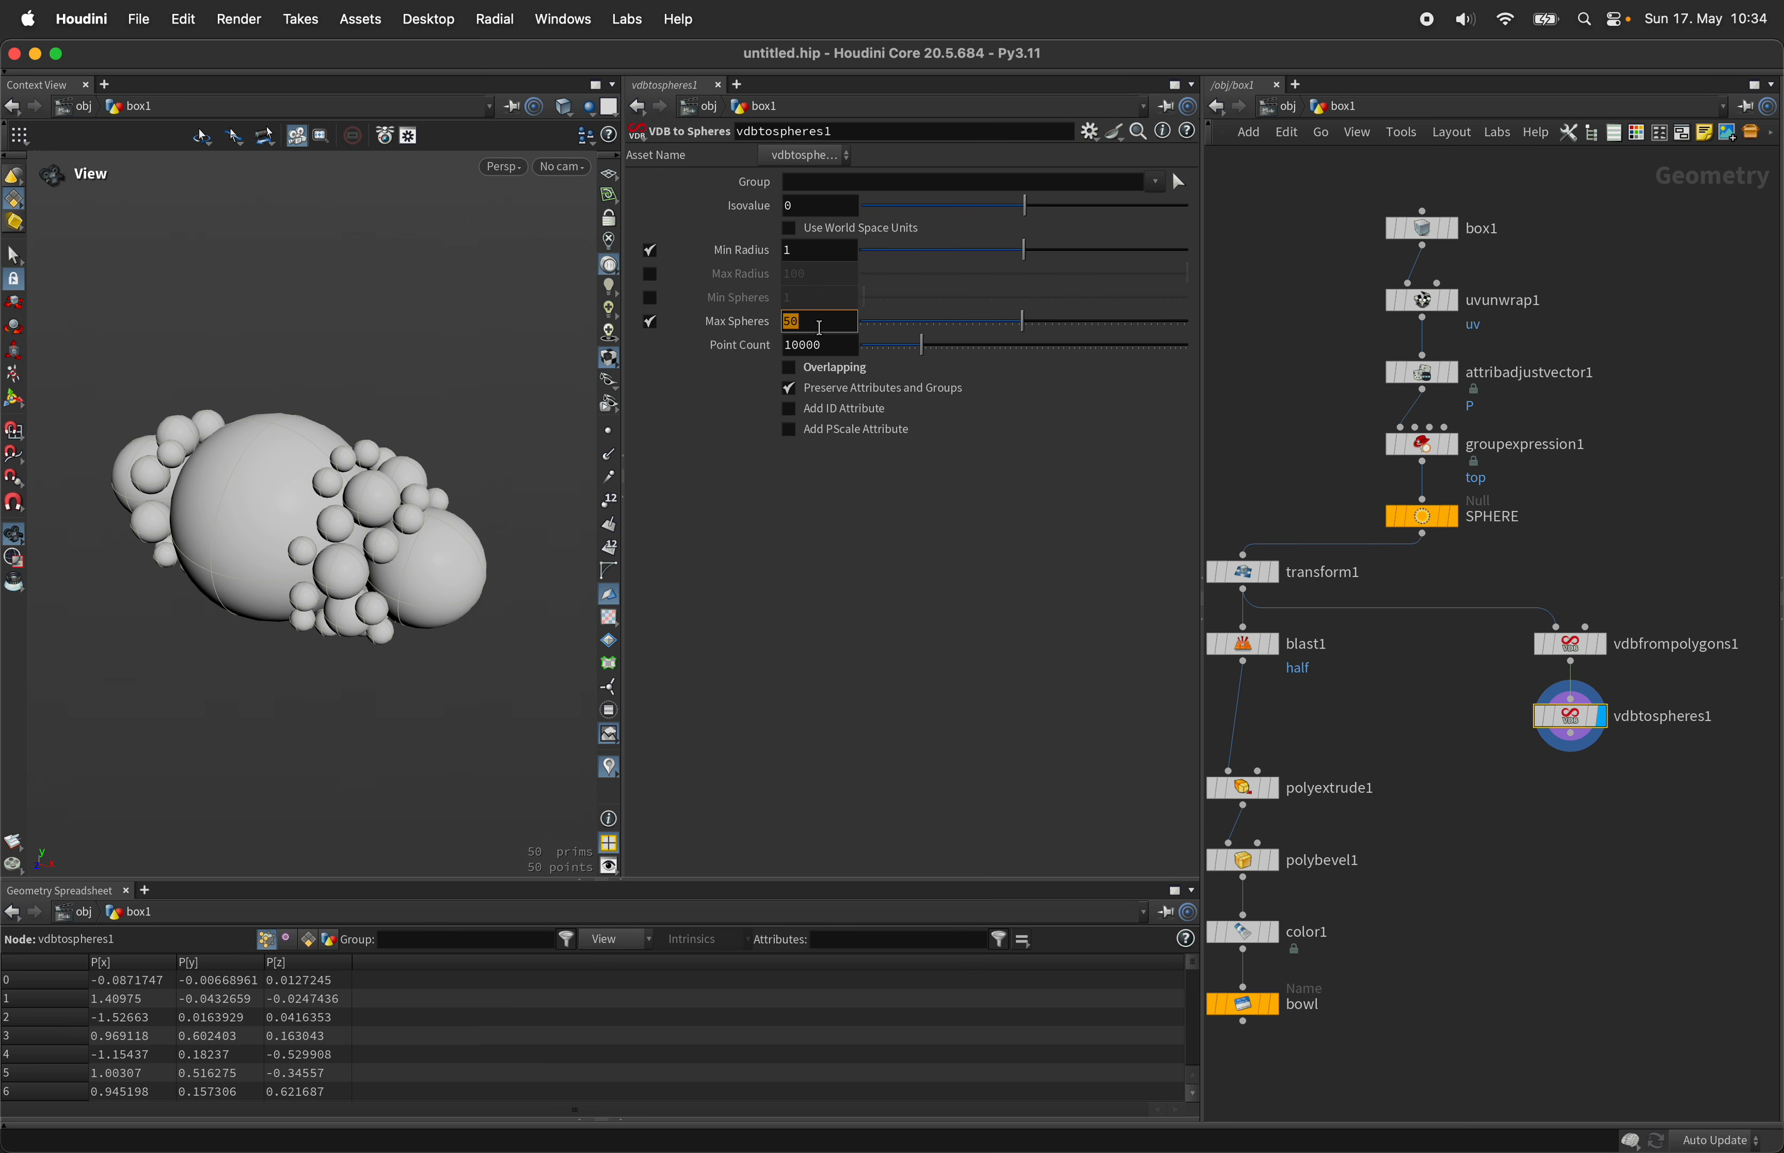
pyautogui.write('1000')
pyautogui.press('Return')
# Step: Raise the VDB to Spheres point count to 100000 and on to 1000000
pyautogui.click(842, 349)
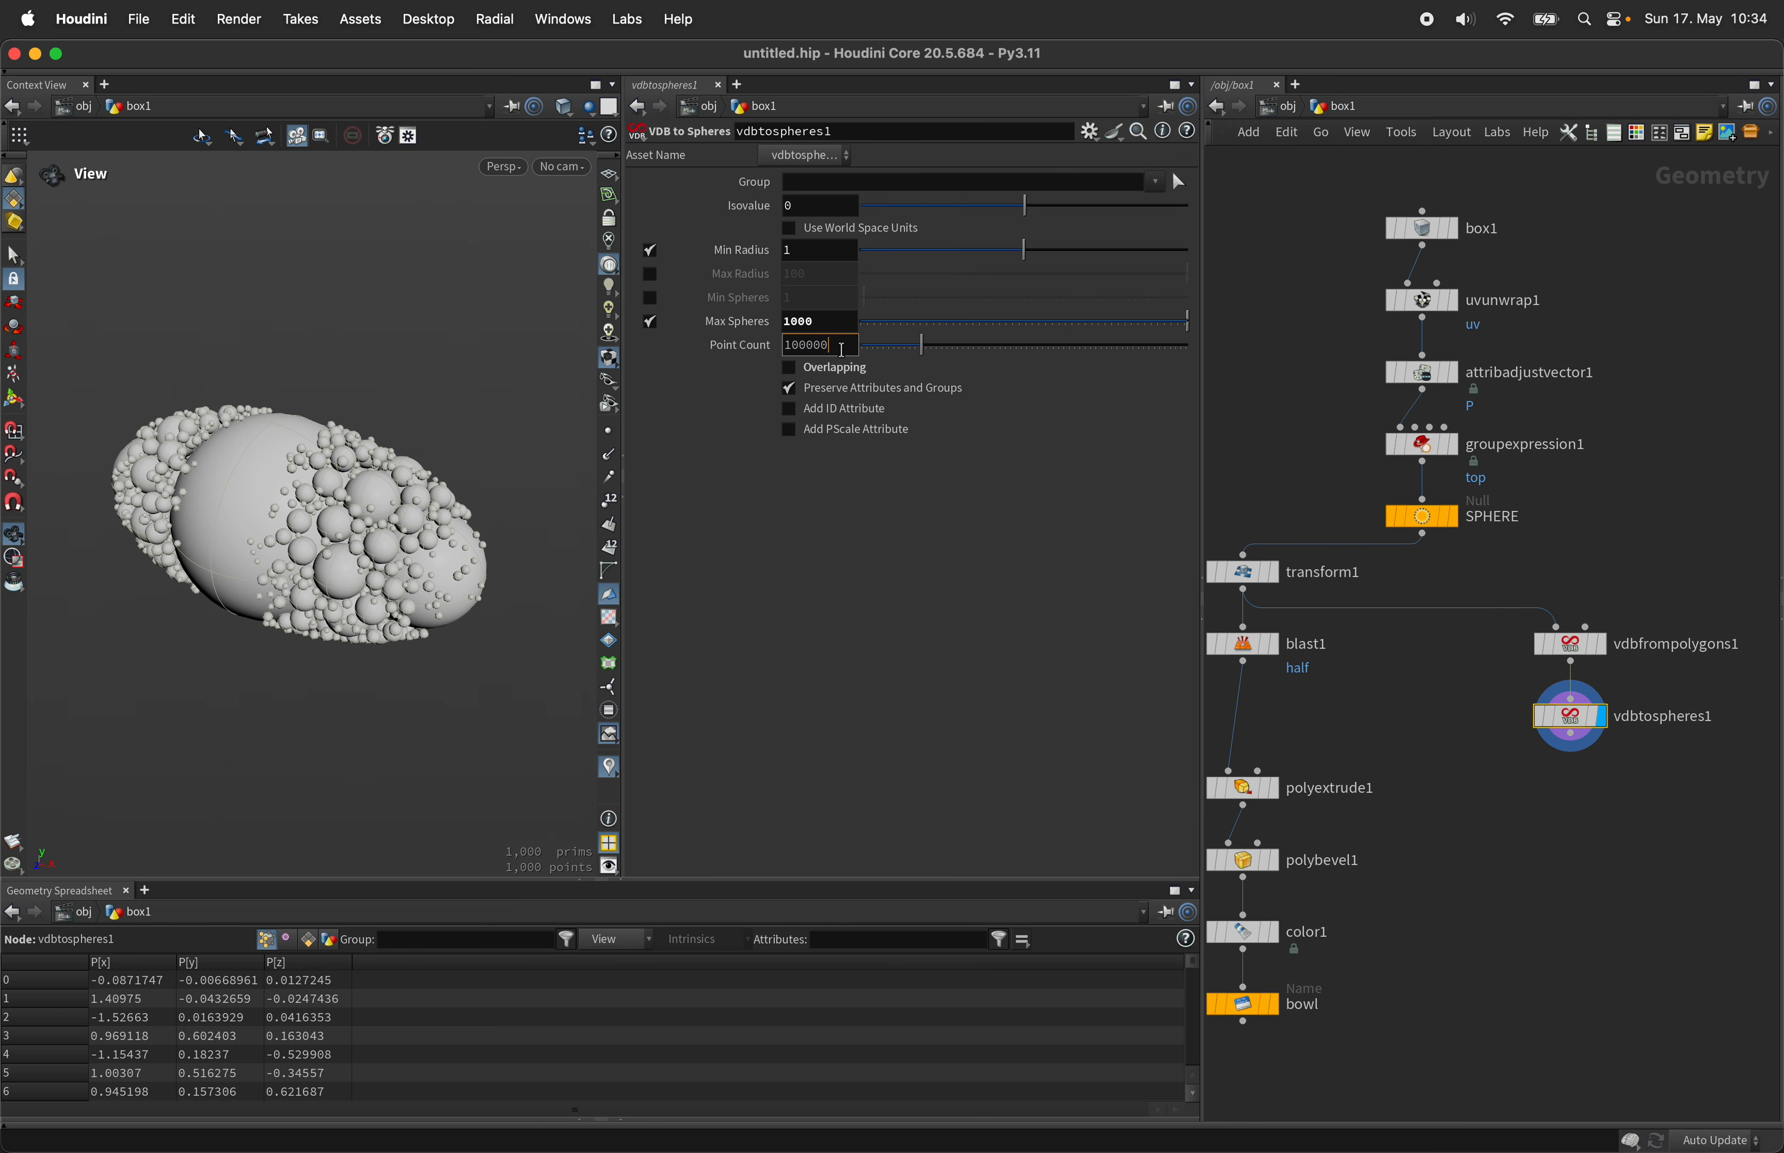
pyautogui.press('Return')
pyautogui.click(842, 348)
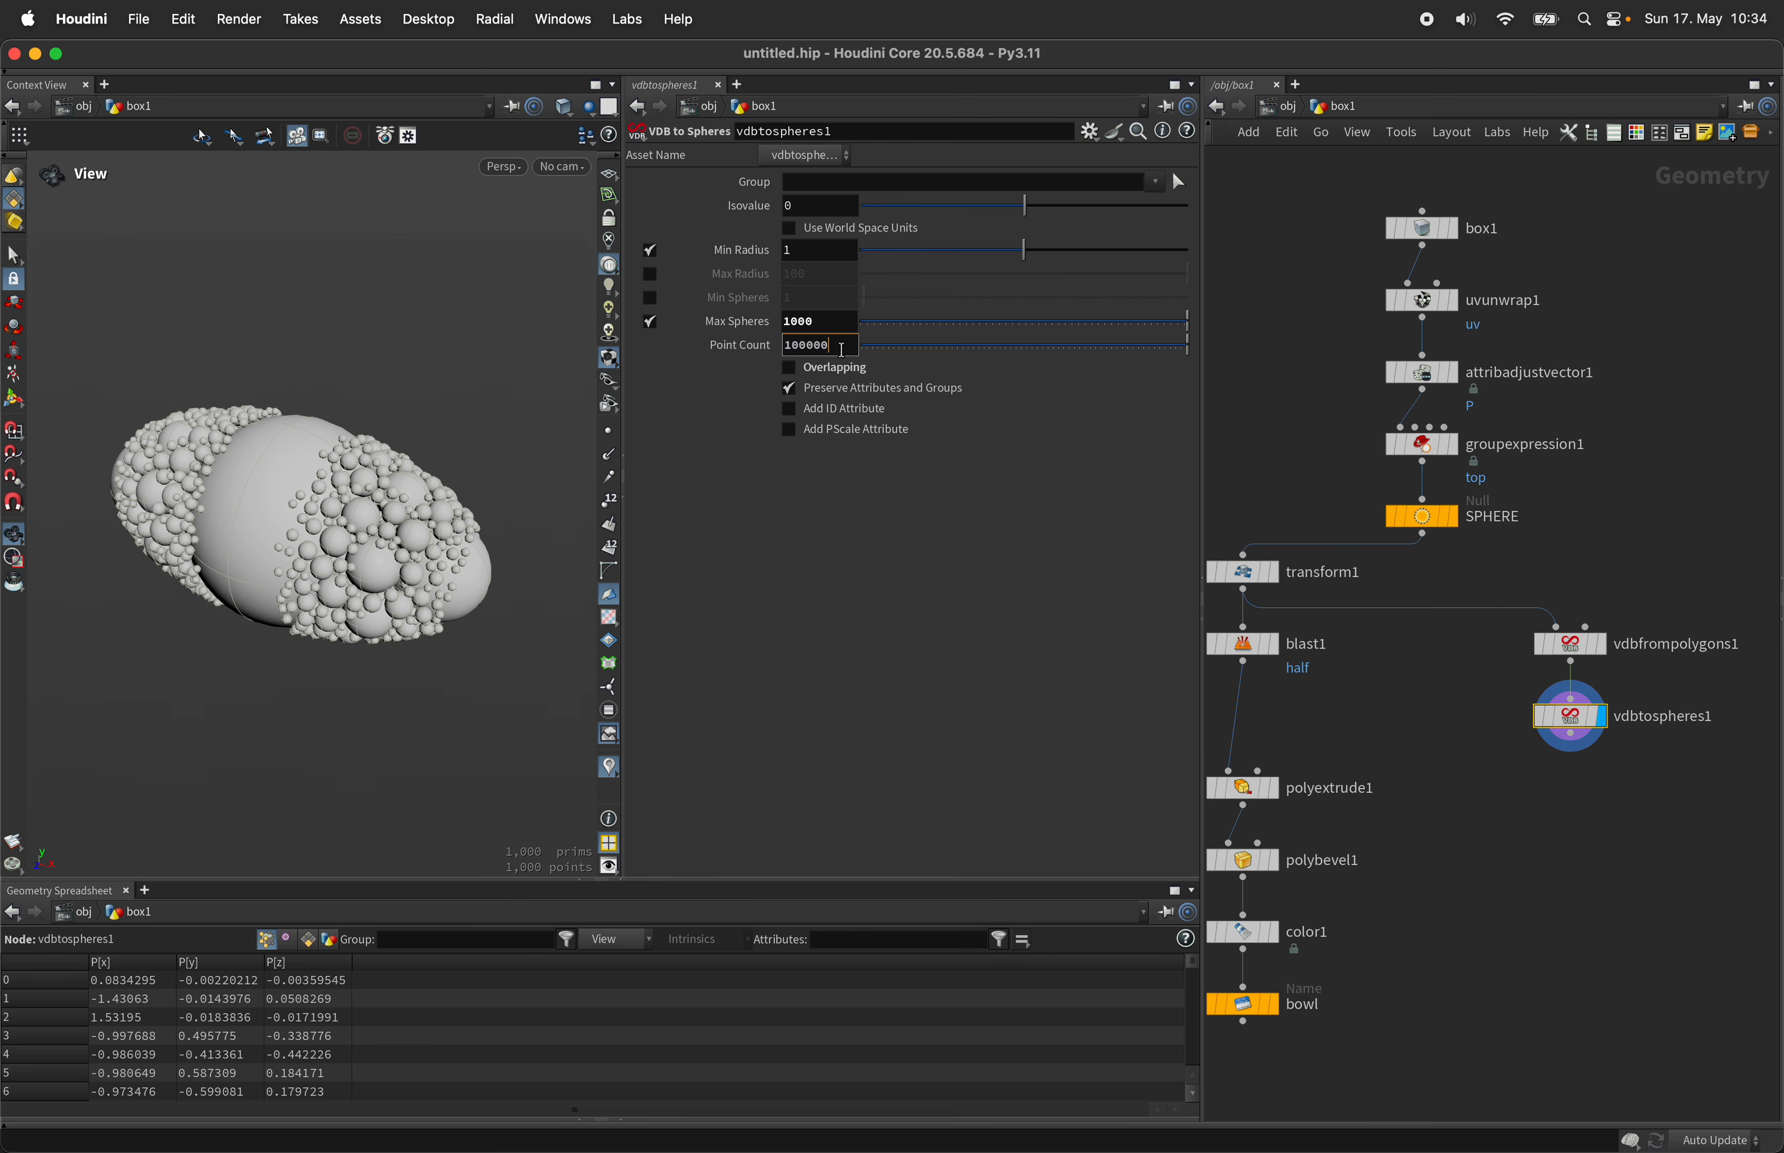
pyautogui.press('Return')
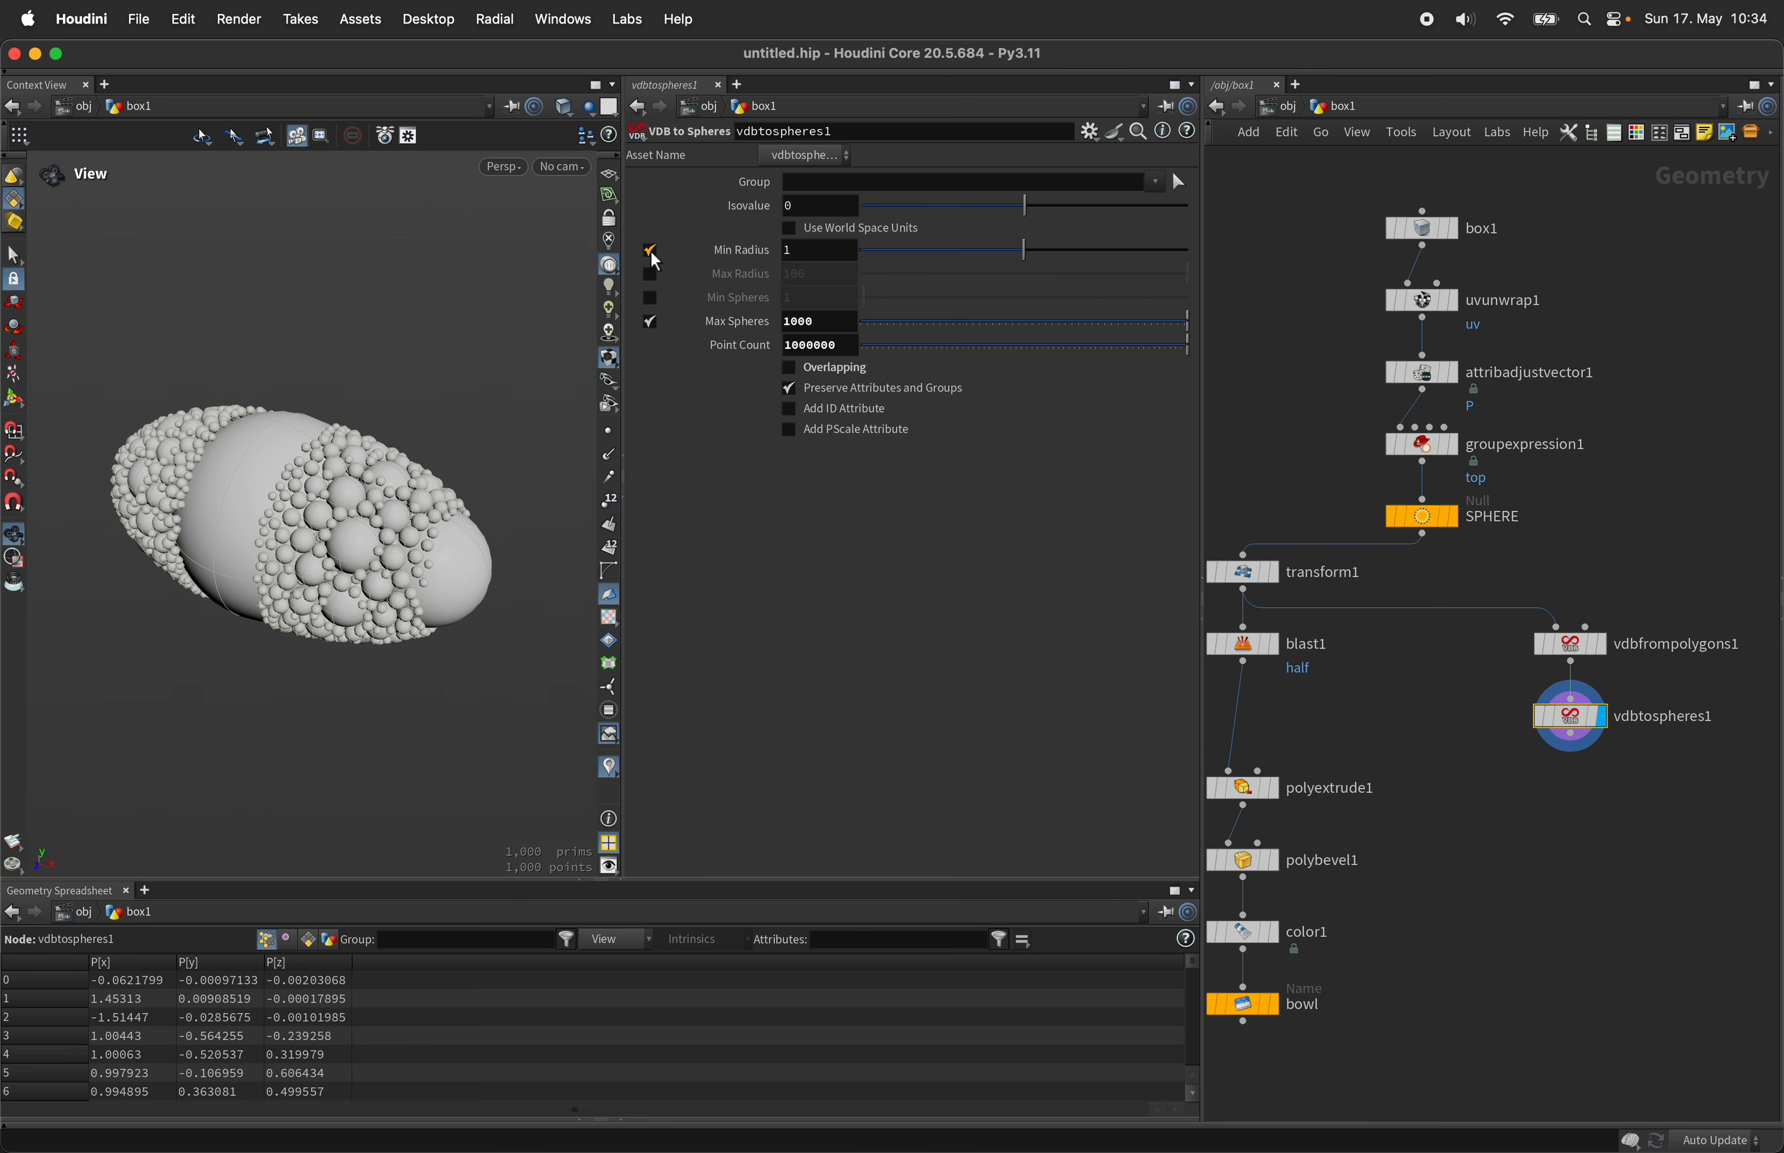
# Step: Size the spheres in world space units with a minimum radius of .1 and an enabled maximum radius of .2
pyautogui.doubleClick(828, 255)
pyautogui.write('.1')
pyautogui.press('Tab')
pyautogui.click(651, 271)
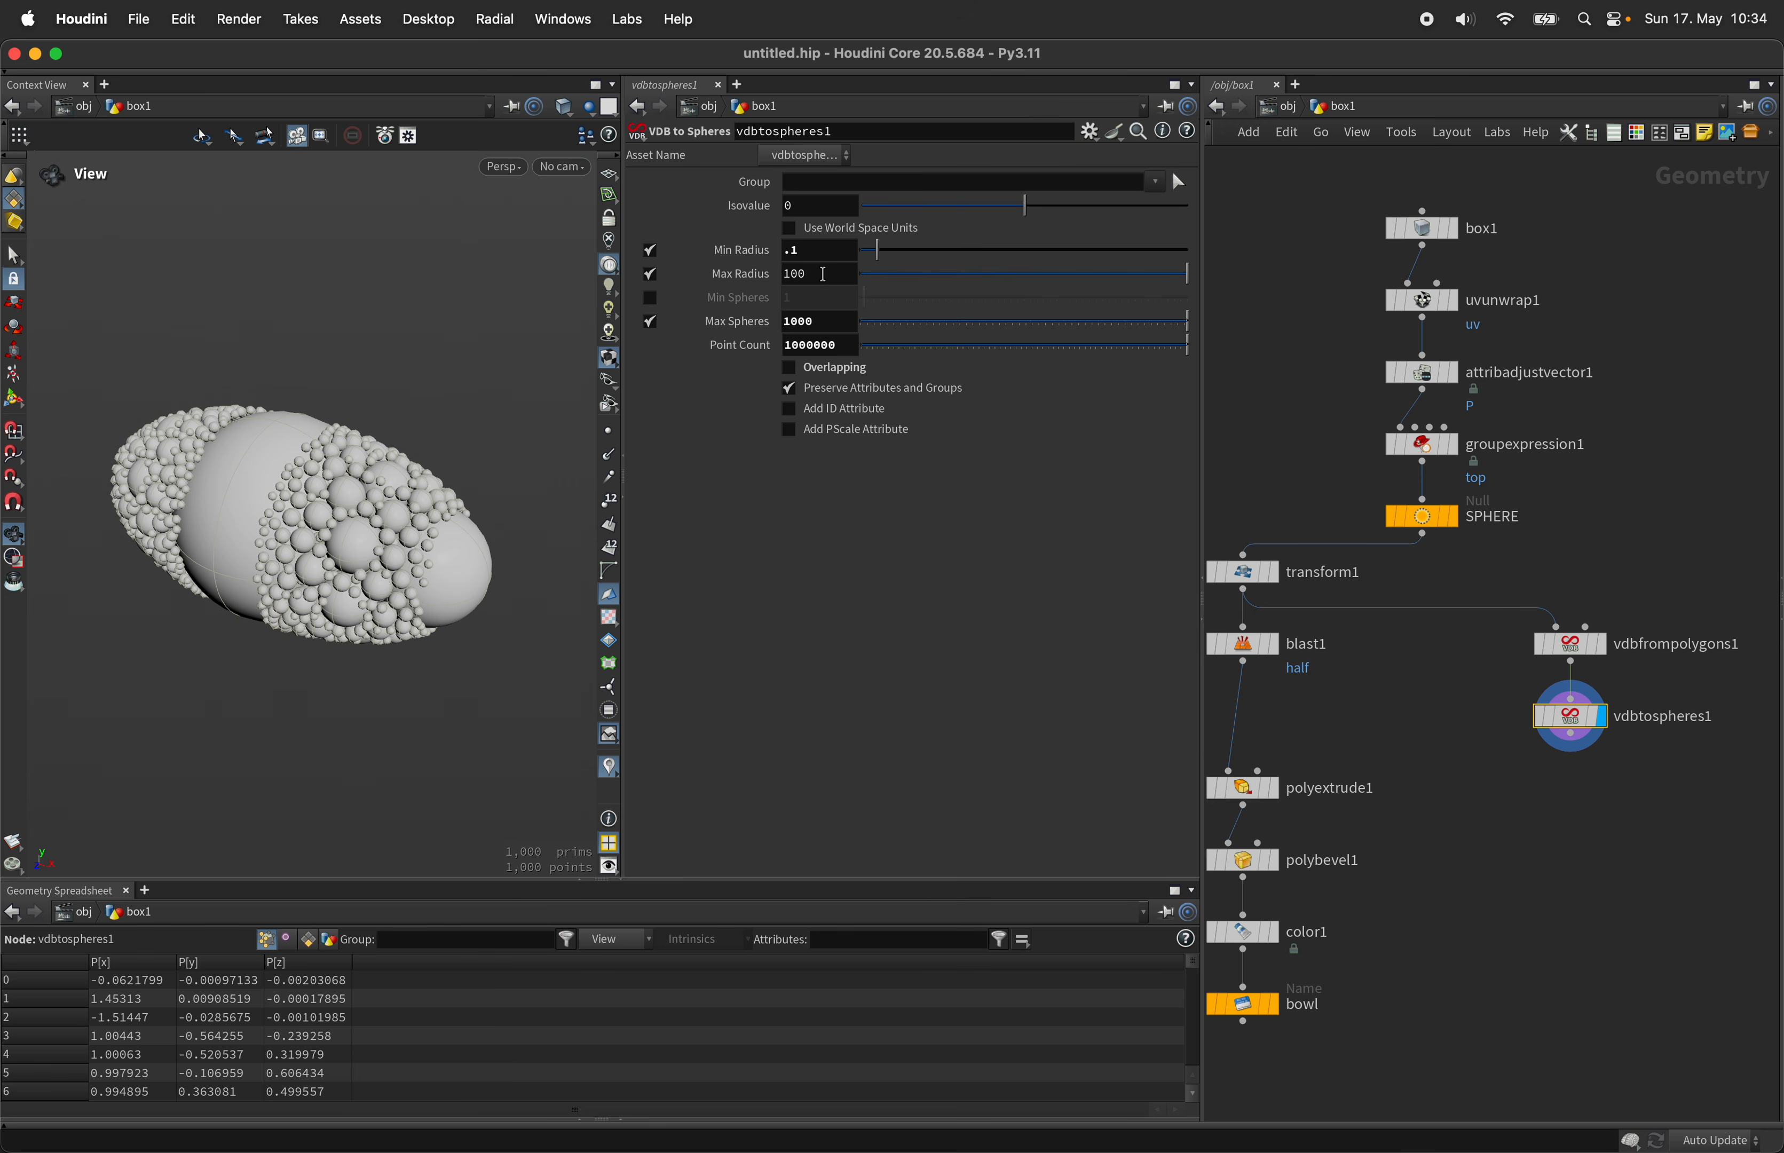
pyautogui.doubleClick(823, 274)
pyautogui.write('.2')
pyautogui.press('Return')
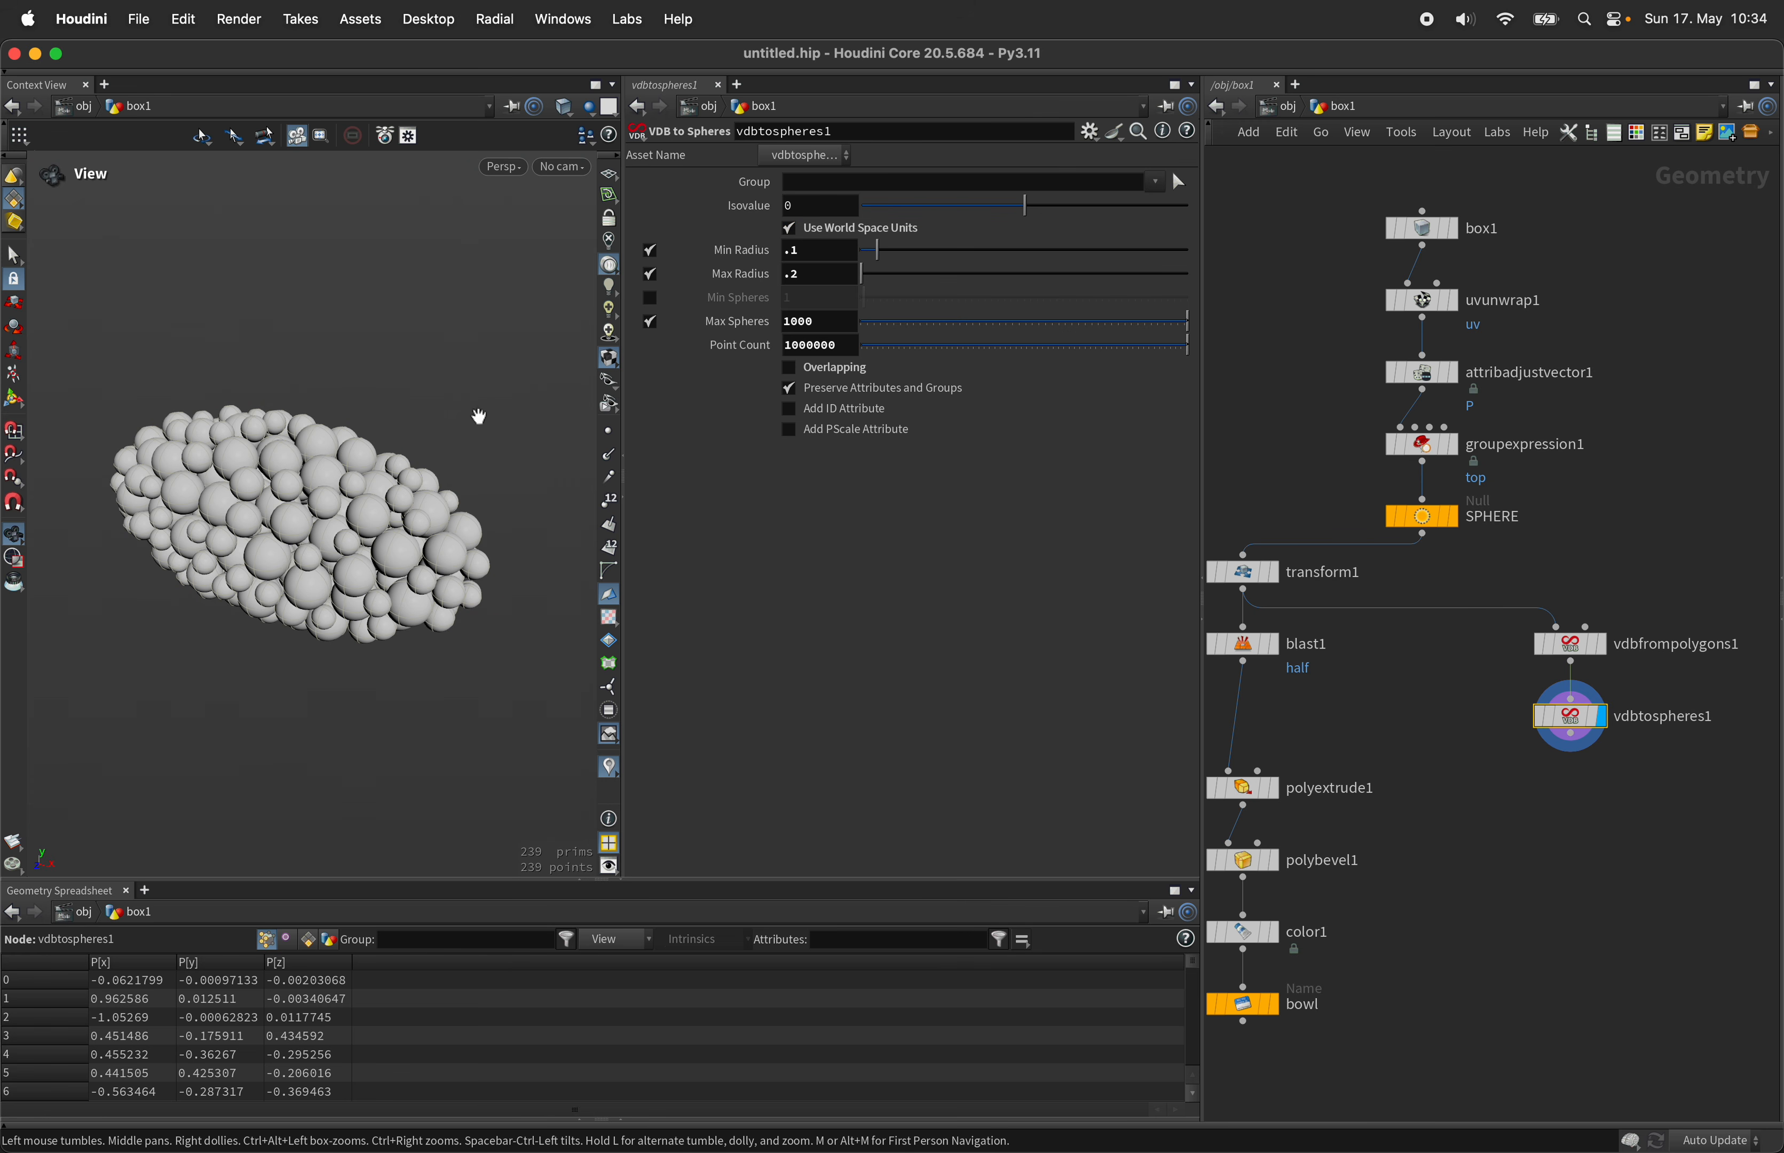
pyautogui.moveTo(477, 409); pyautogui.dragTo(383, 470)
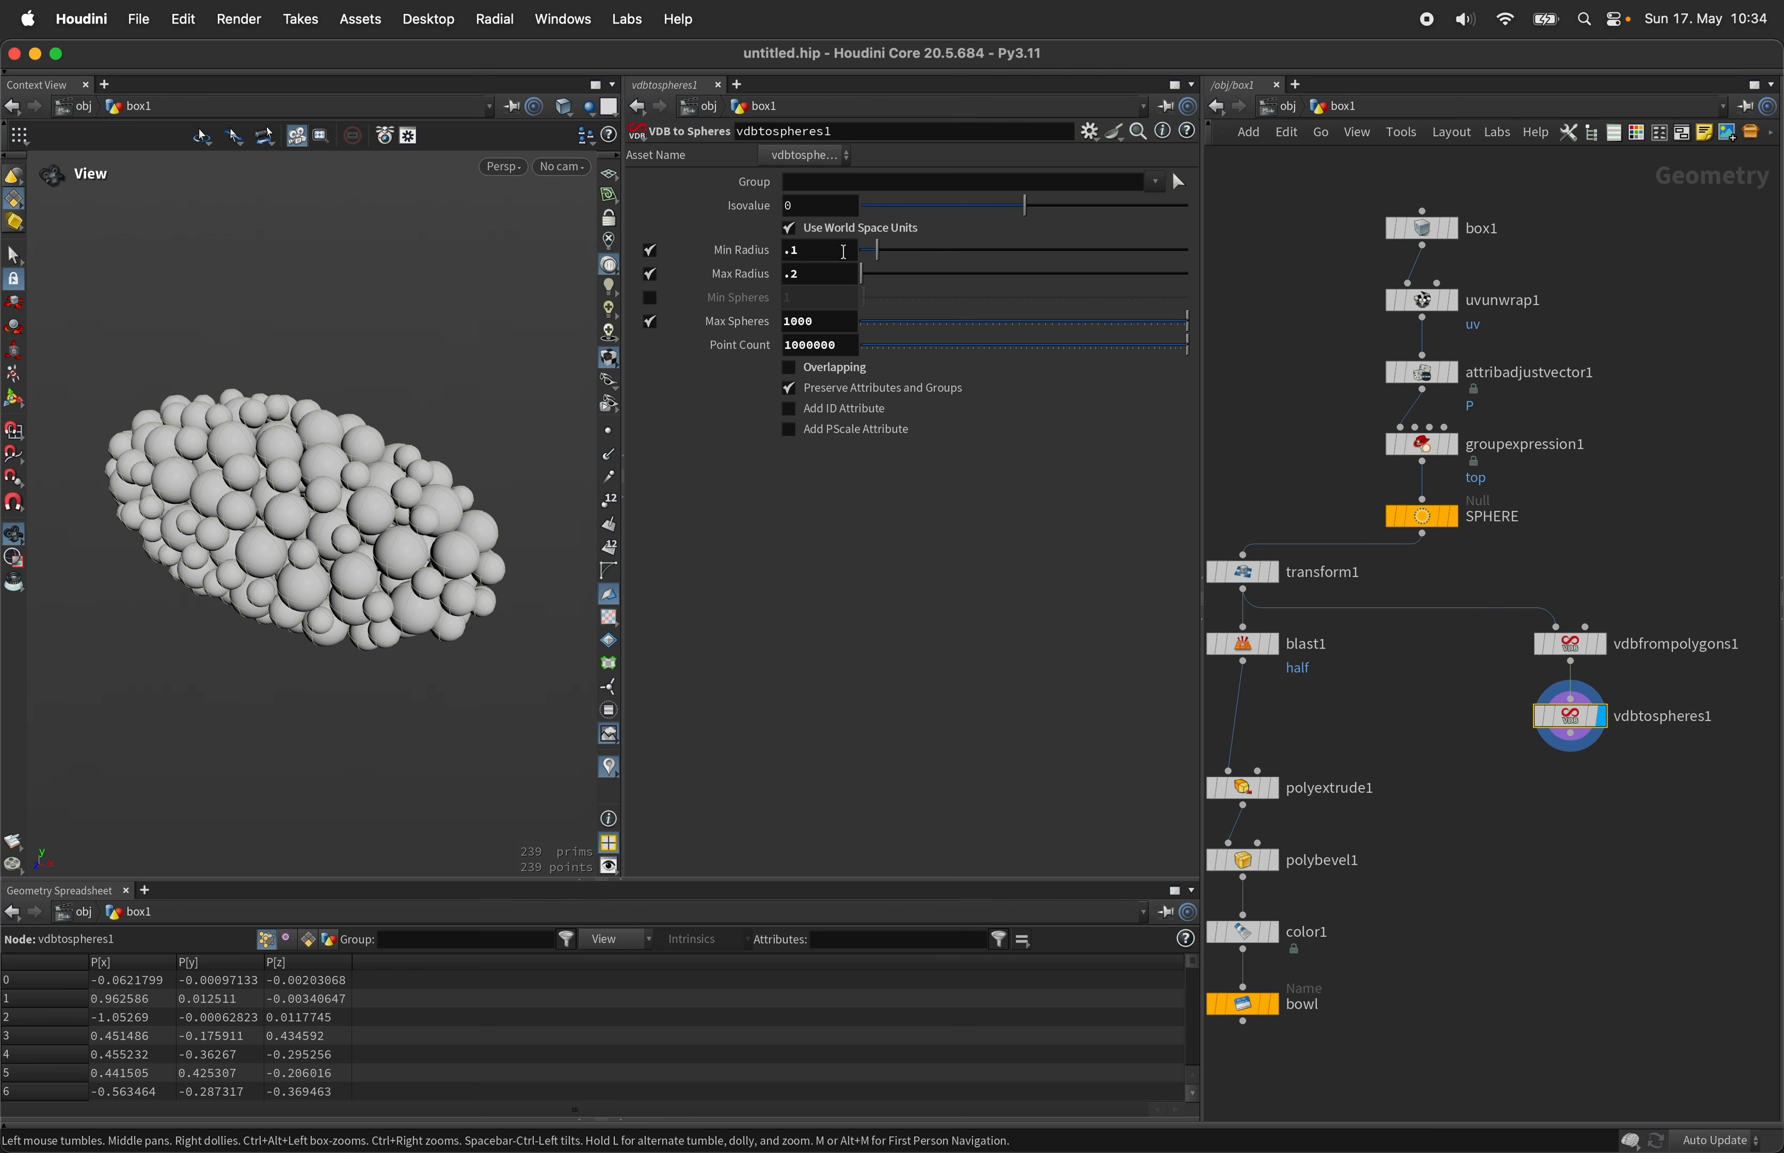
# Step: Set the spheres' minimum radius to .15 and add the pscale attribute
pyautogui.click(825, 256)
pyautogui.write('5')
pyautogui.press('Return')
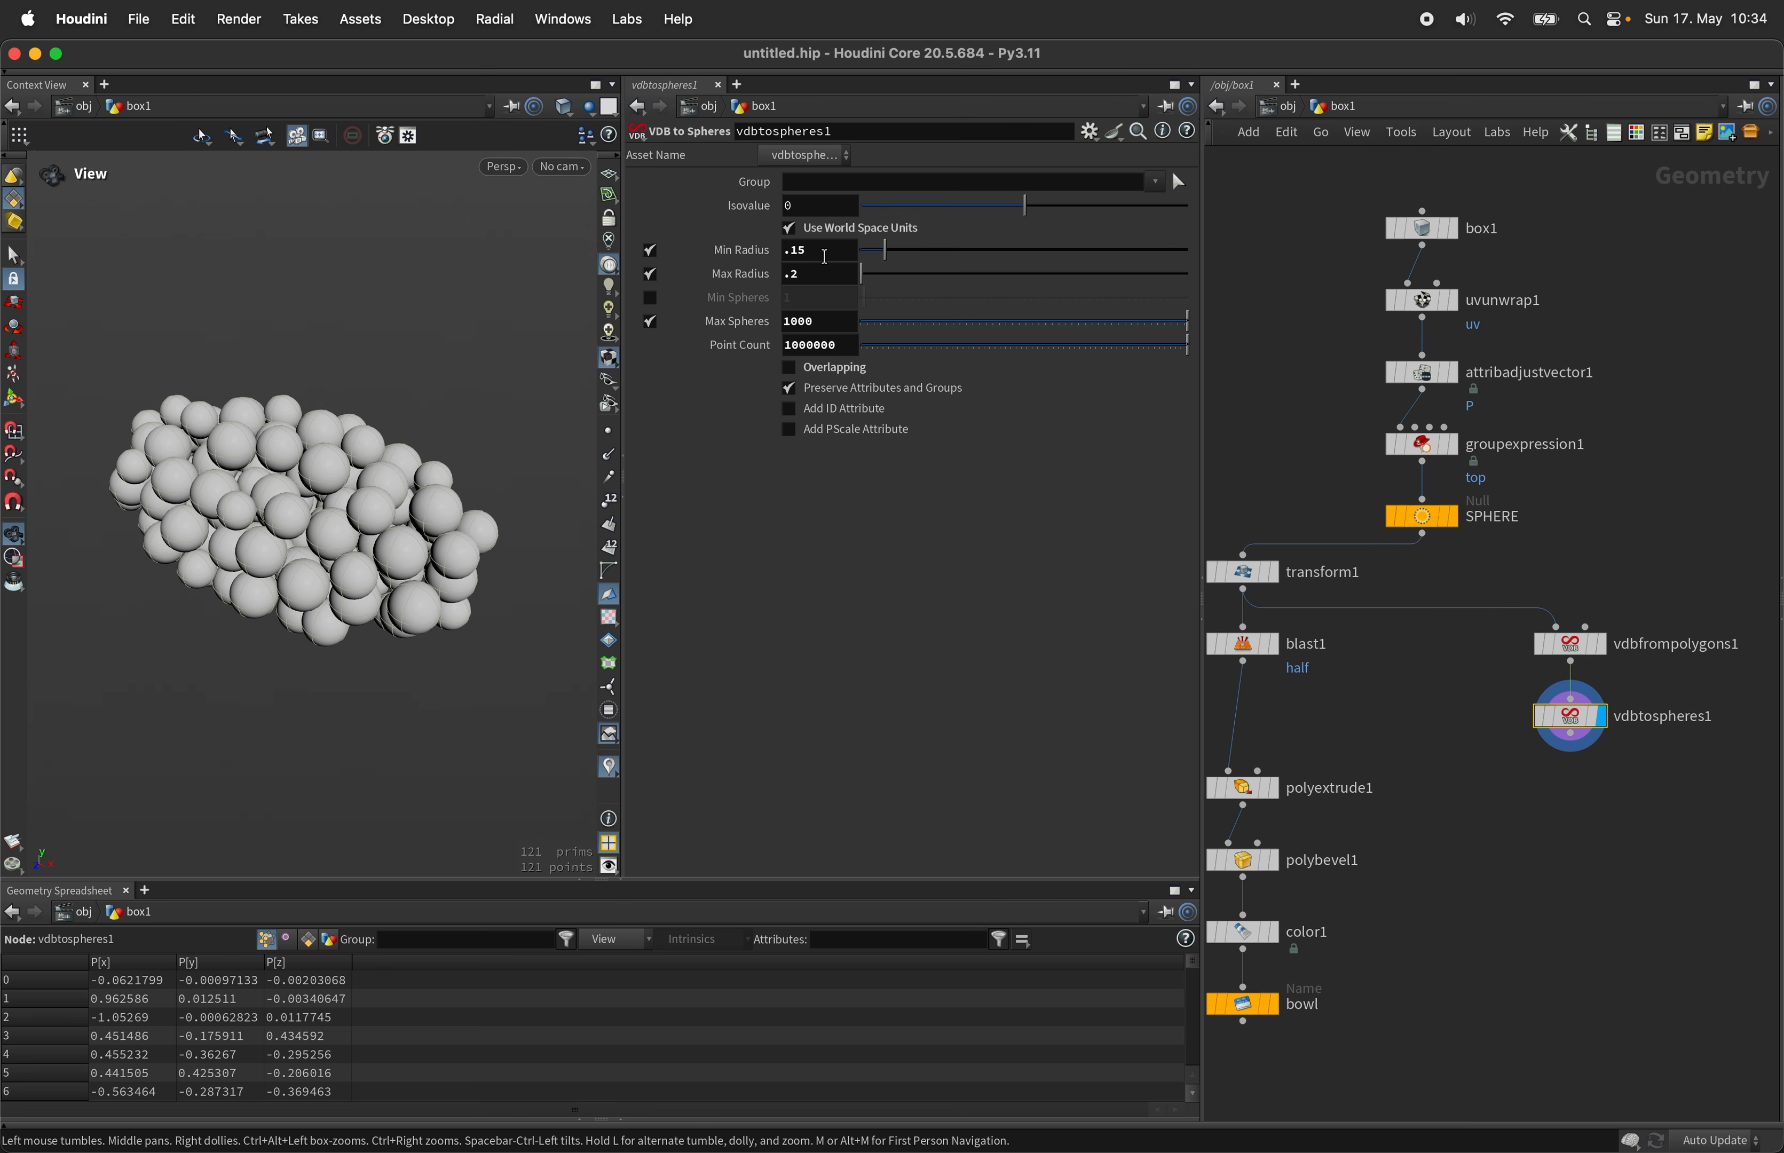
pyautogui.moveTo(430, 522)
pyautogui.mouseDown()
pyautogui.moveTo(390, 475)
pyautogui.moveTo(435, 570)
pyautogui.moveTo(392, 497)
pyautogui.moveTo(401, 524)
pyautogui.mouseUp()
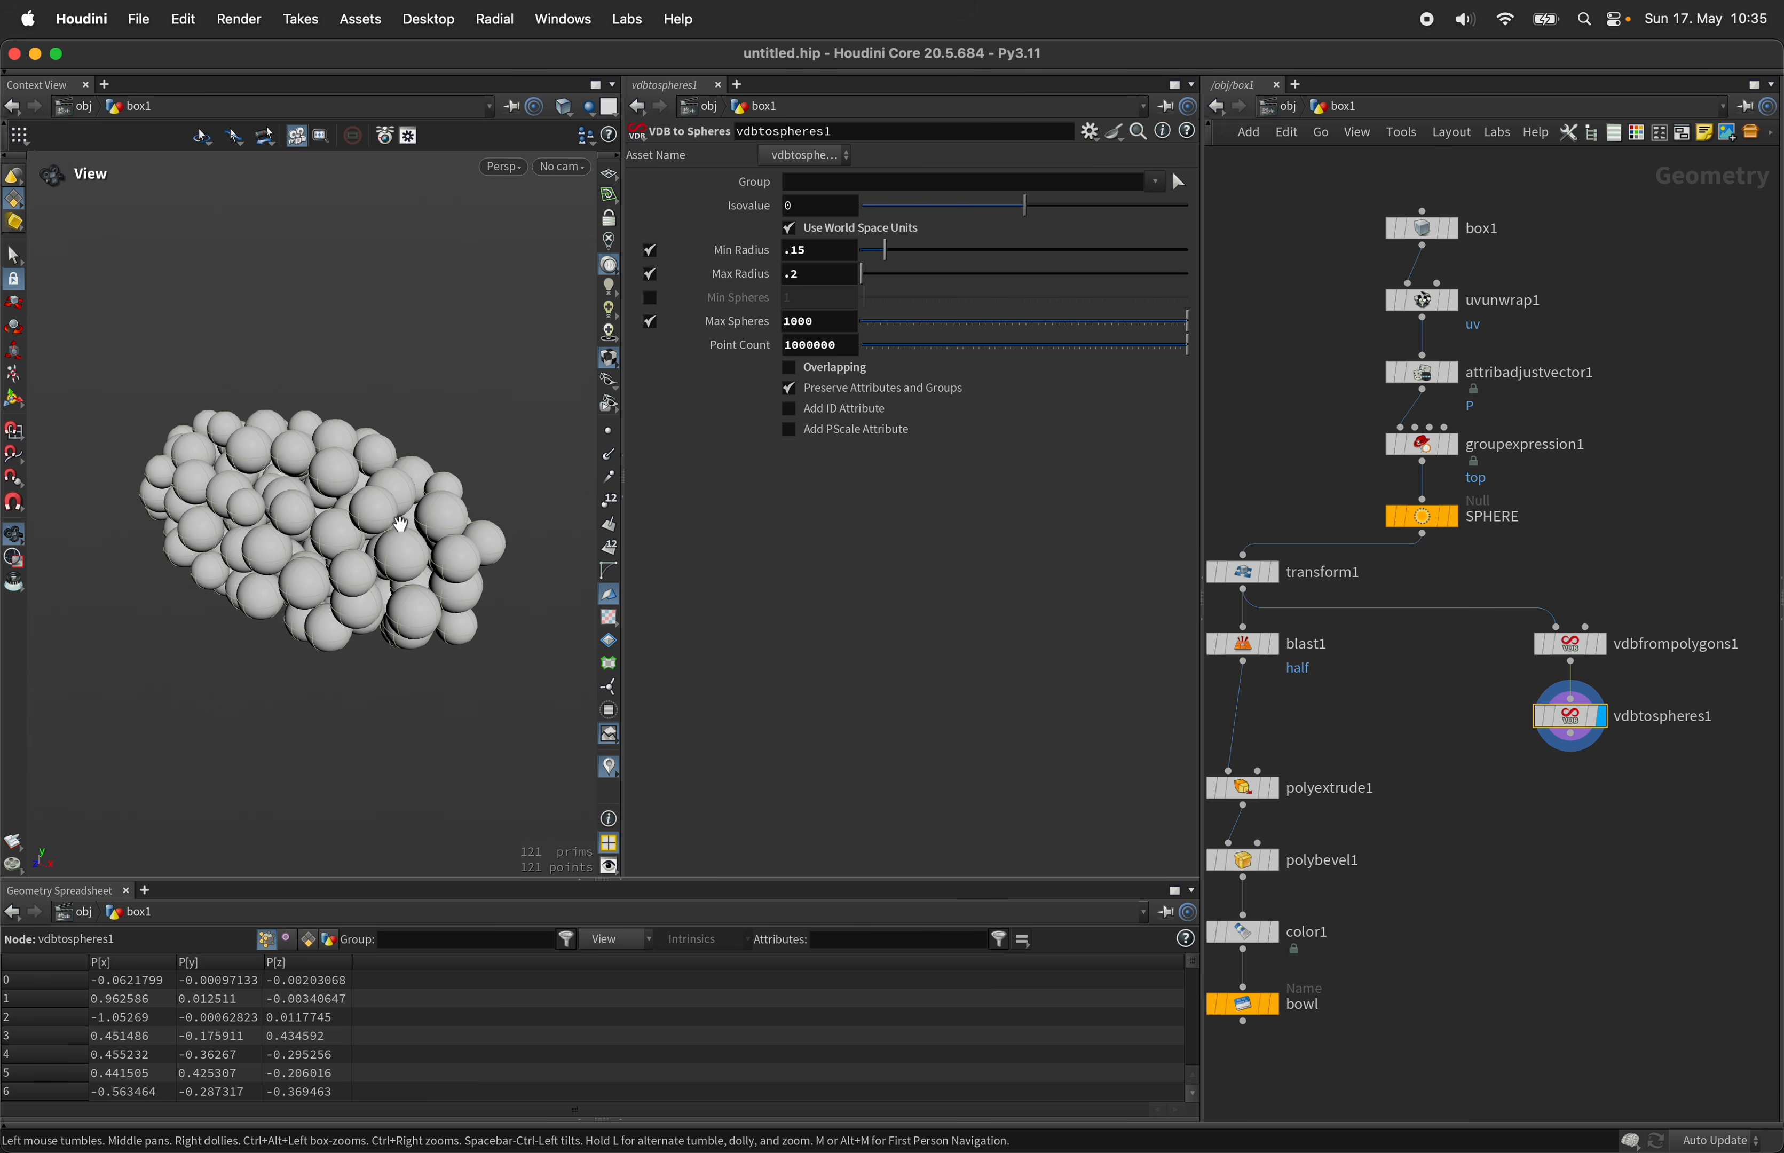
pyautogui.click(831, 430)
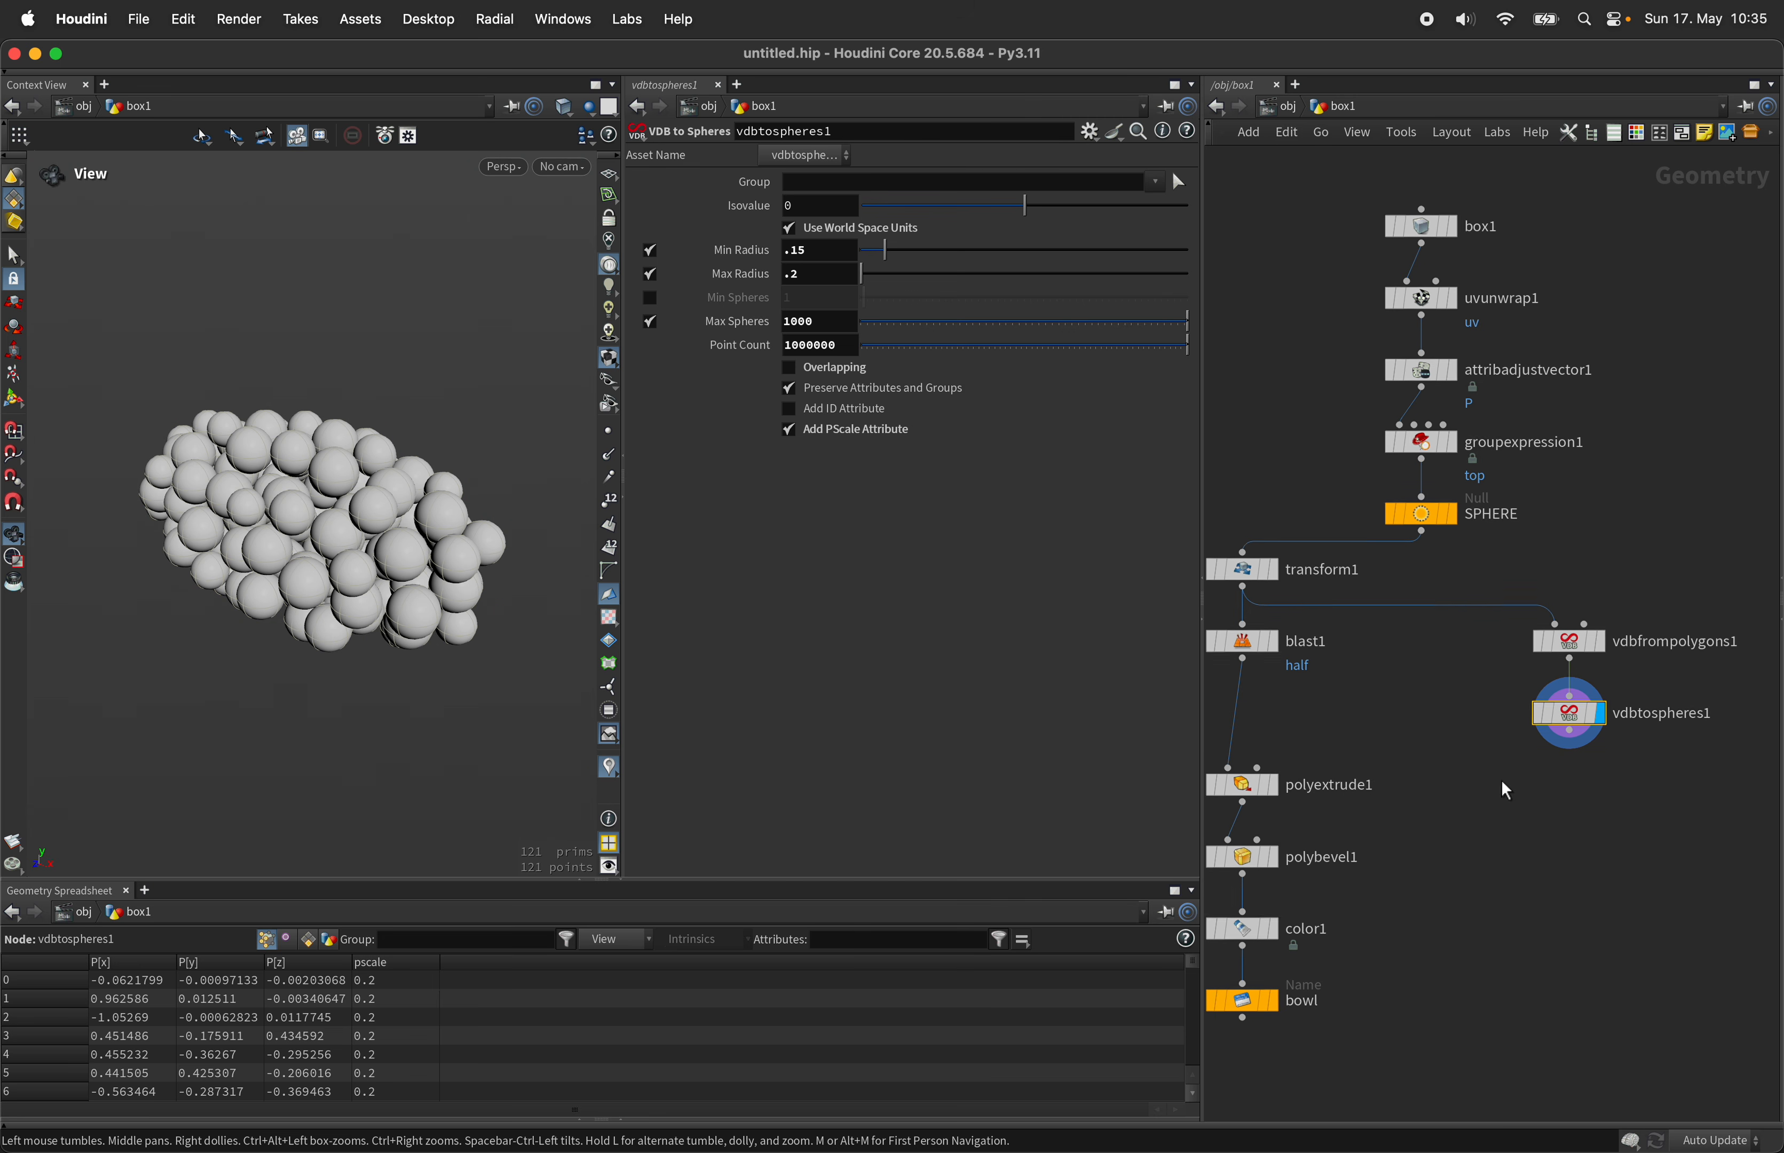
# Step: Move vdbfrompolygons1 and vdbtospheres1 together slightly farther from the bowl branch
pyautogui.moveTo(1502, 779); pyautogui.dragTo(1507, 717, button='middle')
pyautogui.moveTo(1628, 543); pyautogui.dragTo(1537, 697)
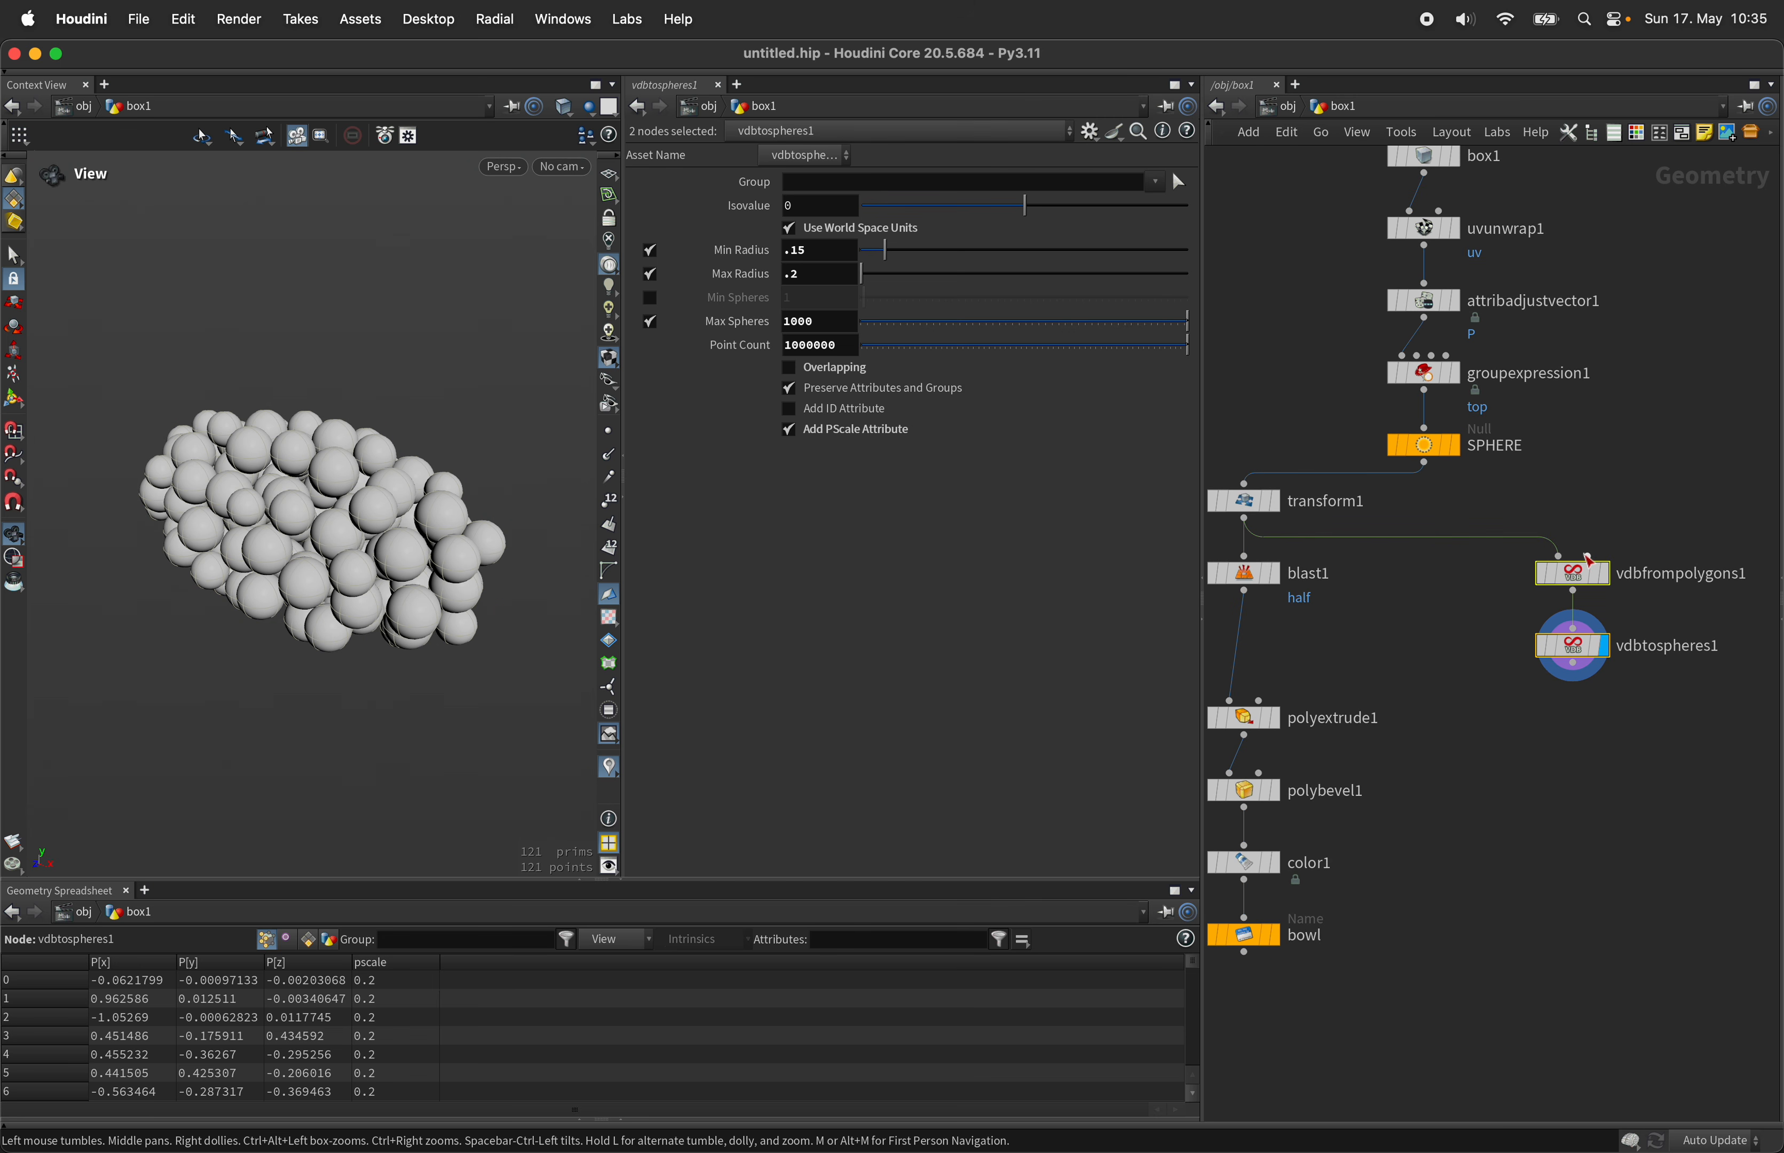
pyautogui.moveTo(1574, 575); pyautogui.dragTo(1602, 577)
pyautogui.click(1450, 605)
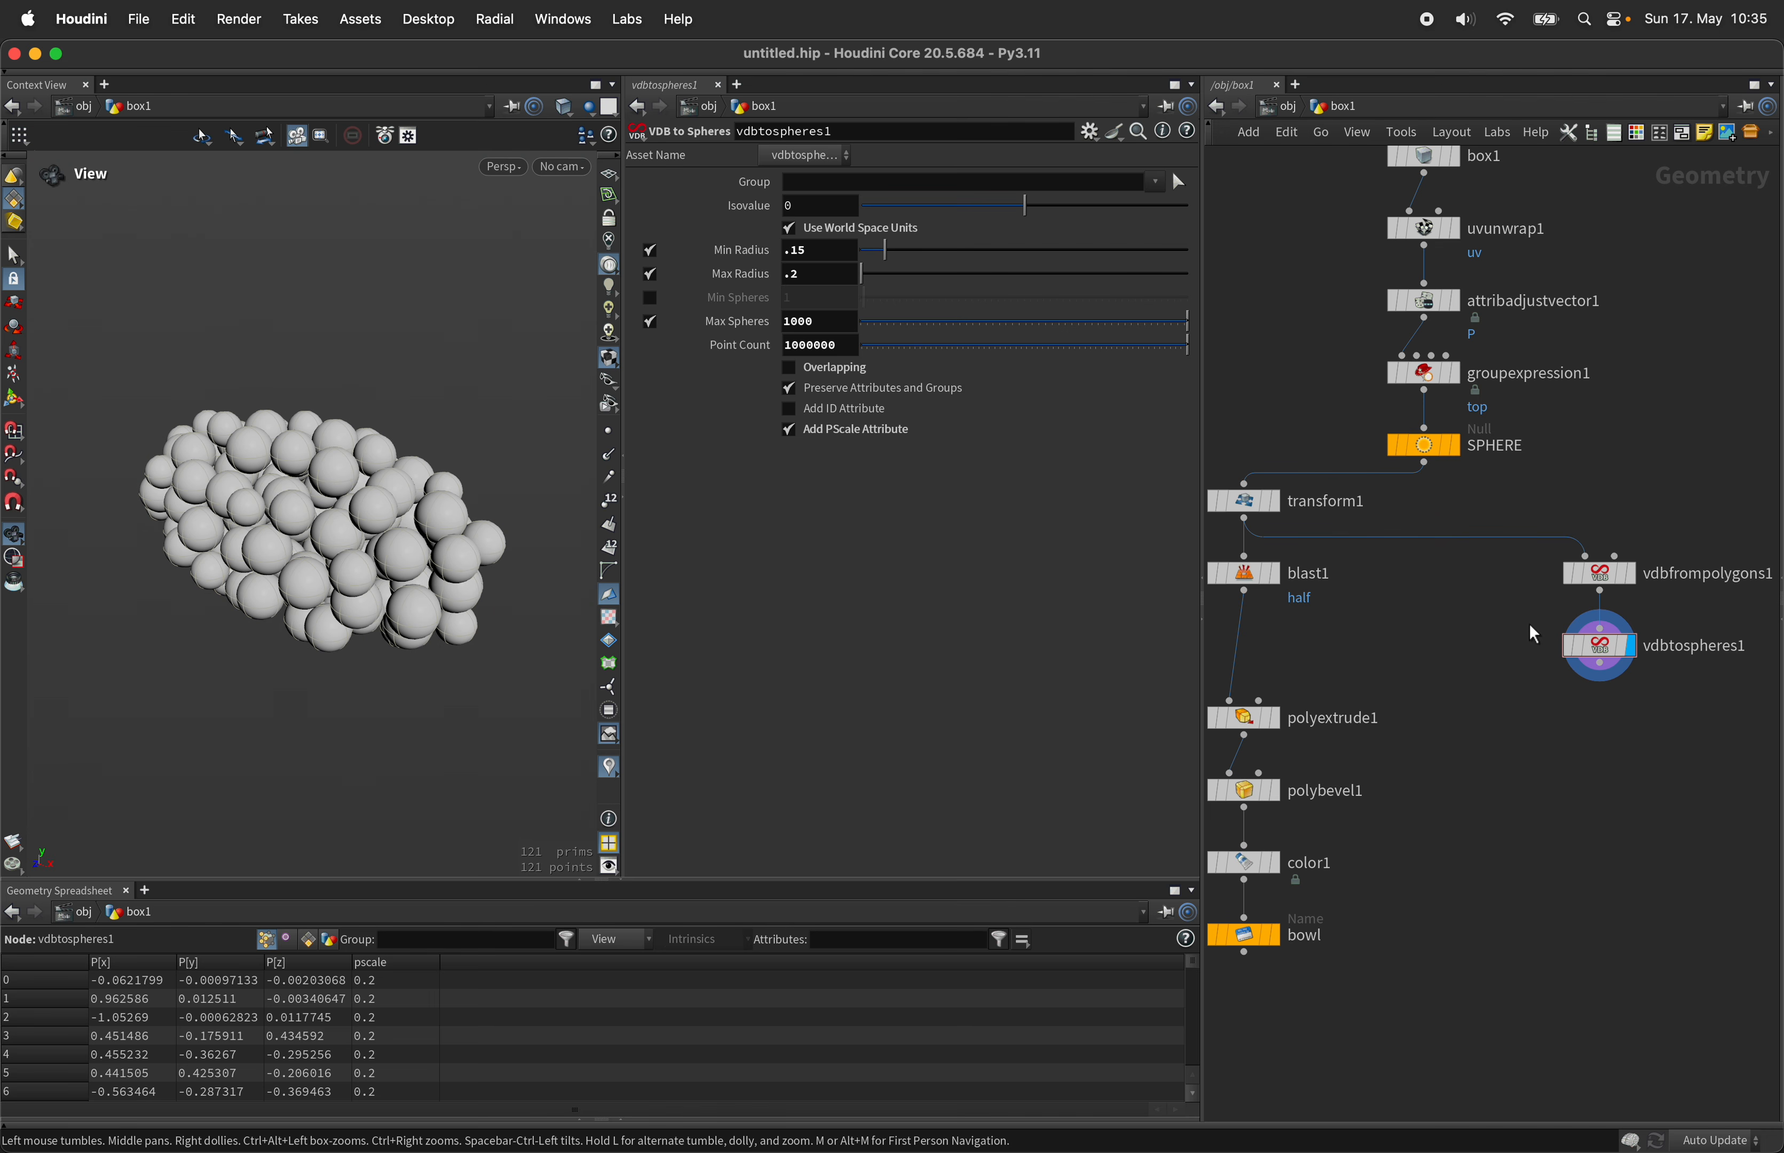
pyautogui.moveTo(448, 503); pyautogui.dragTo(382, 453)
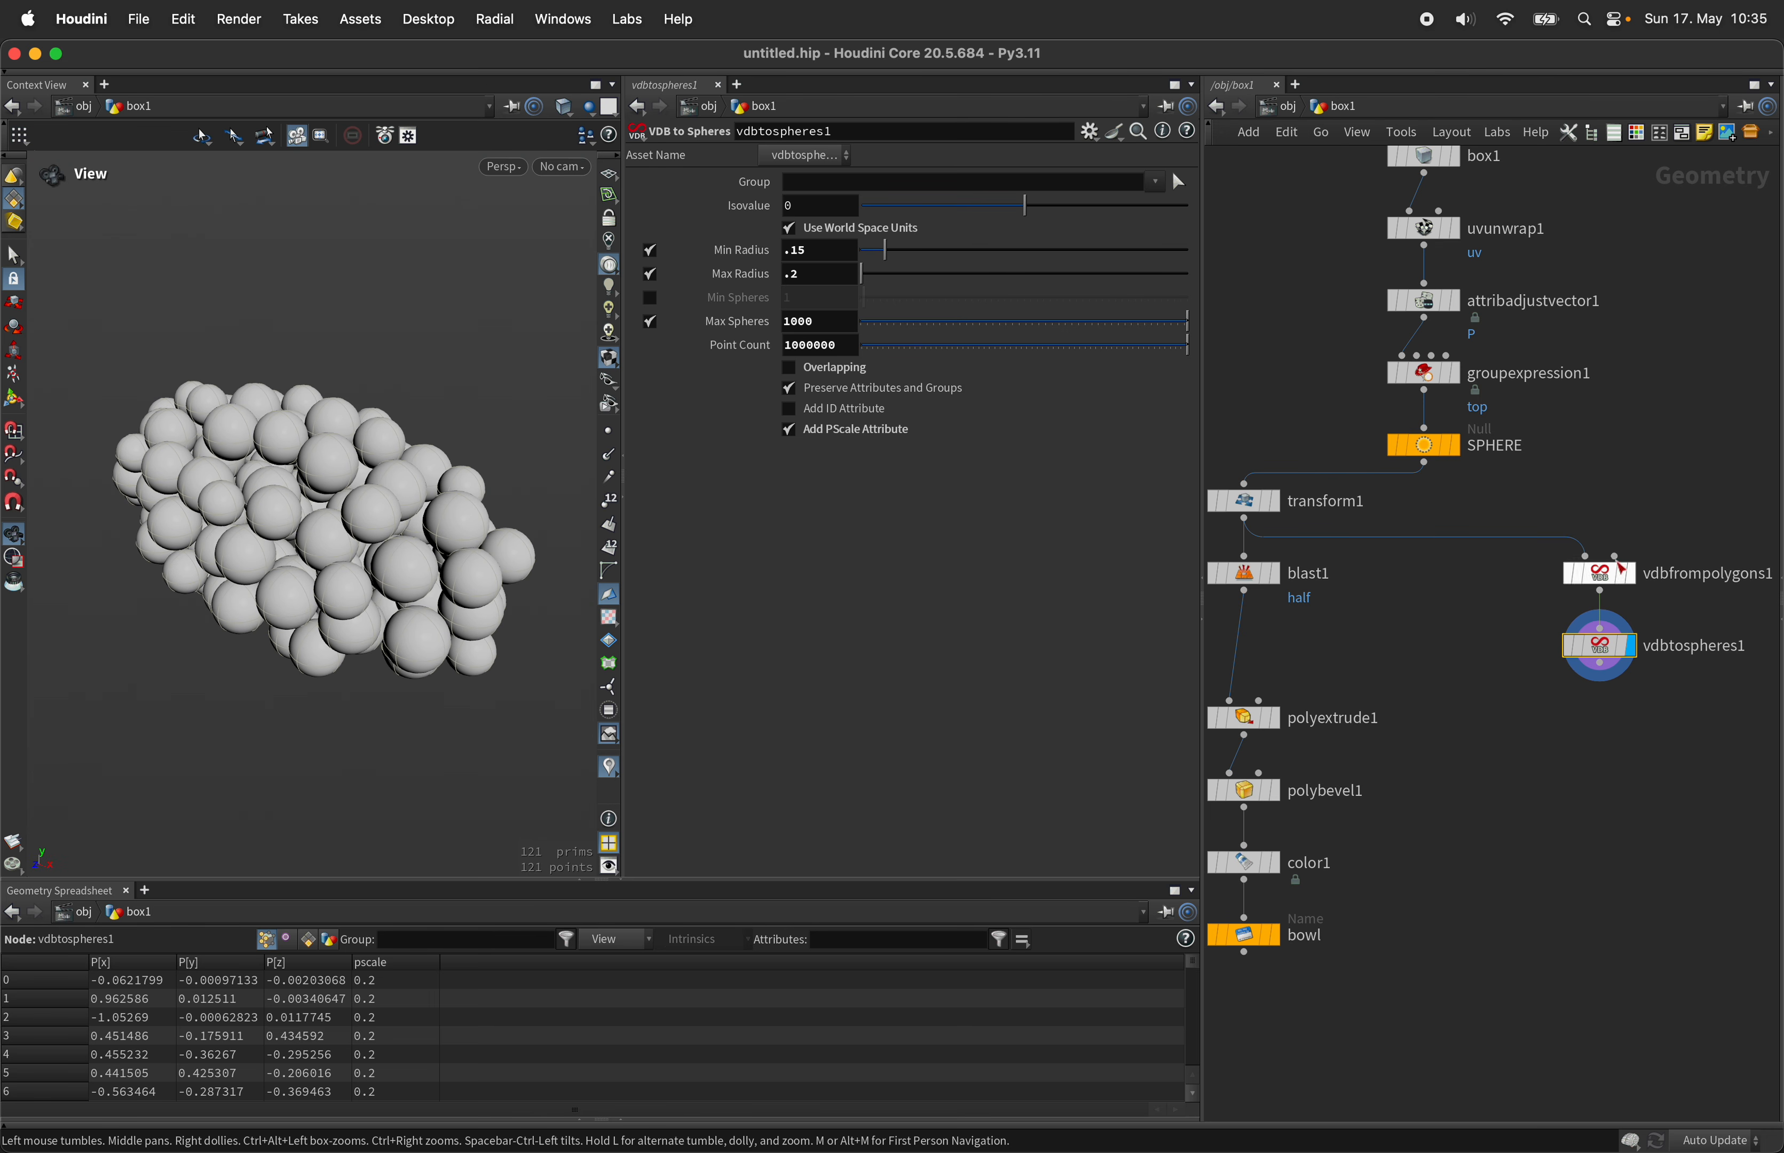
# Step: Append an Attribute Randomize node after vdbtospheres1 and set its attribute name to orient
pyautogui.press('Tab')
pyautogui.write('arand')
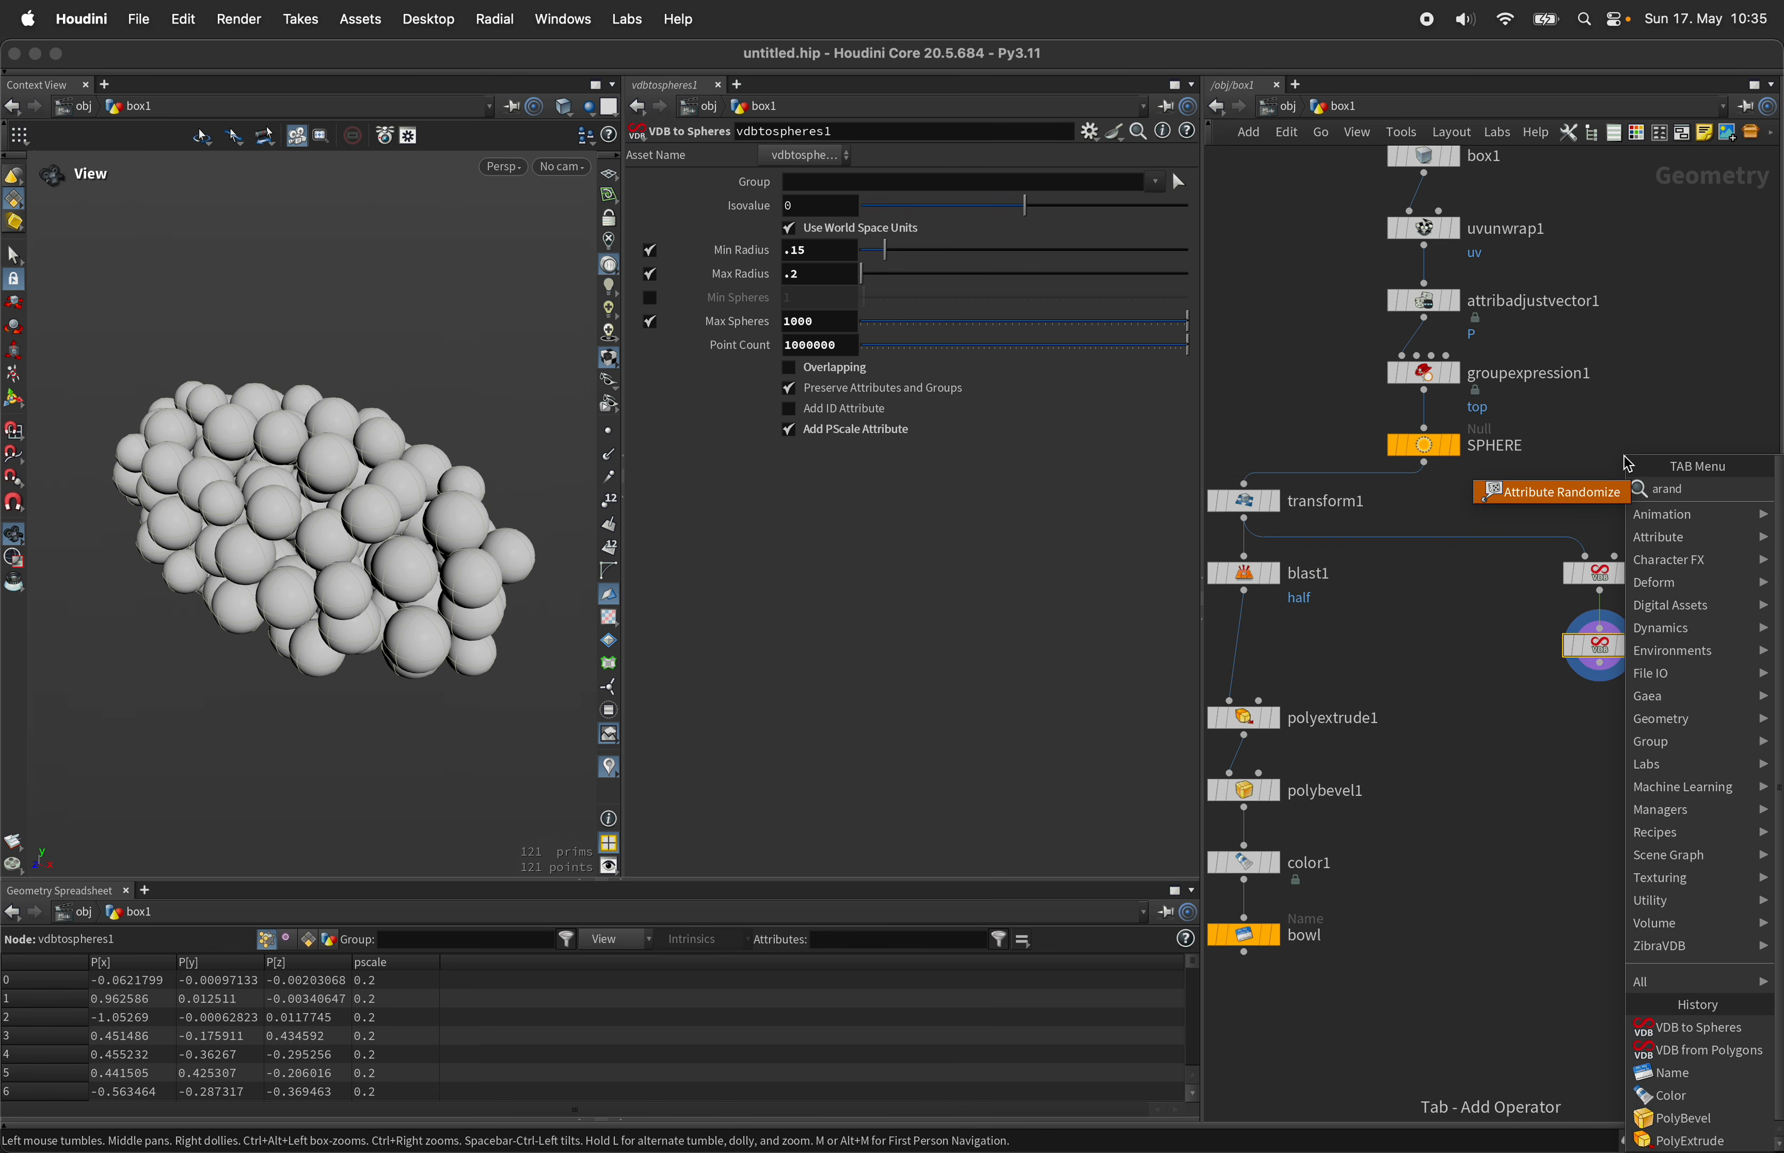
pyautogui.press('Return')
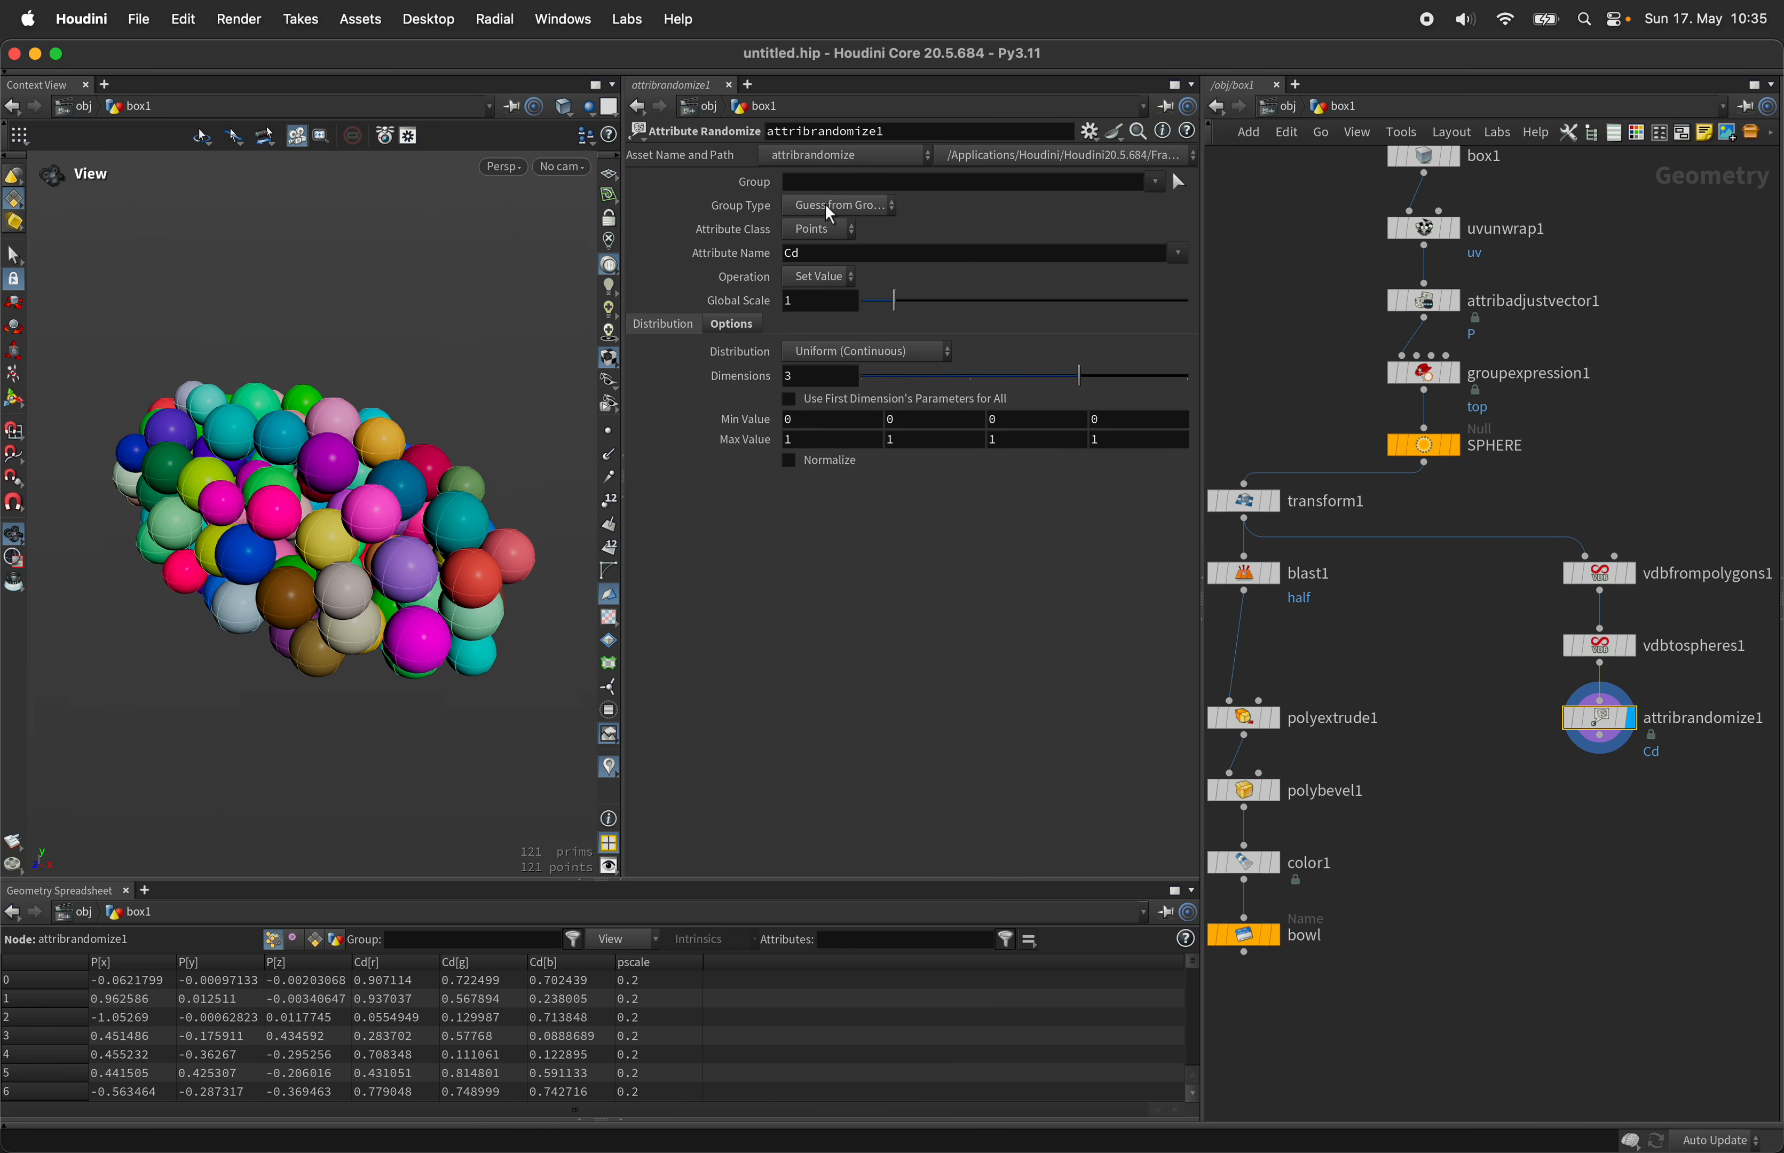
pyautogui.click(881, 259)
pyautogui.write('orient')
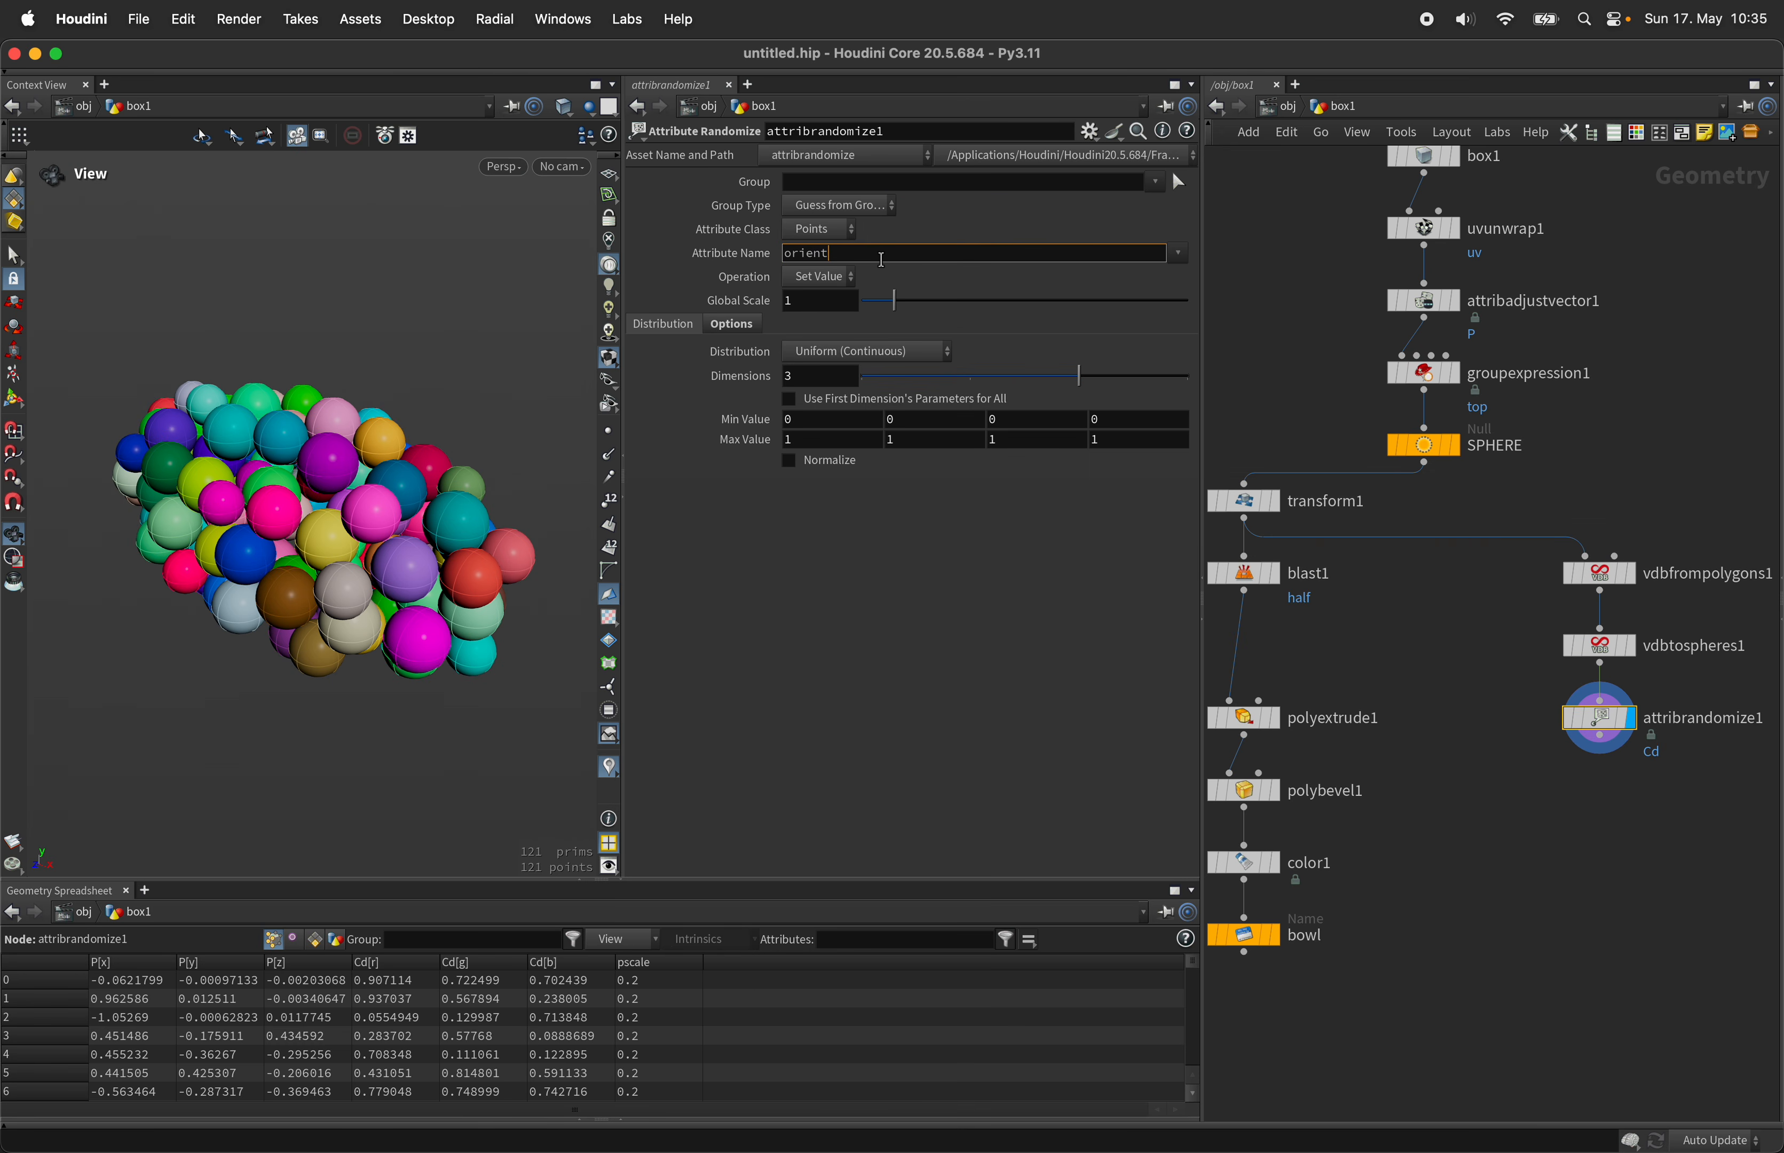
pyautogui.press('Return')
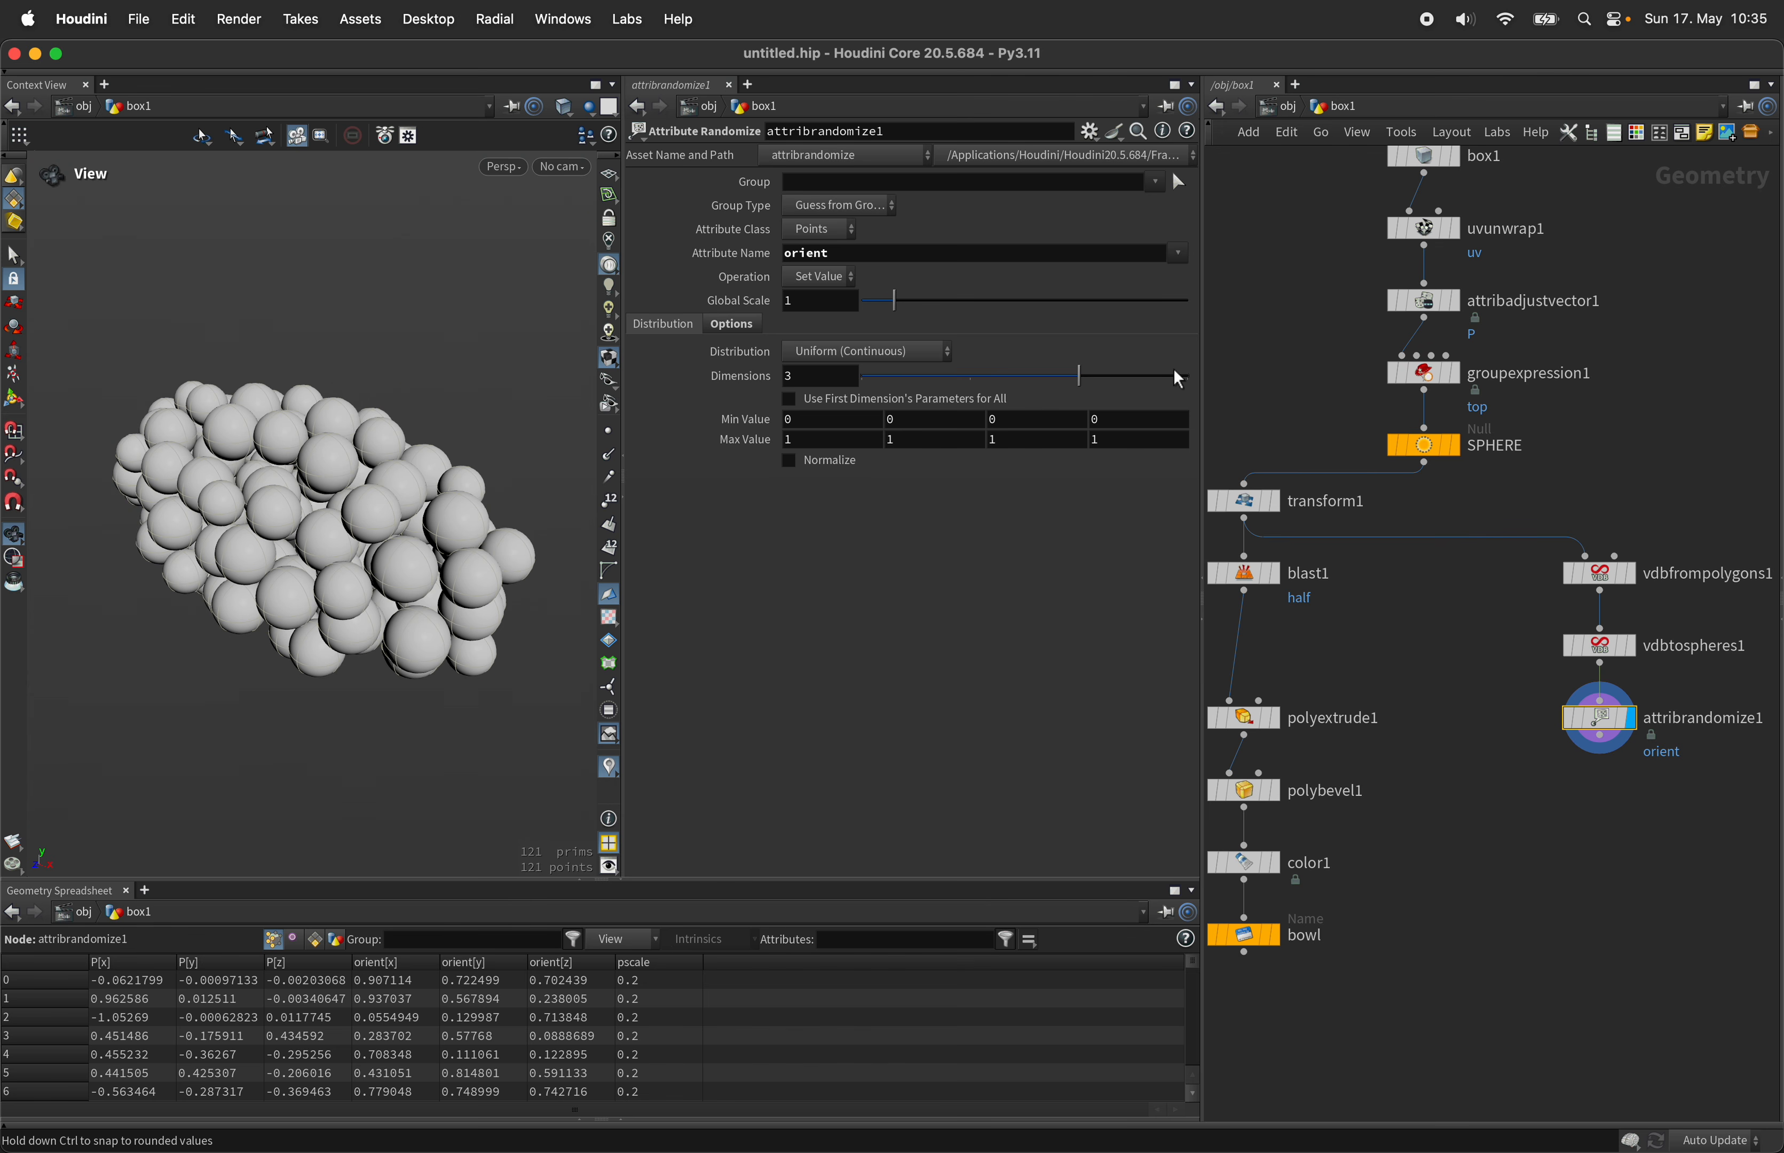
# Step: Set the randomized orient attribute to 4 dimensions with the Direction or Orientation distribution
pyautogui.click(1190, 386)
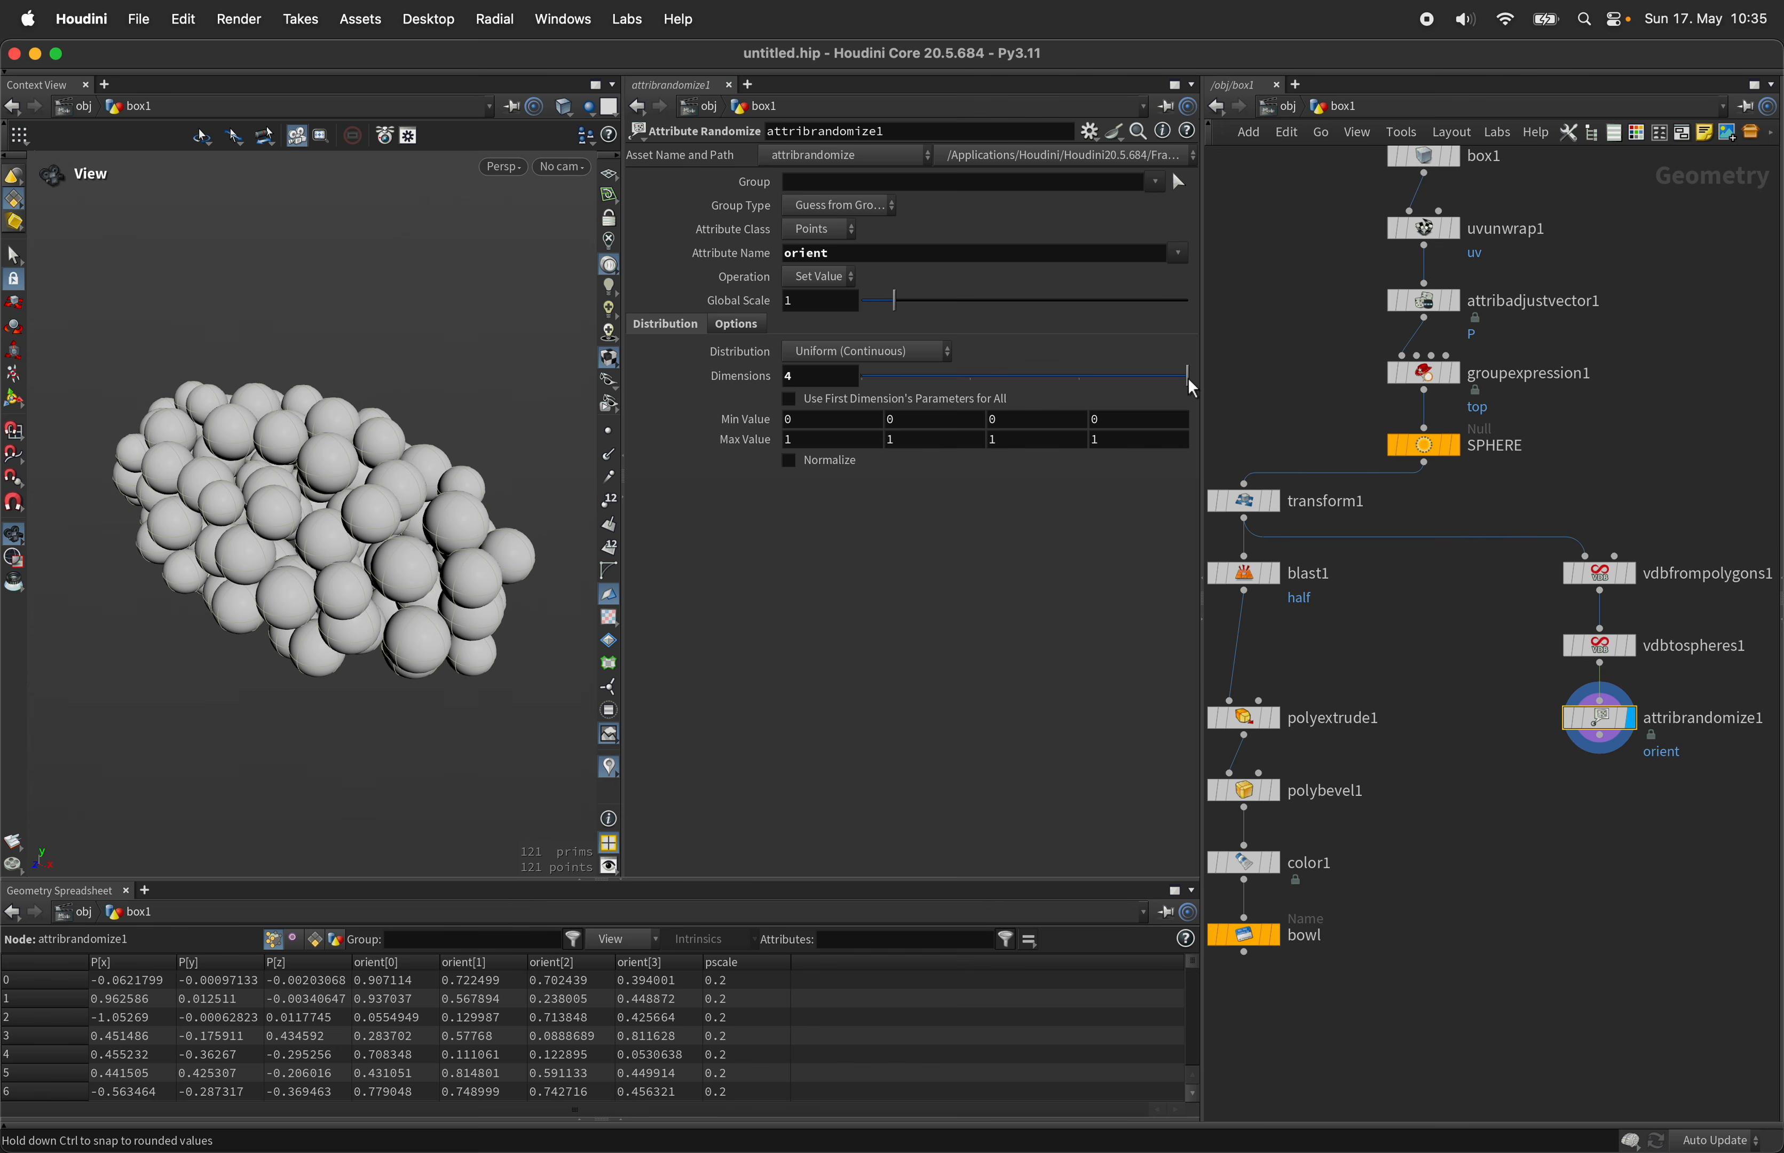
pyautogui.click(920, 356)
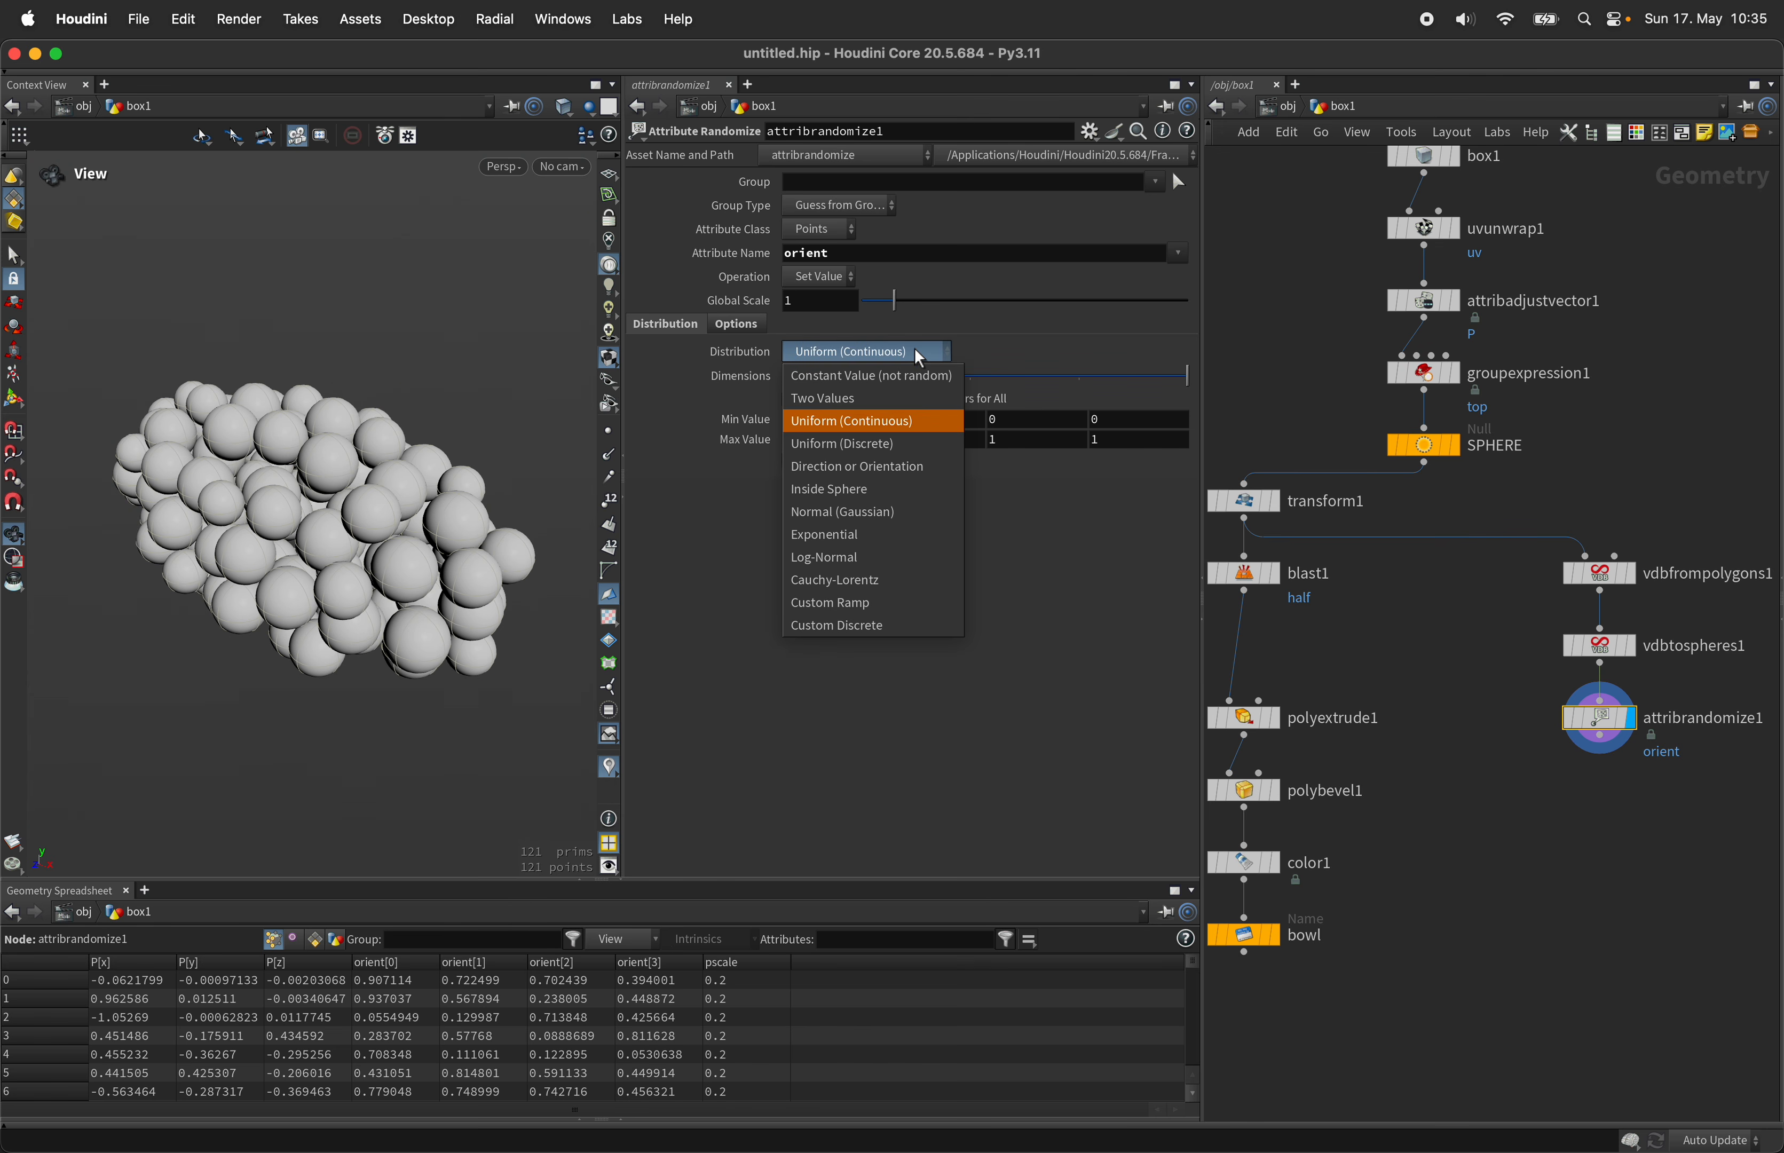
pyautogui.click(849, 471)
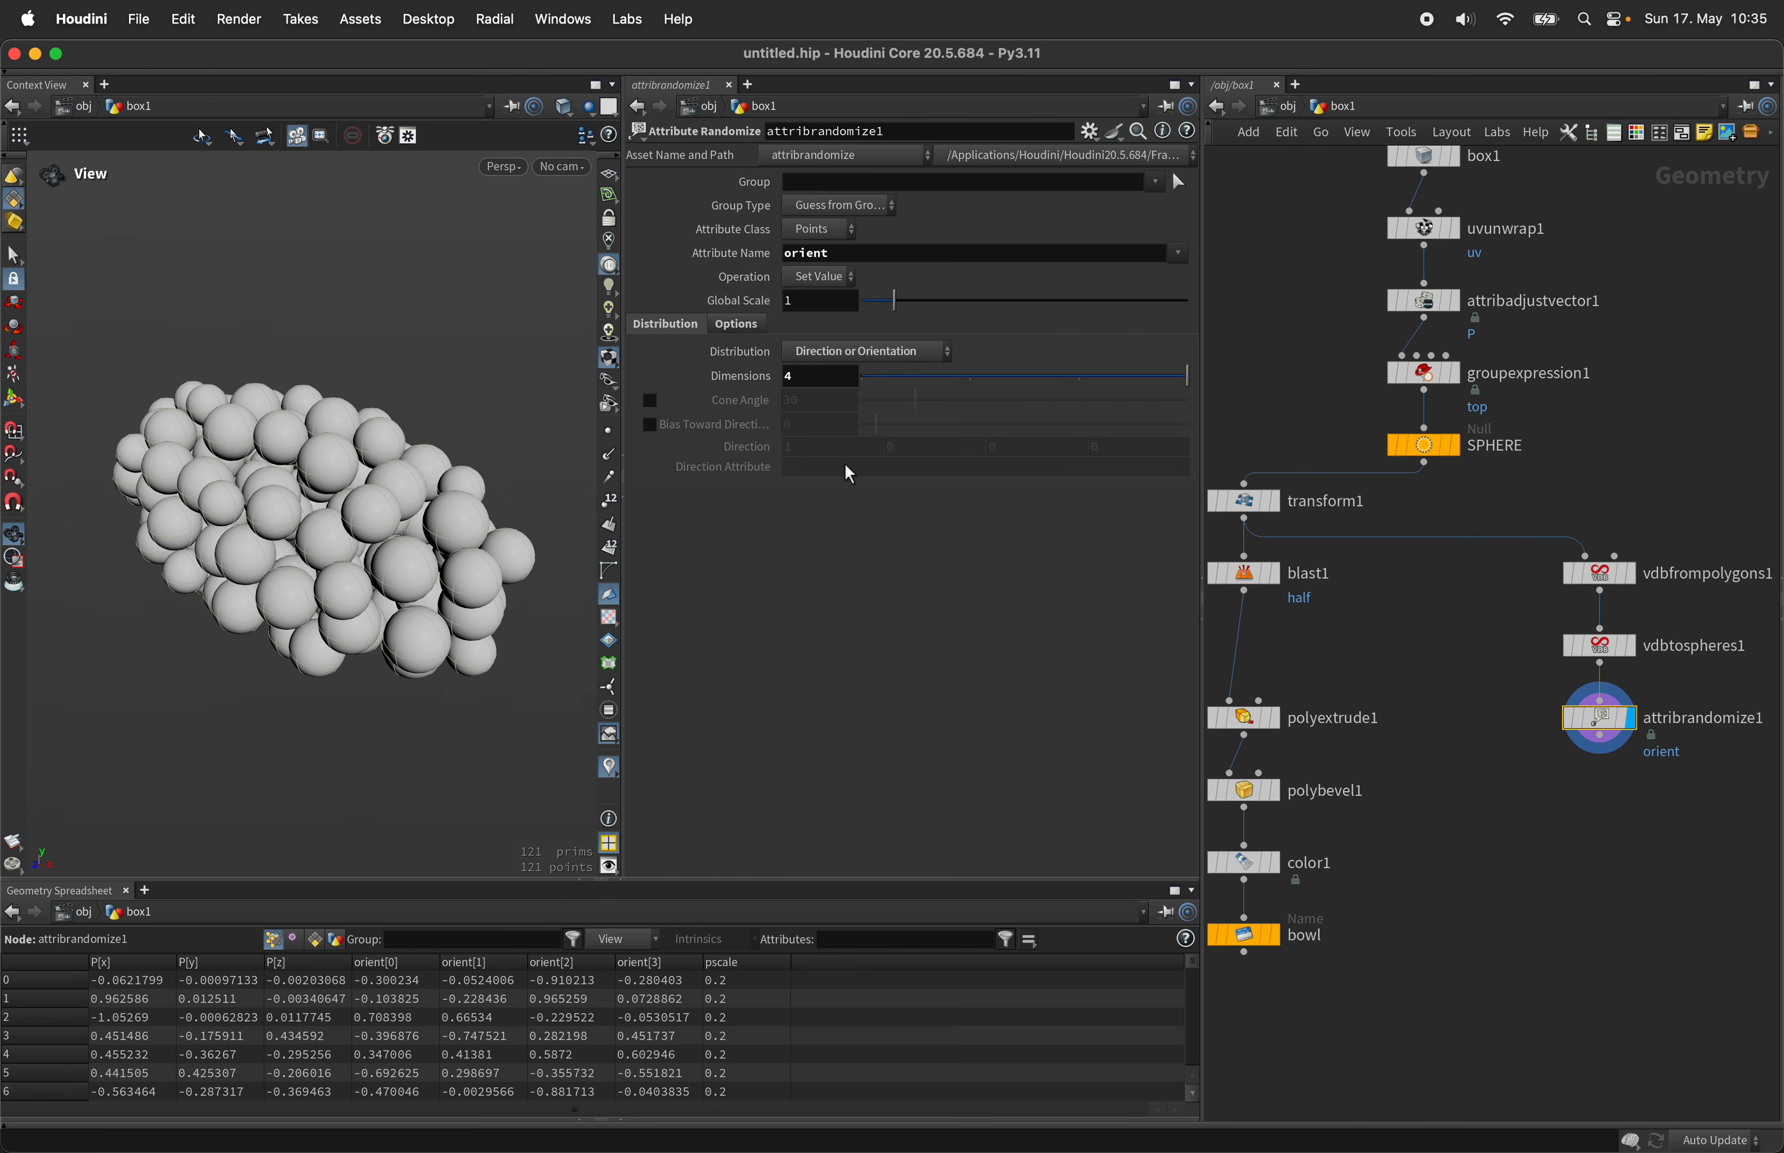
# Step: Branch a Copy to Points node off the SPHERE null, feeding its first input
pyautogui.moveTo(1572, 596)
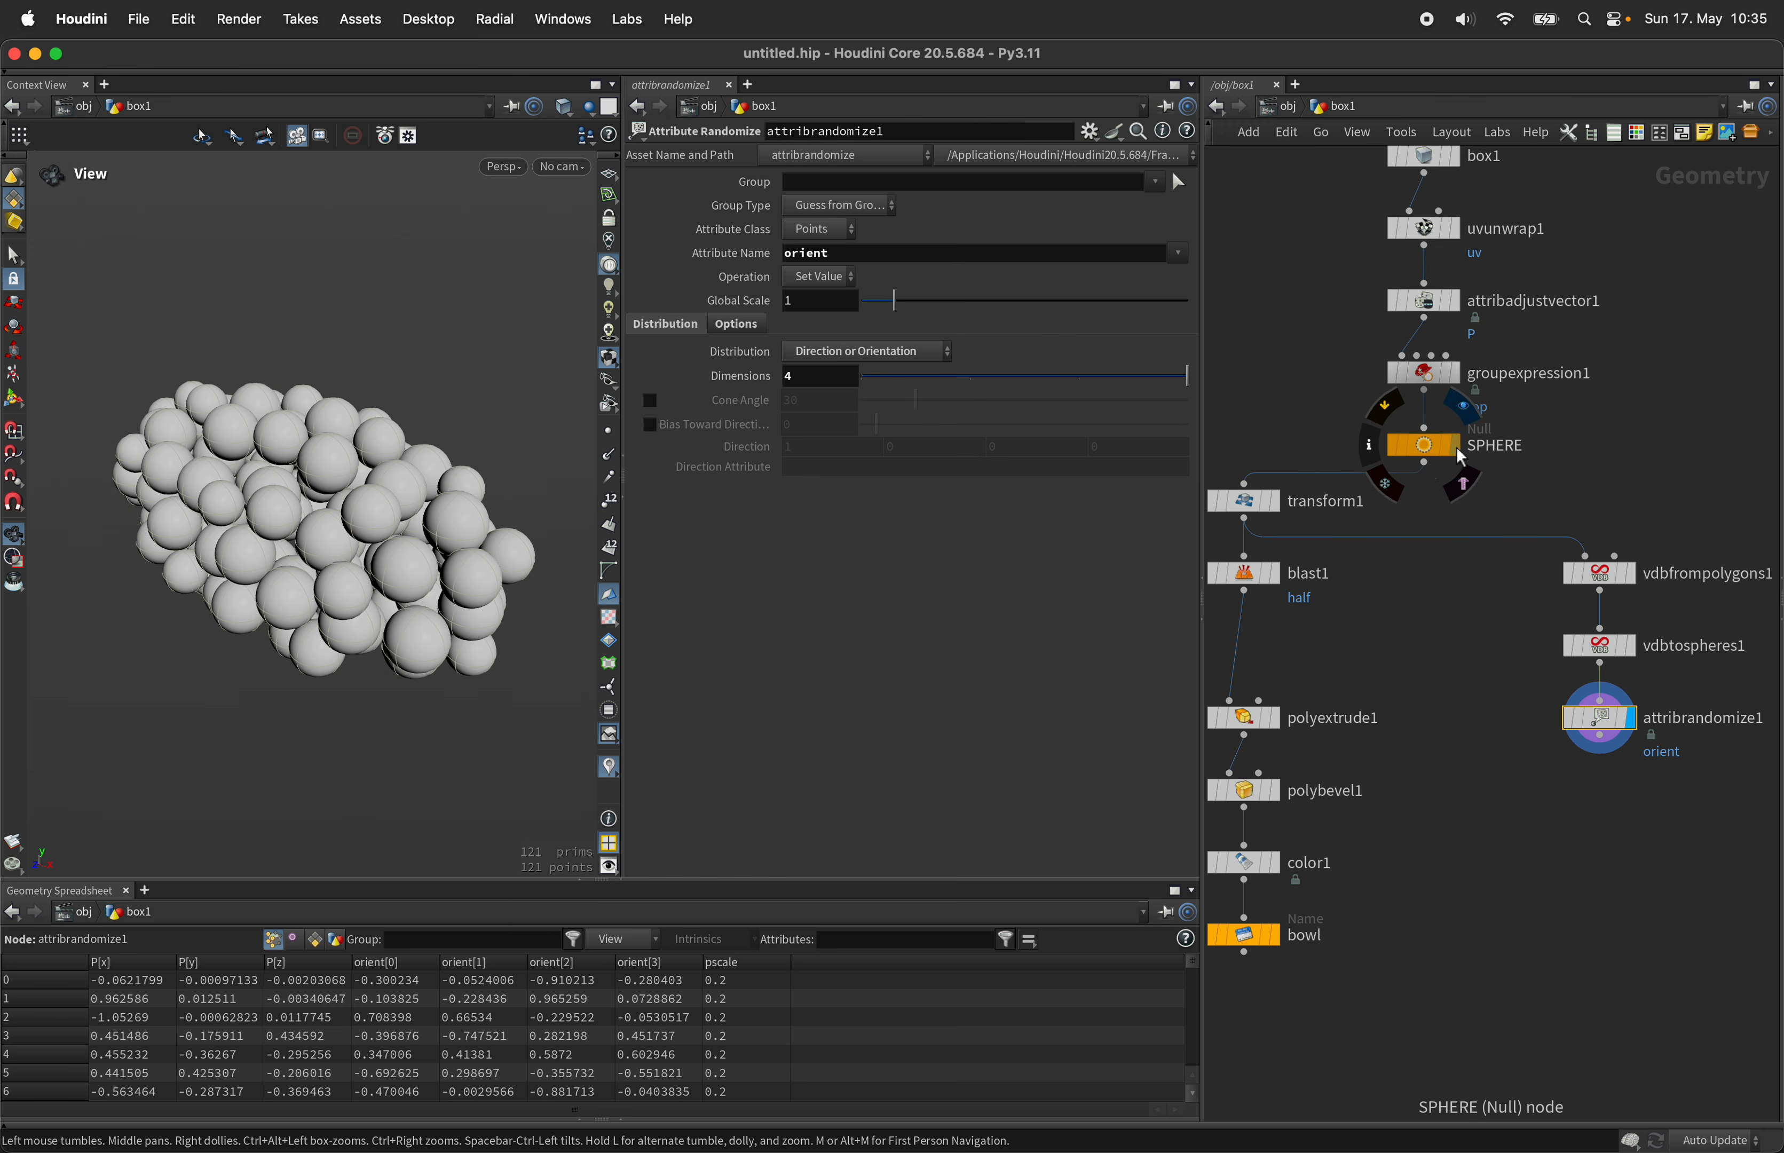
pyautogui.click(1432, 472)
pyautogui.click(1432, 475)
pyautogui.press('Tab')
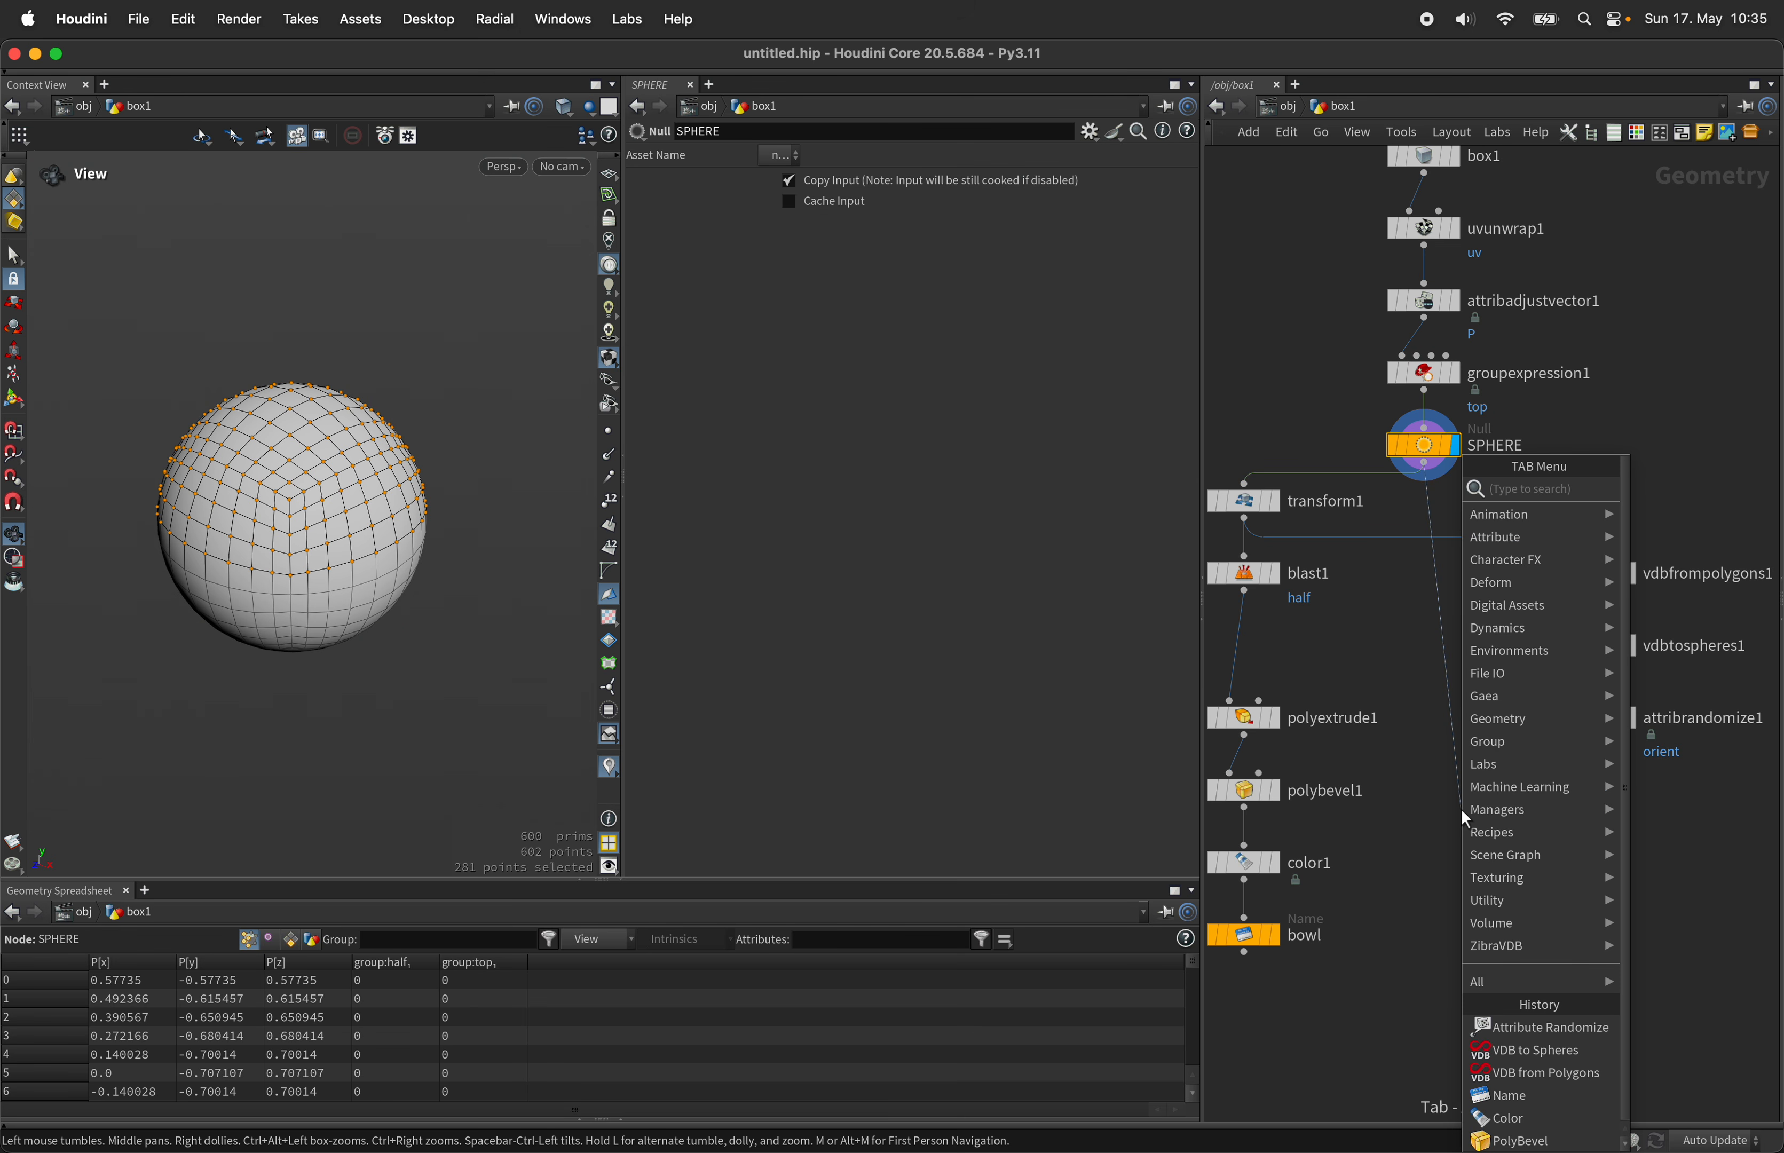
pyautogui.write('ctopo')
pyautogui.press('Return')
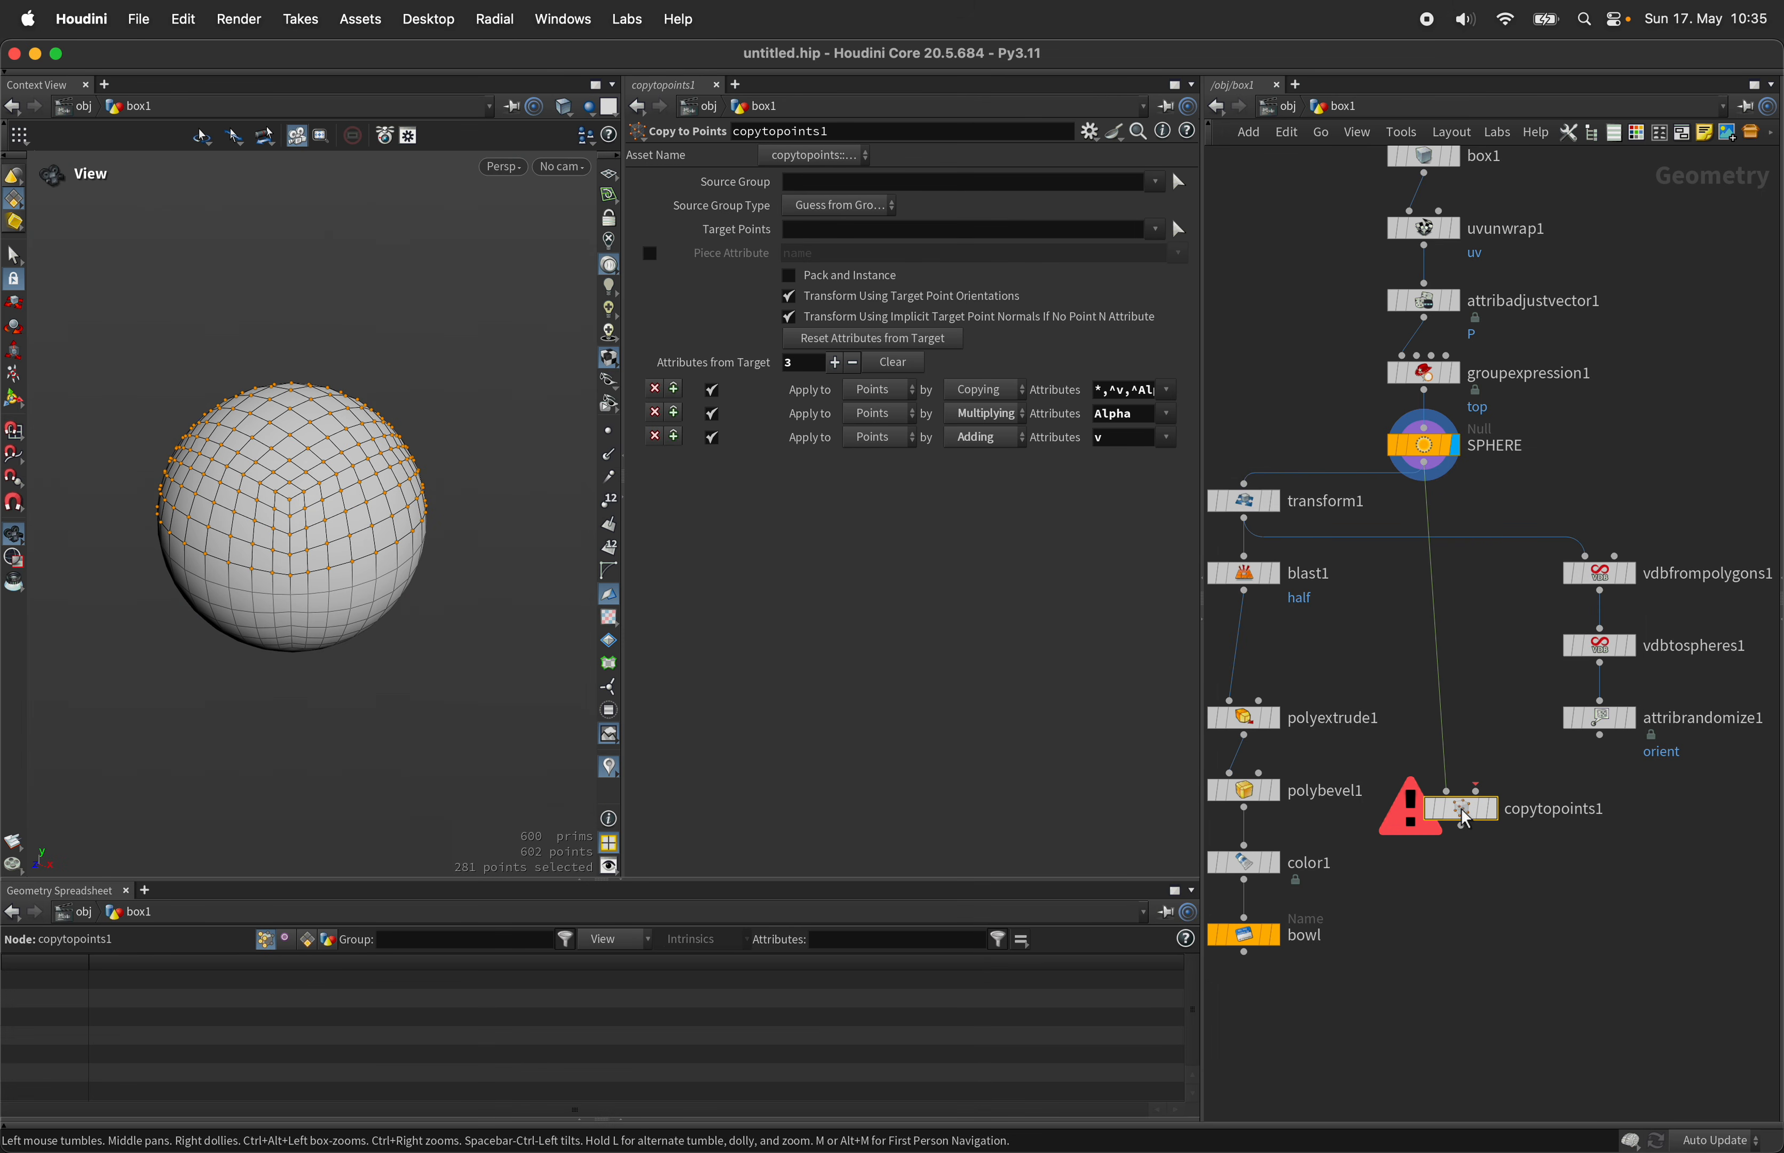
# Step: Connect attribrandomize1 to the target points input of copytopoints1 and display the copied spheres
pyautogui.moveTo(1443, 794); pyautogui.dragTo(1600, 736)
pyautogui.click(1466, 793)
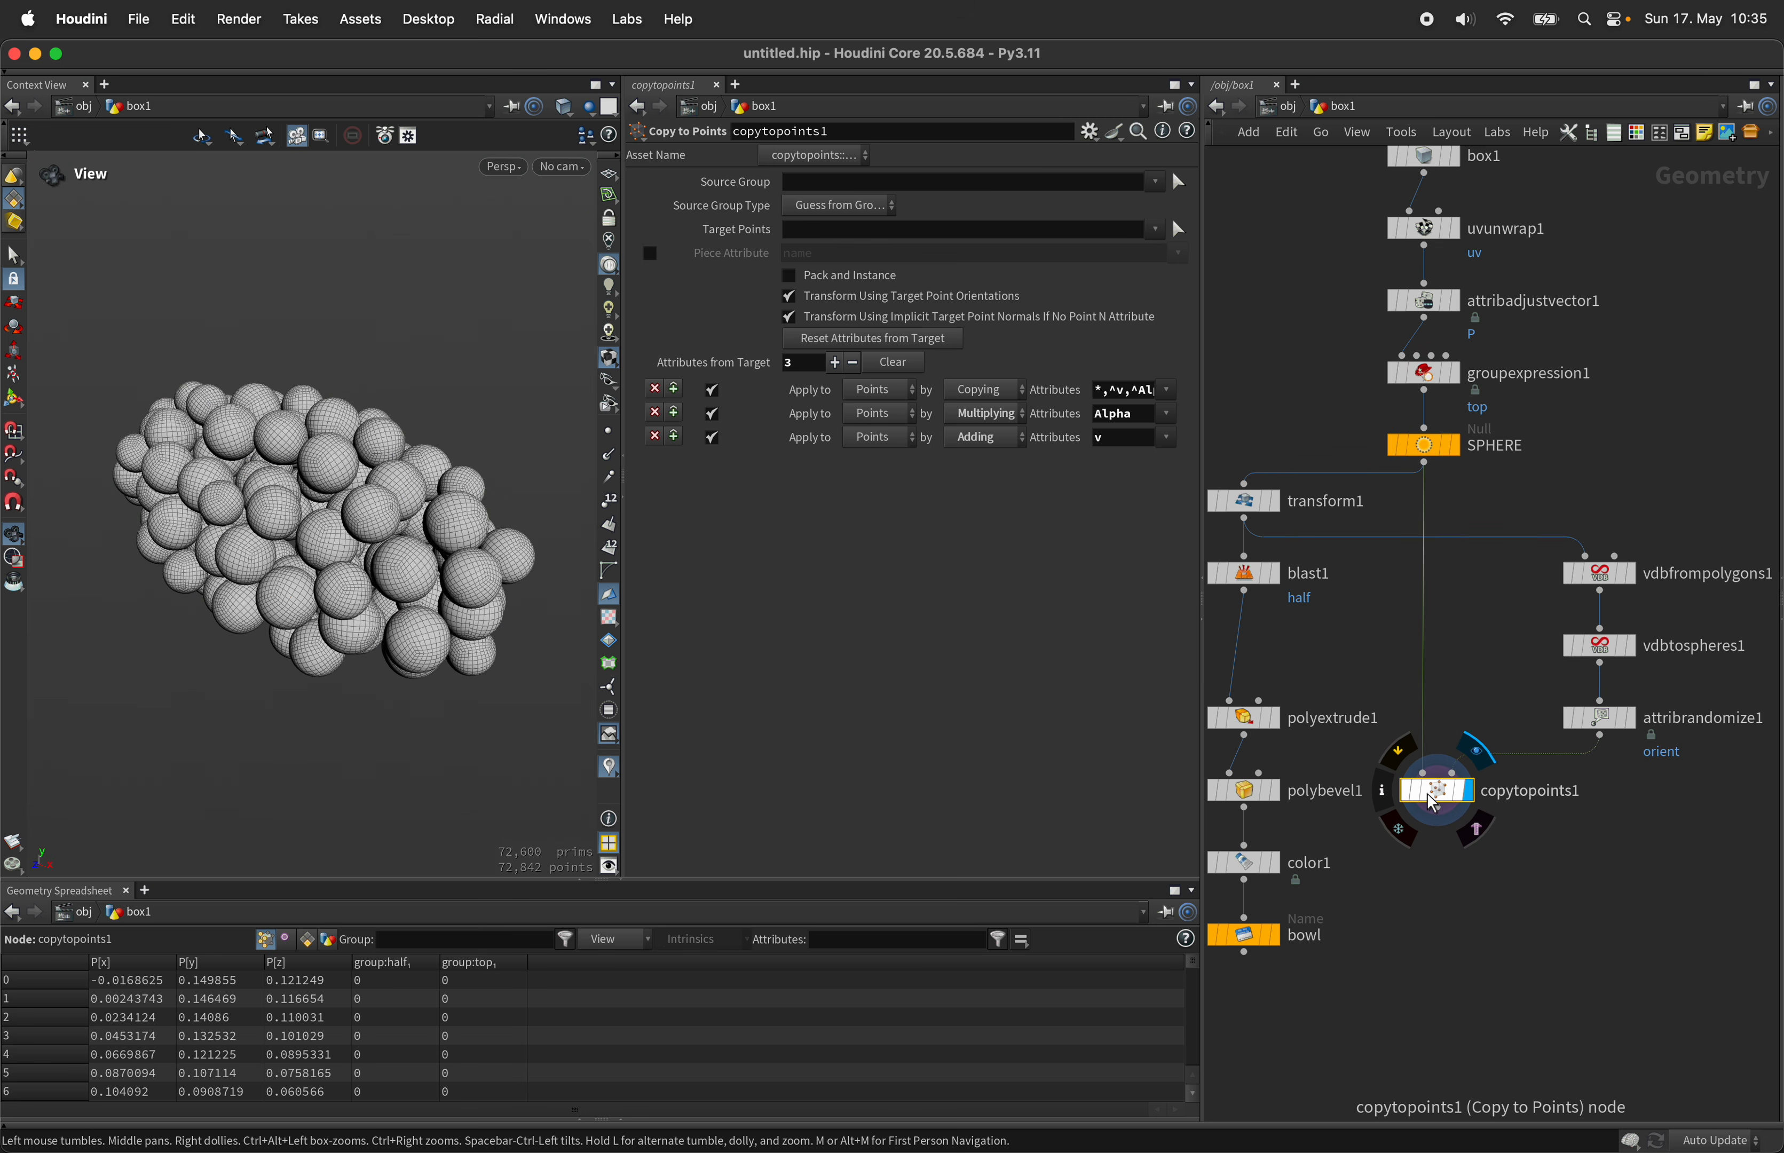
pyautogui.moveTo(299, 470); pyautogui.dragTo(299, 474)
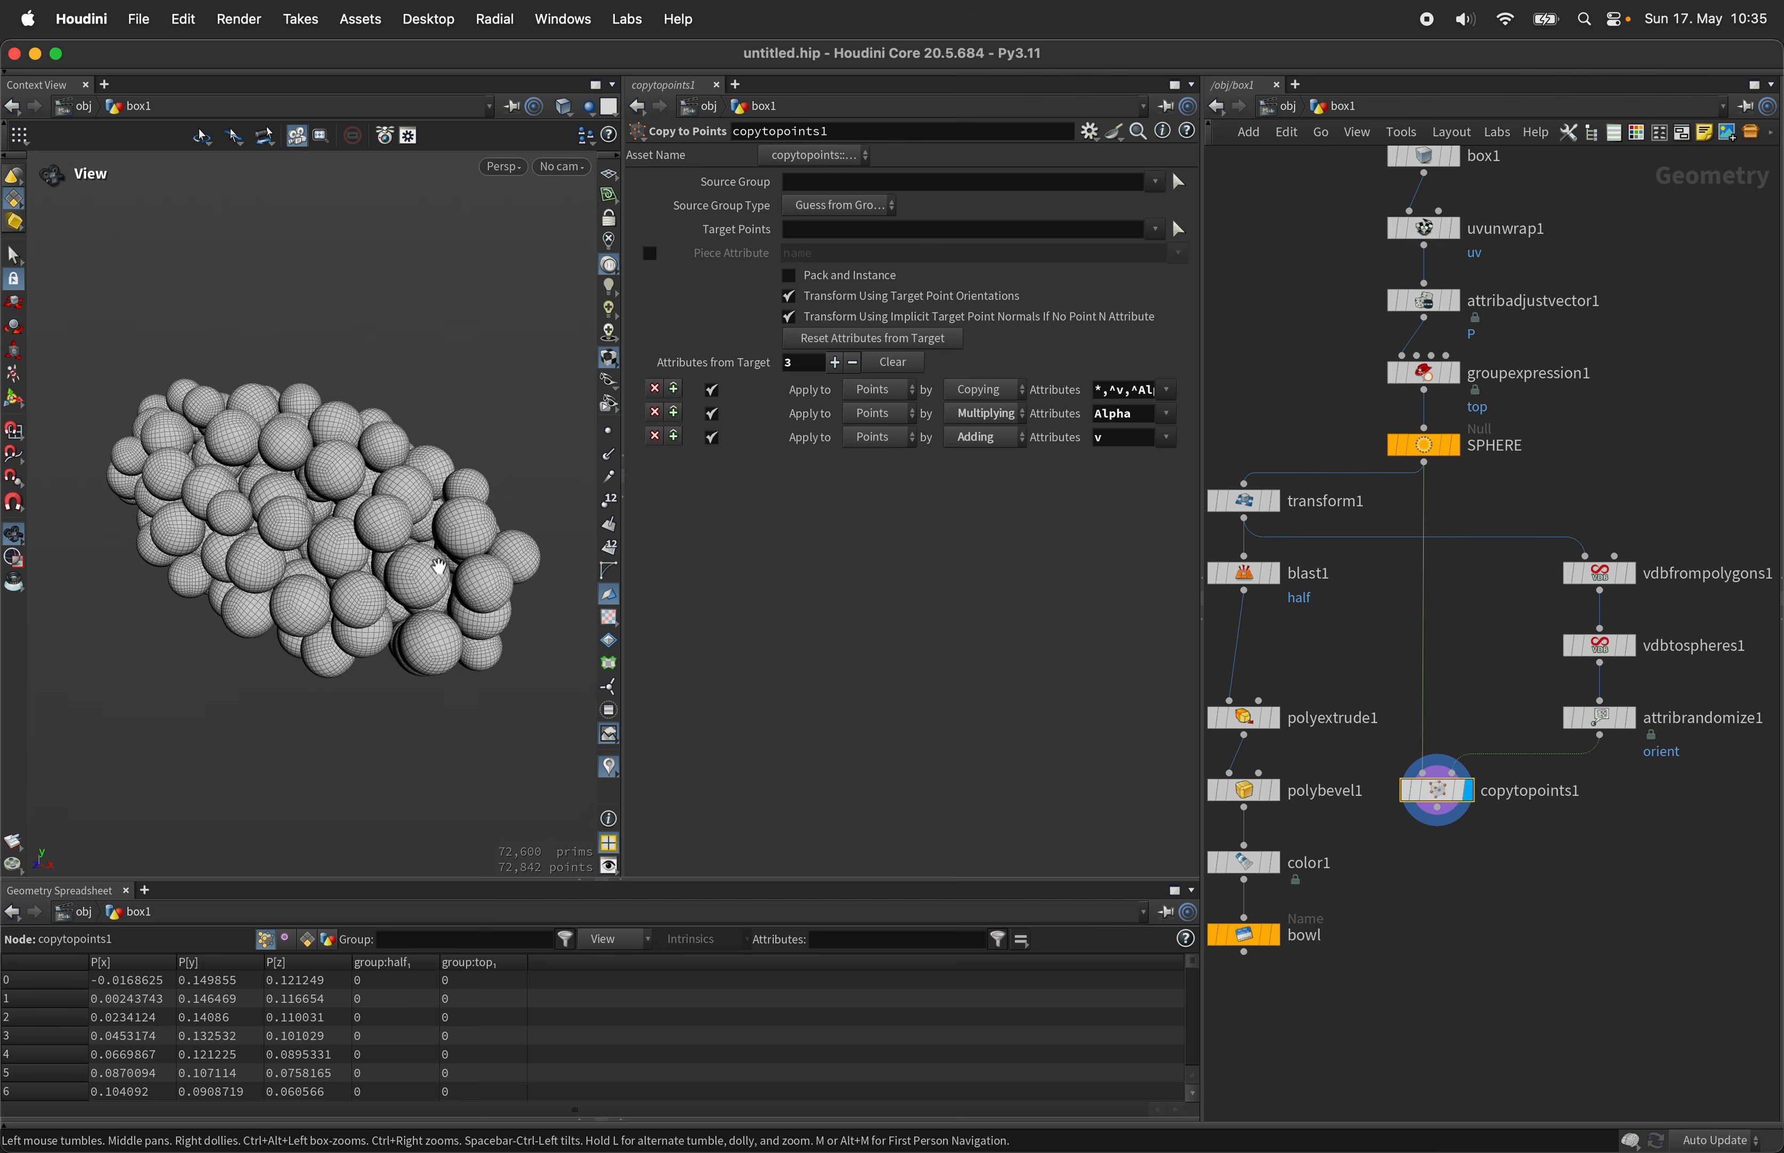
pyautogui.moveTo(430, 569)
pyautogui.mouseDown()
pyautogui.moveTo(501, 506)
pyautogui.moveTo(465, 476)
pyautogui.moveTo(474, 522)
pyautogui.moveTo(391, 528)
pyautogui.moveTo(406, 592)
pyautogui.mouseUp()
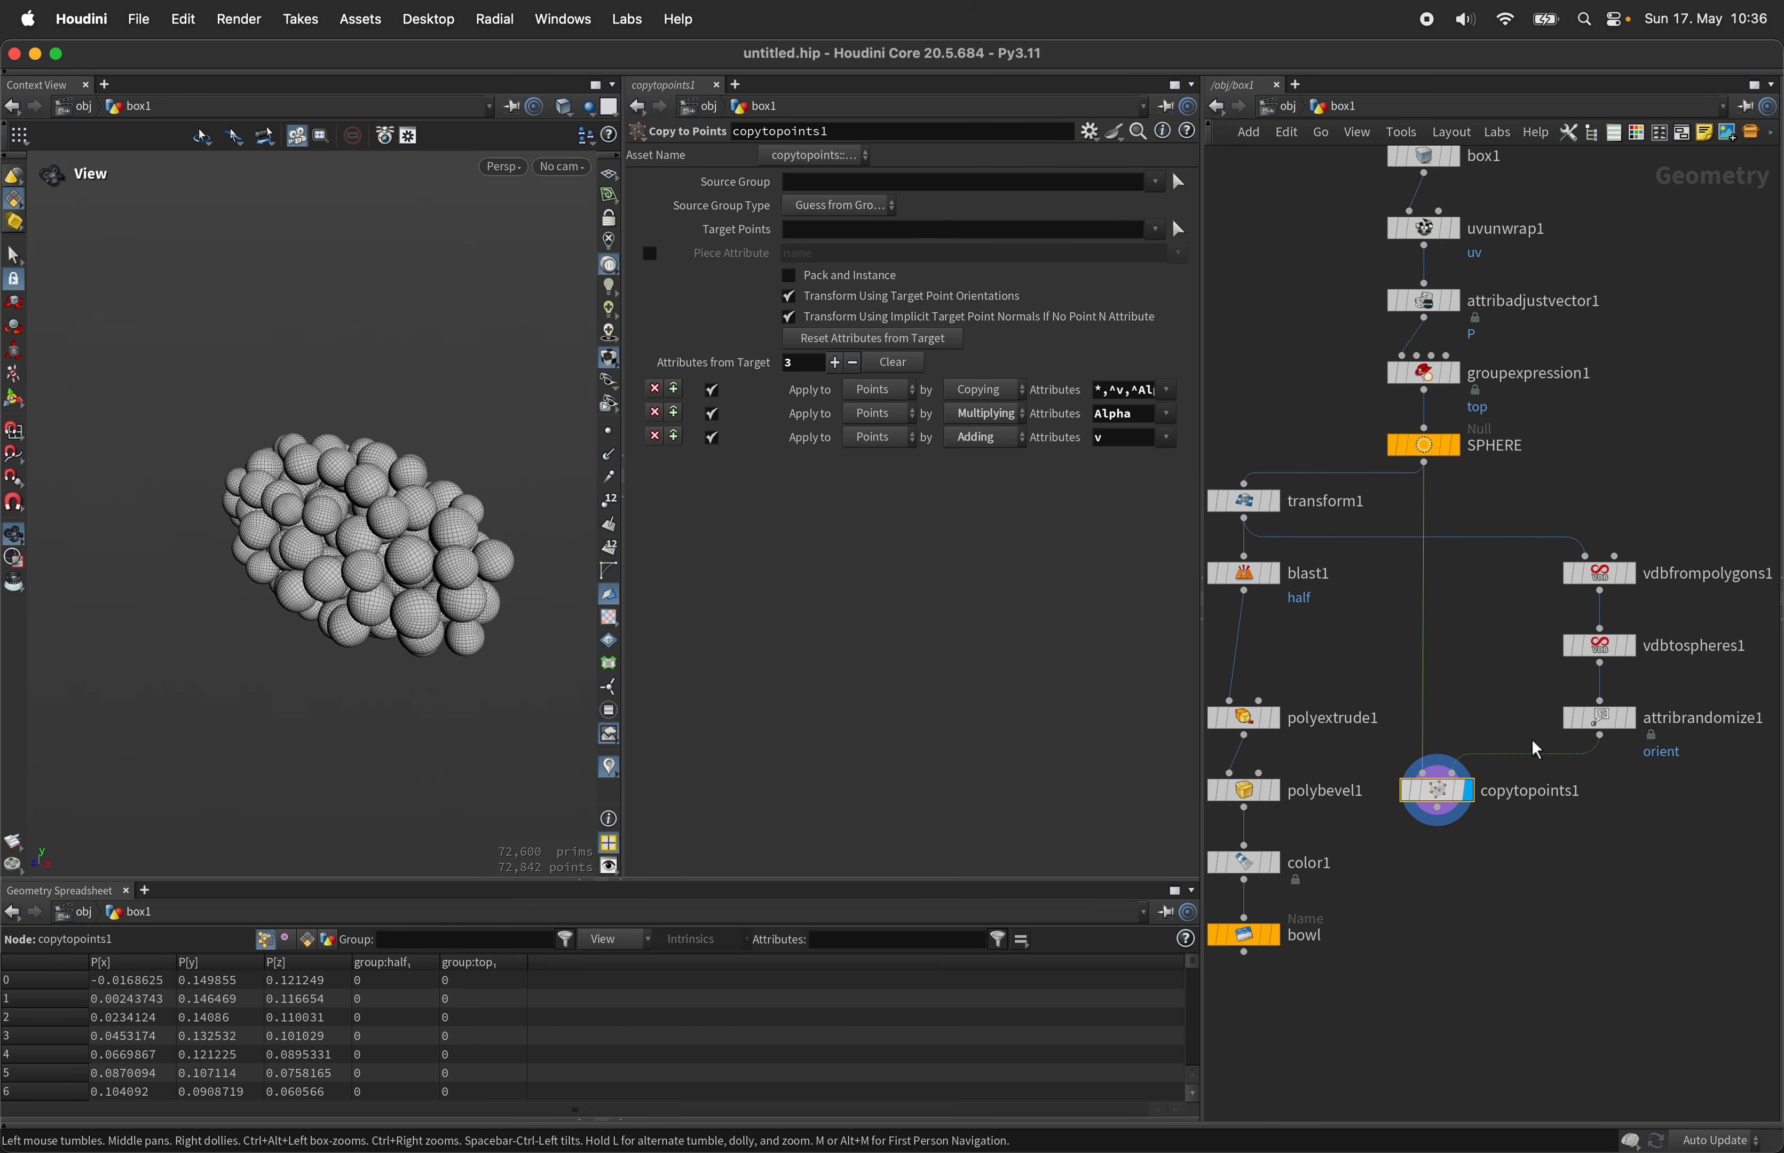
# Step: Move copytopoints1 farther down the network to make room and display attribrandomize1
pyautogui.moveTo(1443, 799)
pyautogui.moveTo(1447, 801); pyautogui.dragTo(1428, 863)
pyautogui.moveTo(439, 517)
pyautogui.mouseDown()
pyautogui.moveTo(213, 565)
pyautogui.moveTo(322, 611)
pyautogui.moveTo(417, 611)
pyautogui.moveTo(426, 522)
pyautogui.moveTo(448, 542)
pyautogui.mouseUp()
pyautogui.click(1631, 721)
pyautogui.click(1610, 720)
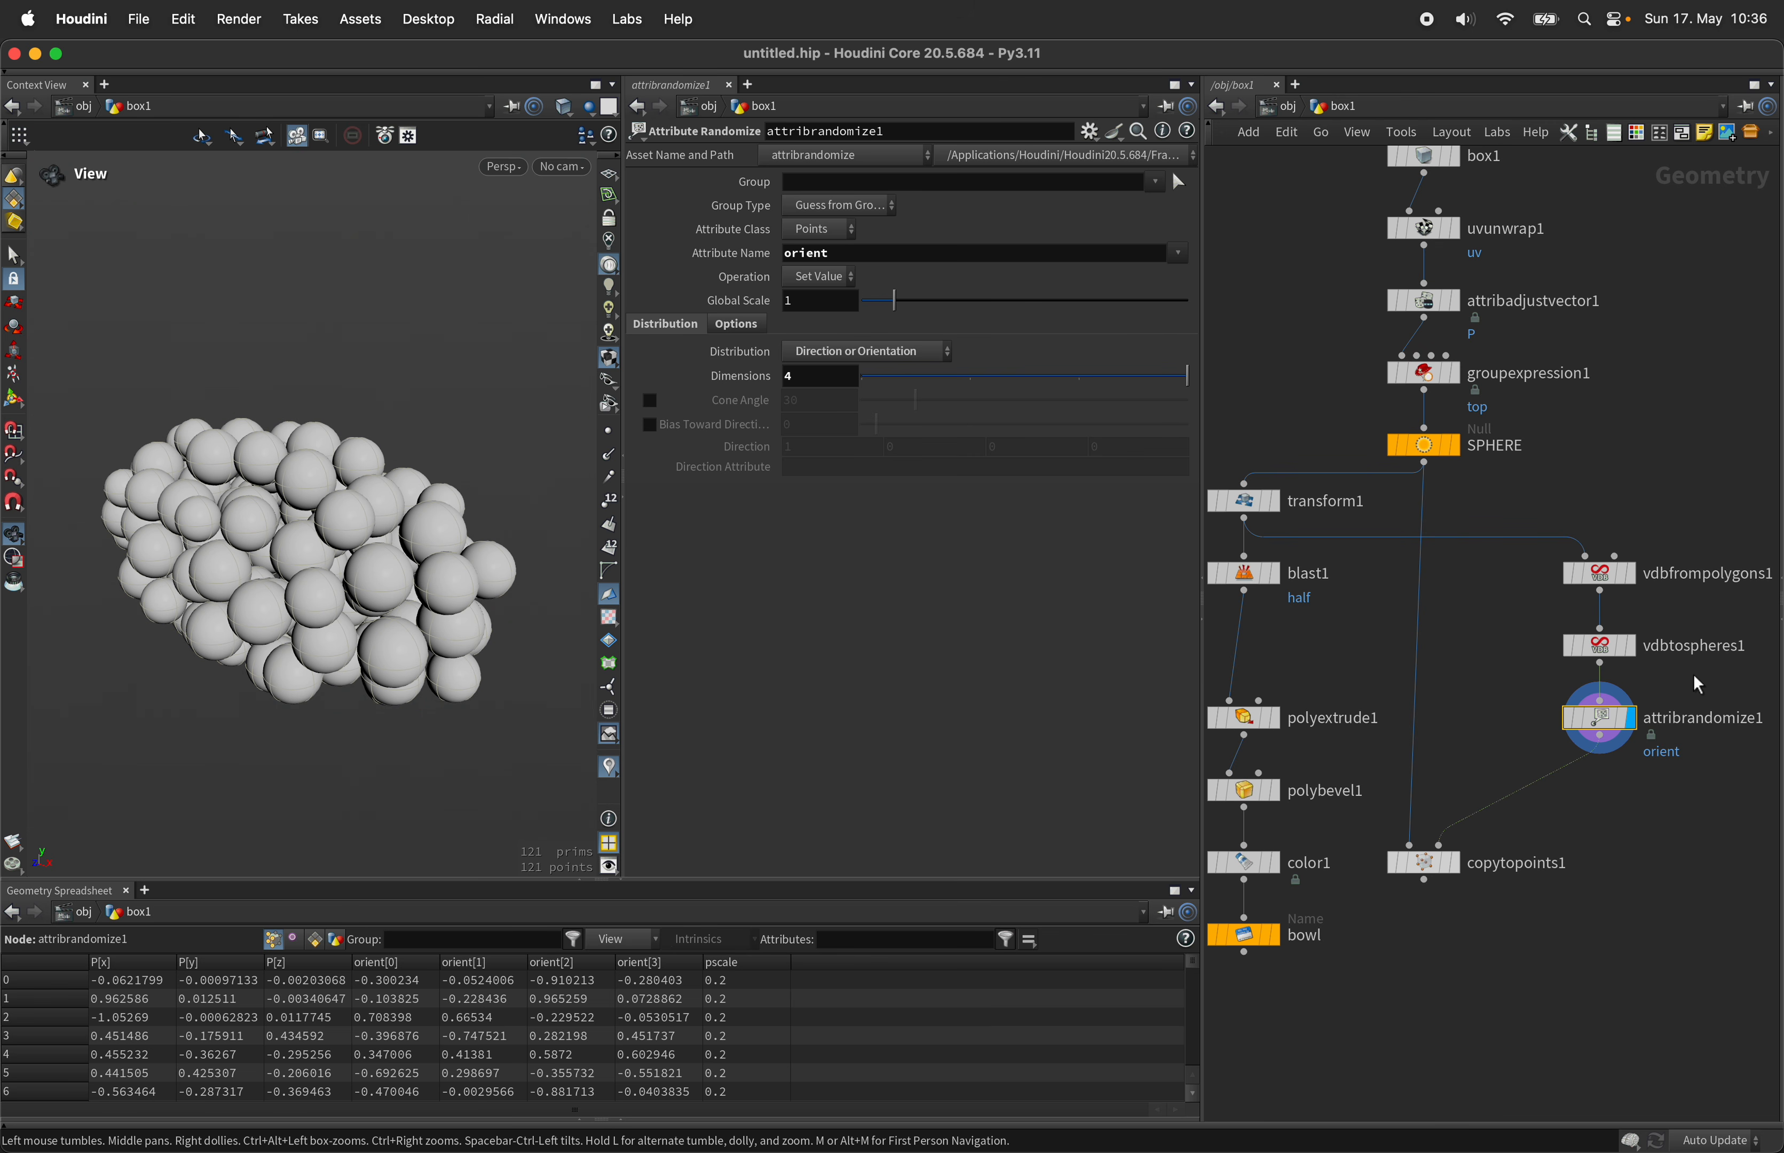
# Step: Append a Group node after attribrandomize1 and set its group type to Points
pyautogui.press('Tab')
pyautogui.moveTo(1698, 696)
pyautogui.write('group')
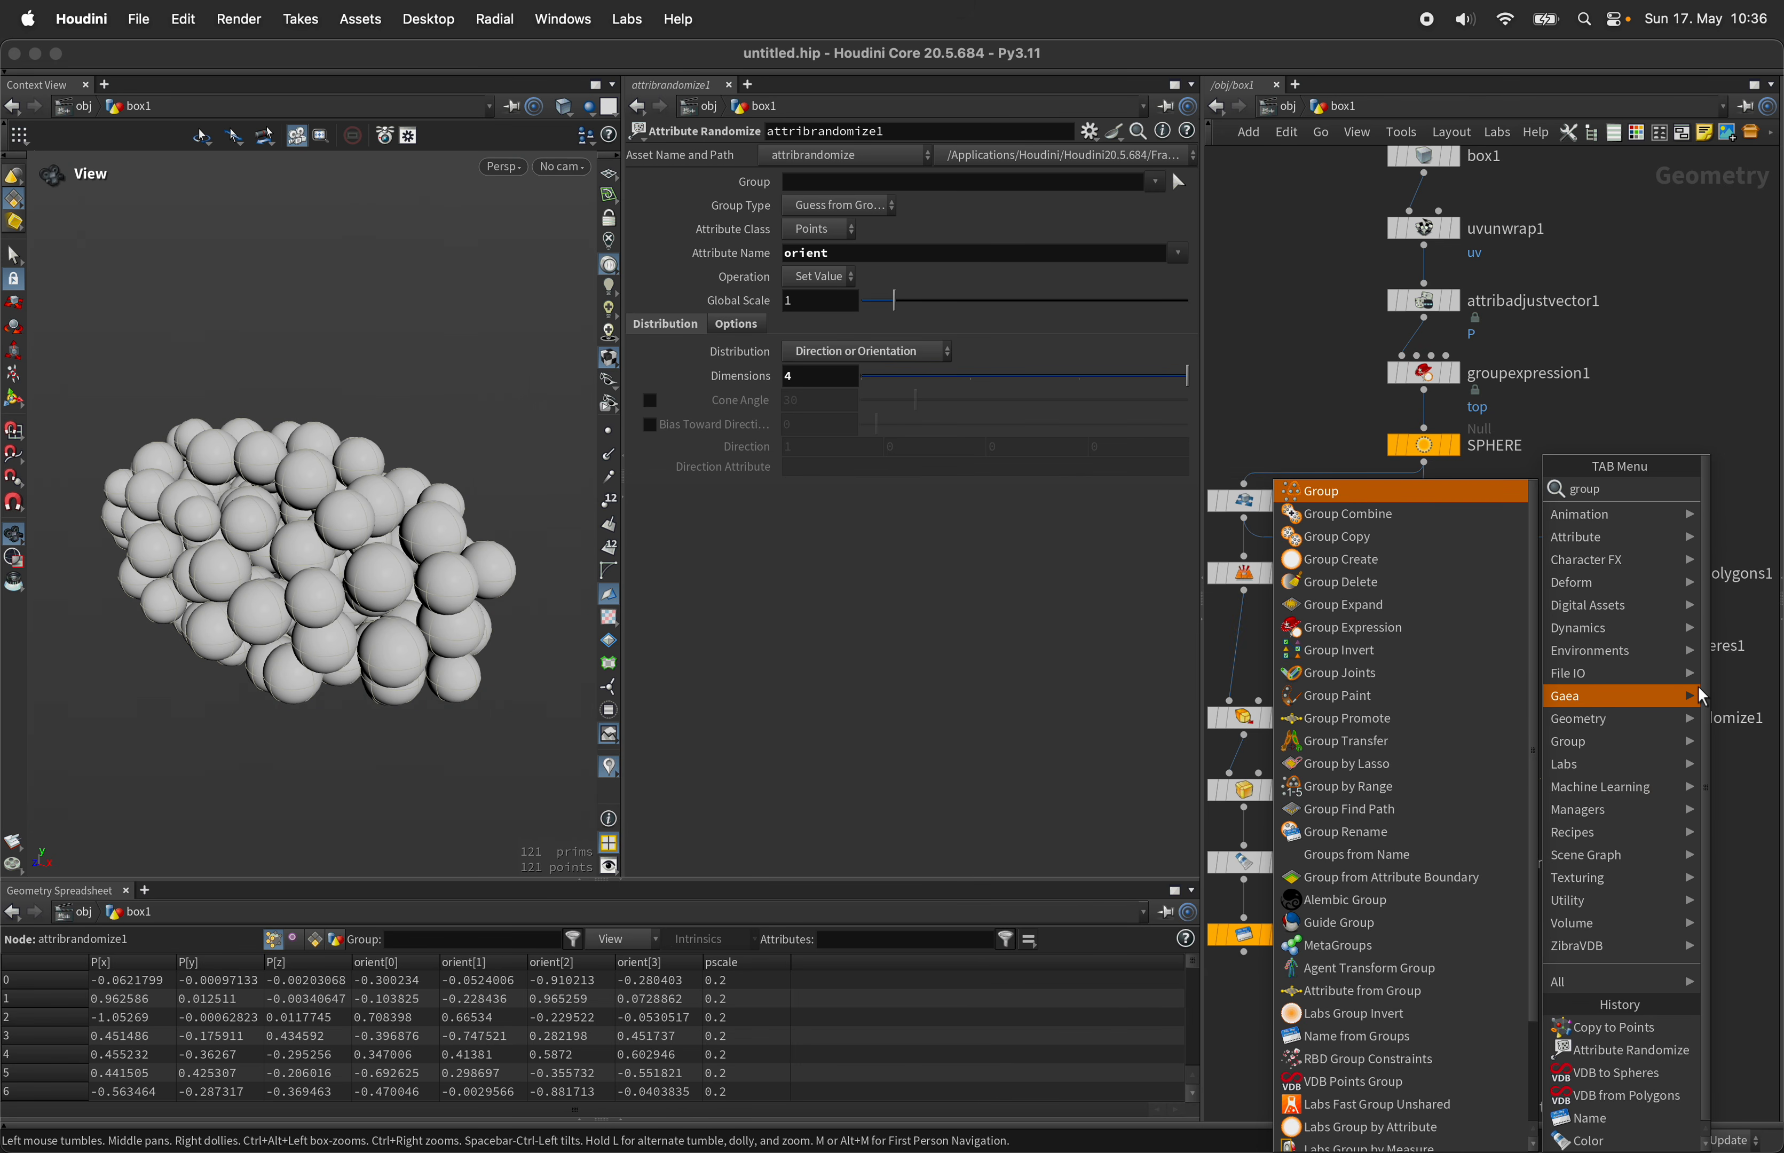
pyautogui.press('Return')
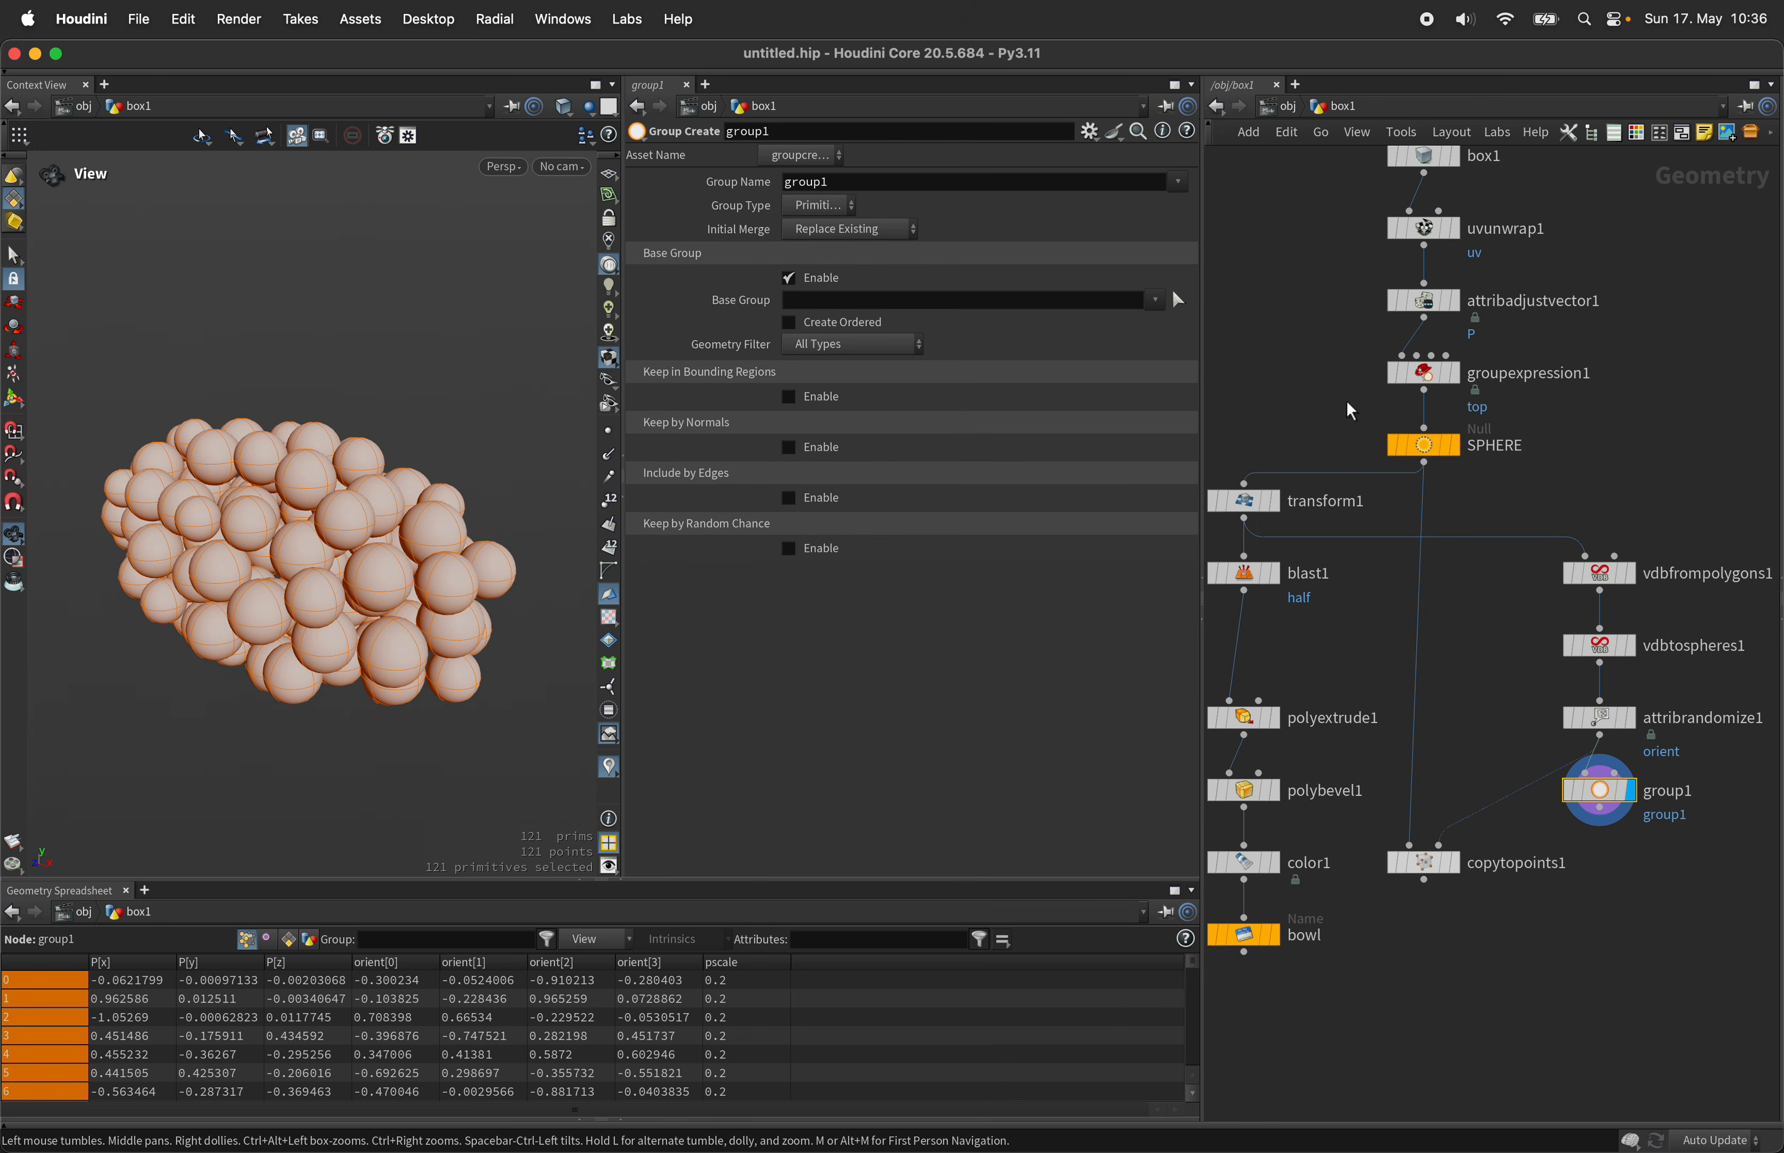
pyautogui.click(821, 206)
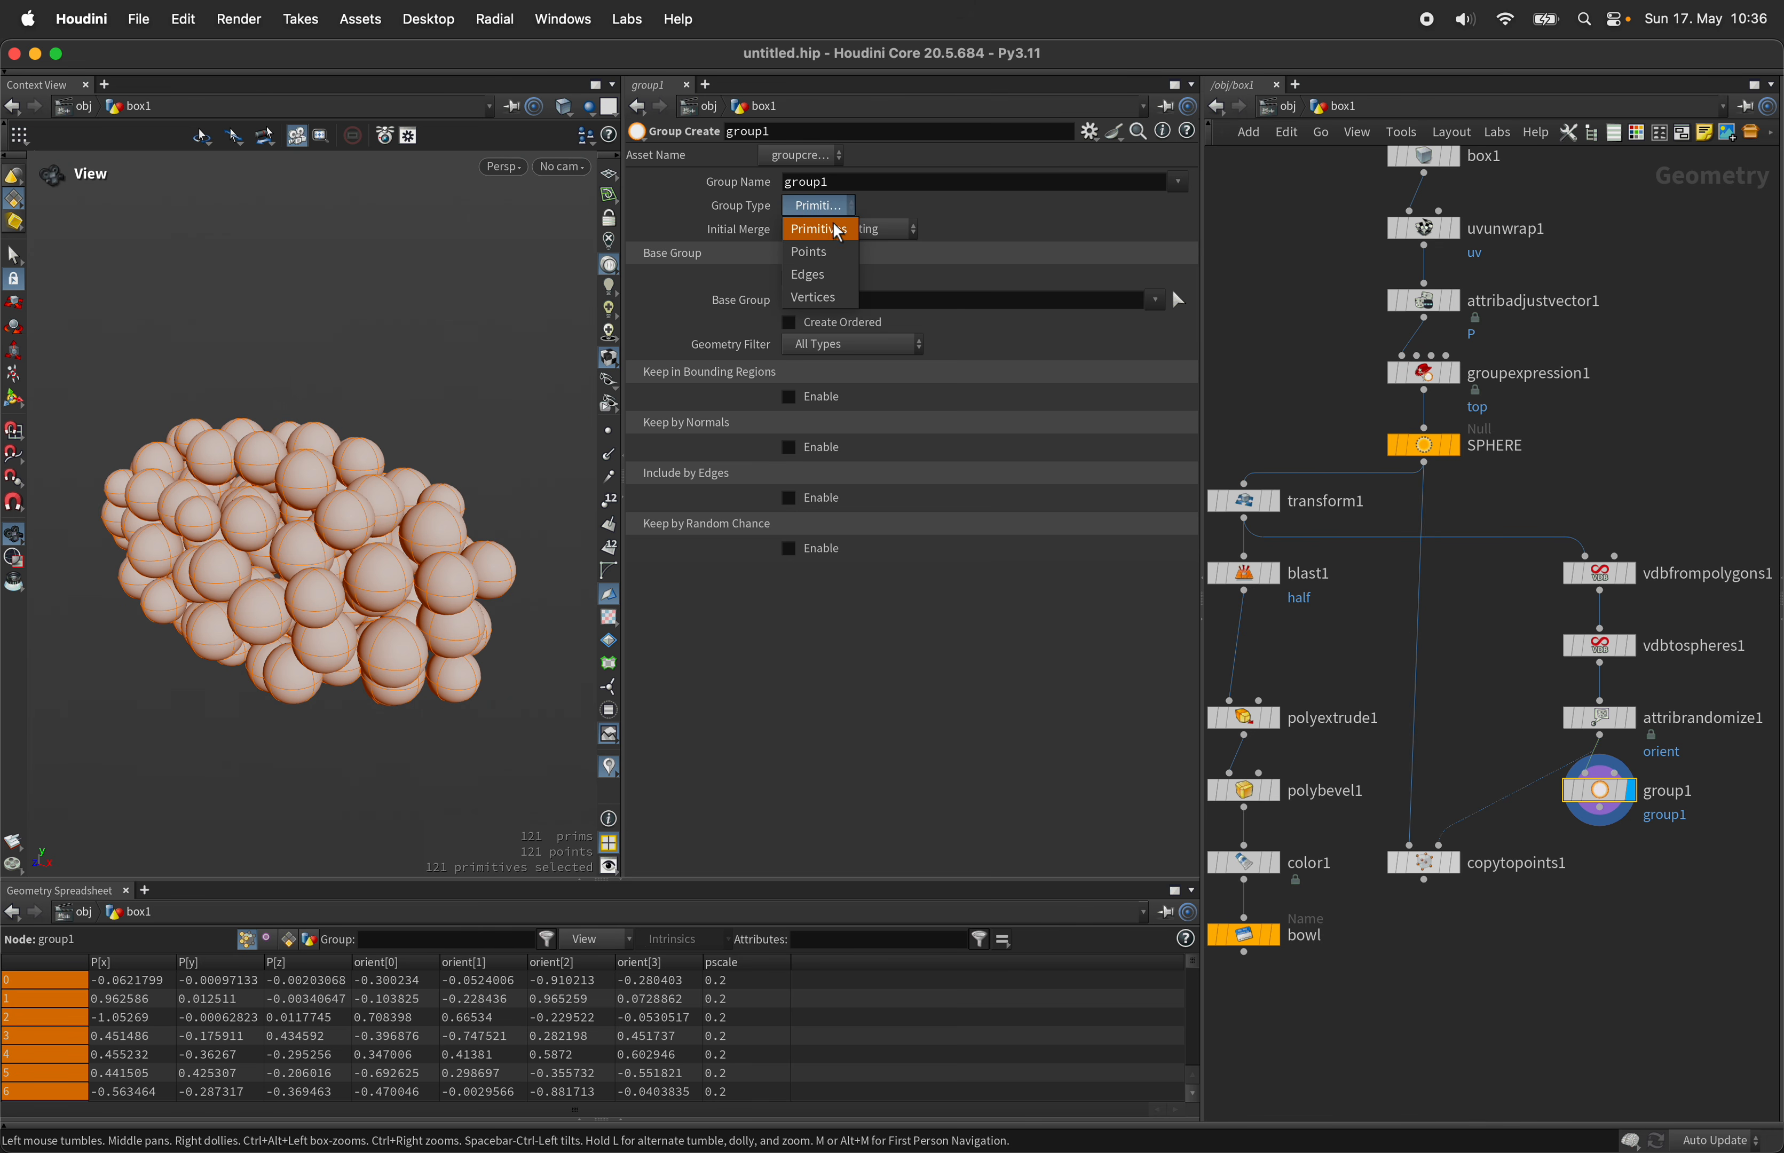
pyautogui.click(821, 255)
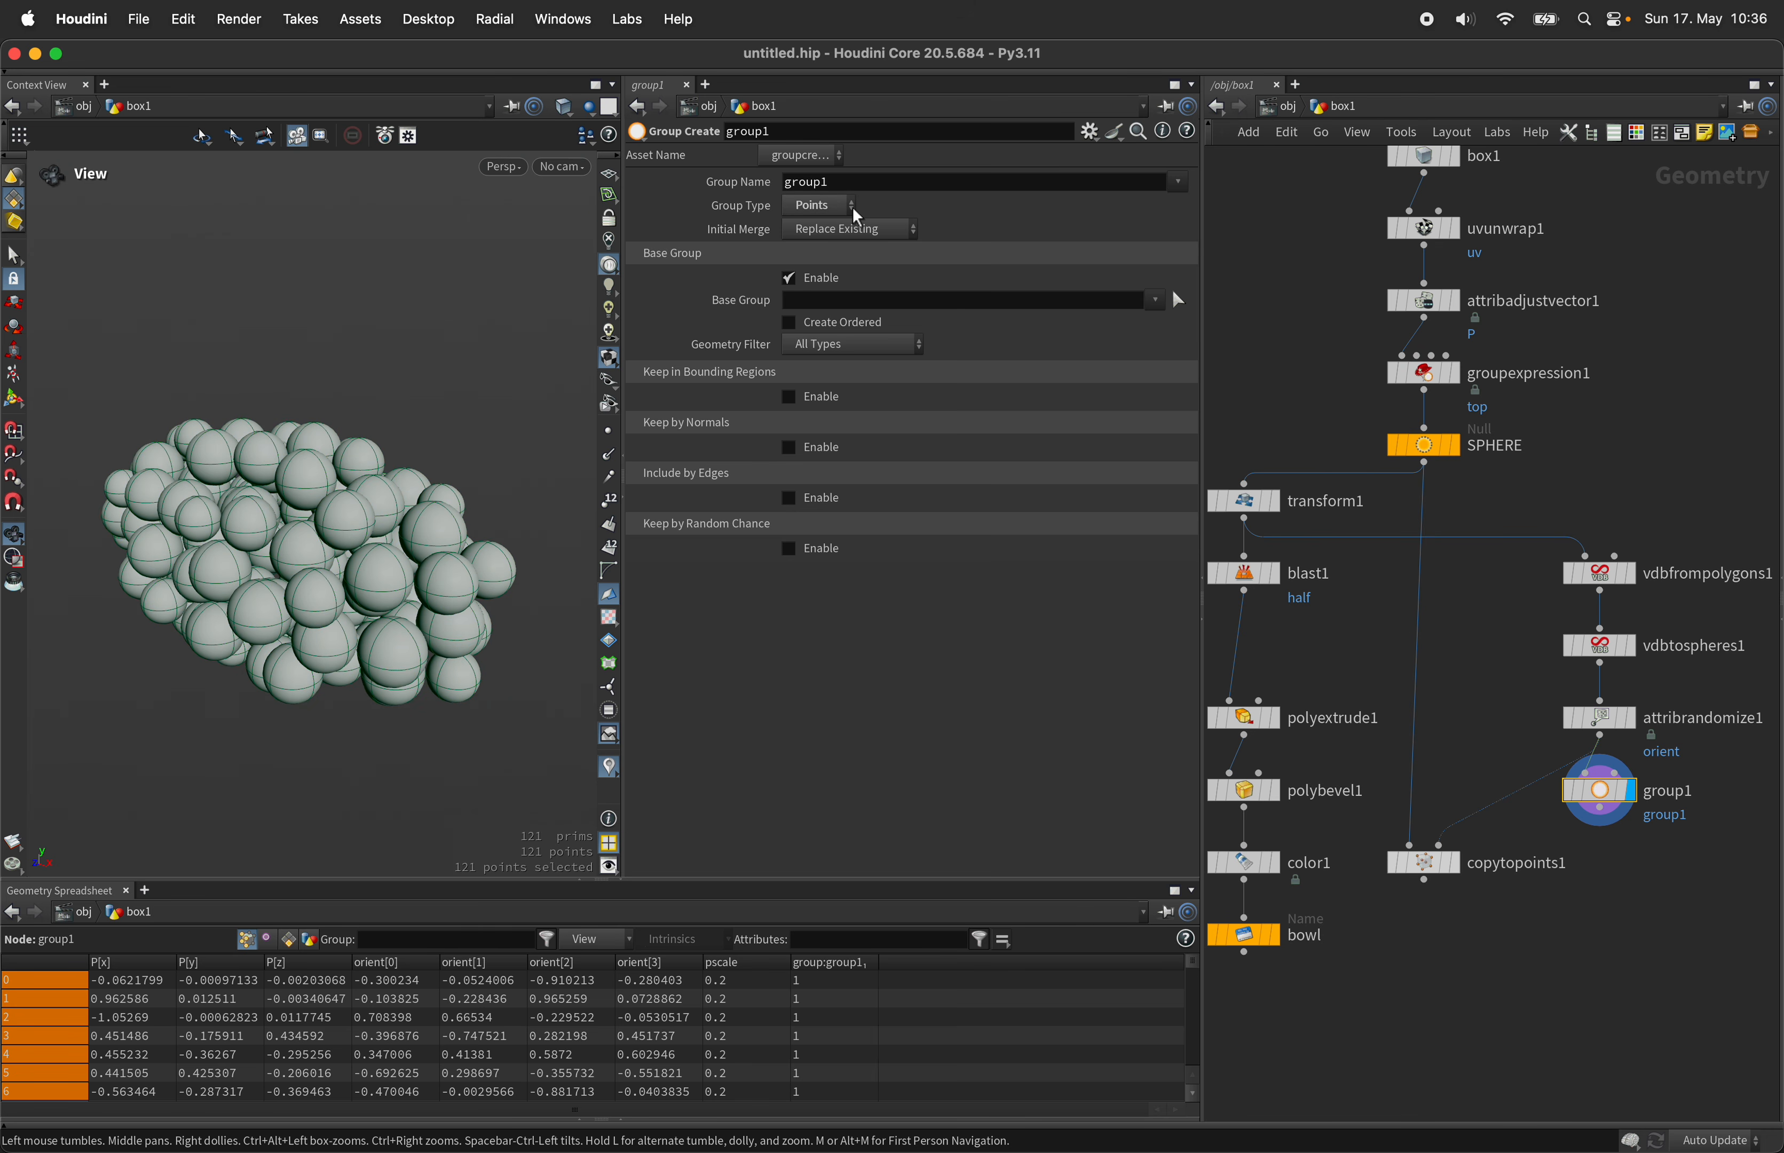
# Step: Turn off group1's base group and restrict the group to a bounding region of type Bounding Sphere
pyautogui.click(822, 280)
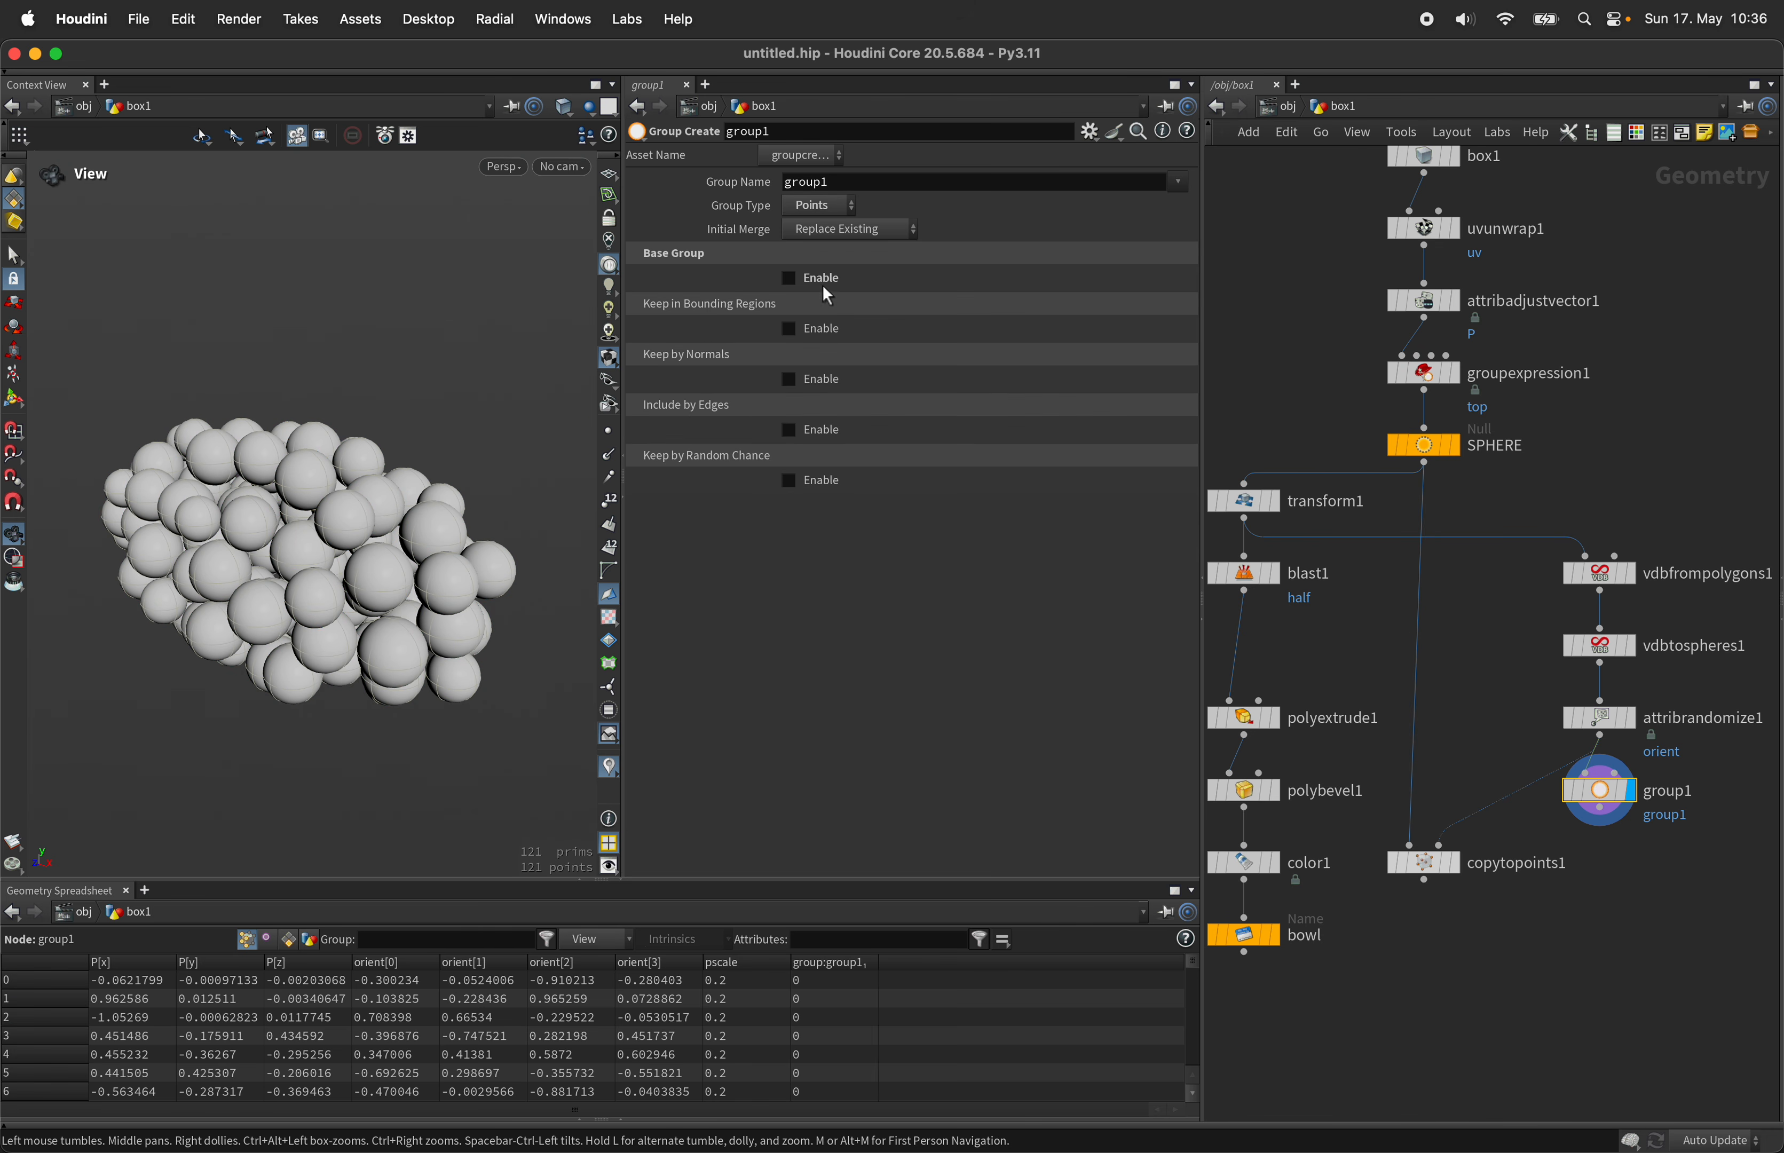
pyautogui.click(825, 329)
pyautogui.click(899, 347)
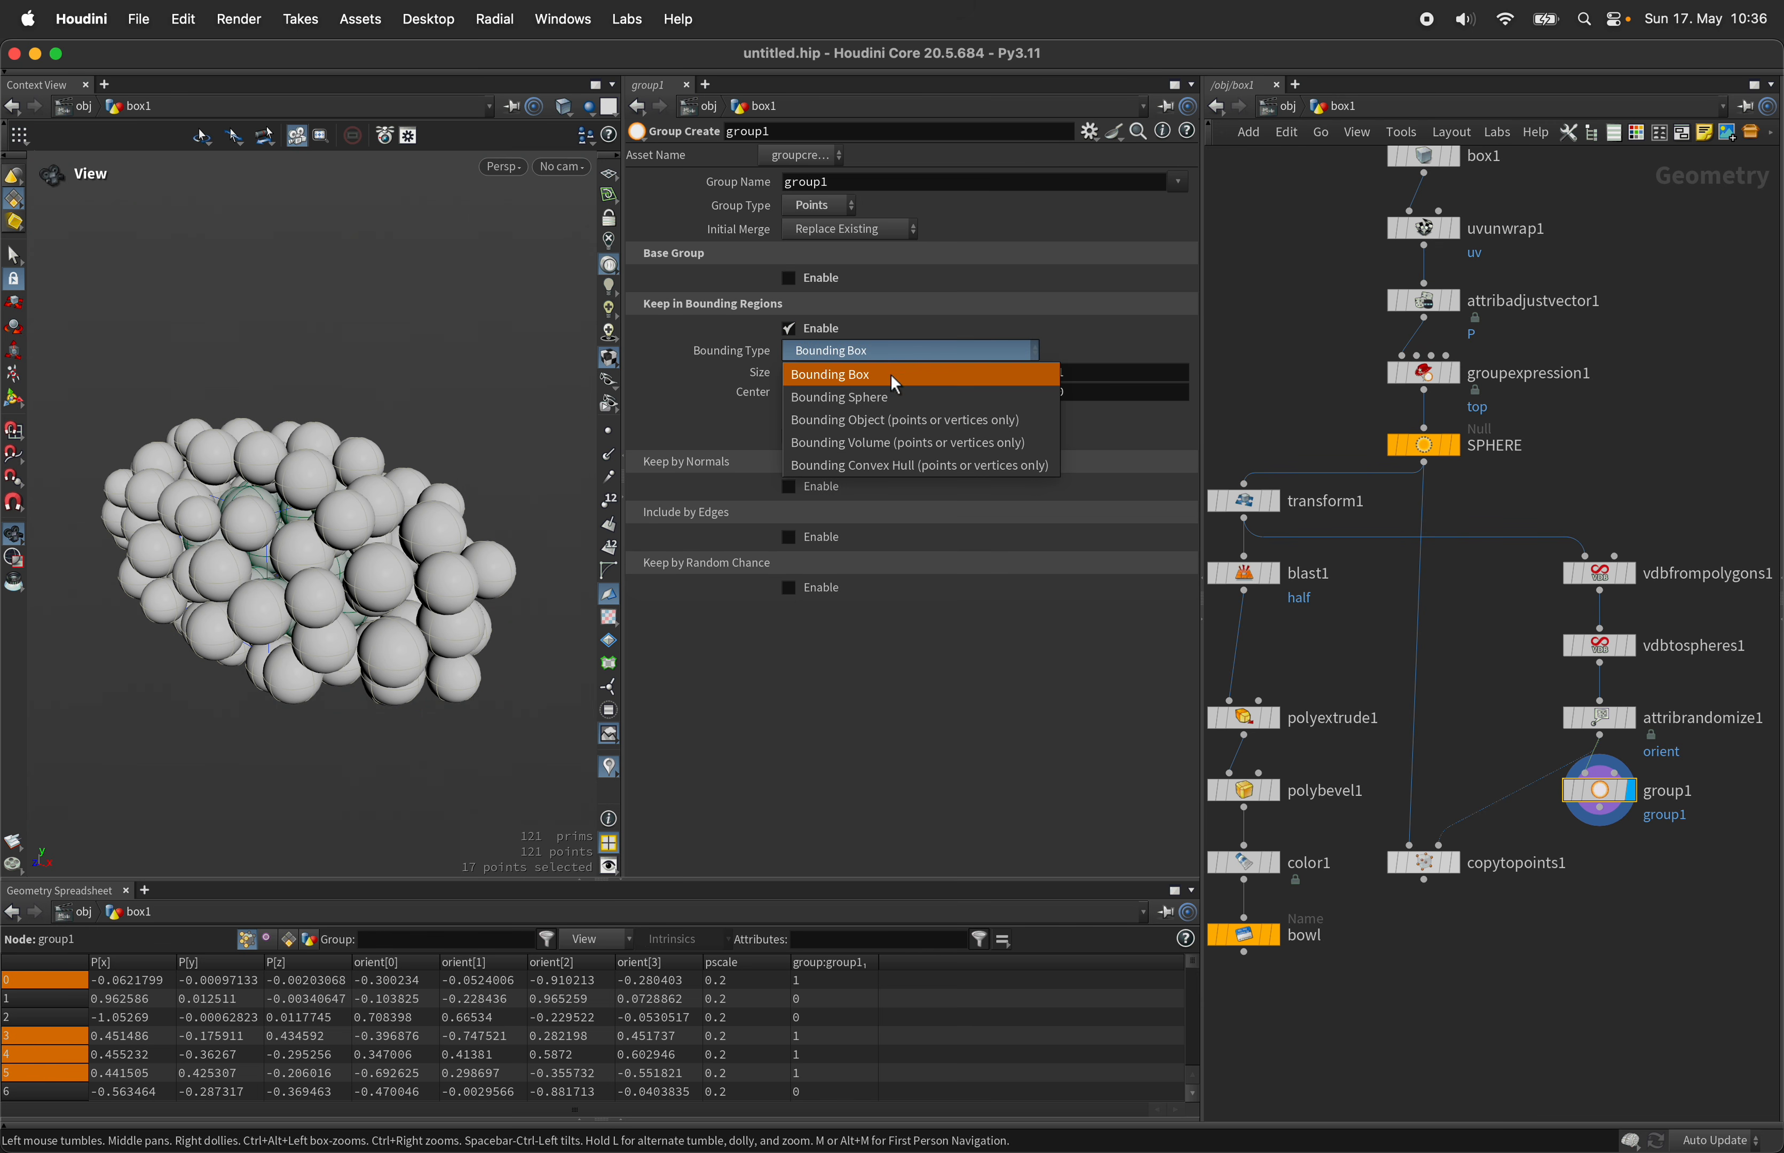
pyautogui.click(895, 395)
# Step: Set the size of group1's bounding sphere to 4, 2, 4
pyautogui.click(855, 375)
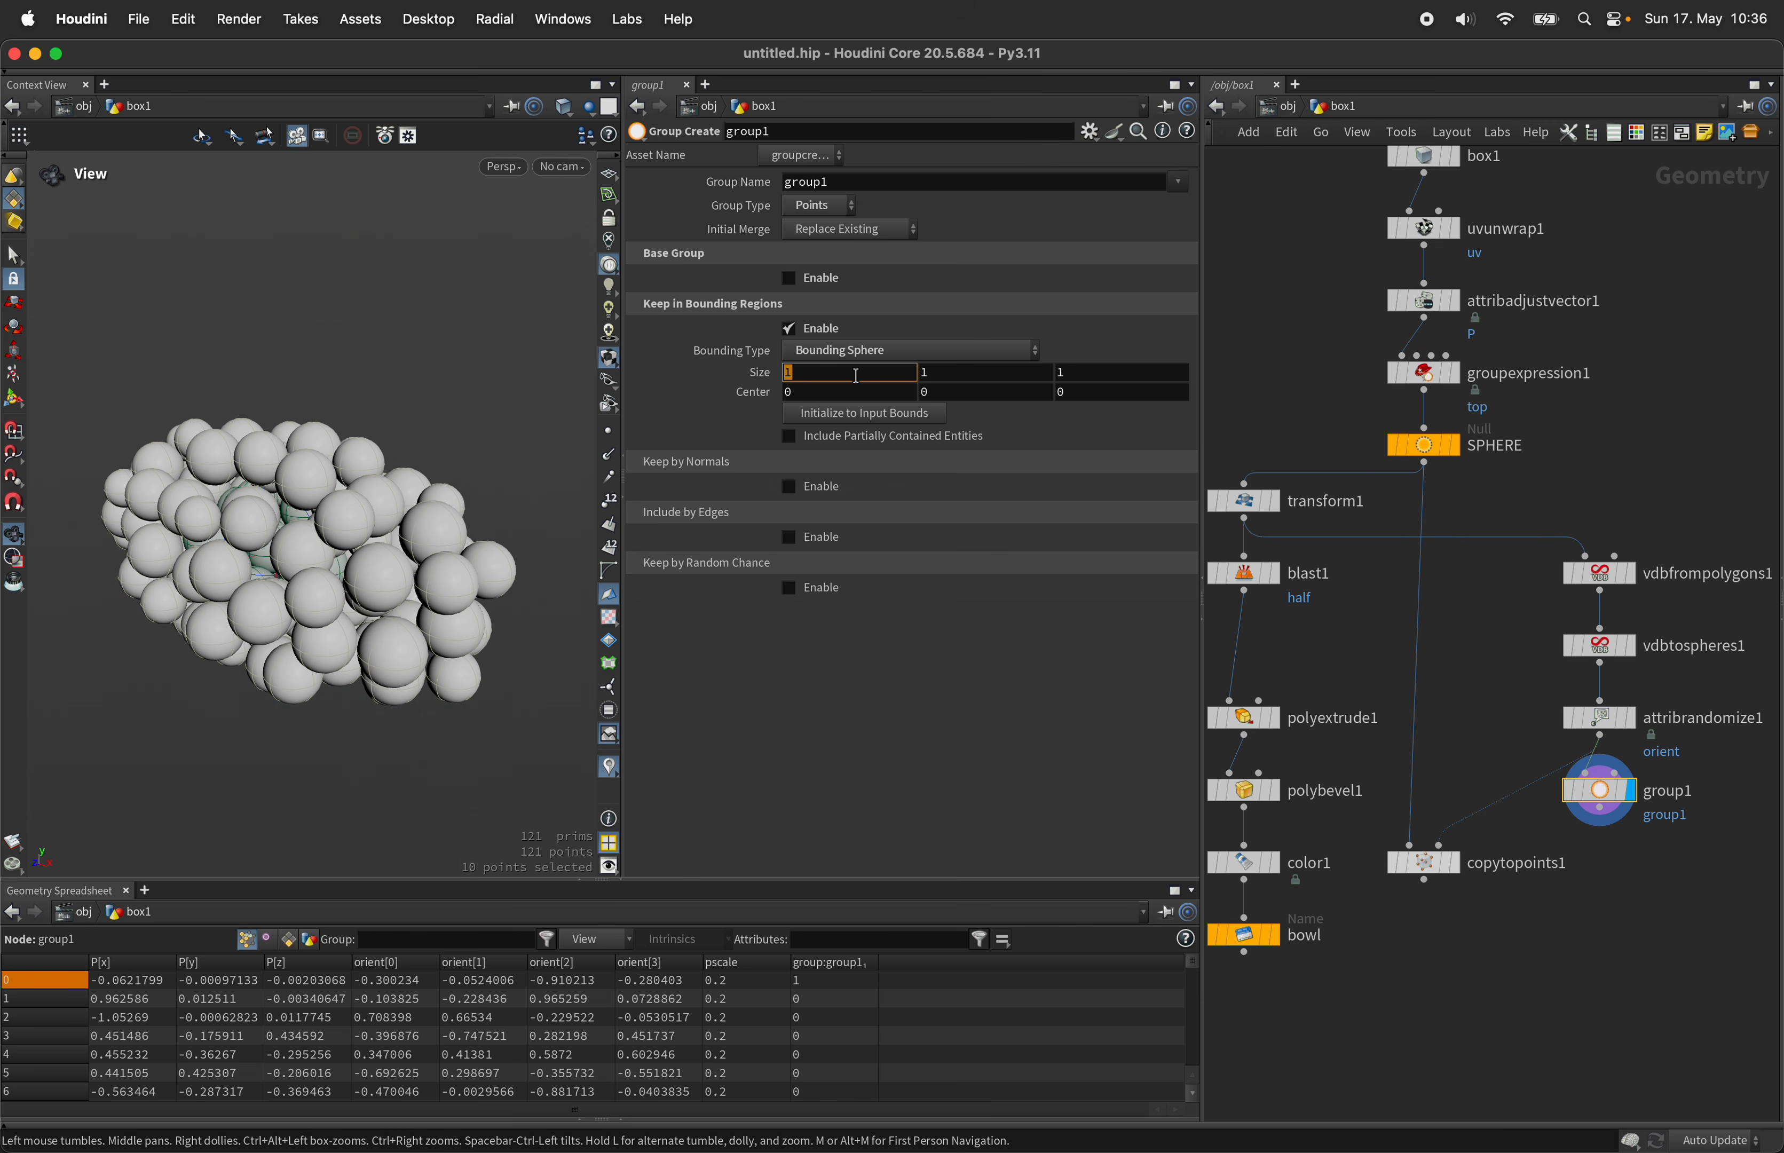
pyautogui.write('4')
pyautogui.press('Tab')
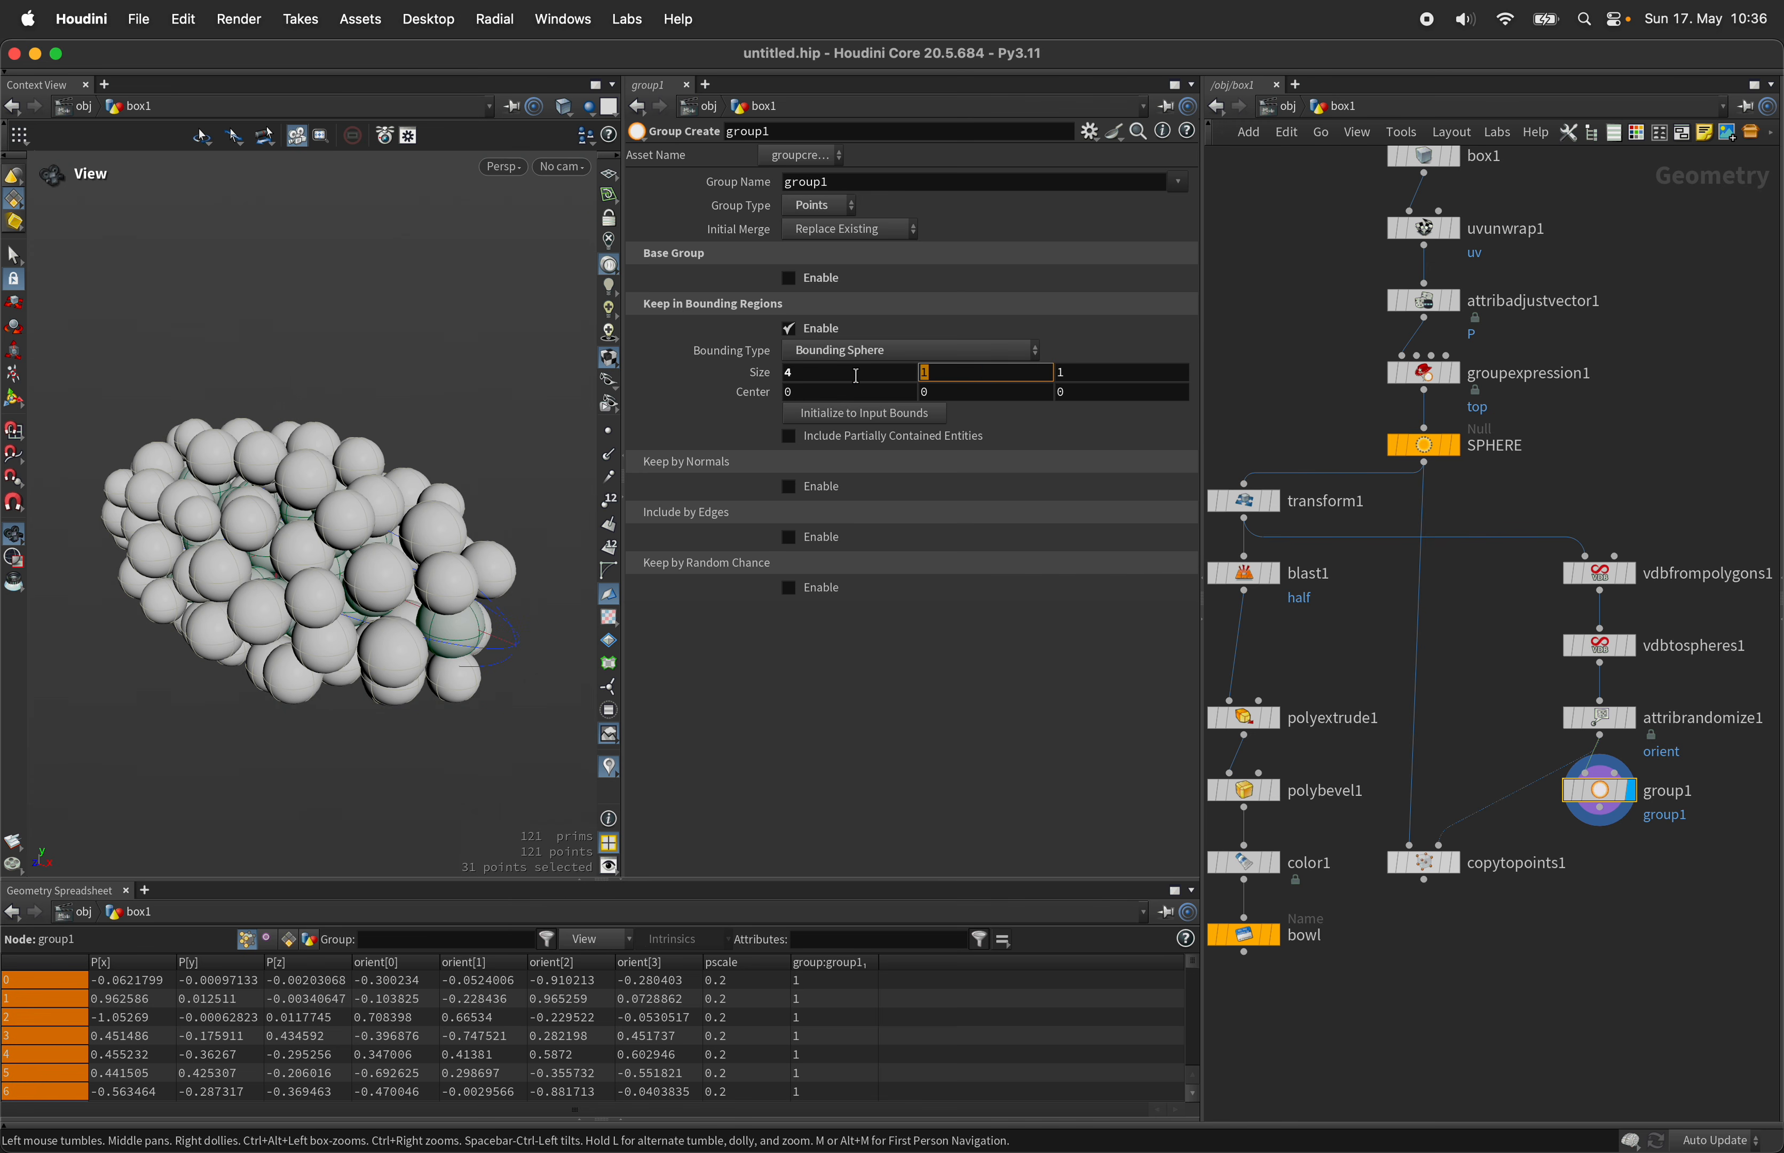
pyautogui.write('2')
pyautogui.press('Tab')
pyautogui.write('4')
pyautogui.press('Return')
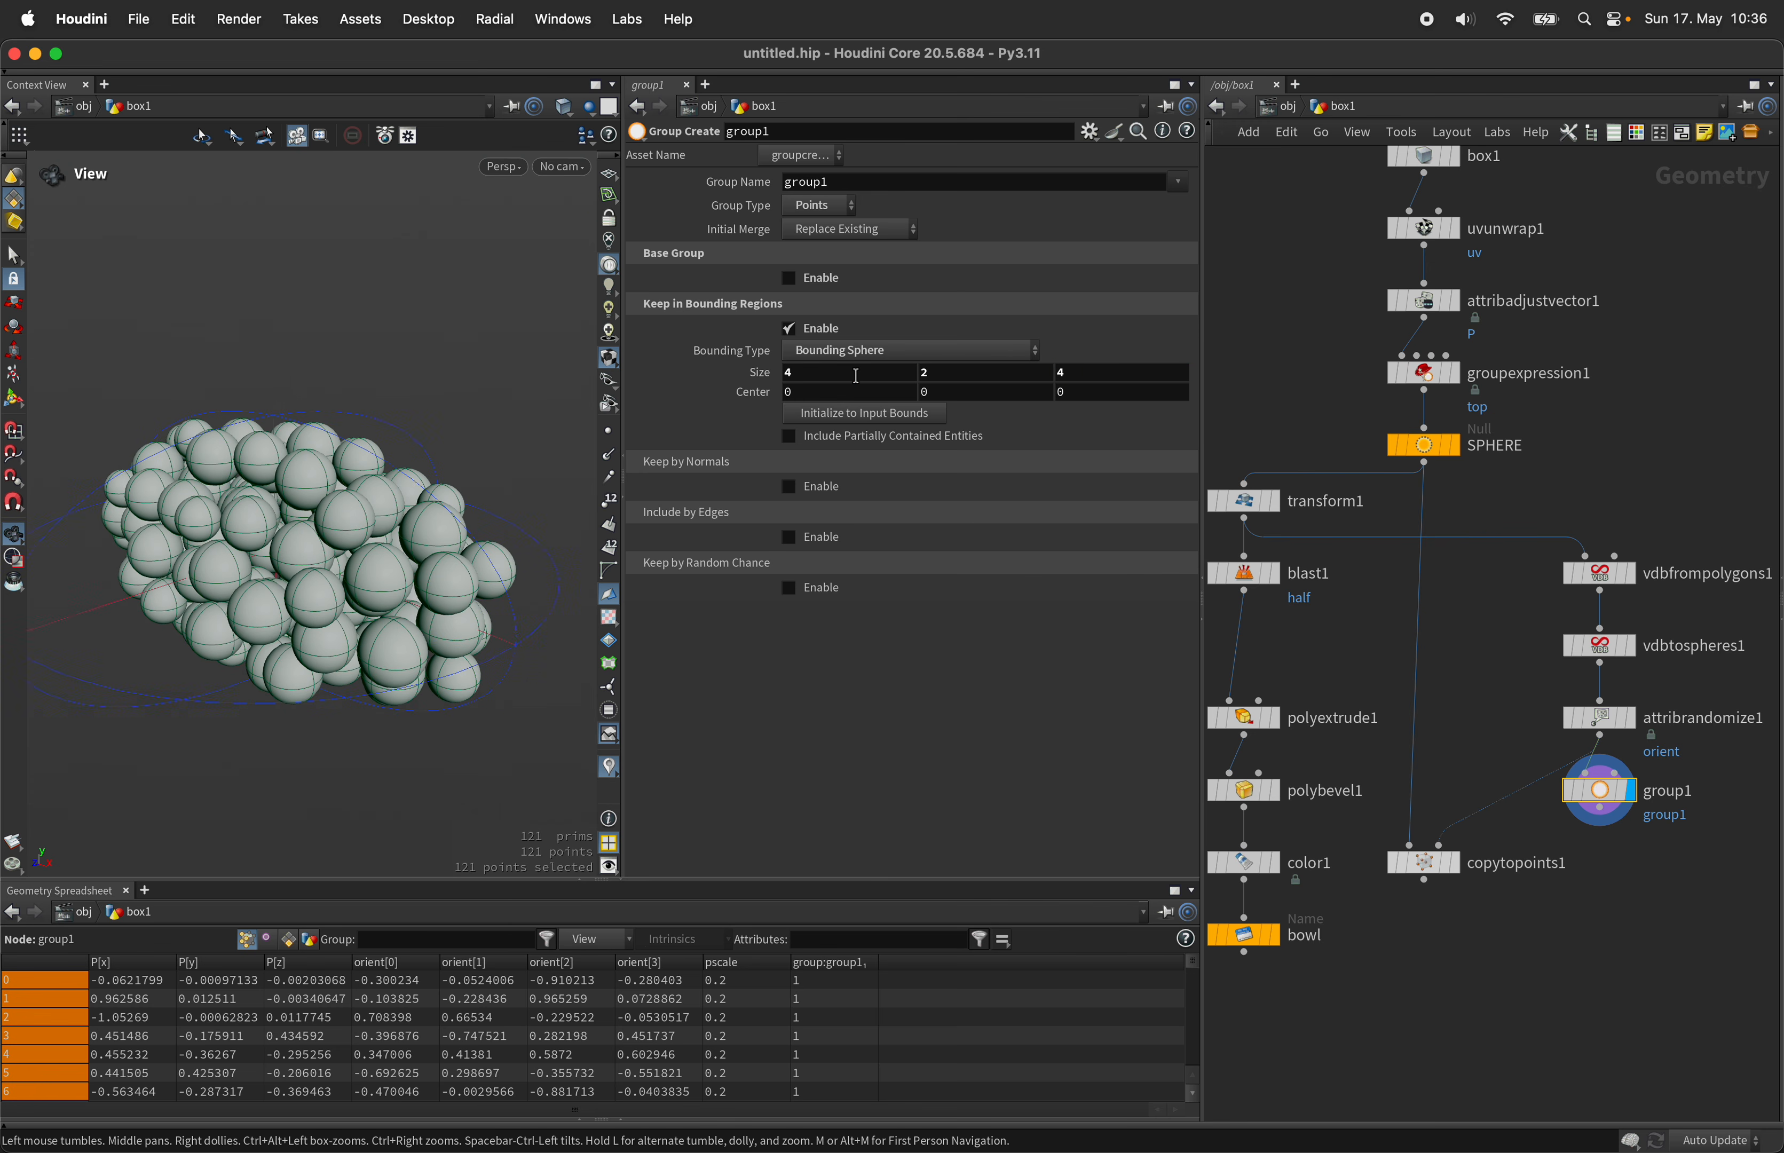
# Step: Lower the Y center of group1's bounding sphere to -0.586 to leave the upper spheres out of the group
pyautogui.click(996, 390)
pyautogui.write('-0.311')
pyautogui.press('Return')
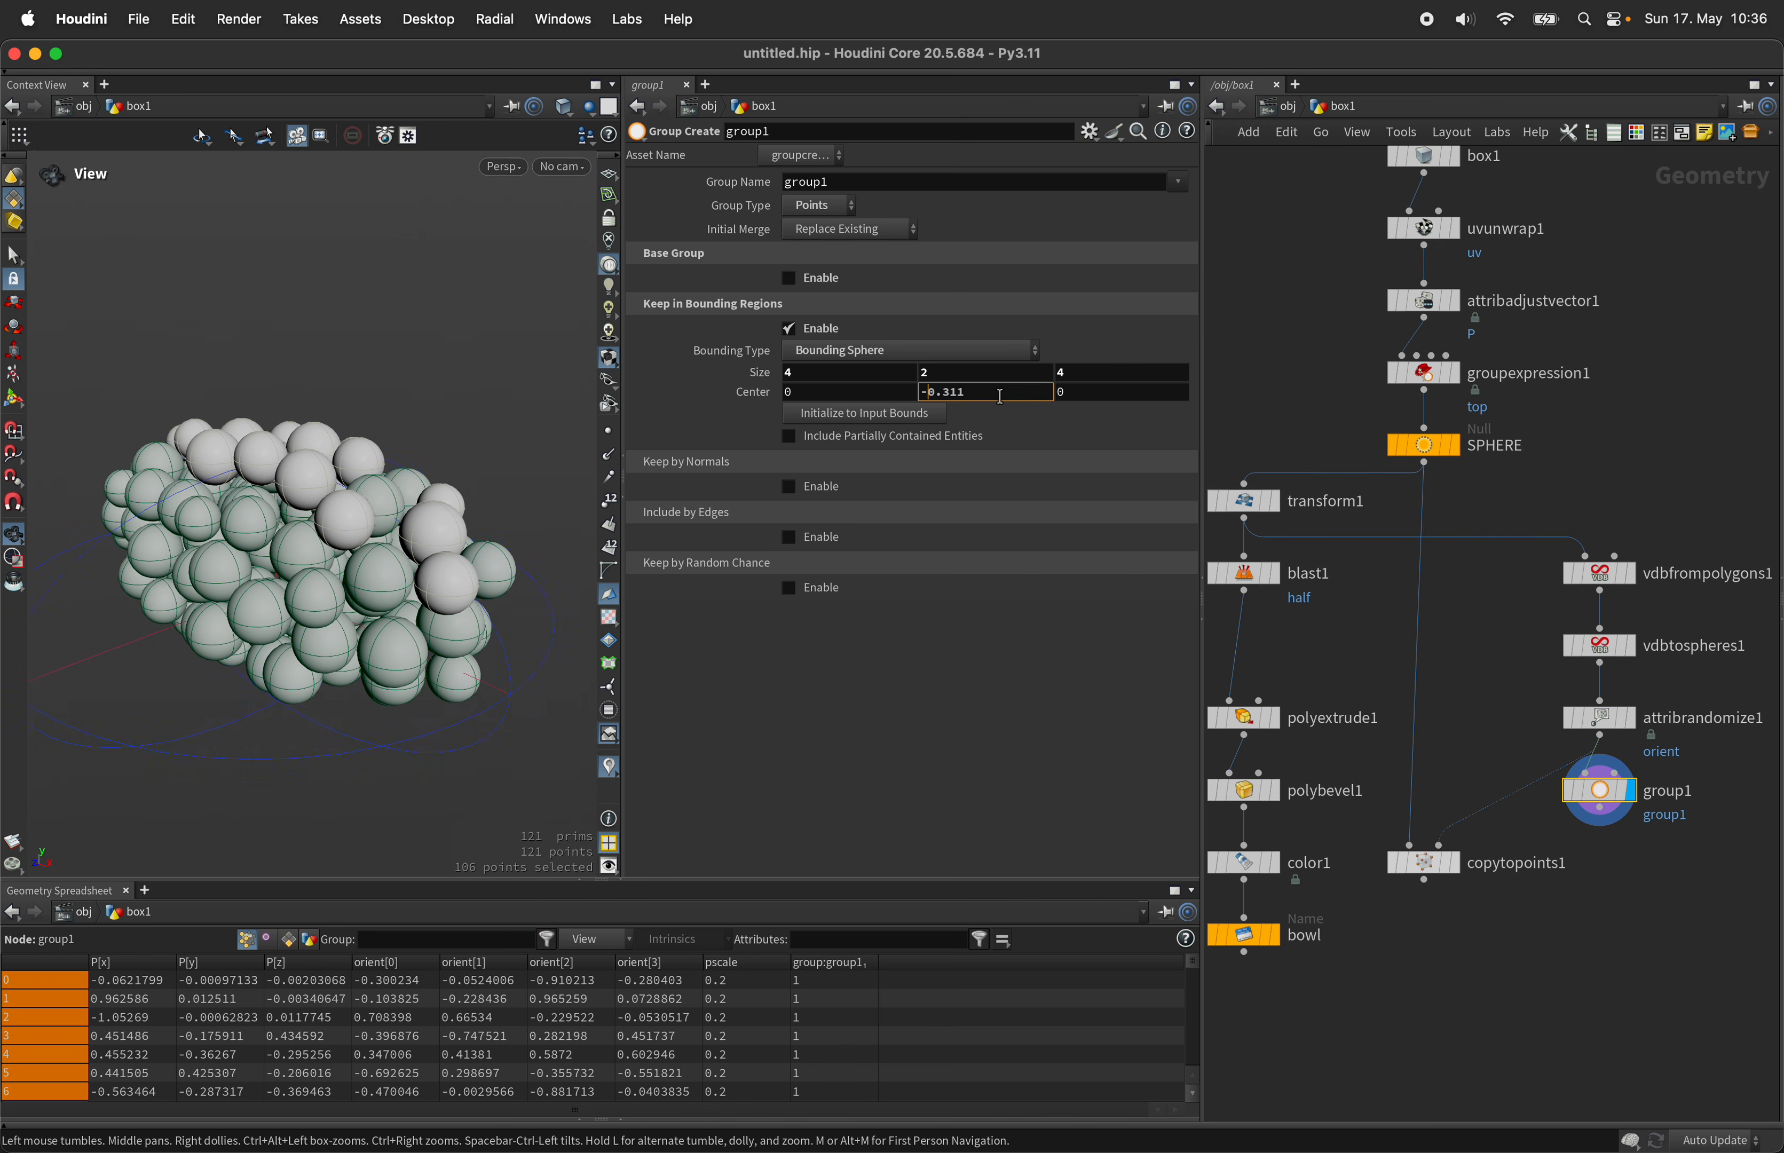
pyautogui.scroll(-3, 1000, 397)
pyautogui.scroll(1, 999, 397)
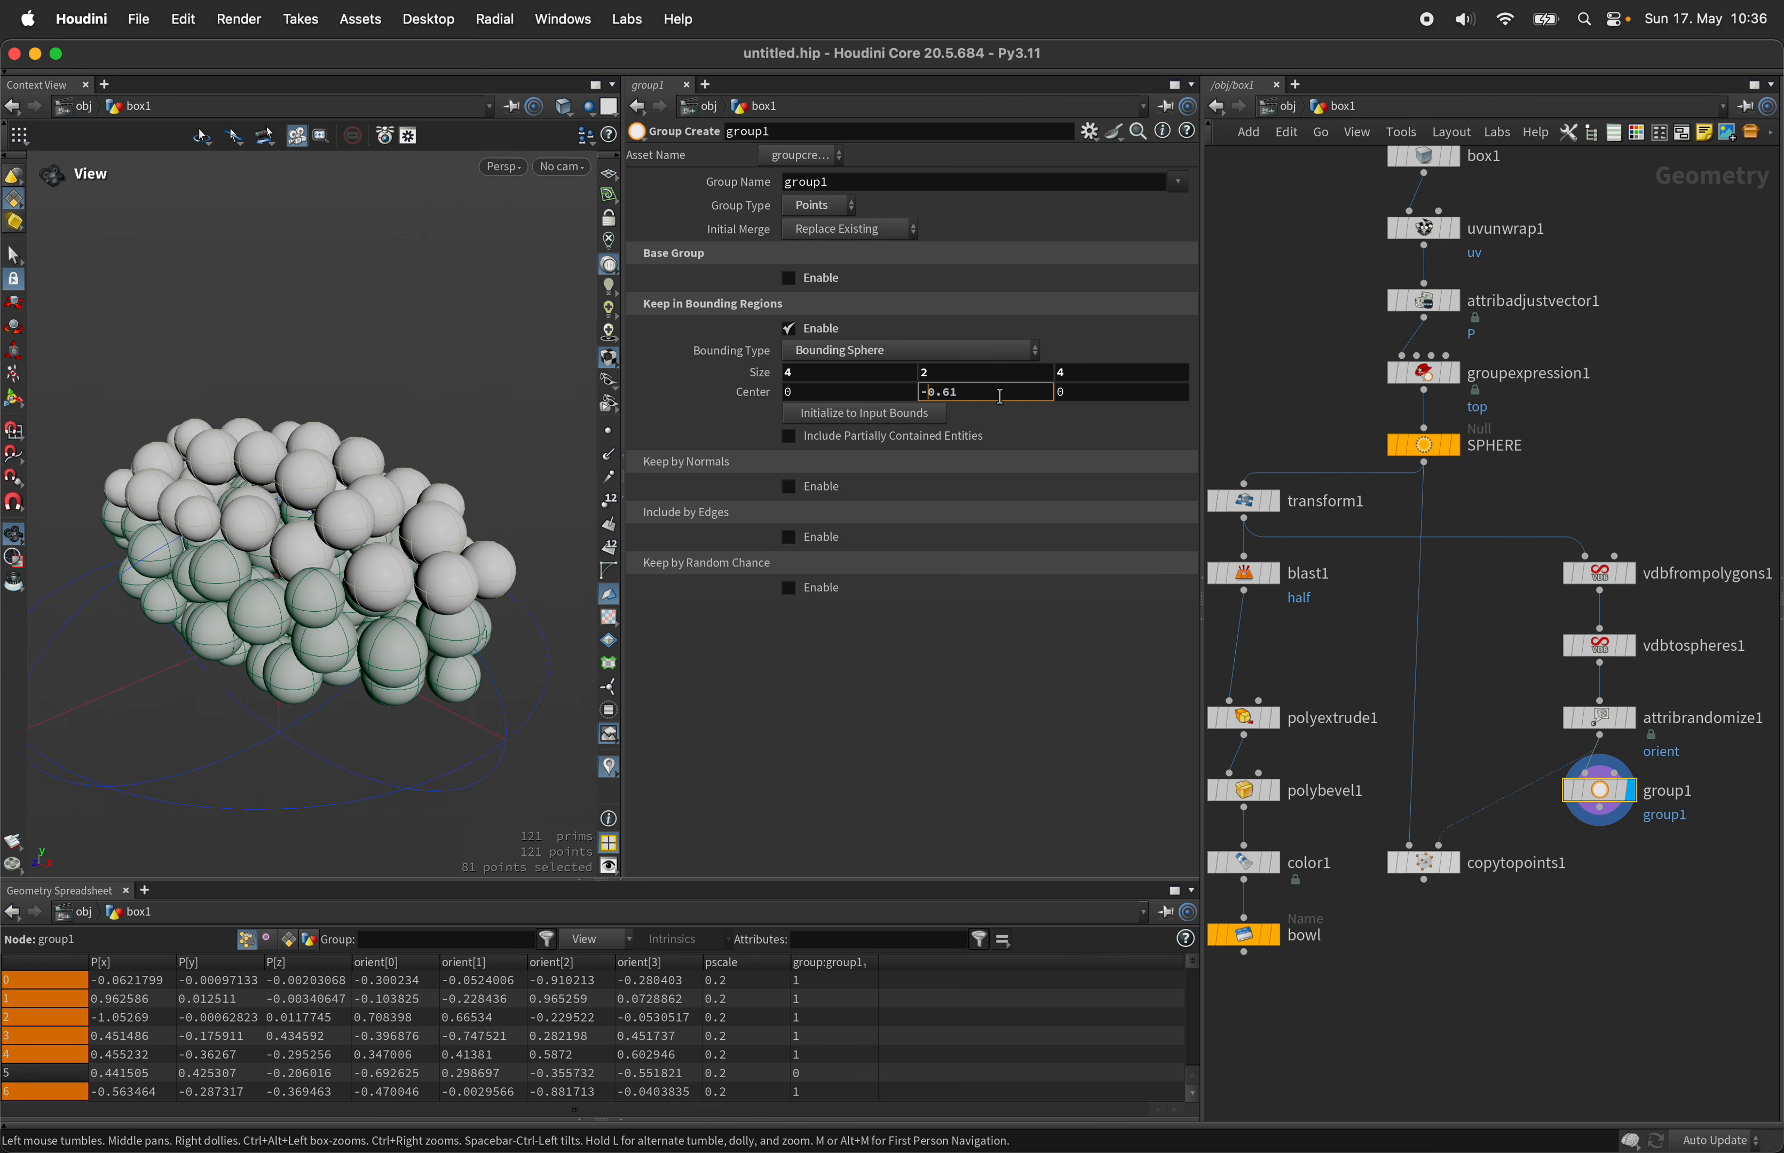
pyautogui.scroll(2, 999, 396)
pyautogui.scroll(-3, 341, 551)
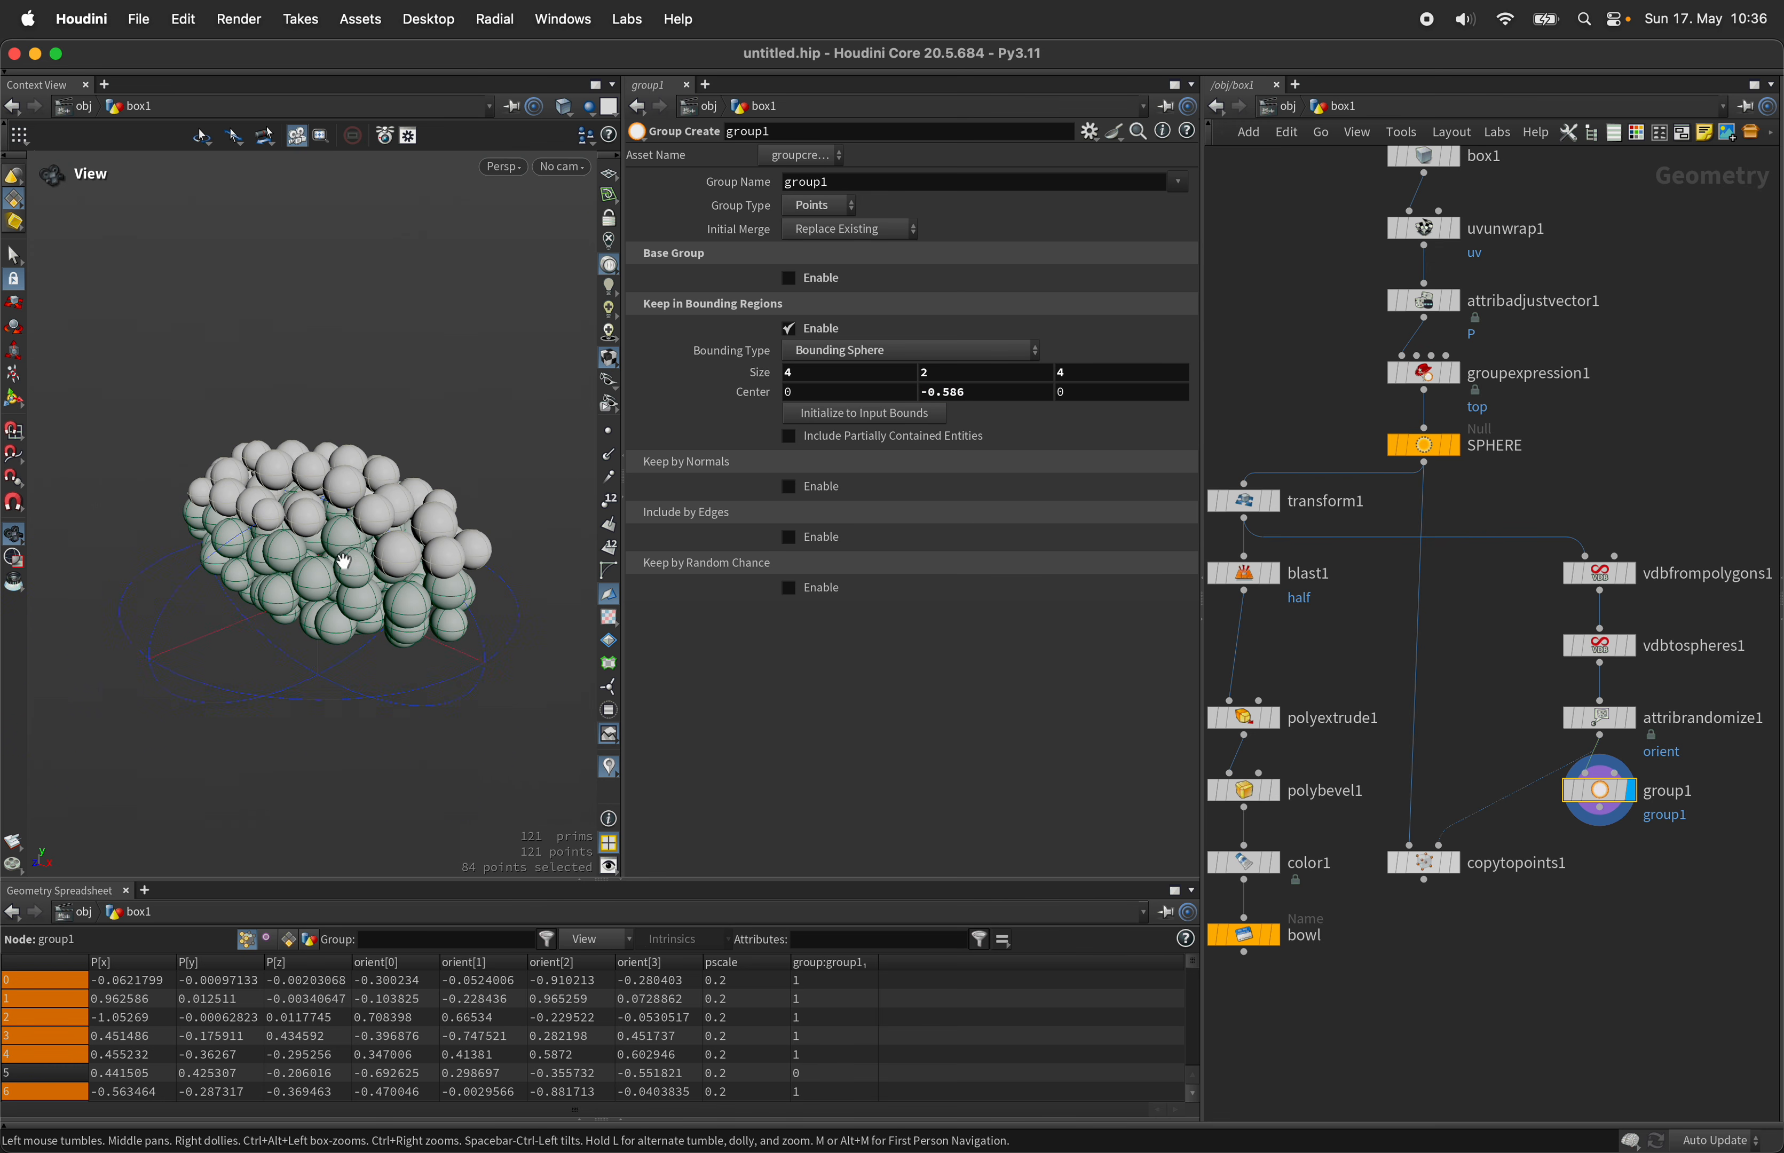
pyautogui.moveTo(339, 550); pyautogui.dragTo(419, 517)
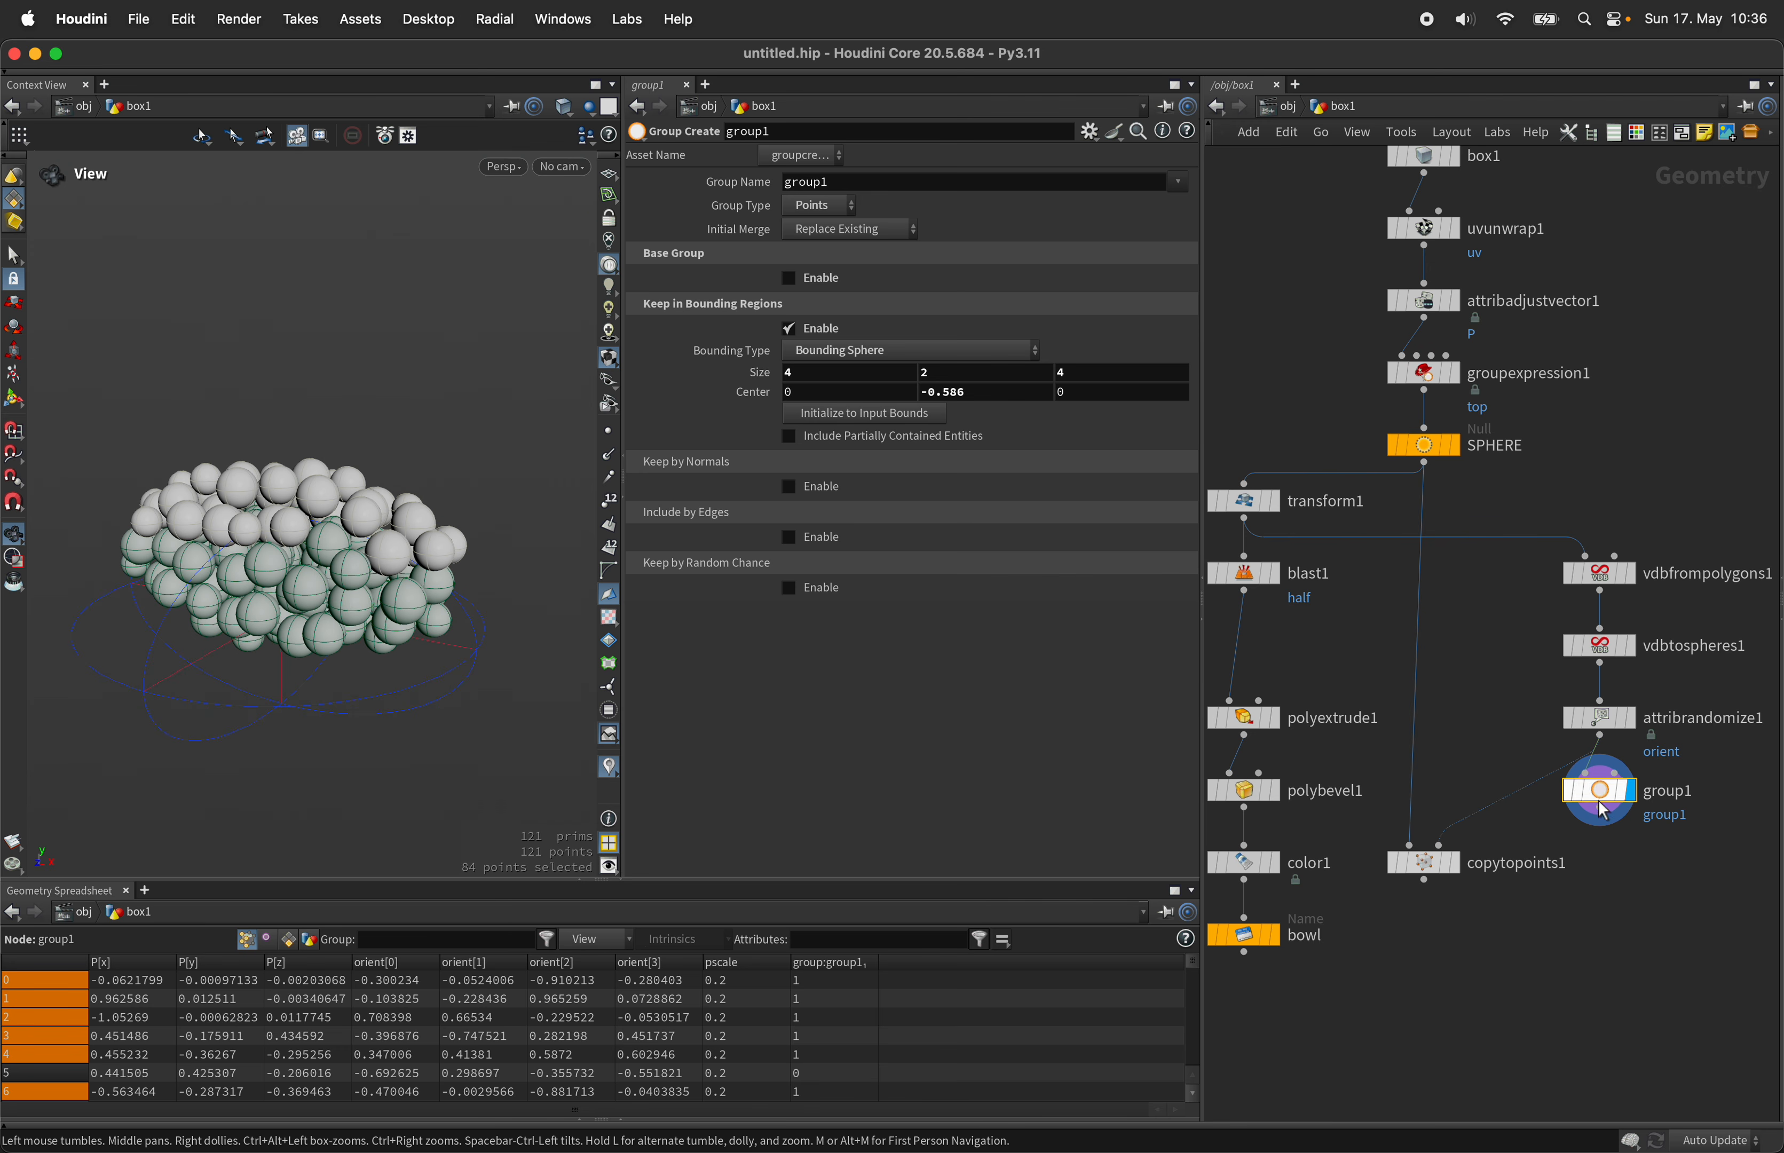
# Step: Feed group1 into the target points input of copytopoints1, display that node and limit its target points to group1
pyautogui.moveTo(1578, 801)
pyautogui.moveTo(1578, 801); pyautogui.dragTo(1602, 802)
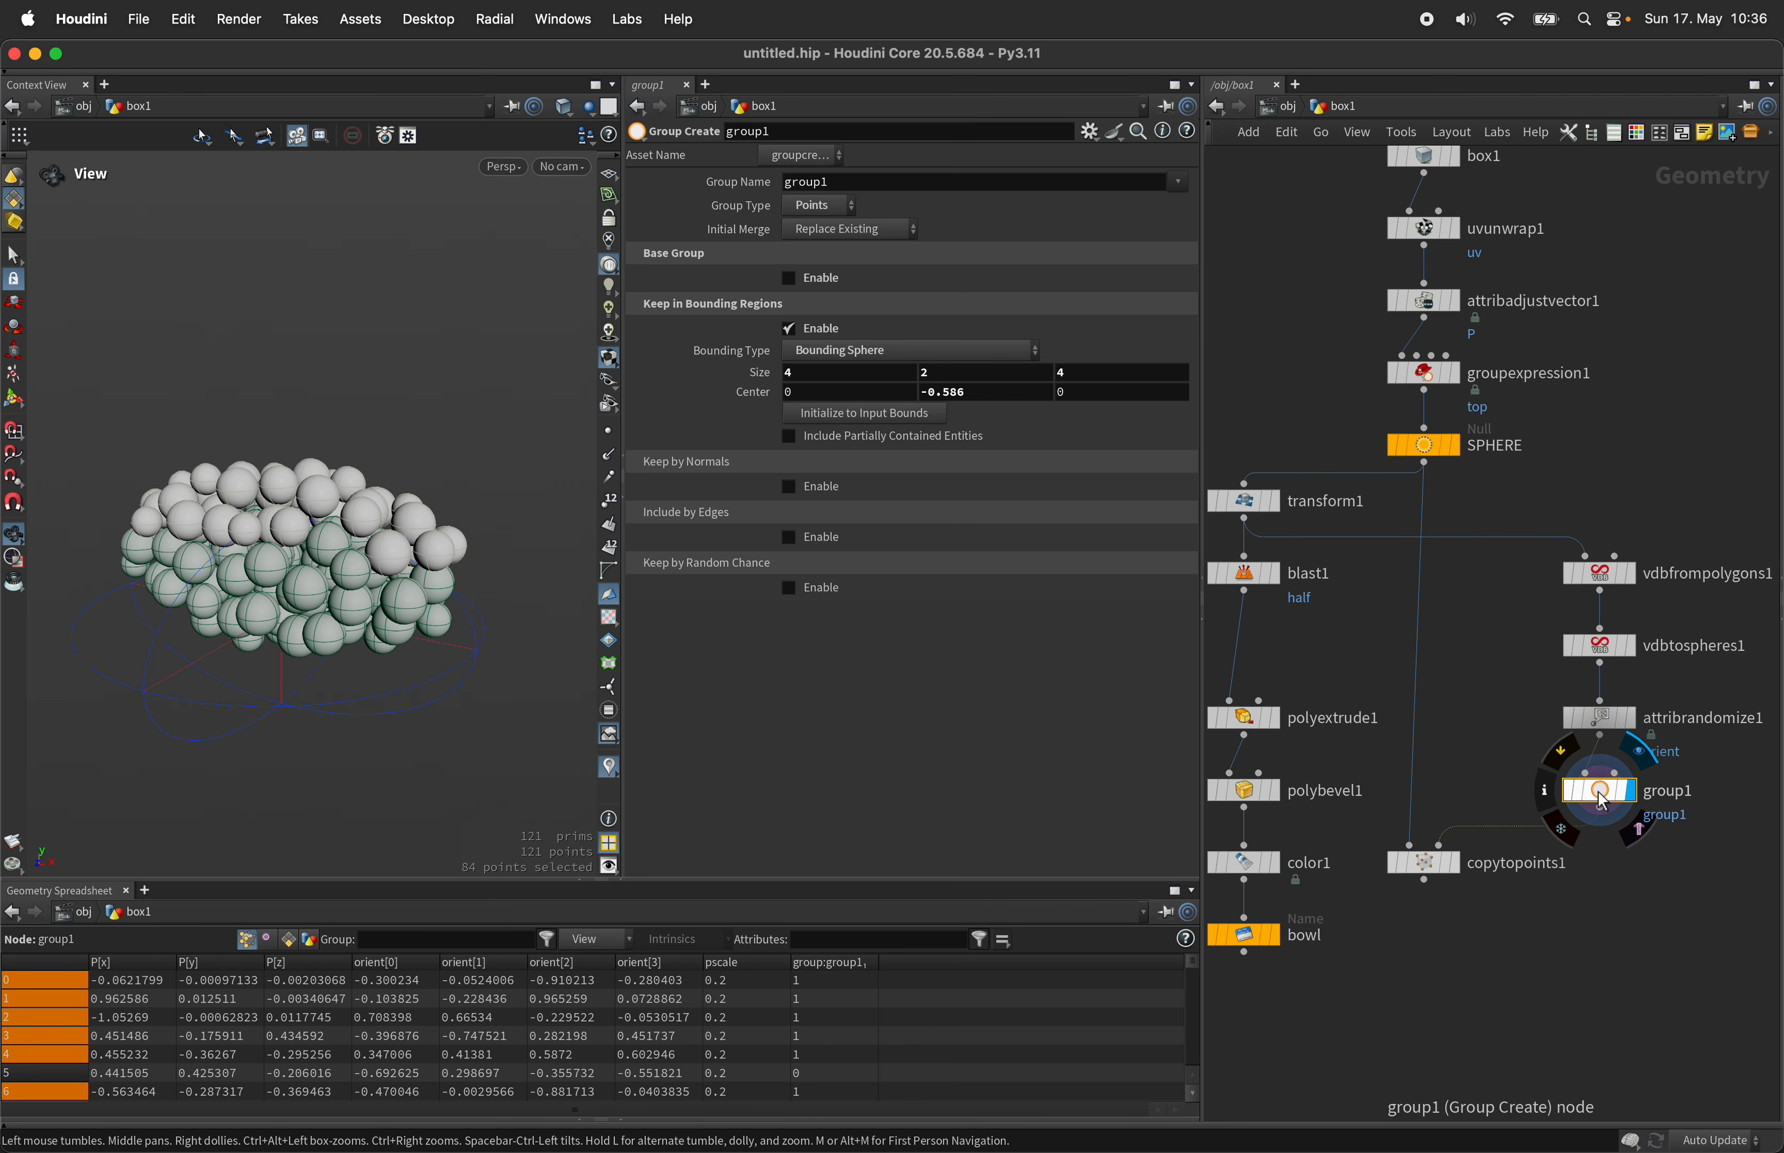
pyautogui.click(1466, 868)
pyautogui.click(1424, 862)
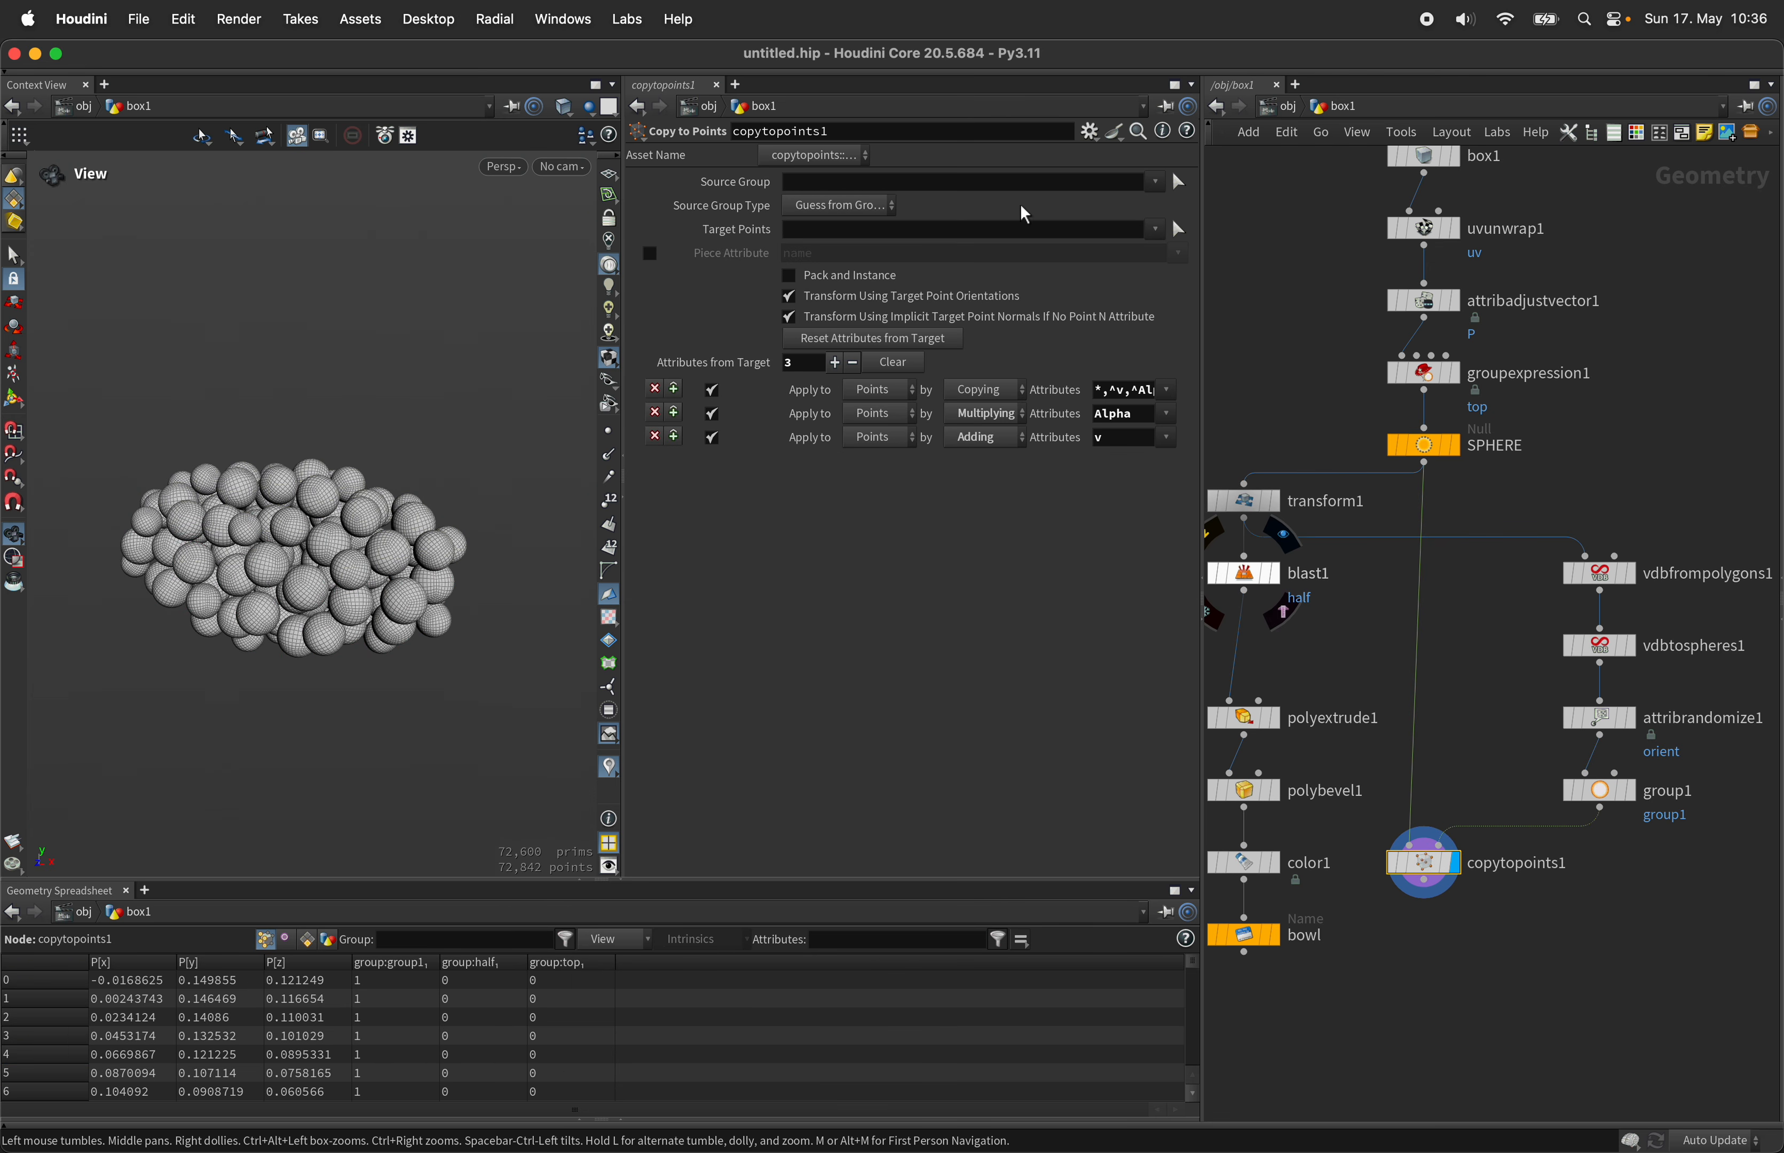
pyautogui.click(1155, 229)
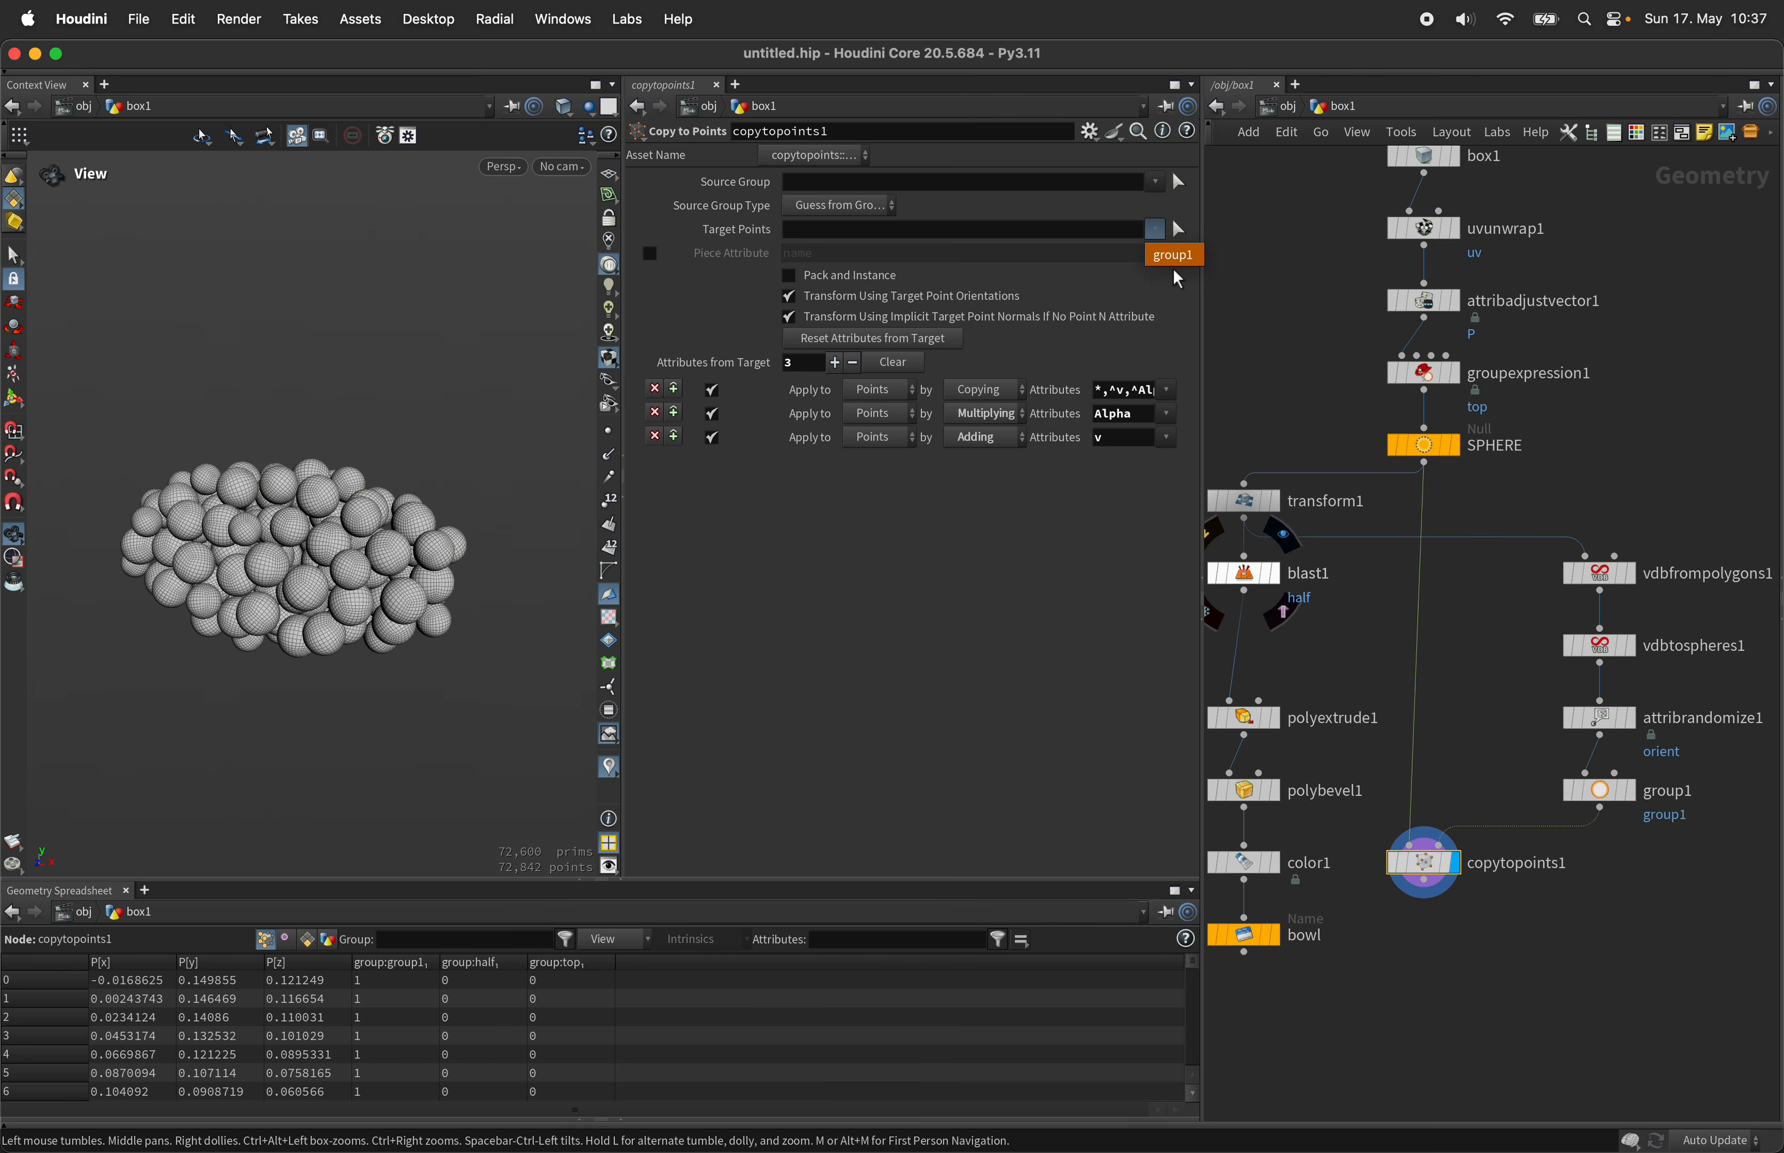
pyautogui.click(1171, 255)
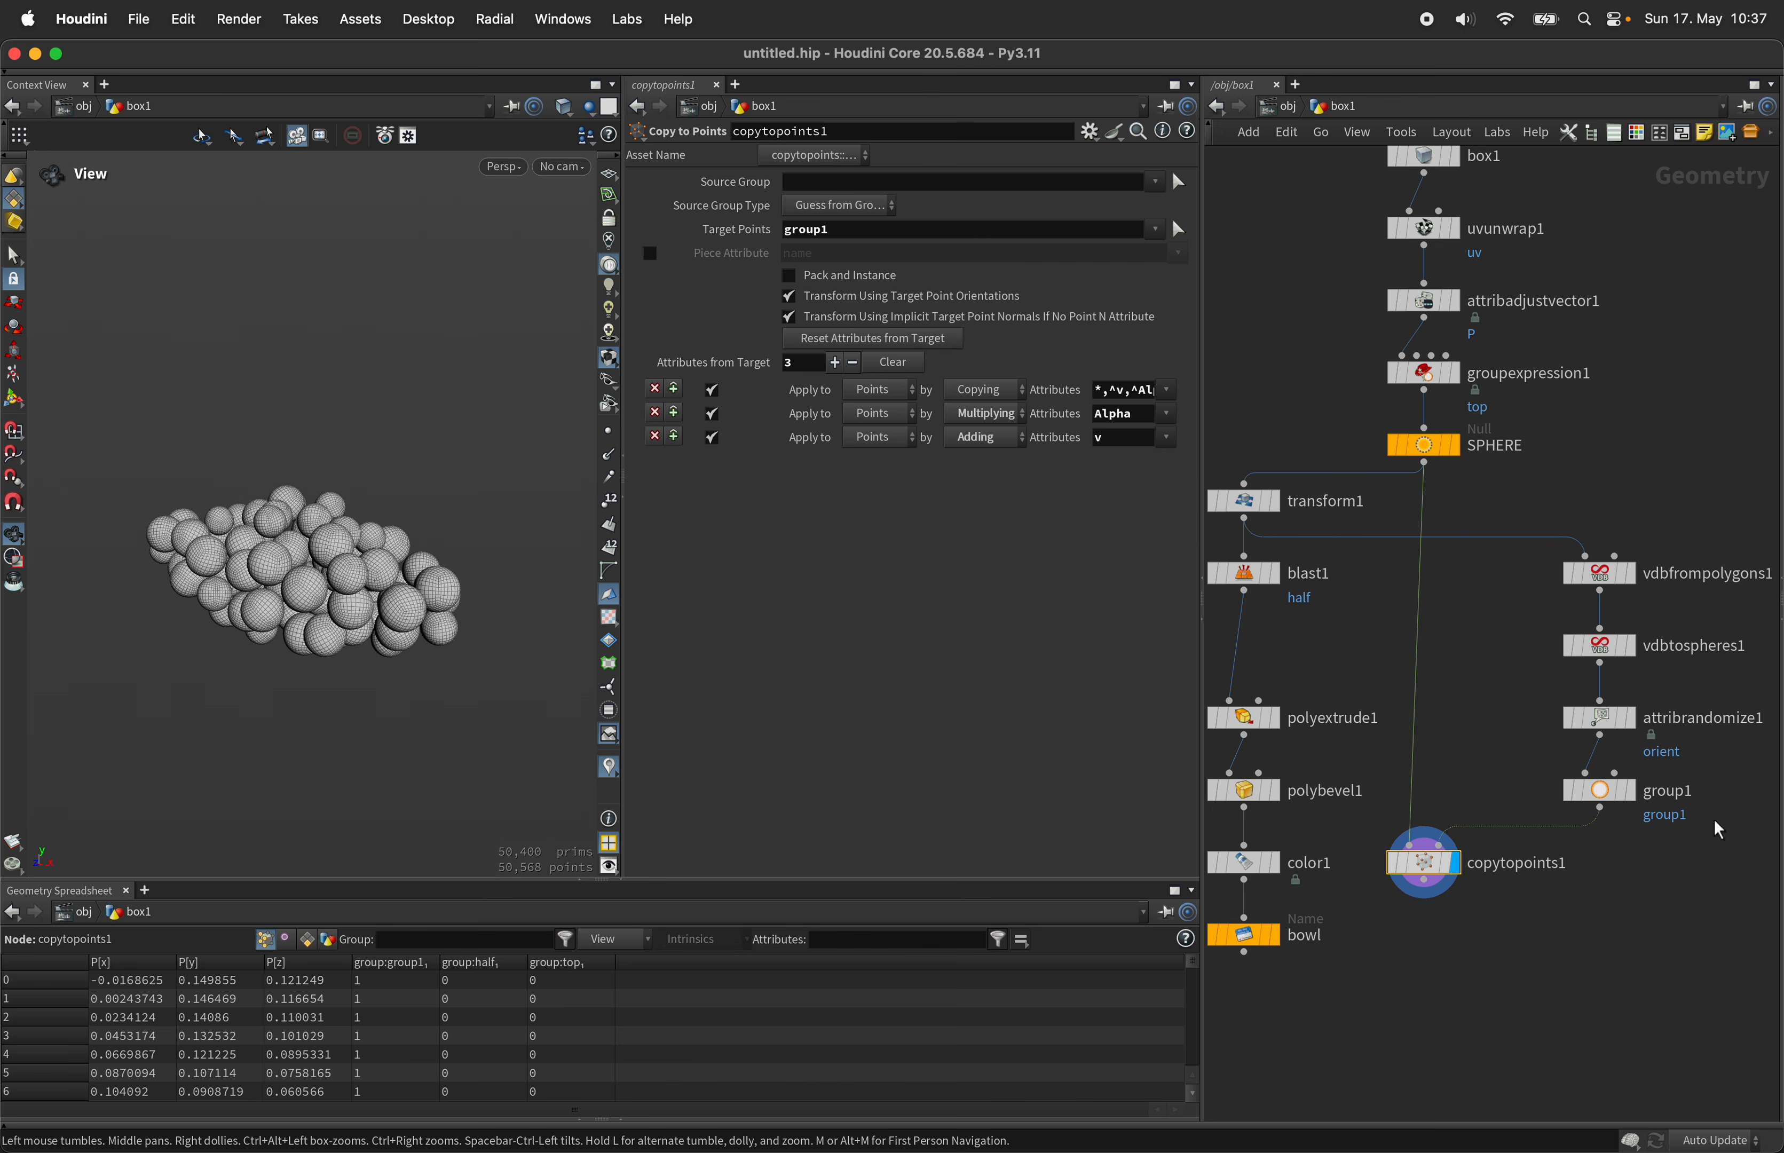
# Step: Raise the Y center of group1's bounding sphere to include more of the upper spheres in the copies
pyautogui.click(1612, 787)
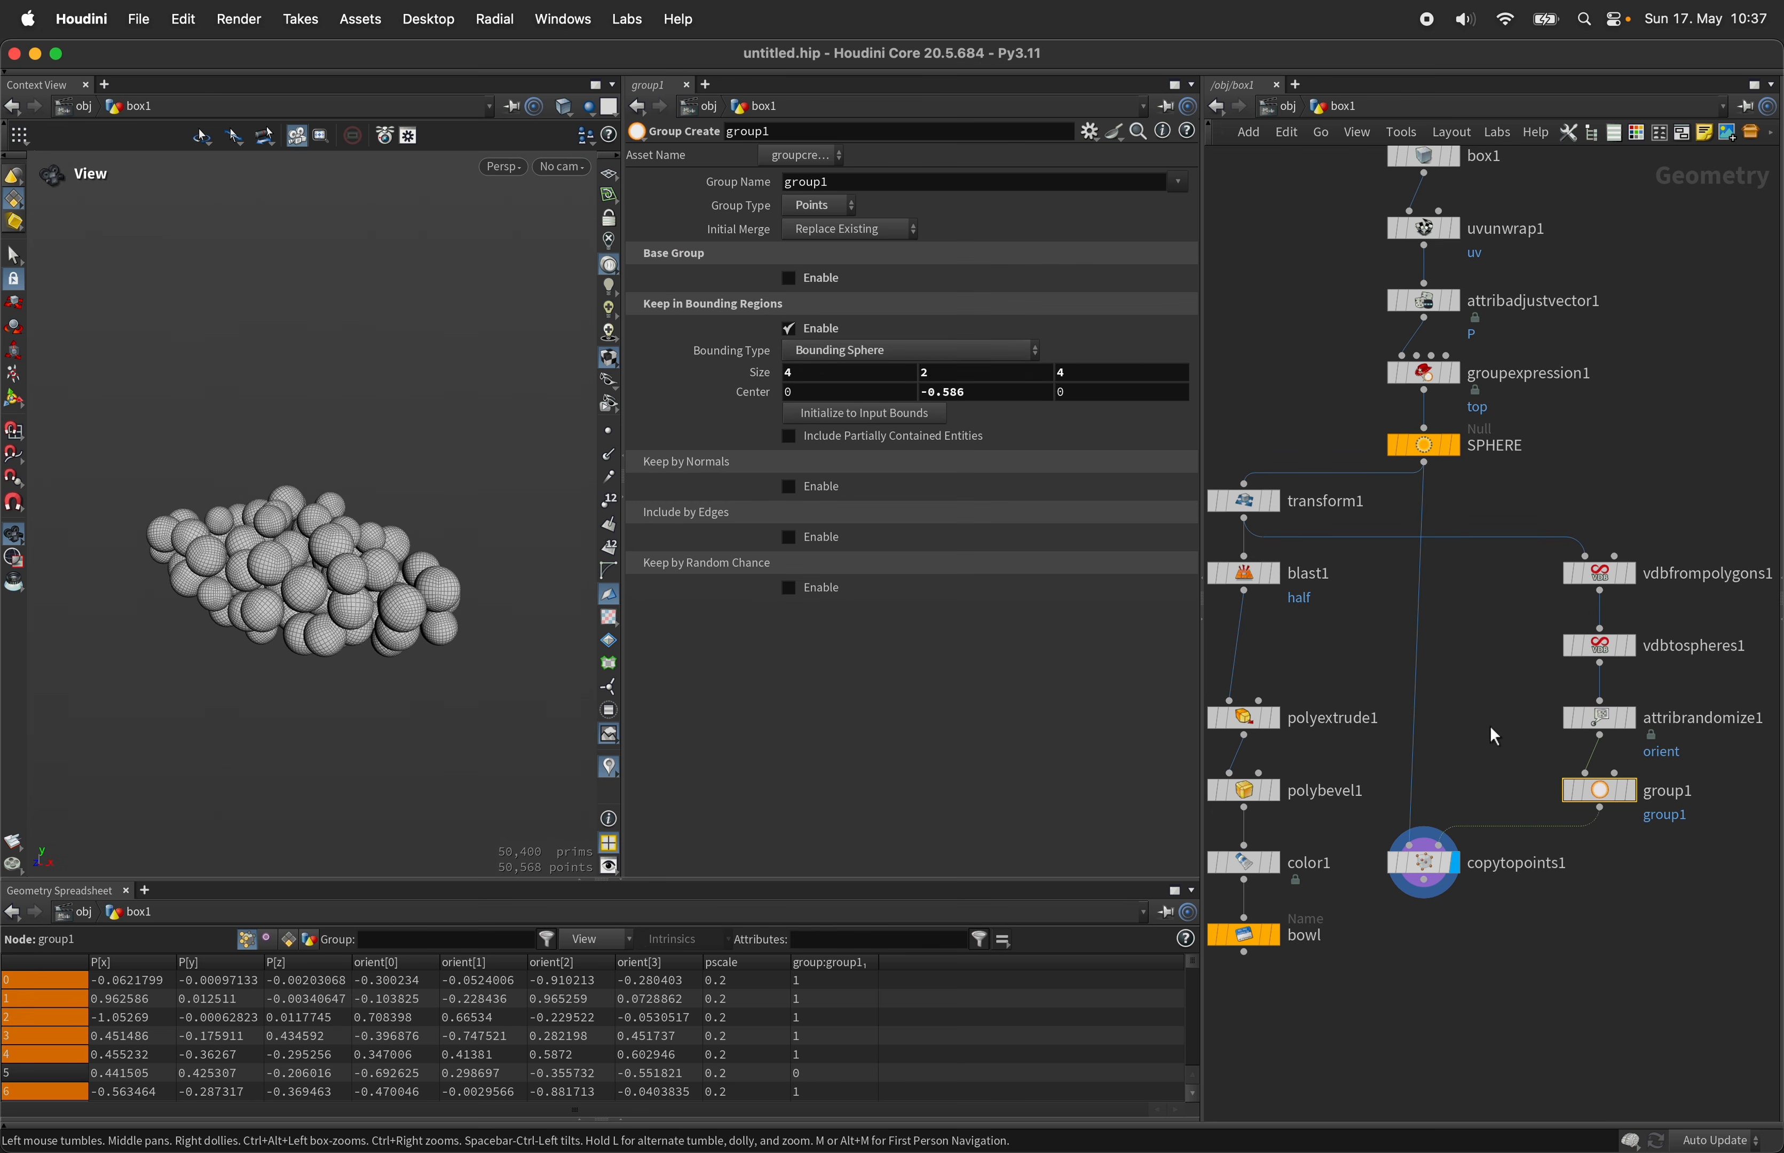
pyautogui.click(1013, 396)
pyautogui.scroll(10, 1013, 396)
pyautogui.scroll(-5, 1013, 396)
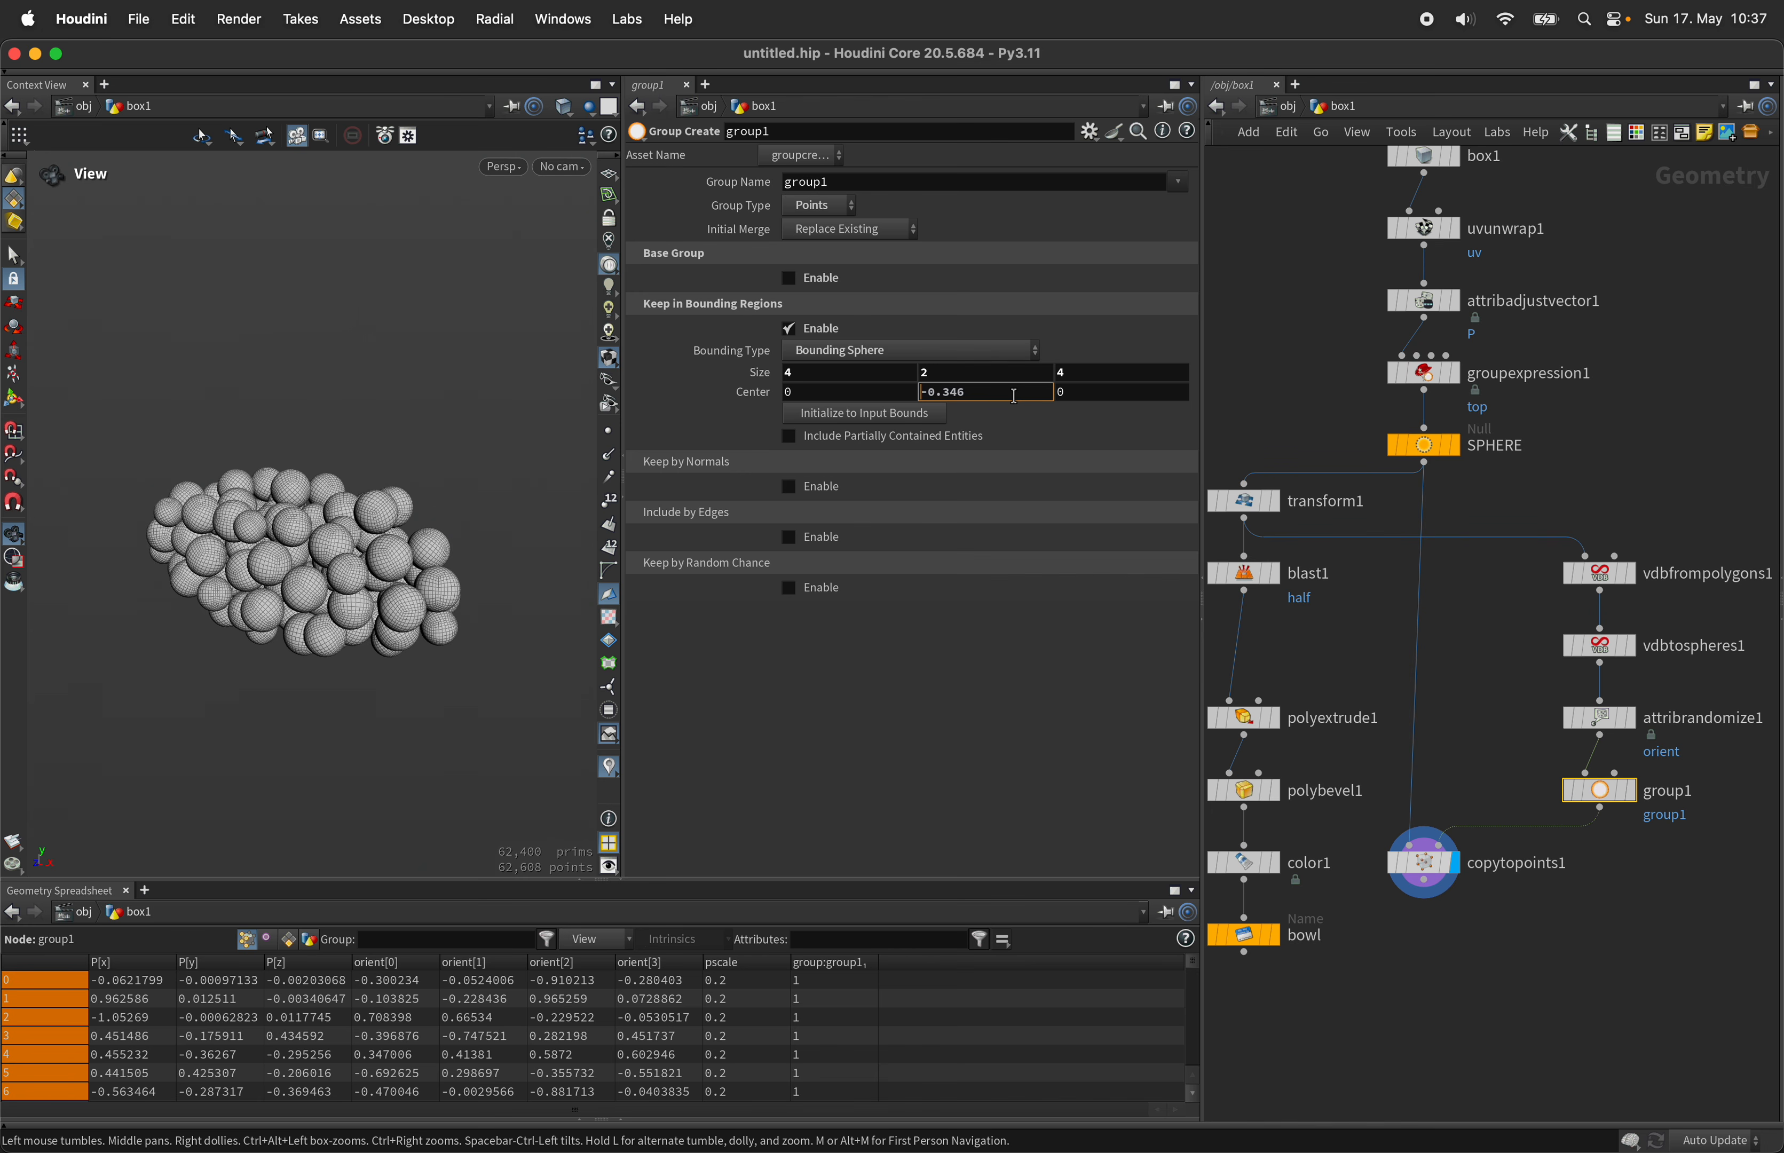
pyautogui.scroll(-2, 1013, 396)
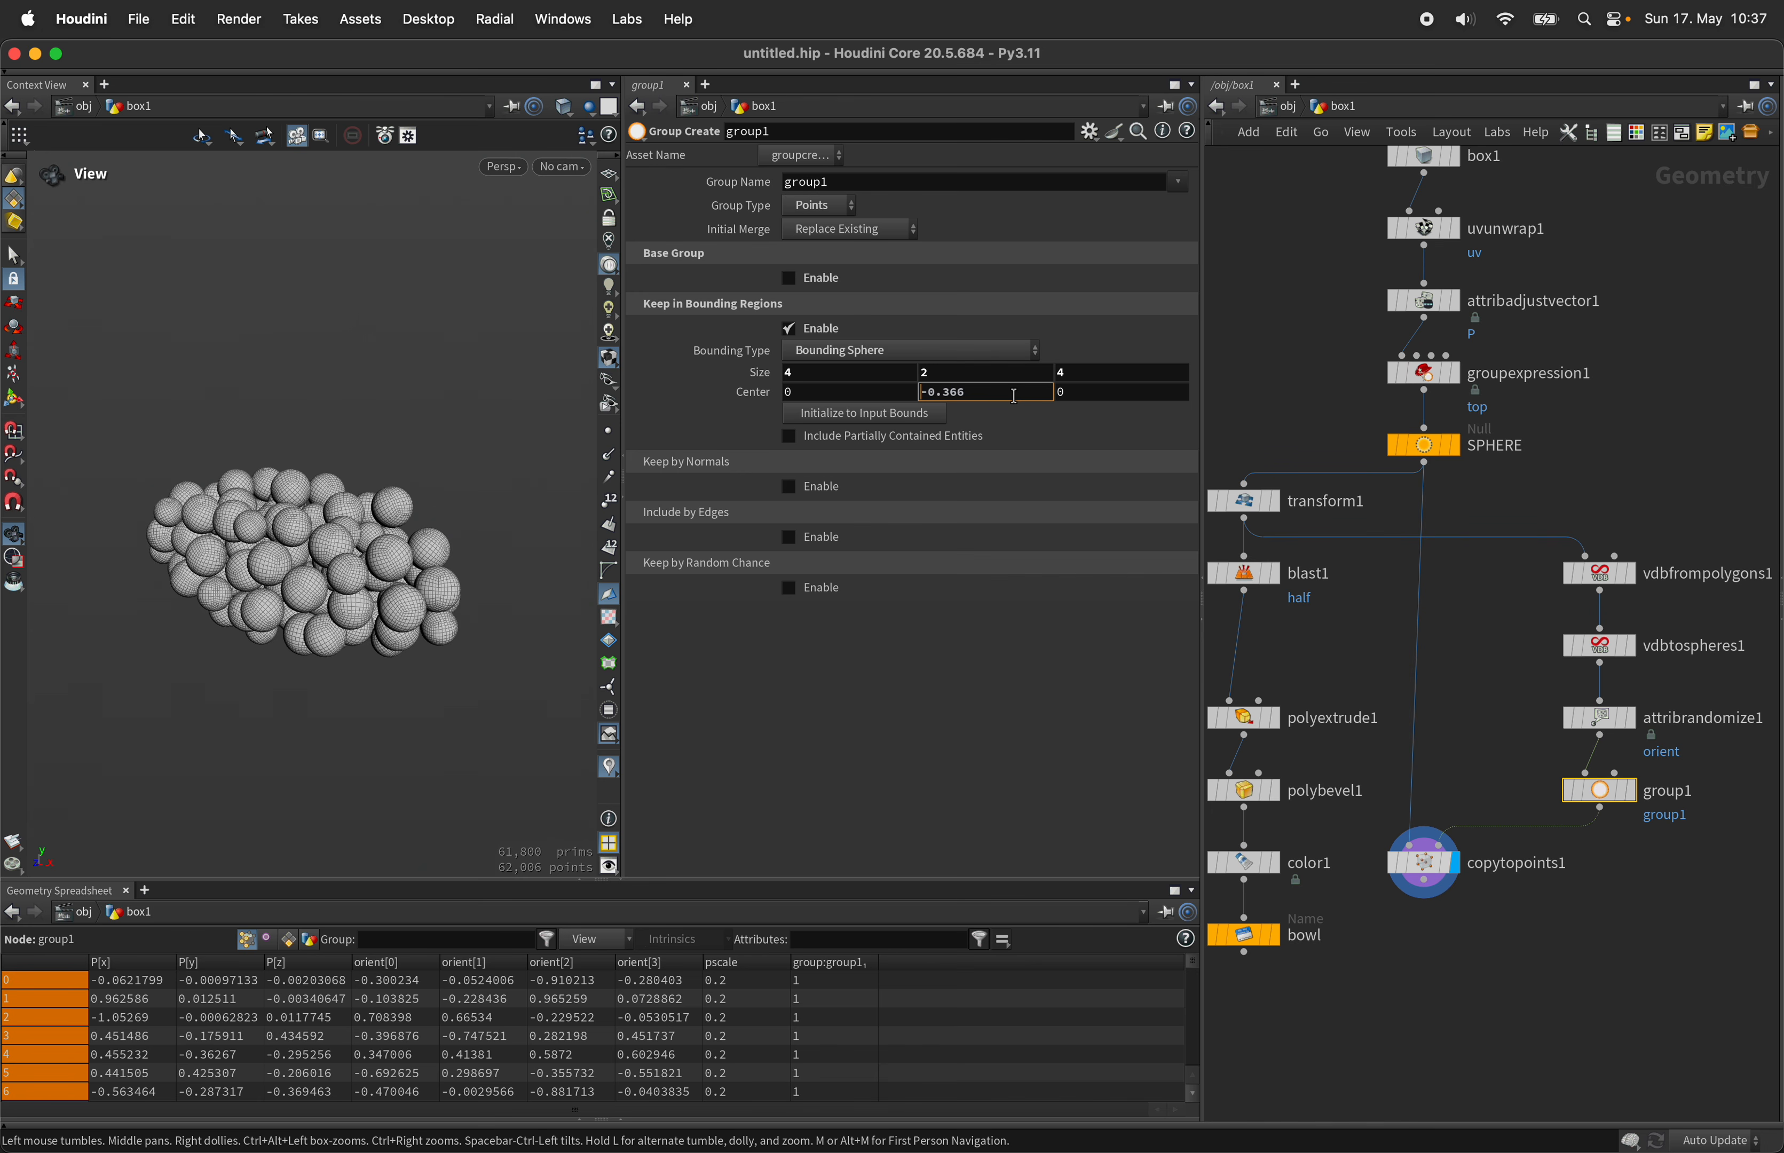
pyautogui.click(1392, 862)
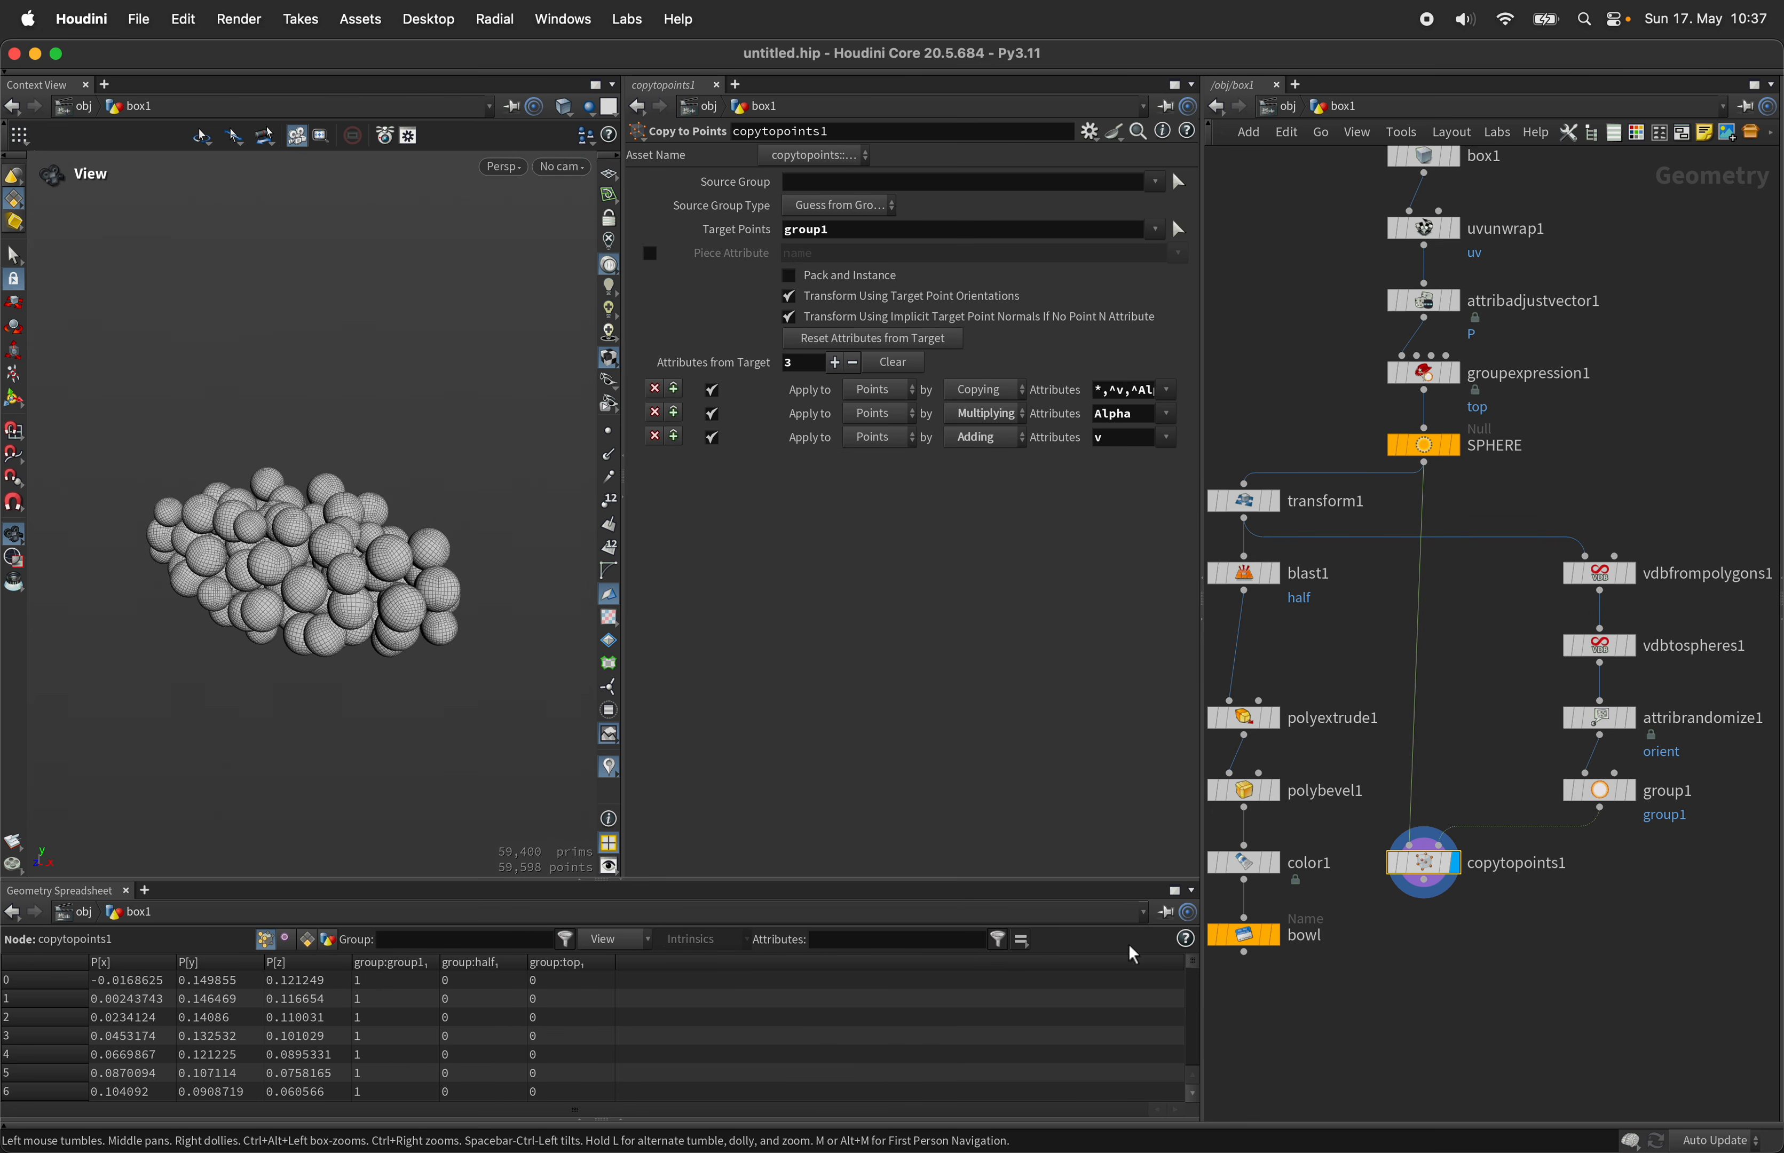
pyautogui.press('Tab')
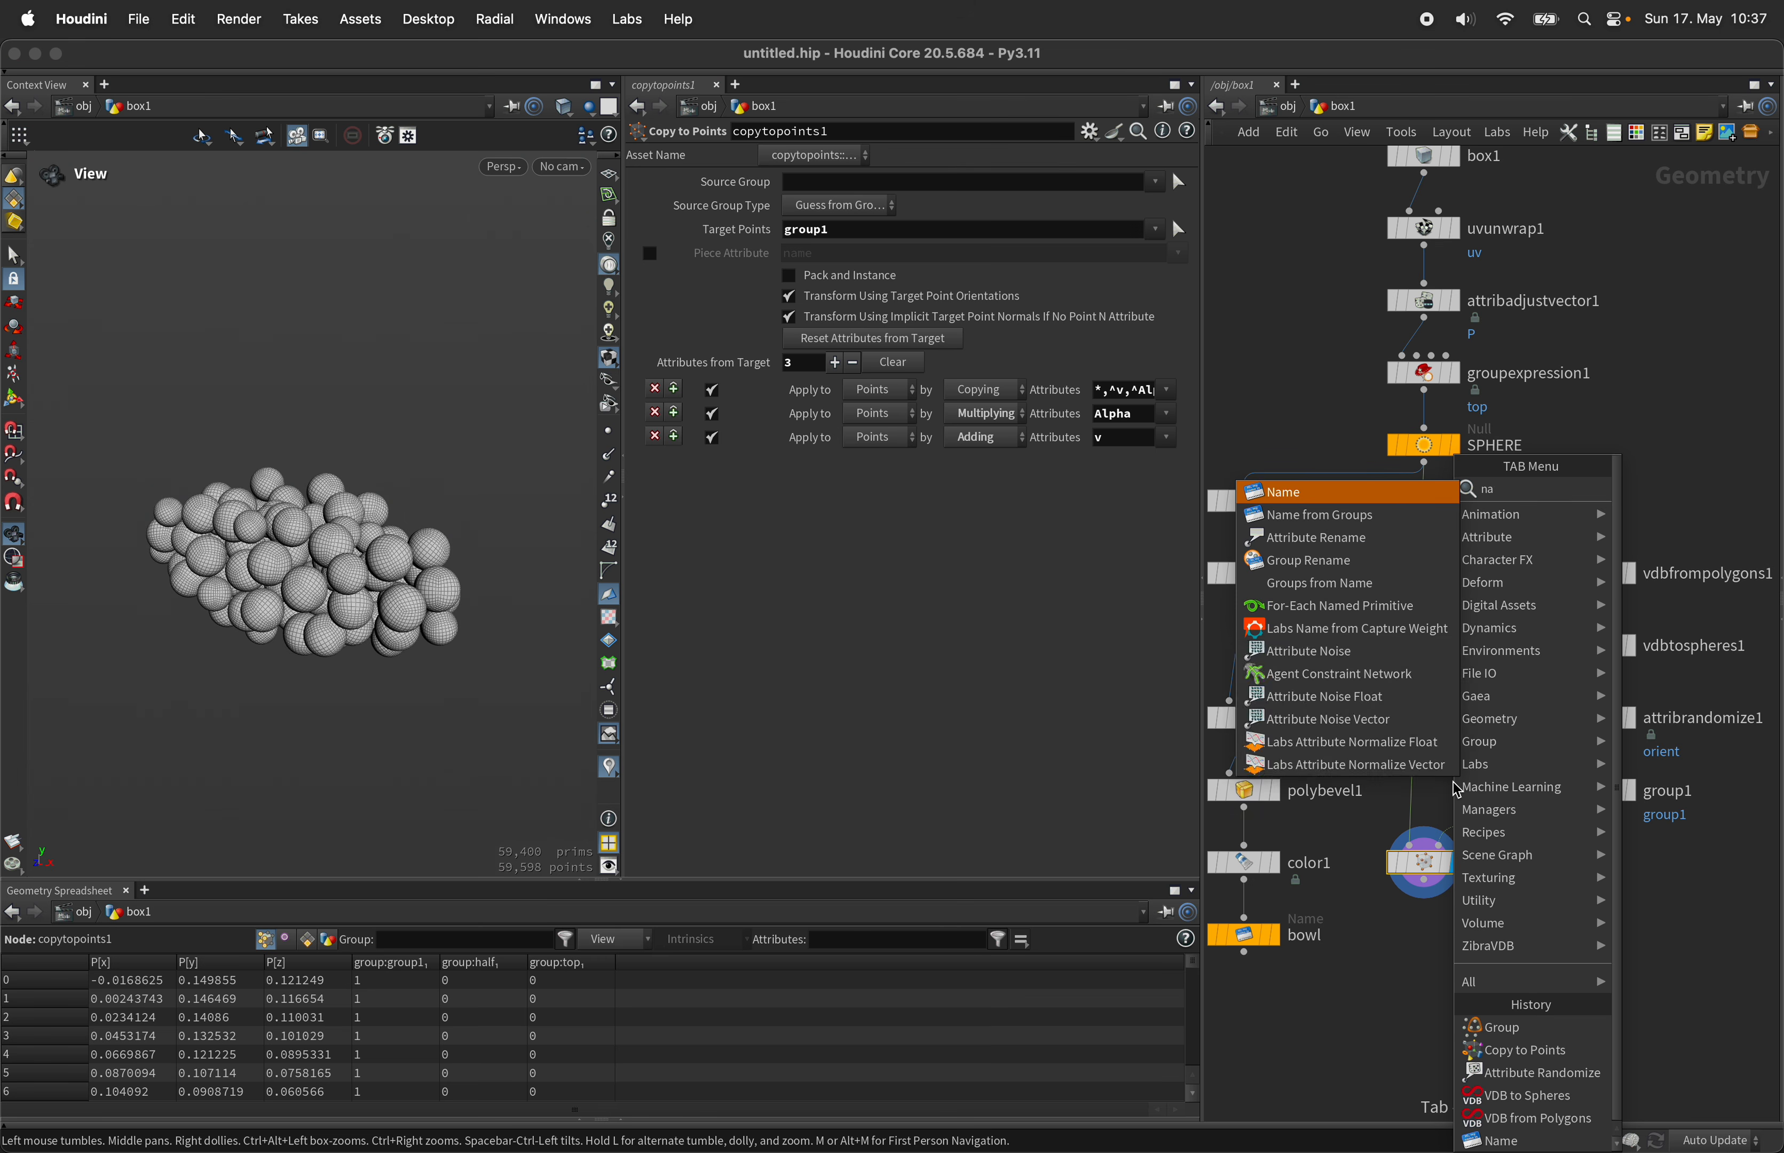
pyautogui.press('Escape')
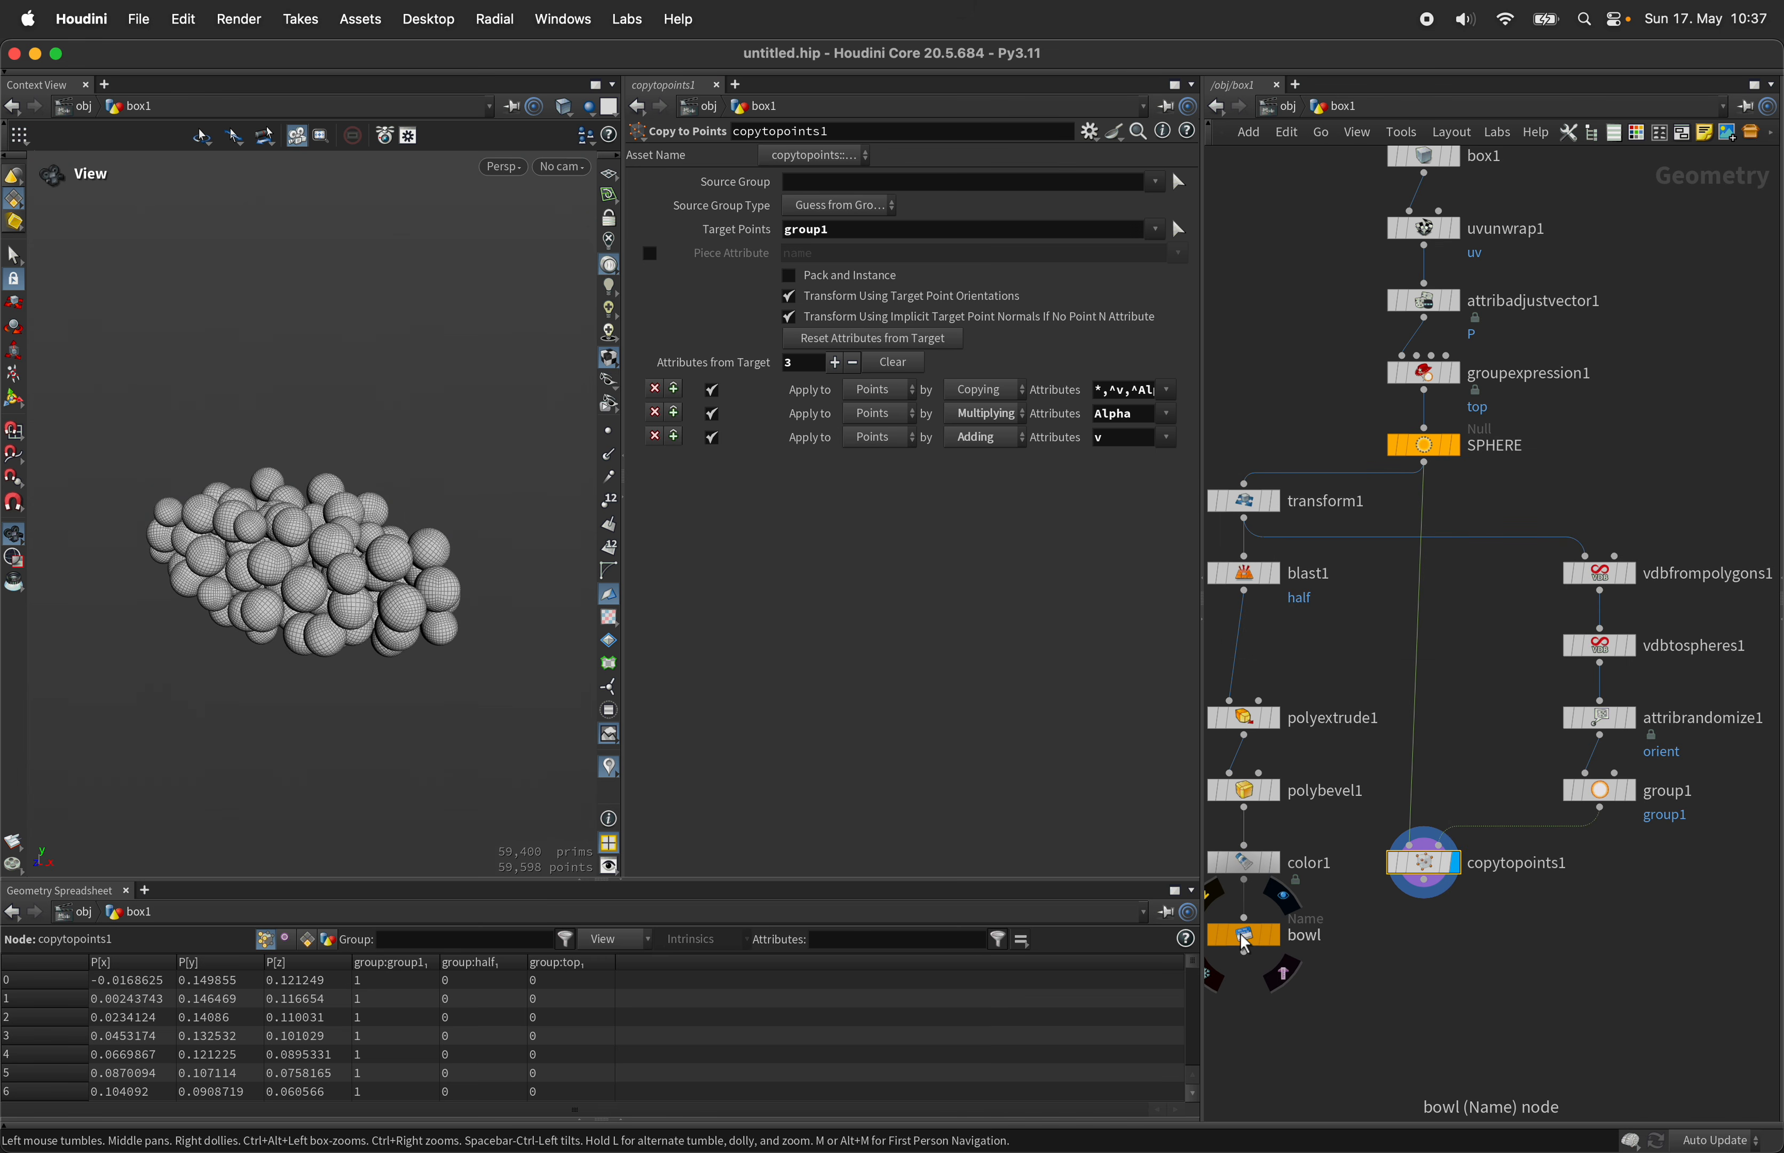
# Step: Duplicate the bowl Name node, connect the copy after copytopoints1 and rename it fruits
pyautogui.moveTo(1249, 937); pyautogui.dragTo(1428, 941)
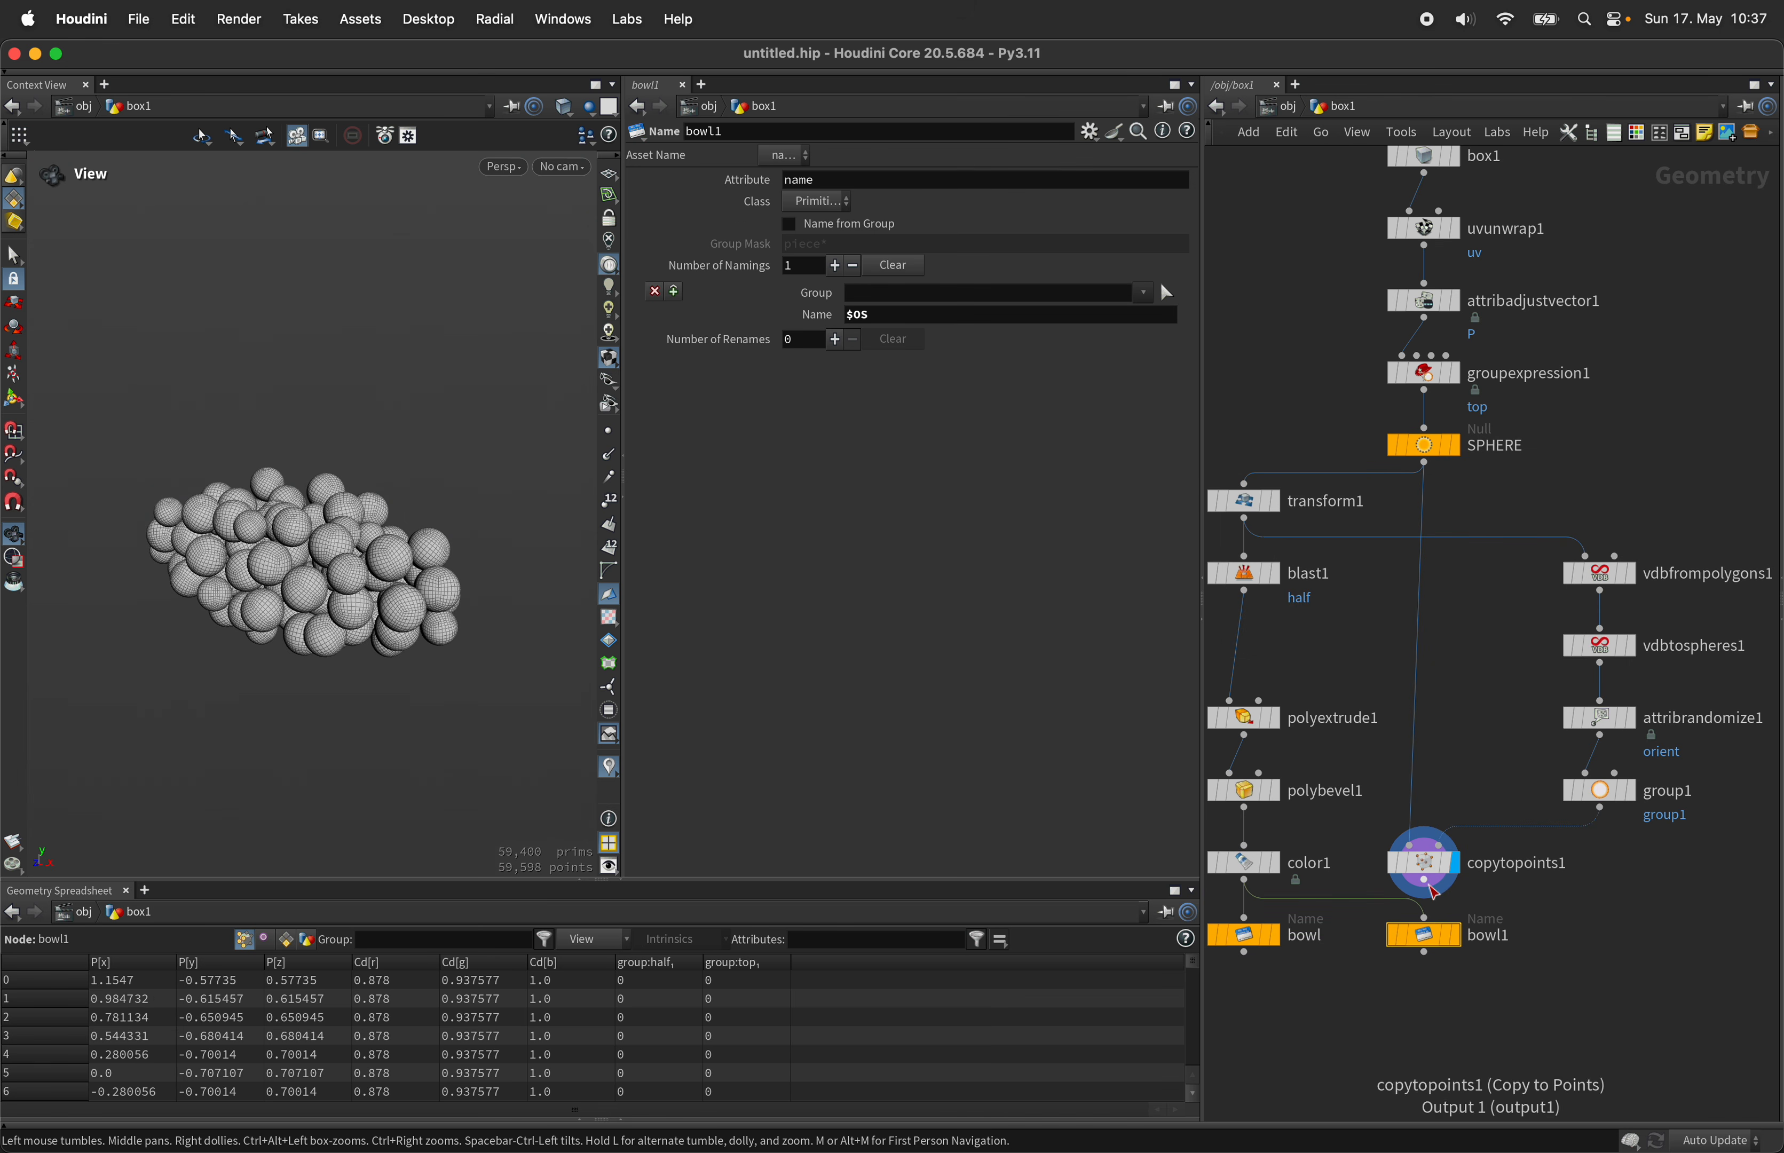
pyautogui.doubleClick(1483, 943)
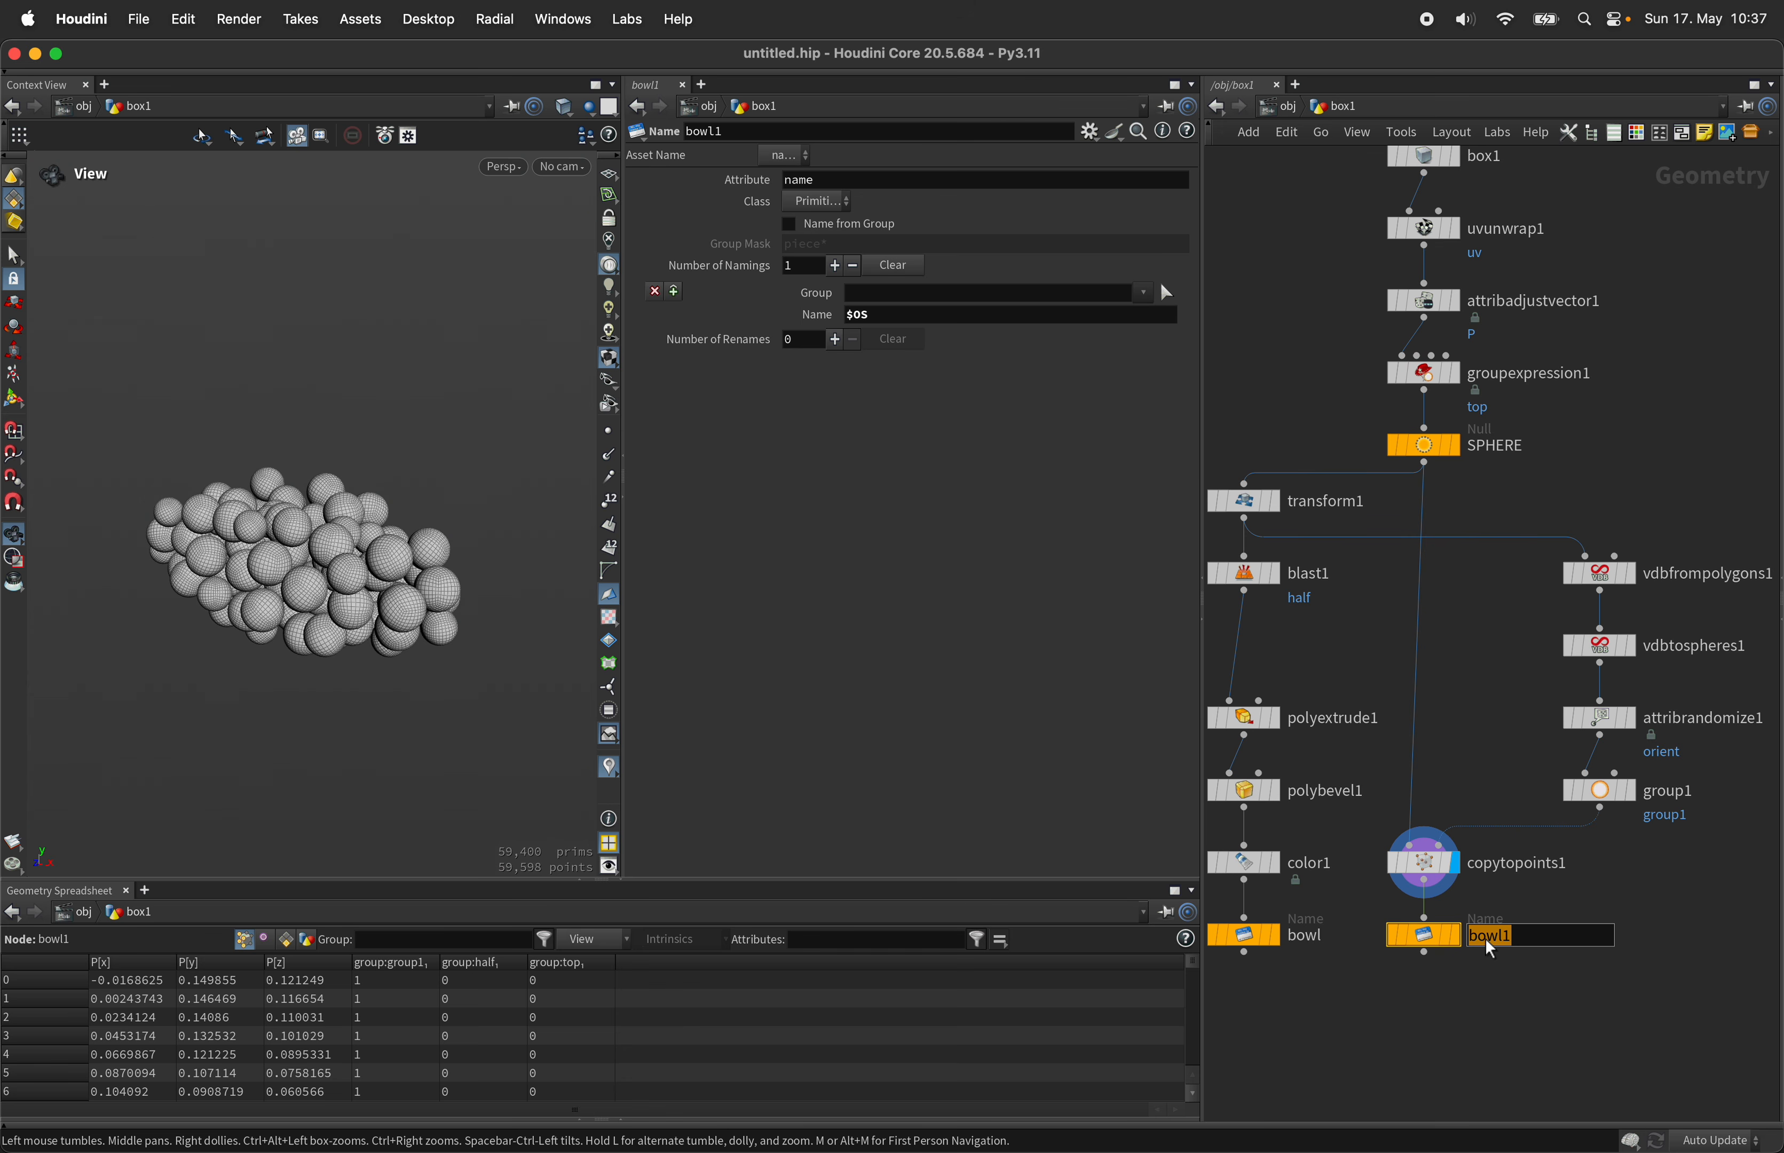
pyautogui.write('fruits')
pyautogui.press('Return')
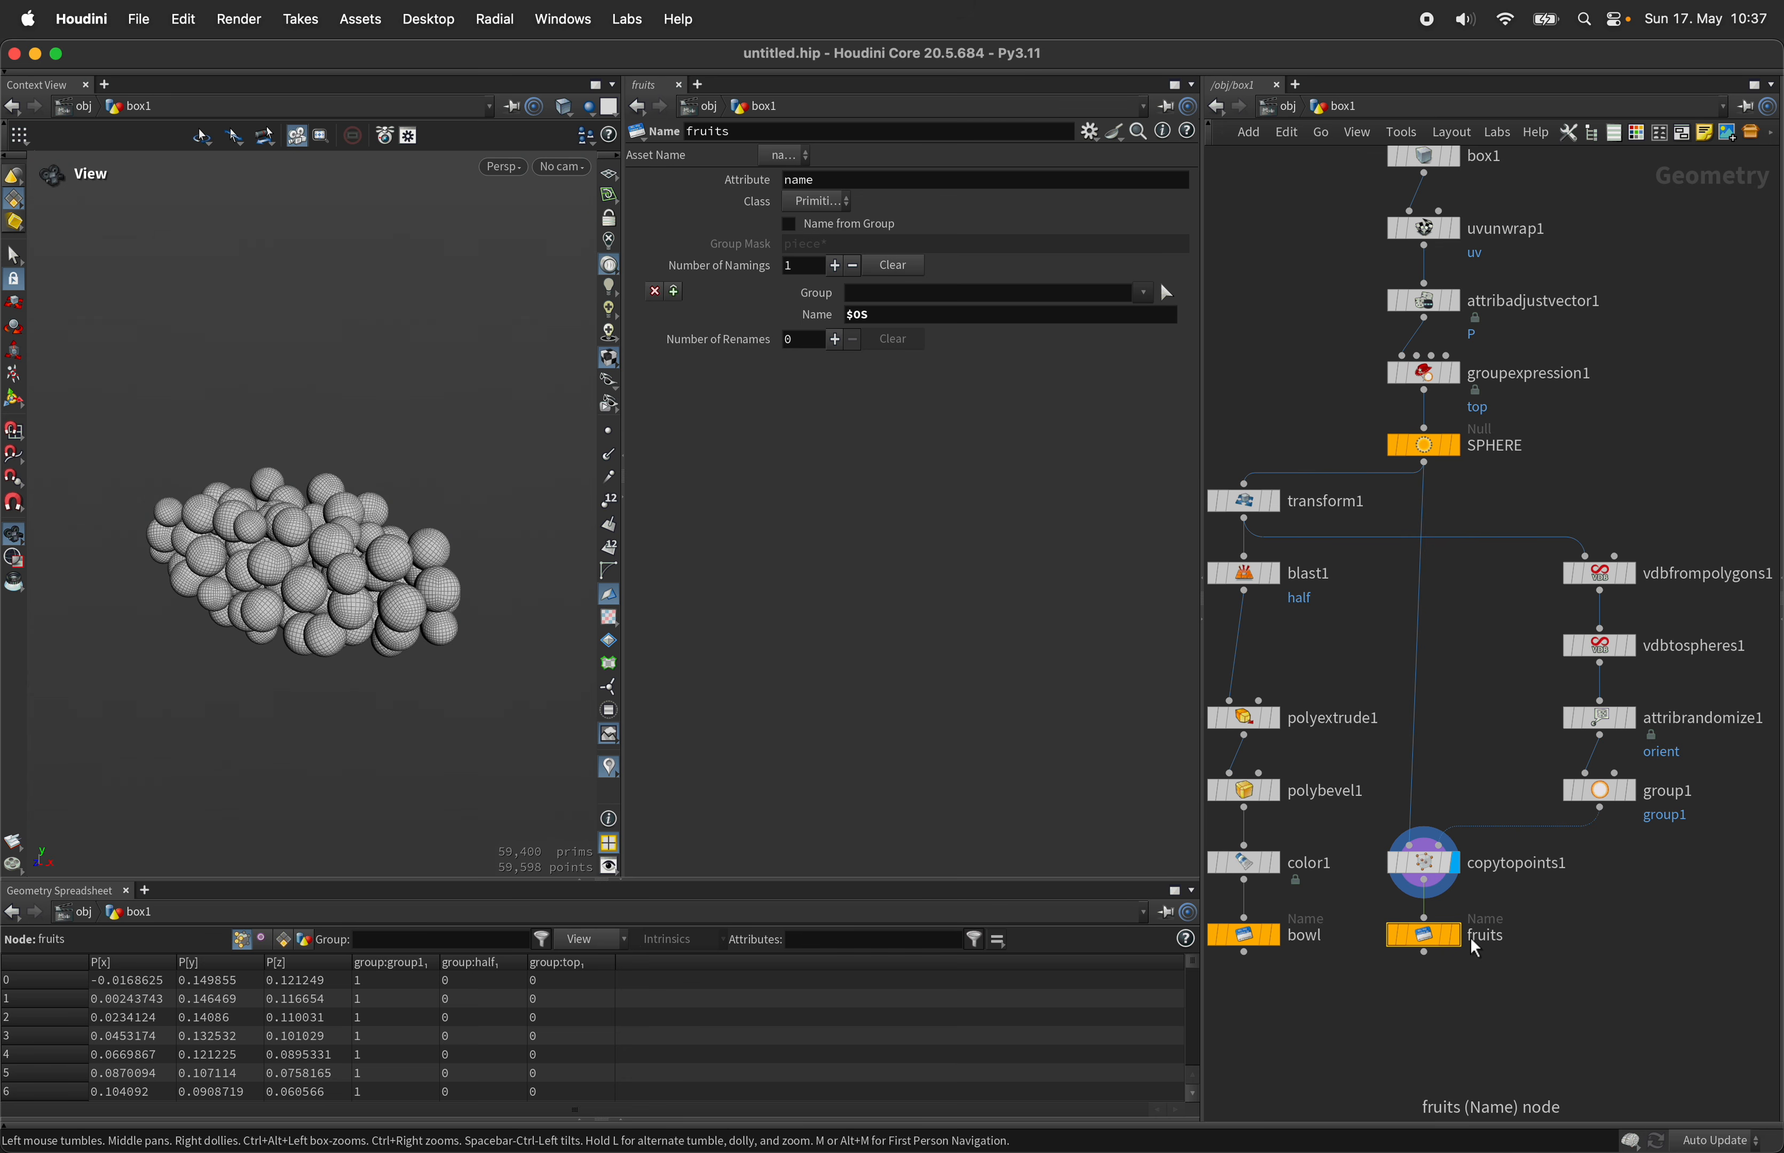
# Step: Combine the bowl and fruits branches with a Merge node placed below them and display the merged result
pyautogui.moveTo(1408, 1016); pyautogui.dragTo(1438, 875, button='middle')
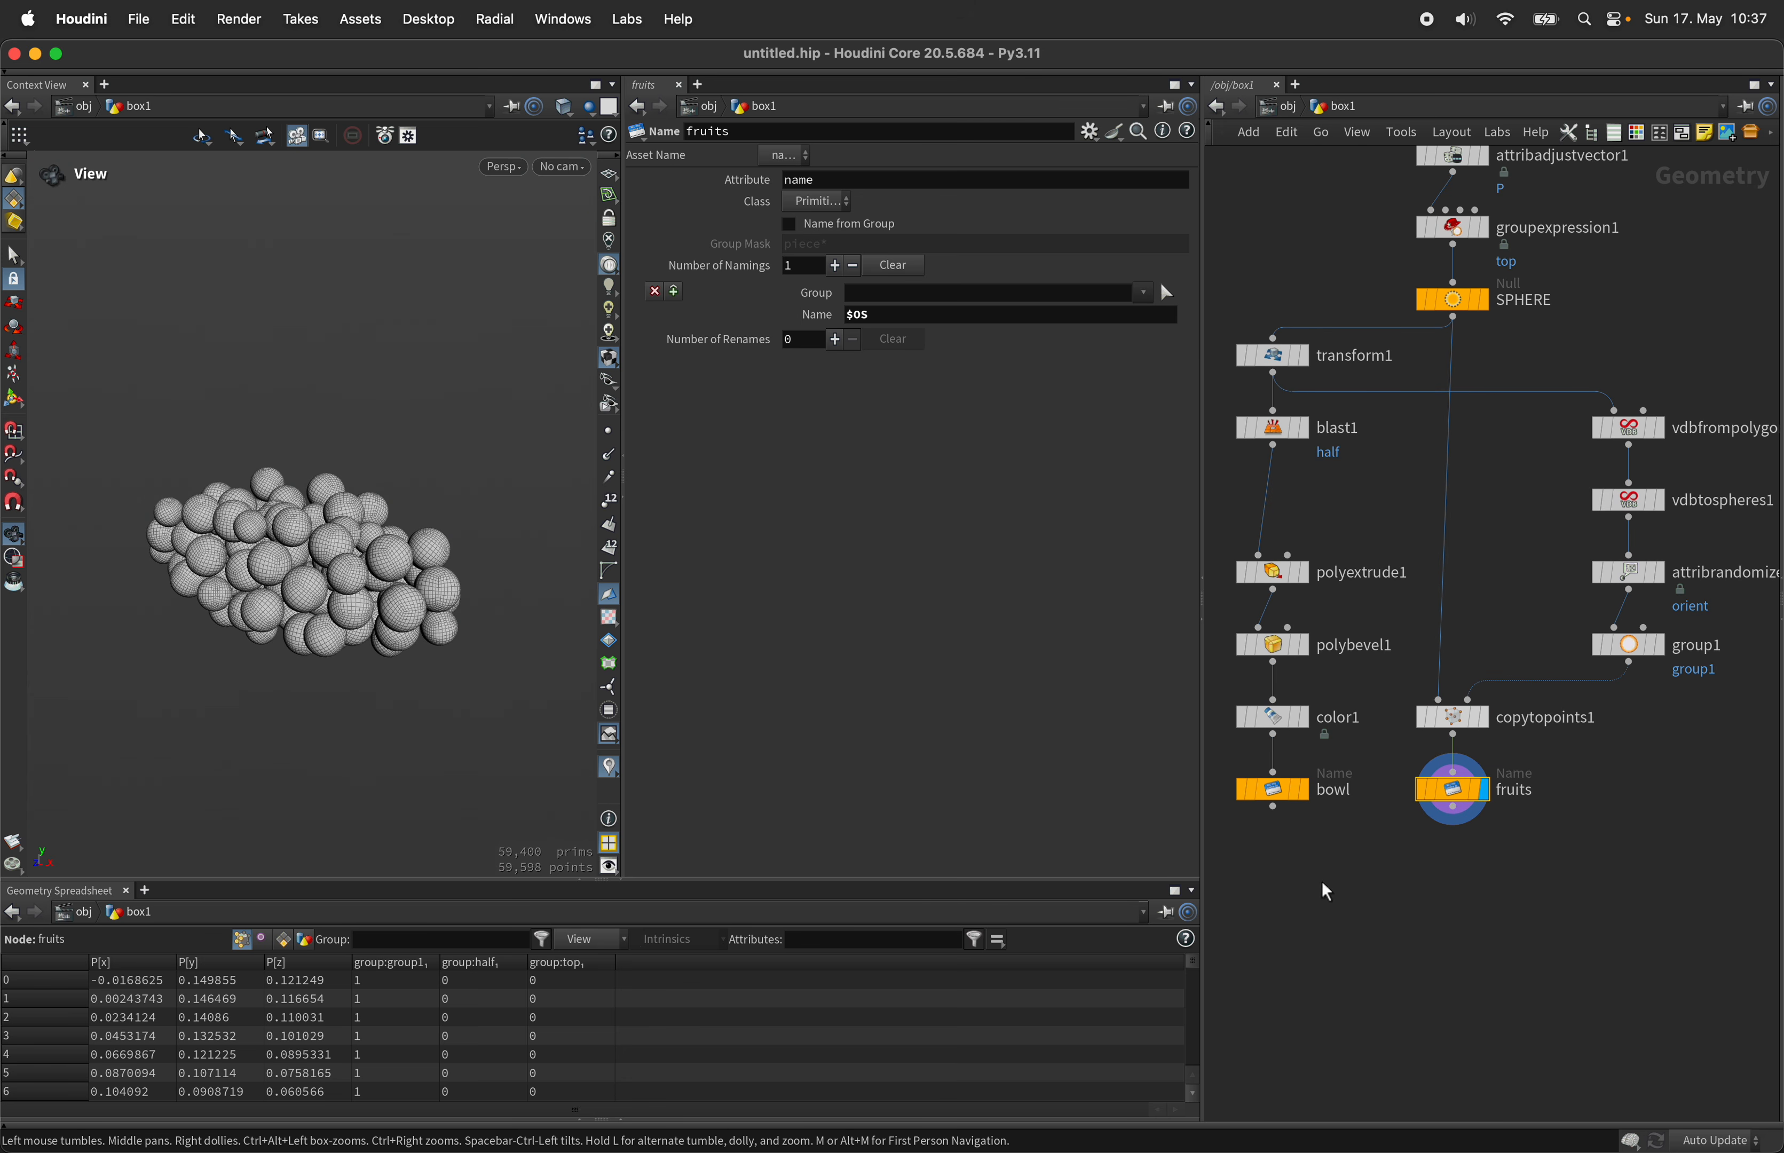
pyautogui.click(1272, 810)
pyautogui.press('Tab')
pyautogui.write('mer')
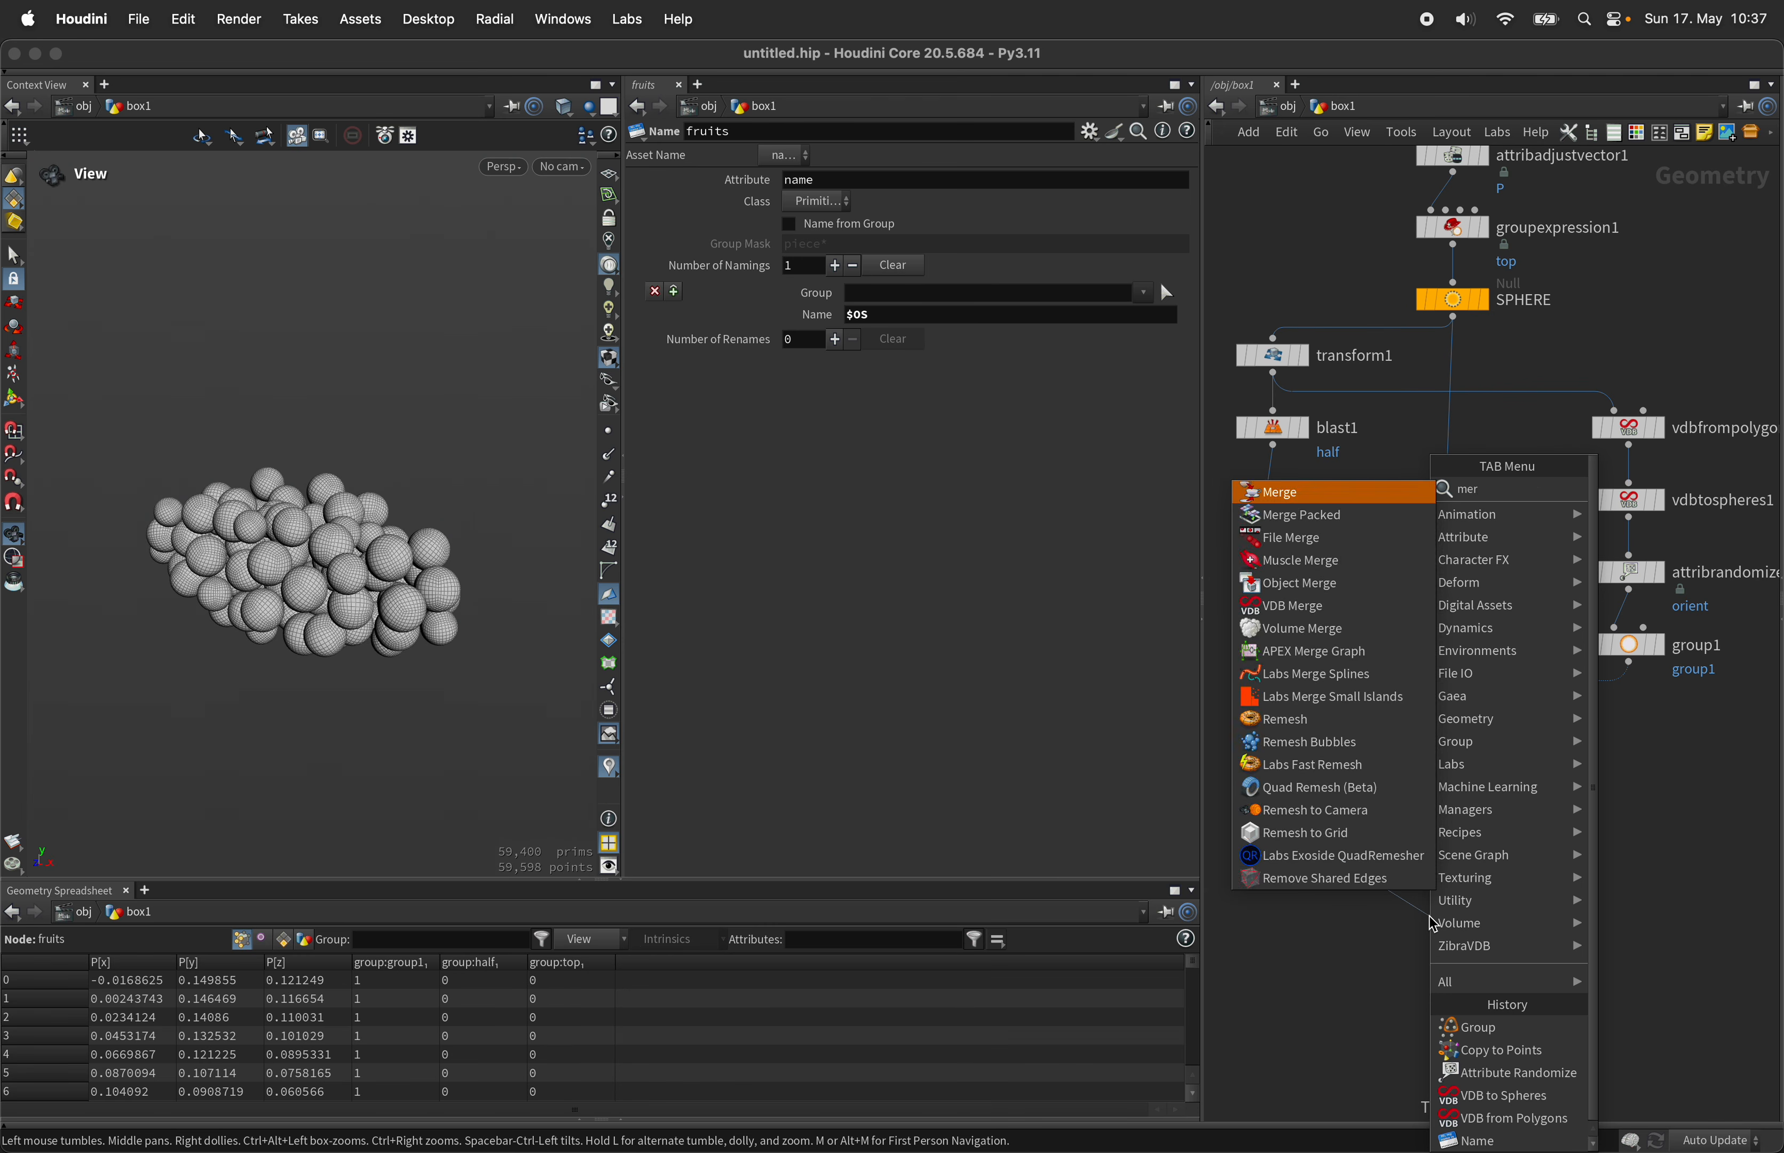
pyautogui.press('Return')
pyautogui.click(1428, 916)
pyautogui.moveTo(1428, 916); pyautogui.dragTo(1452, 918)
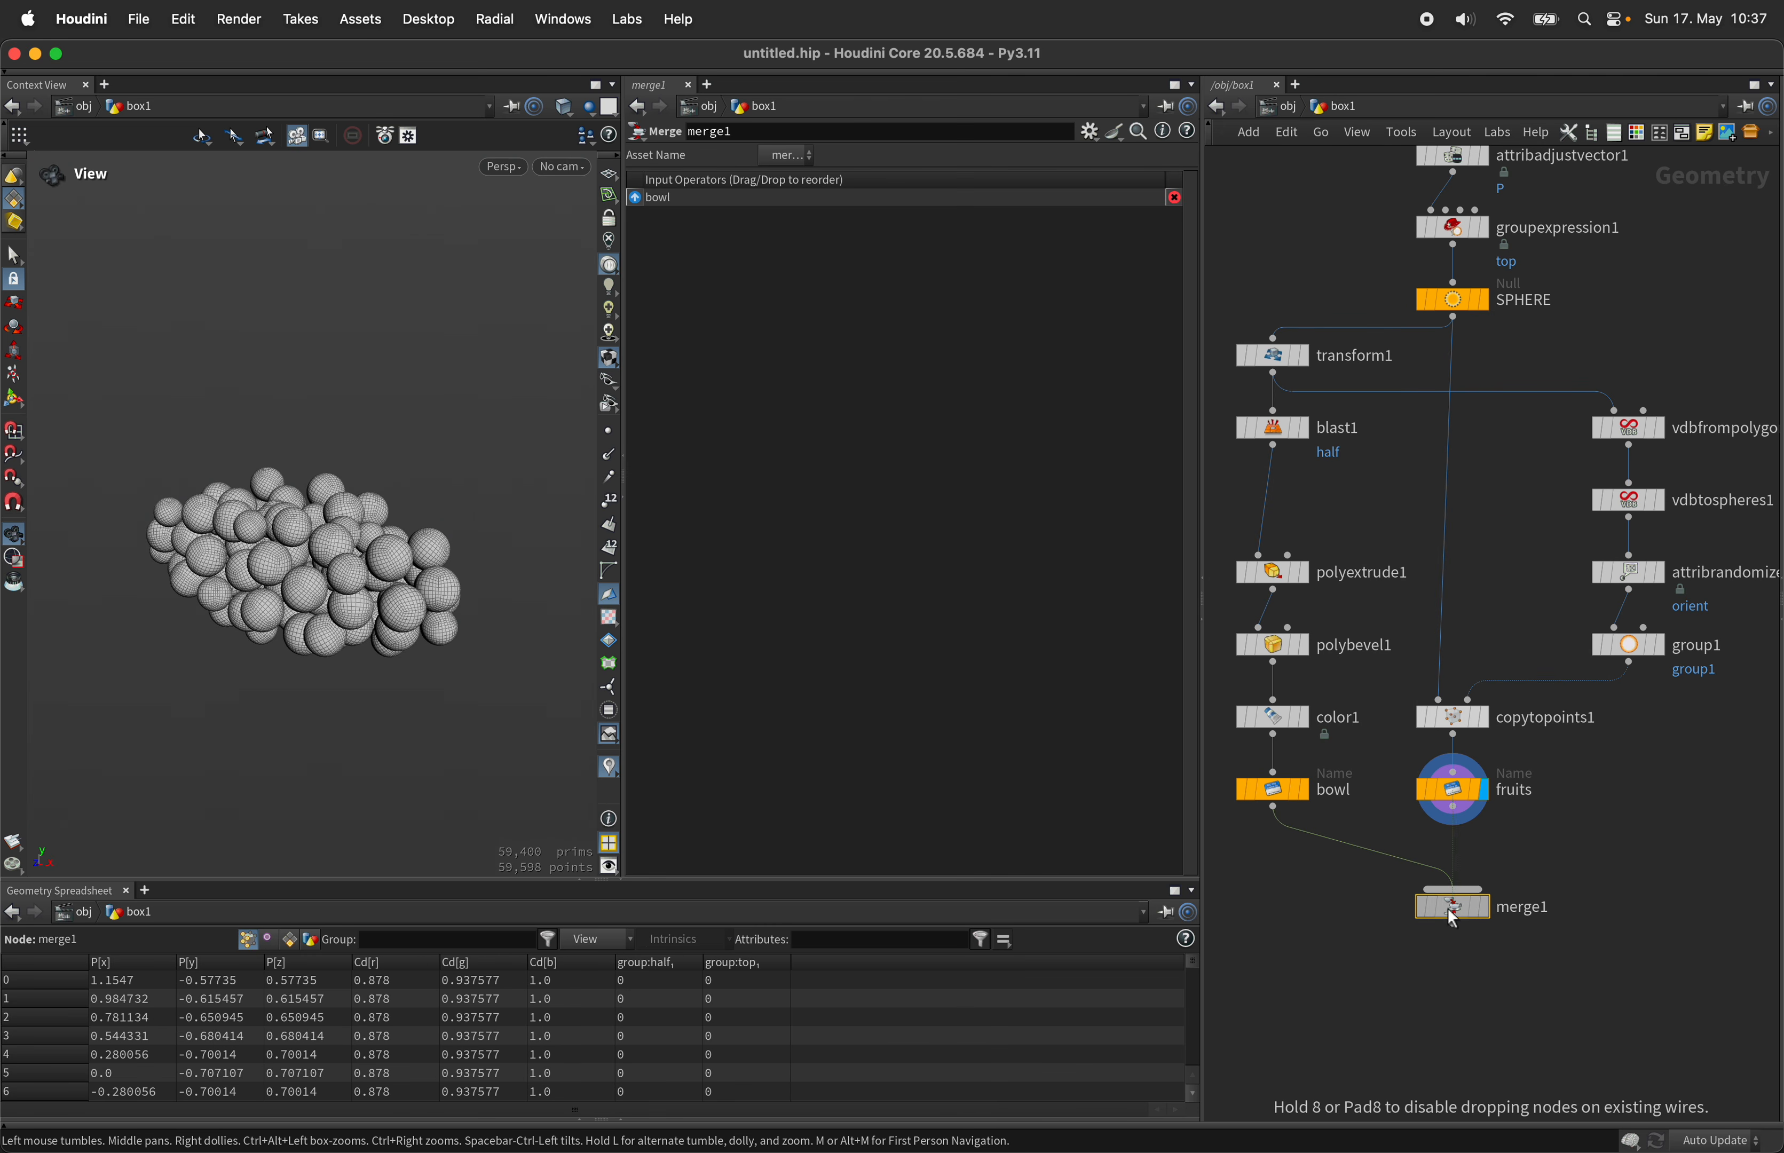
pyautogui.moveTo(1452, 811); pyautogui.dragTo(1452, 890)
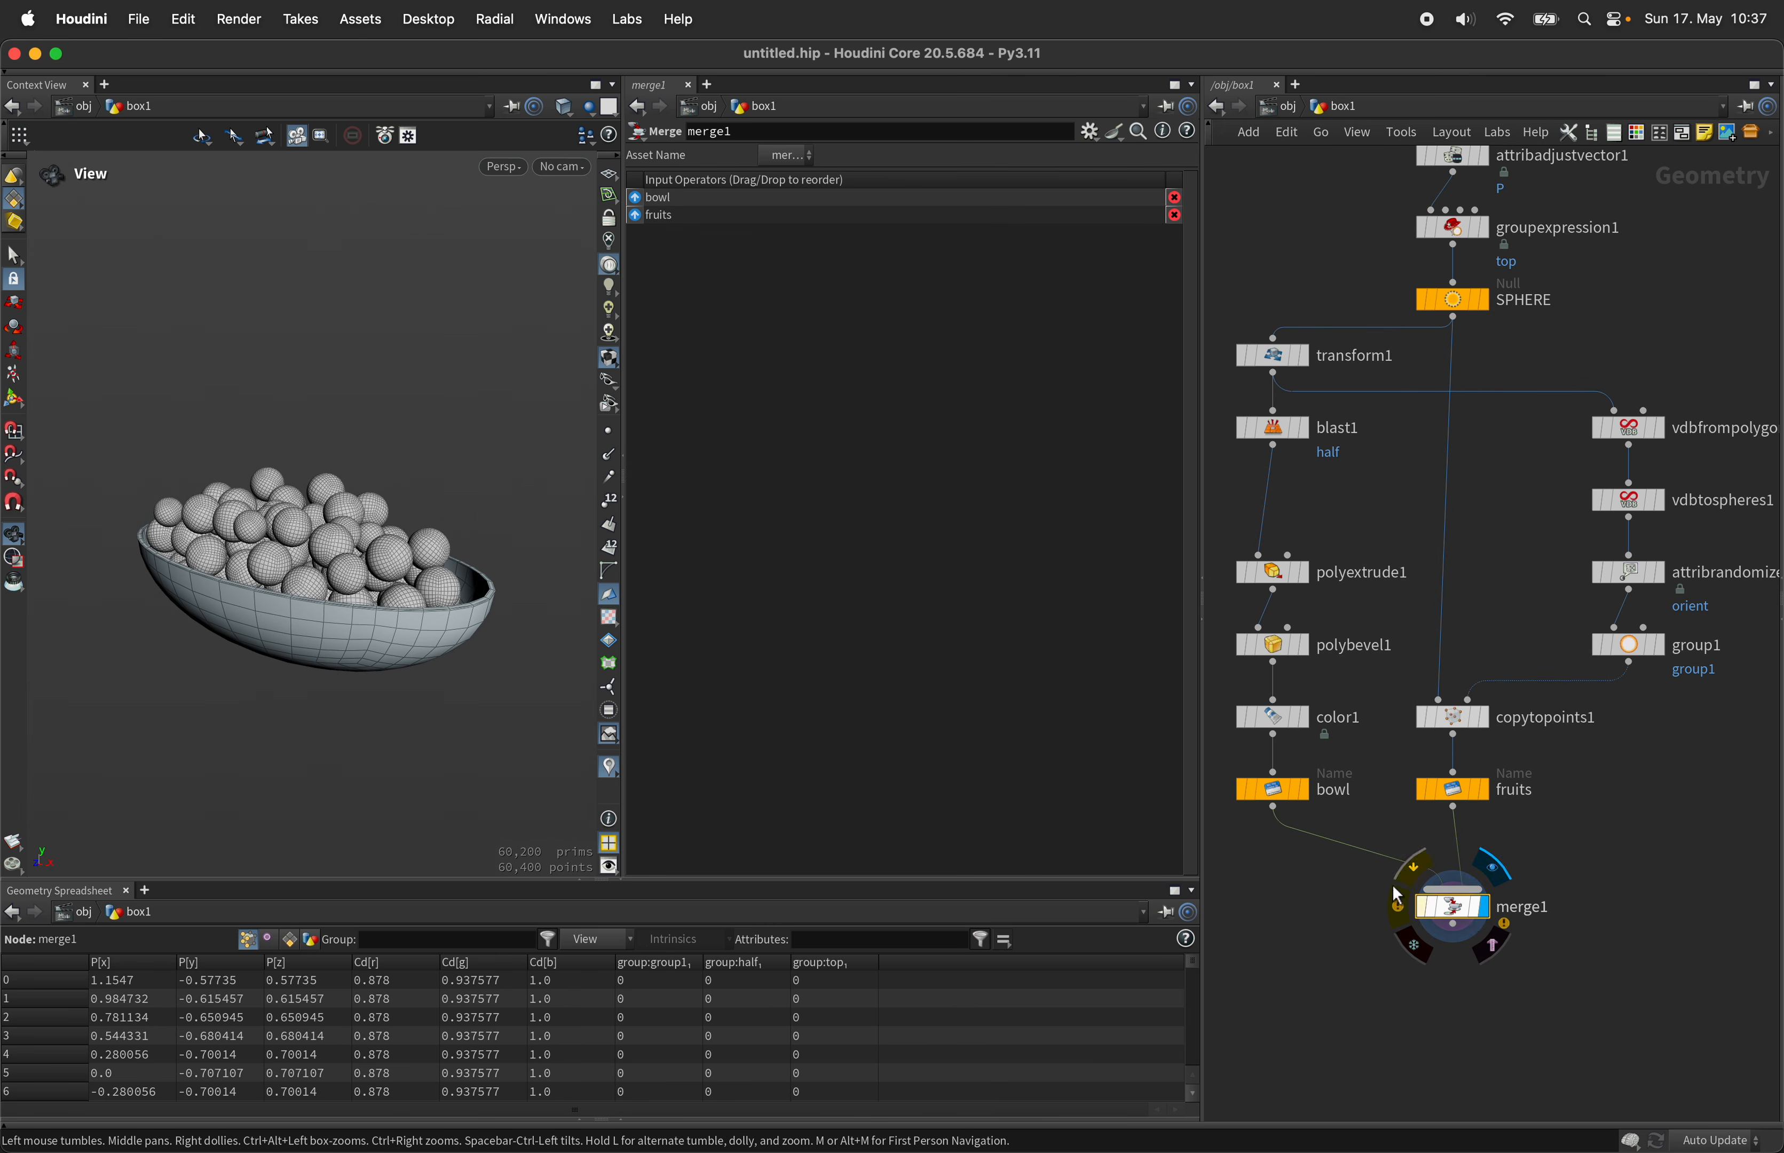
pyautogui.moveTo(482, 585); pyautogui.dragTo(415, 592)
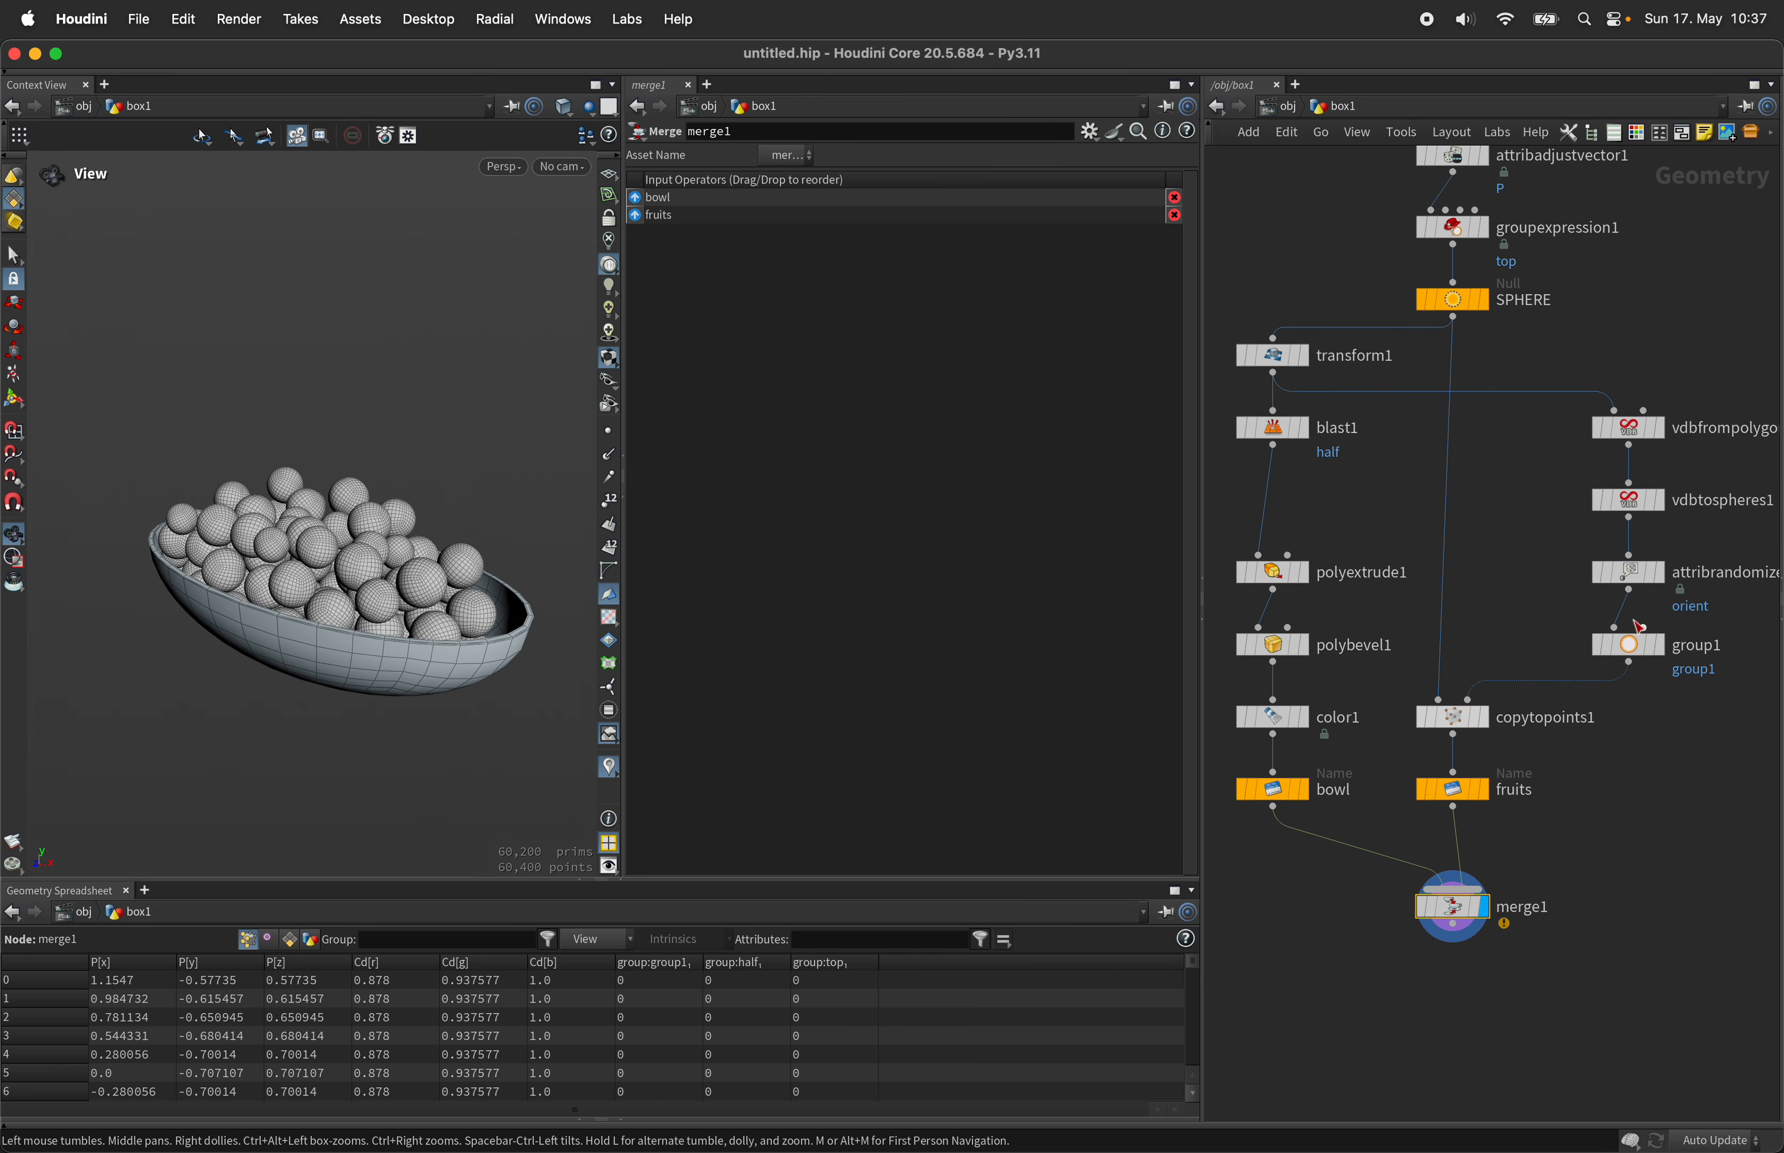
# Step: Increase the minimum sphere radius of vdbtospheres1 to .155
pyautogui.click(1628, 428)
pyautogui.hscroll(2, 1641, 483)
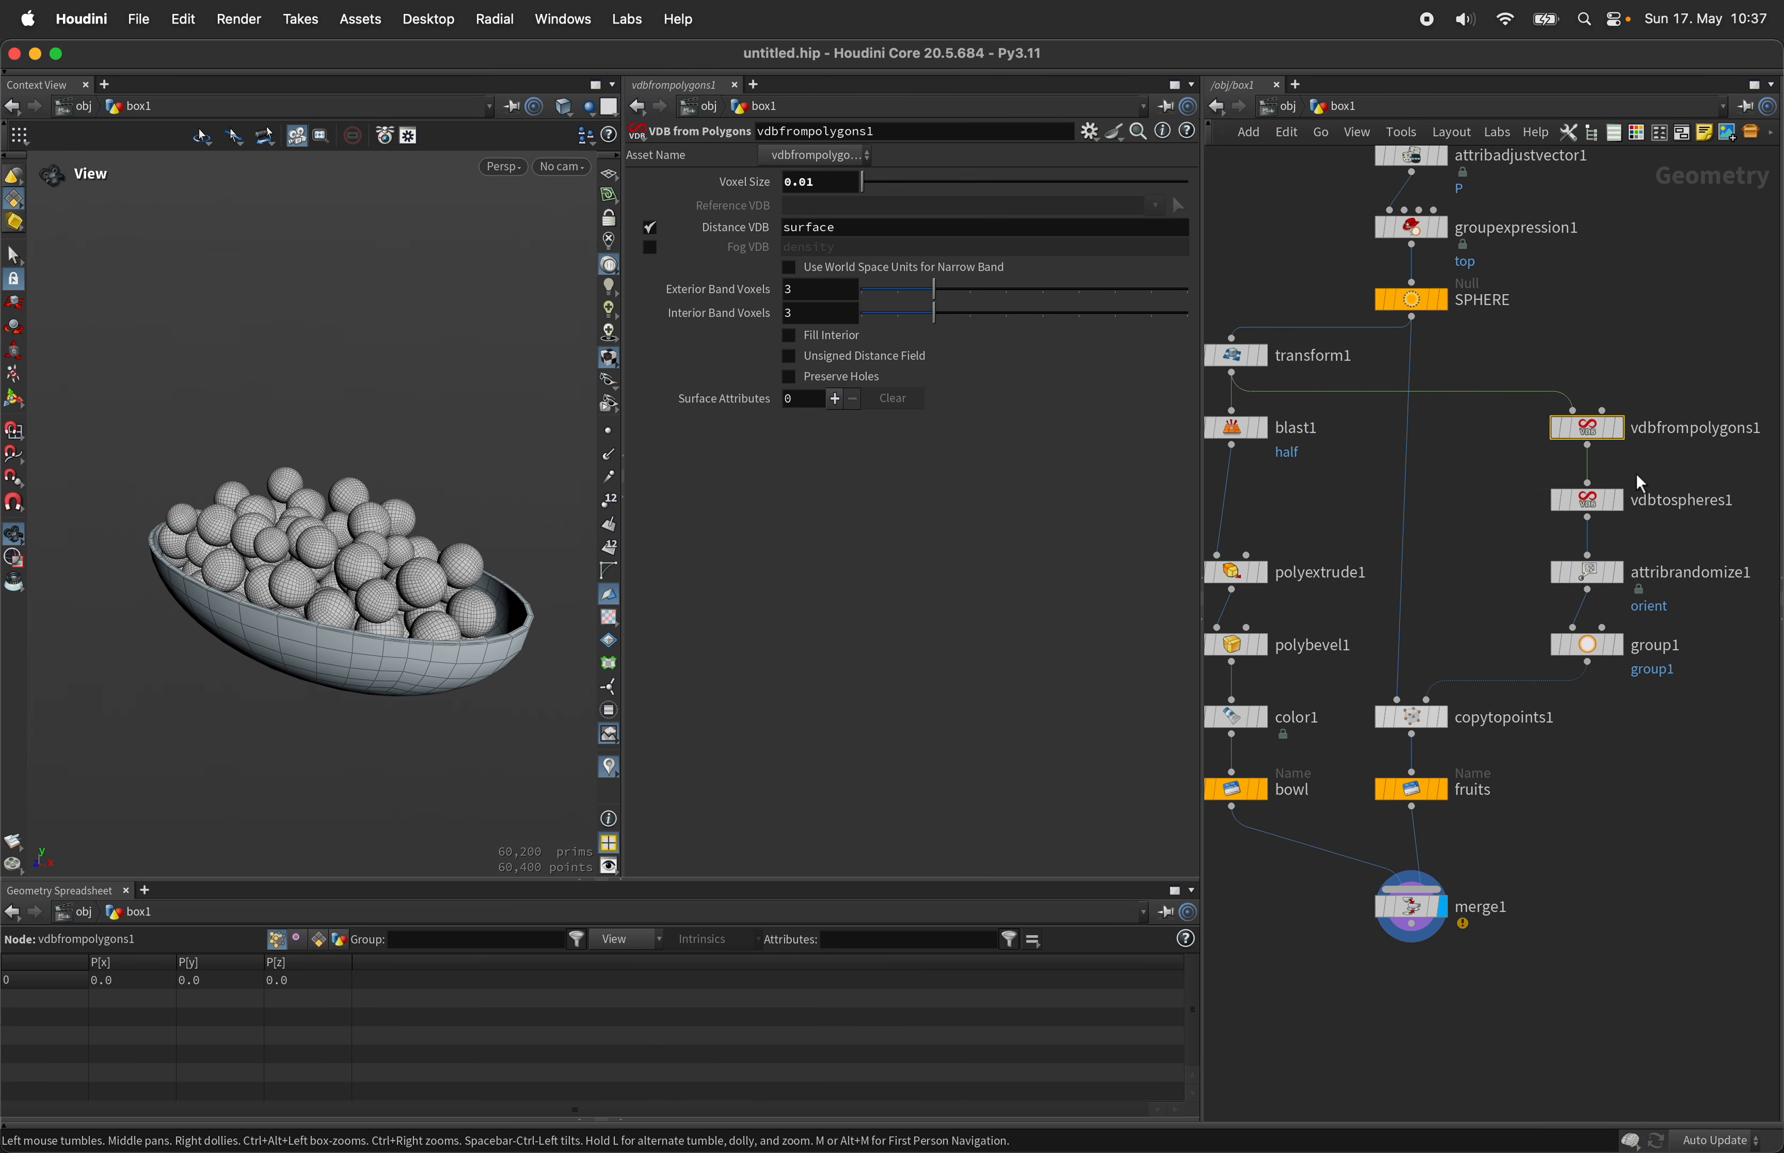
pyautogui.click(1591, 511)
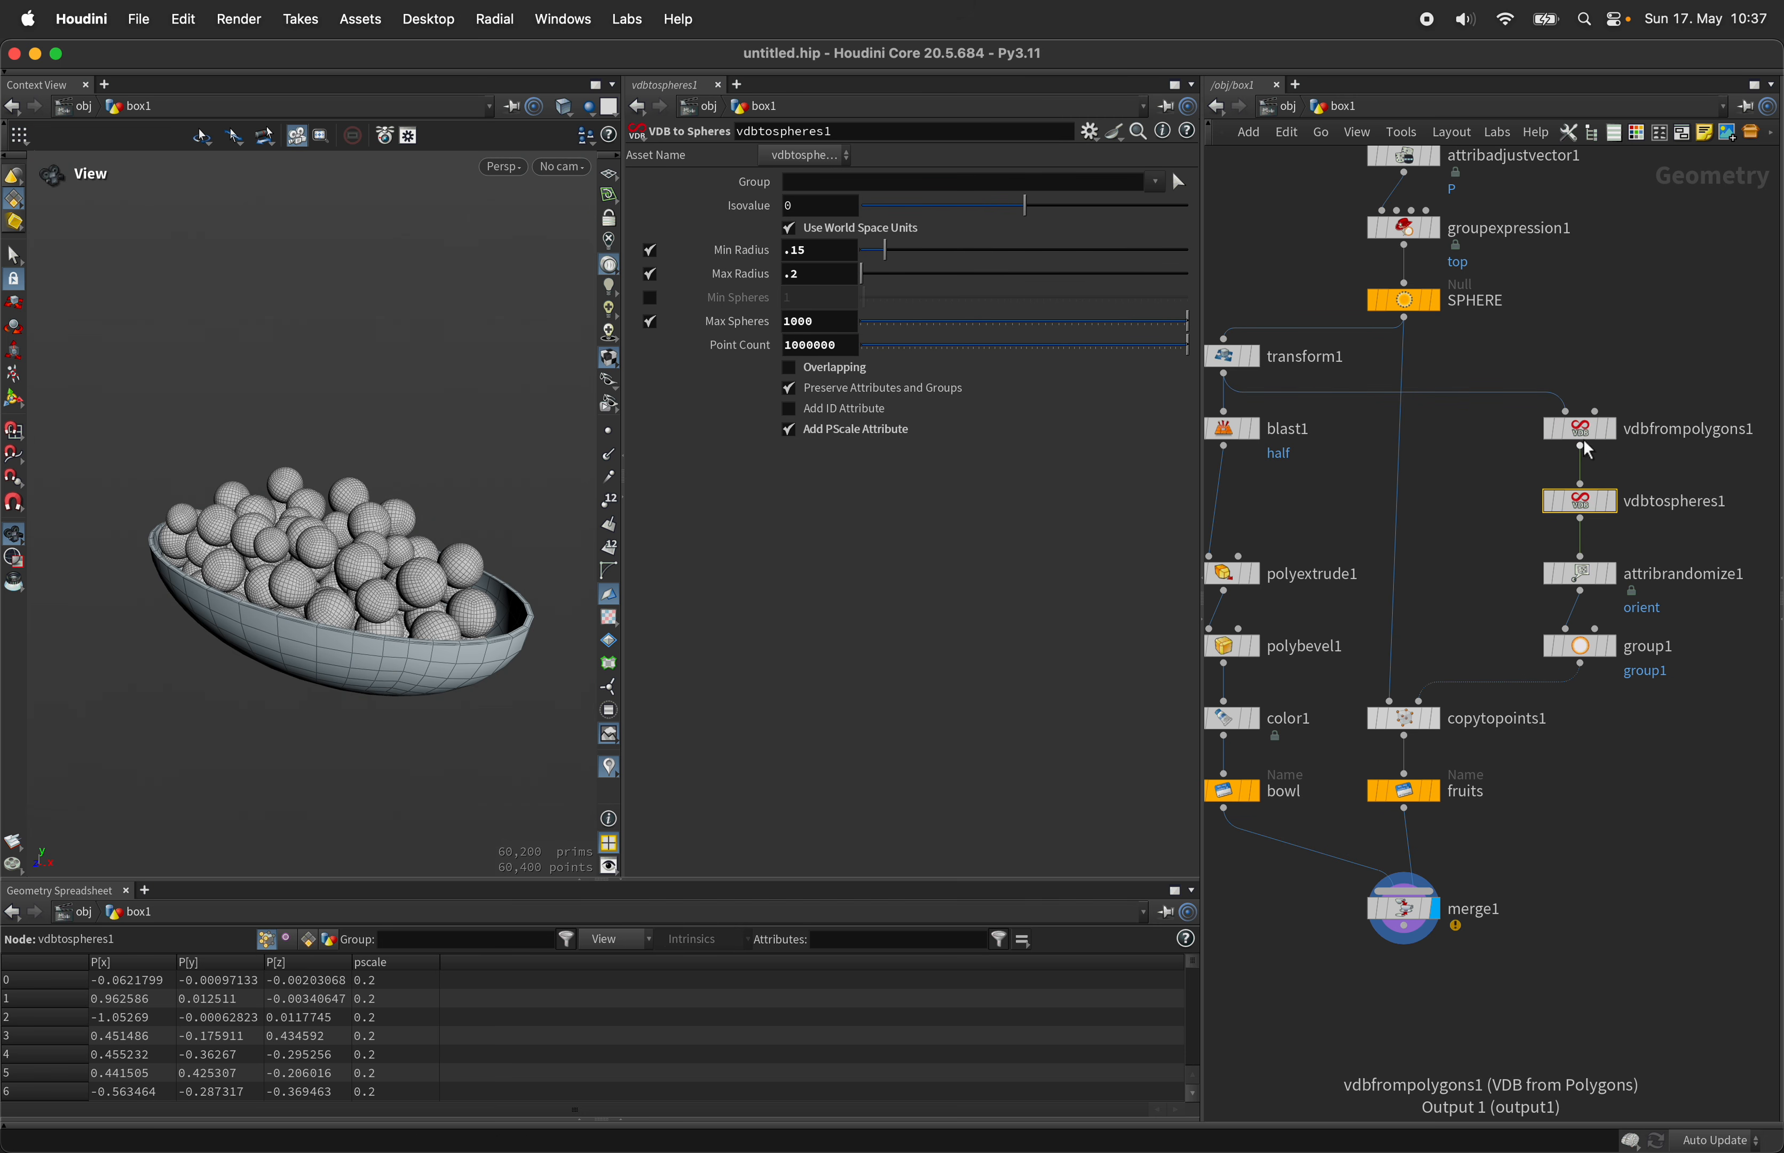
pyautogui.moveTo(1586, 442)
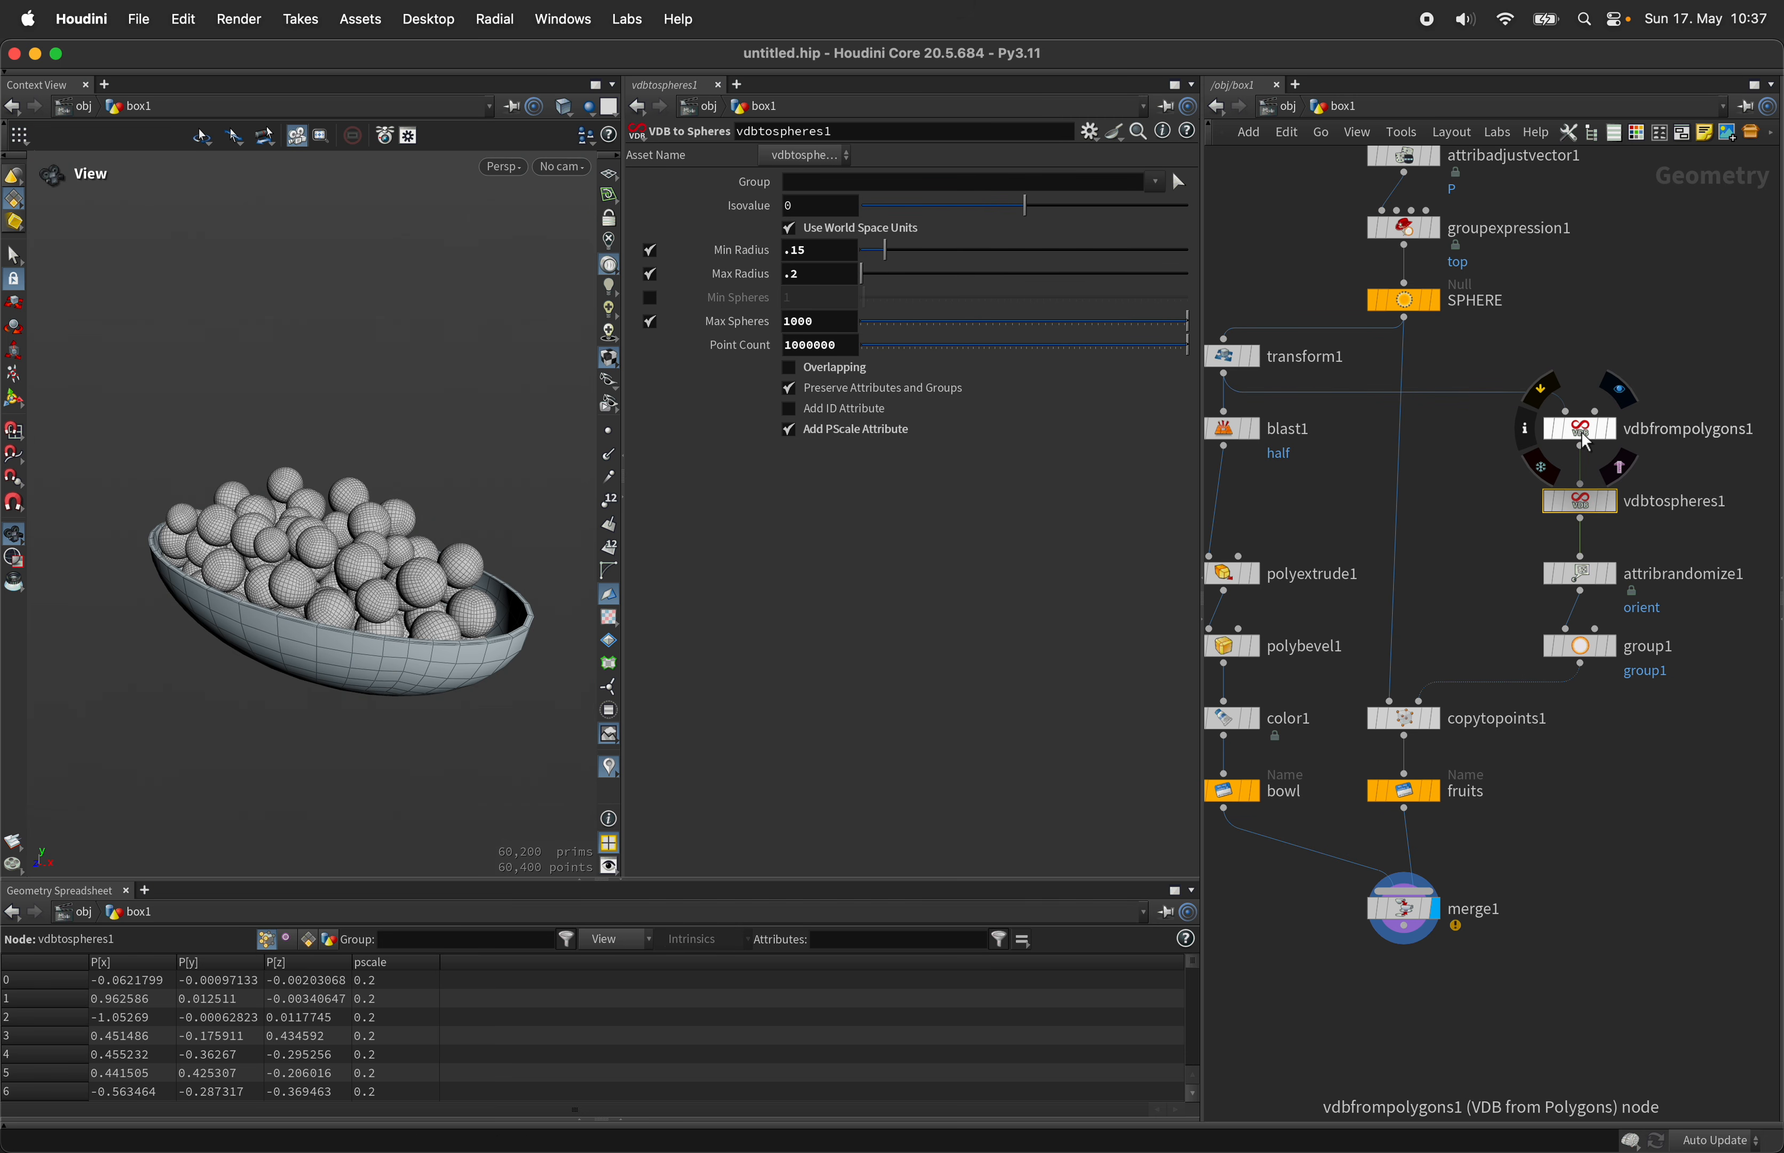
pyautogui.click(818, 258)
pyautogui.write('5')
pyautogui.press('Return')
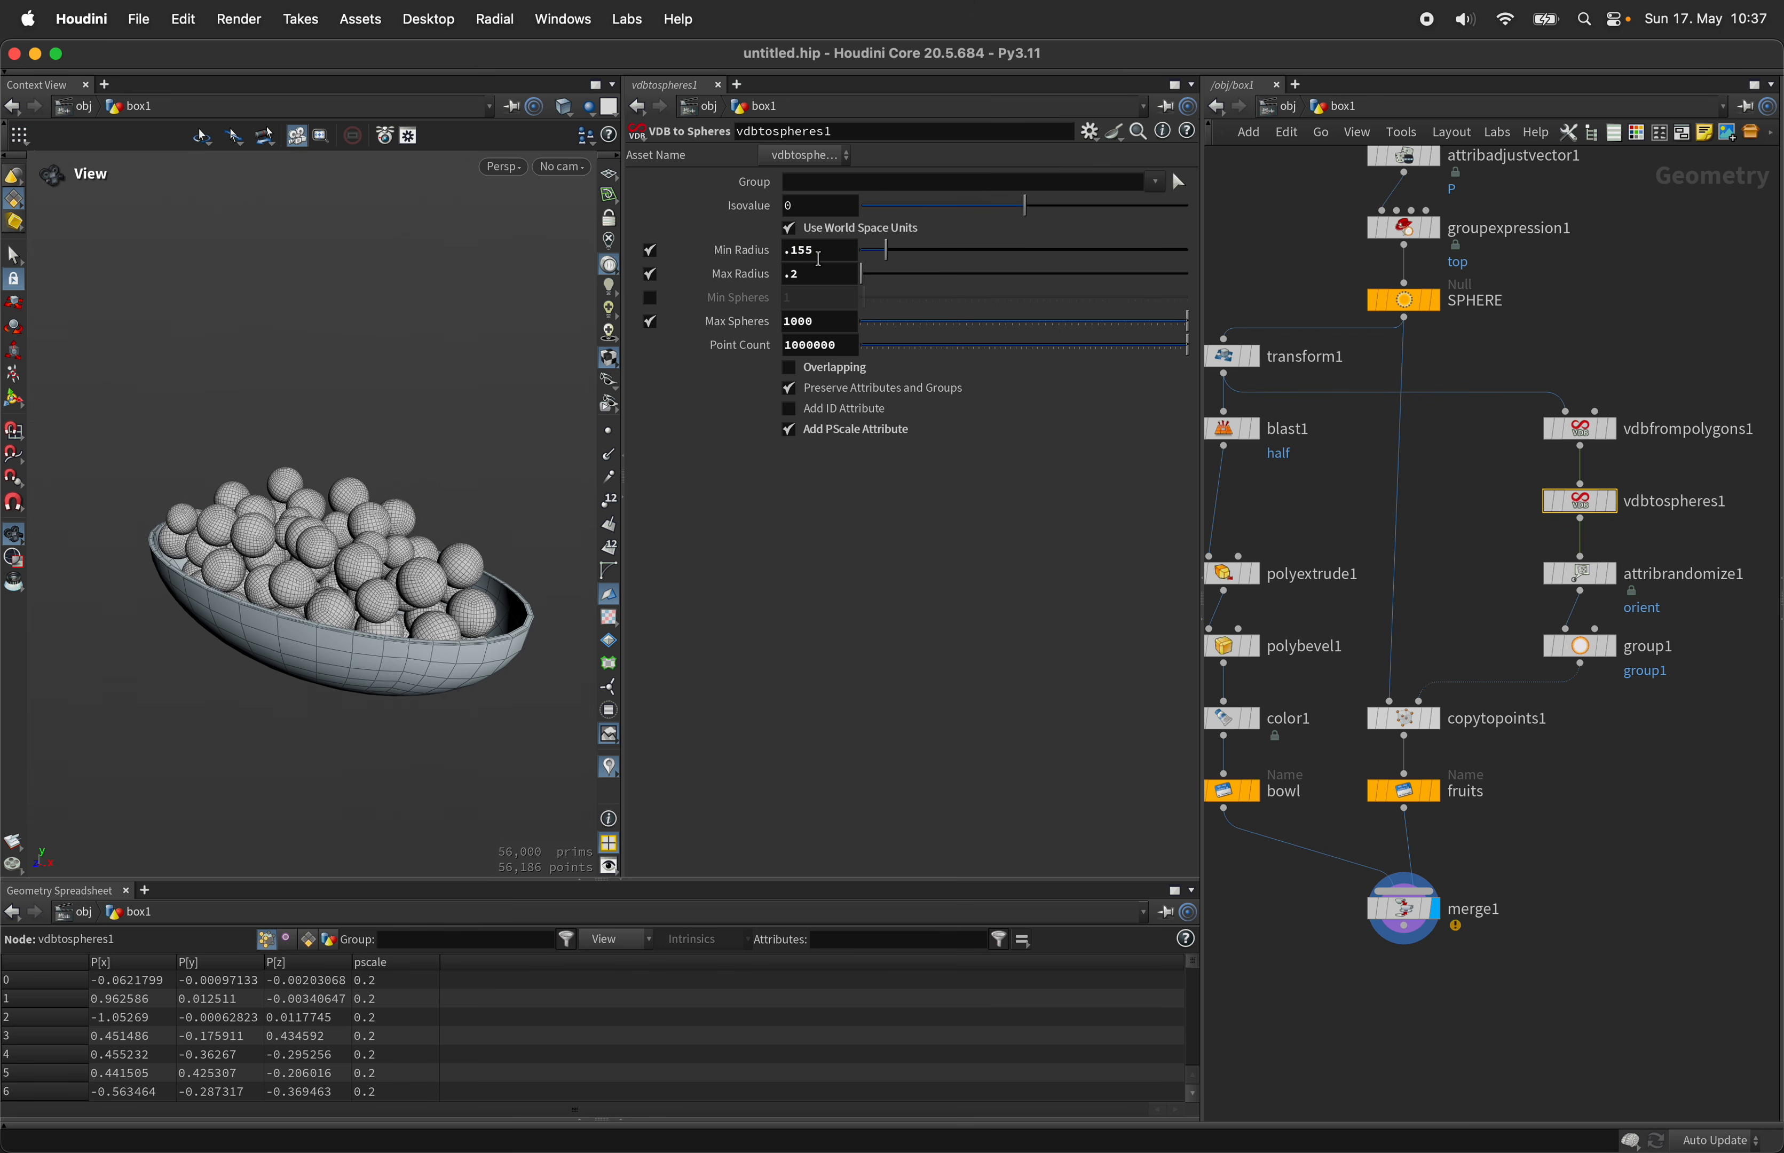
pyautogui.press('Return')
# Step: Set the voxel size of vdbfrompolygons1 to 0.011 to vary how the spheres are arranged in the bowl
pyautogui.click(1580, 428)
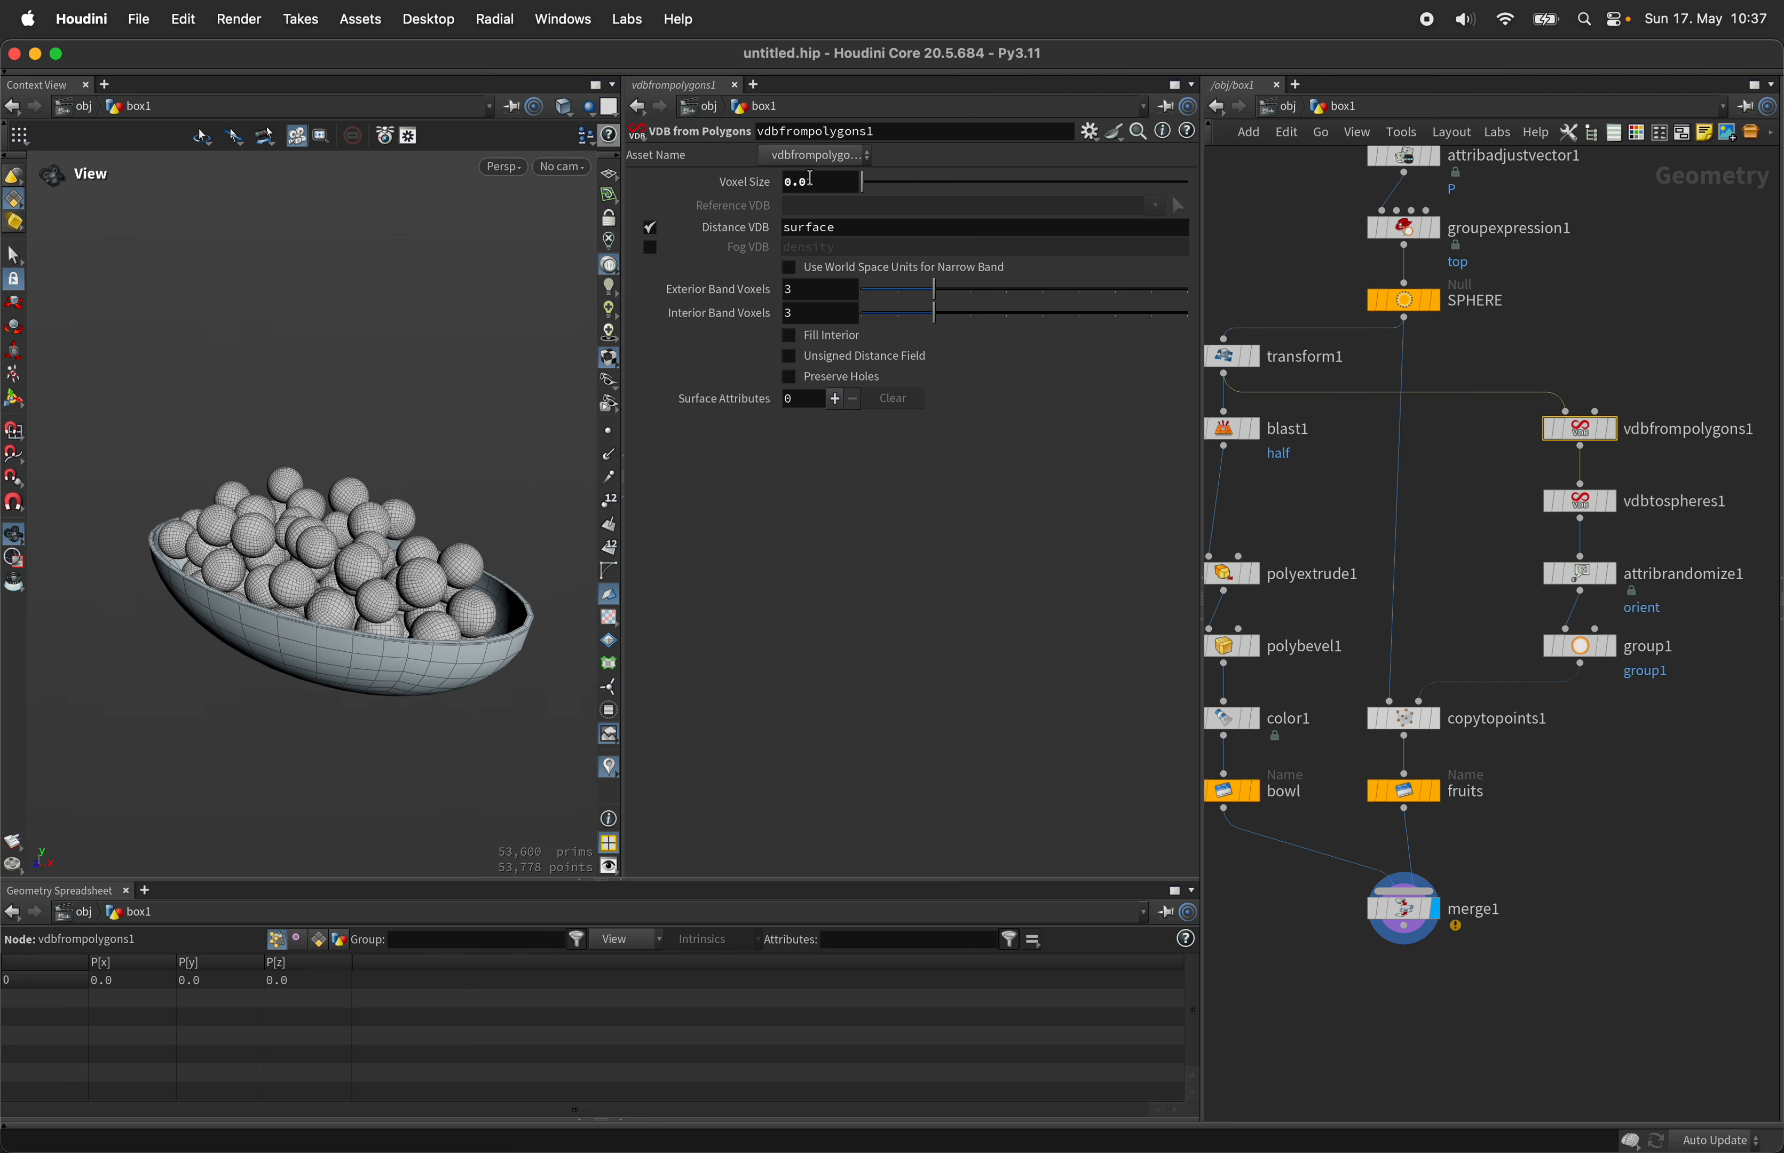
pyautogui.click(841, 183)
pyautogui.press('Return')
pyautogui.click(840, 184)
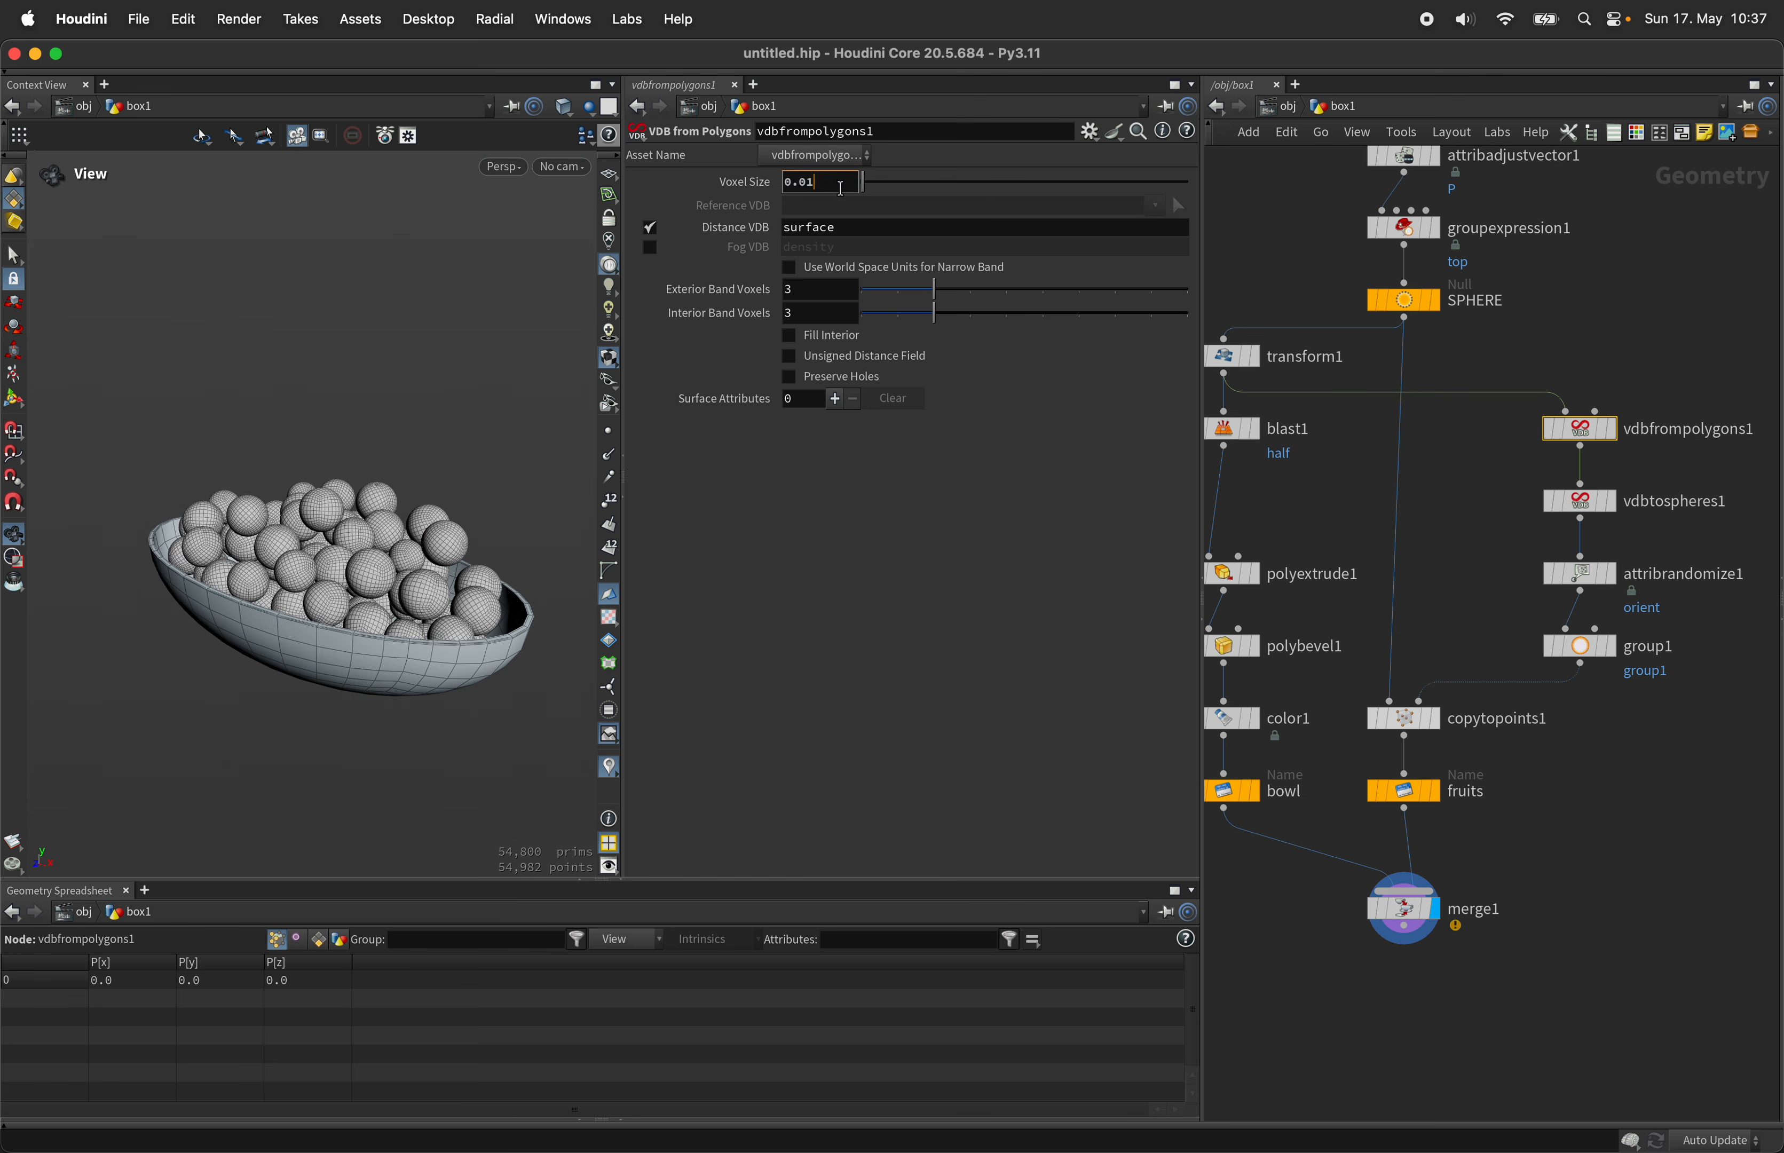
pyautogui.write('1')
pyautogui.press('Return')
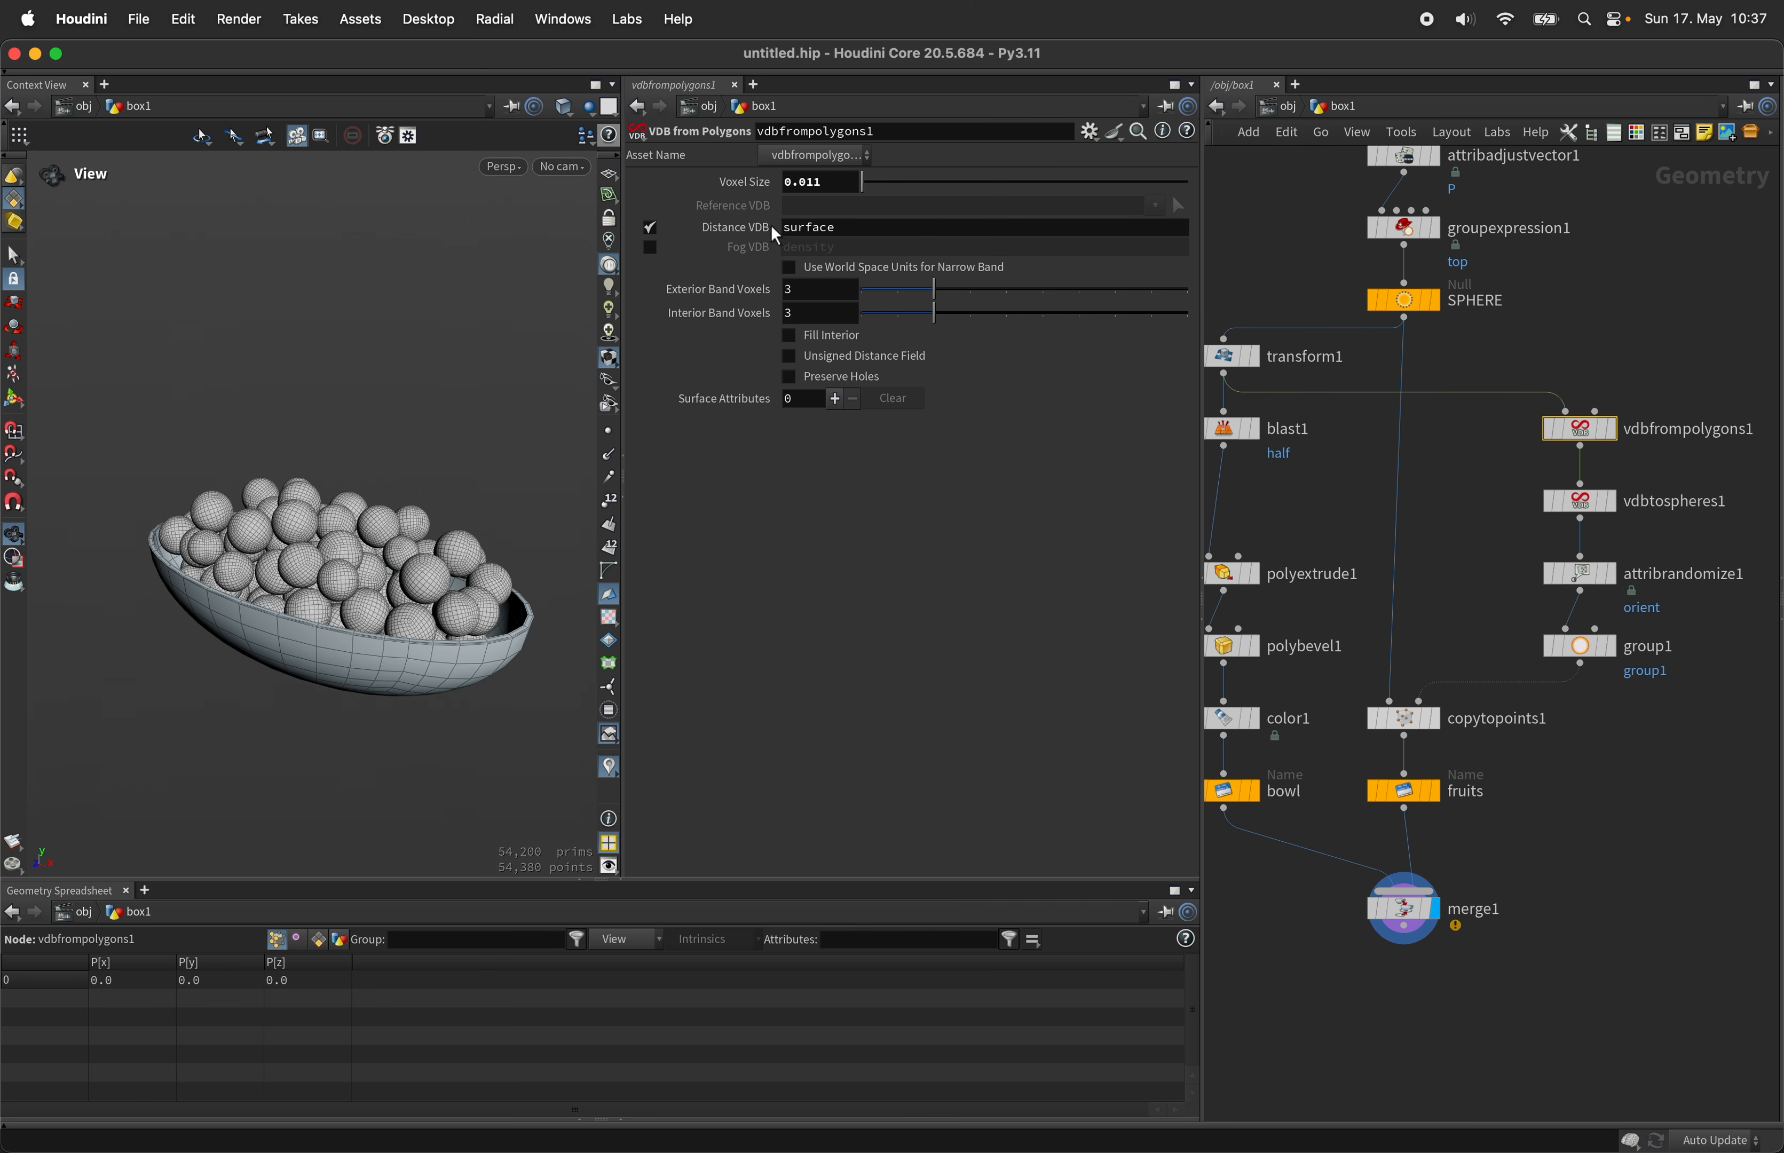
pyautogui.moveTo(510, 545); pyautogui.dragTo(486, 557)
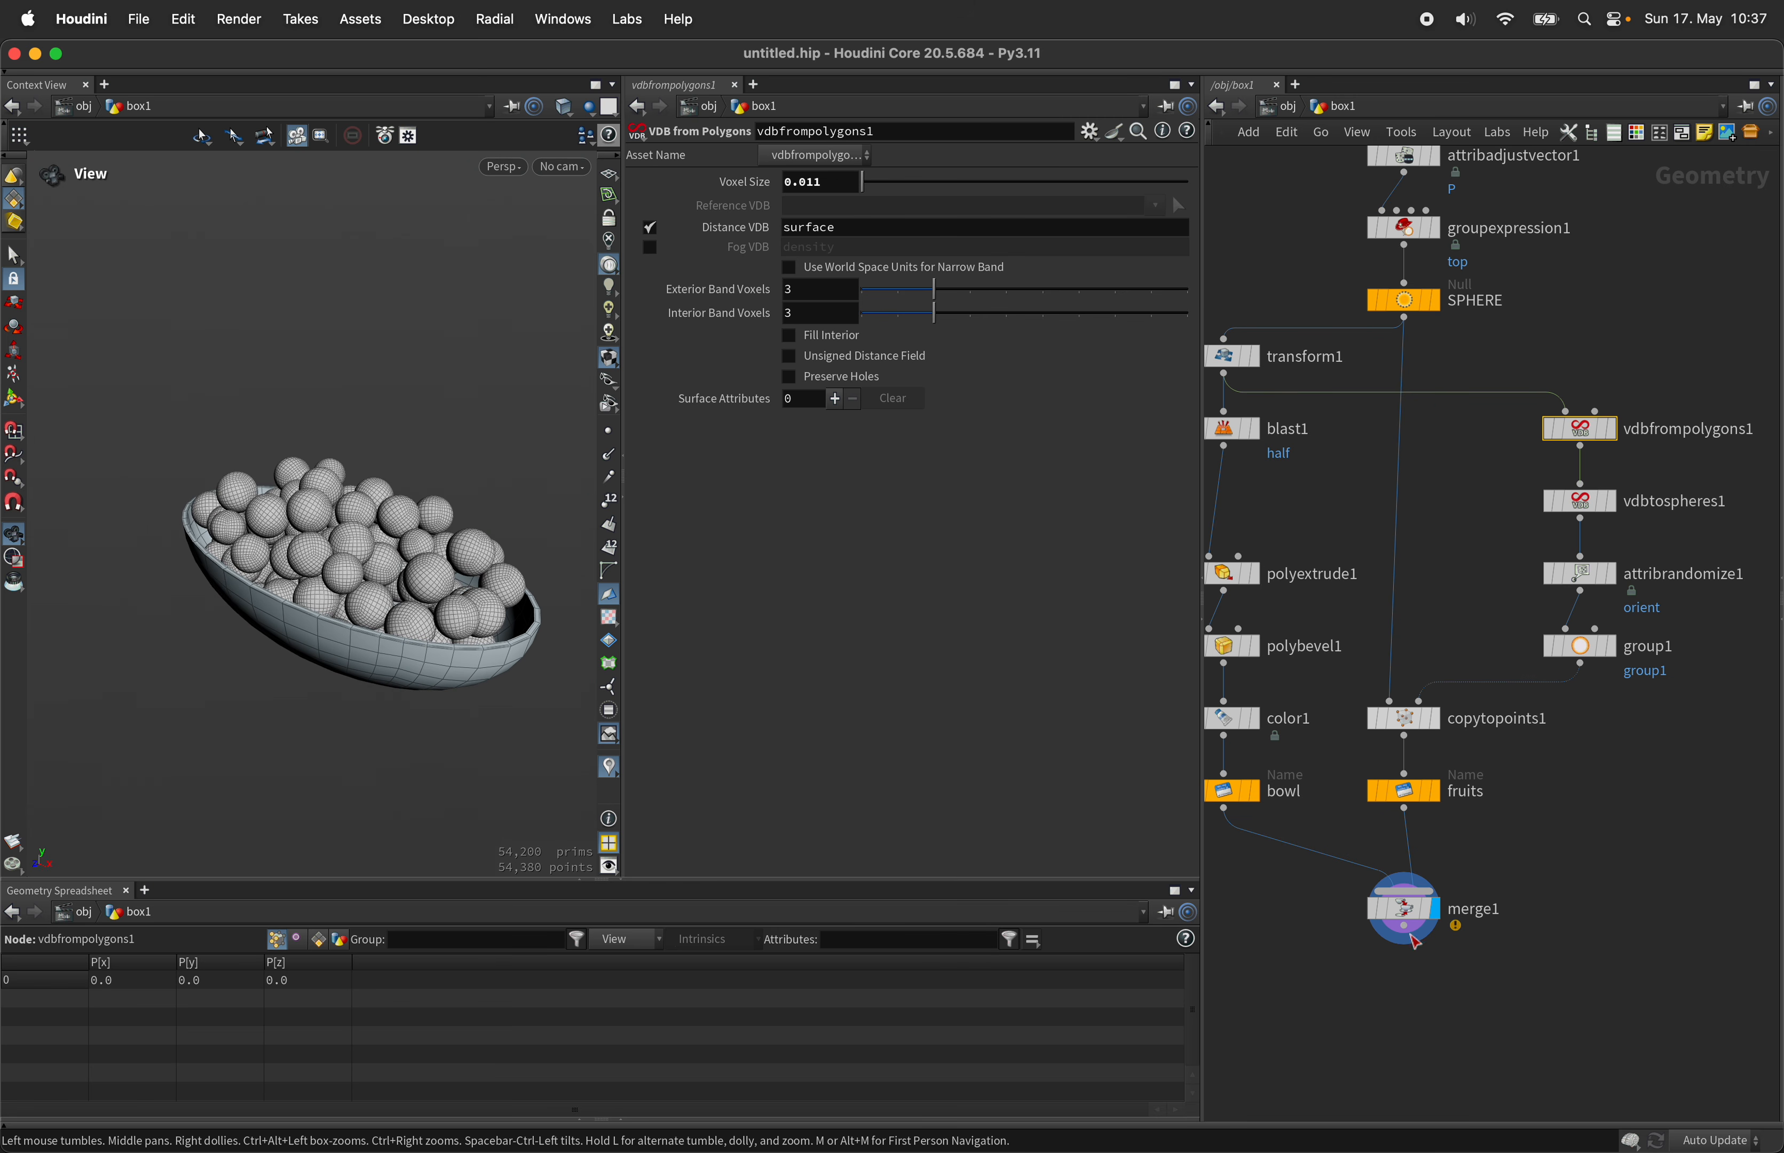
# Step: Display the SPHERE null and insert a Soft Peak node between it and copytopoints1, displaying the Soft Peak result
pyautogui.click(1410, 929)
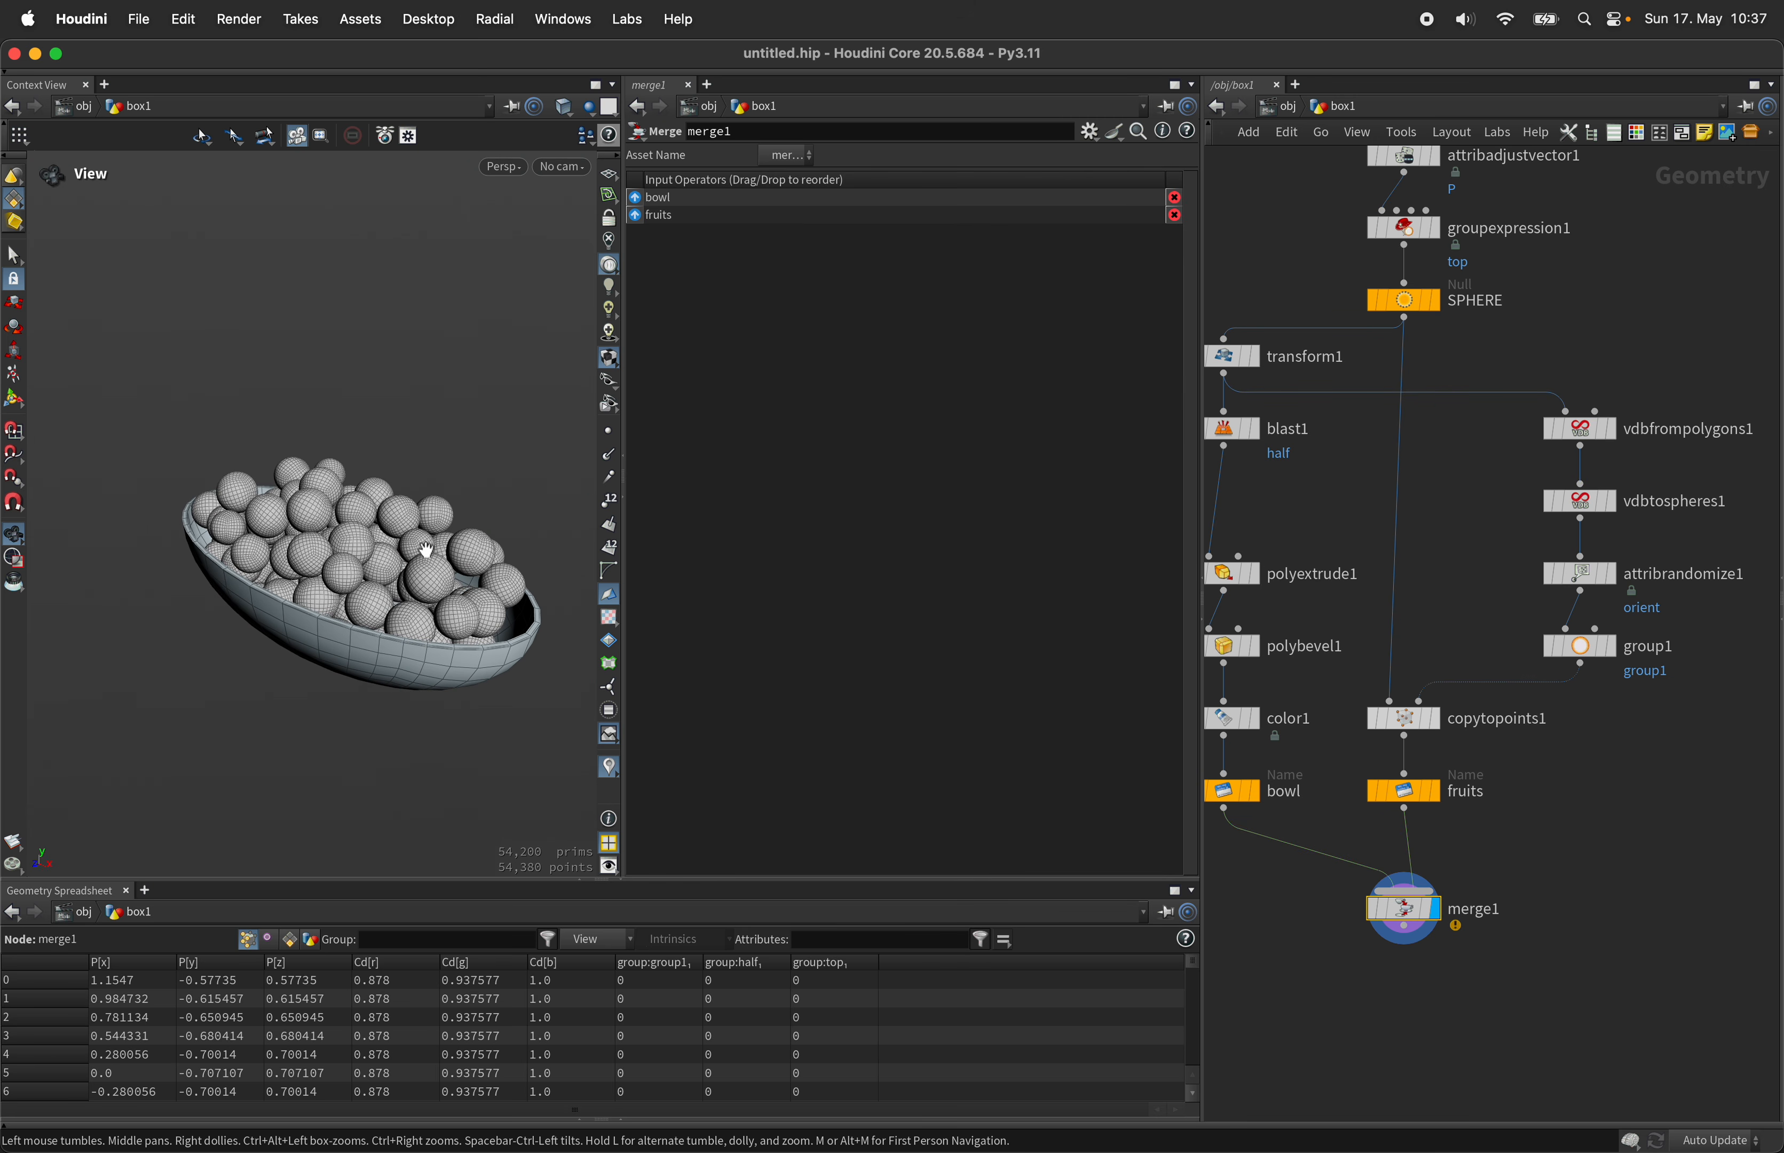
pyautogui.click(1439, 302)
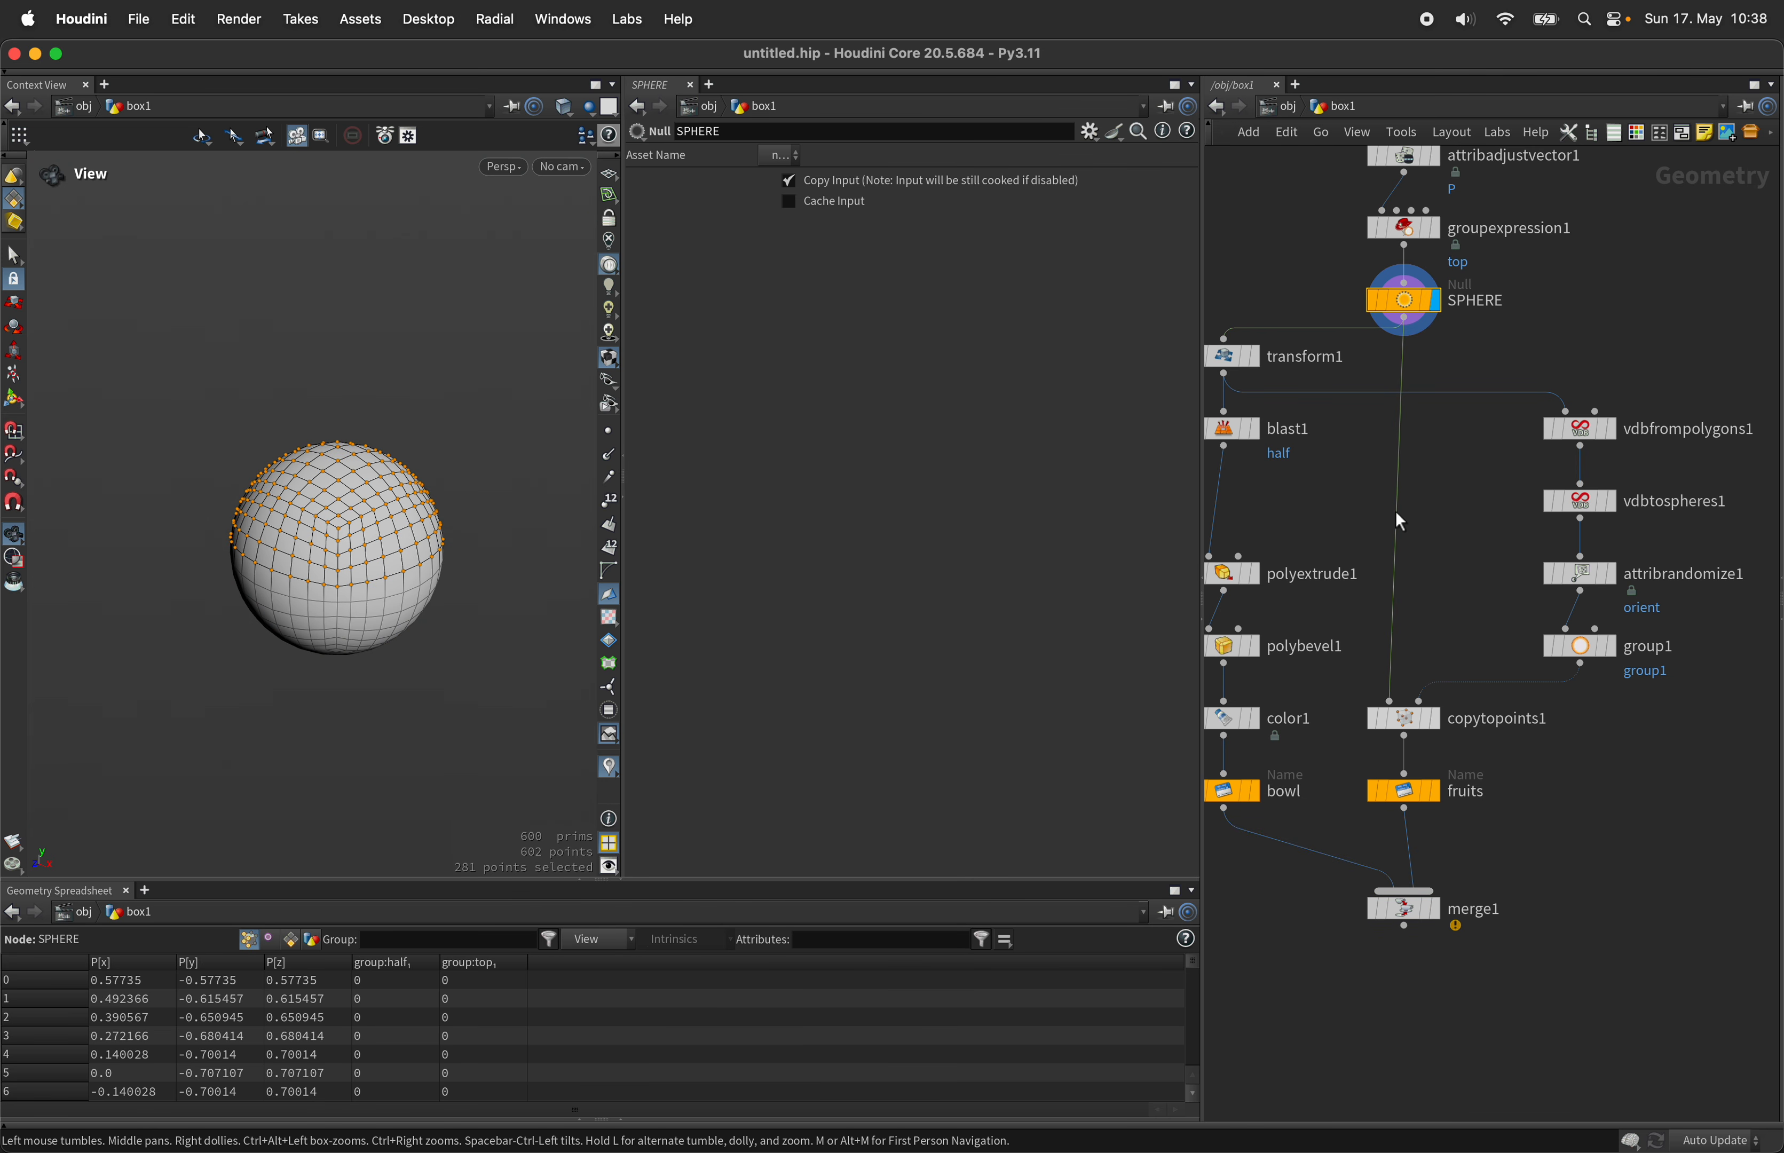
pyautogui.press('Tab')
pyautogui.write('sof')
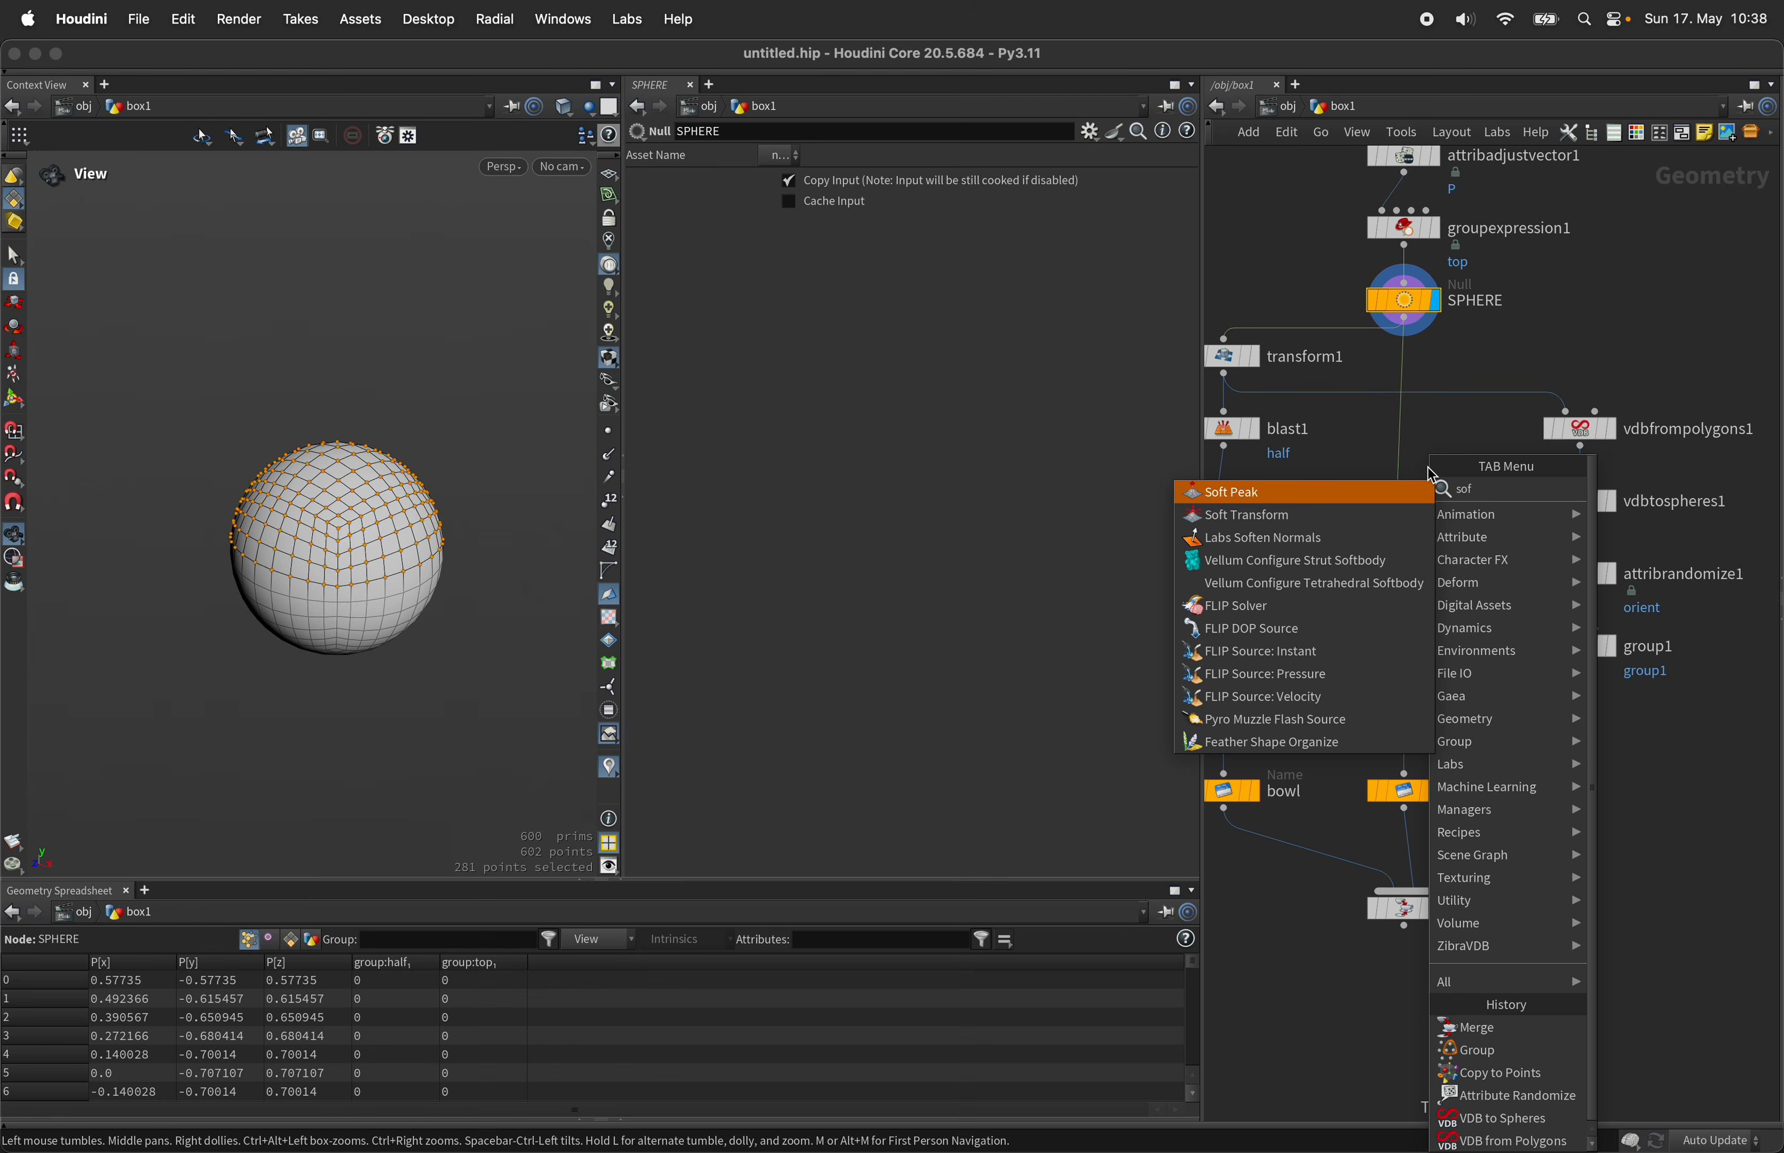
pyautogui.write('peak')
pyautogui.press('Return')
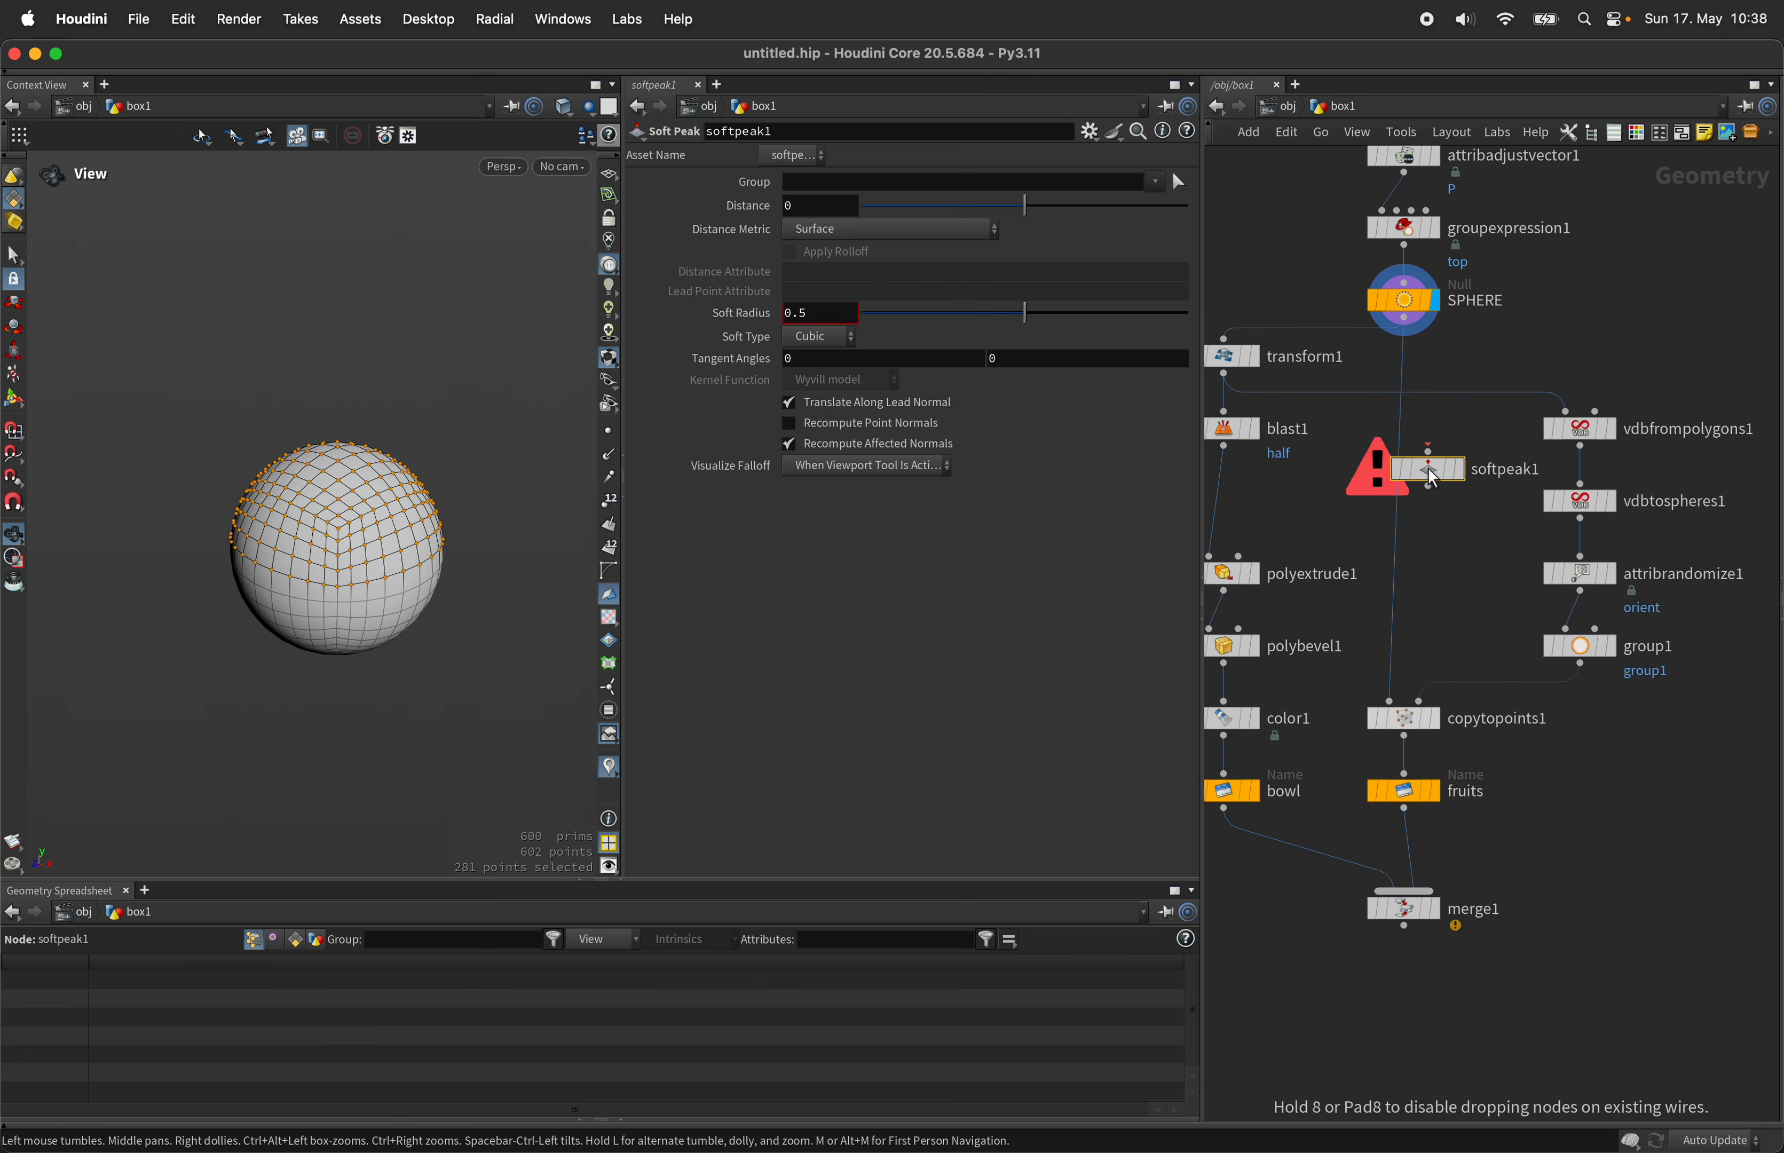
pyautogui.click(1406, 444)
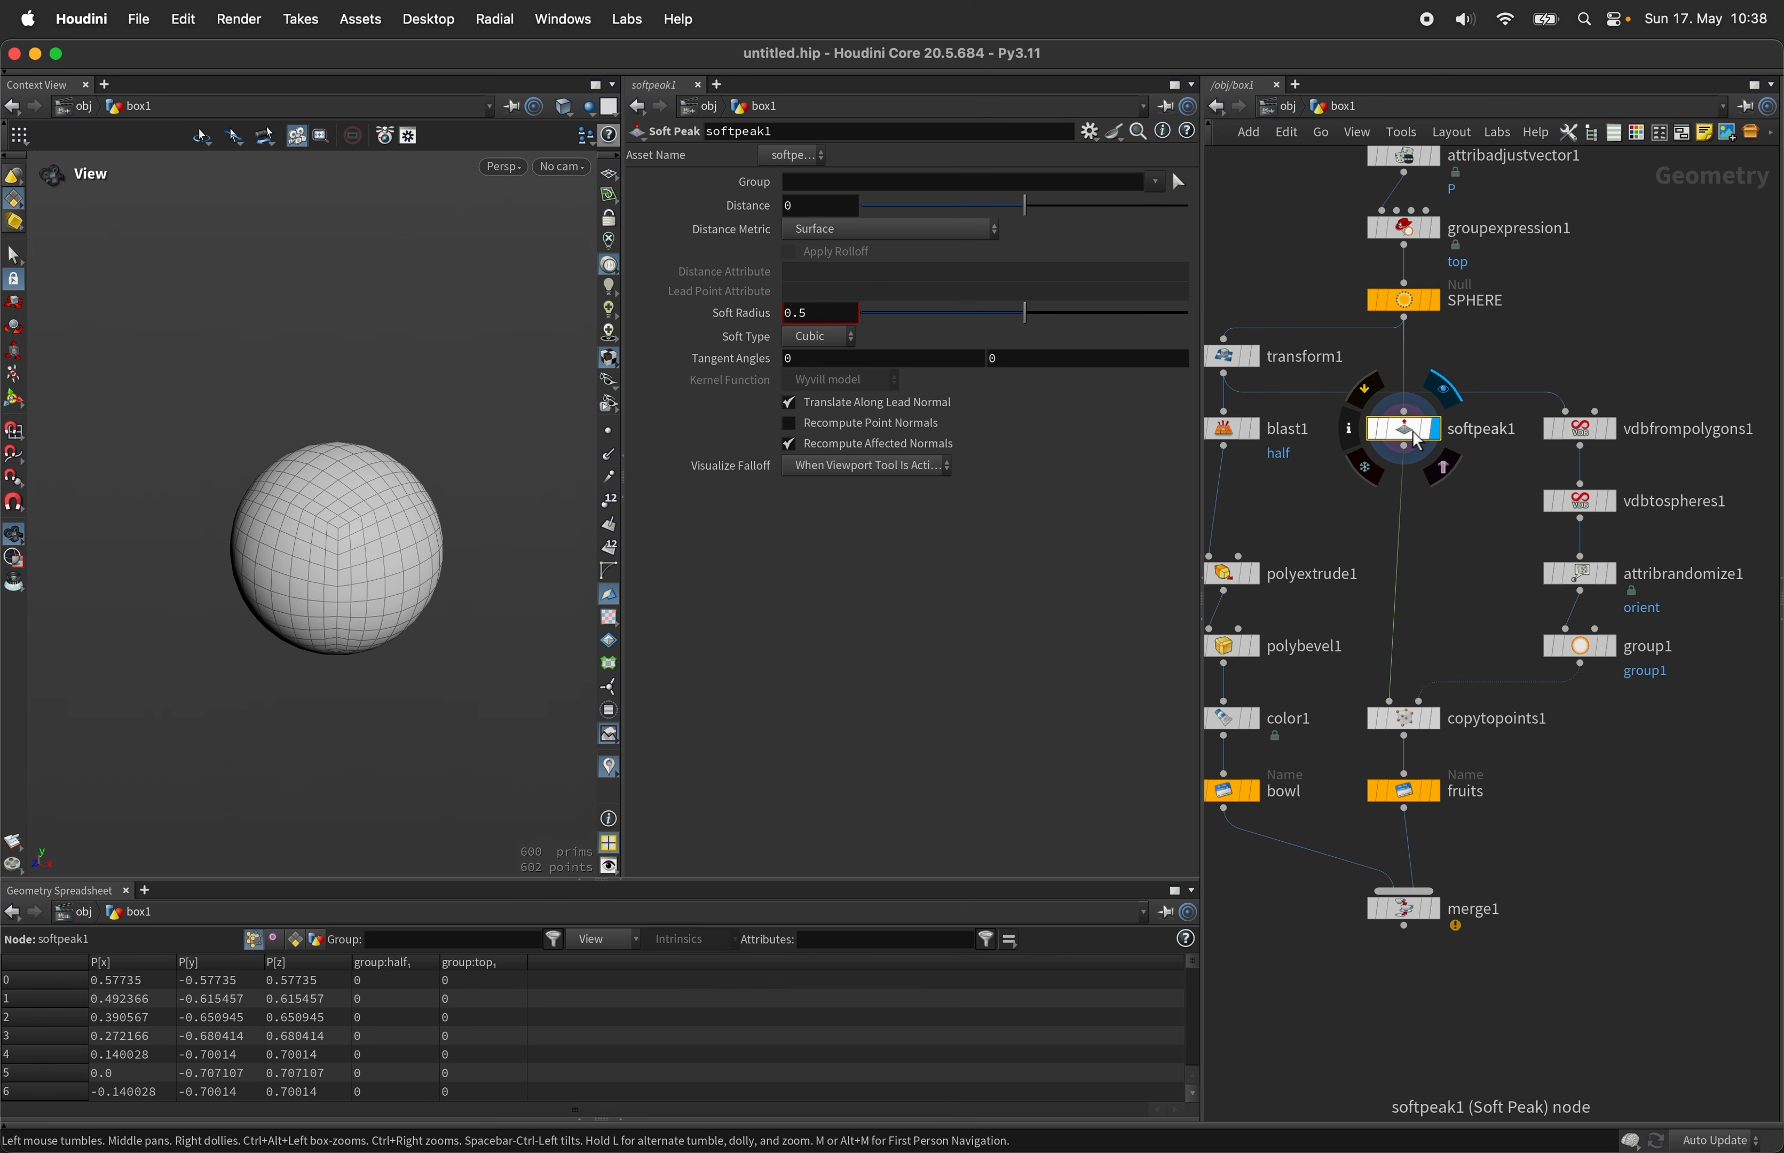
# Step: Limit softpeak1 to the top group, with a distance of -0.3 and a soft radius of about 0.429
pyautogui.click(1154, 182)
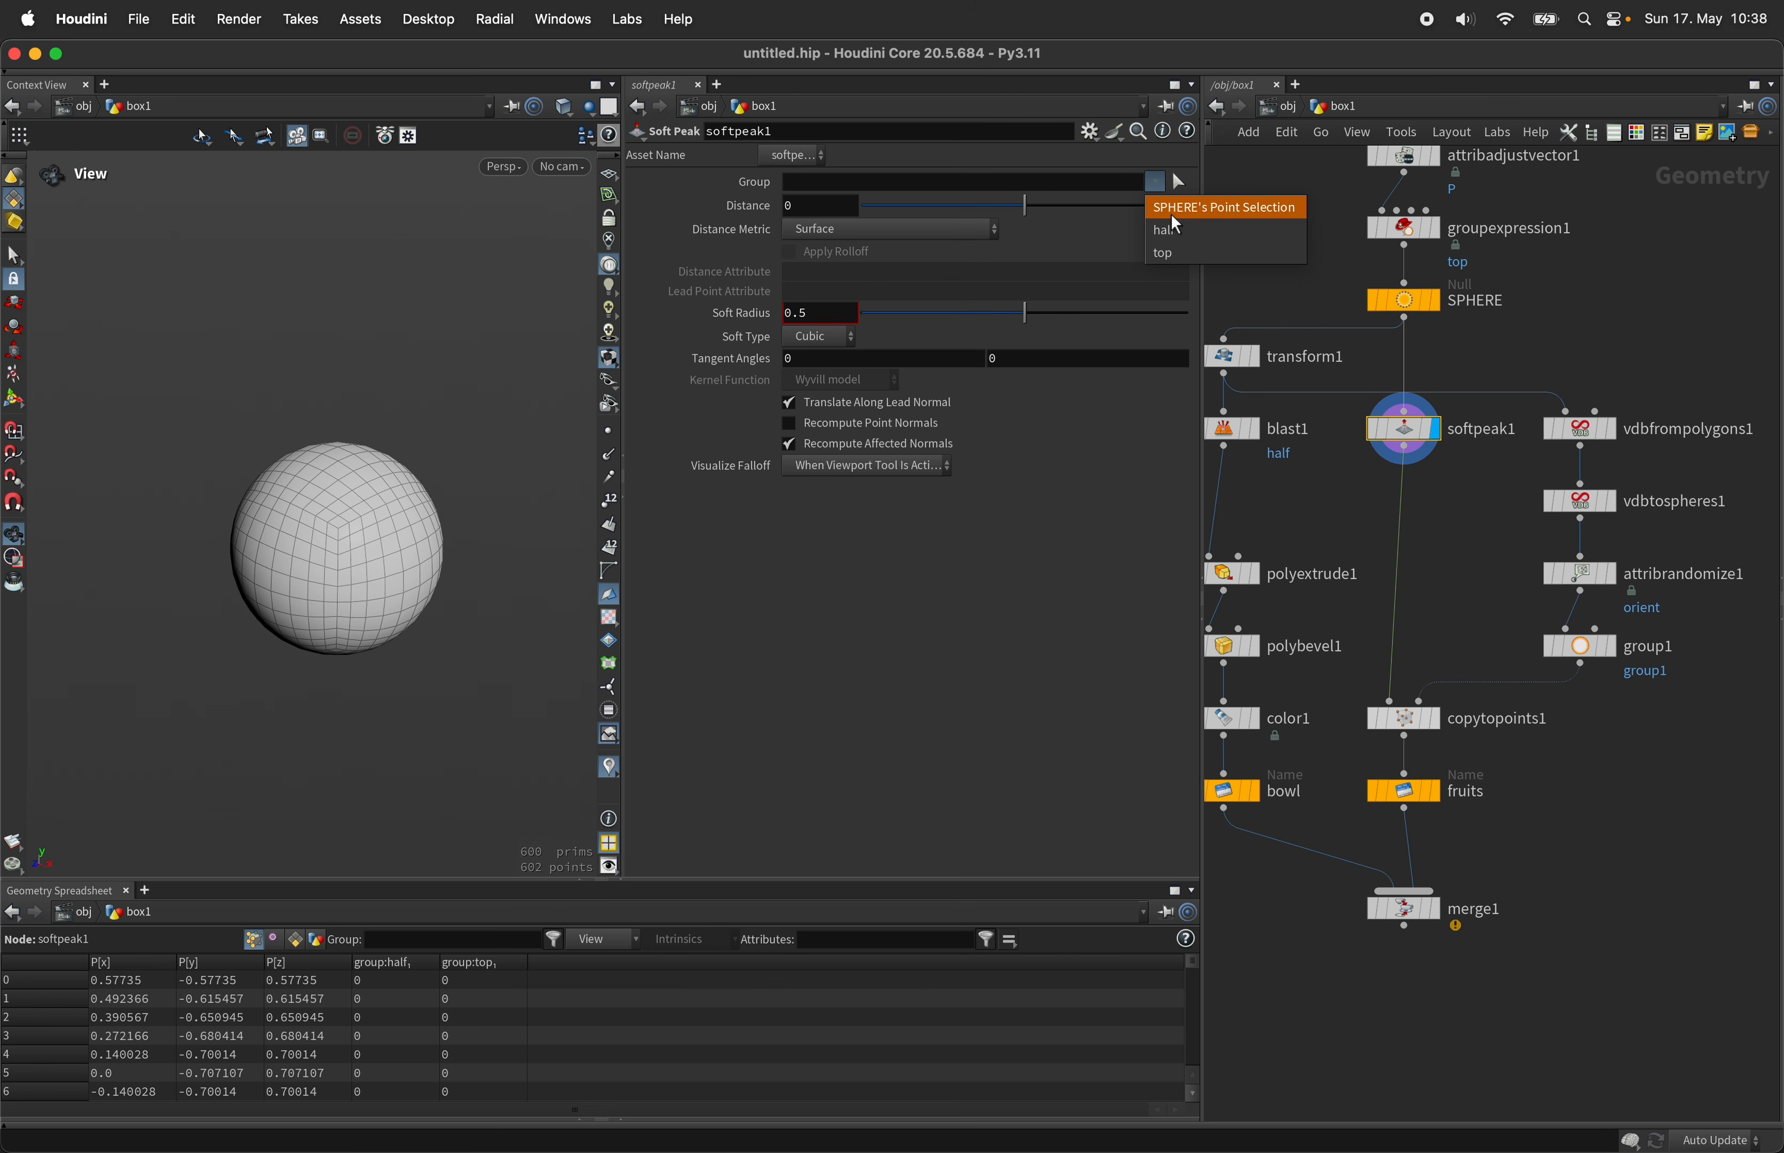
pyautogui.click(1267, 253)
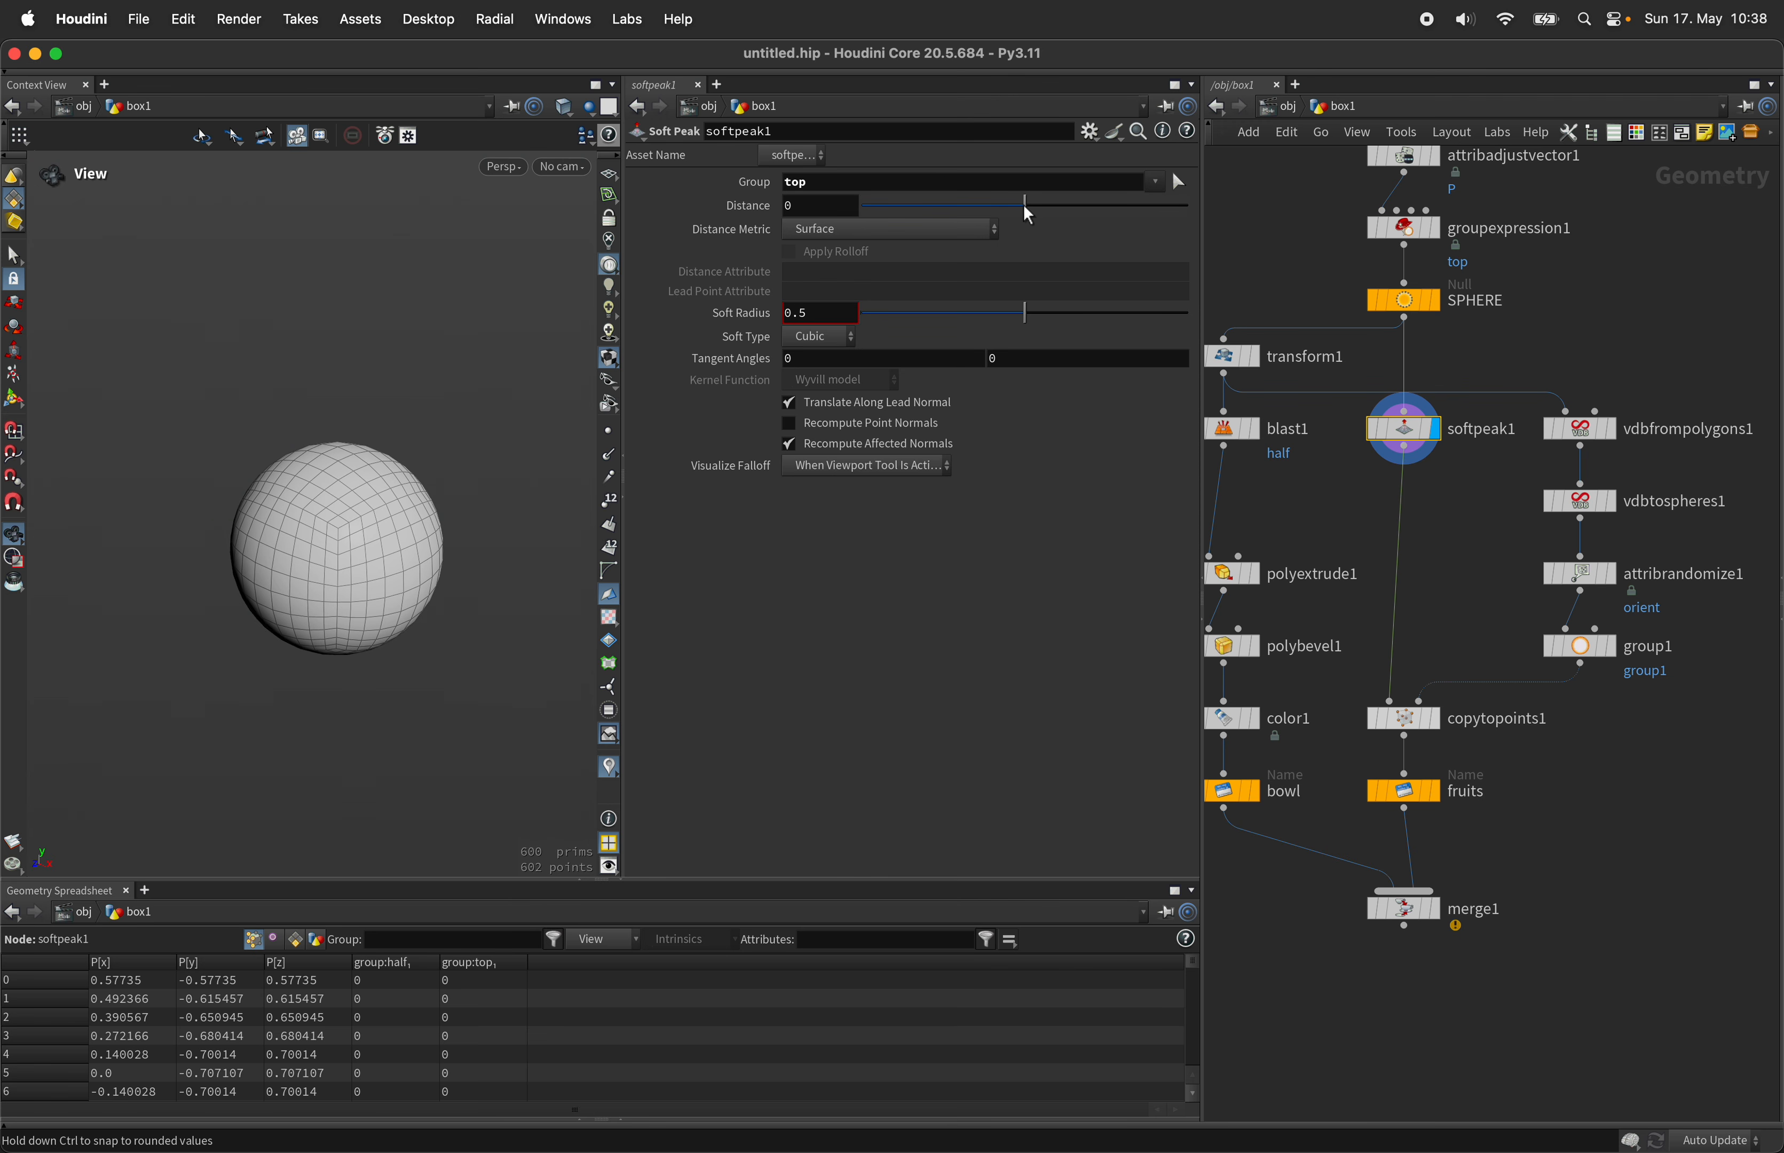
pyautogui.moveTo(1025, 209); pyautogui.dragTo(1019, 206)
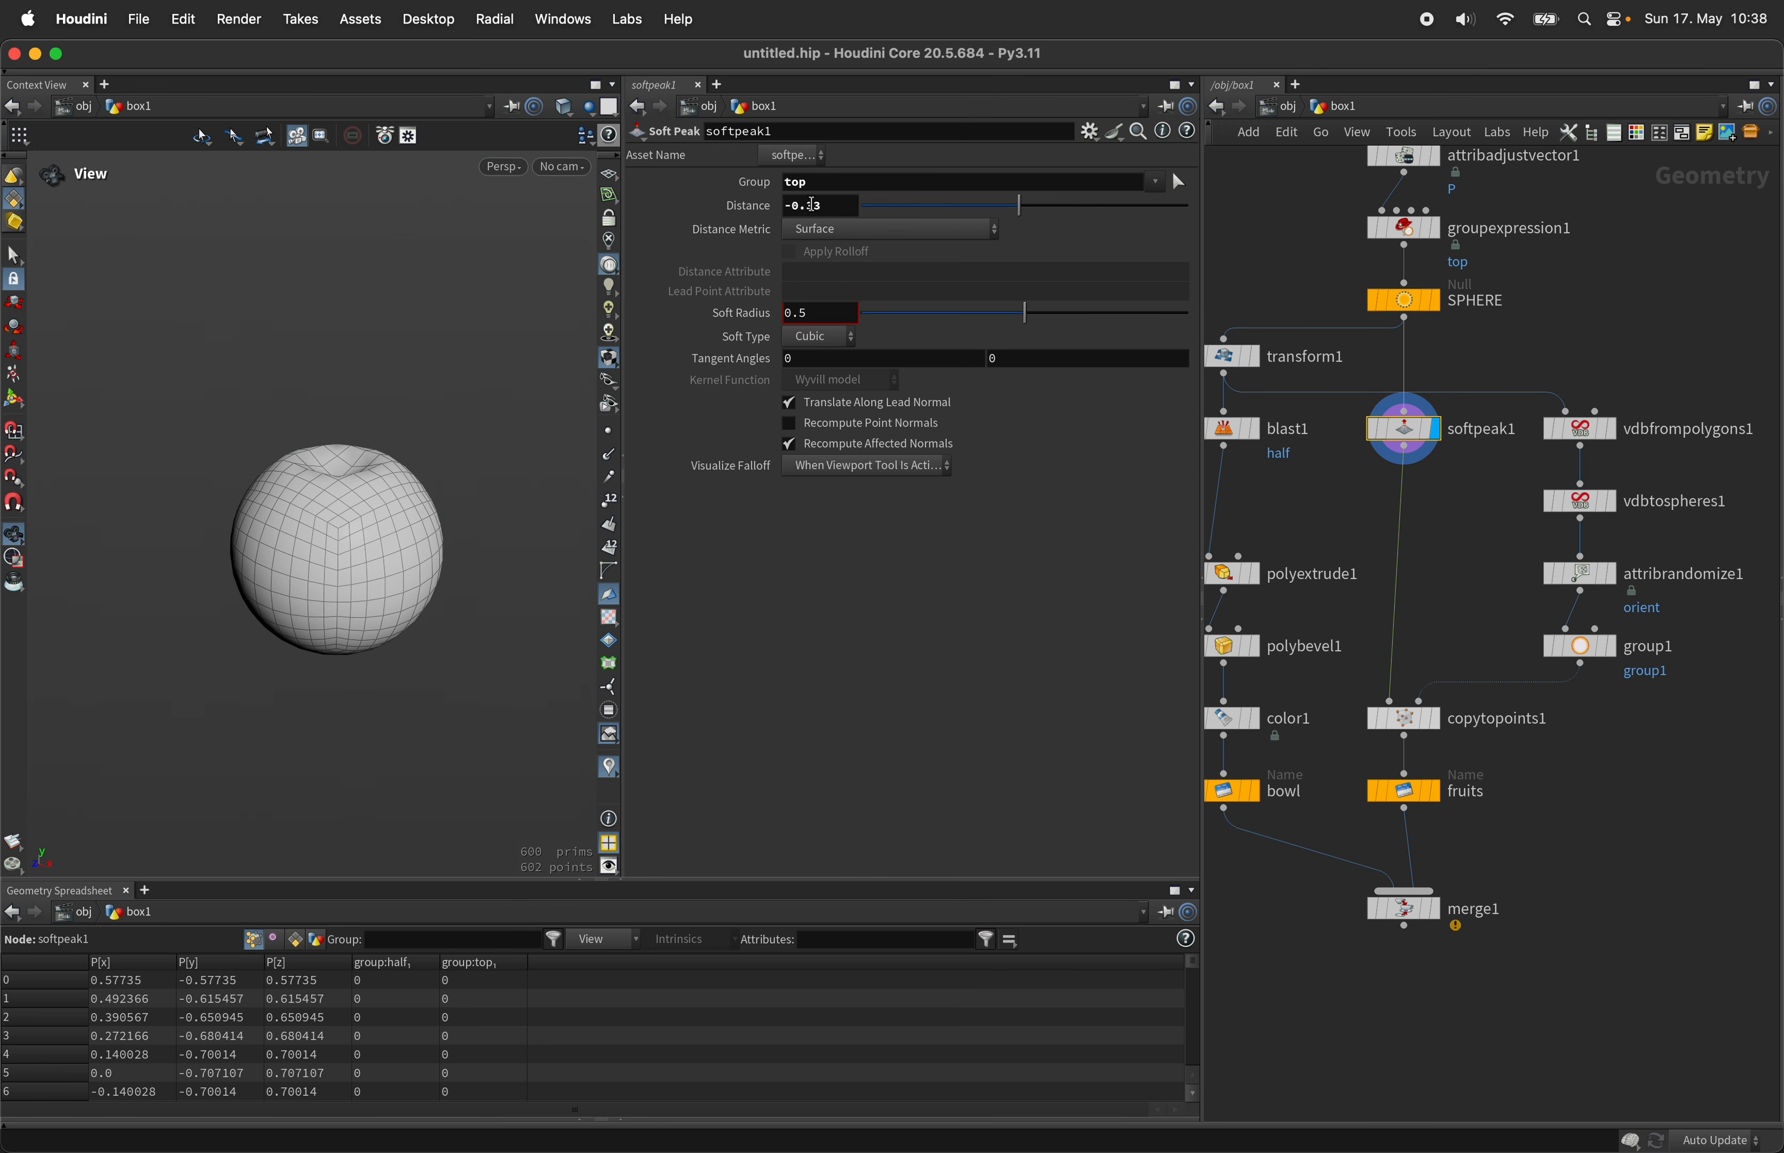
pyautogui.moveTo(371, 478); pyautogui.dragTo(372, 435)
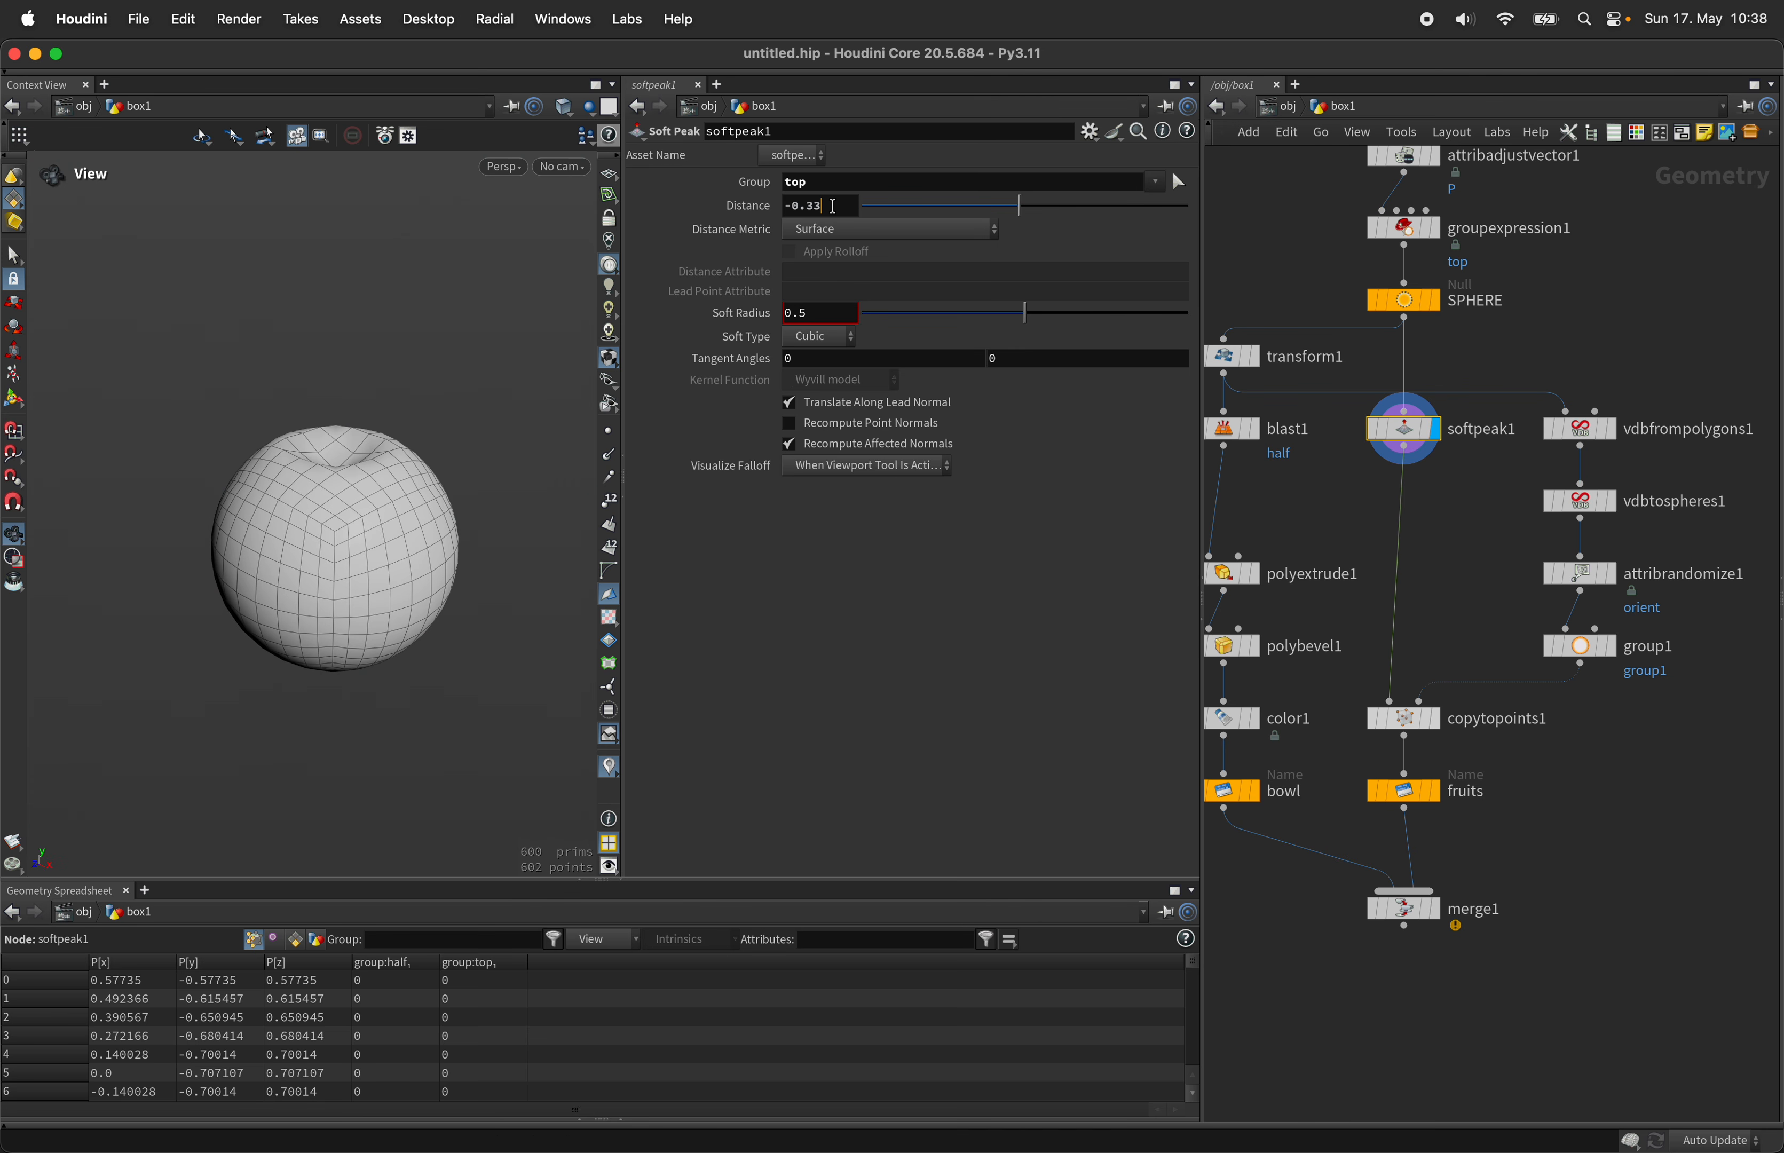
pyautogui.press('BackSpace')
pyautogui.press('Return')
pyautogui.moveTo(1025, 313)
pyautogui.mouseDown()
pyautogui.moveTo(990, 319)
pyautogui.moveTo(1007, 319)
pyautogui.mouseUp()
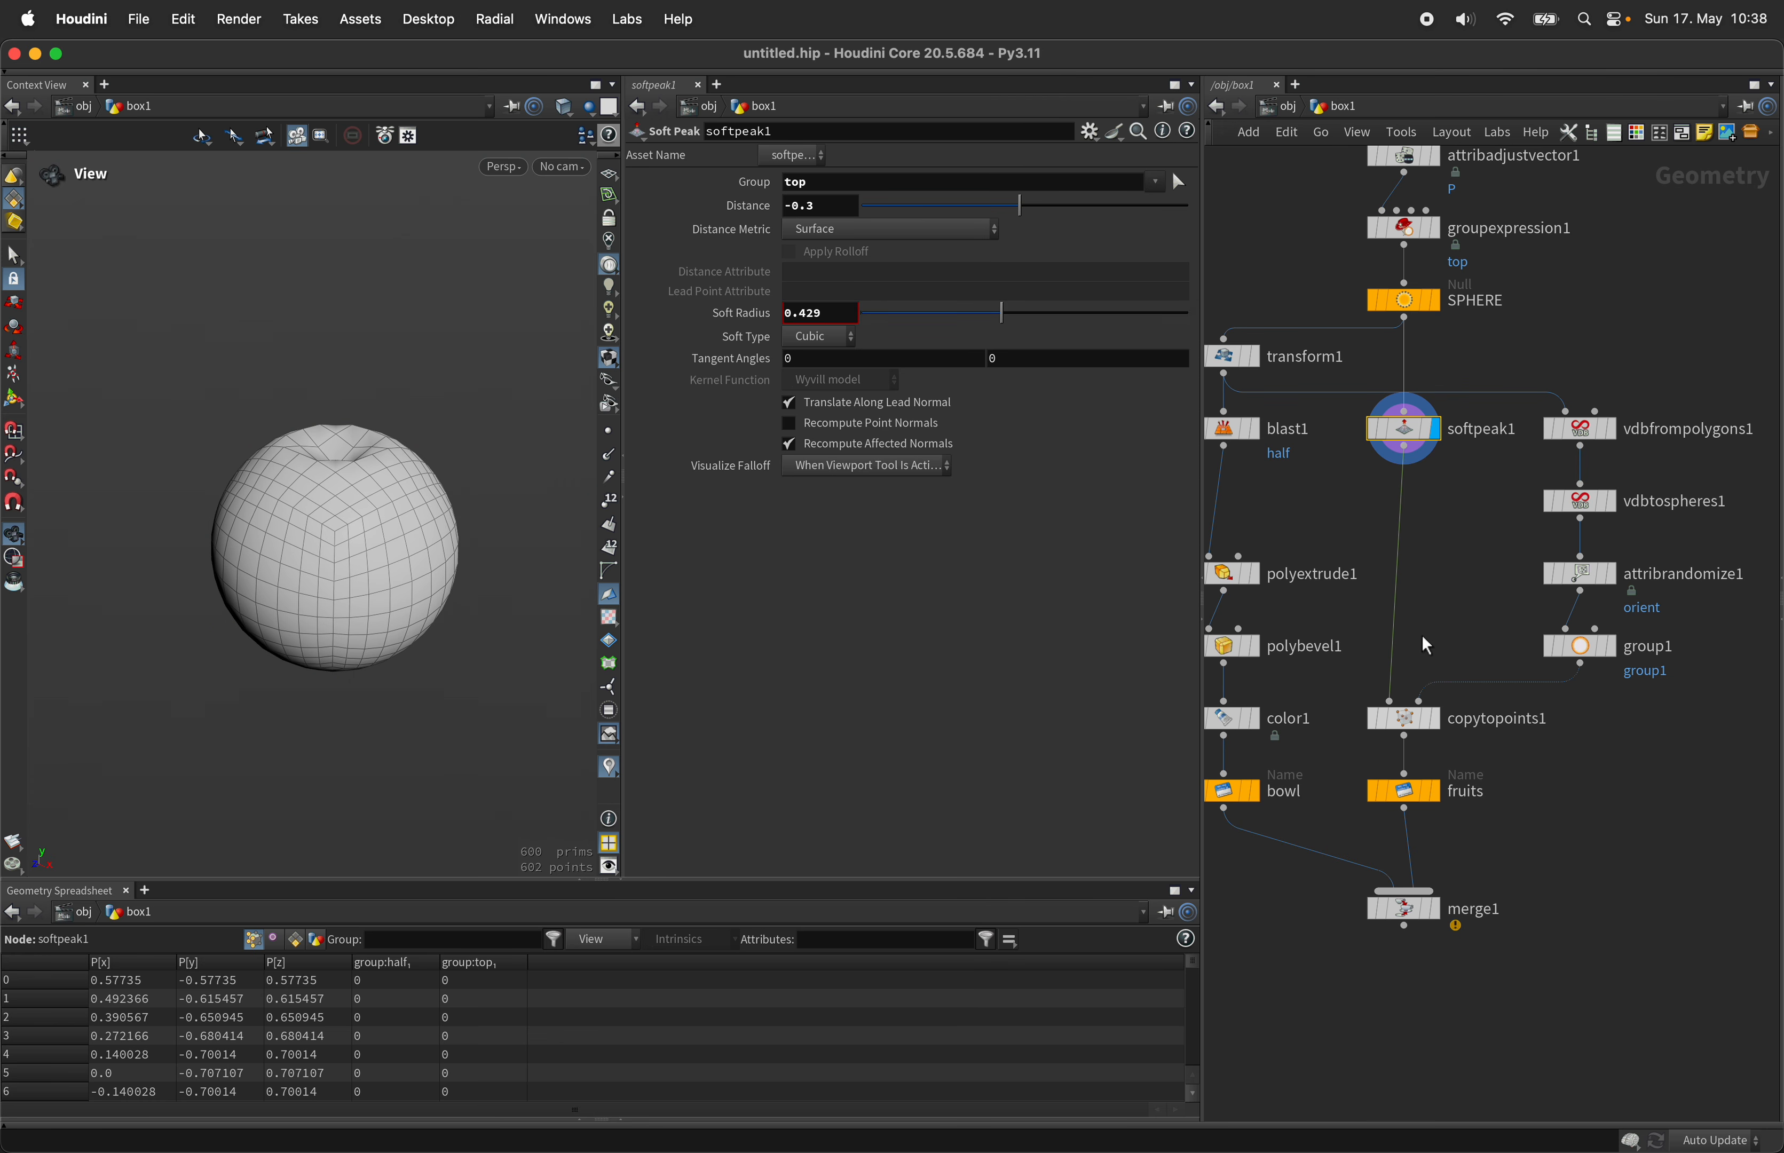
# Step: Insert an Attribute Adjust Color node between softpeak1 and copytopoints1 and display it
pyautogui.press('Tab')
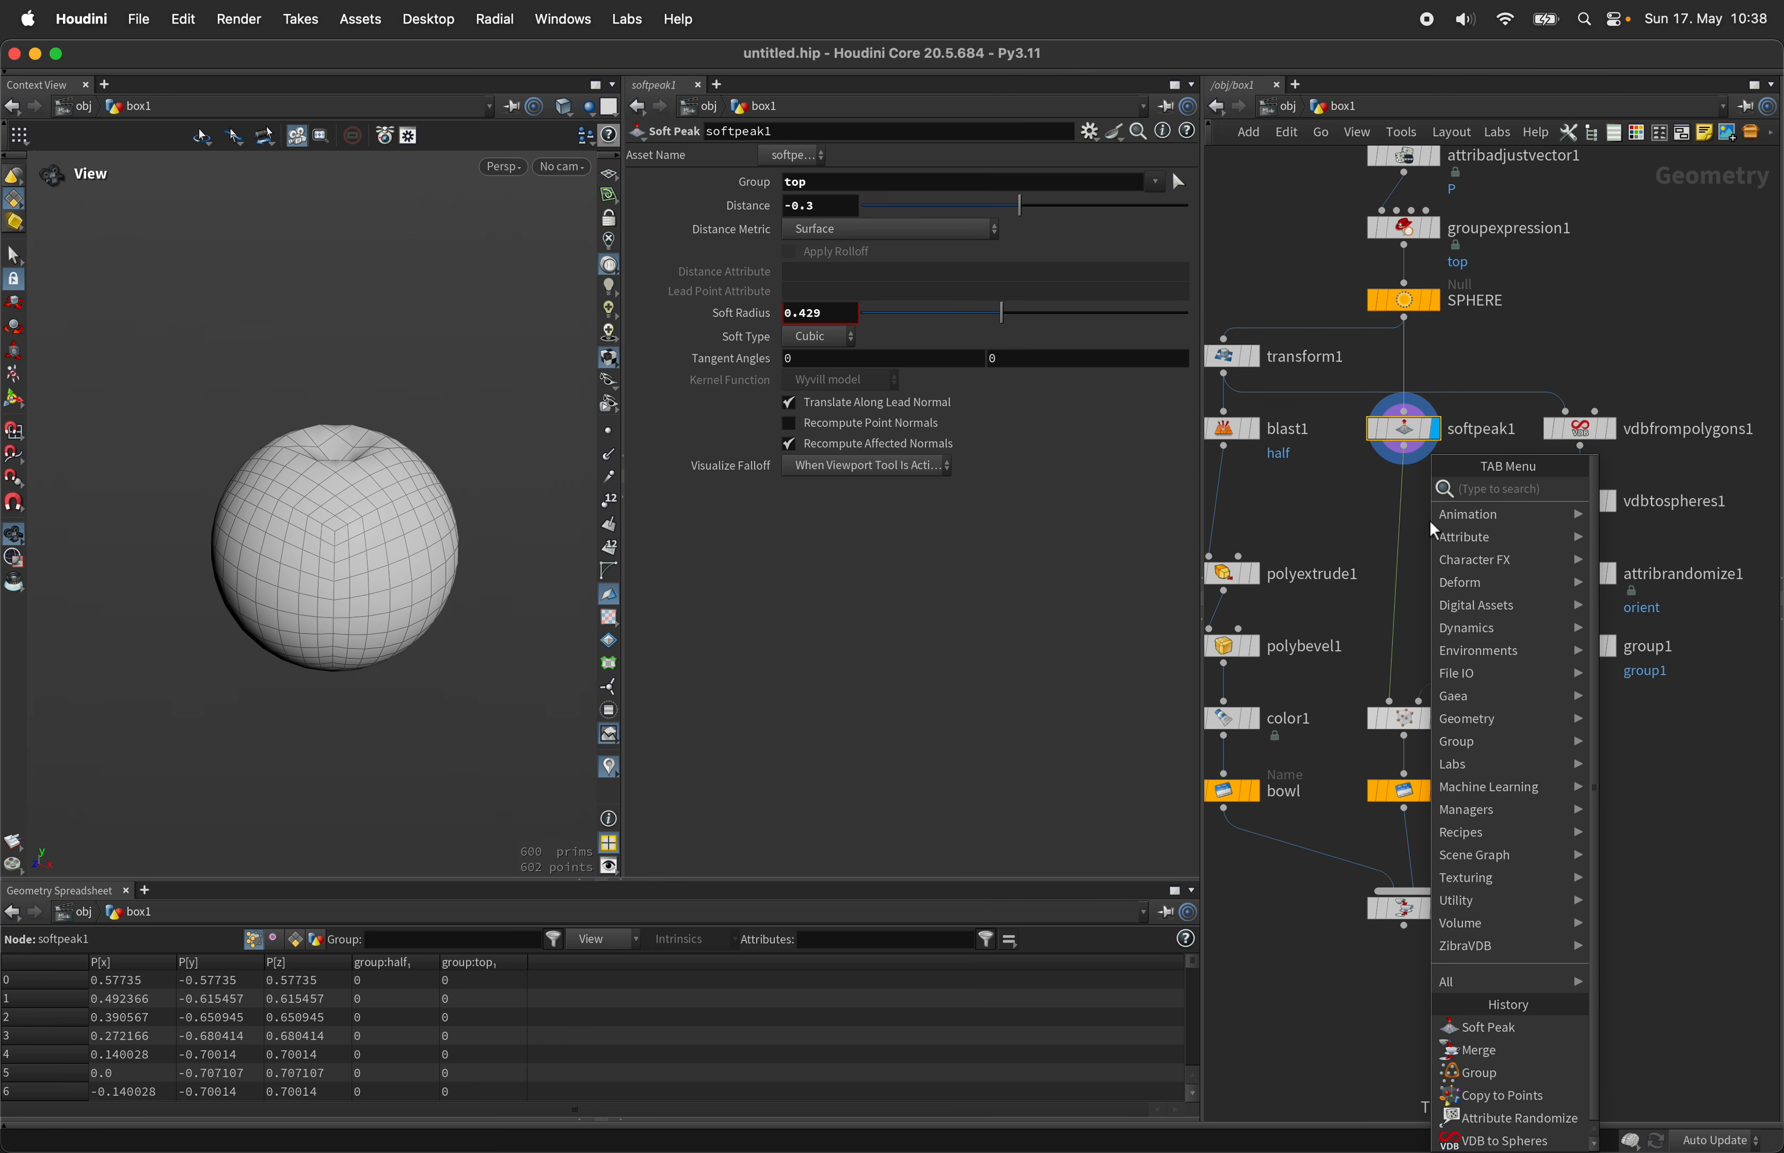
pyautogui.write('a')
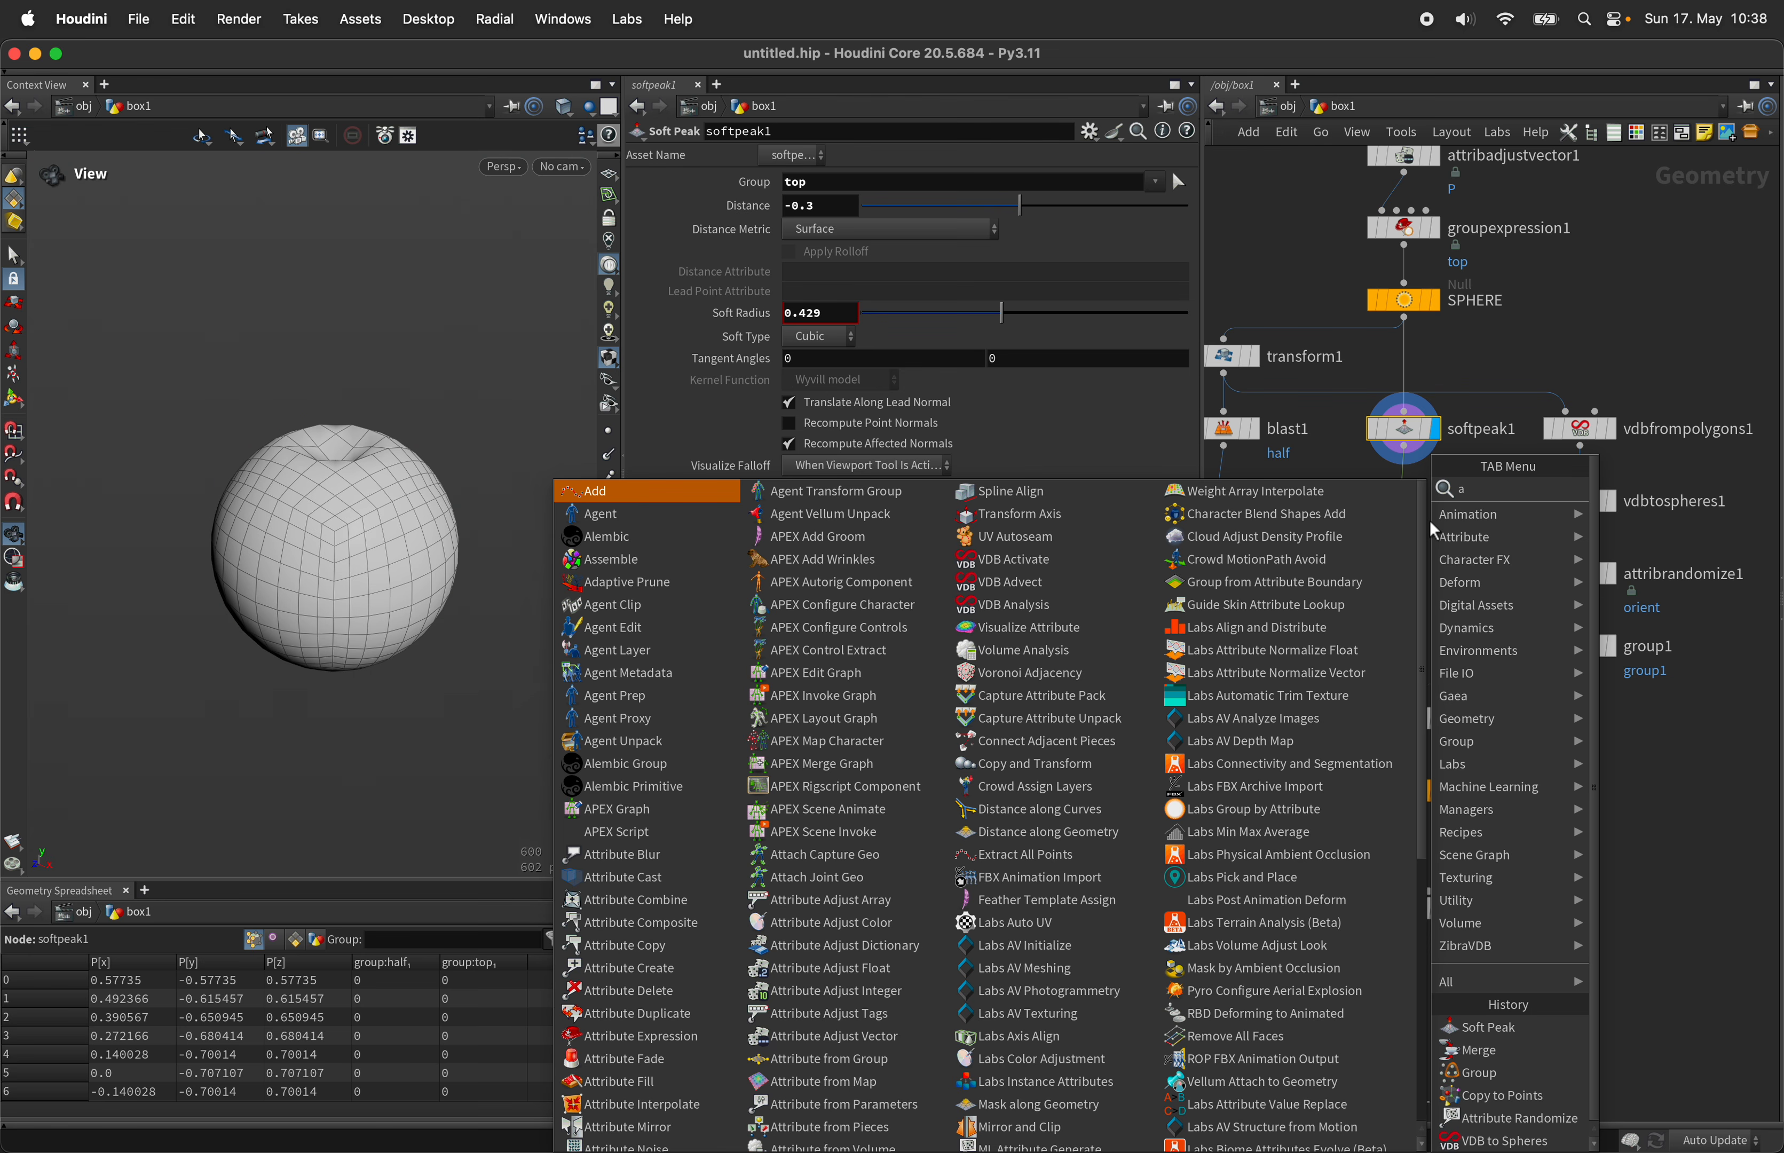
pyautogui.write('djustco')
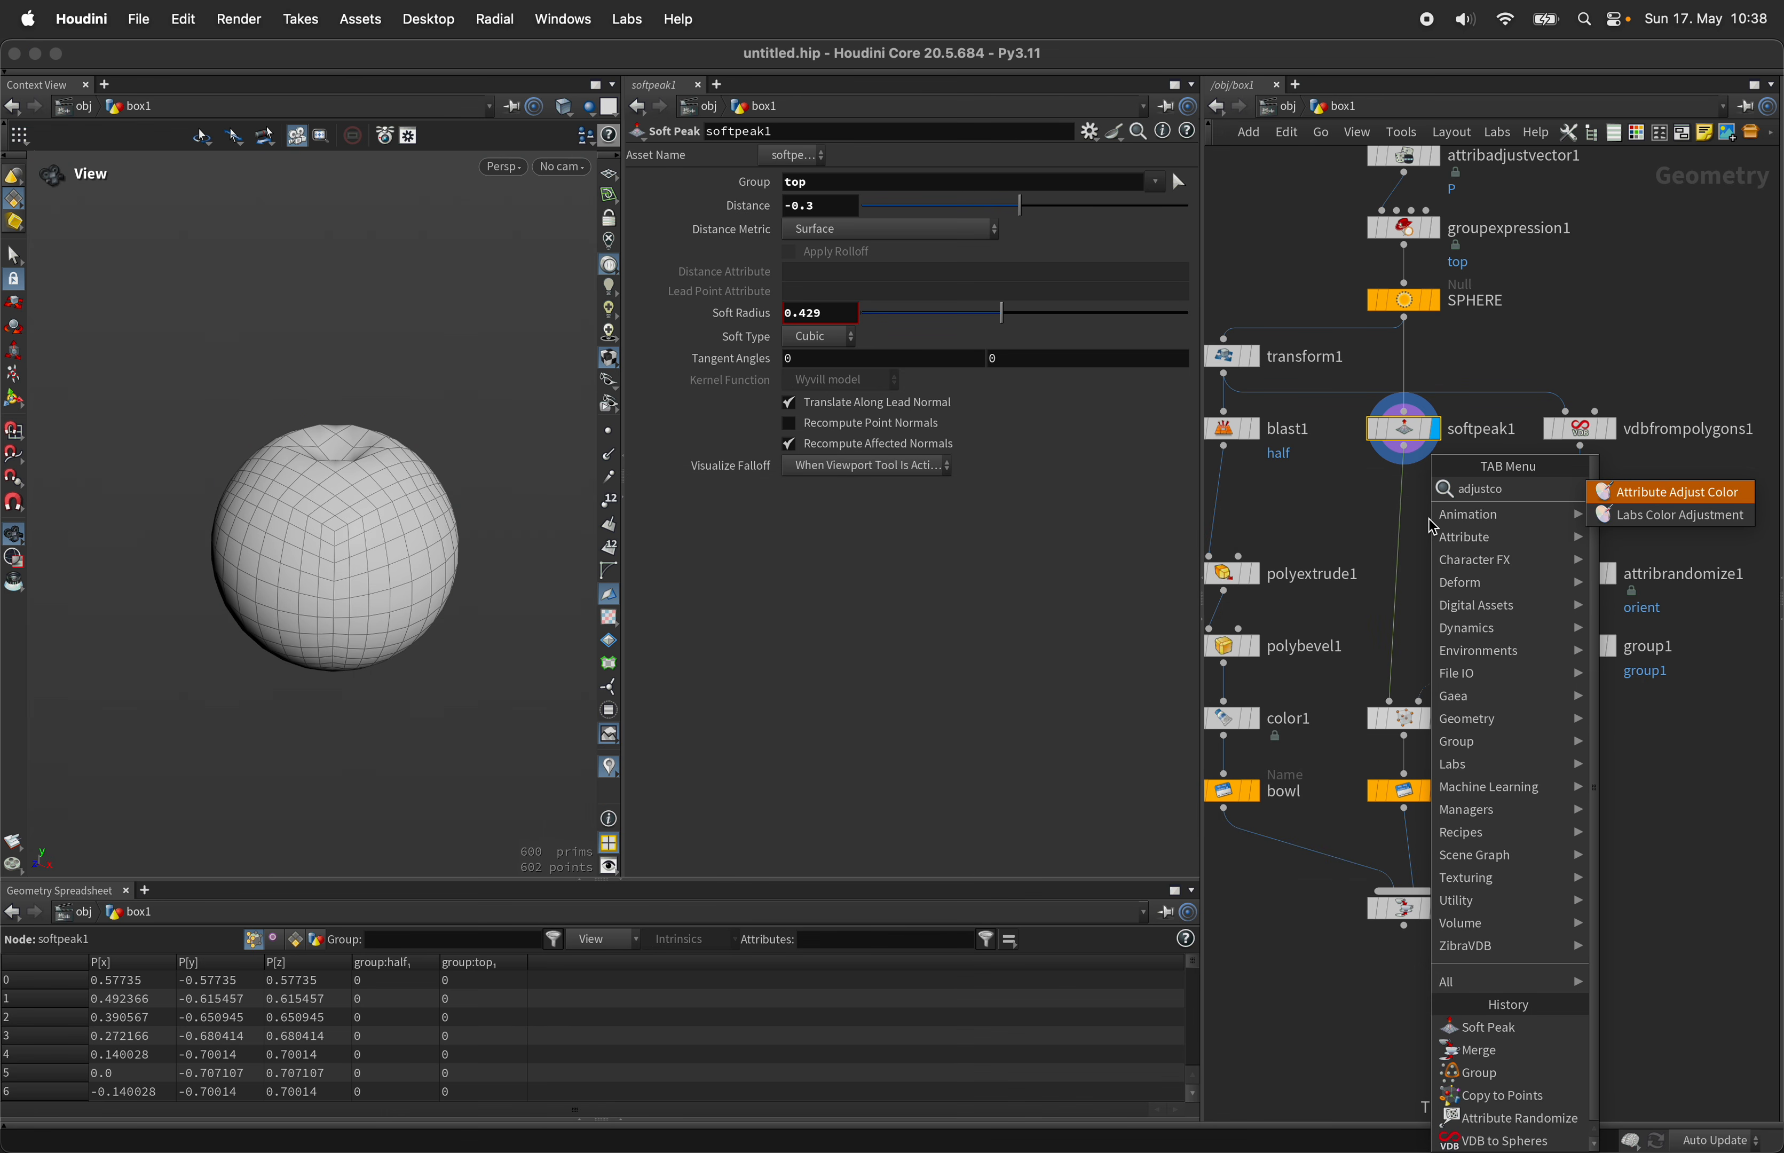
pyautogui.press('Return')
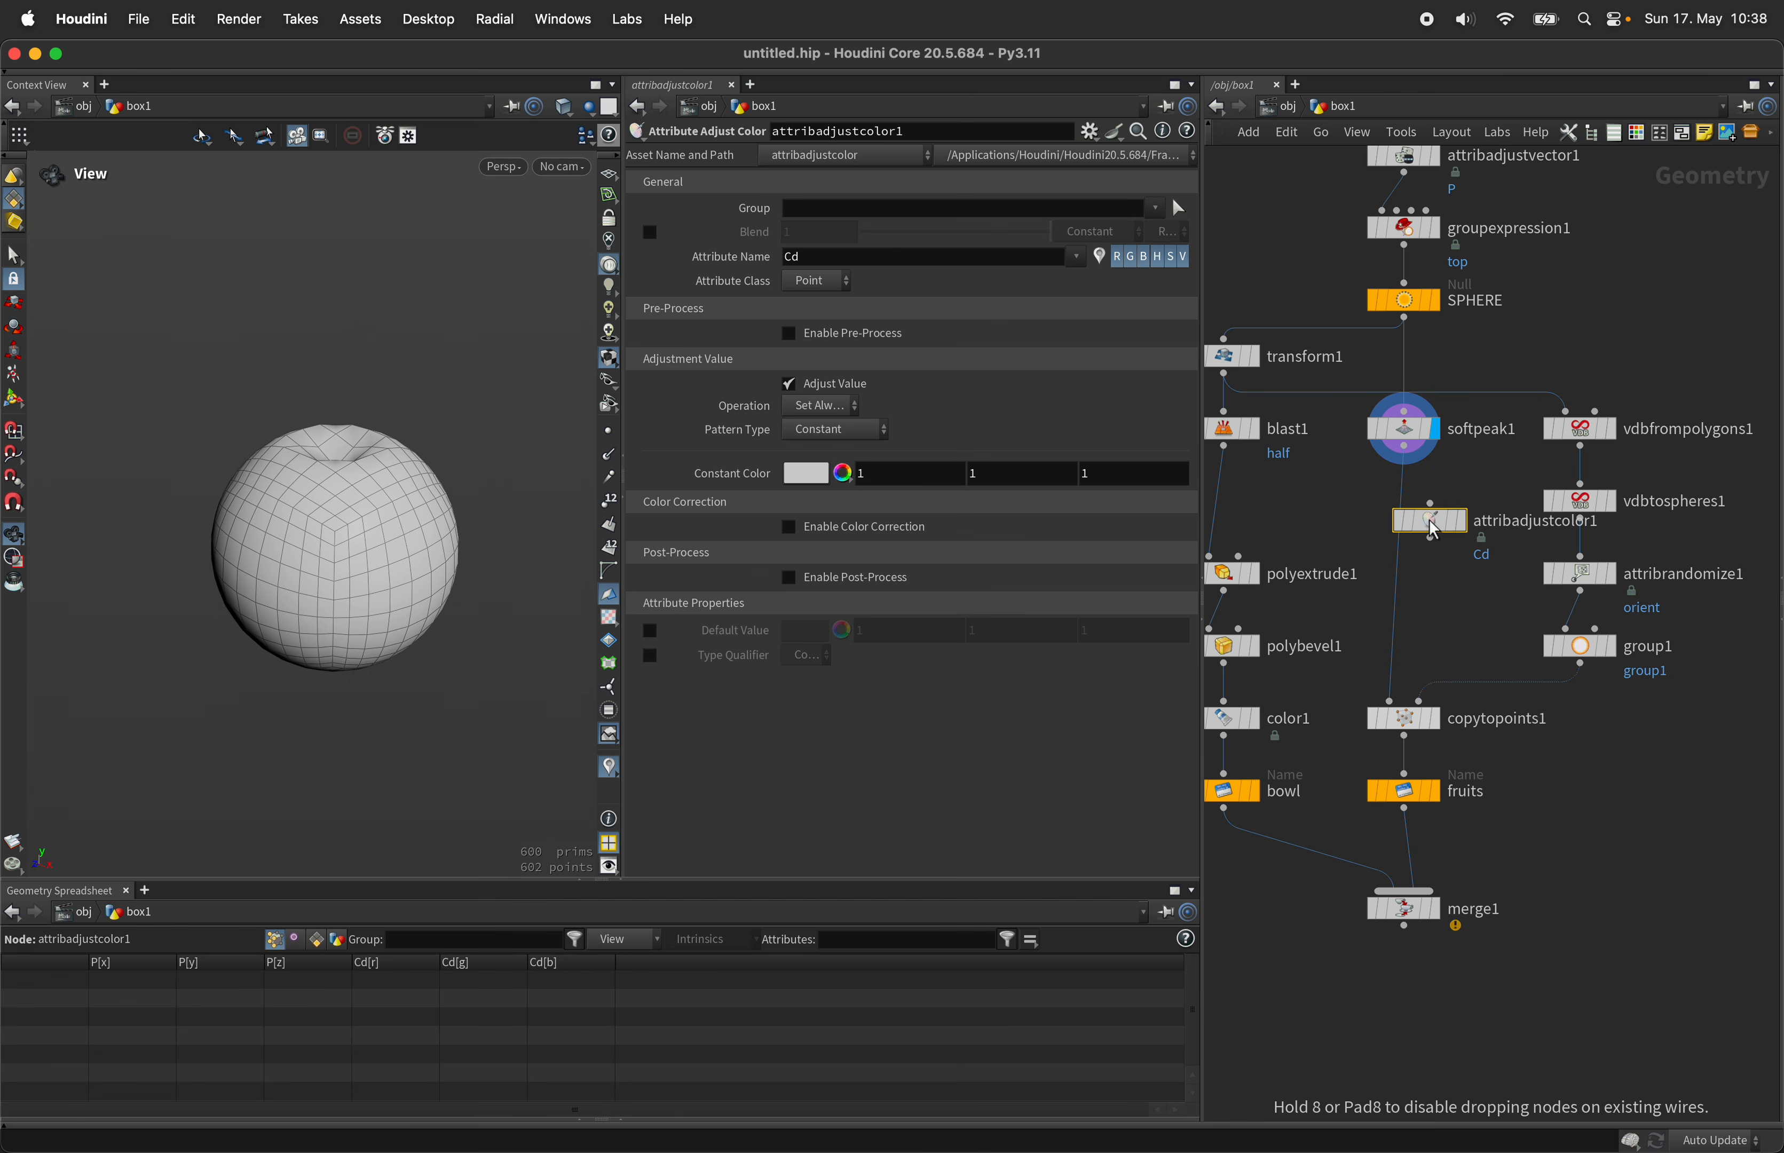
pyautogui.click(1424, 507)
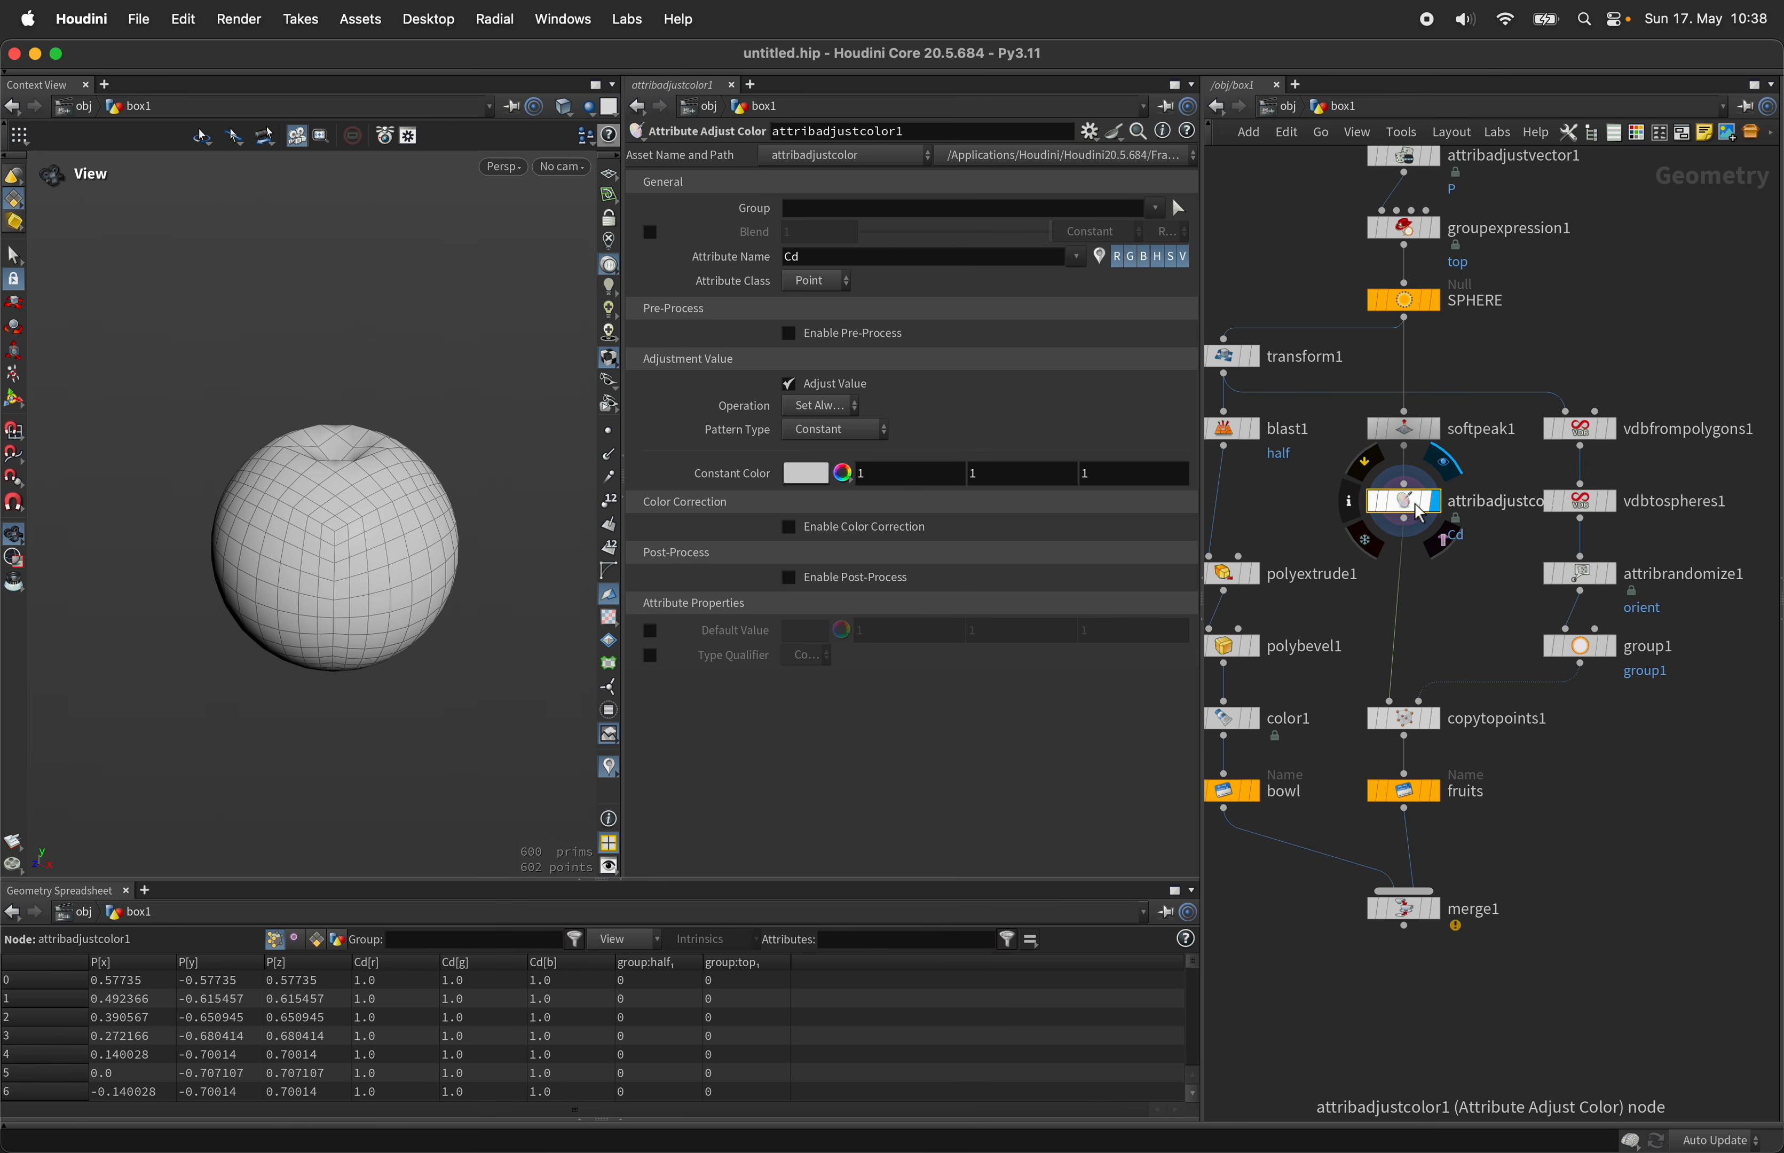
# Step: Set the colour adjustment's pattern type to Bounding Box with the direction along Y
pyautogui.click(837, 431)
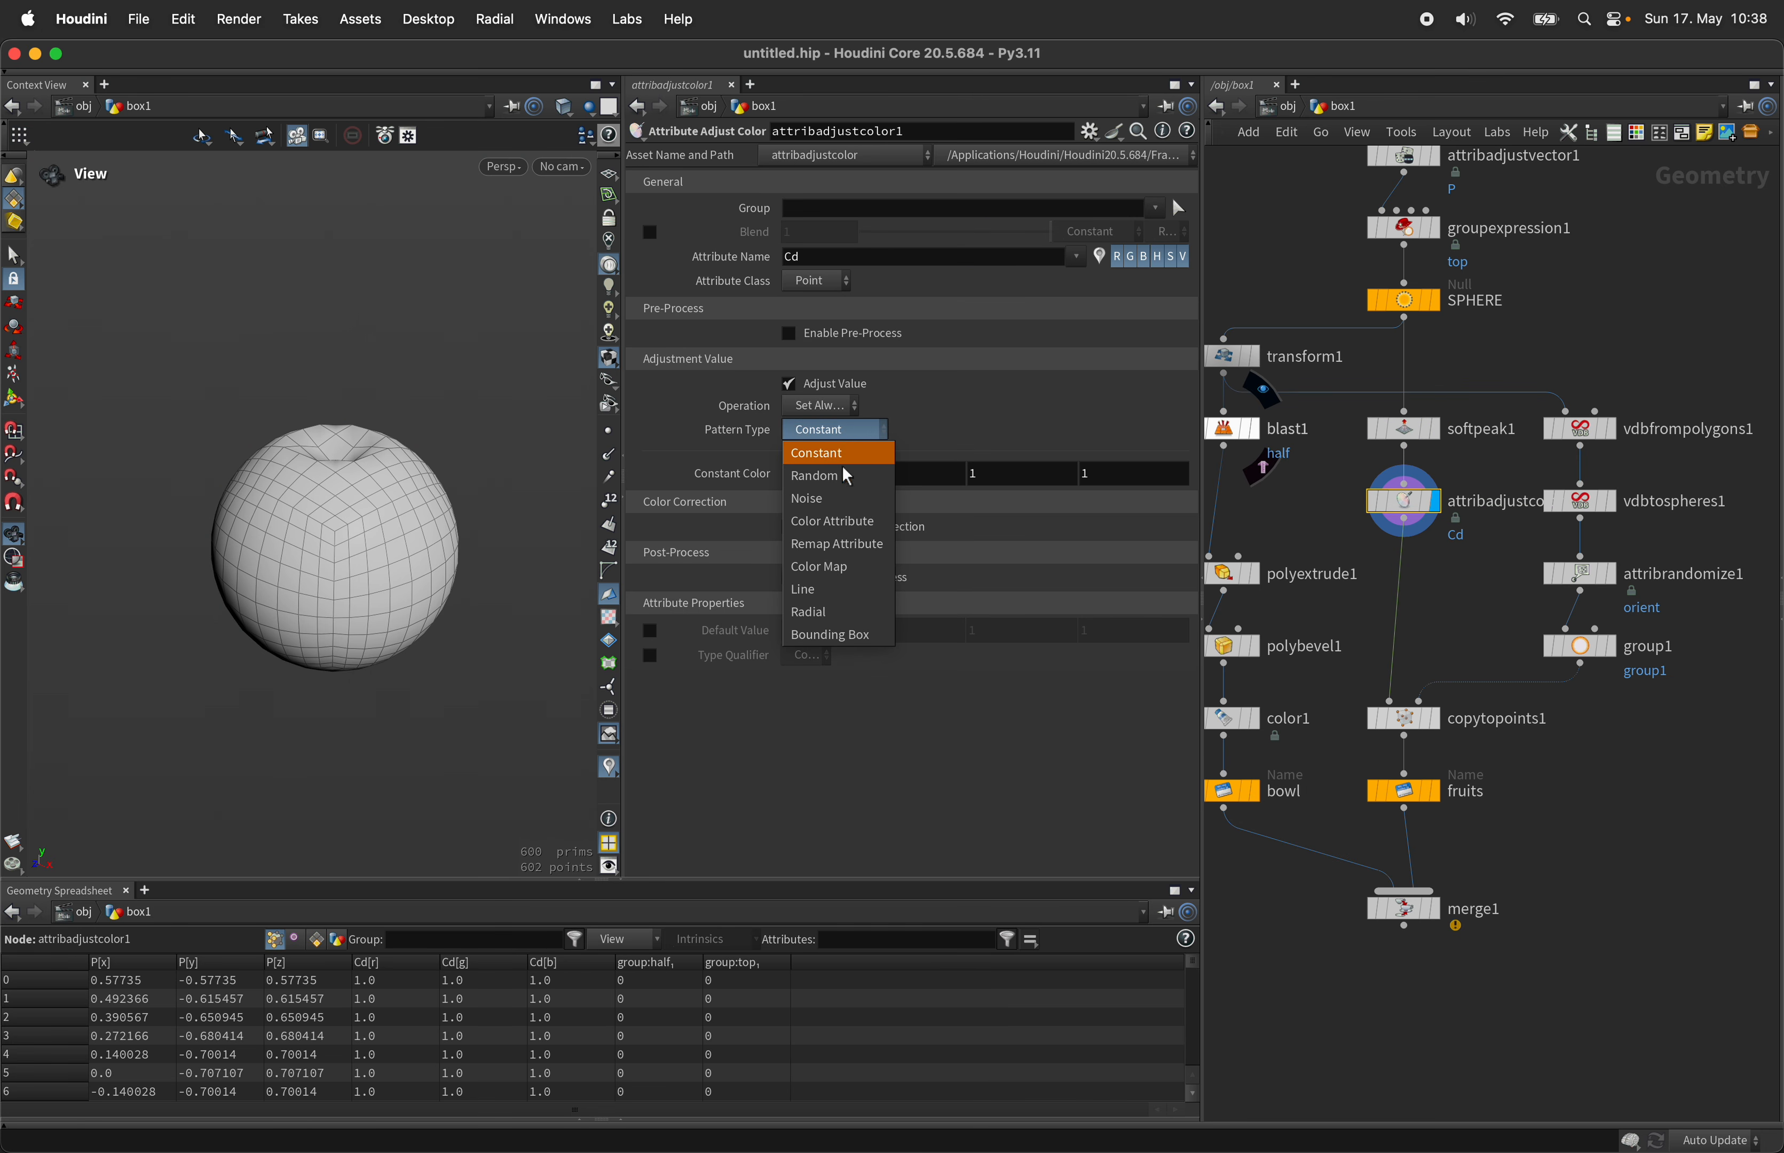
pyautogui.click(833, 635)
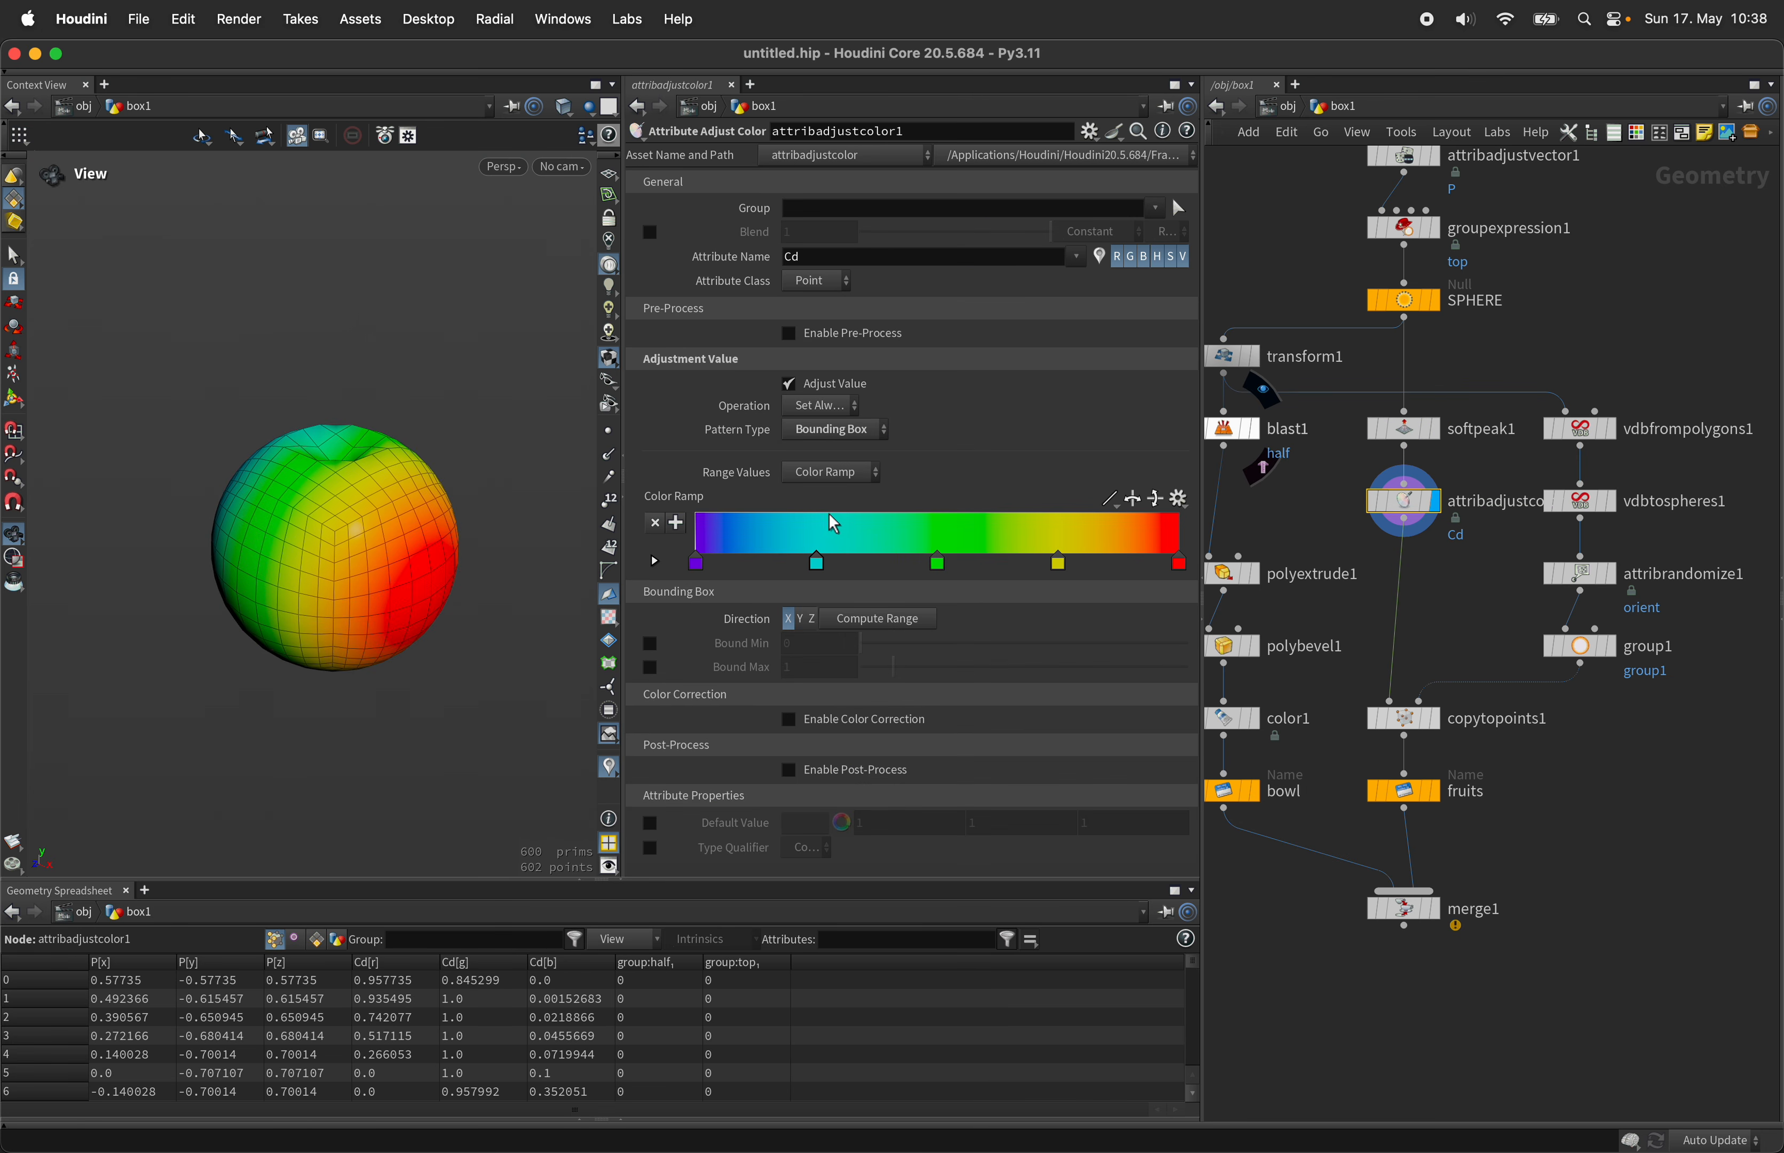
pyautogui.click(800, 623)
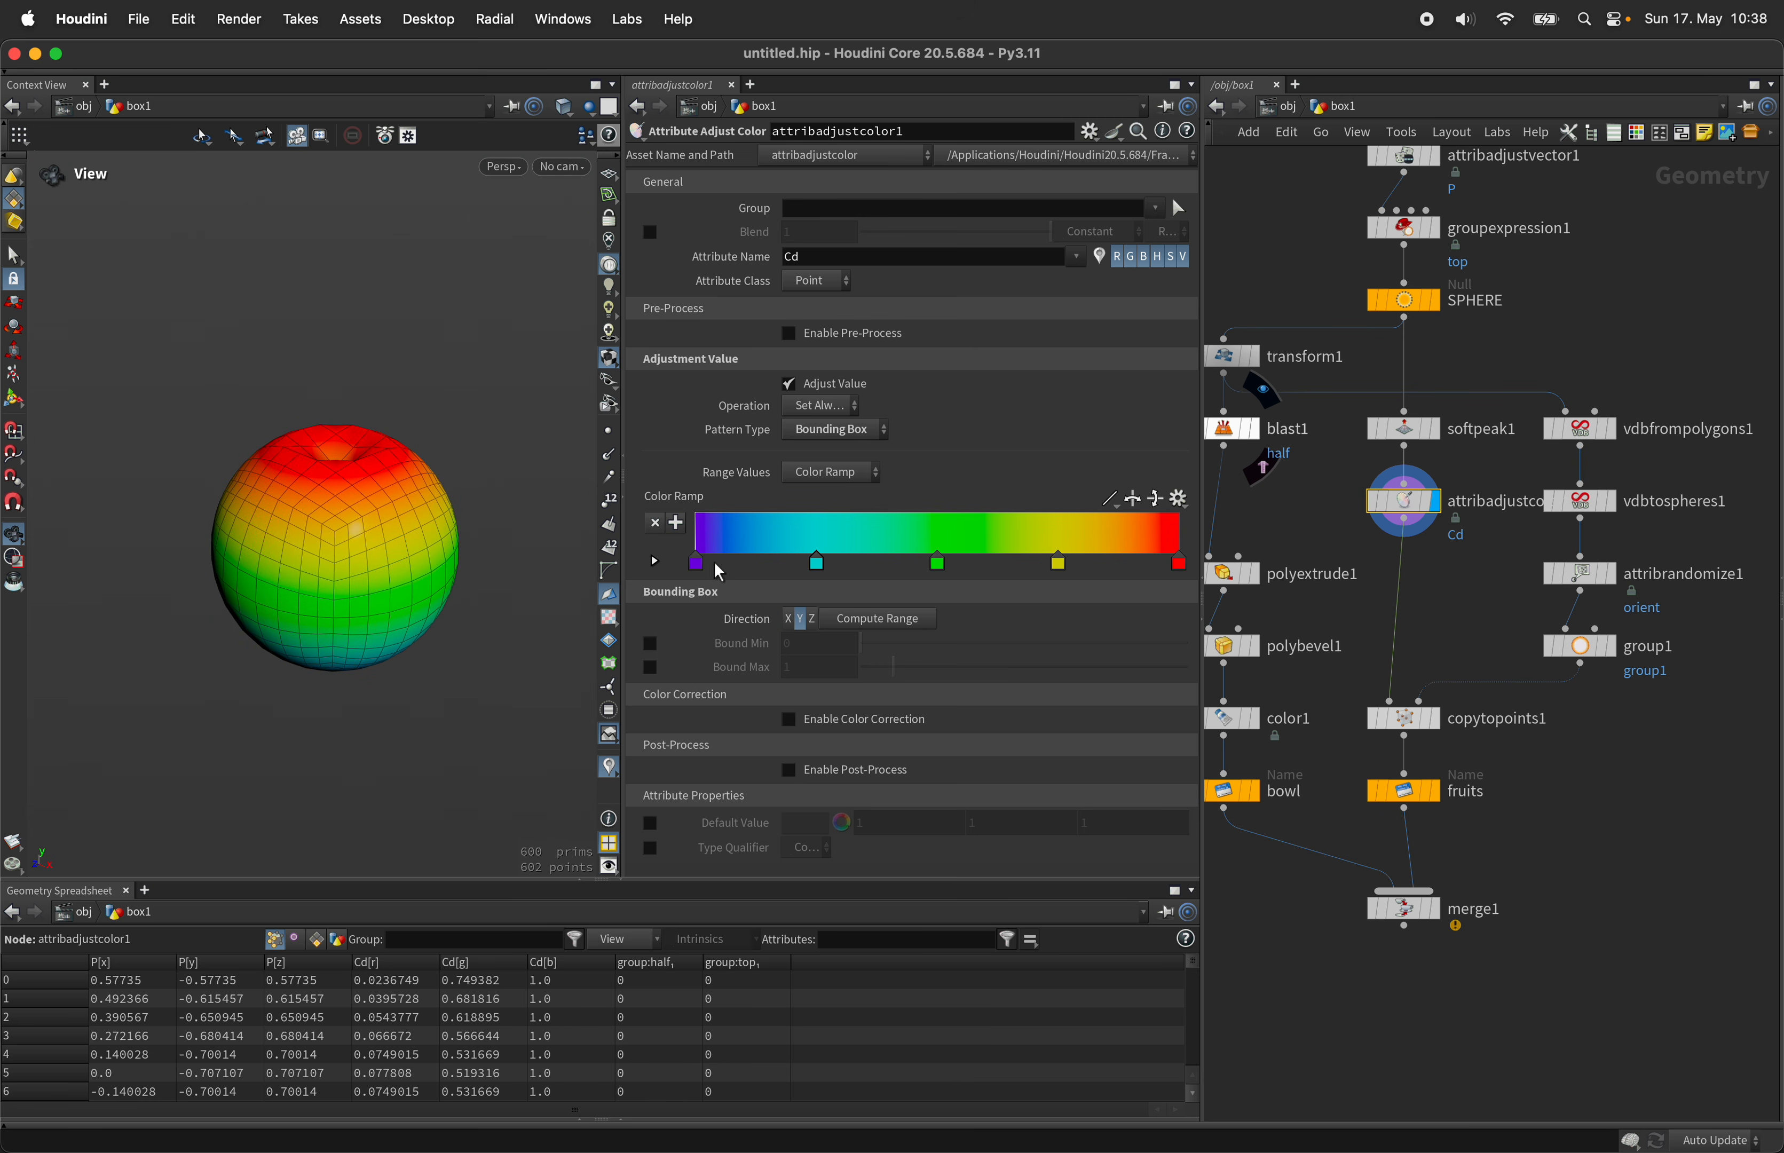
# Step: Reduce the colour ramp to two points, green at its start and yellow at its end, removing purple, cyan and red
pyautogui.click(697, 565)
pyautogui.press('Delete')
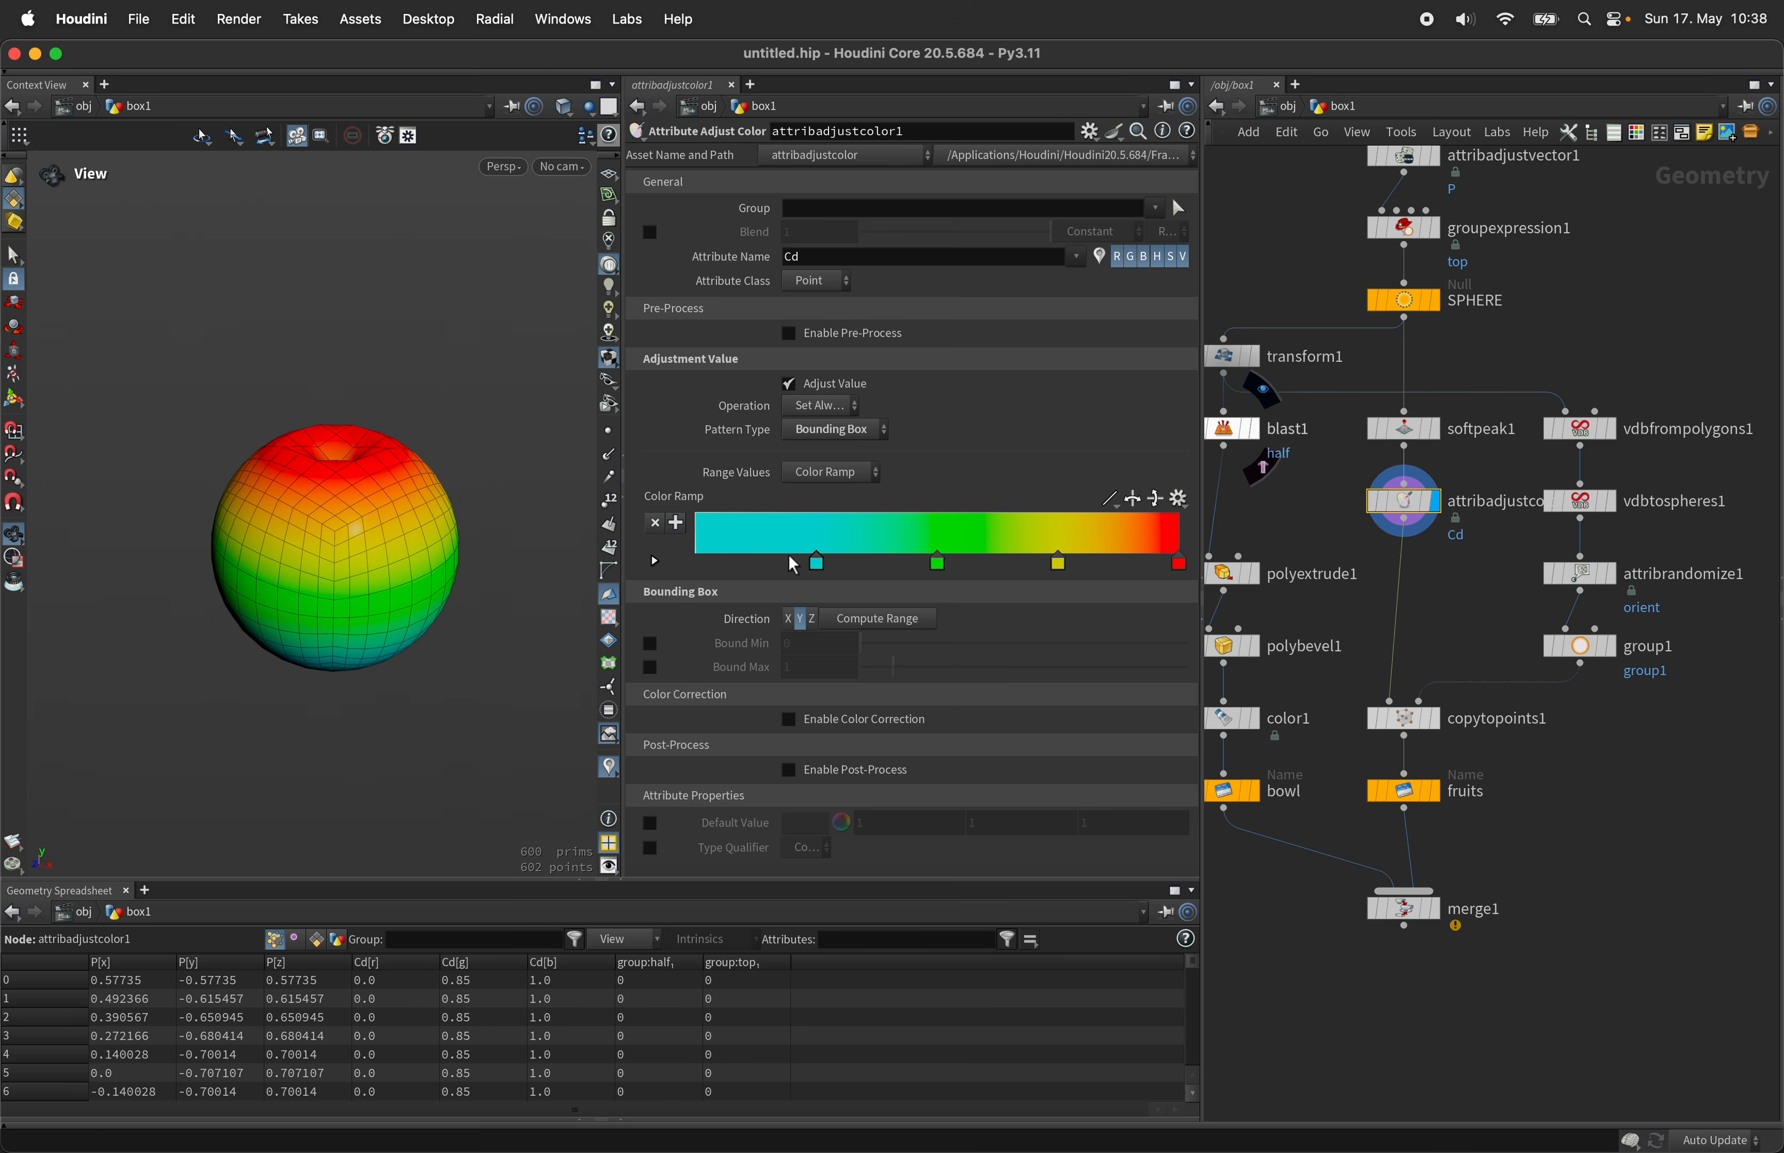
pyautogui.press('Delete')
pyautogui.press('Delete')
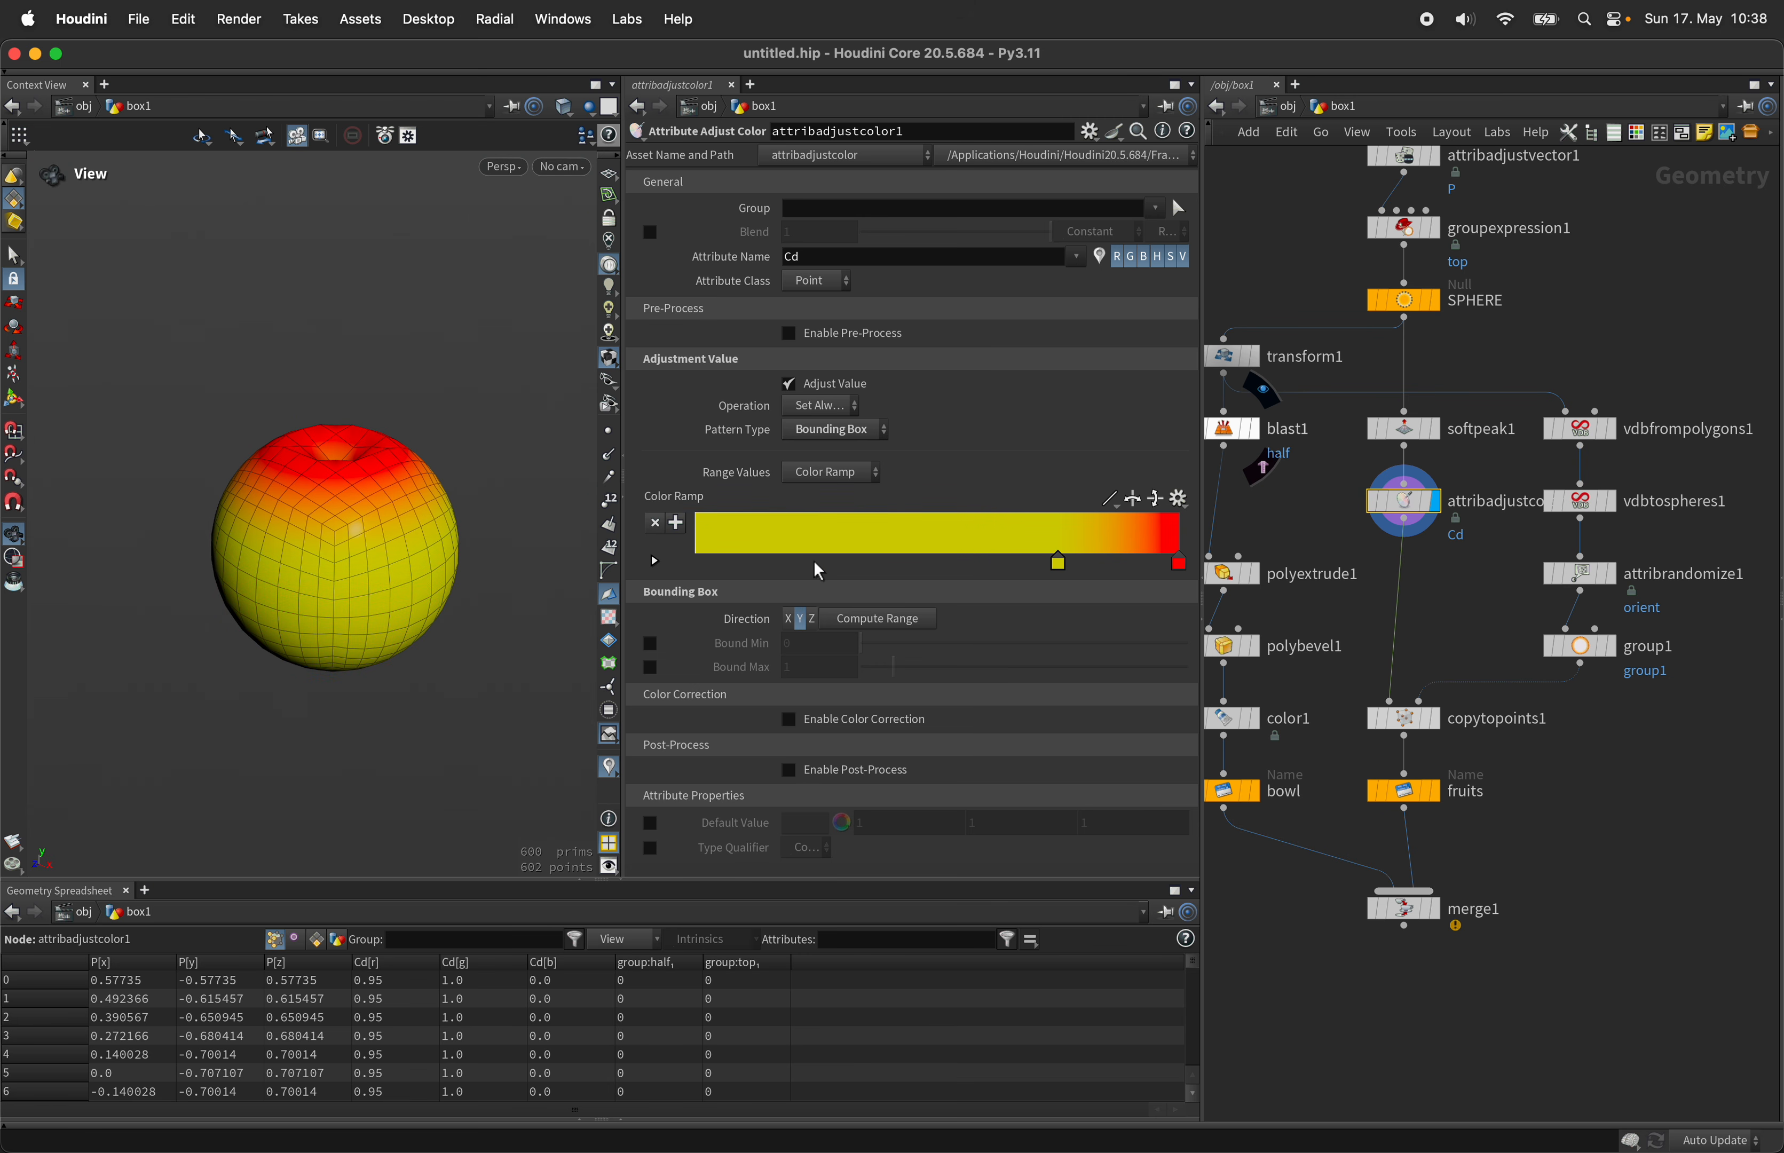
pyautogui.press('super+z')
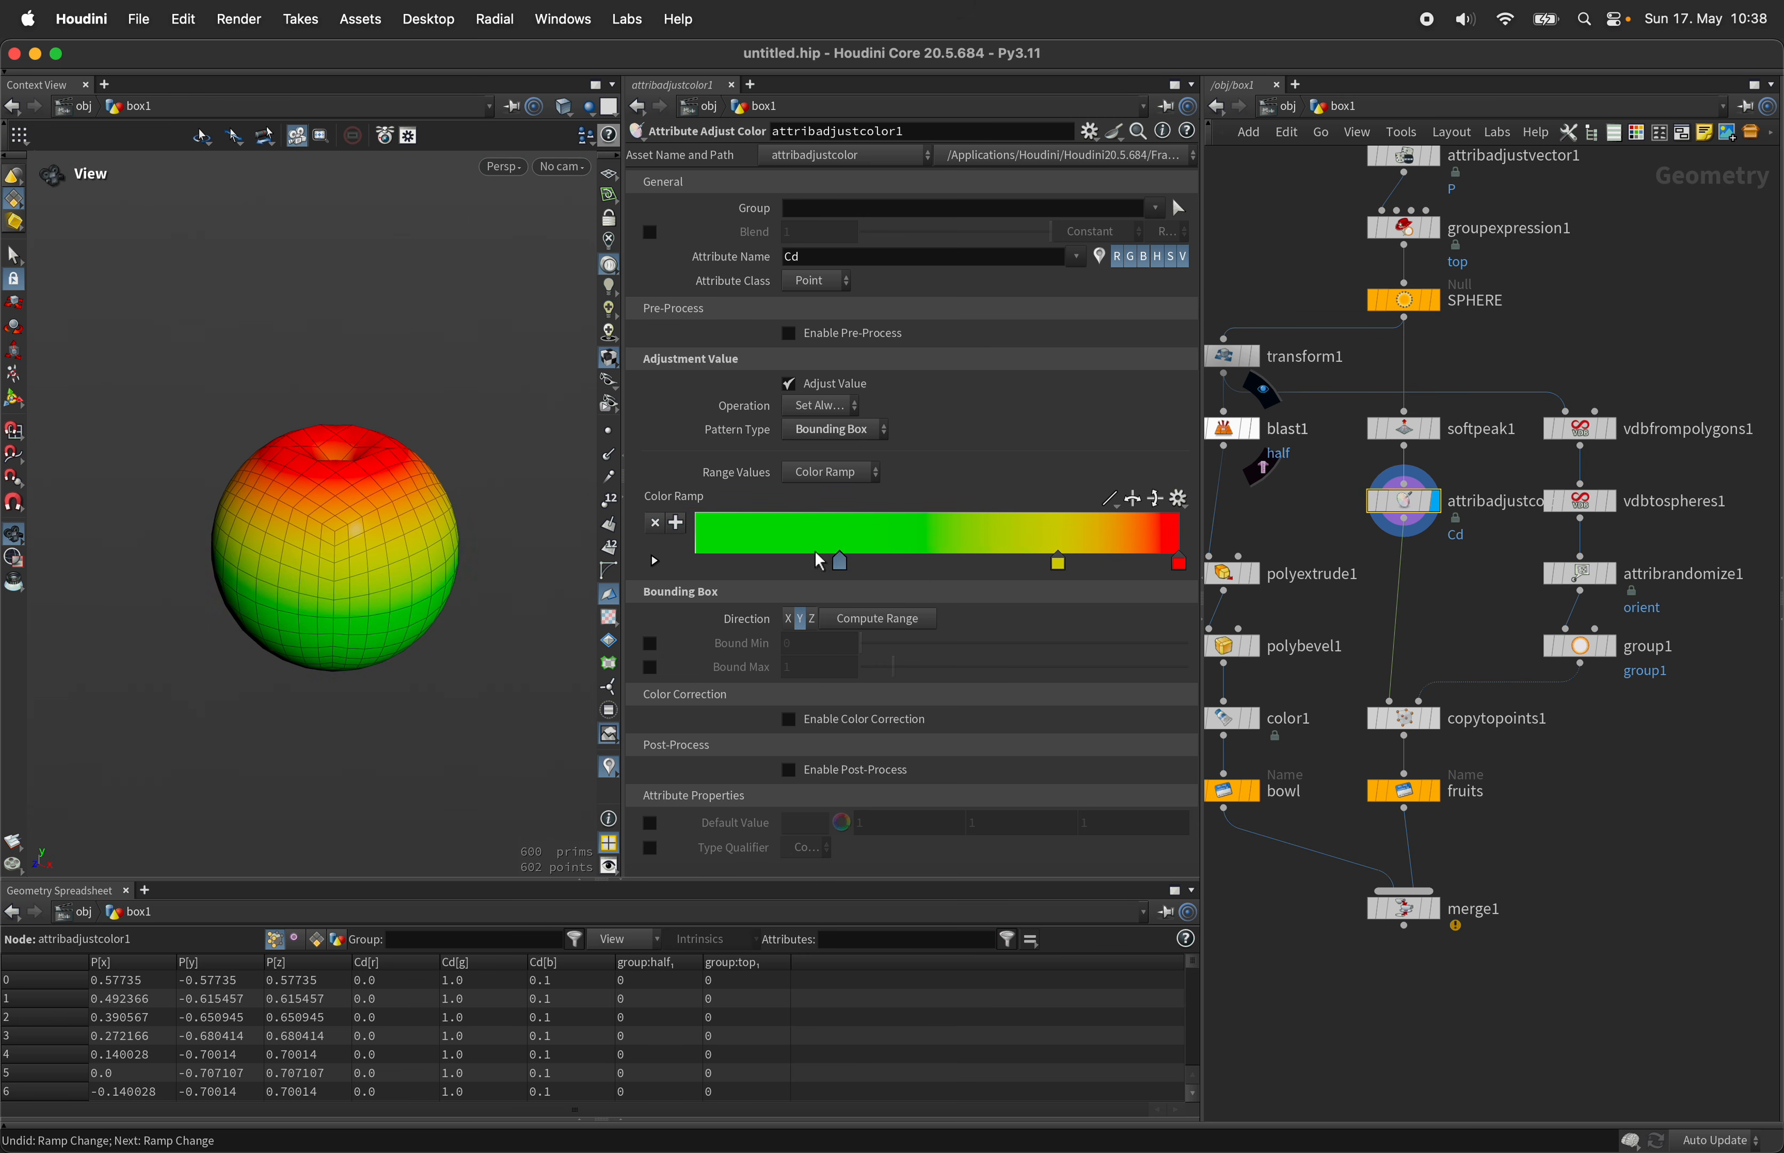
pyautogui.moveTo(840, 563); pyautogui.dragTo(696, 562)
pyautogui.click(1178, 562)
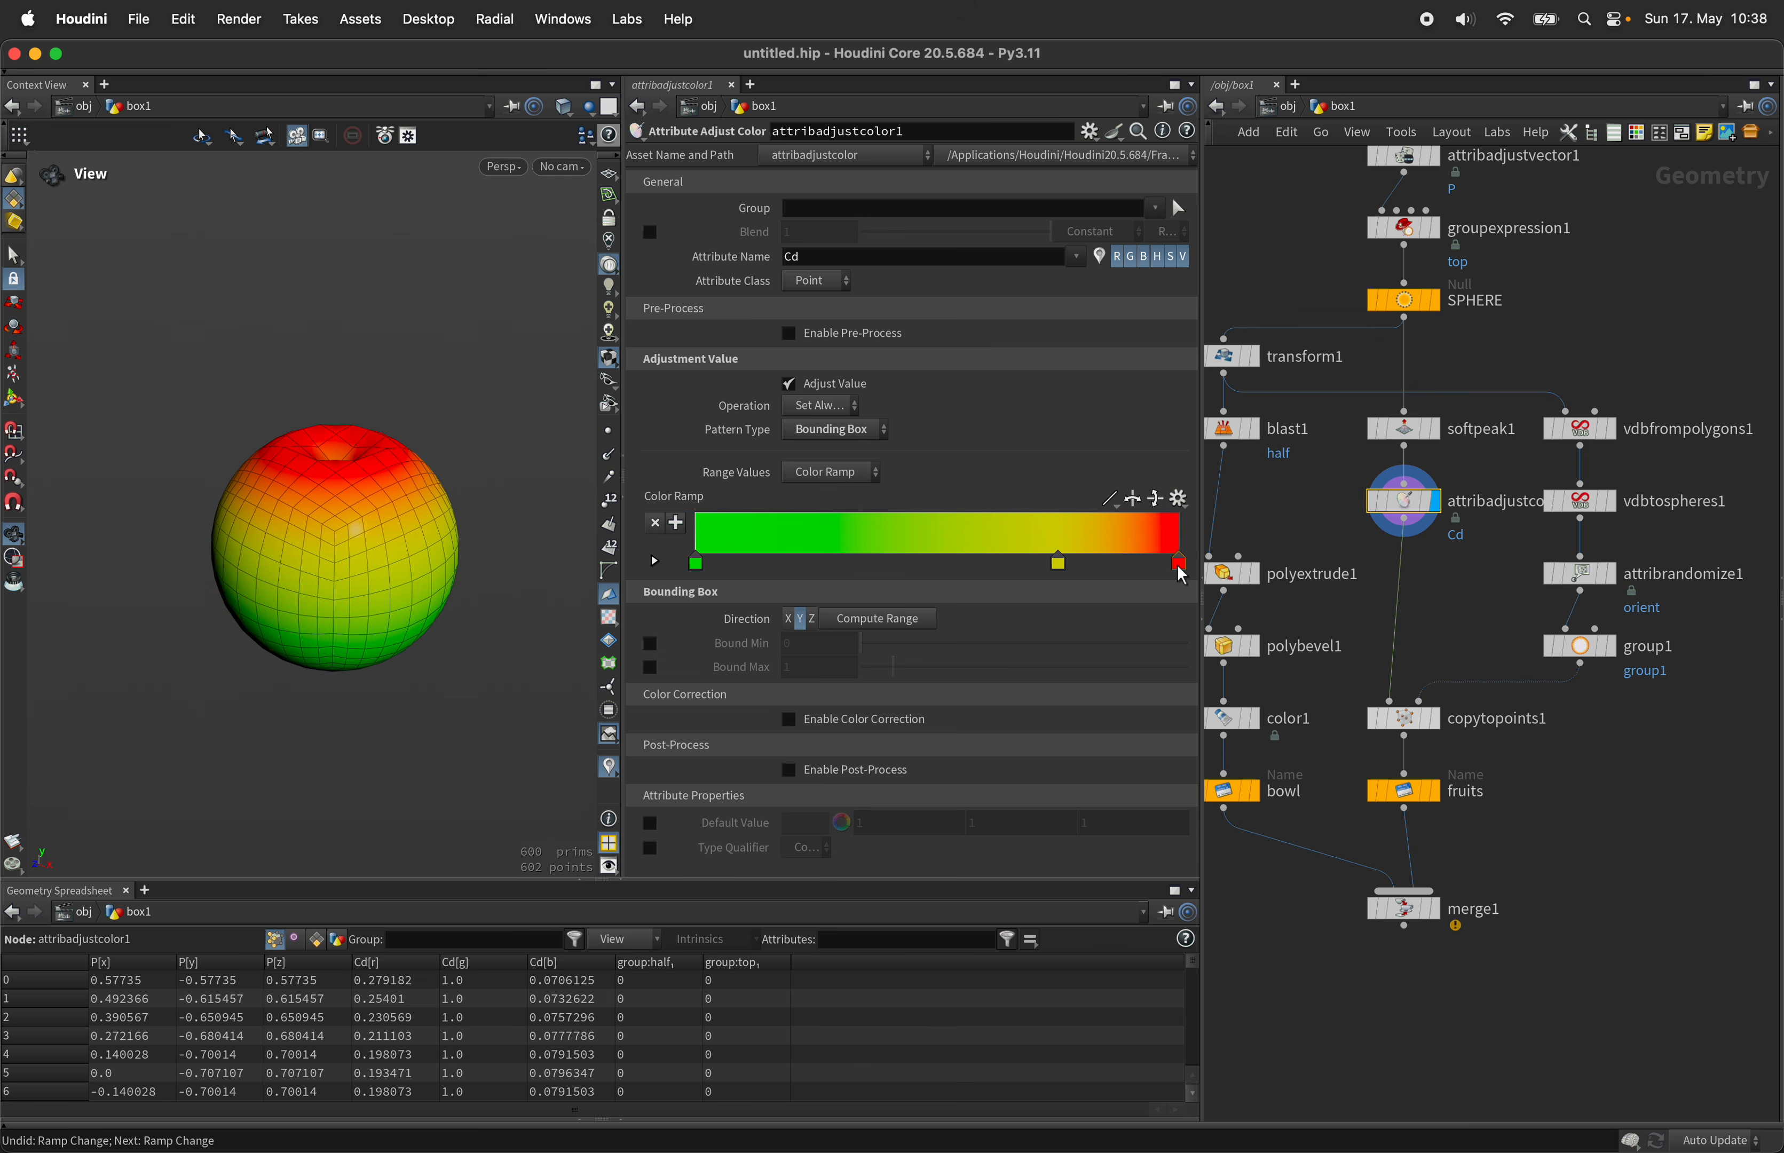
pyautogui.press('Delete')
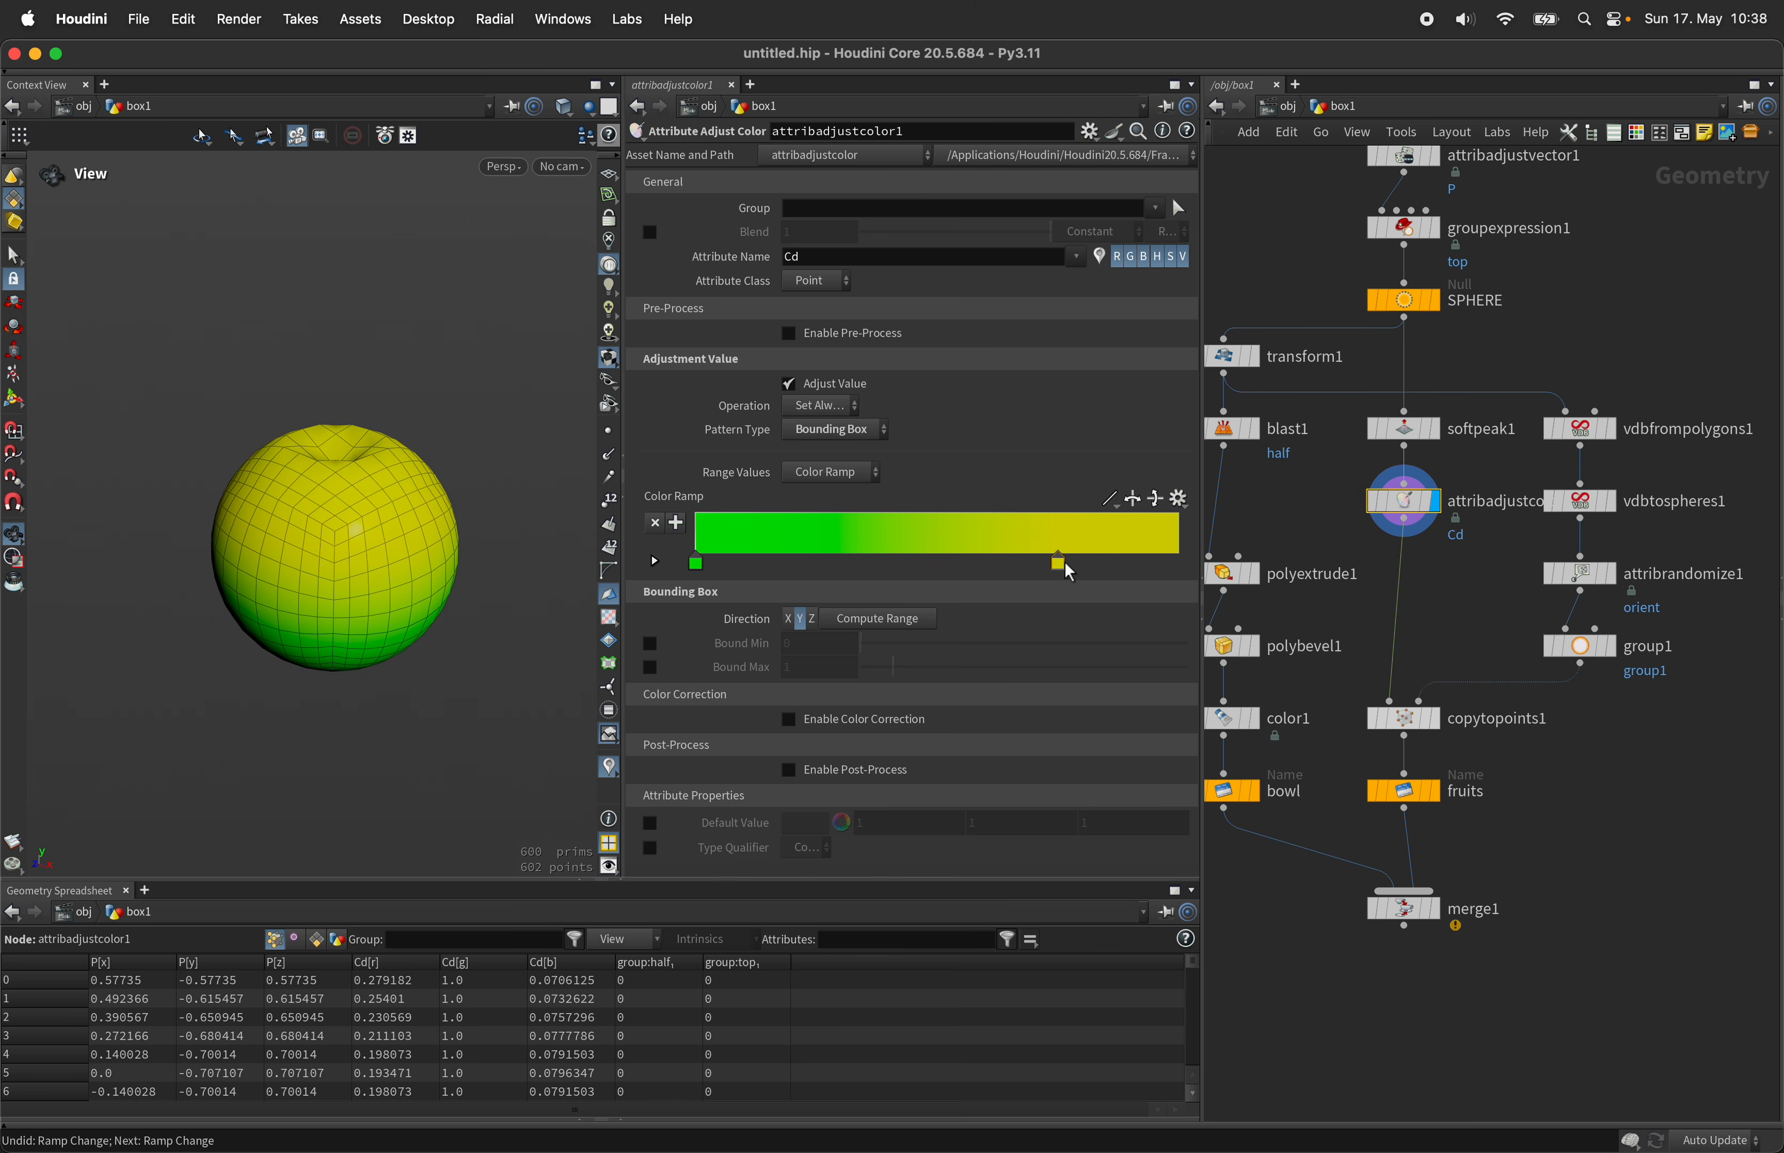
pyautogui.moveTo(1062, 563); pyautogui.dragTo(1181, 563)
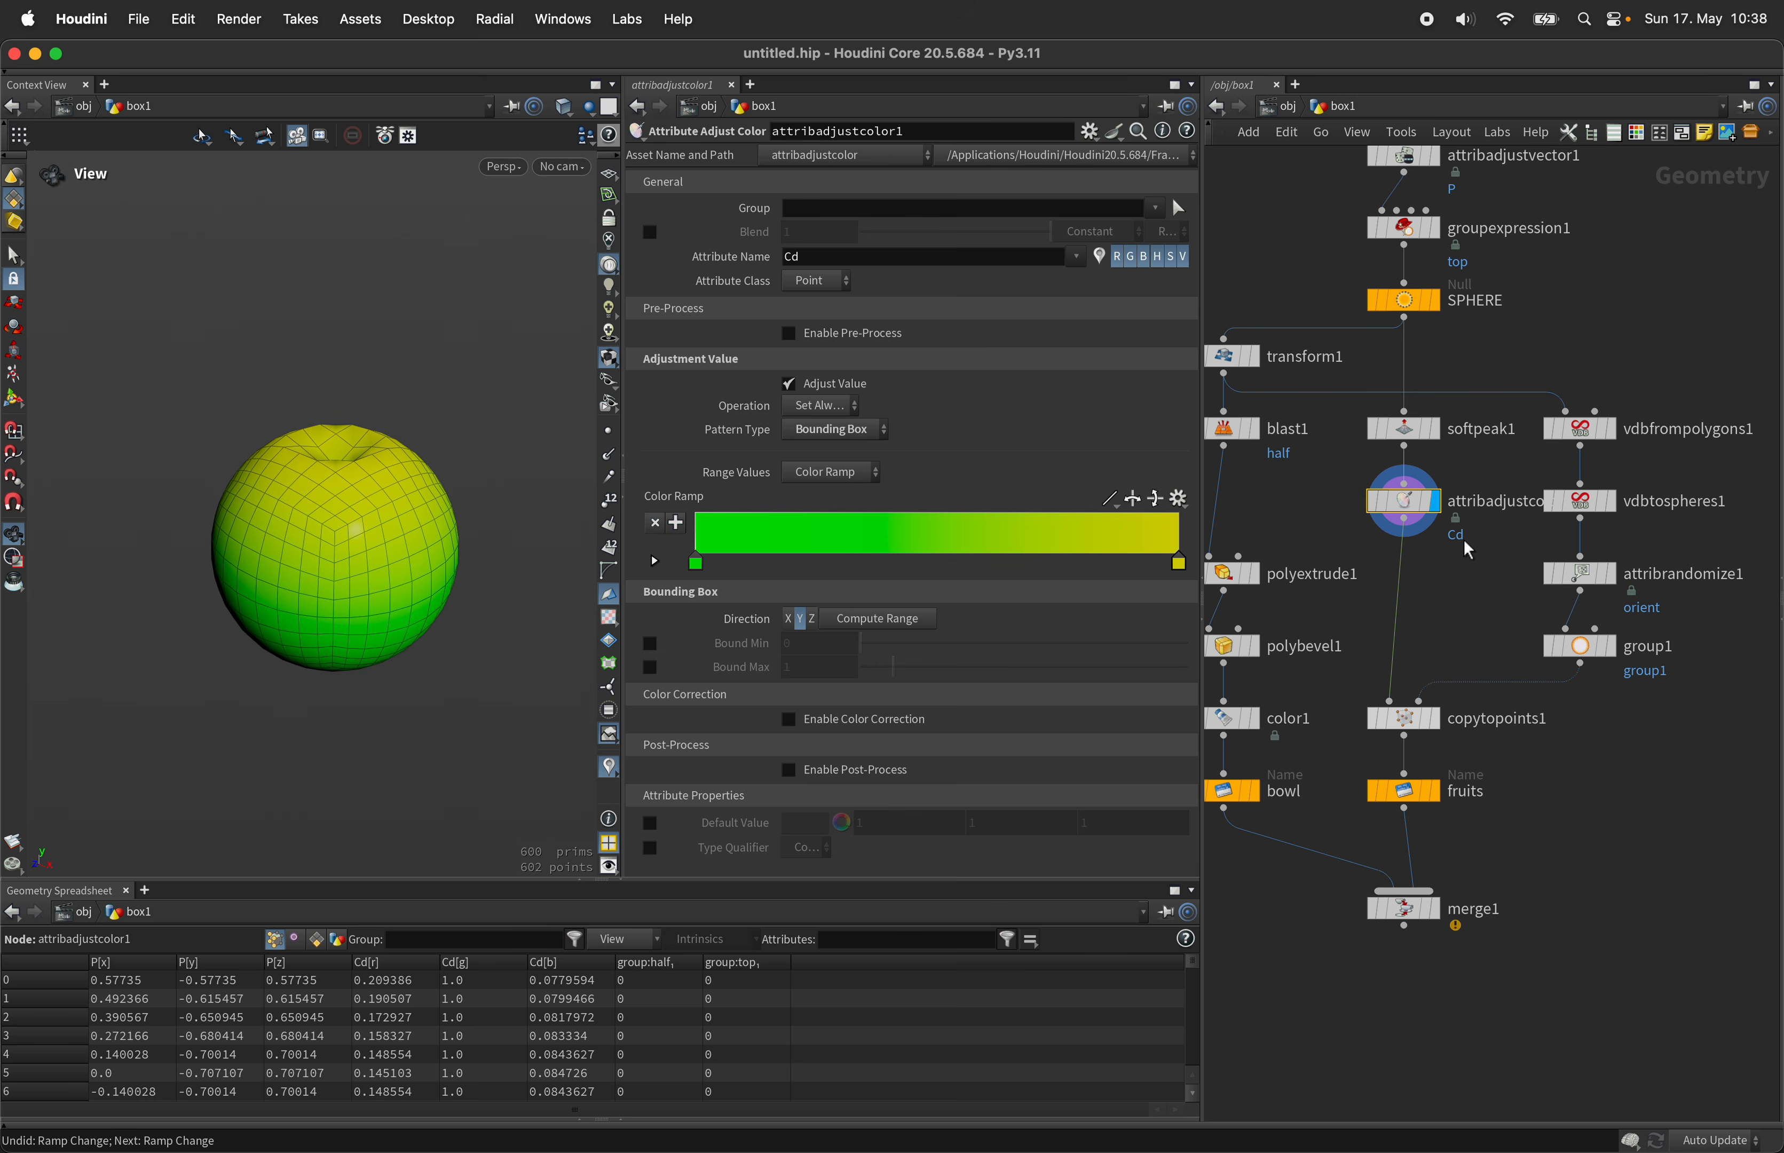
# Step: Display the copytopoints1 result and examine the attribute options of vdbtospheres1
pyautogui.moveTo(1445, 727)
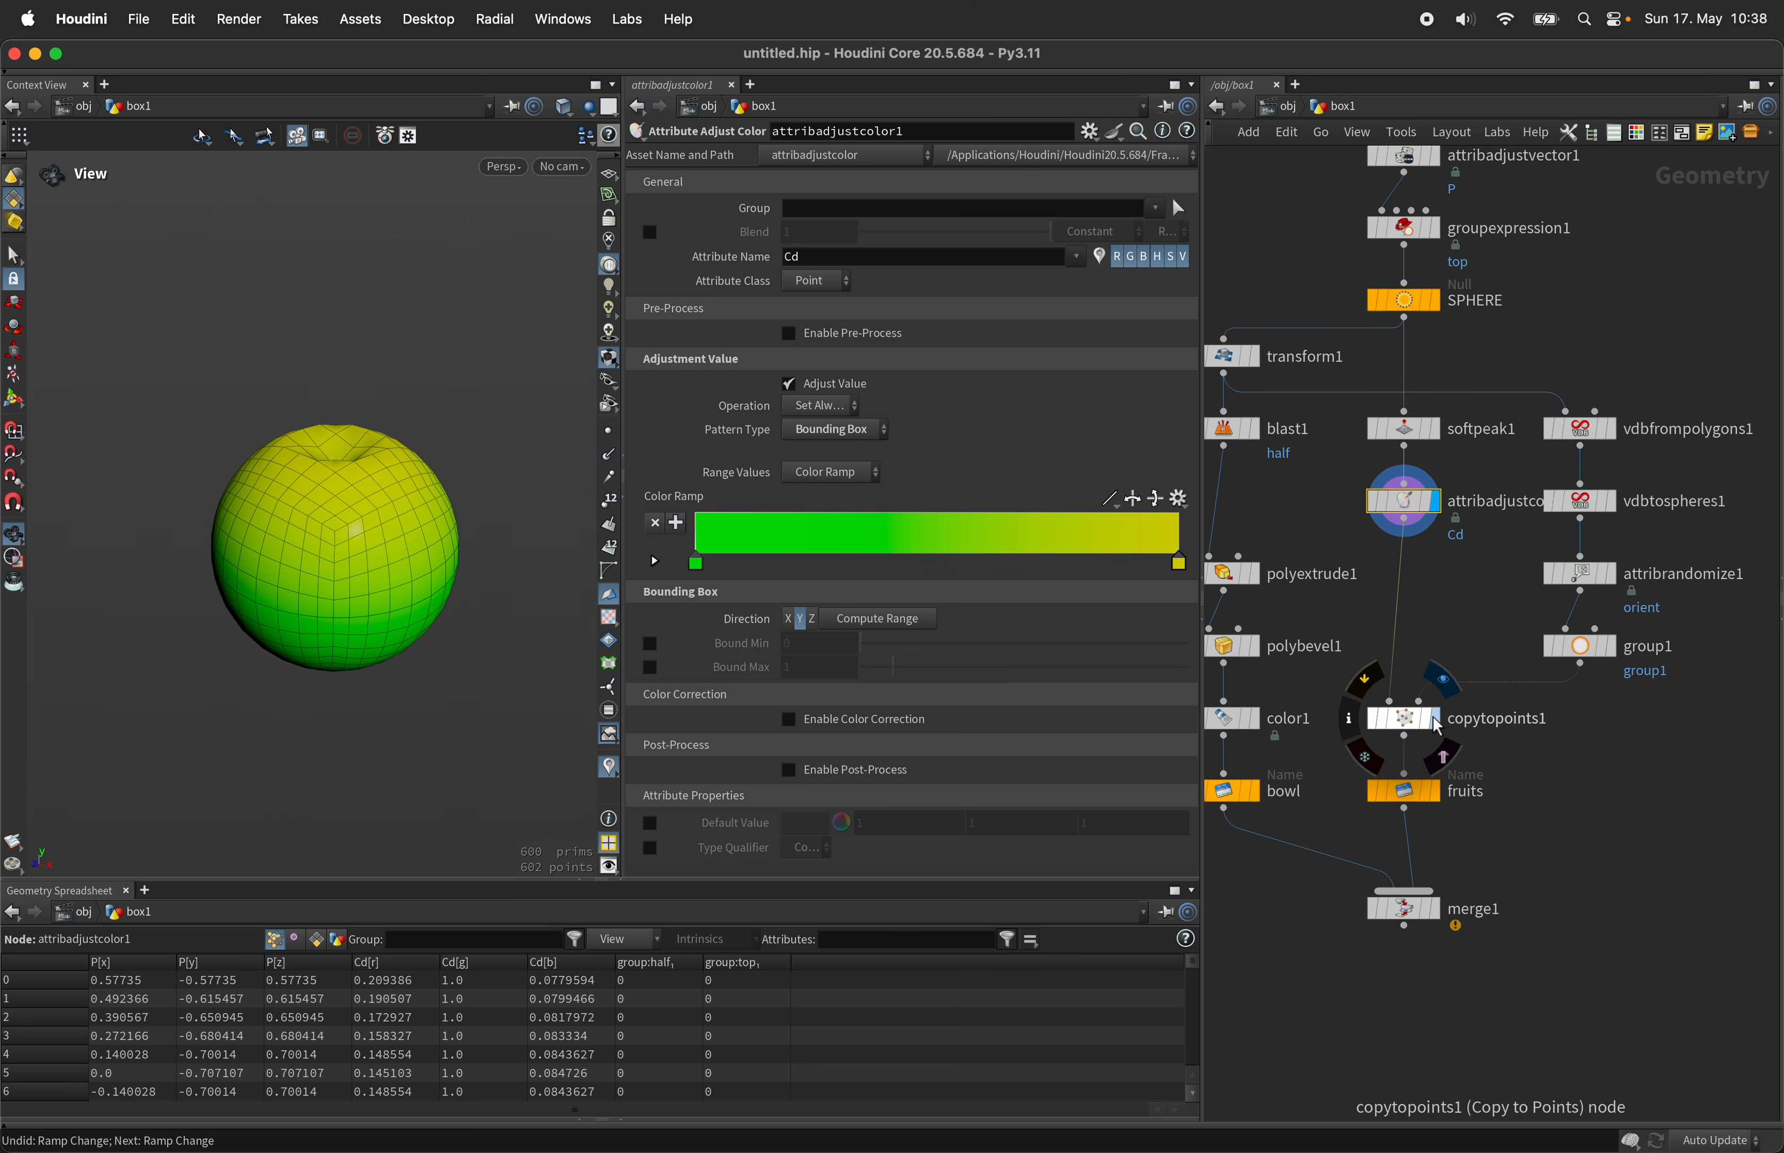
pyautogui.click(1441, 681)
pyautogui.click(1402, 718)
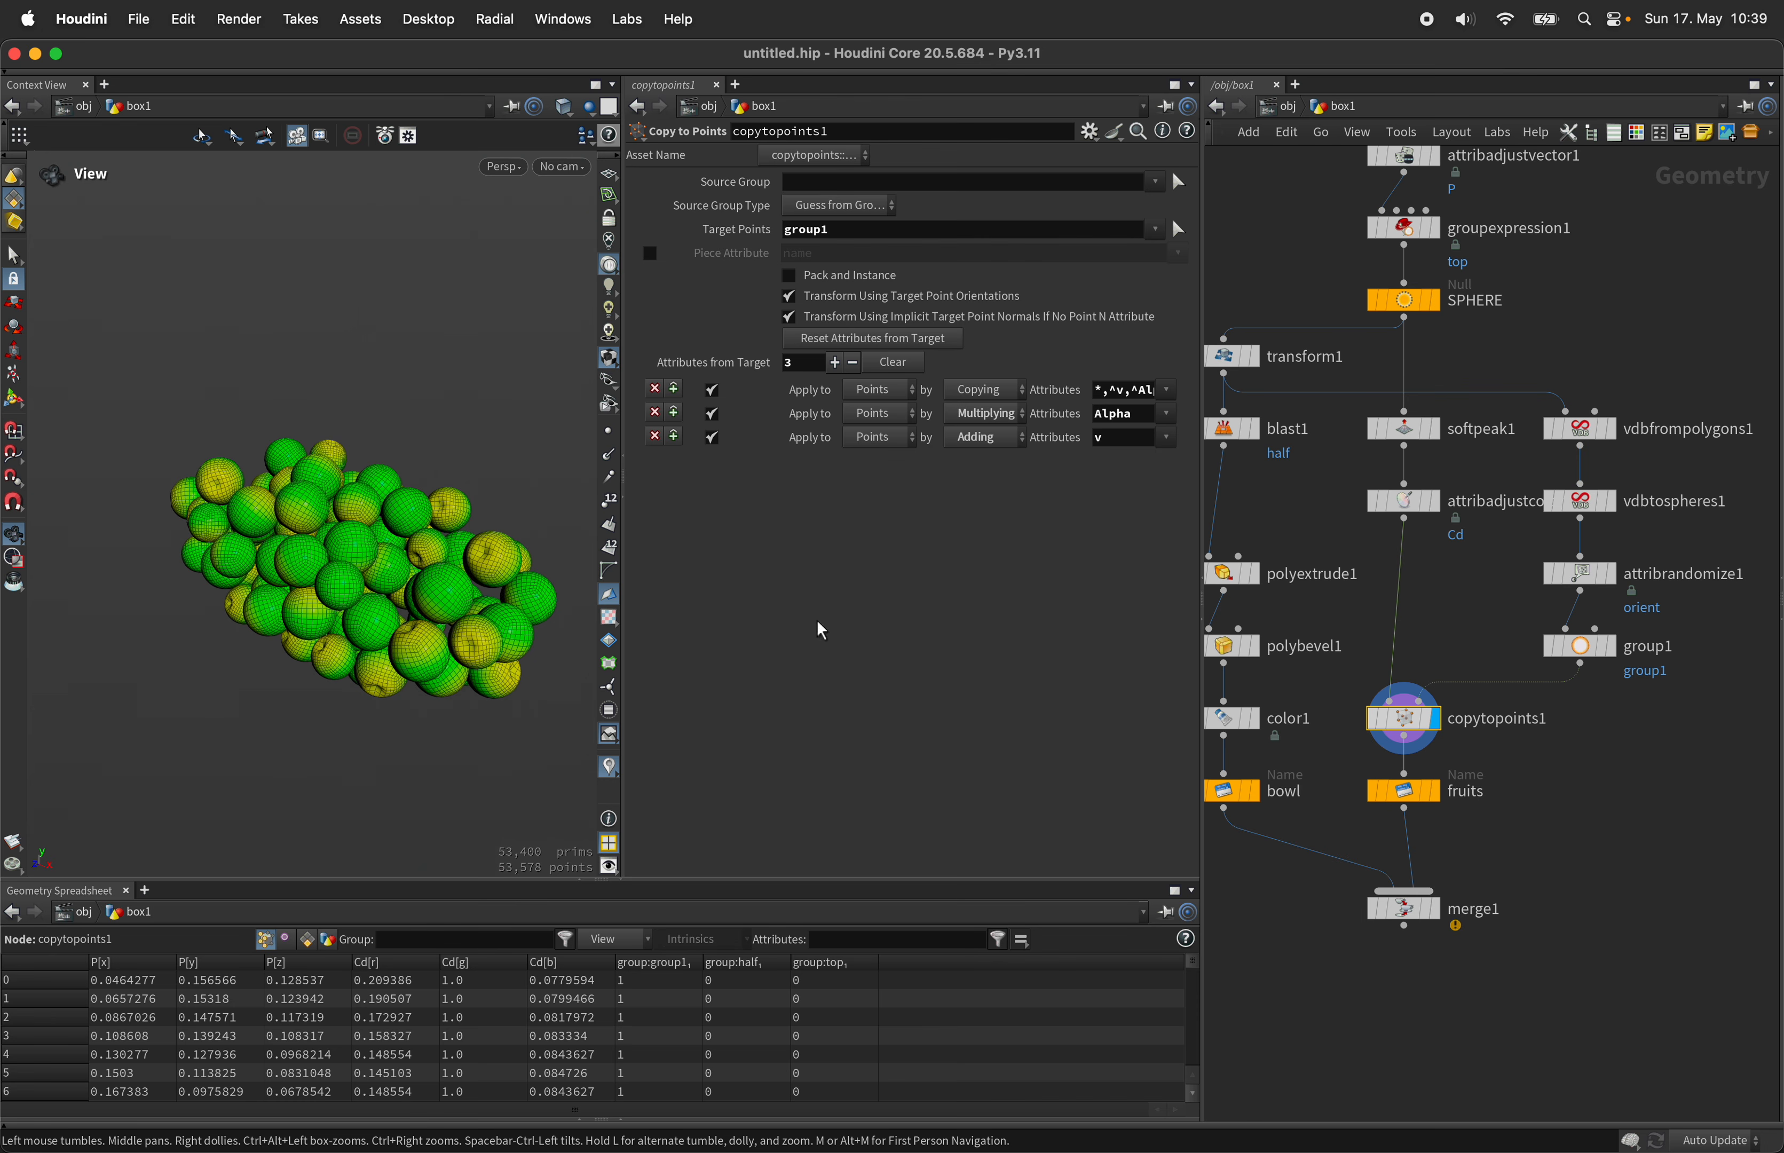
pyautogui.moveTo(1558, 782); pyautogui.dragTo(1560, 562, button='middle')
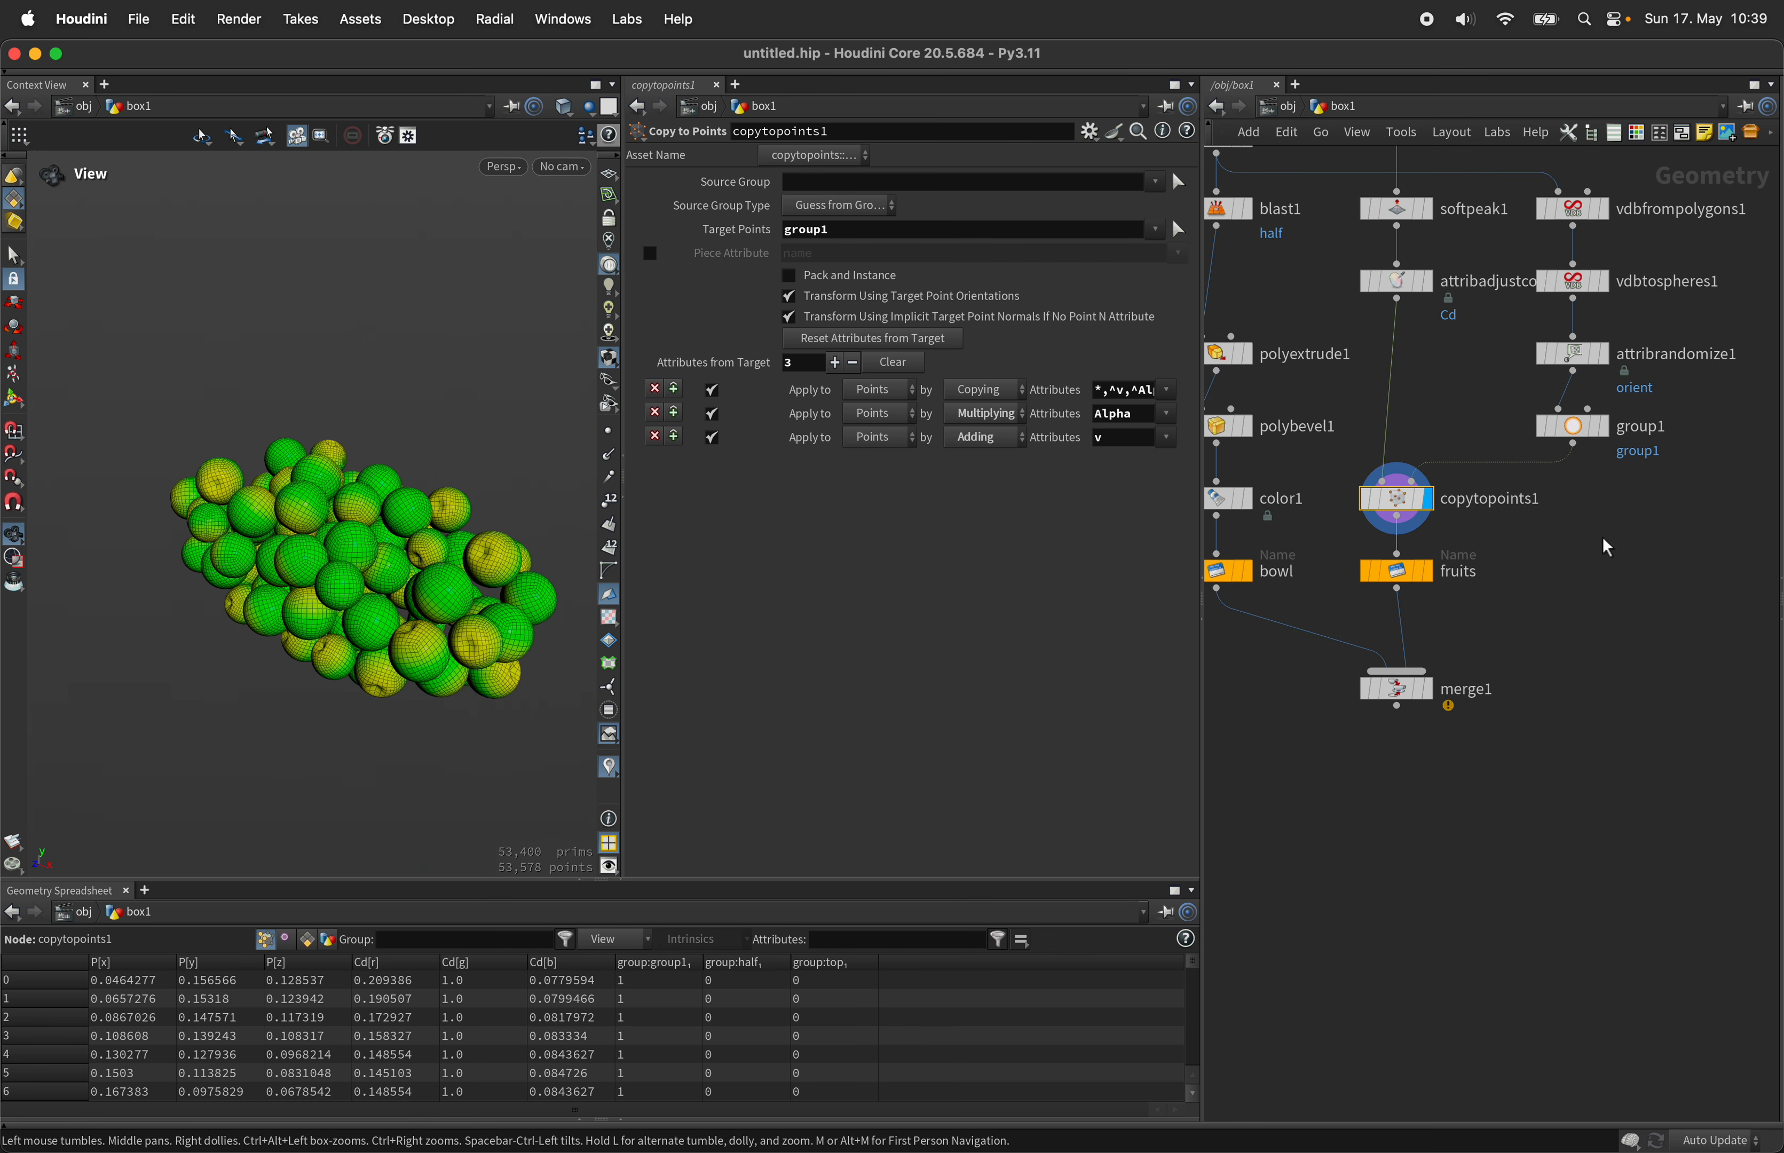
pyautogui.click(1582, 289)
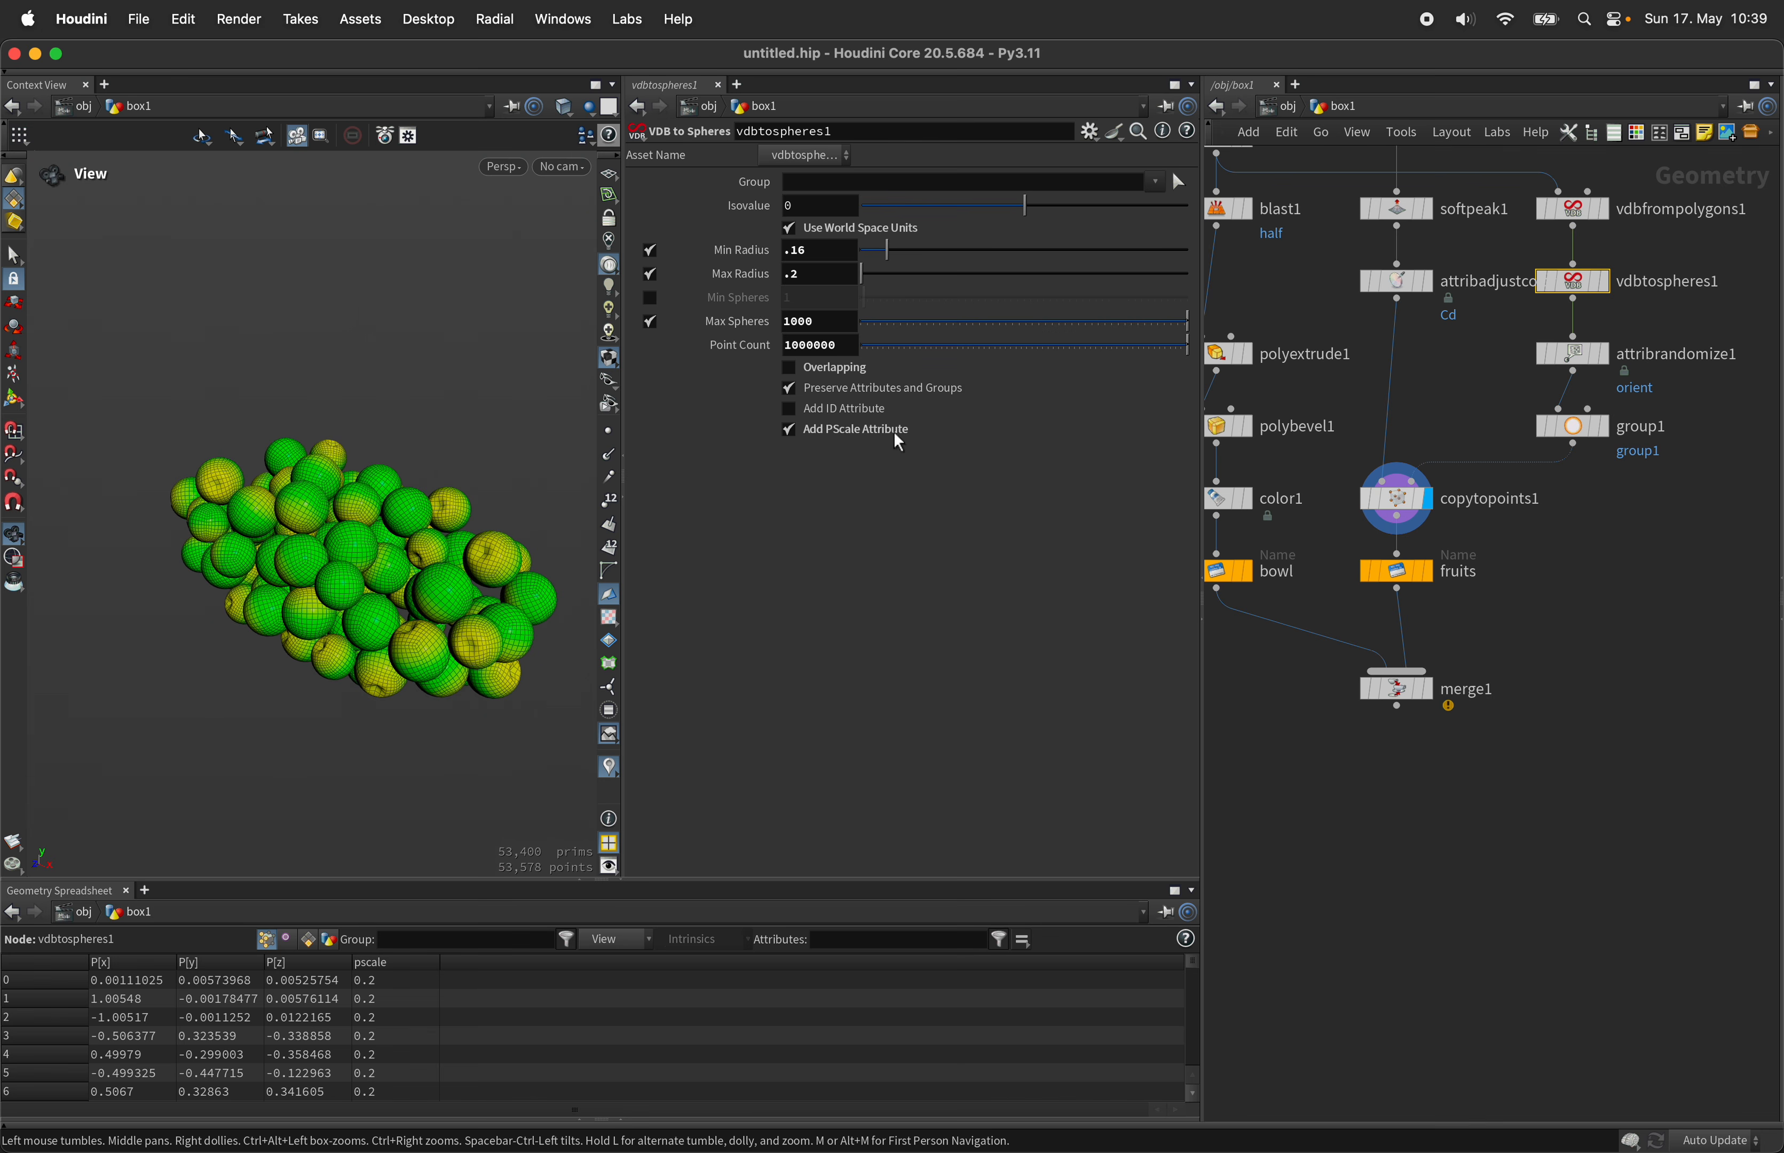
pyautogui.moveTo(853, 420)
# Step: Move color1, copytopoints1, bowl, fruits and merge1 down together to make room below group1
pyautogui.moveTo(1533, 807); pyautogui.dragTo(1513, 600)
pyautogui.moveTo(1513, 600); pyautogui.dragTo(1577, 608, button='middle')
pyautogui.moveTo(1619, 832); pyautogui.dragTo(1252, 460)
pyautogui.moveTo(1464, 505); pyautogui.dragTo(1464, 591)
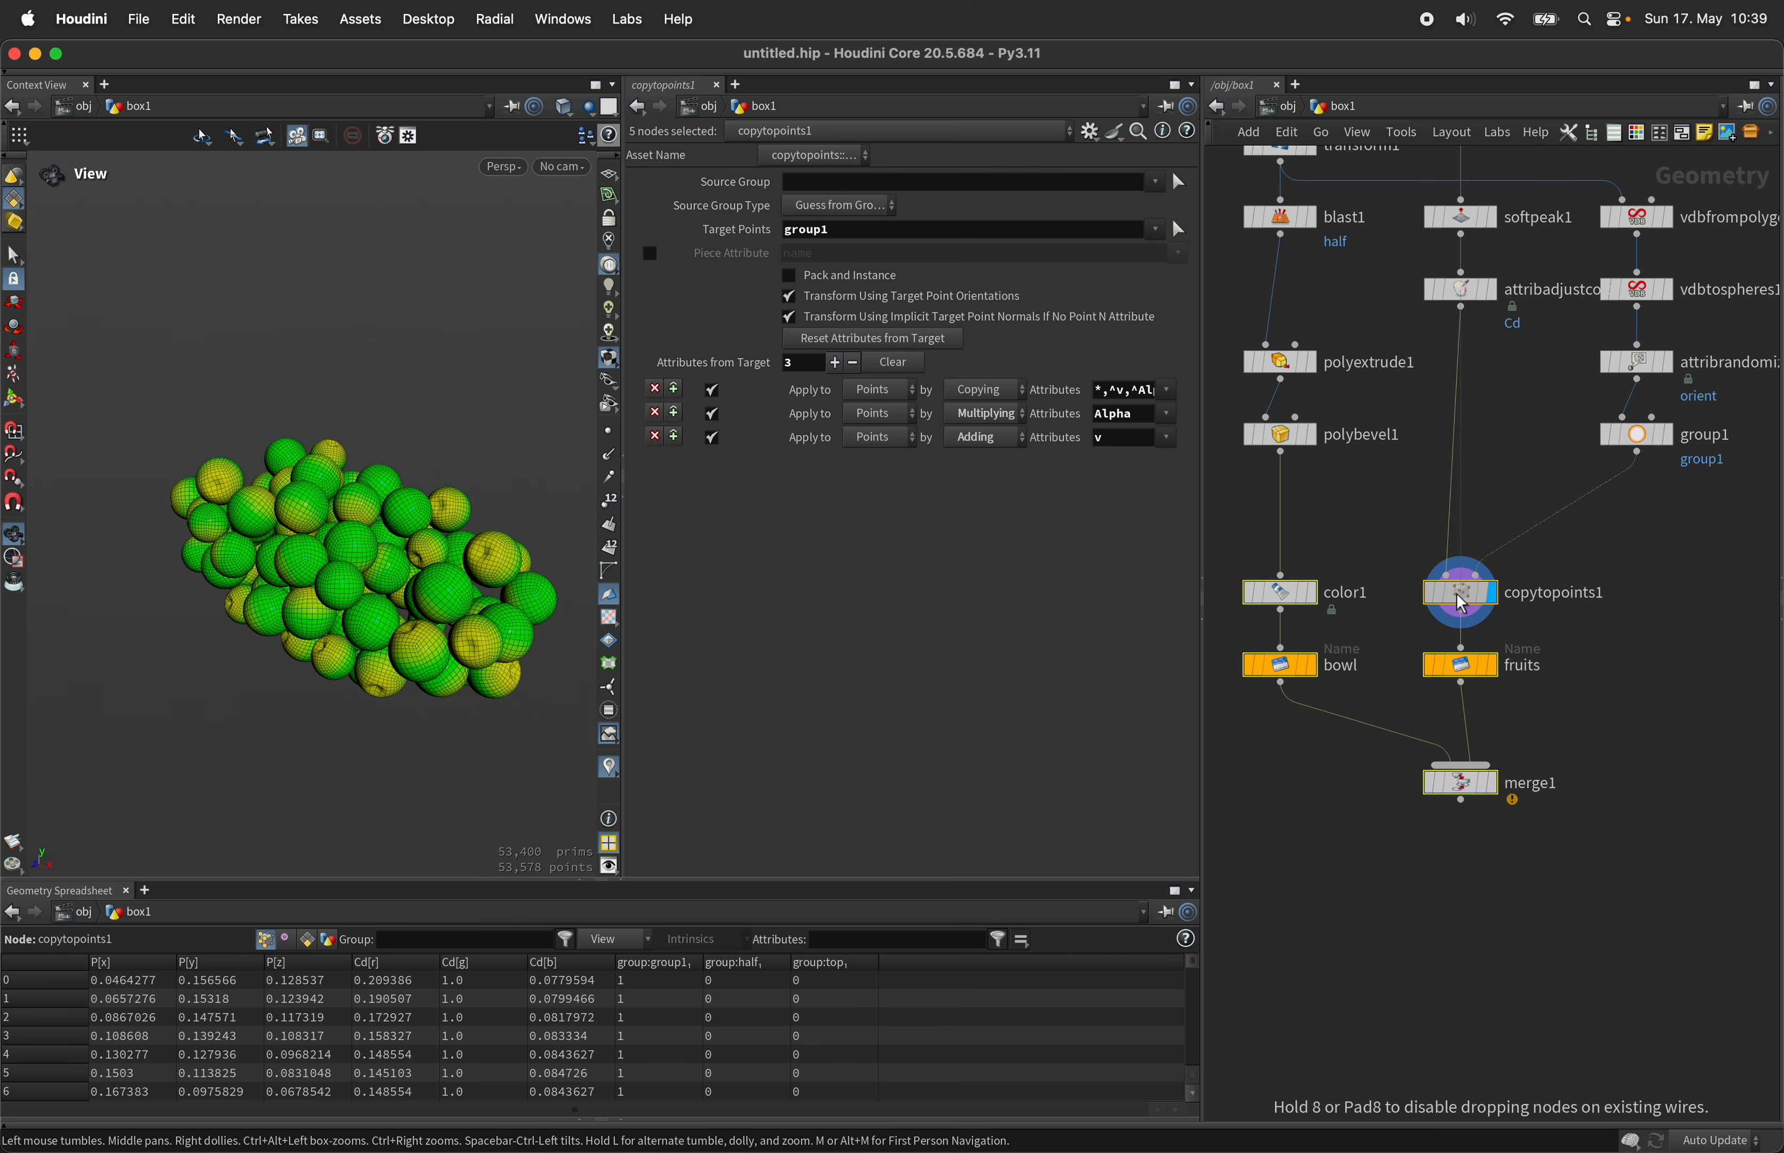
# Step: Insert an Enumerate node between group1 and copytopoints1, aligned below group1
pyautogui.click(1699, 534)
pyautogui.moveTo(1676, 528); pyautogui.dragTo(1622, 539, button='middle')
pyautogui.press('Tab')
pyautogui.write('enumer')
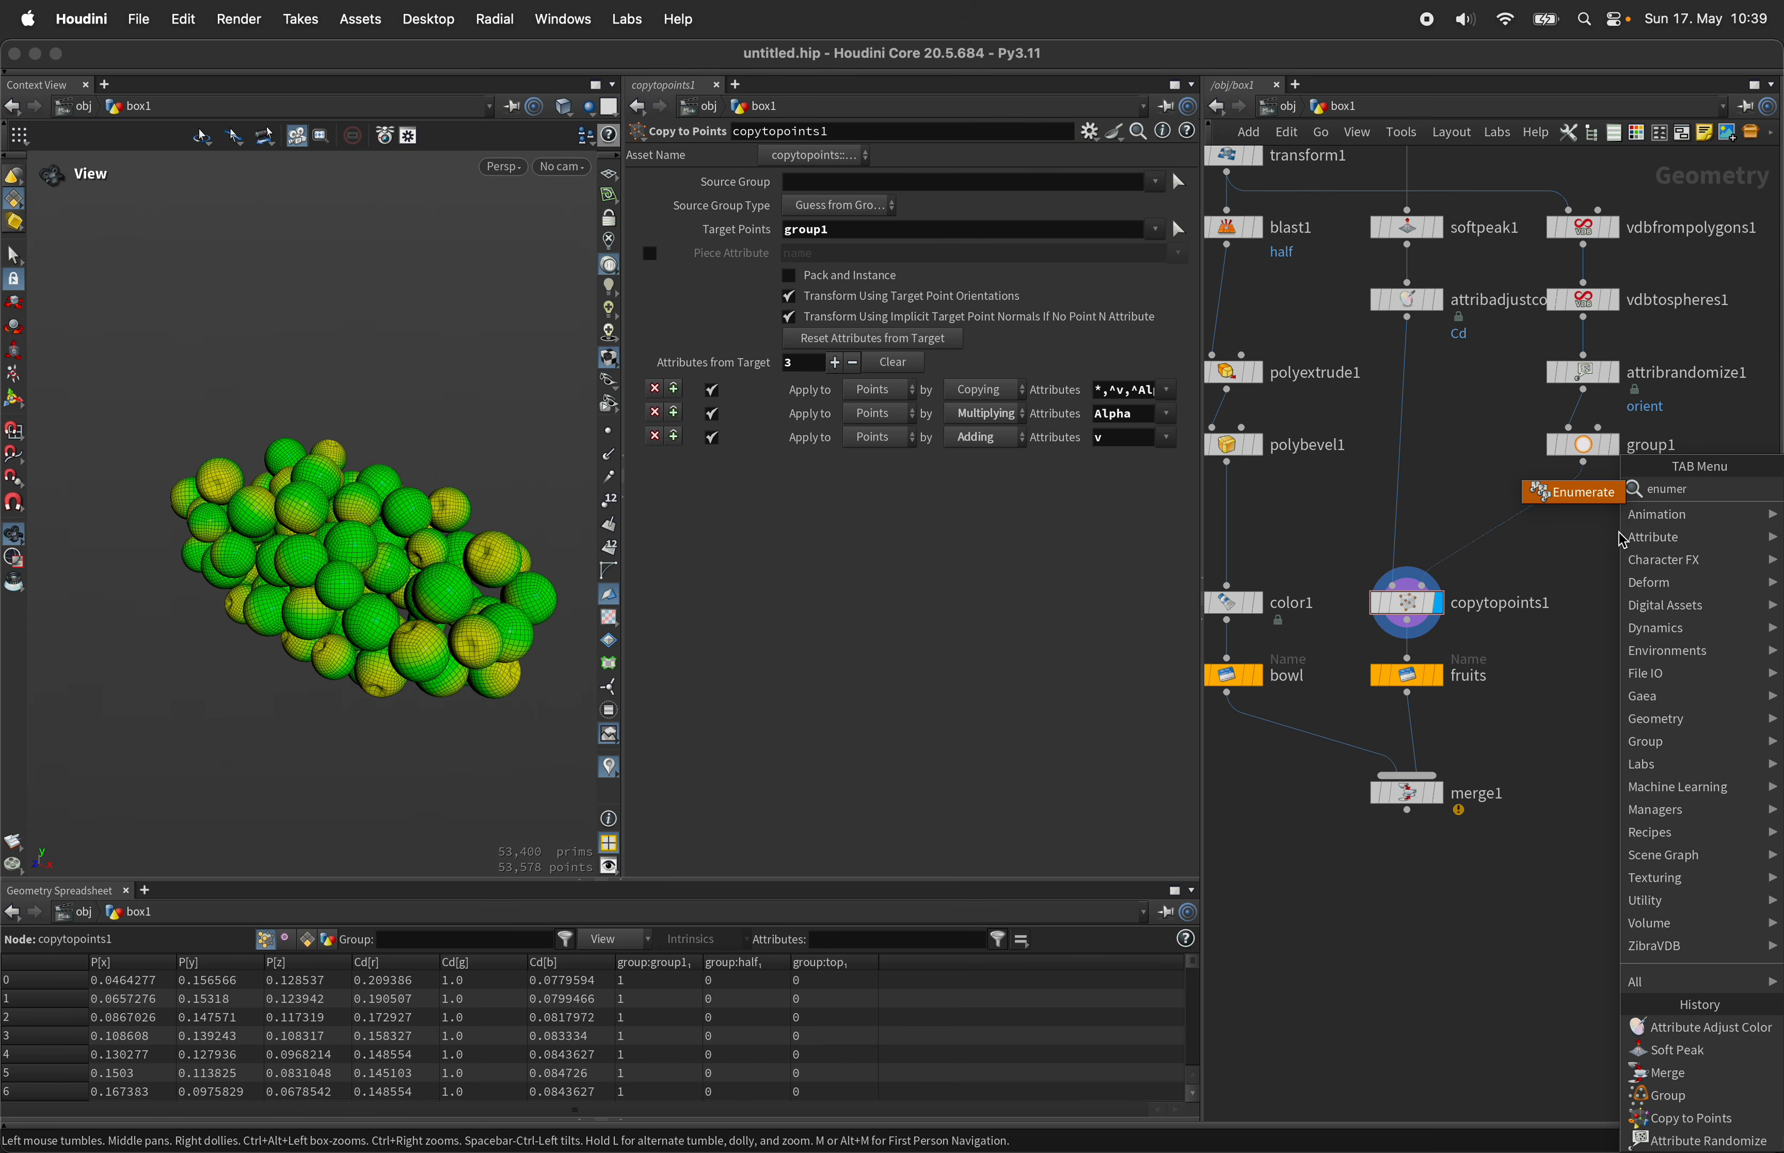
pyautogui.press('Return')
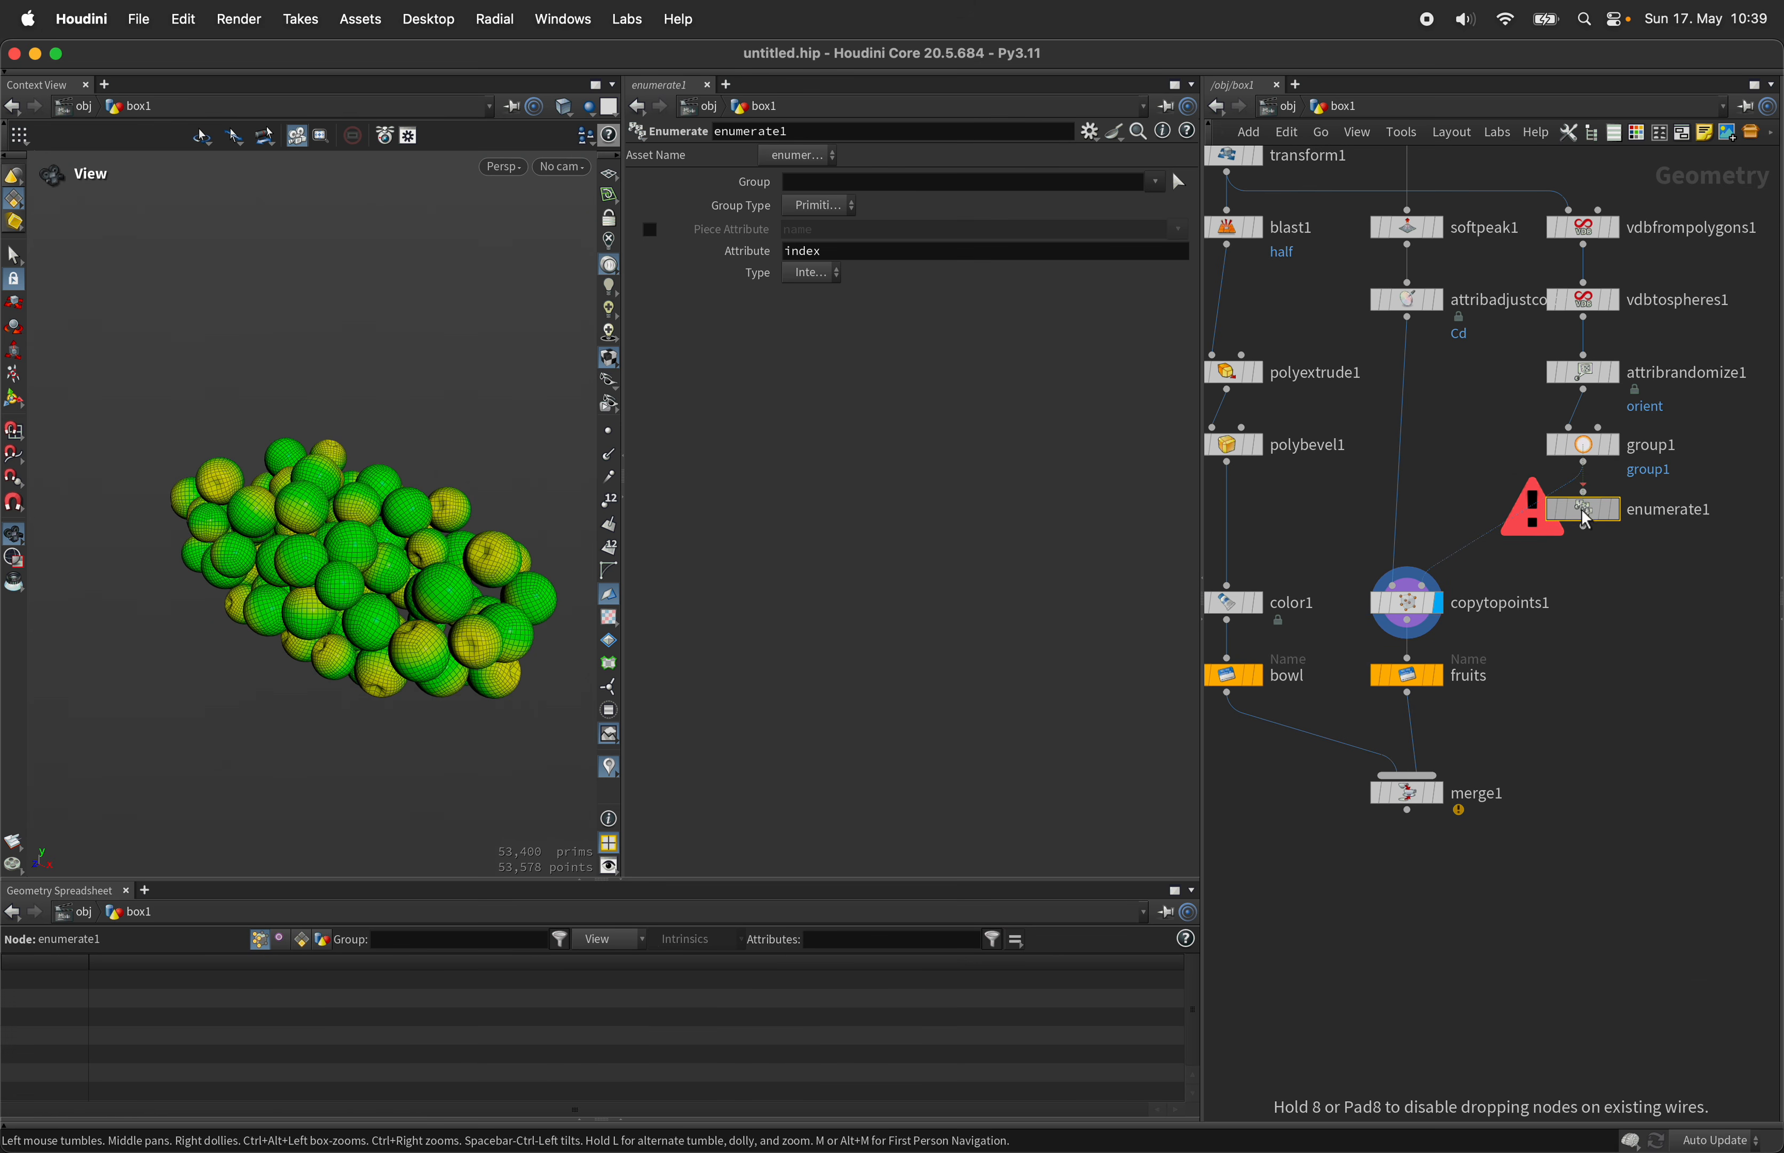
pyautogui.click(1587, 517)
pyautogui.moveTo(1583, 511); pyautogui.dragTo(1583, 520)
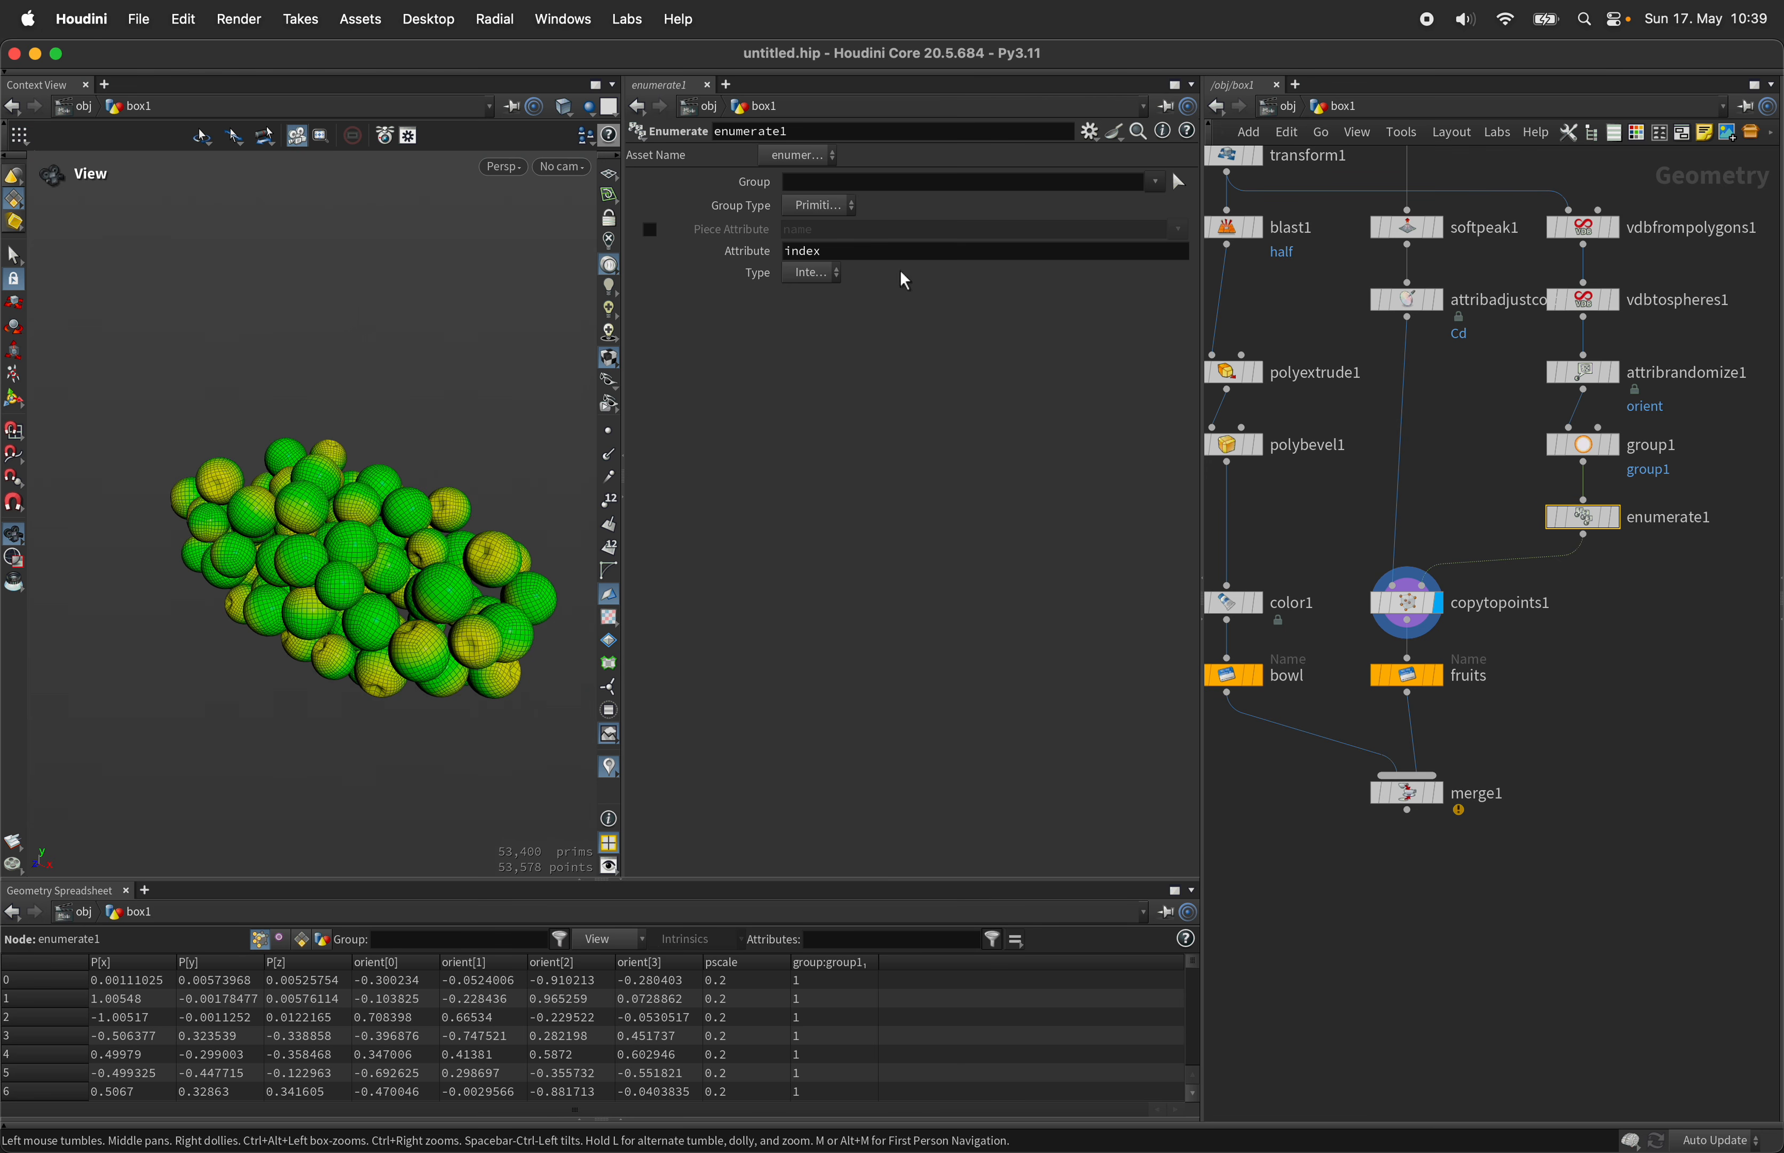
# Step: Set enumerate1 to number Points in an attribute named id, and select copytopoints1 to check its attributes
pyautogui.click(841, 207)
pyautogui.click(838, 247)
pyautogui.doubleClick(851, 251)
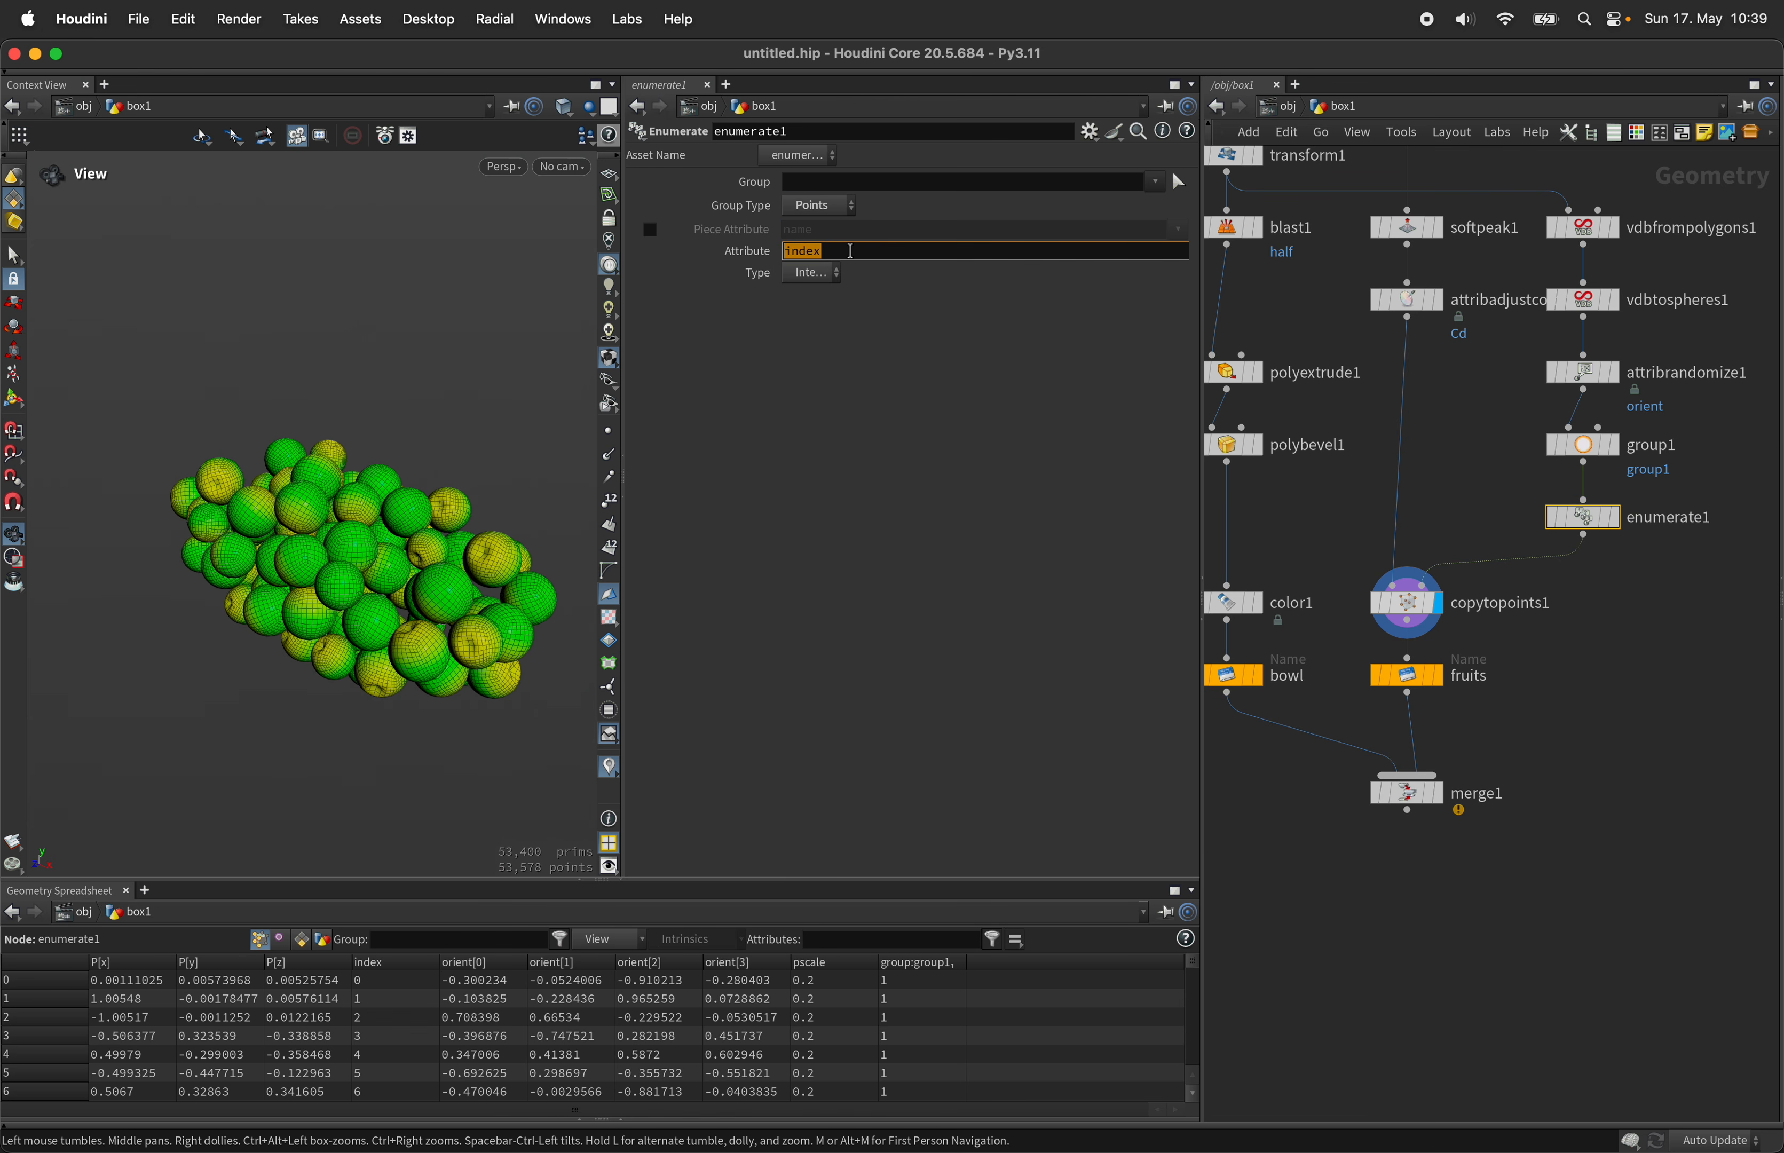
pyautogui.write('id')
pyautogui.press('Return')
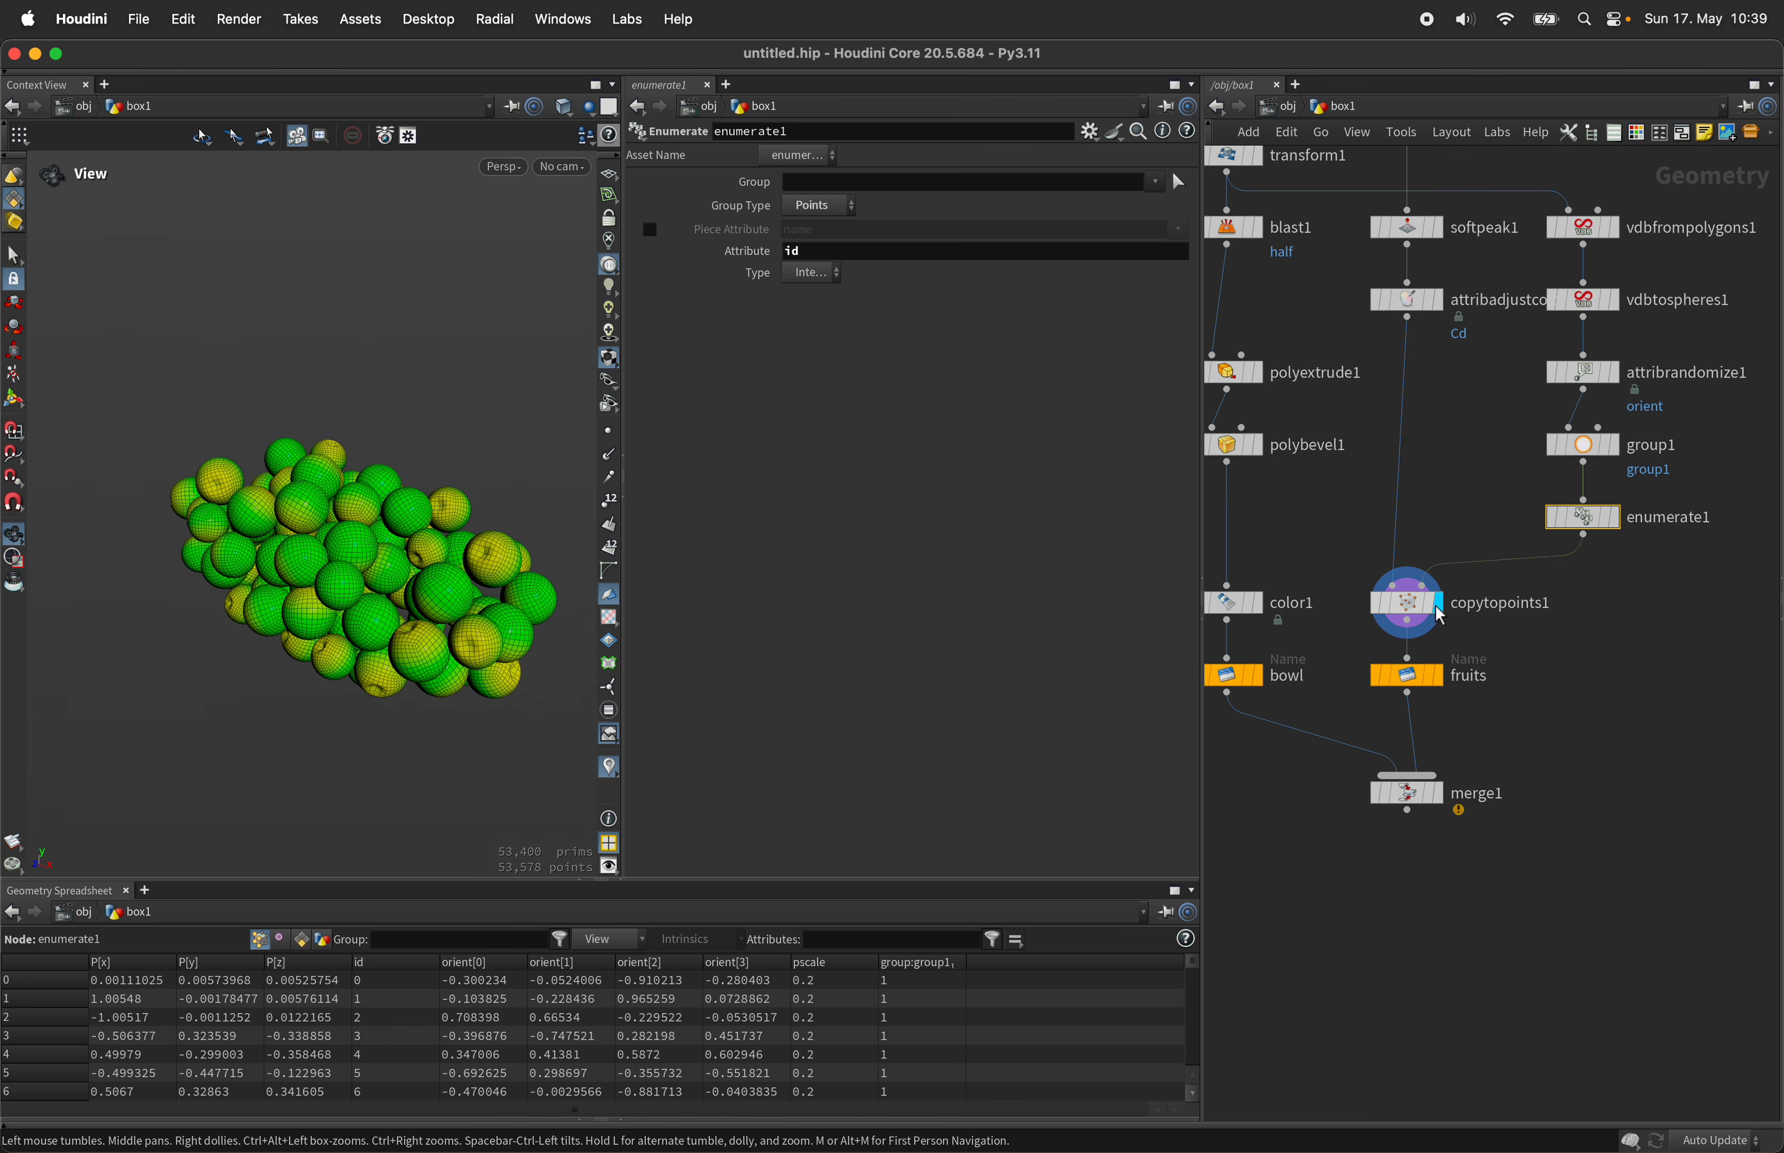
pyautogui.click(1417, 619)
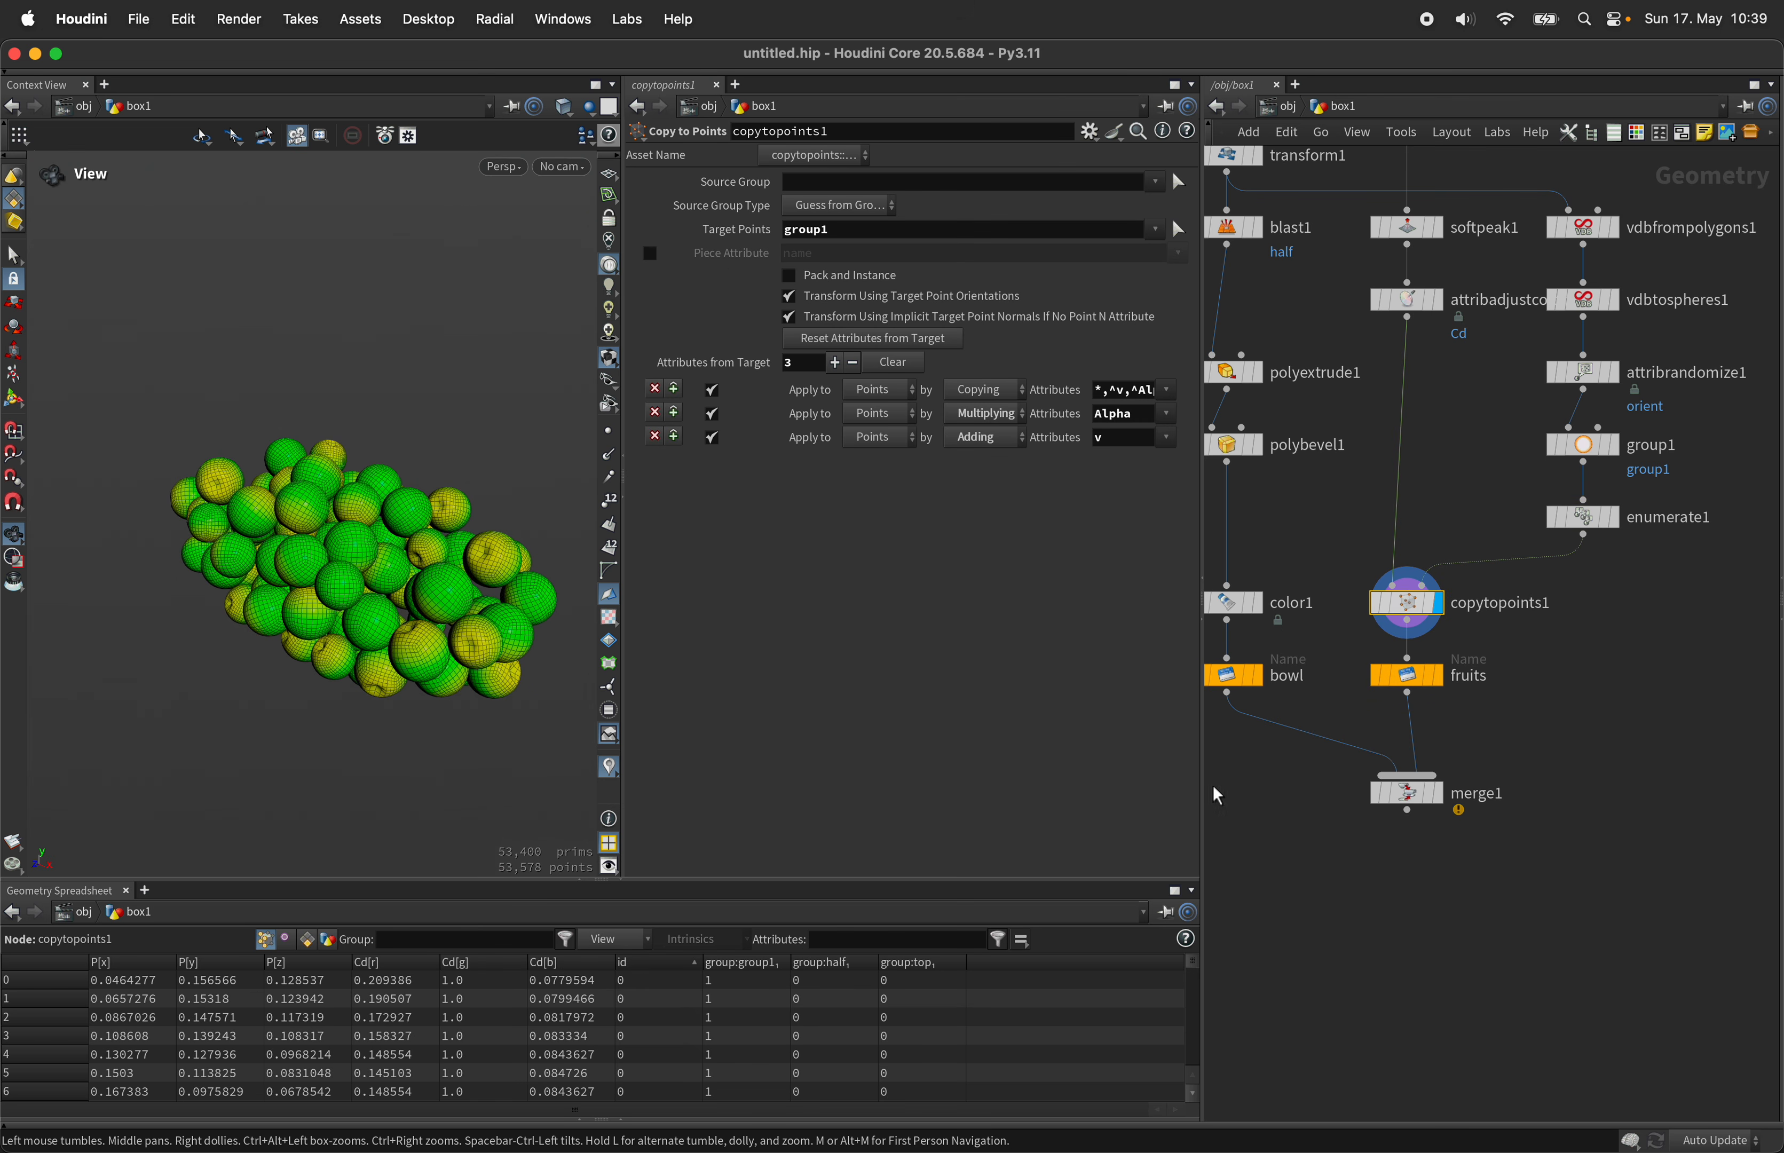
# Step: Move bowl, fruits and merge1 down together to make room below copytopoints1
pyautogui.moveTo(1517, 710); pyautogui.dragTo(1560, 713, button='middle')
pyautogui.moveTo(1541, 946)
pyautogui.mouseDown()
pyautogui.moveTo(1486, 916)
pyautogui.moveTo(1278, 688)
pyautogui.mouseUp()
pyautogui.moveTo(1467, 678); pyautogui.dragTo(1468, 741)
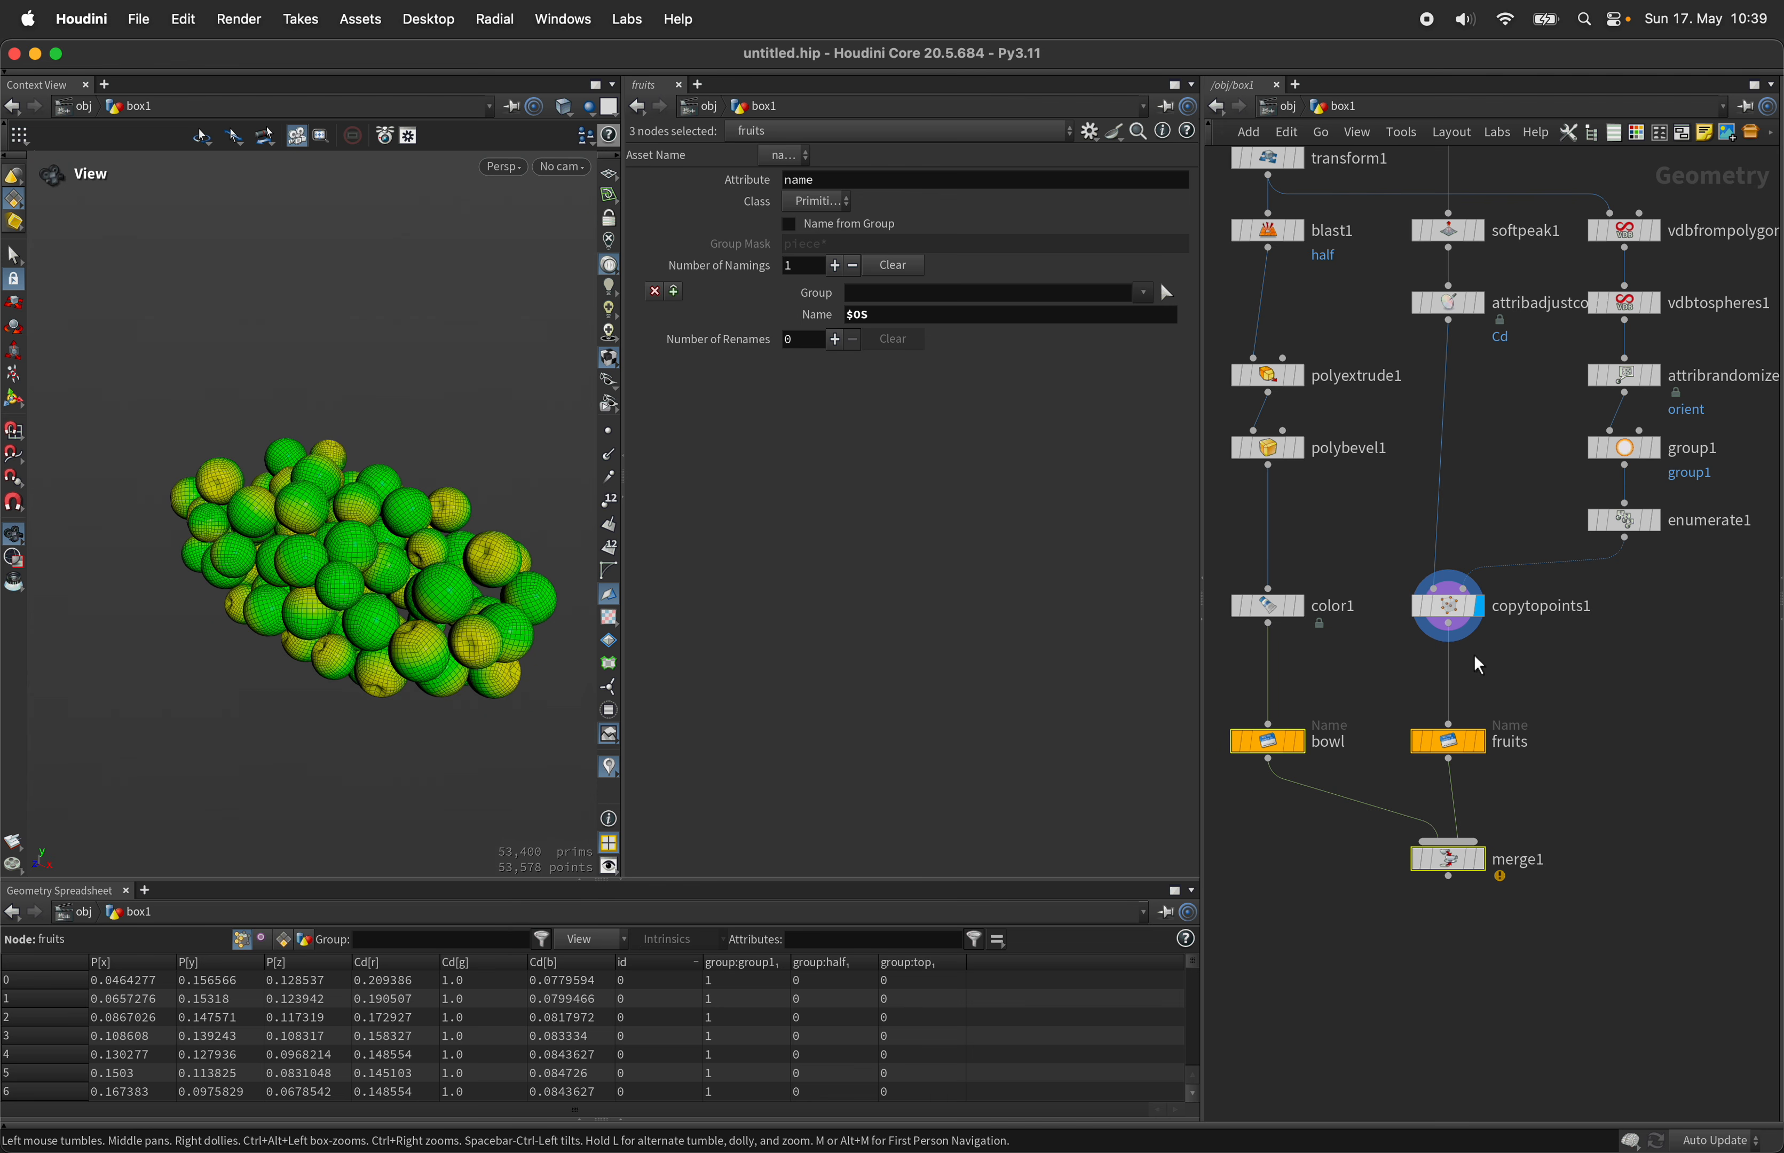
# Step: Insert and display an Attribute Randomize node between copytopoints1 and fruits, with Dimensions set to 1
pyautogui.click(1481, 667)
pyautogui.press('Tab')
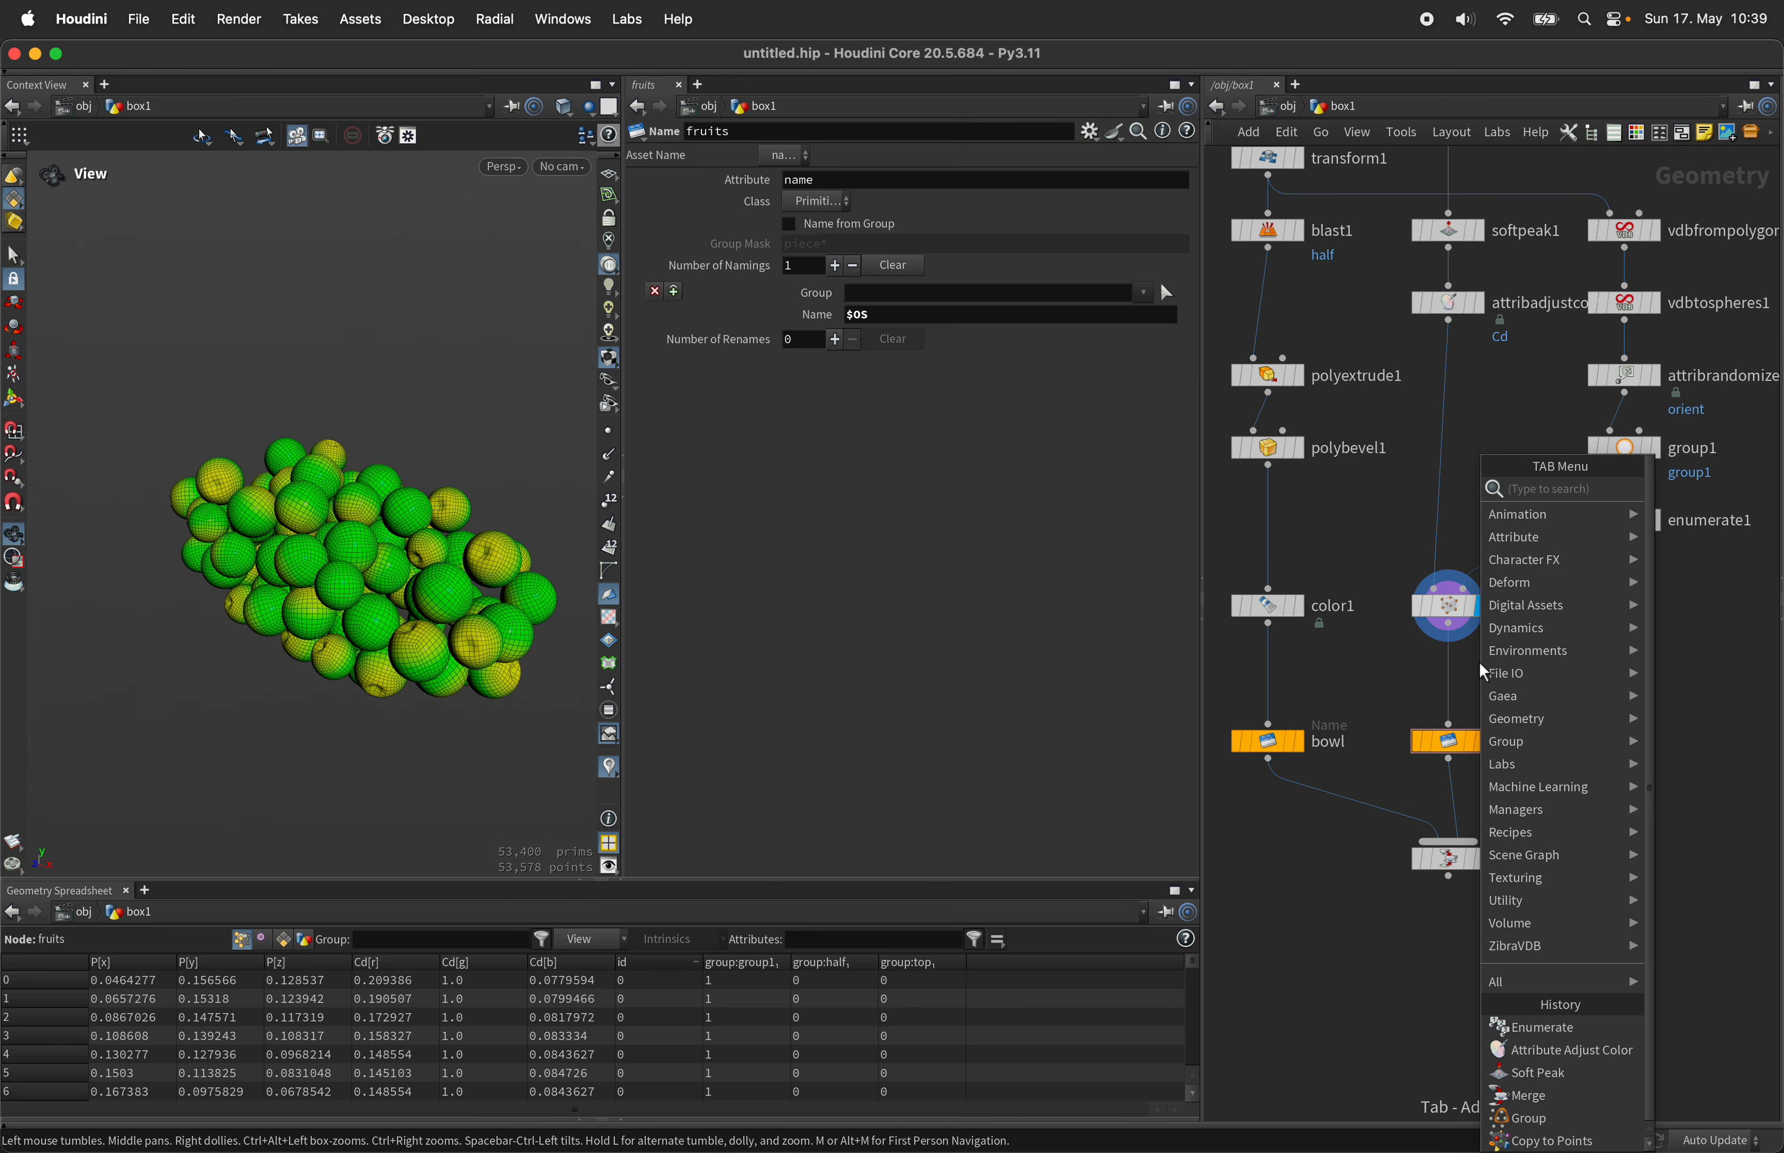
pyautogui.write('attribrand')
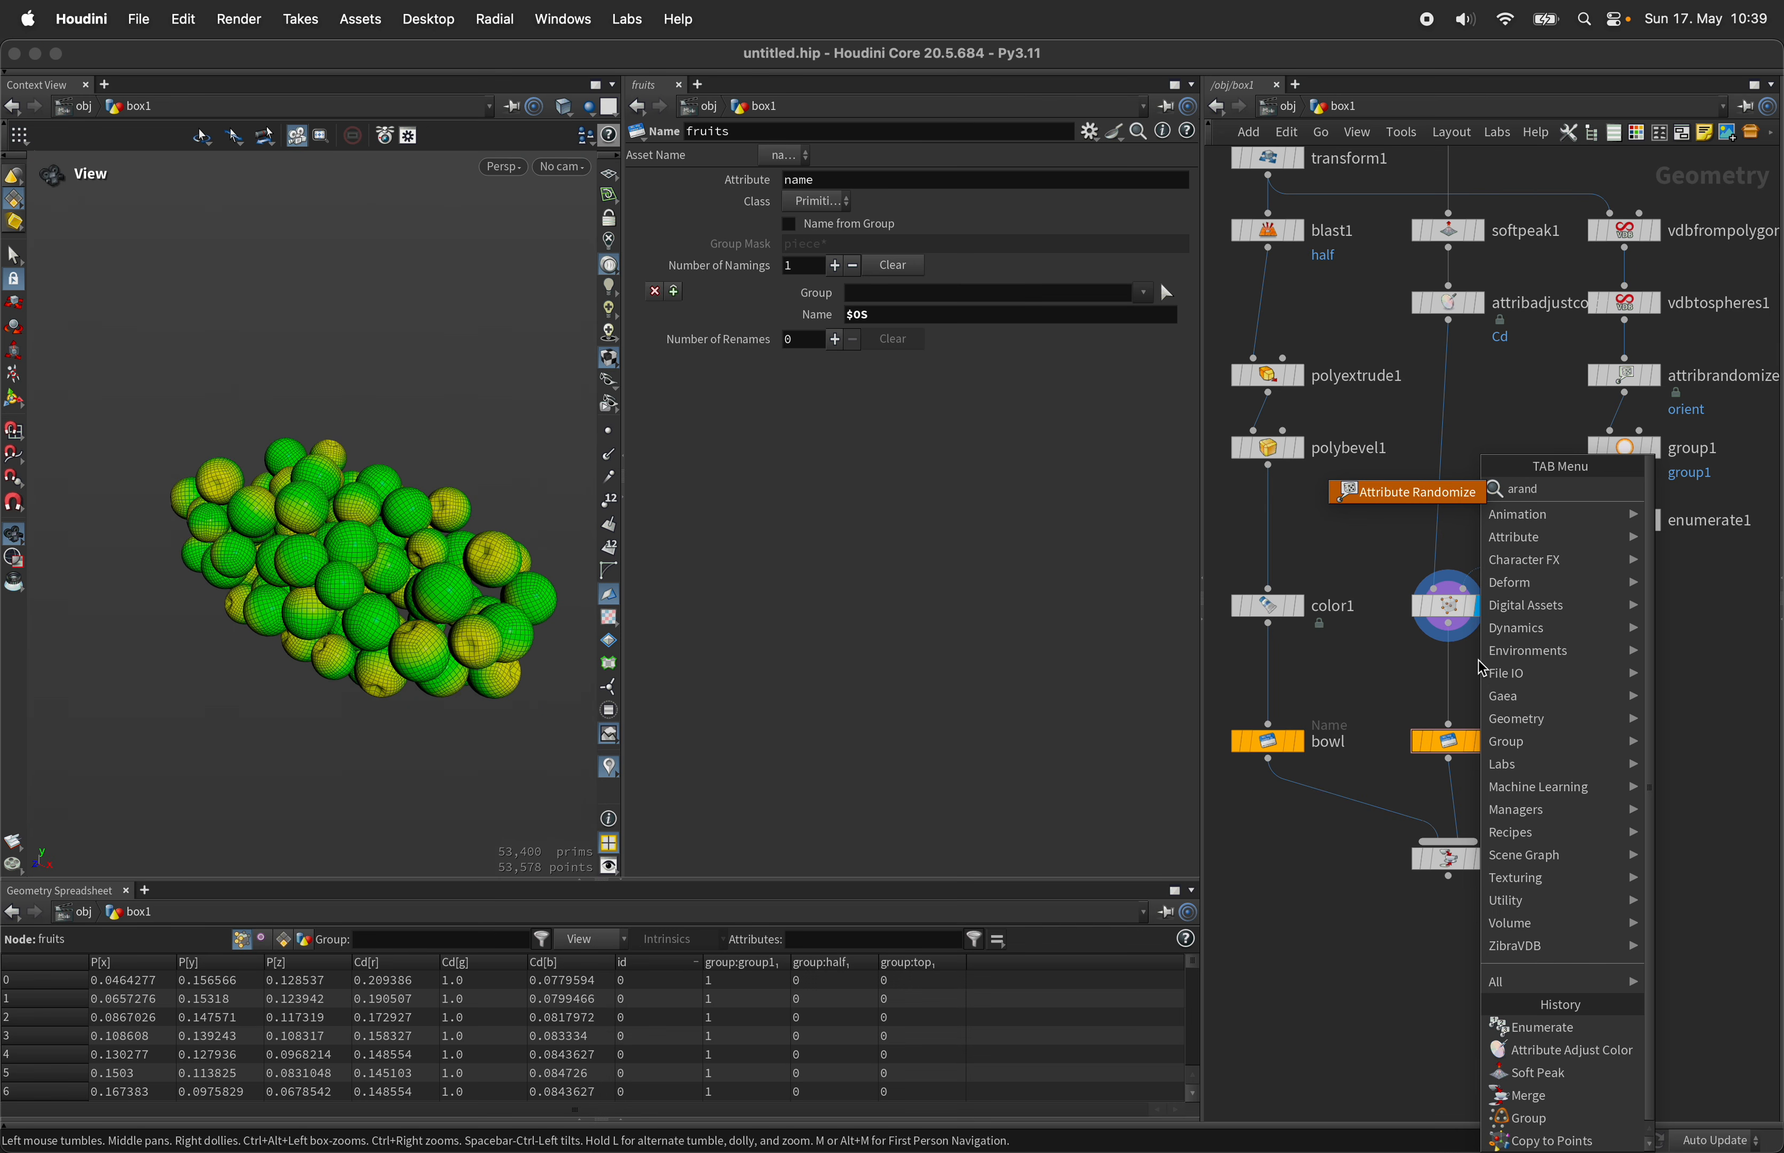
pyautogui.press('Return')
pyautogui.click(1481, 679)
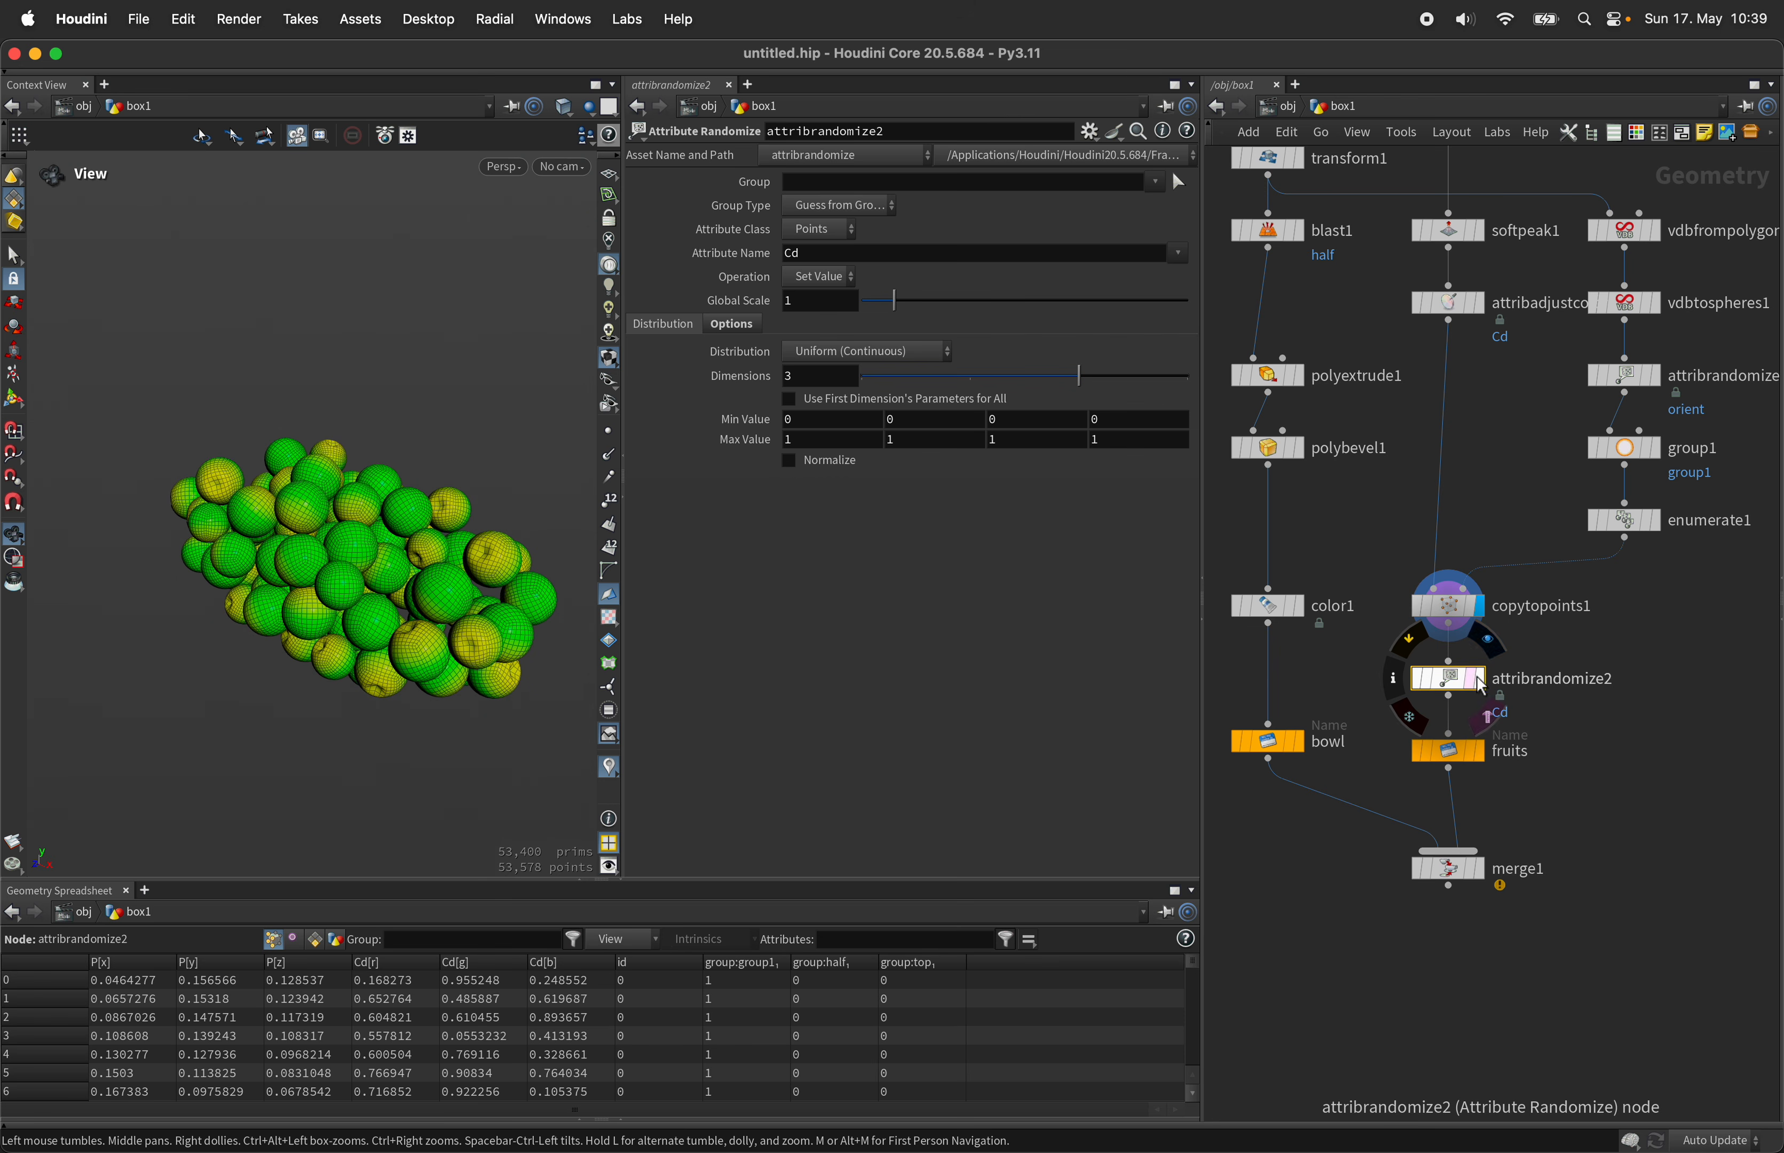
pyautogui.click(874, 376)
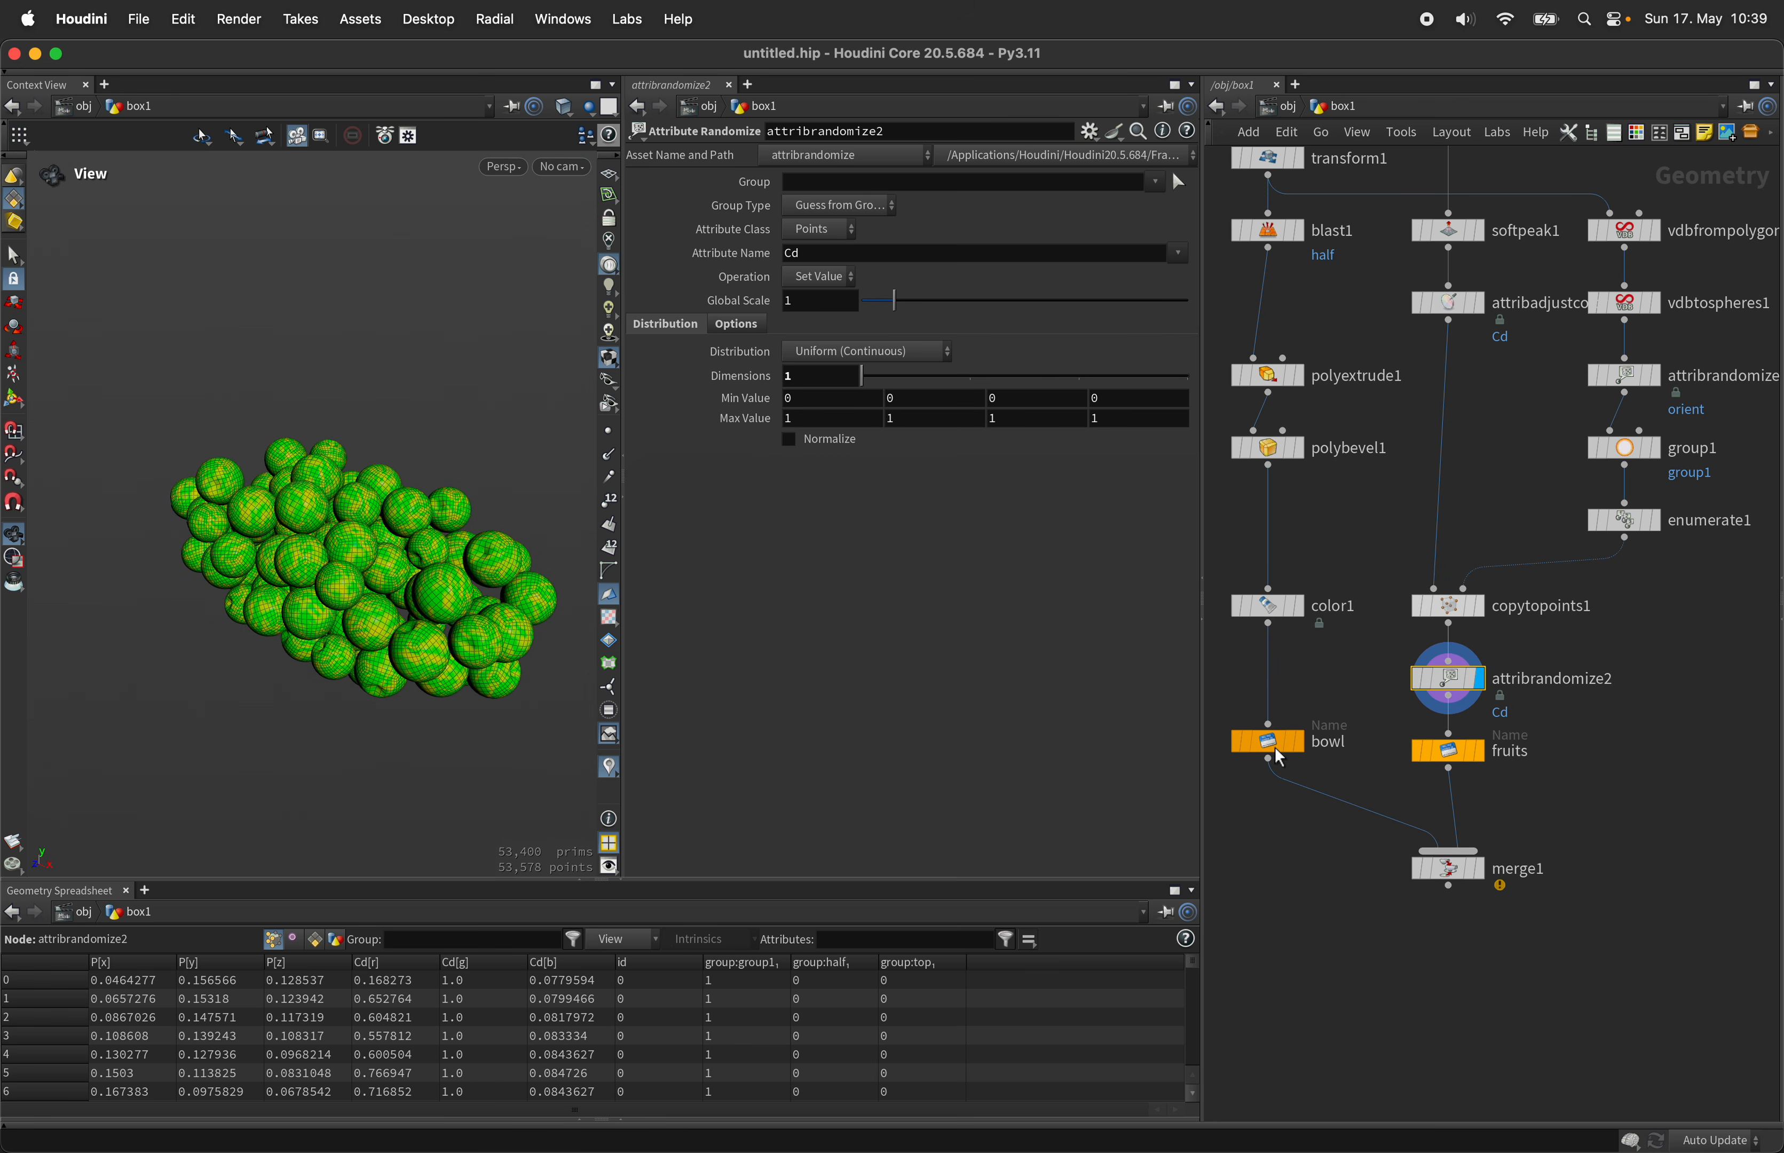
# Step: Align bowl with fruits and move bowl, fruits and merge1 further down to make room below attribrandomize2
pyautogui.moveTo(1268, 741); pyautogui.dragTo(1268, 751)
pyautogui.moveTo(1524, 995); pyautogui.dragTo(1248, 749)
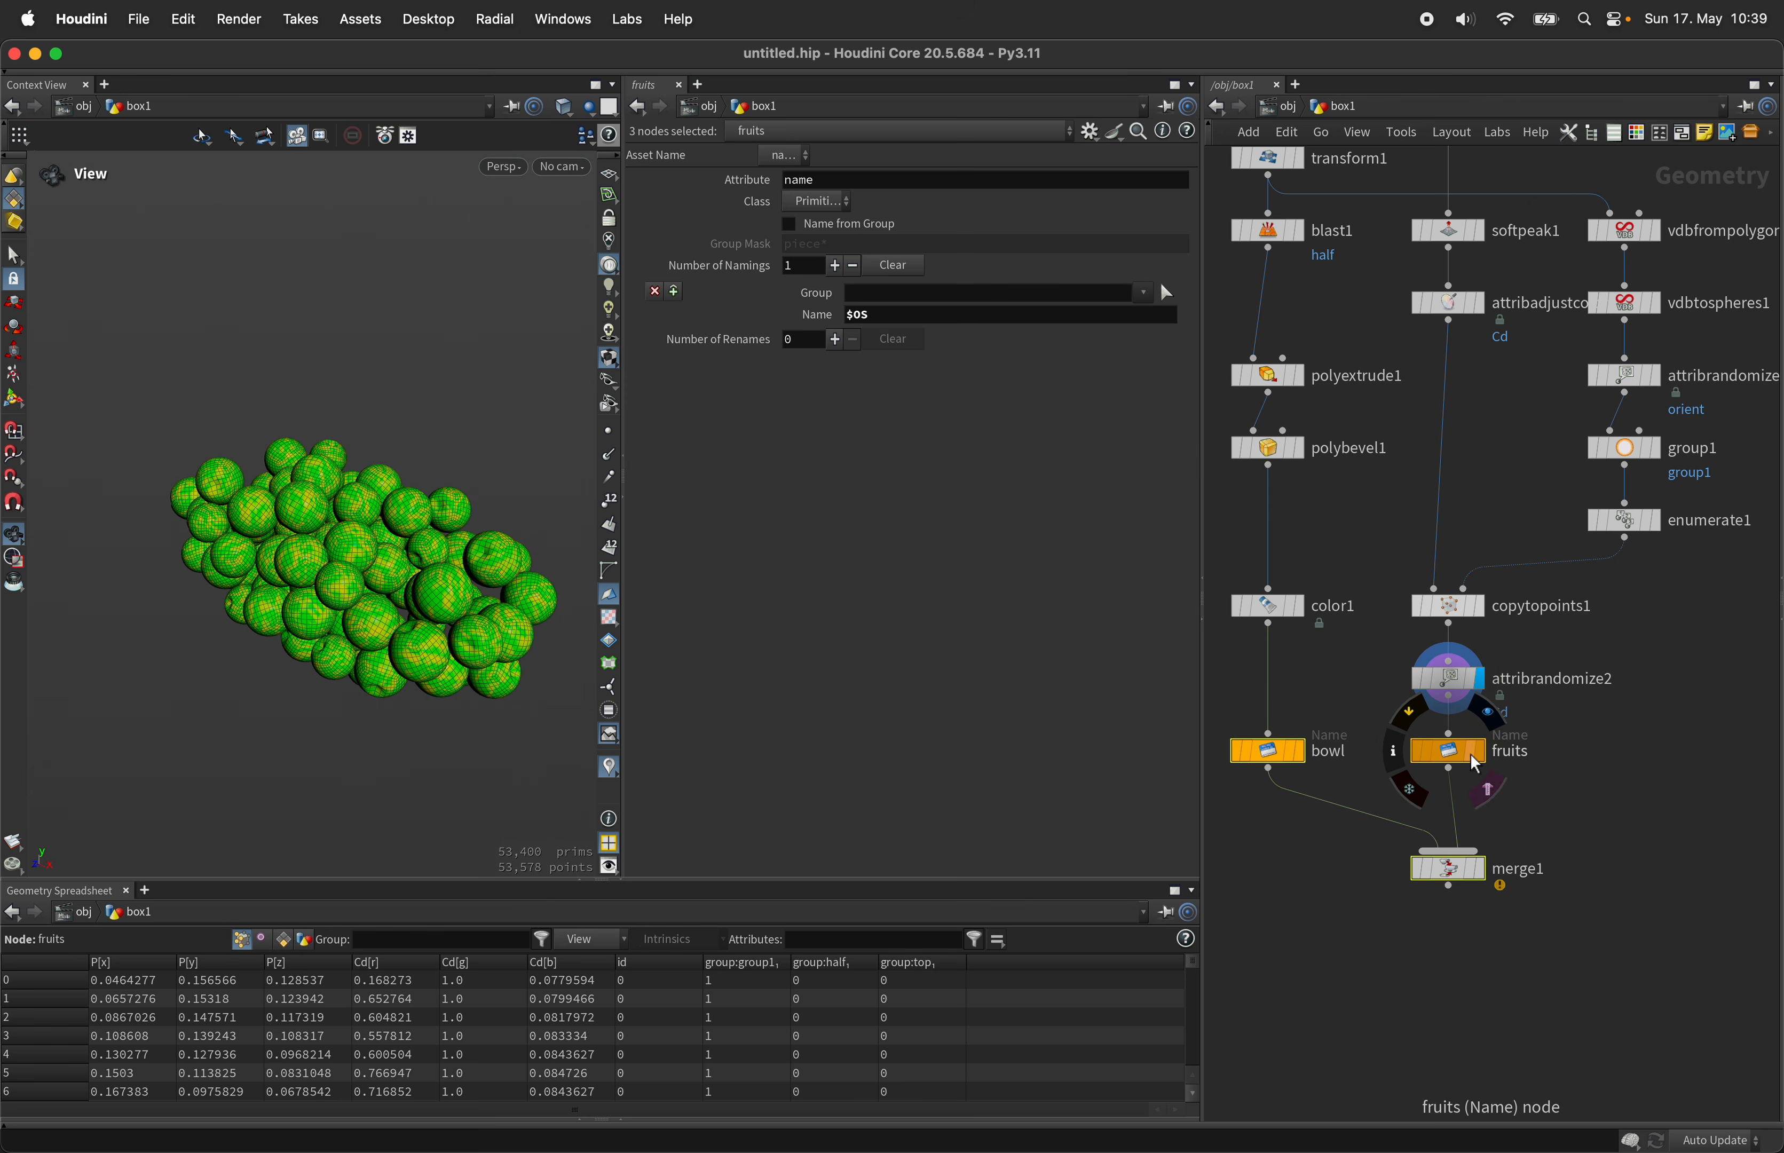
pyautogui.moveTo(1463, 758); pyautogui.dragTo(1468, 834)
pyautogui.click(1471, 769)
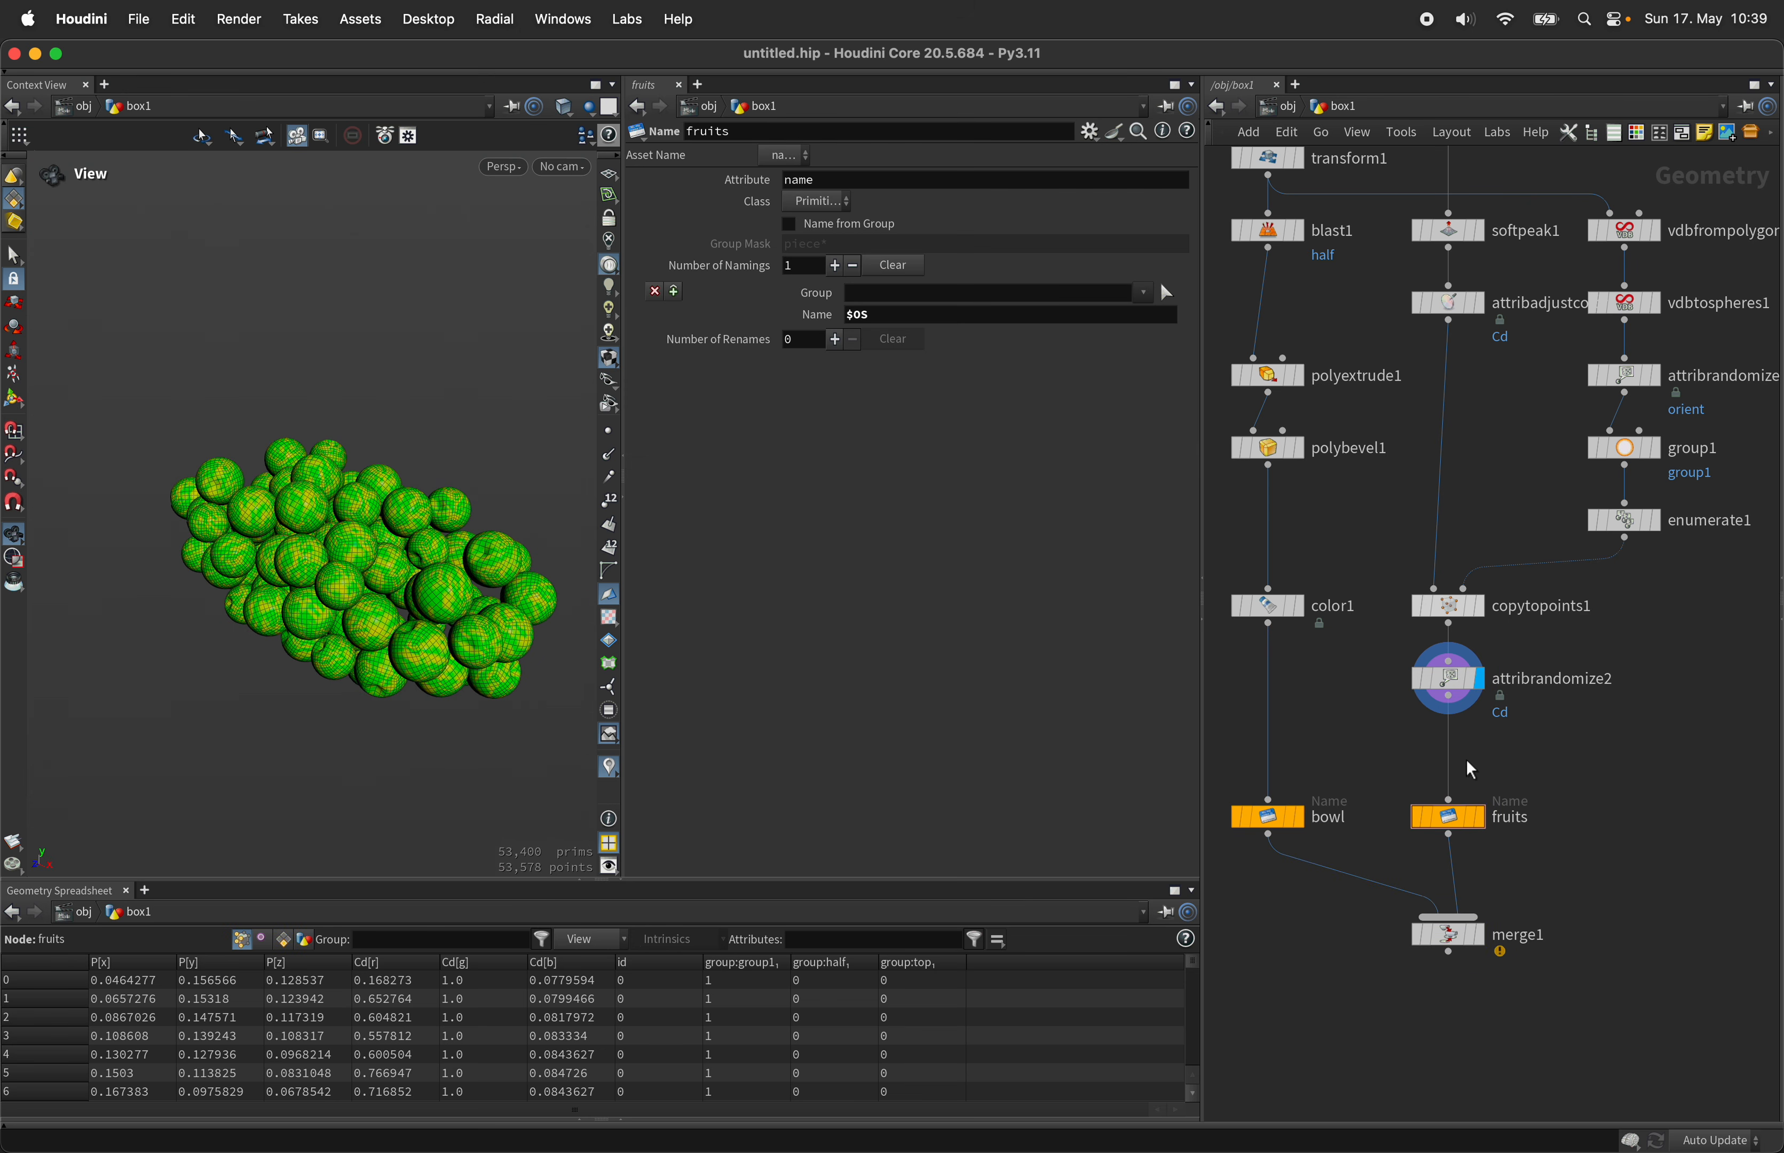
# Step: Insert and display an Attribute Adjust Color node between attribrandomize2 and fruits
pyautogui.press('Tab')
pyautogui.write('aadju')
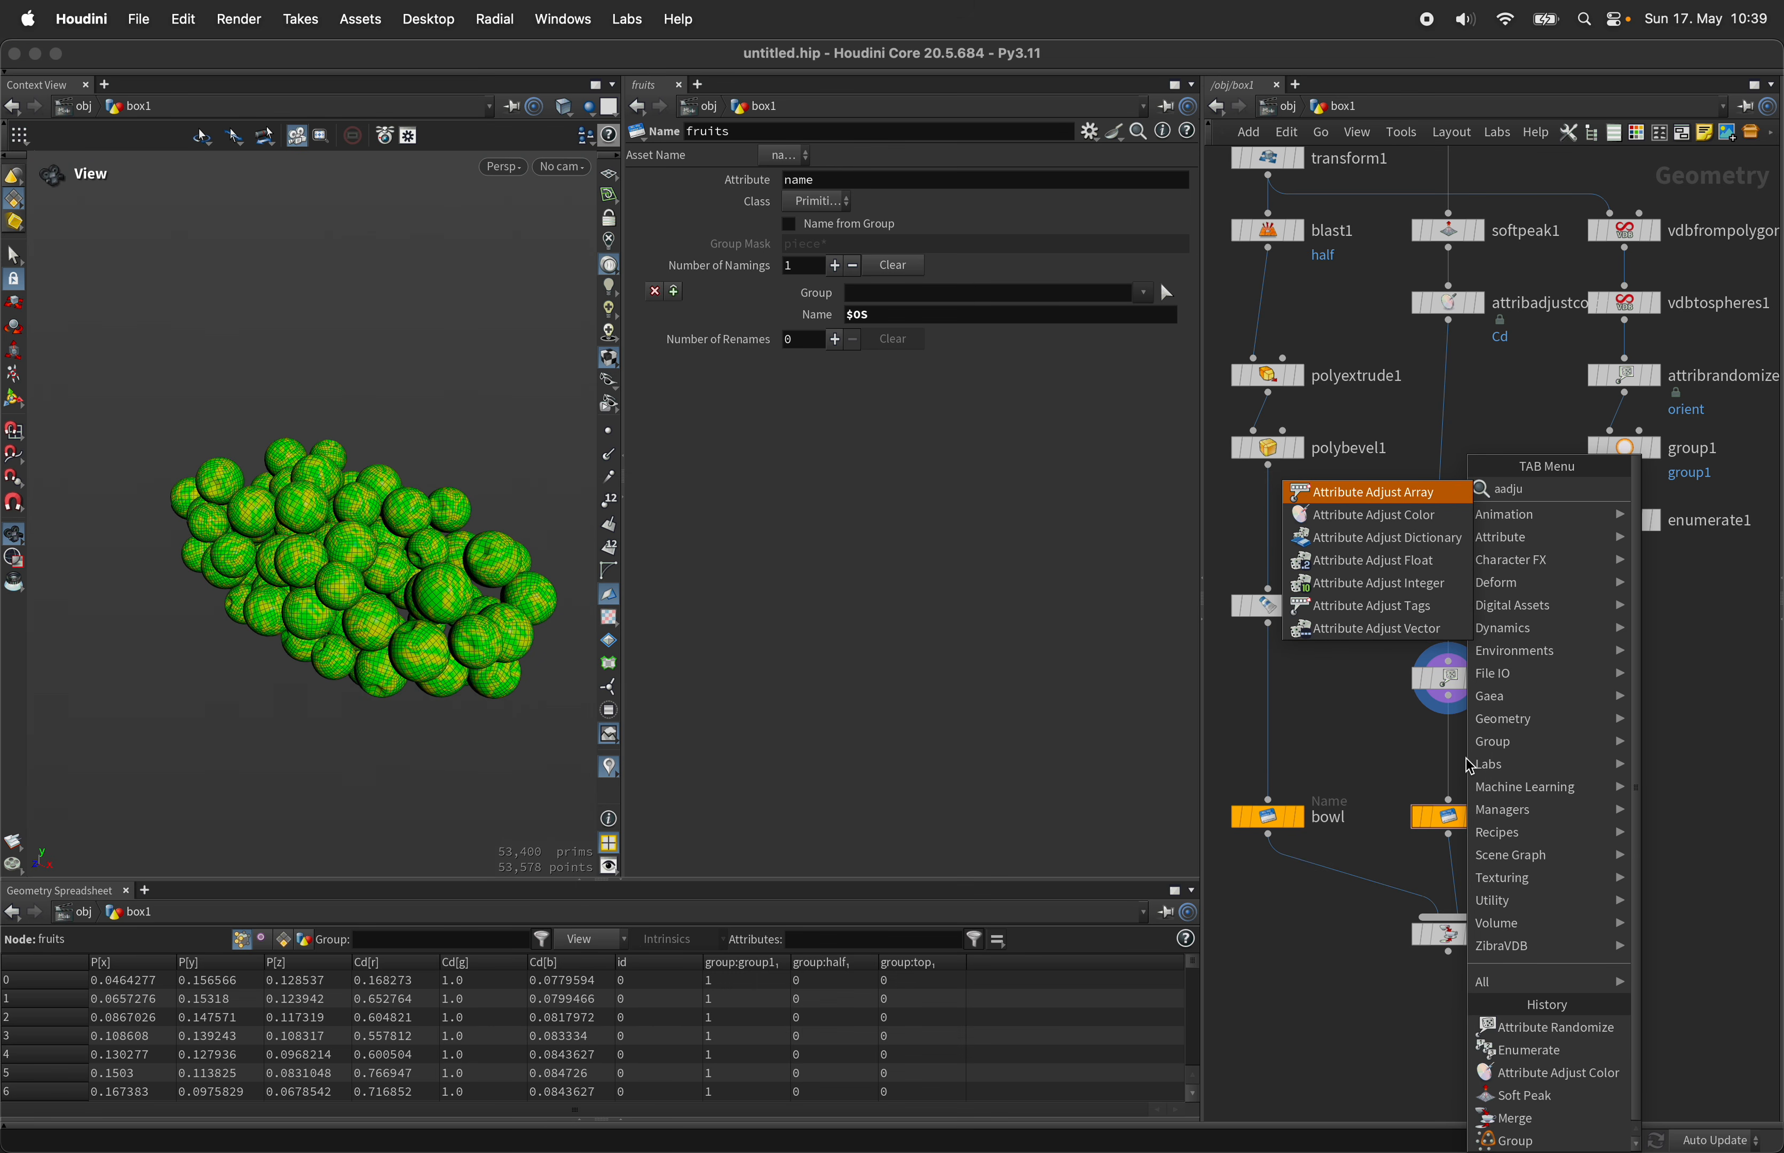
pyautogui.write('co')
pyautogui.press('Return')
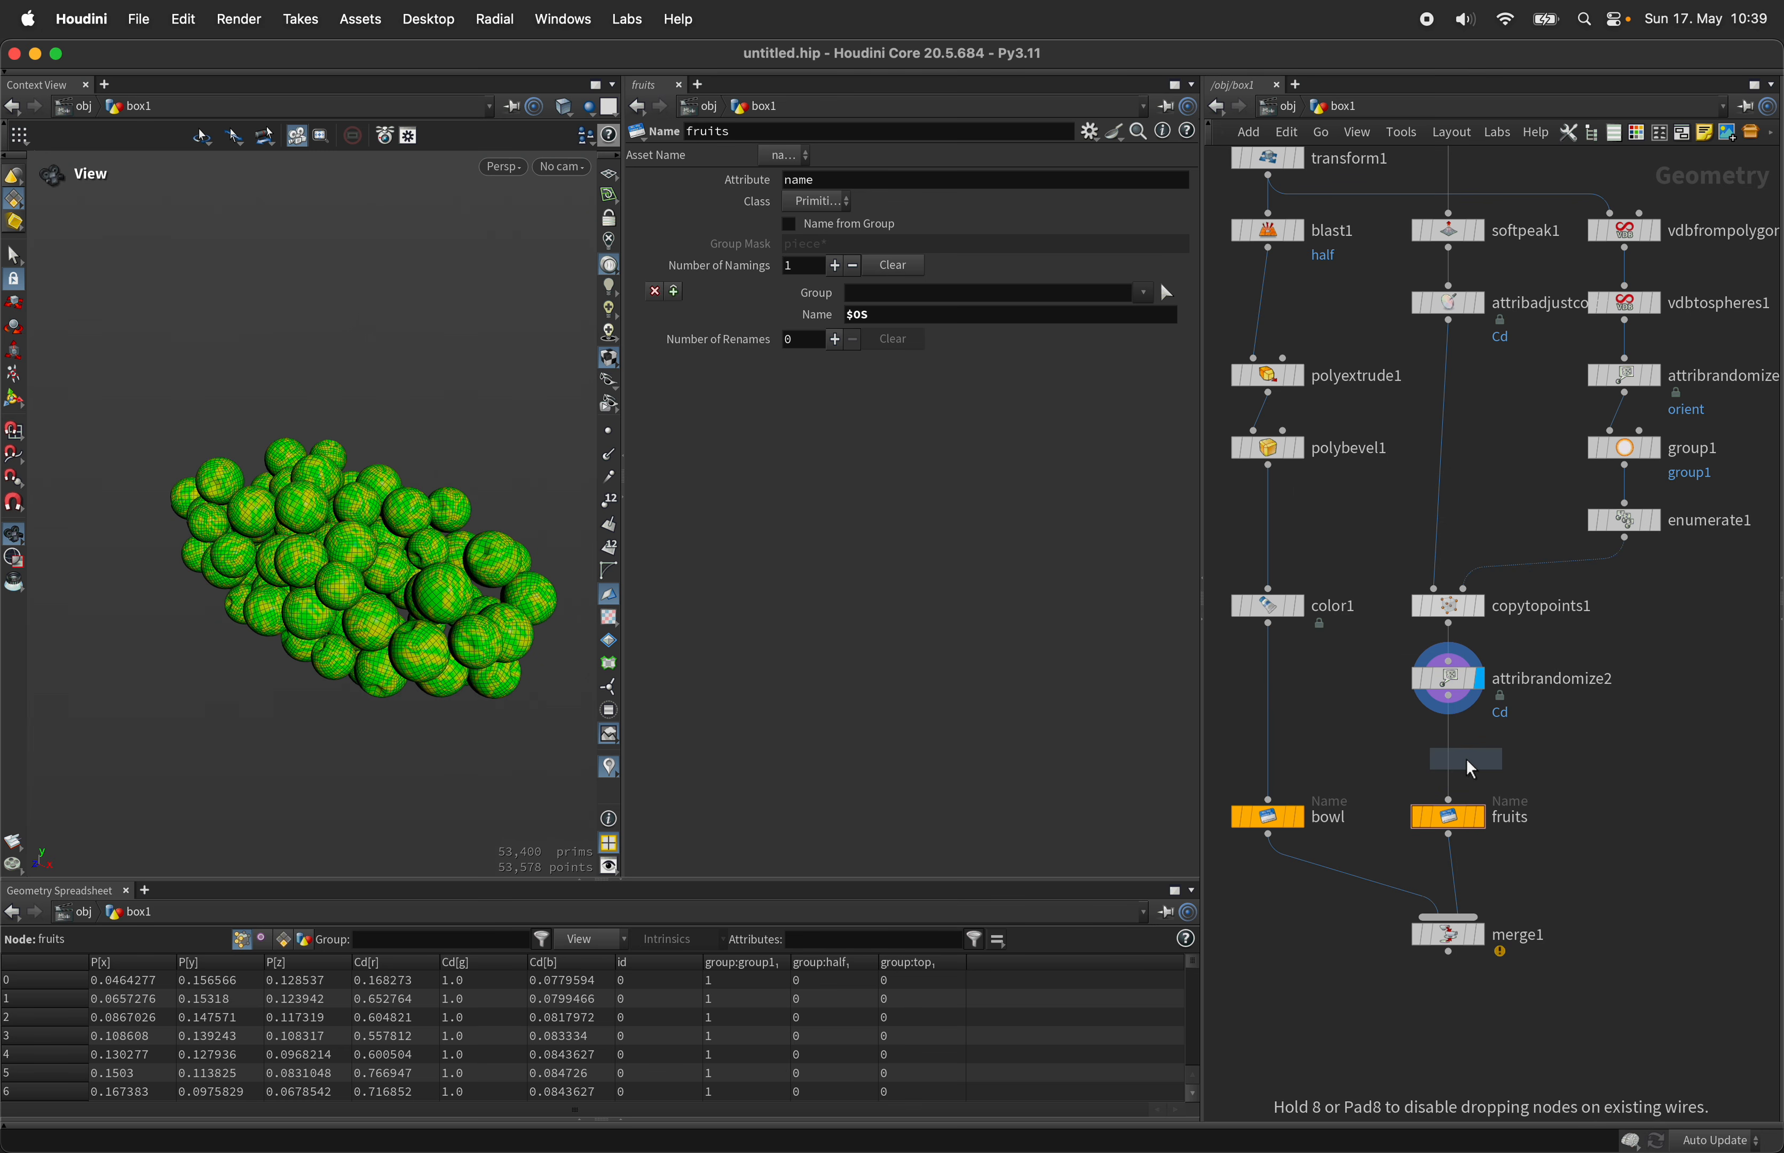
pyautogui.click(1469, 769)
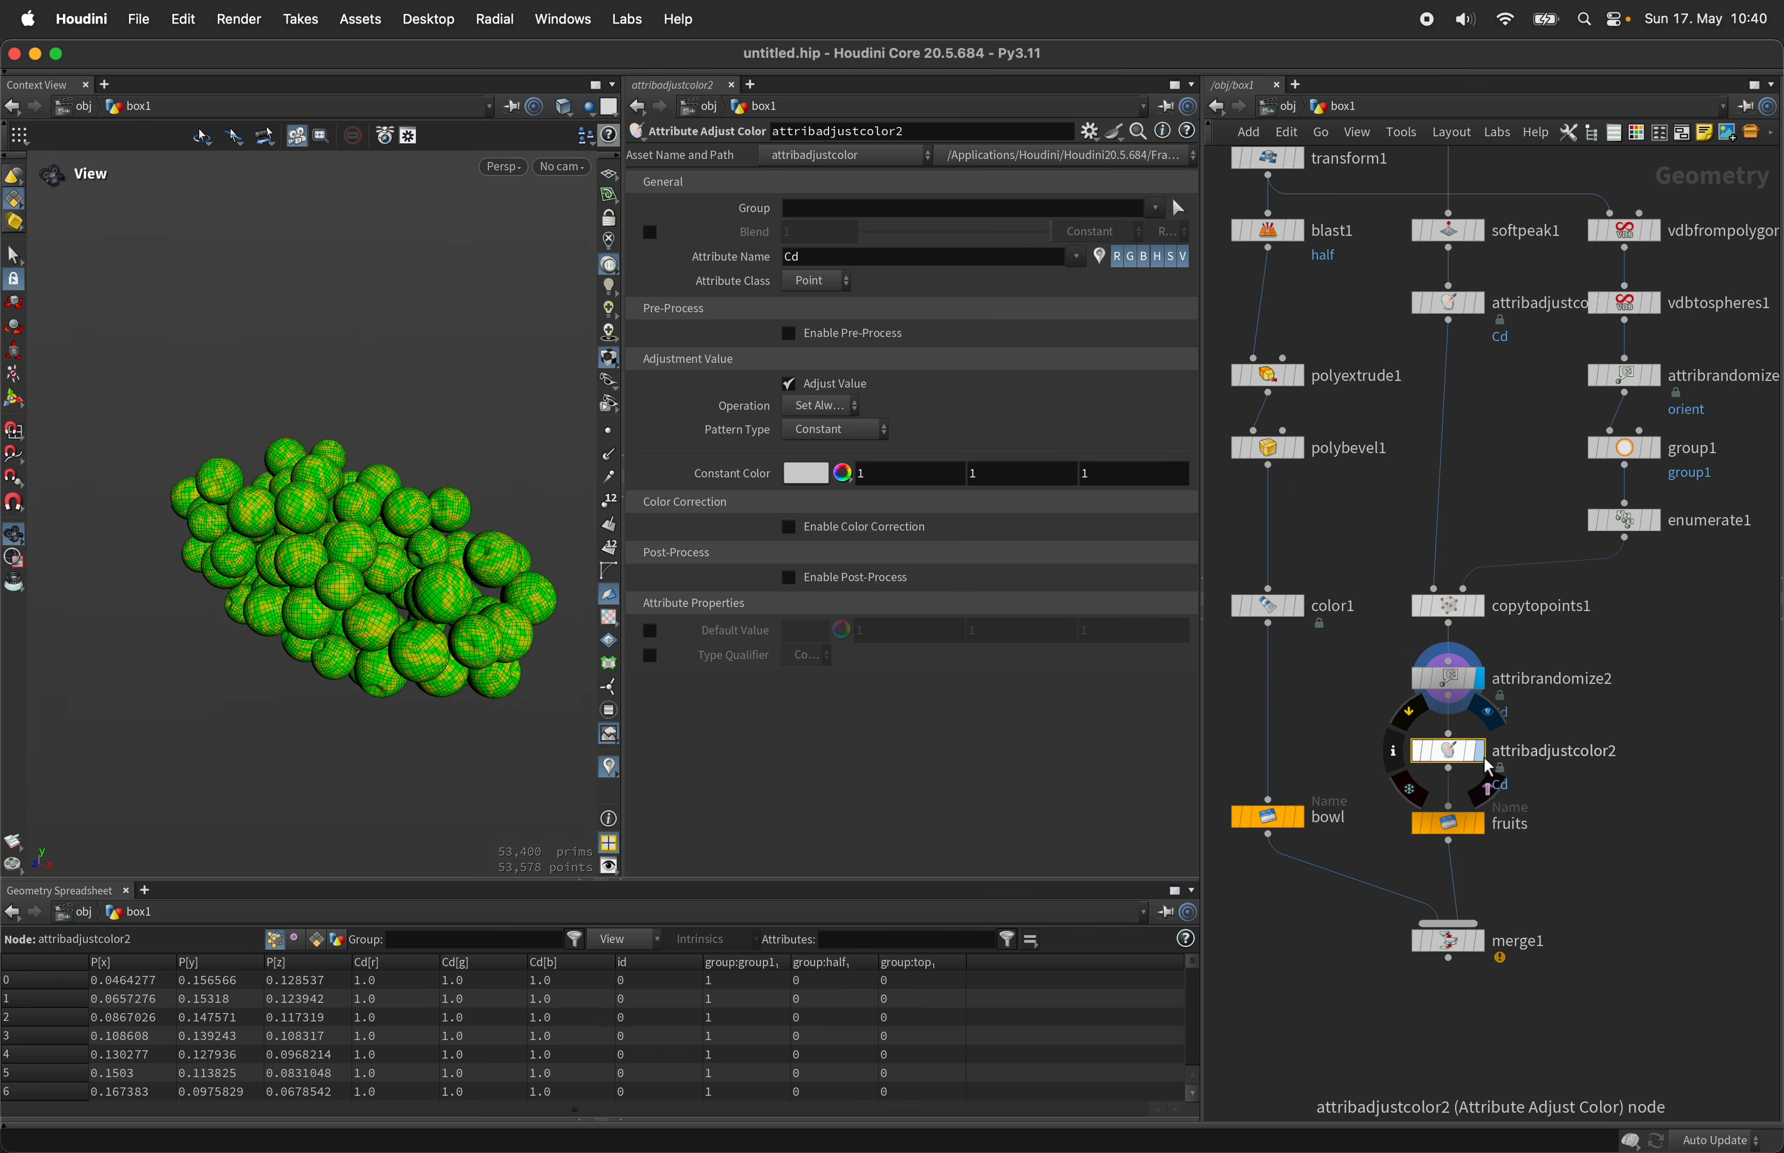
# Step: Turn off Adjust Value on attribadjustcolor2 and enable Color Correction with Hue Shift set to Use Attribute
pyautogui.click(841, 432)
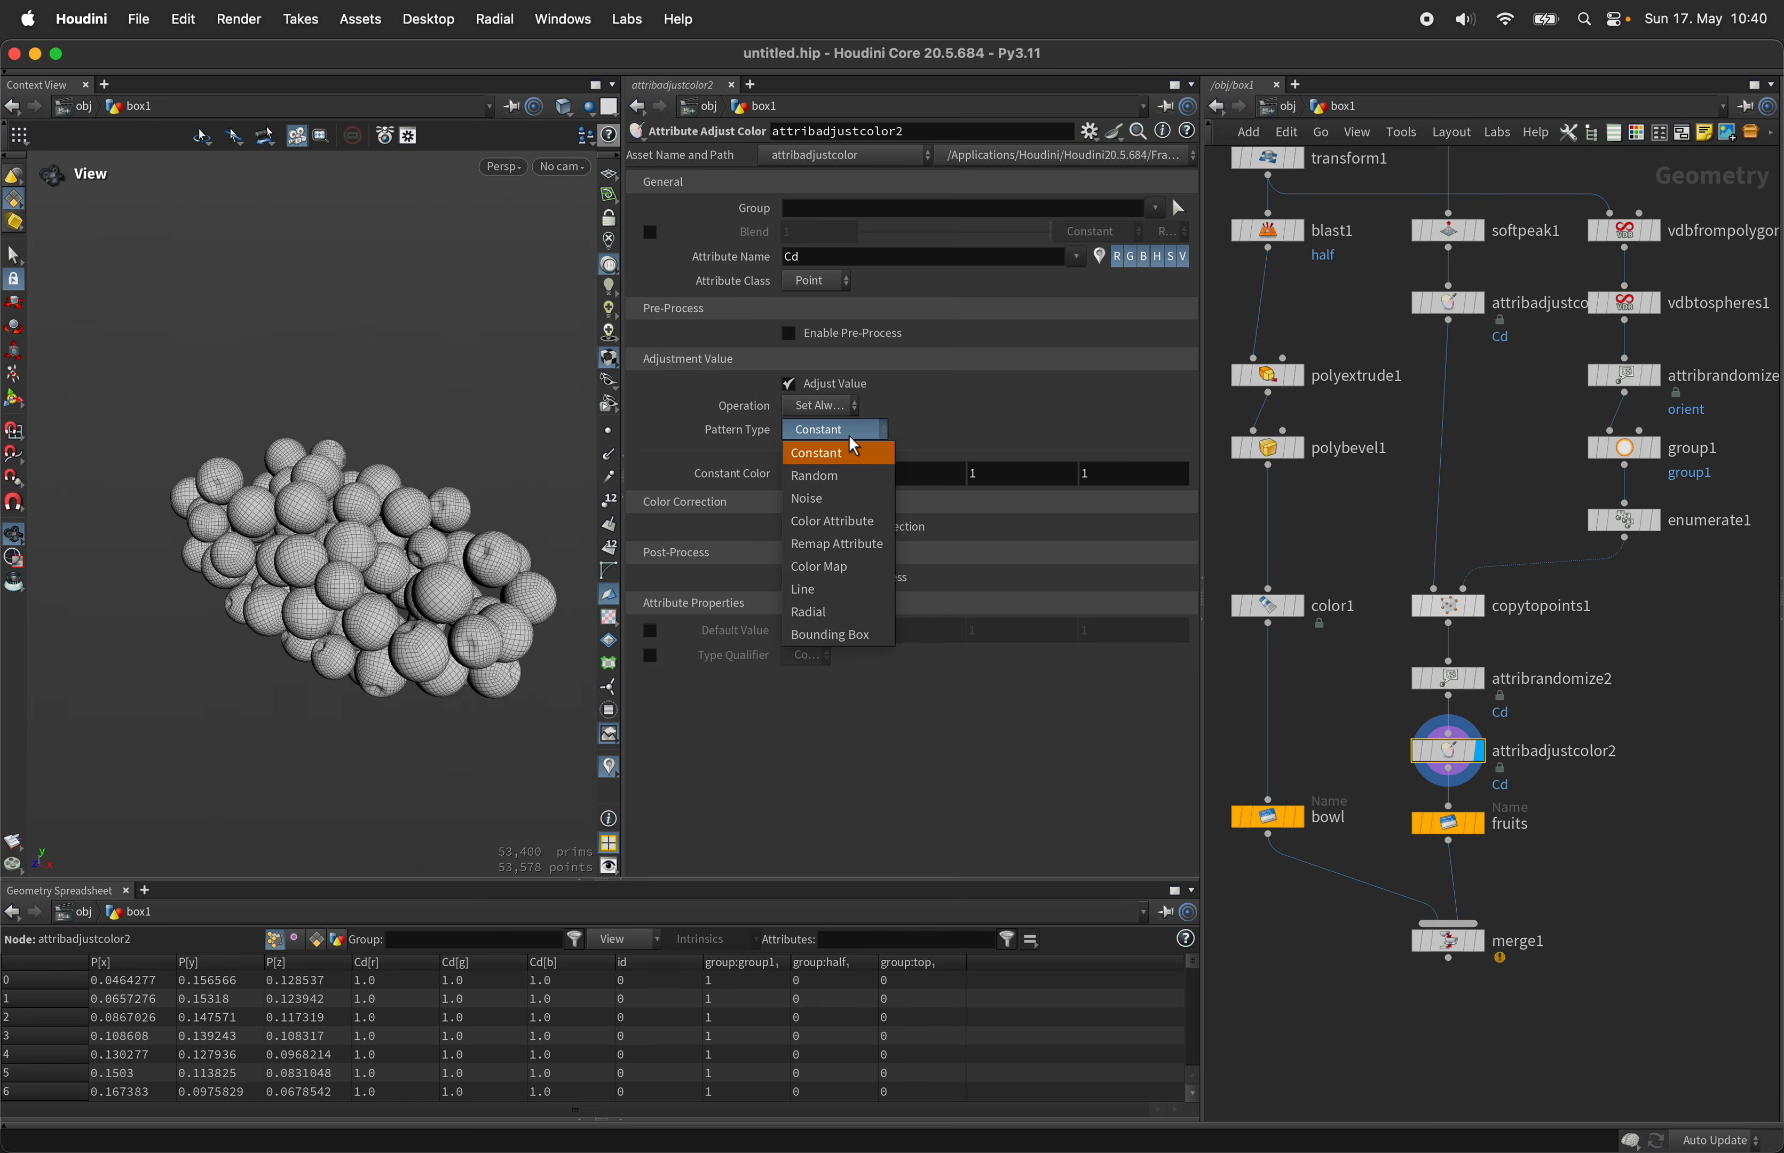
pyautogui.click(912, 413)
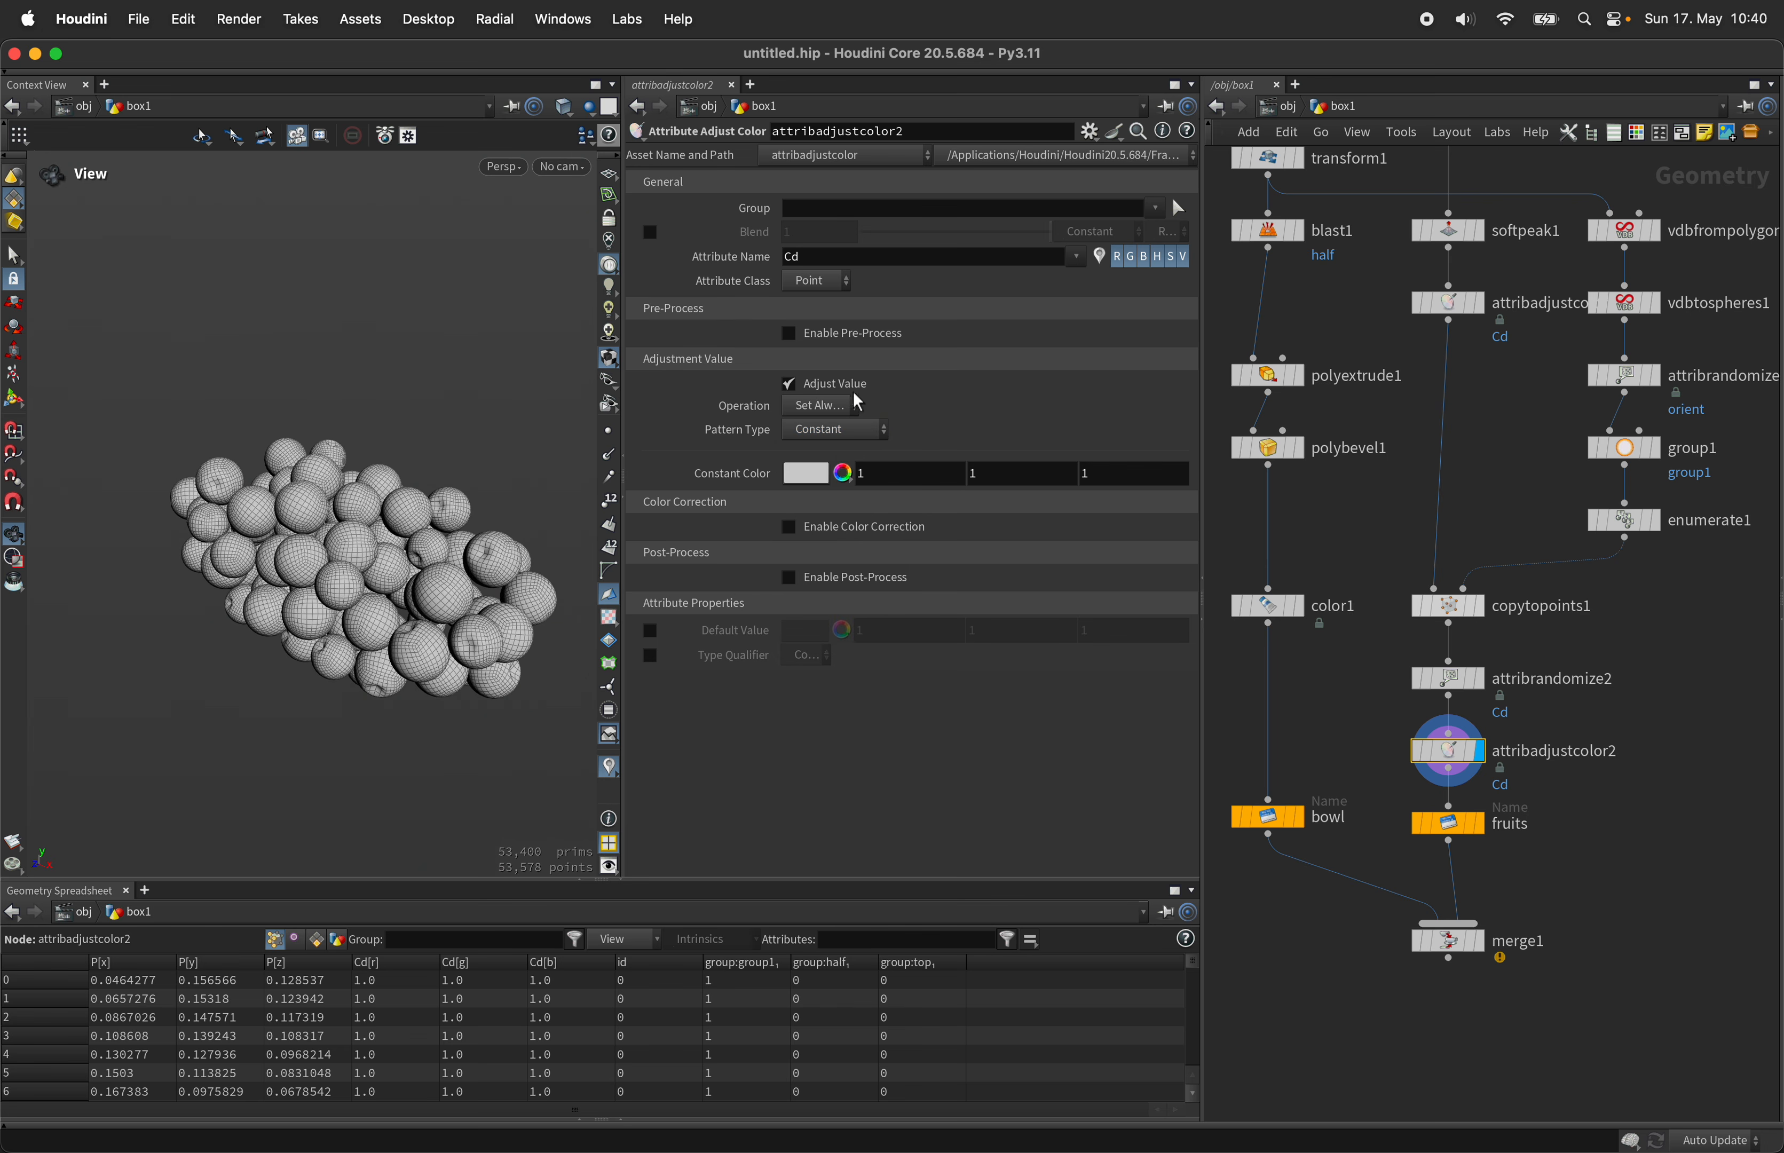
pyautogui.click(853, 383)
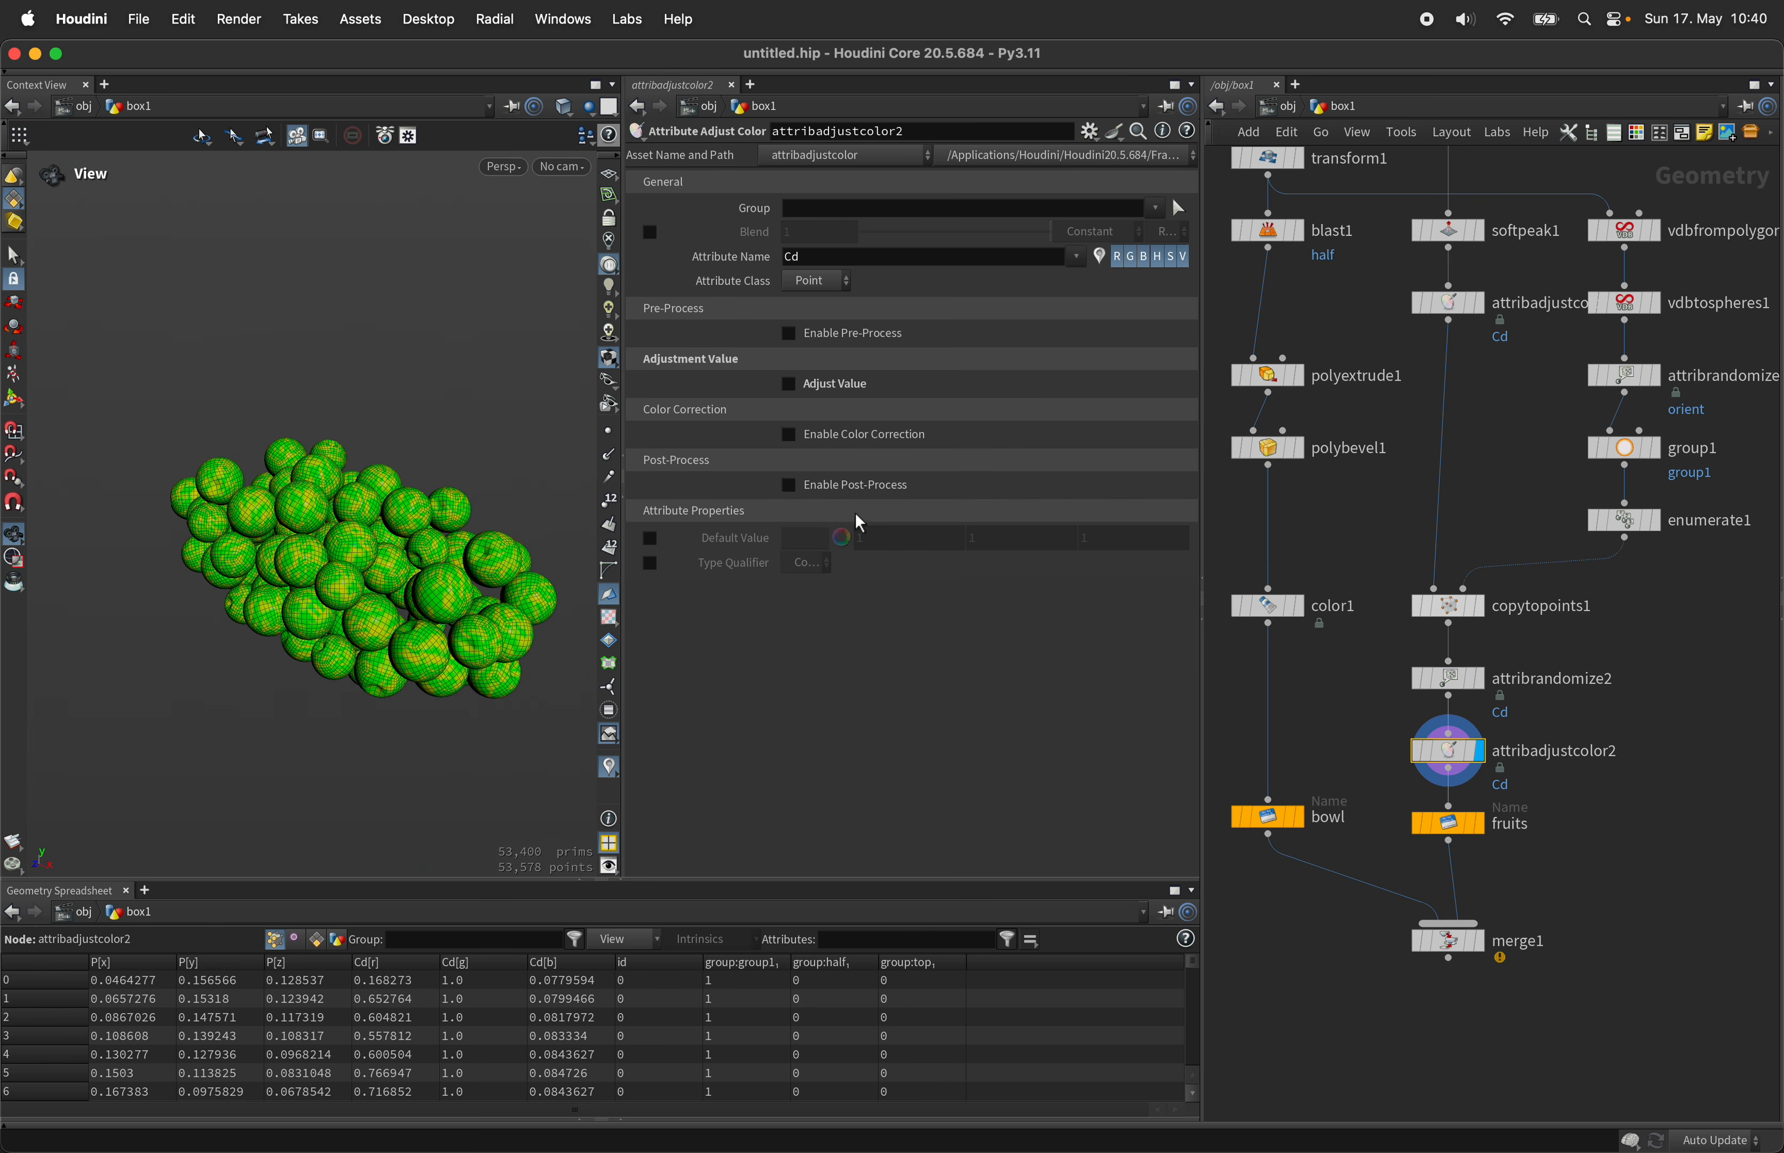
pyautogui.click(885, 437)
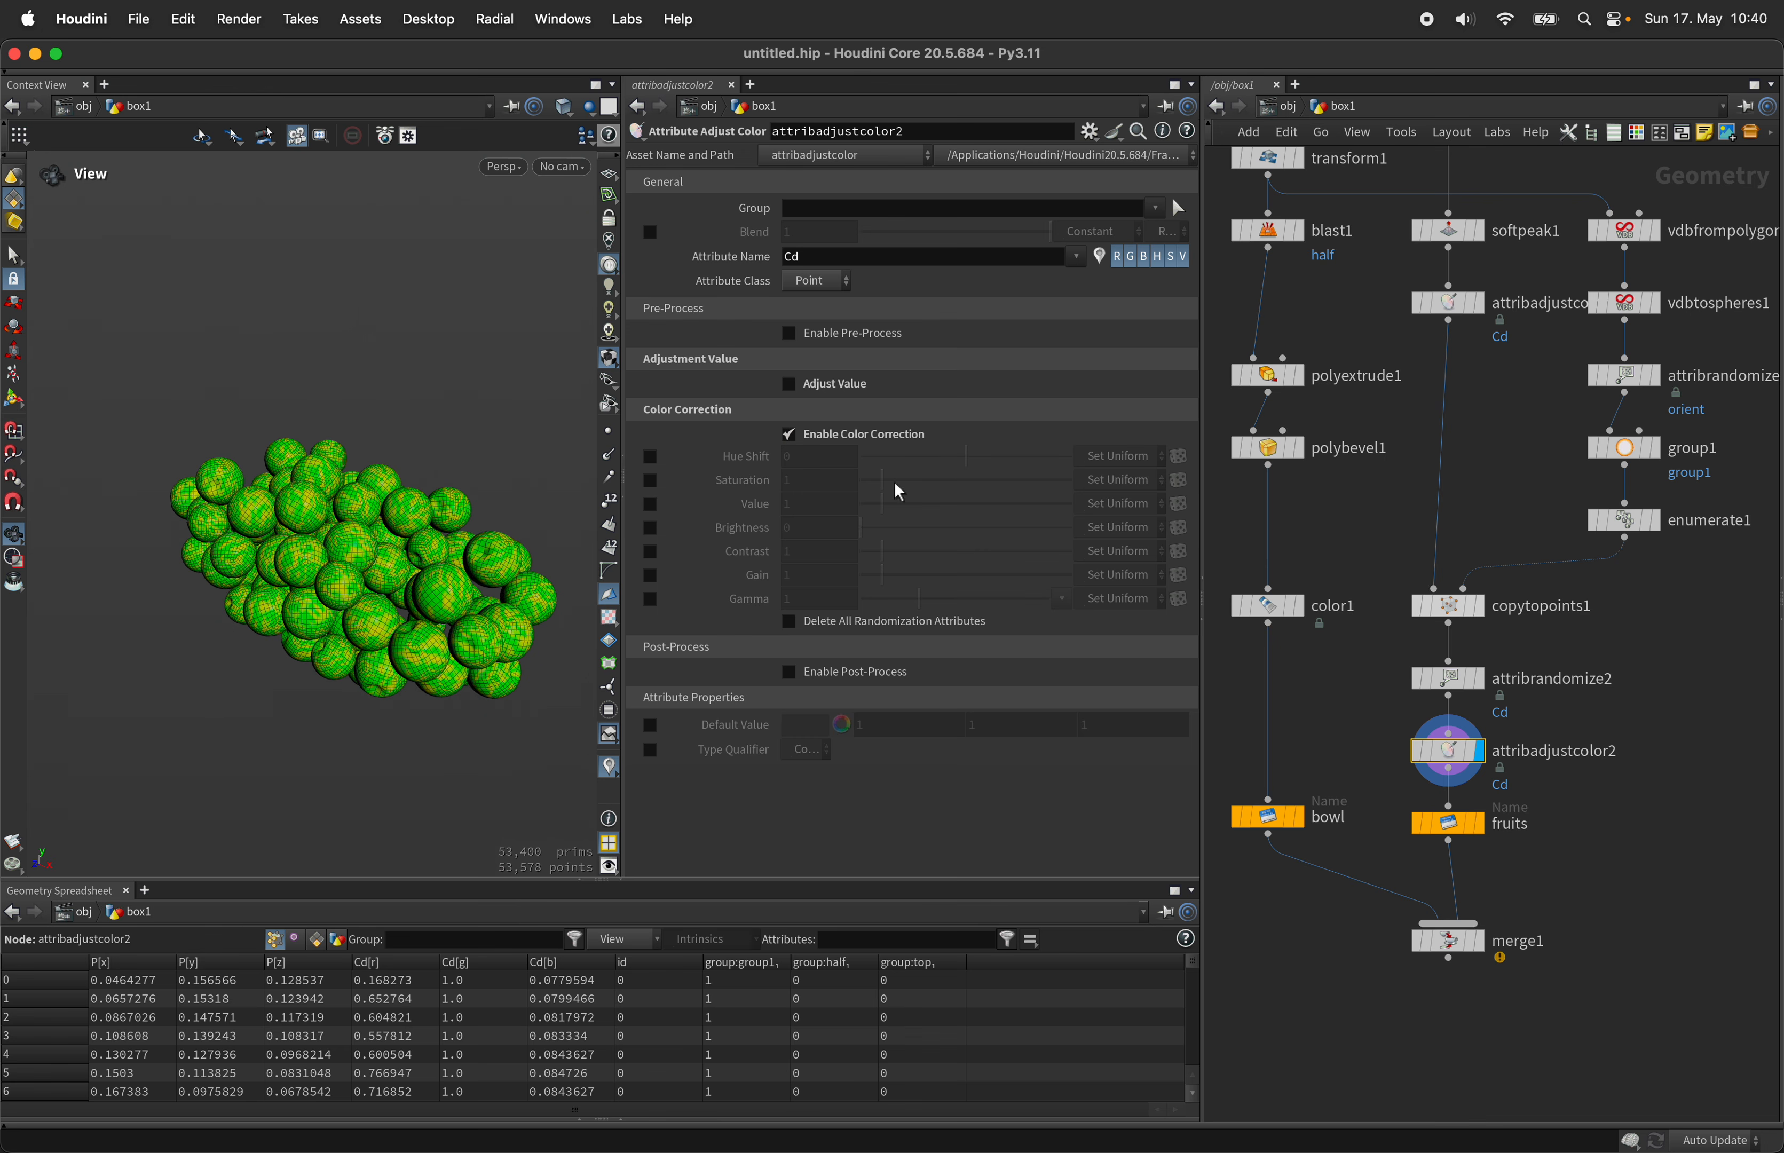
pyautogui.click(649, 456)
pyautogui.click(1104, 460)
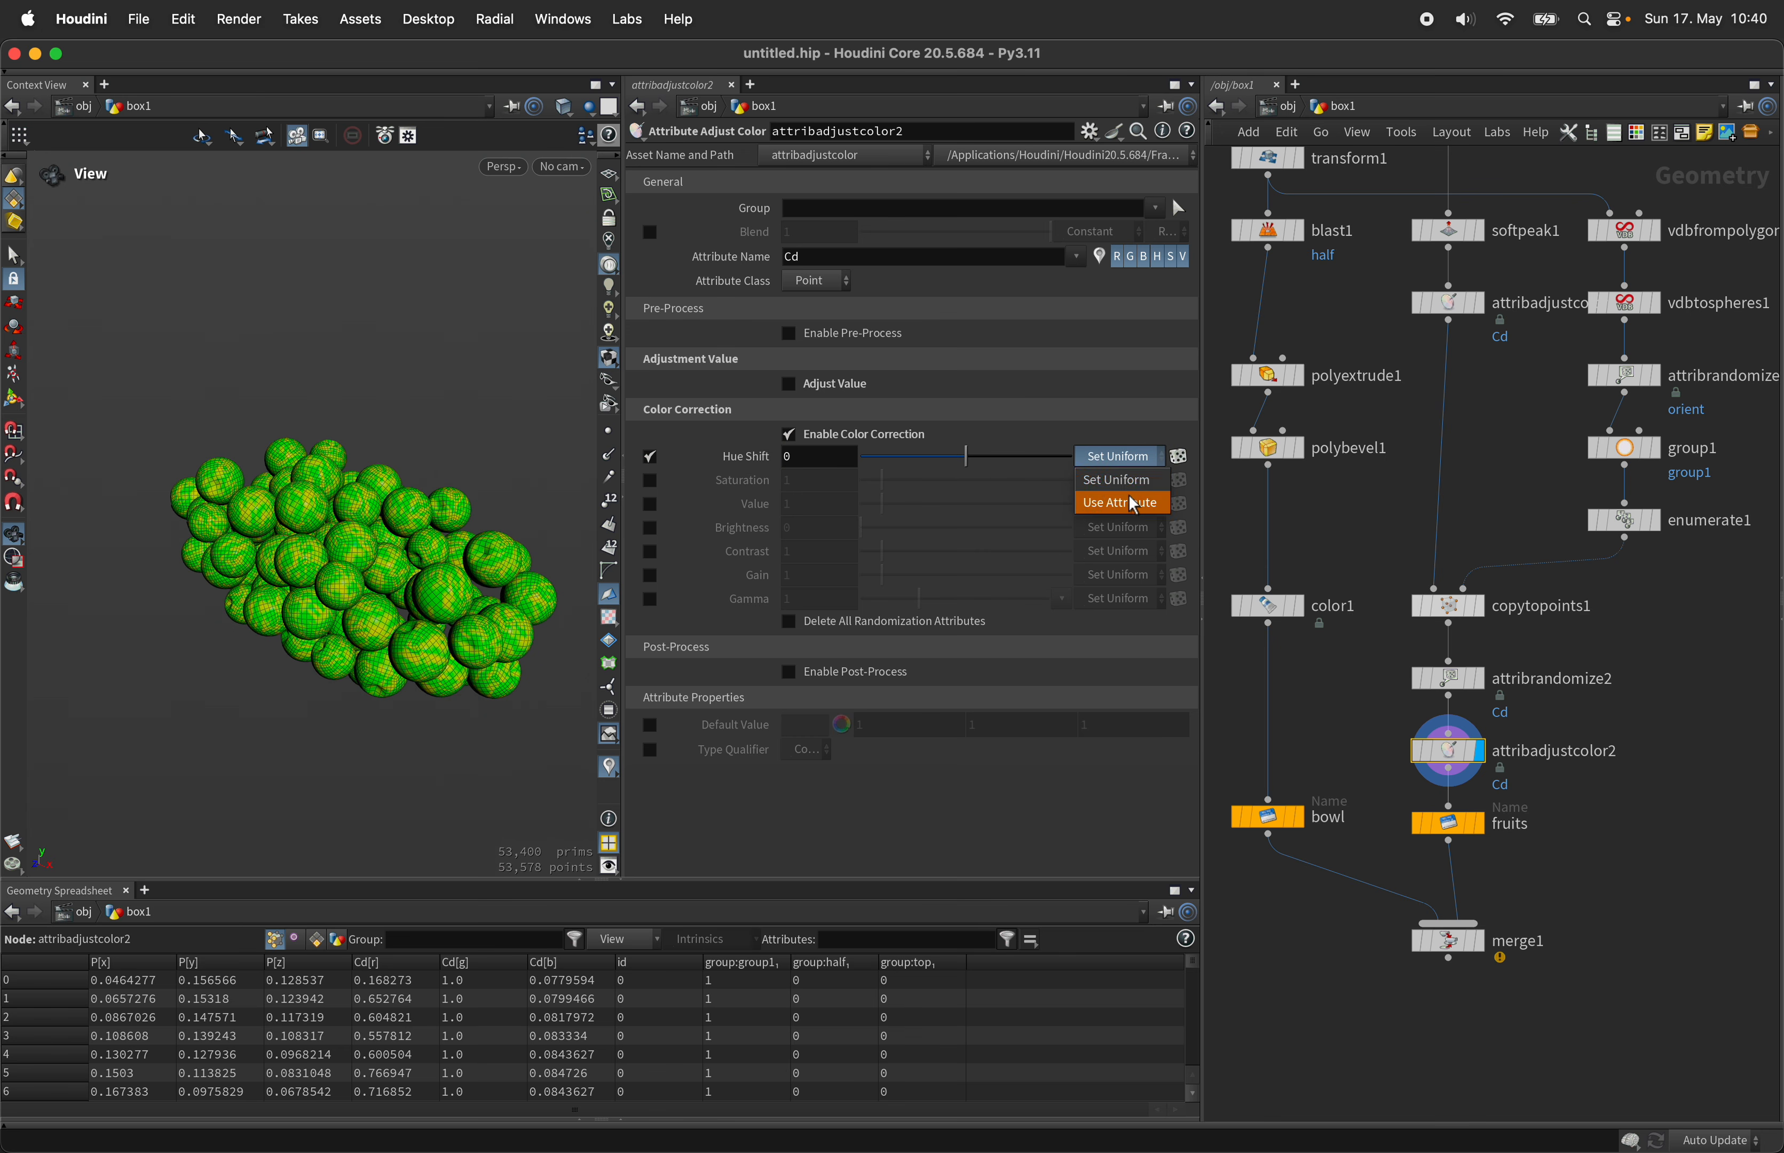
pyautogui.click(1128, 499)
# Step: Copy the Hue Shift Attribute name hueshift from attribadjustcolor2 and use it as the Attribute Name of attribrandomize2
pyautogui.click(901, 477)
pyautogui.hotkey('ctrl', 'c')
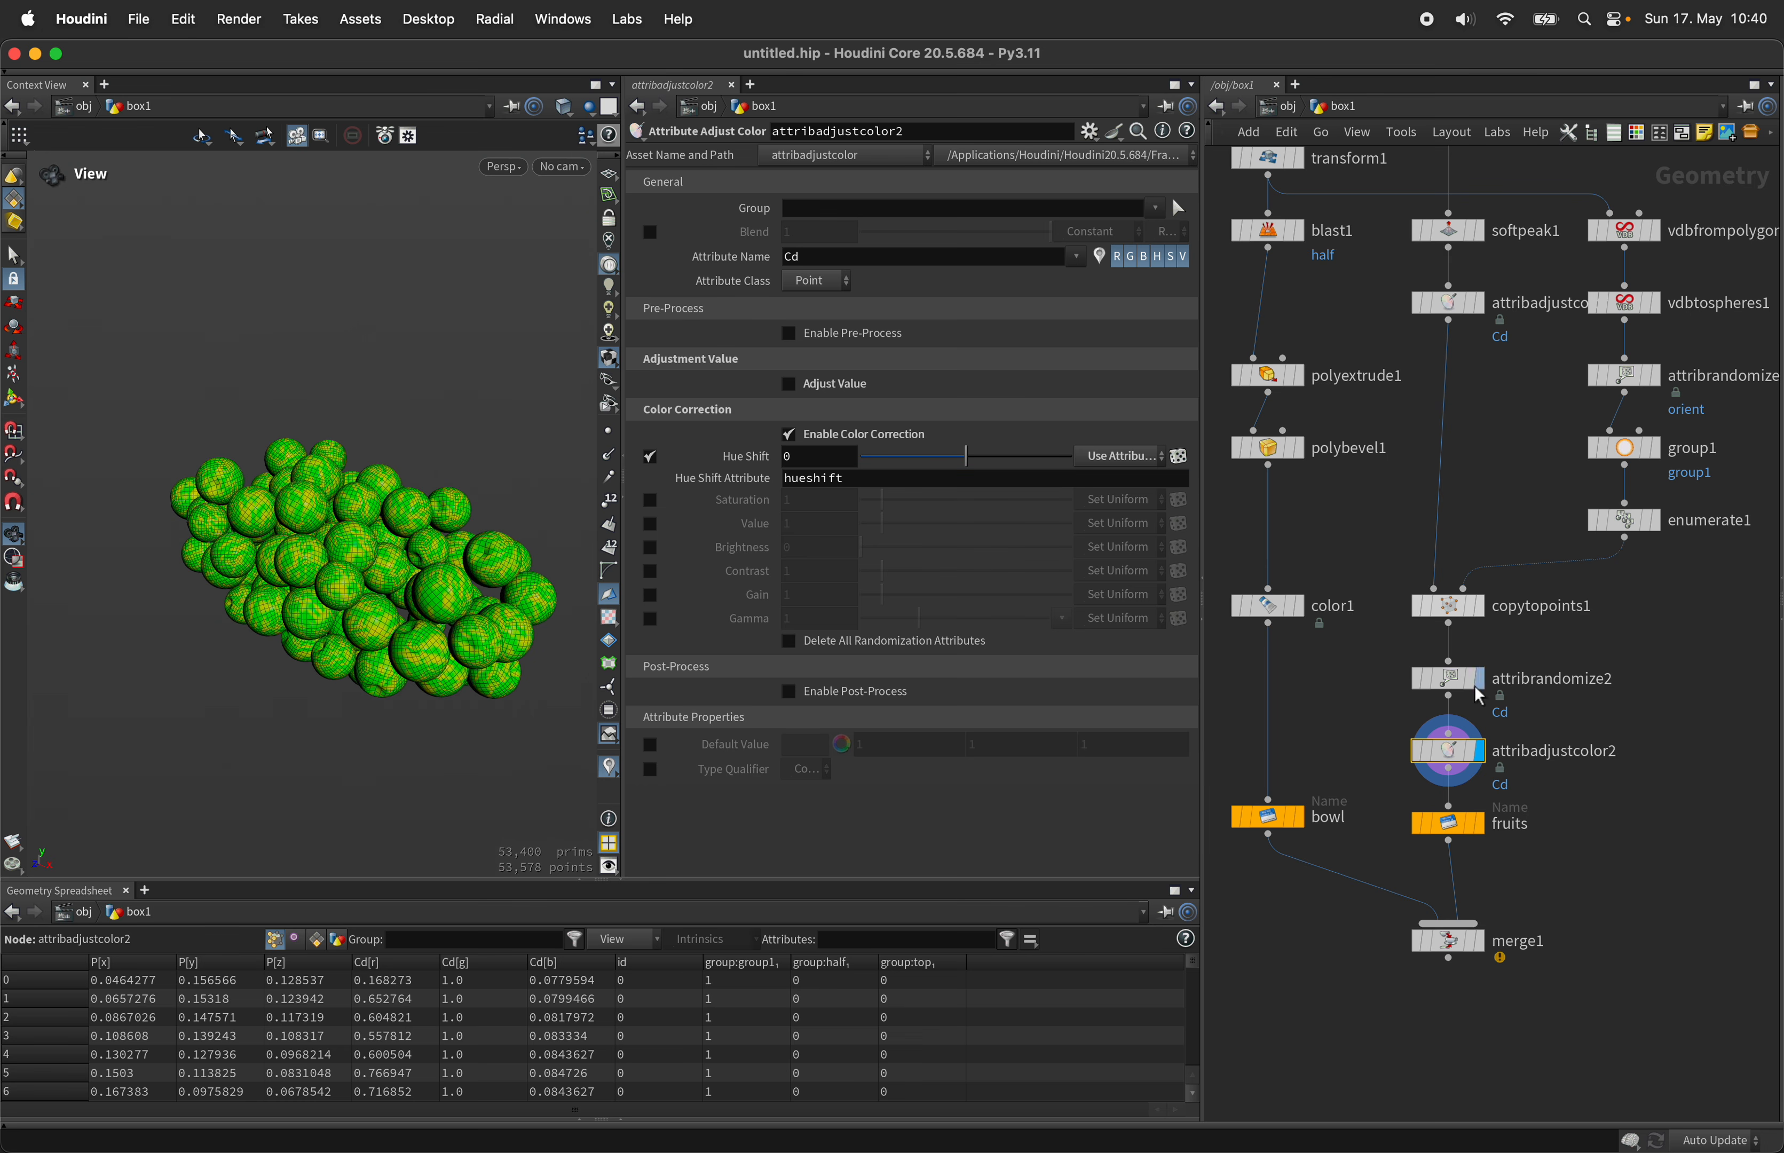
pyautogui.click(1456, 686)
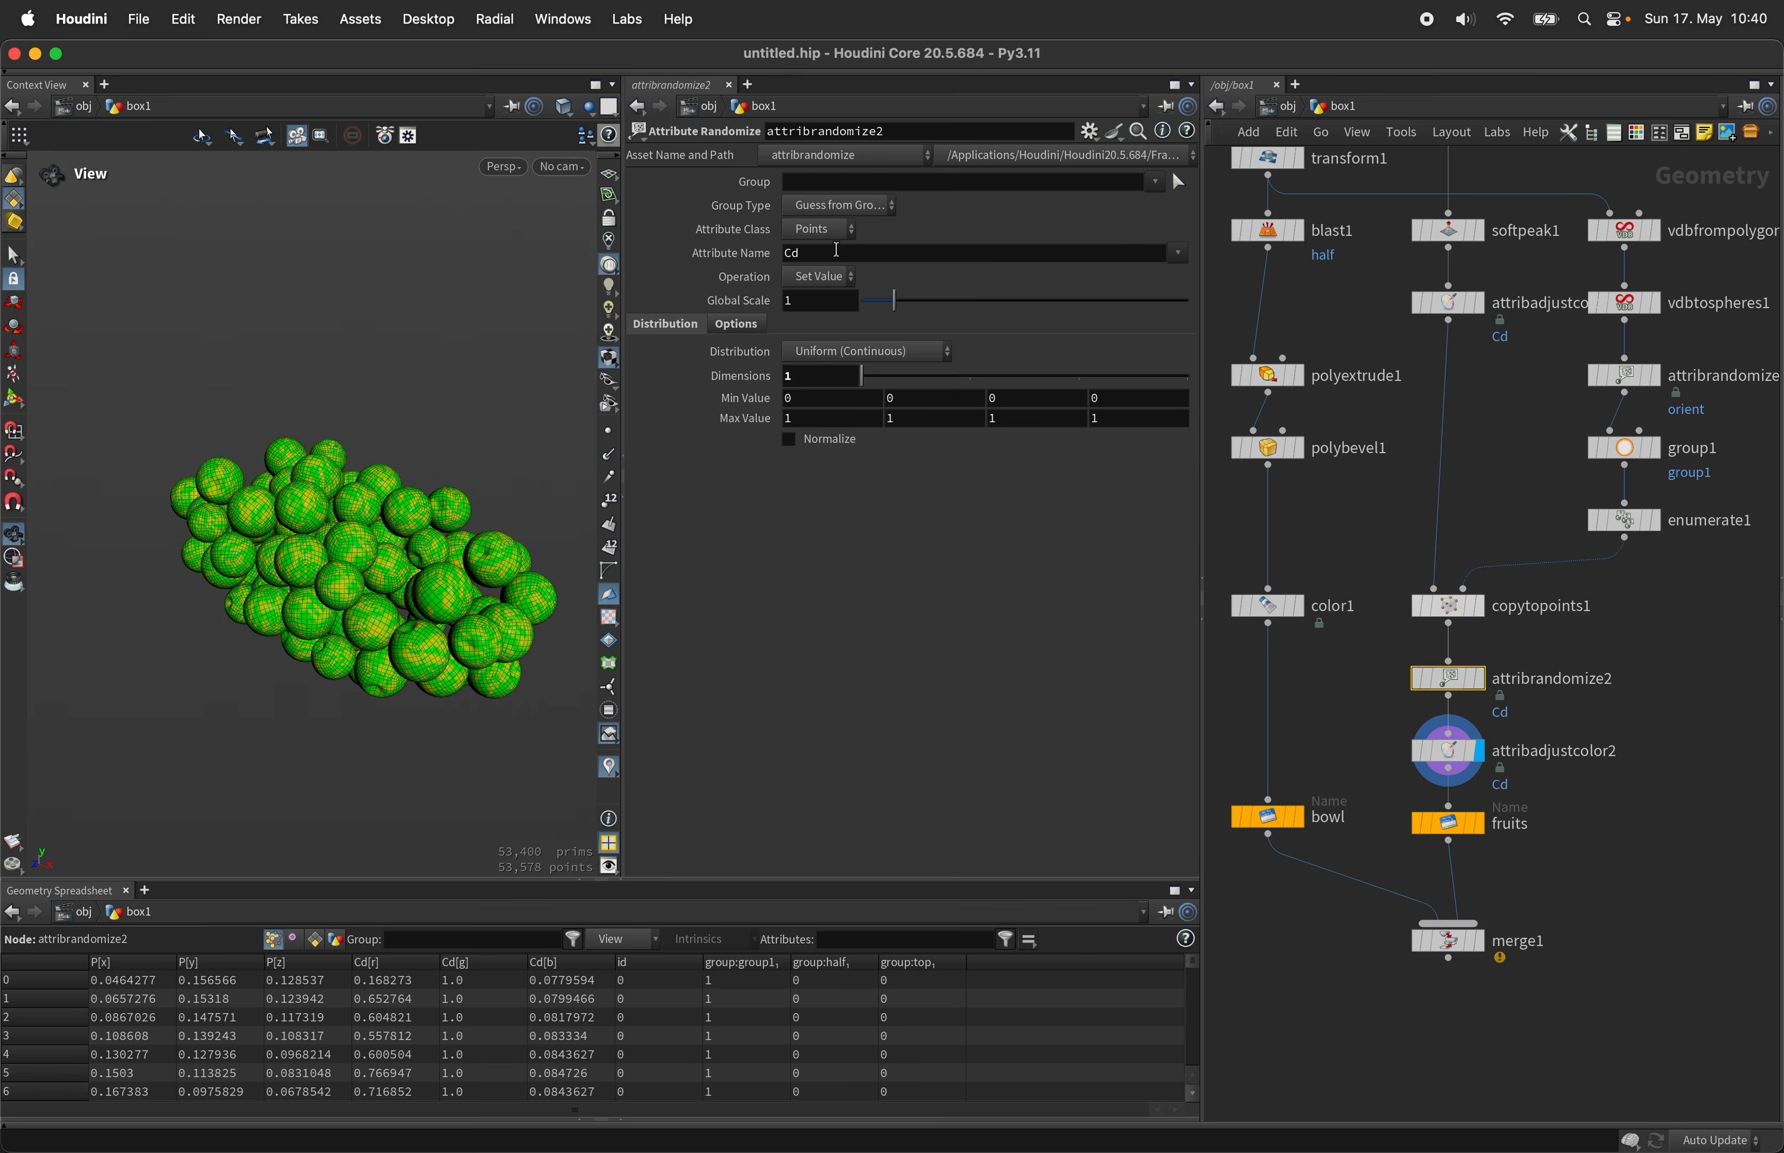
pyautogui.click(837, 252)
pyautogui.hotkey('ctrl', 'v')
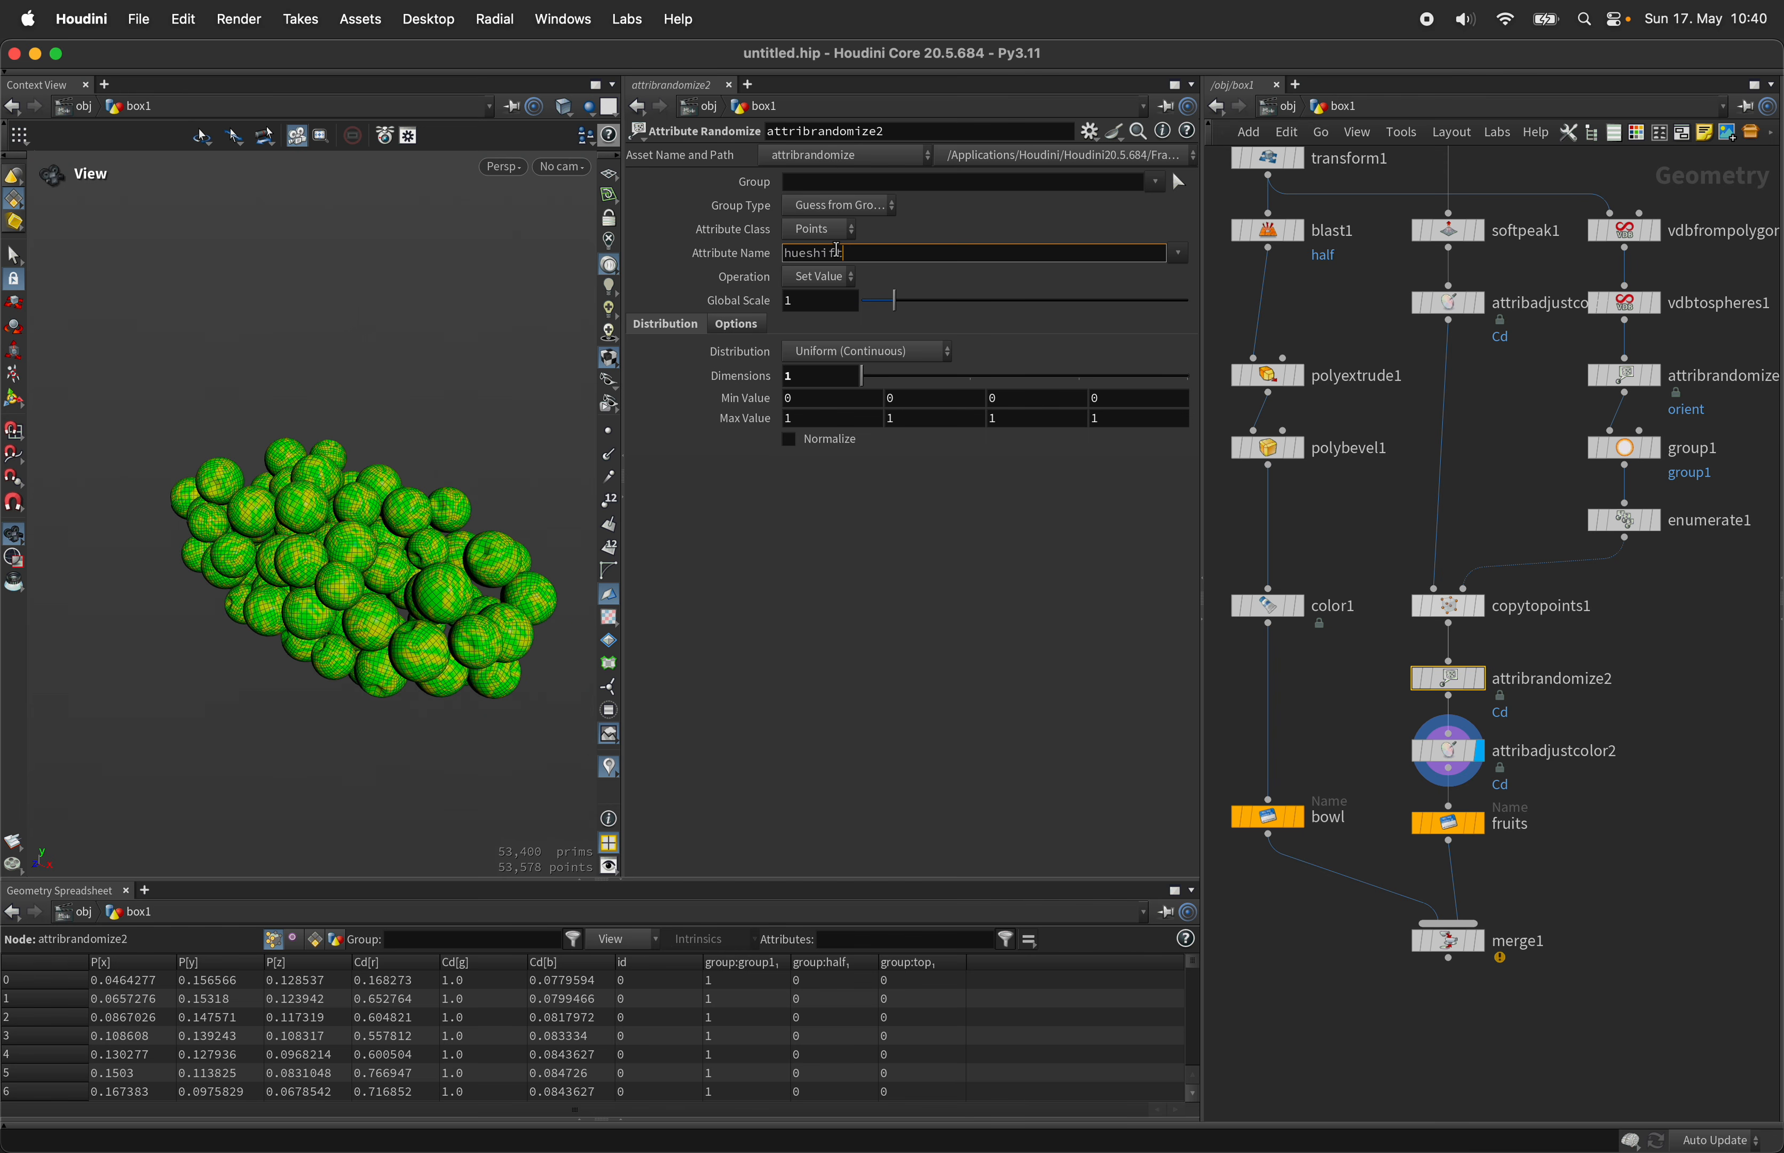
pyautogui.press('Return')
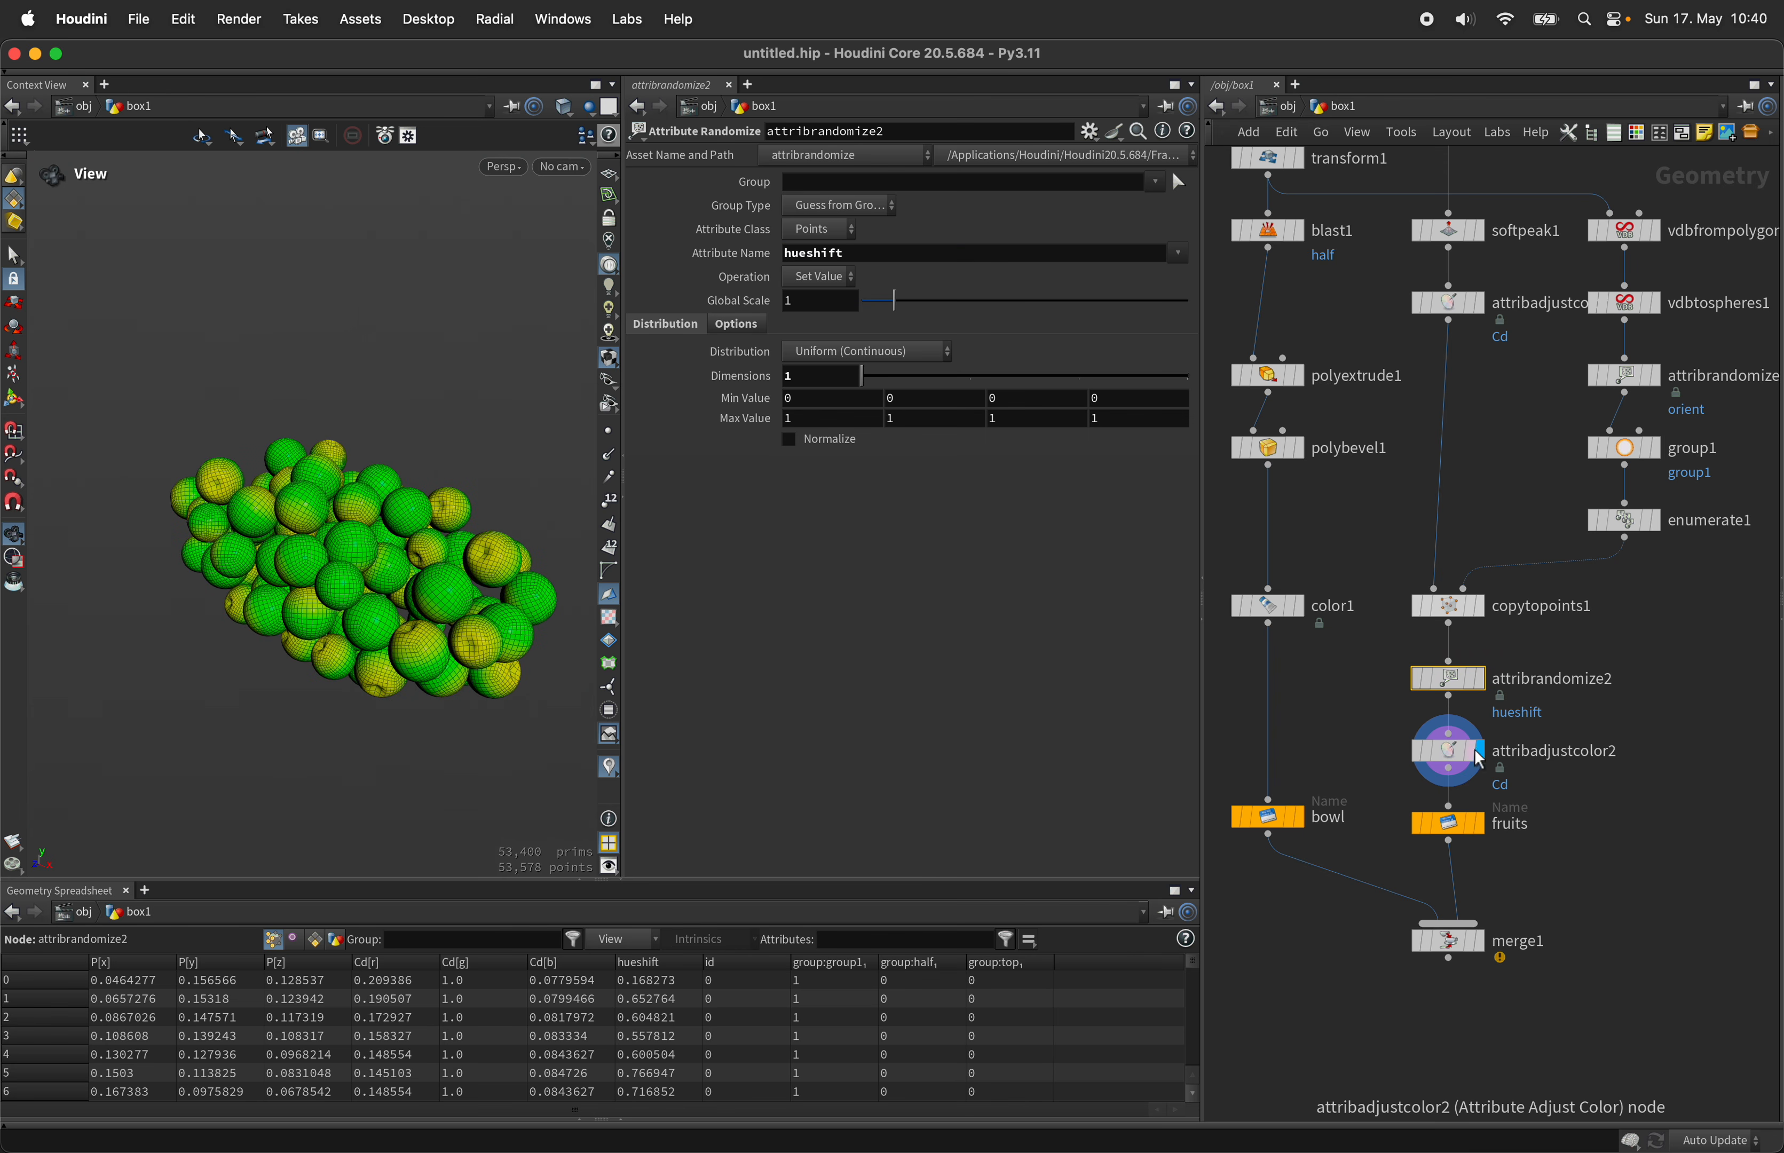
# Step: Set the Hue Shift of attribadjustcolor2 to -20 and inspect the recoloured fruits
pyautogui.click(1447, 750)
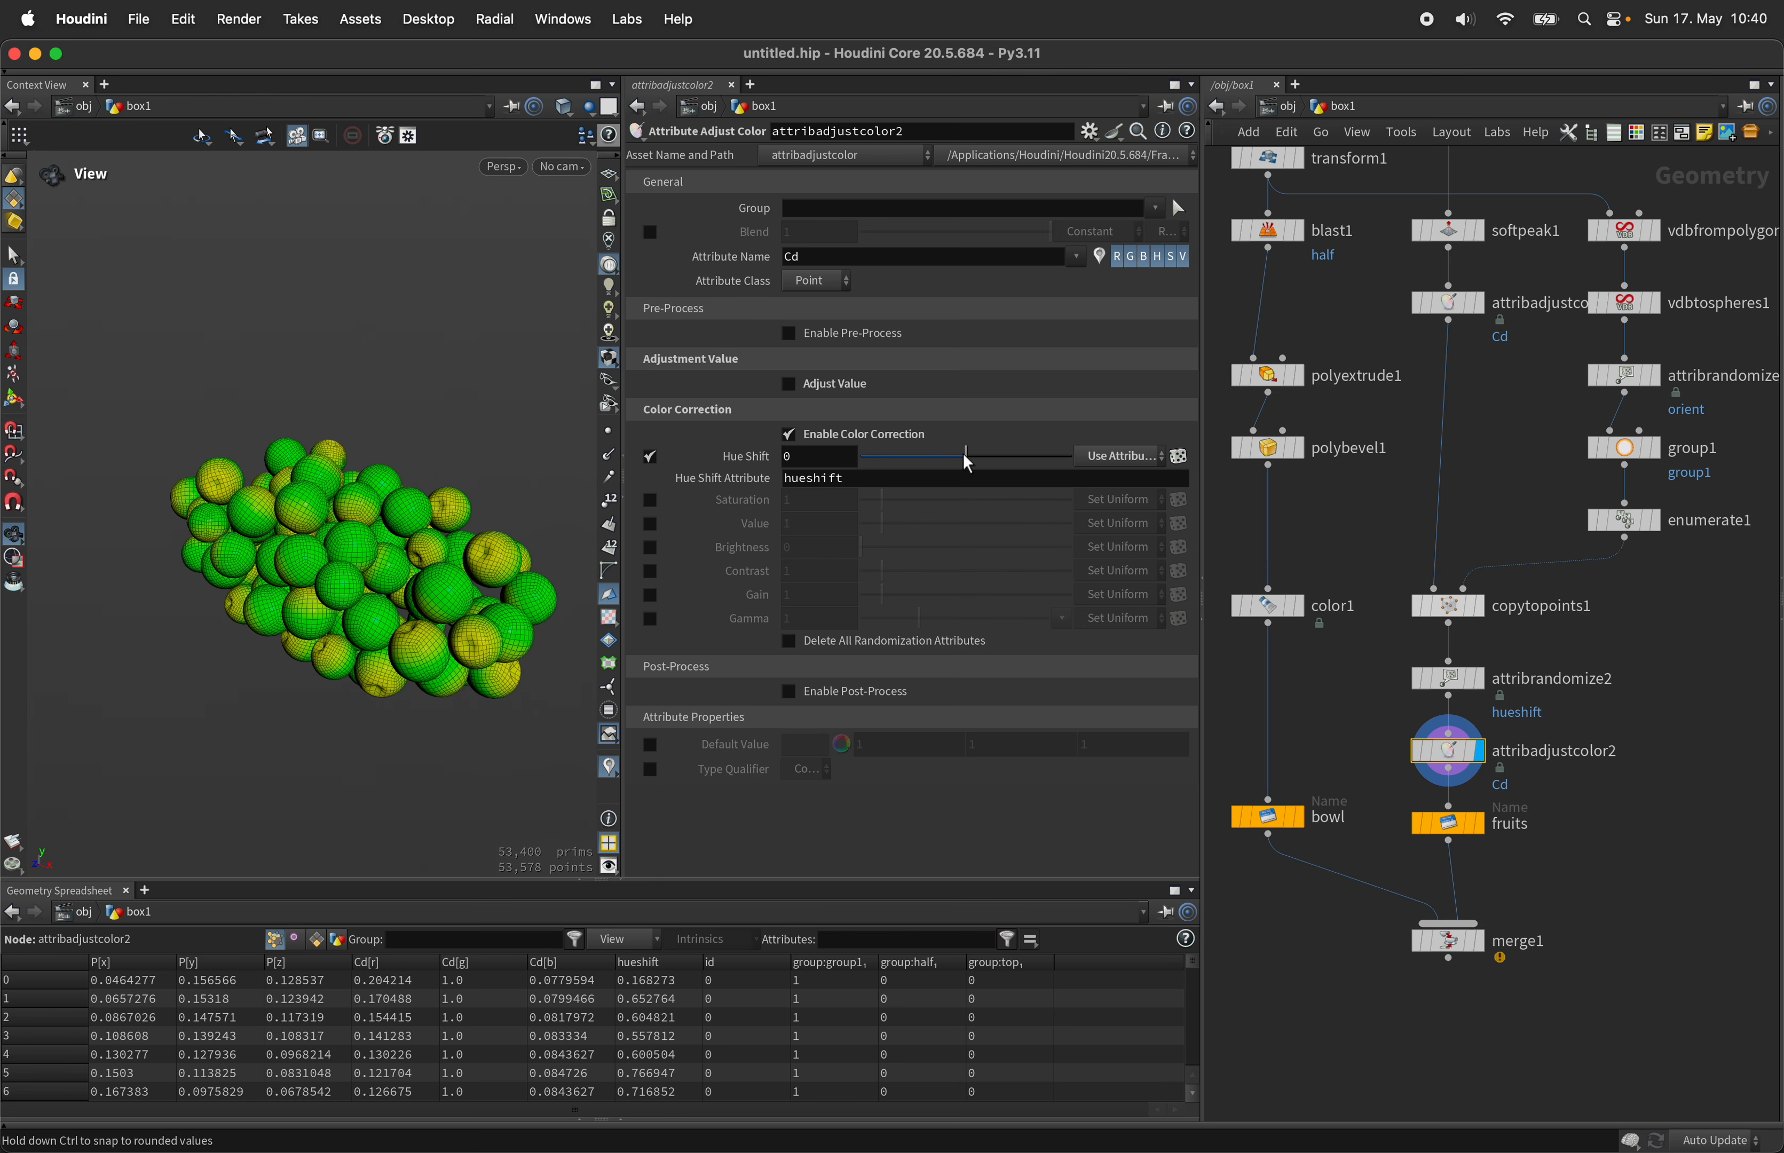
pyautogui.moveTo(963, 453); pyautogui.dragTo(947, 454)
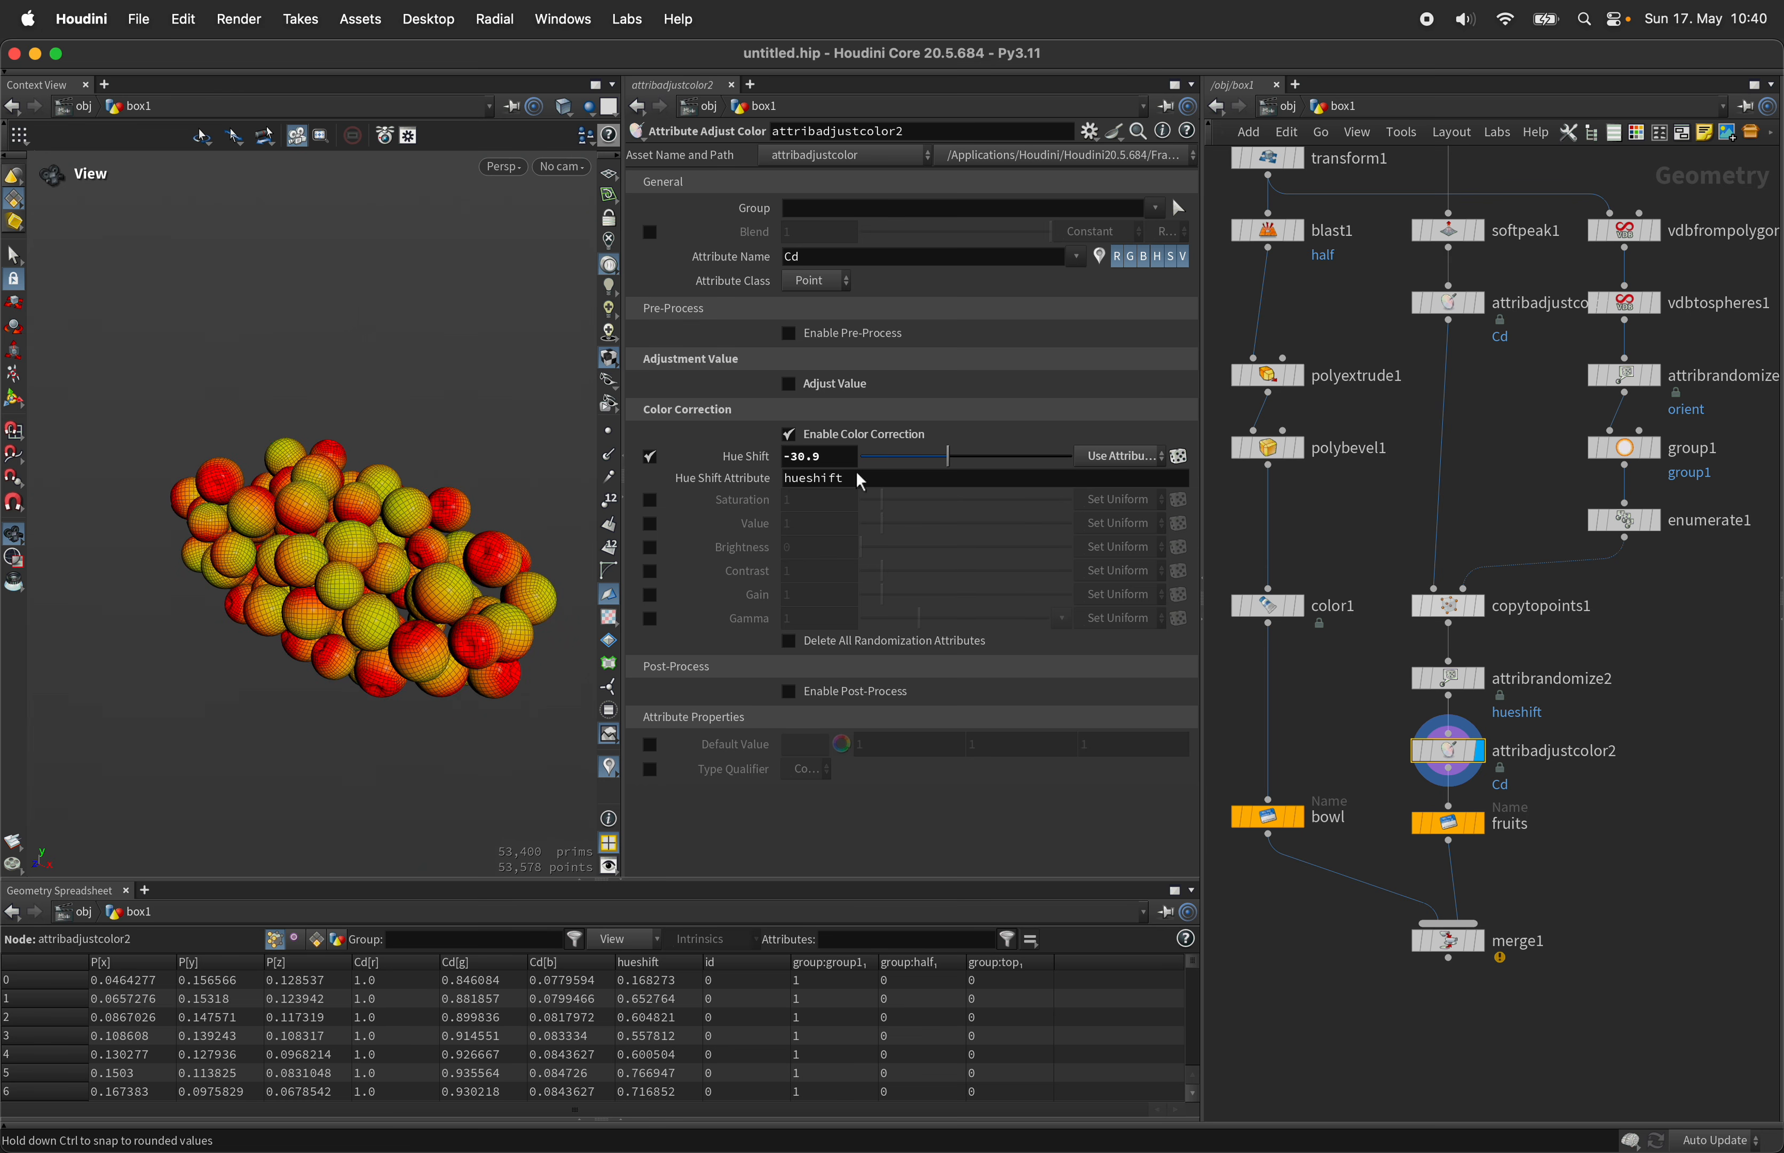
pyautogui.click(795, 458)
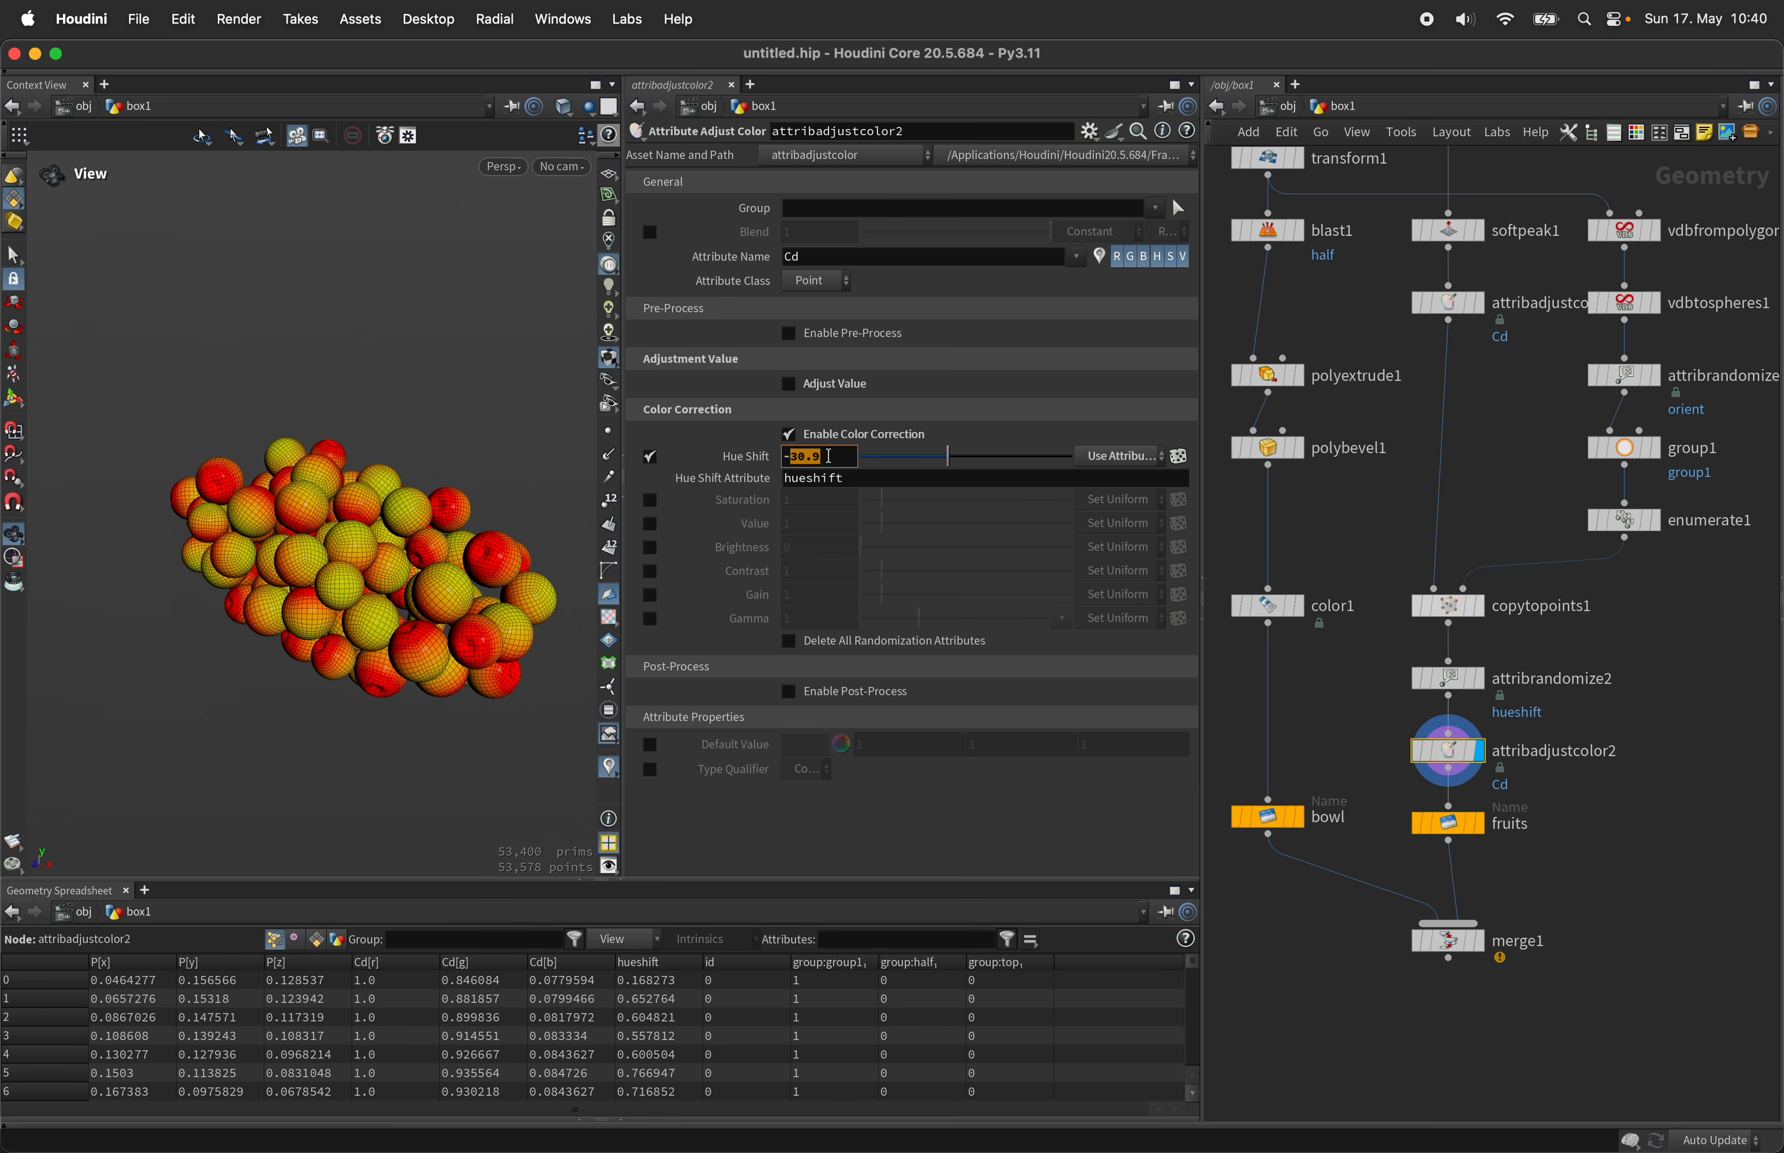
pyautogui.write('-20')
pyautogui.press('Return')
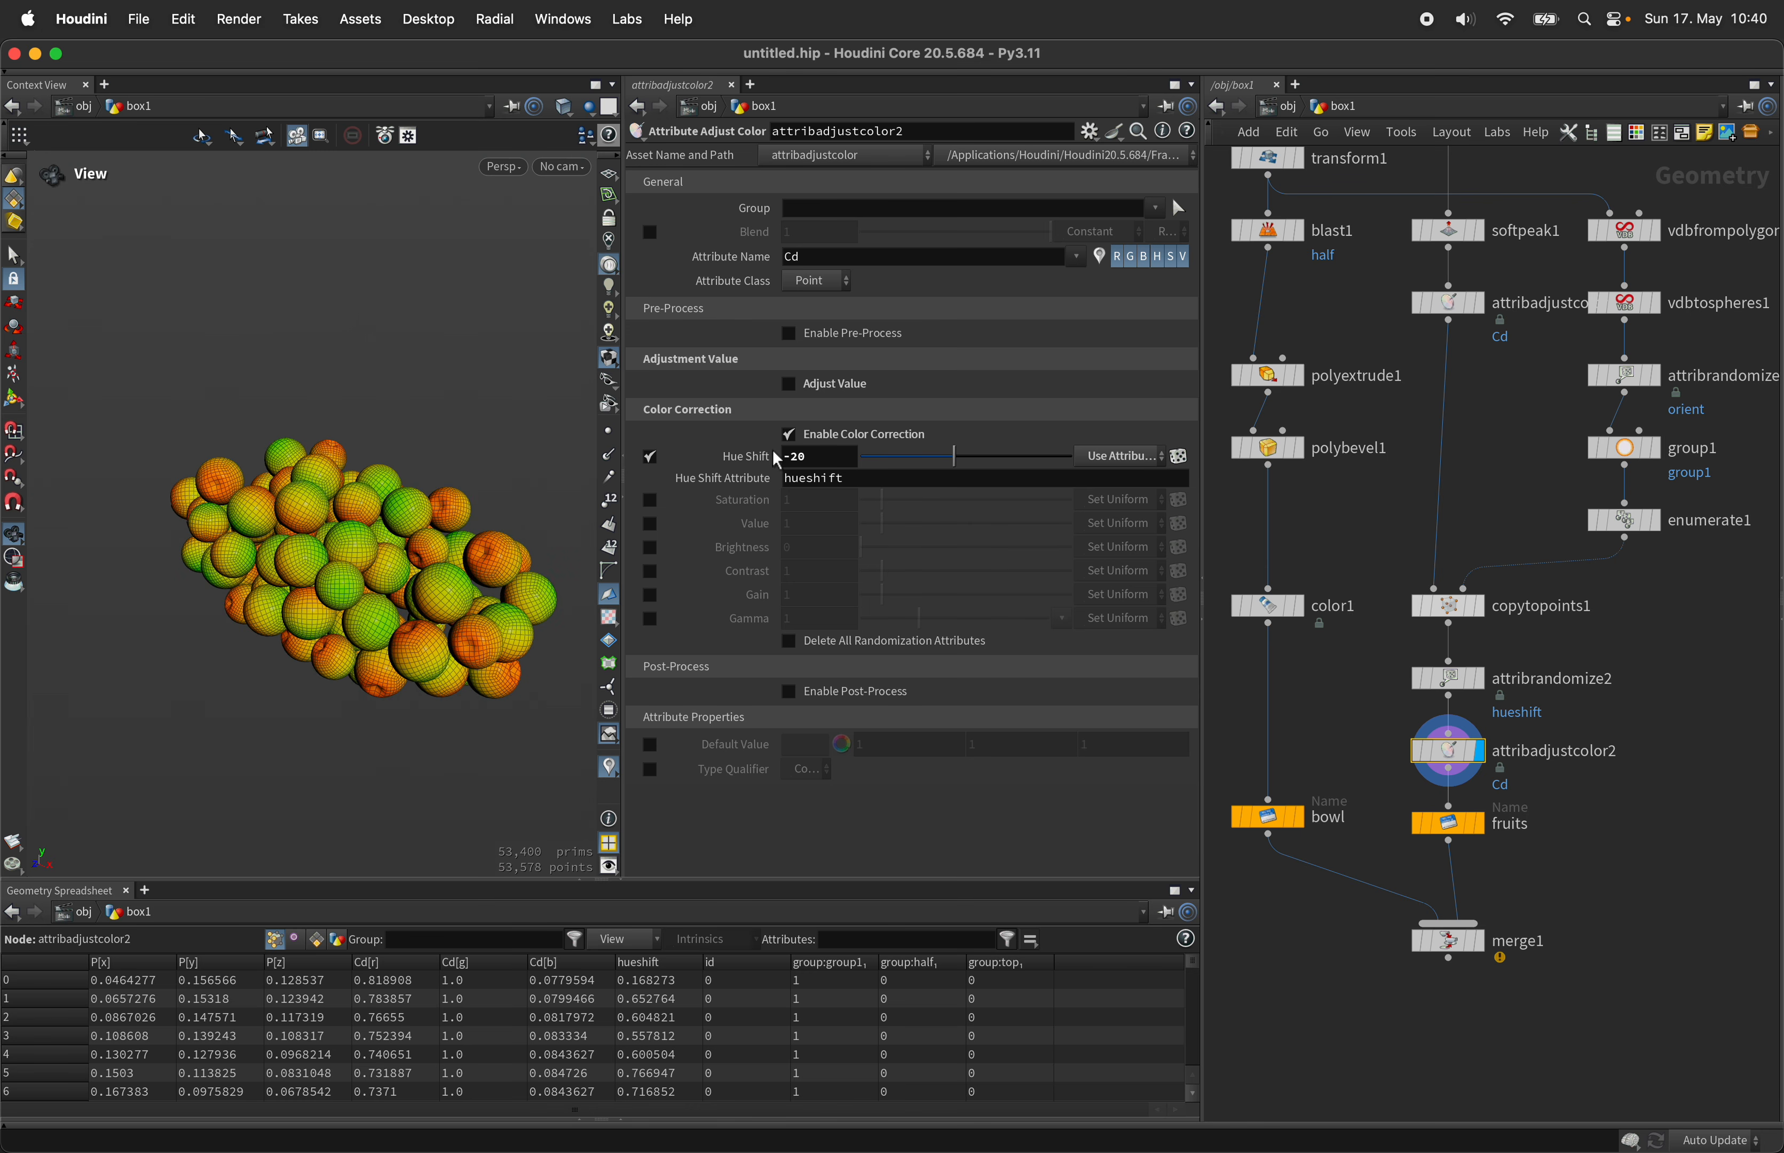
pyautogui.moveTo(395, 556); pyautogui.dragTo(551, 576)
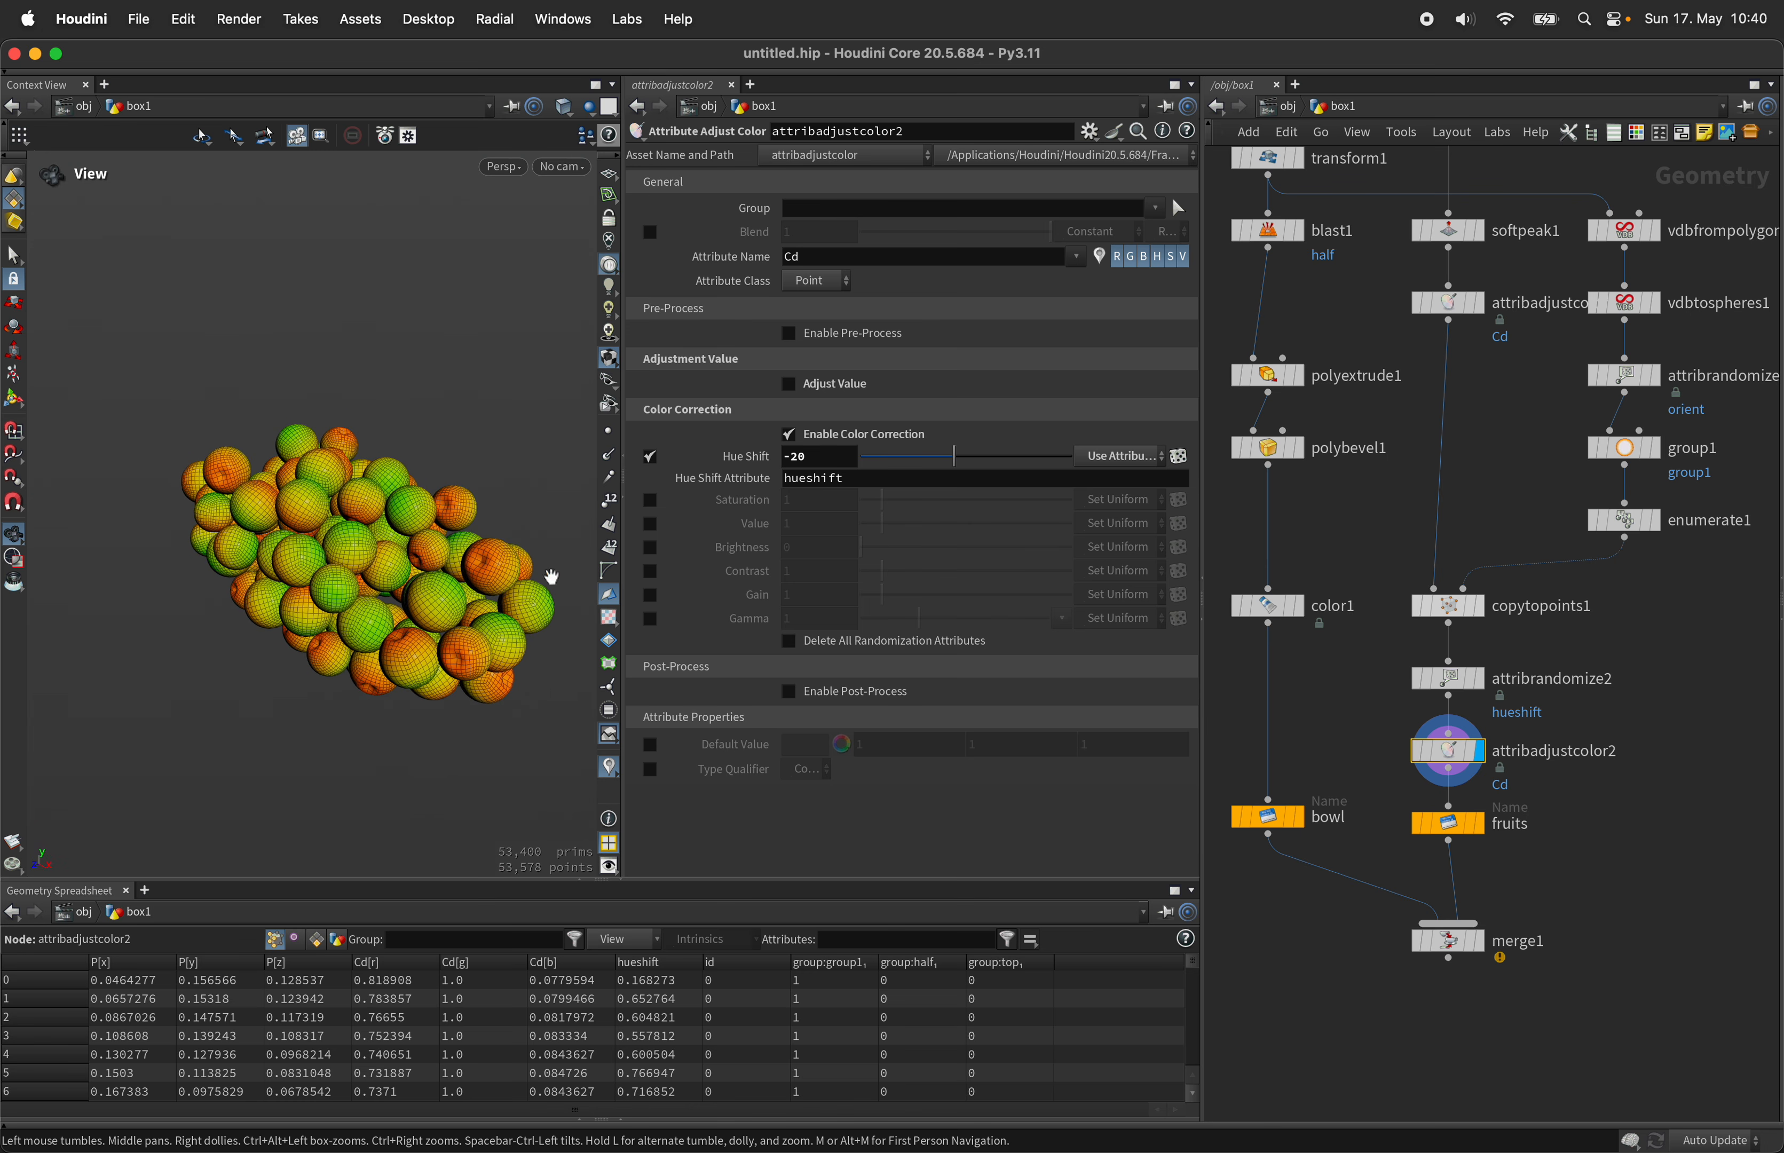
# Step: Enable the Seed Attribute id in the options of attribrandomize2
pyautogui.click(1446, 678)
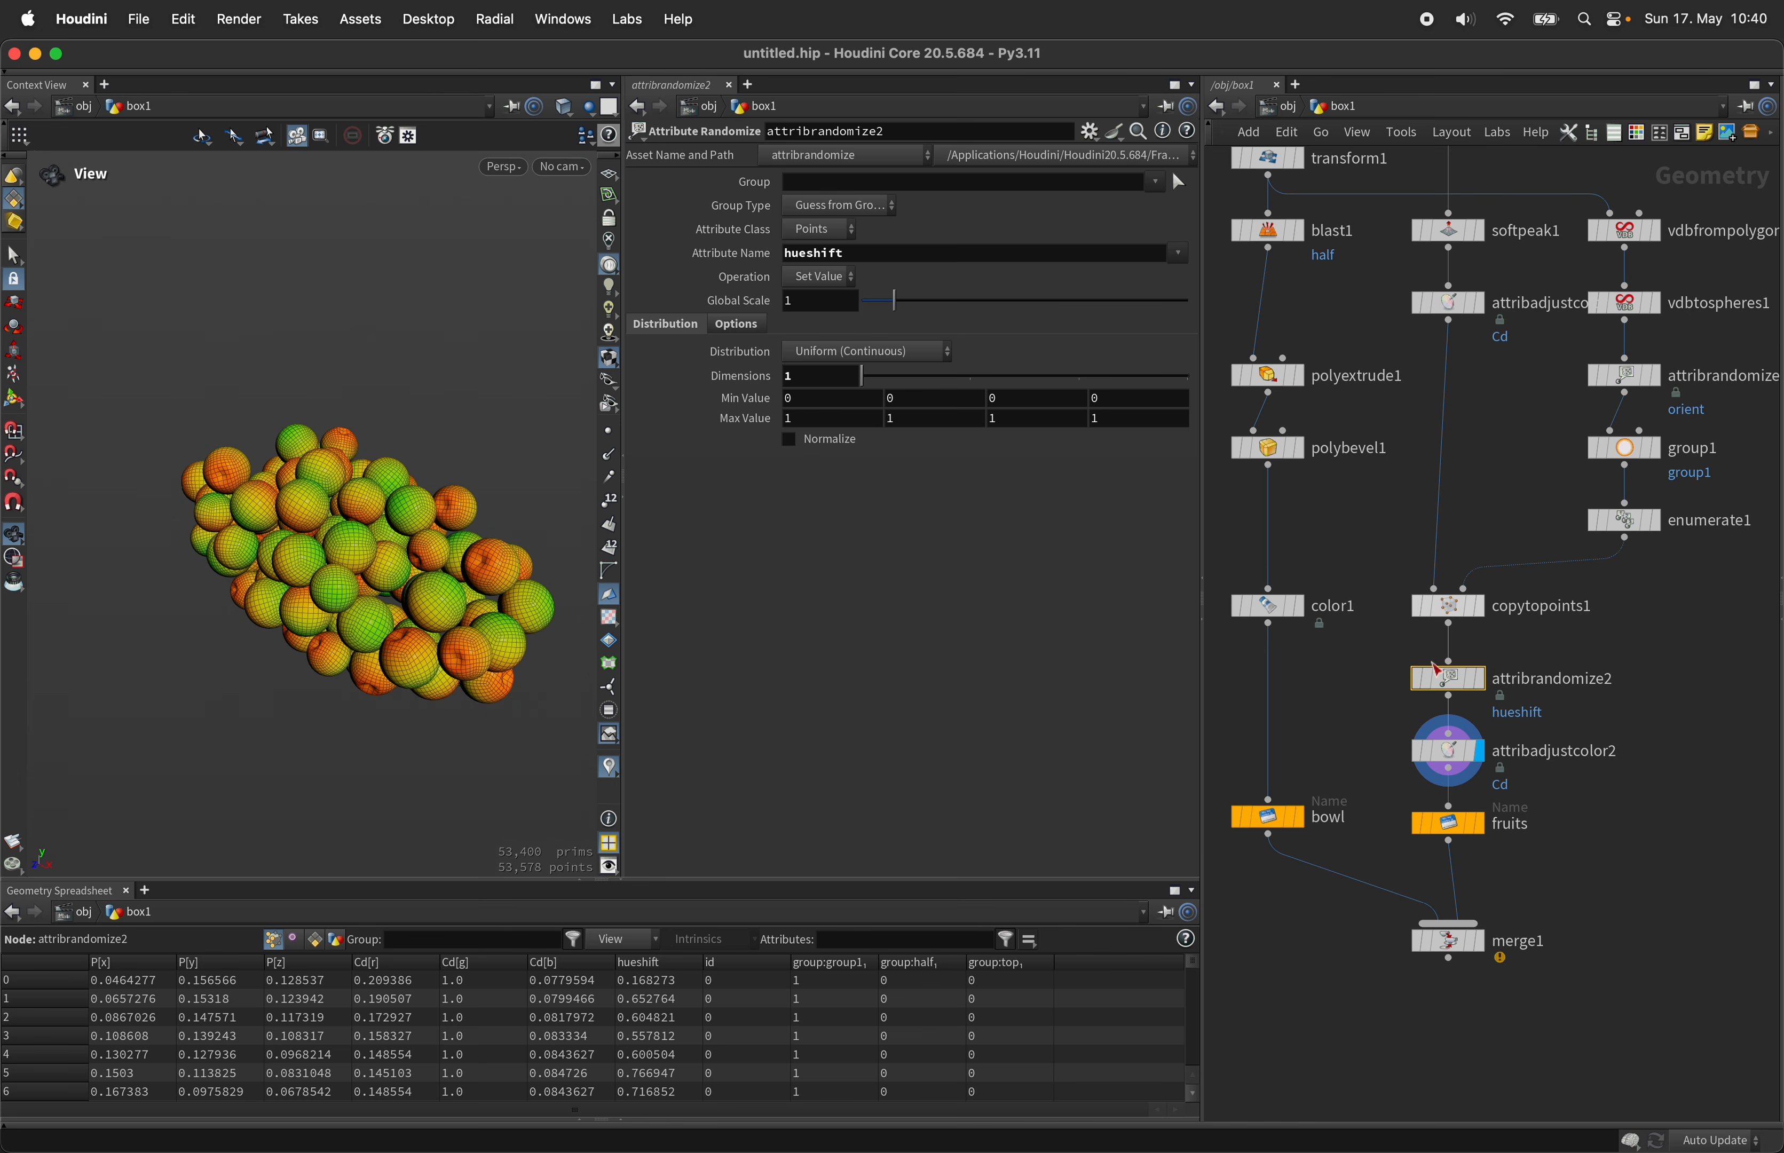
pyautogui.click(741, 325)
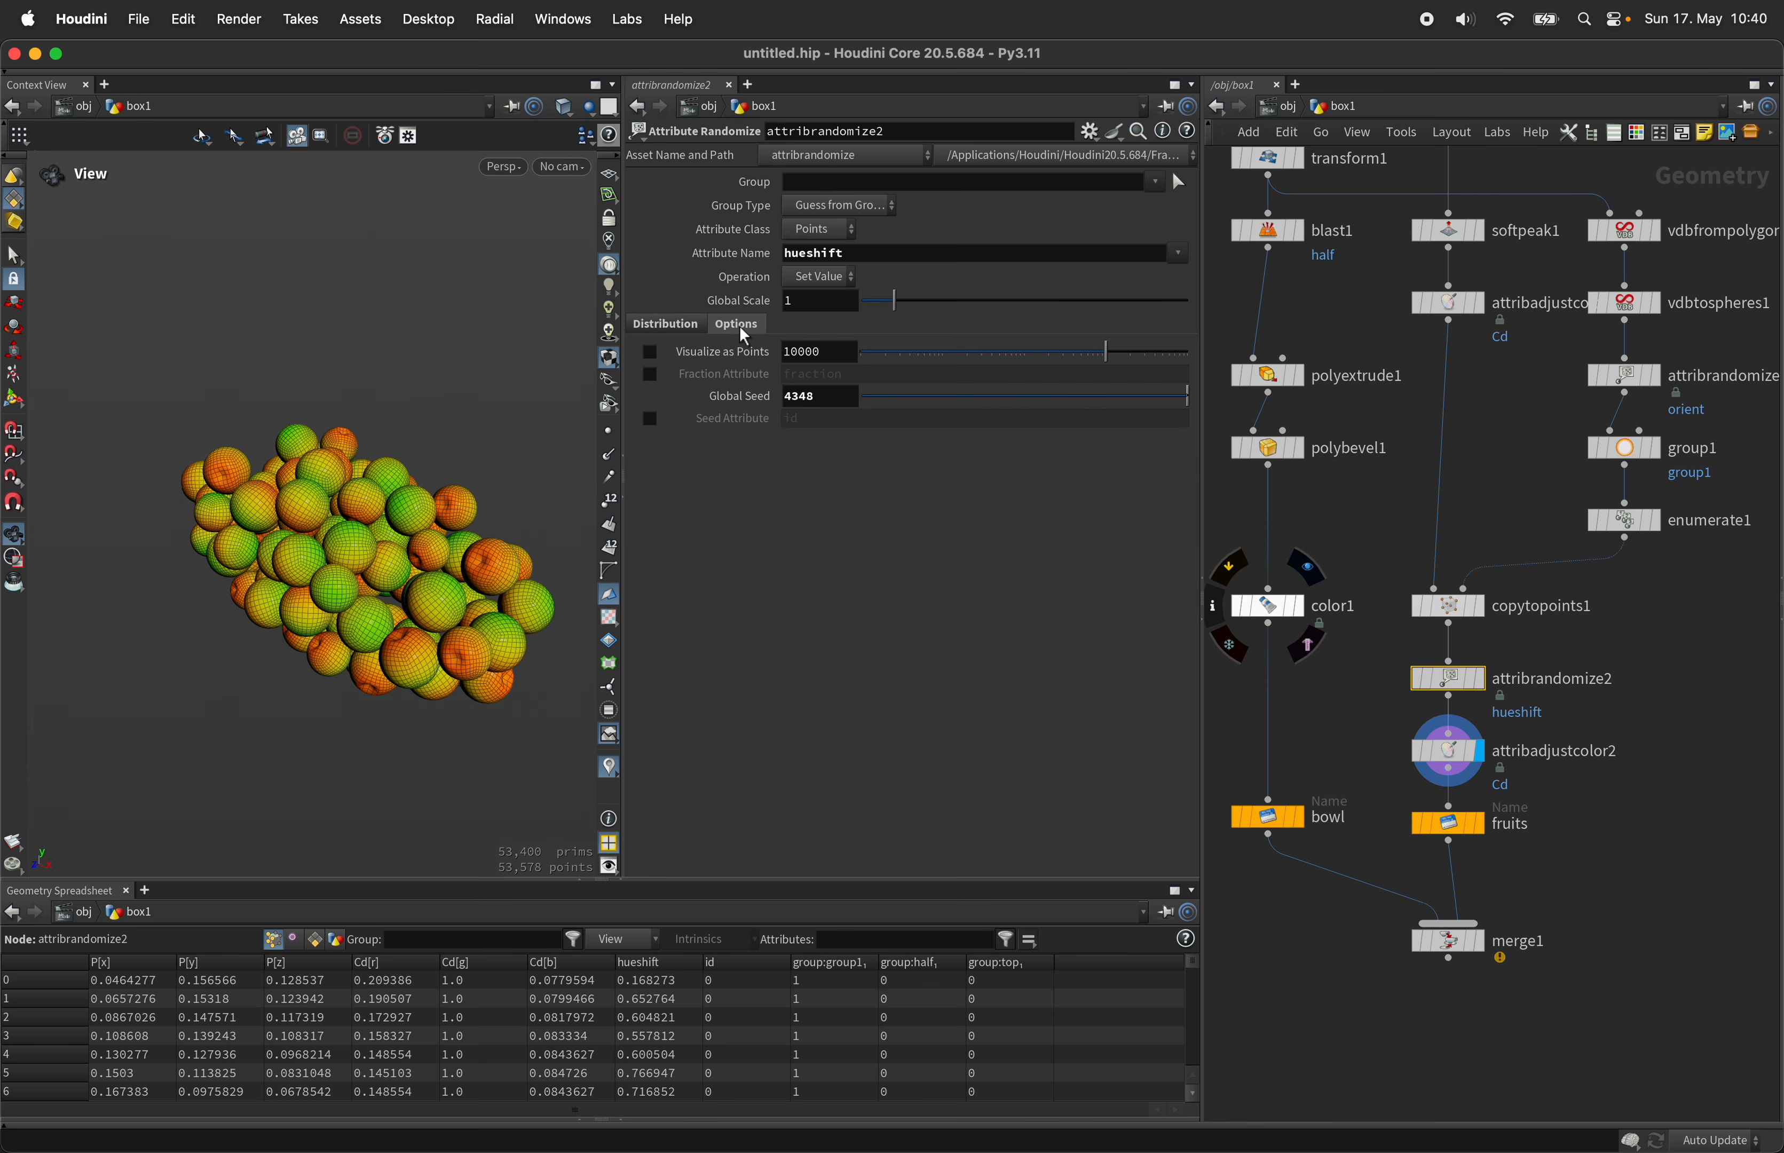
pyautogui.click(650, 419)
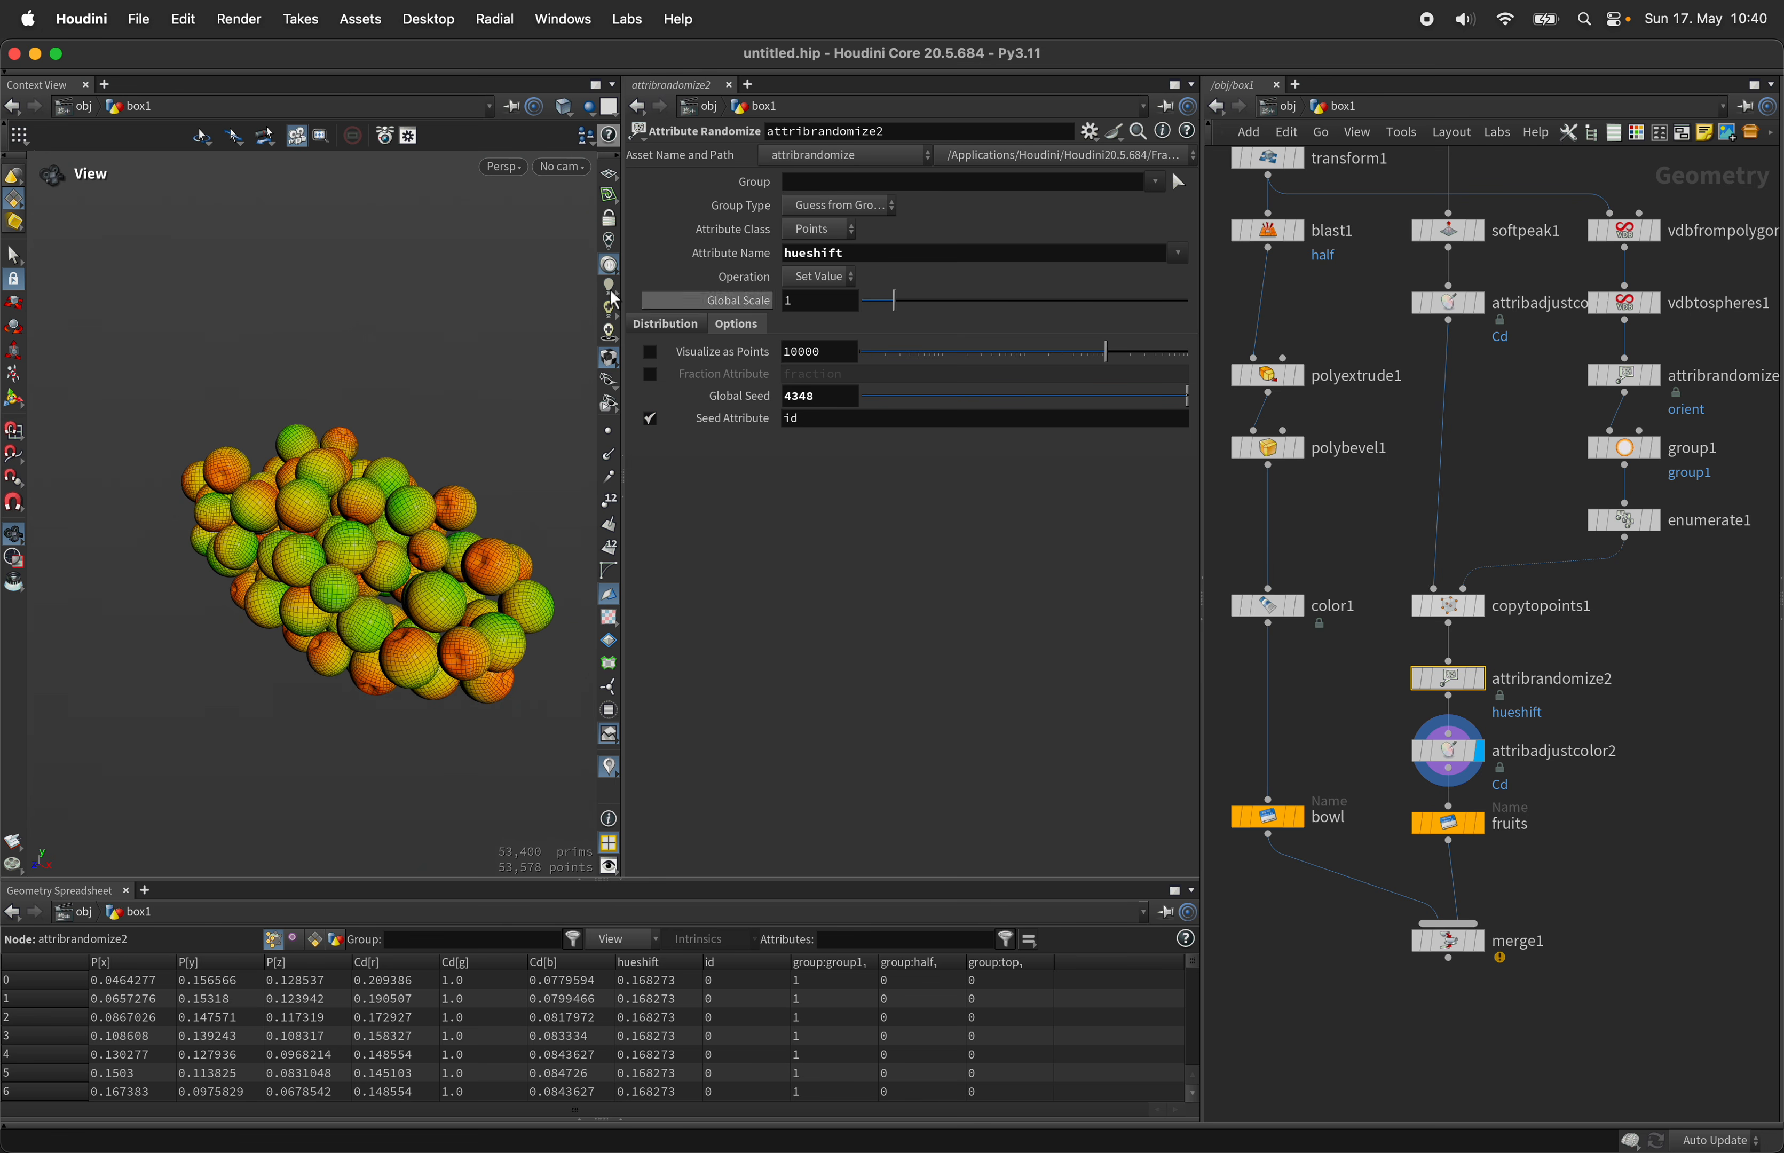
# Step: Try Global Seed values 4.52 and 4.9 on attribrandomize2 while sorting the spreadsheet by id, and check attribadjustcolor2
pyautogui.moveTo(967, 401); pyautogui.dragTo(1008, 398)
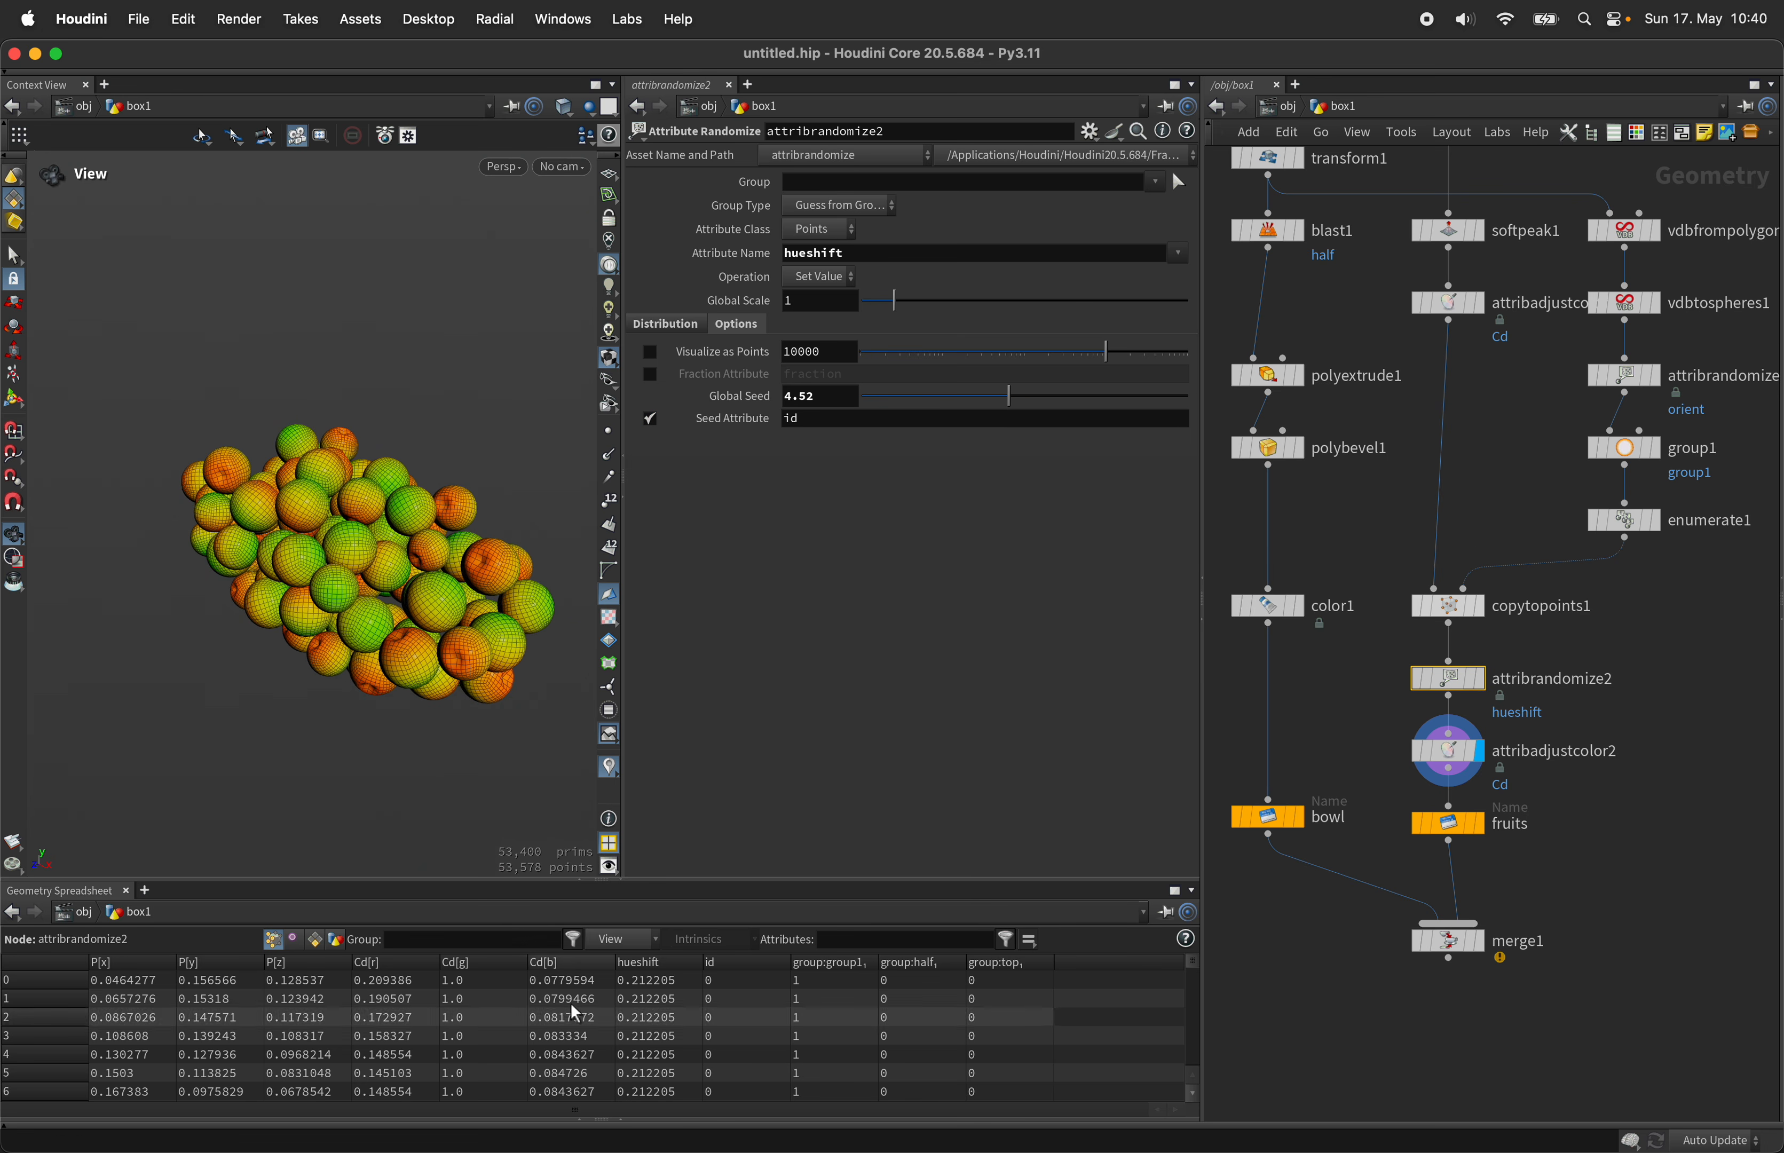
pyautogui.click(747, 965)
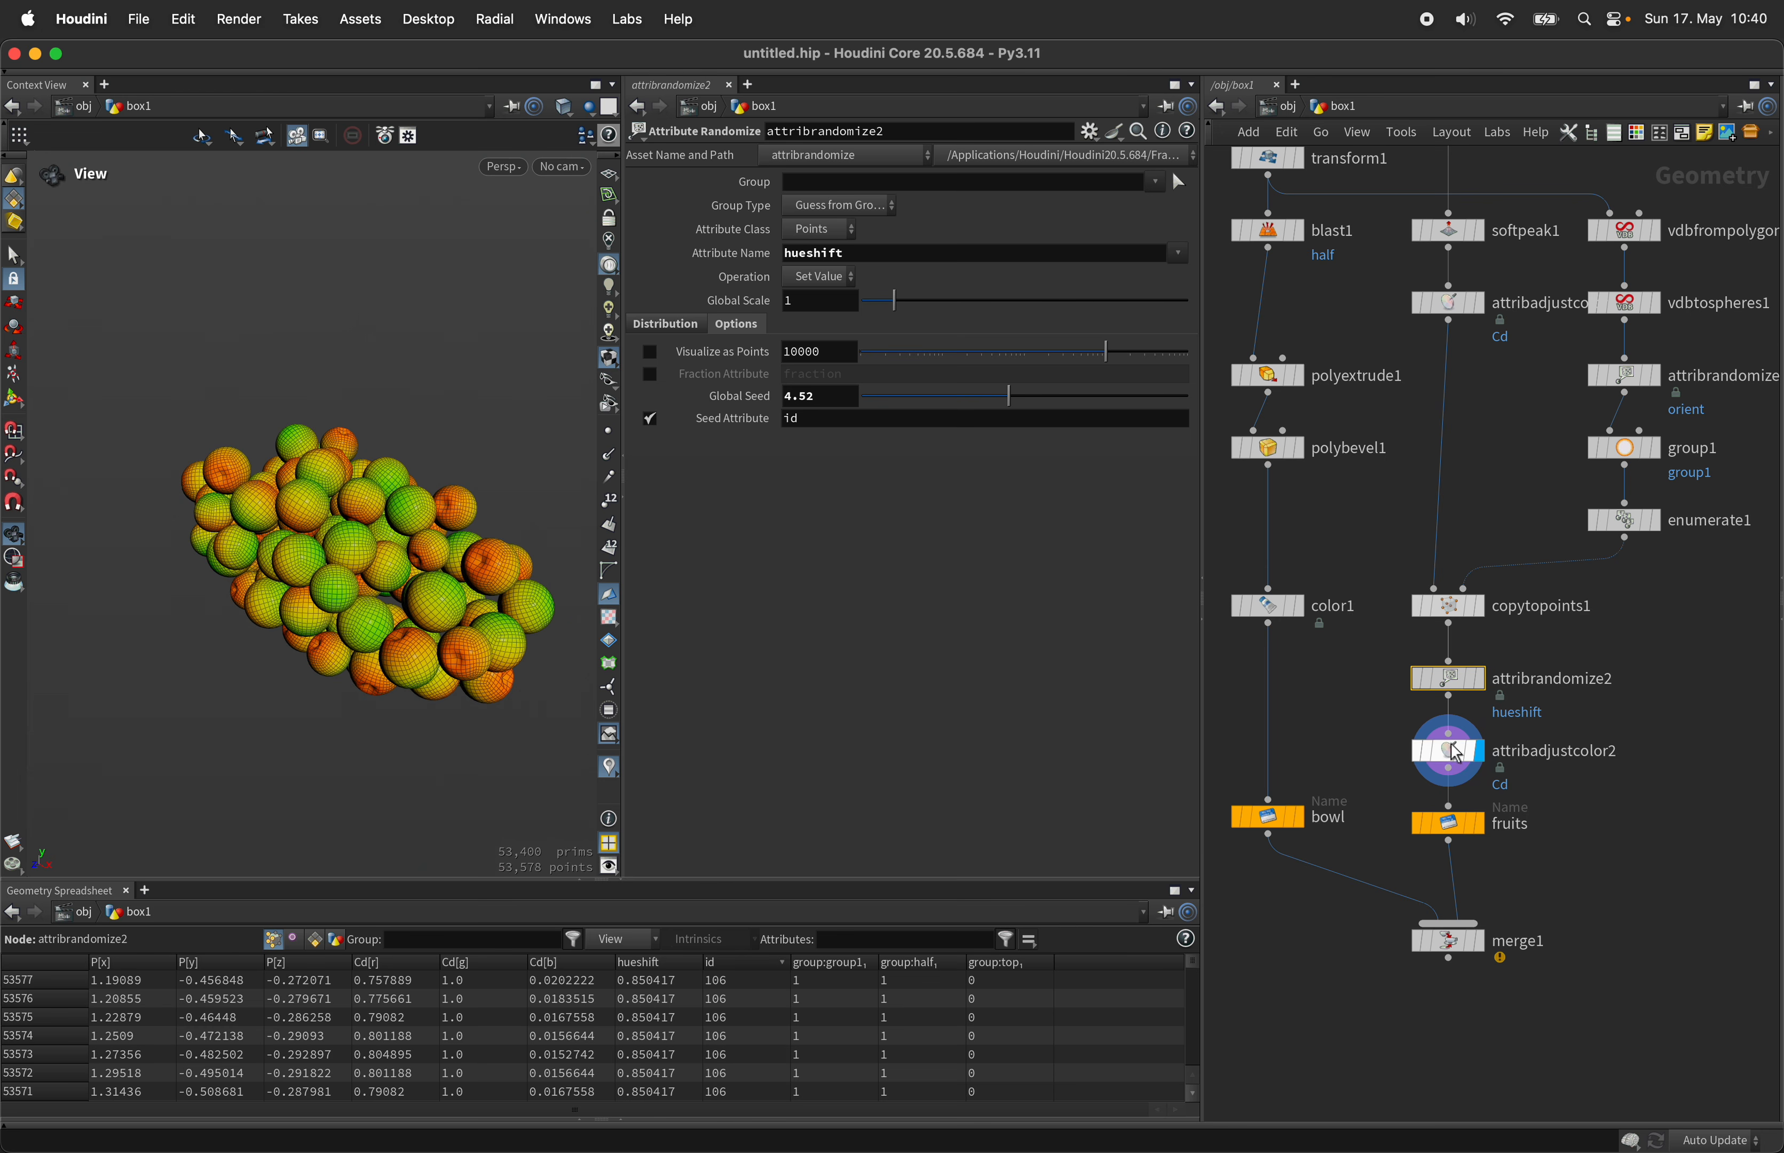
pyautogui.moveTo(1454, 765)
pyautogui.moveTo(1009, 396)
pyautogui.mouseDown()
pyautogui.moveTo(1072, 403)
pyautogui.moveTo(1021, 391)
pyautogui.mouseUp()
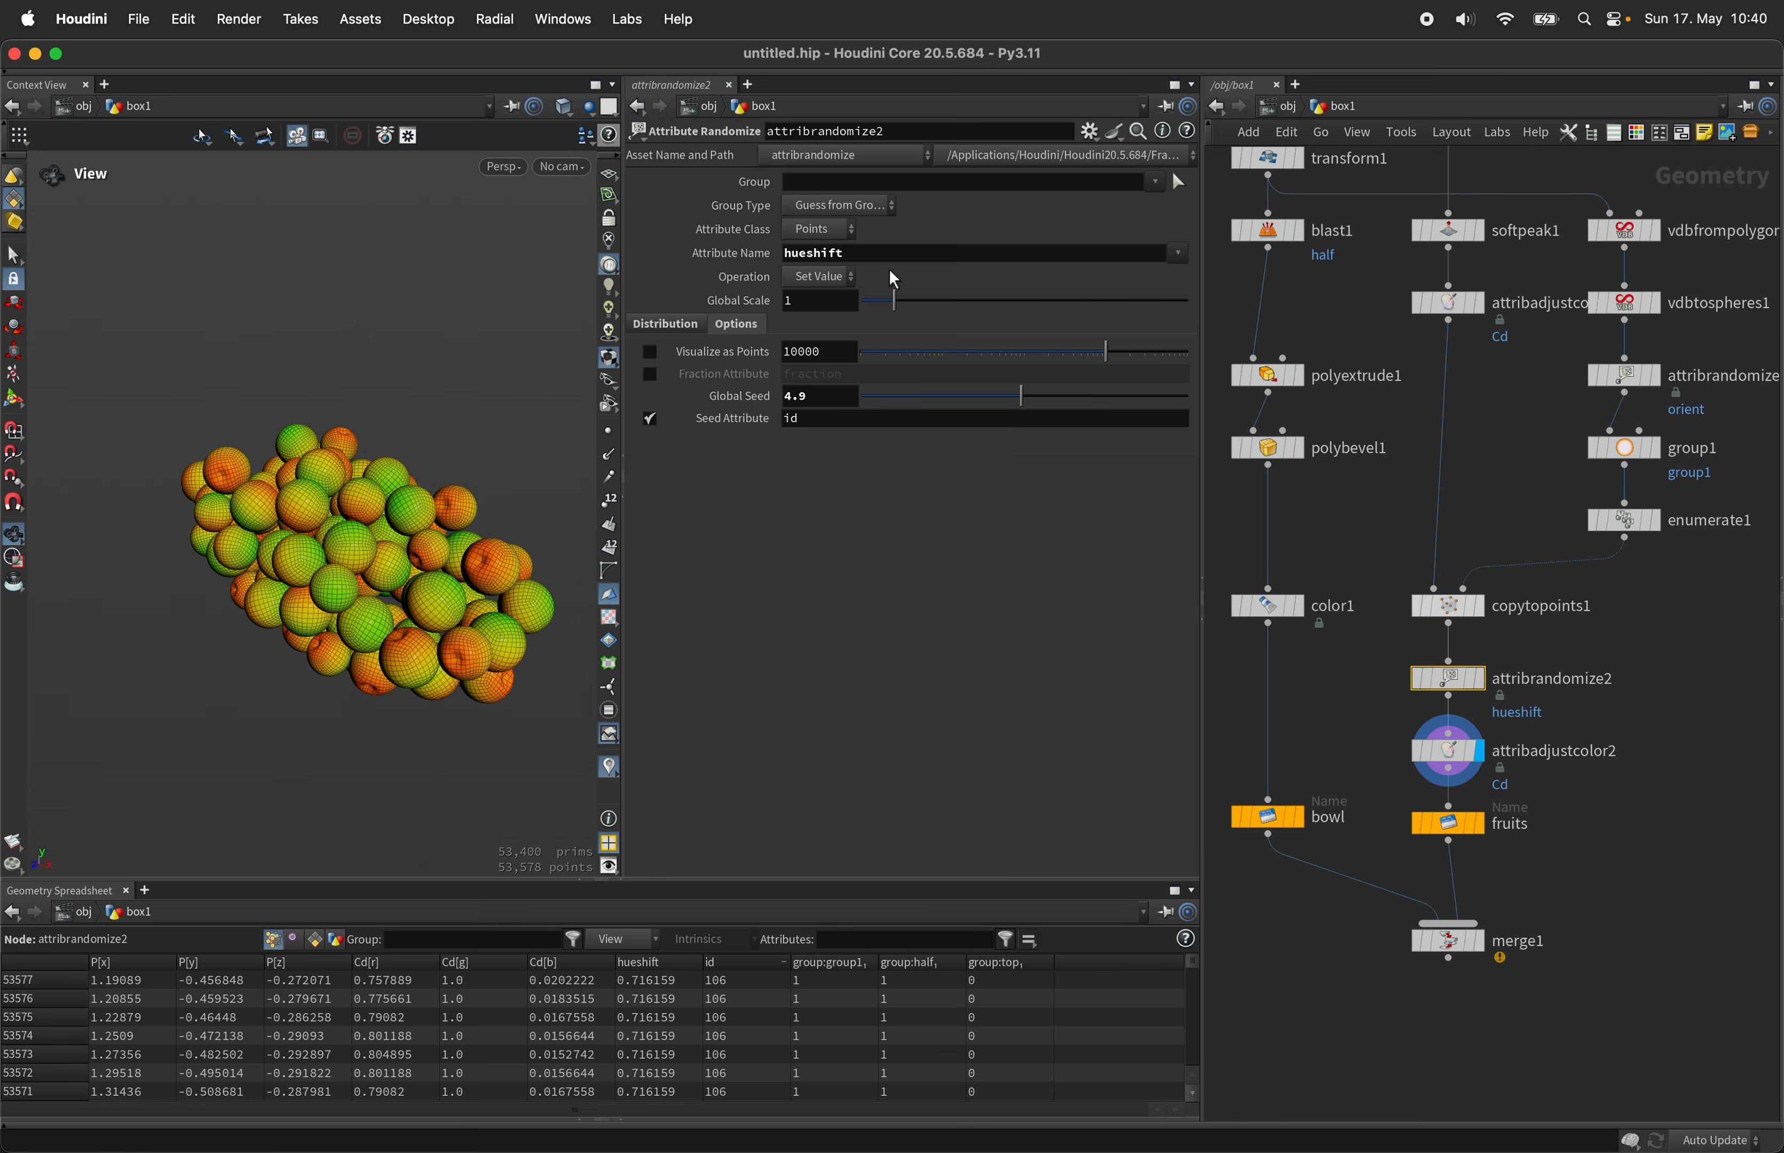
pyautogui.click(1466, 742)
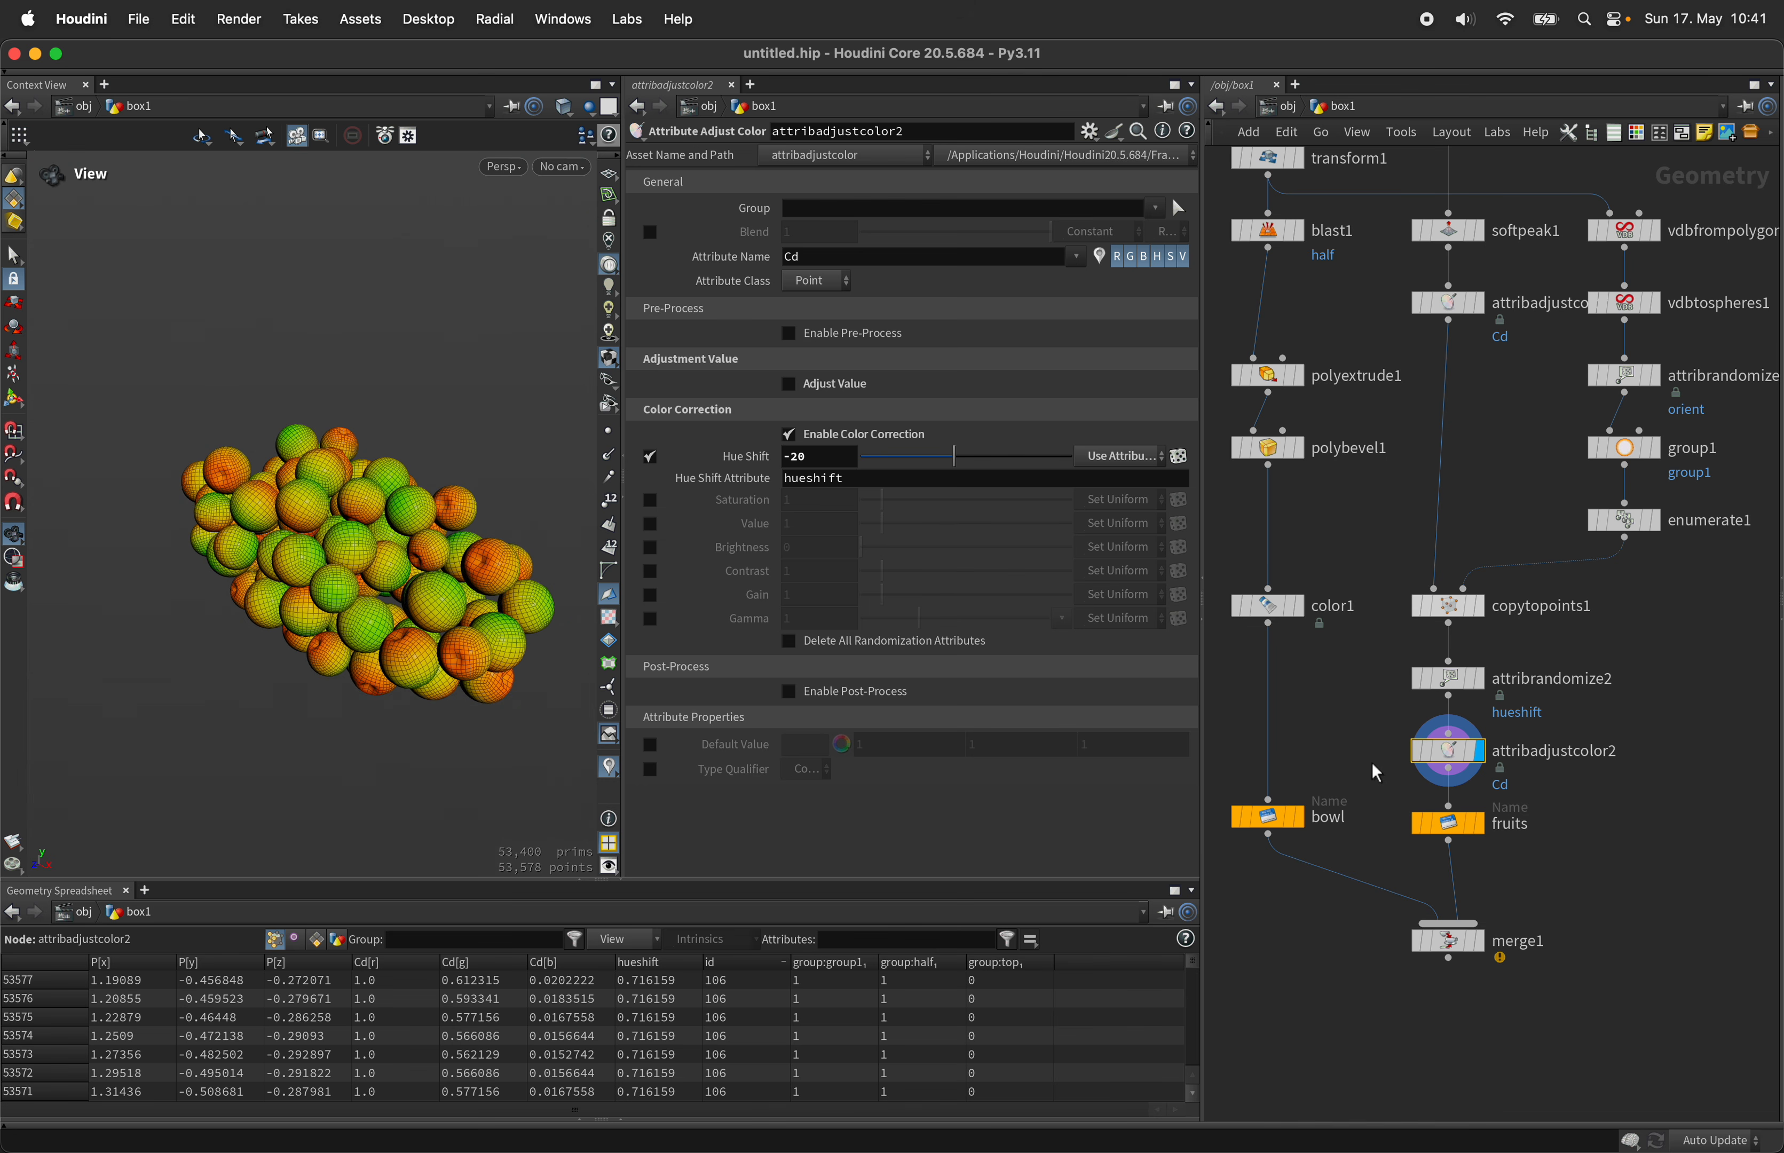
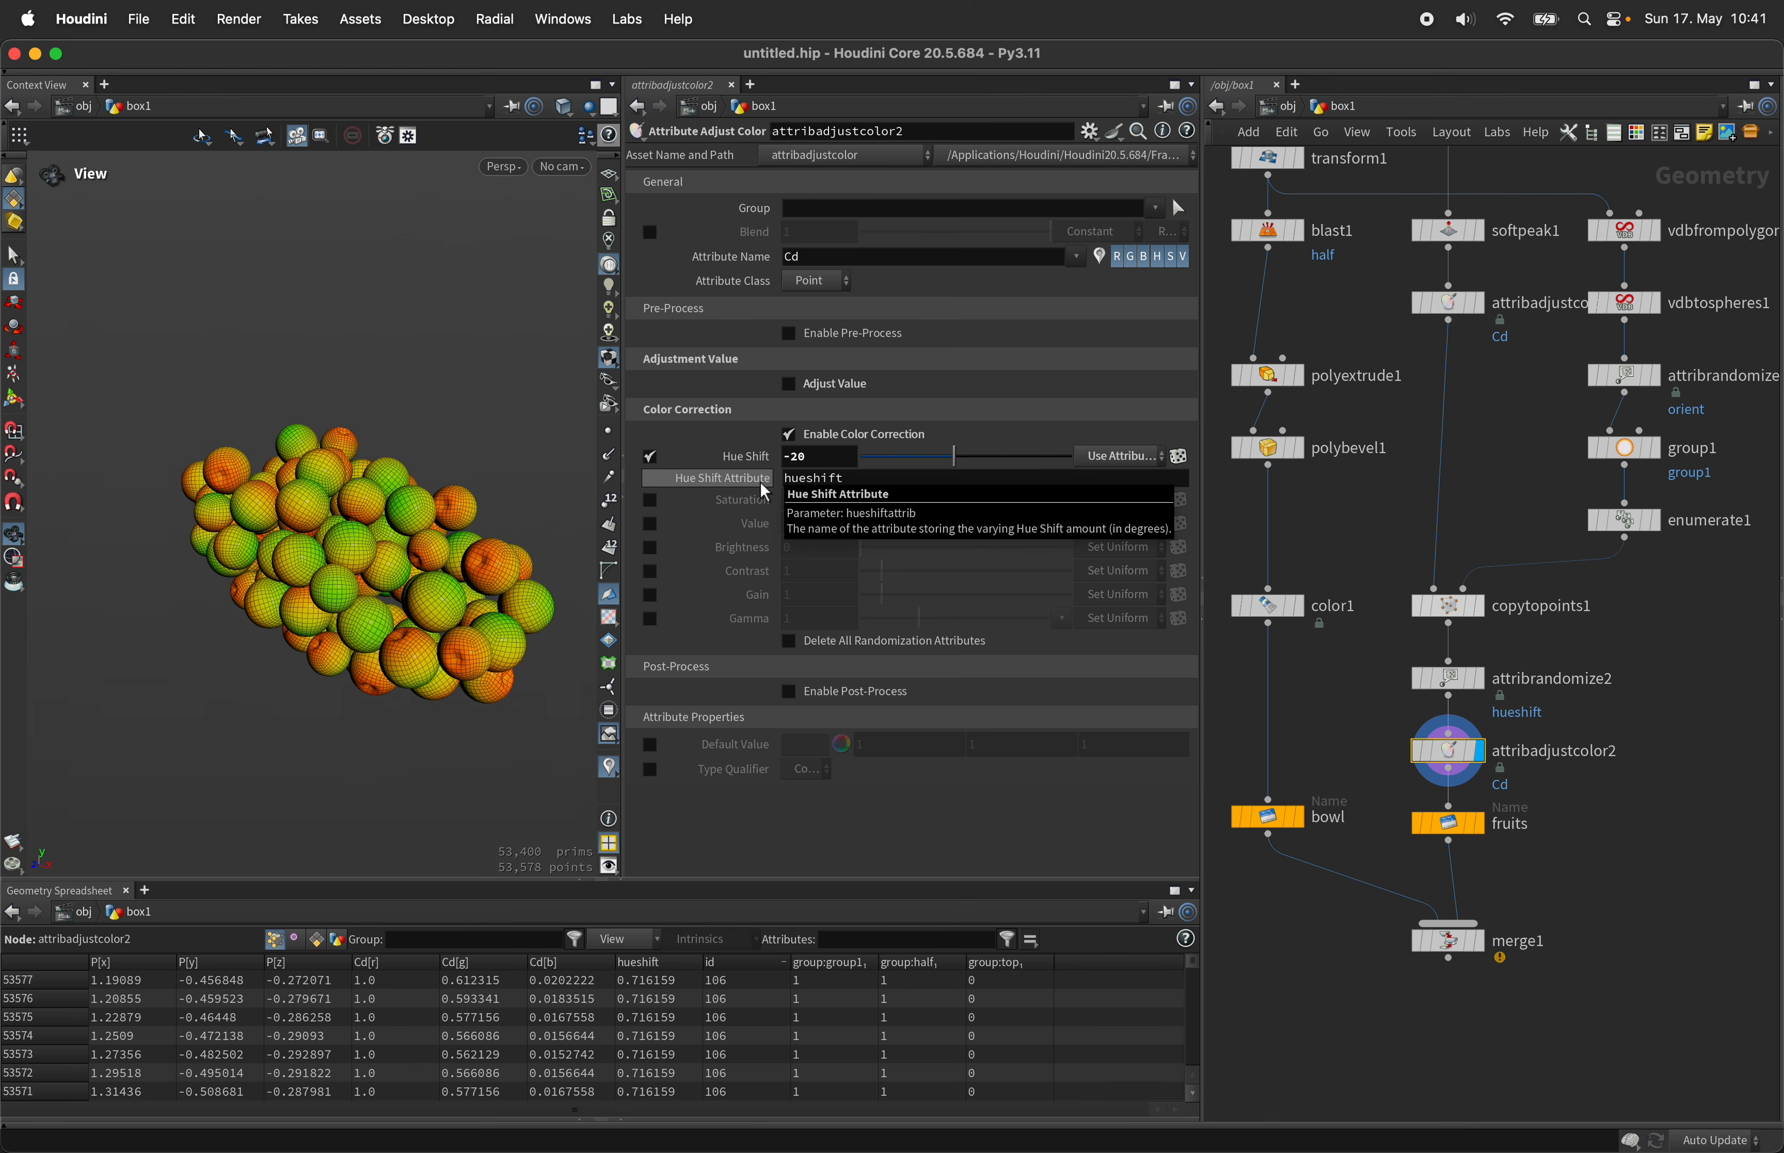
# Step: Set the Global Seed of attribrandomize2 to about 2.49 and sort the spreadsheet by hueshift
pyautogui.click(1459, 680)
pyautogui.moveTo(1021, 396); pyautogui.dragTo(942, 406)
pyautogui.click(659, 965)
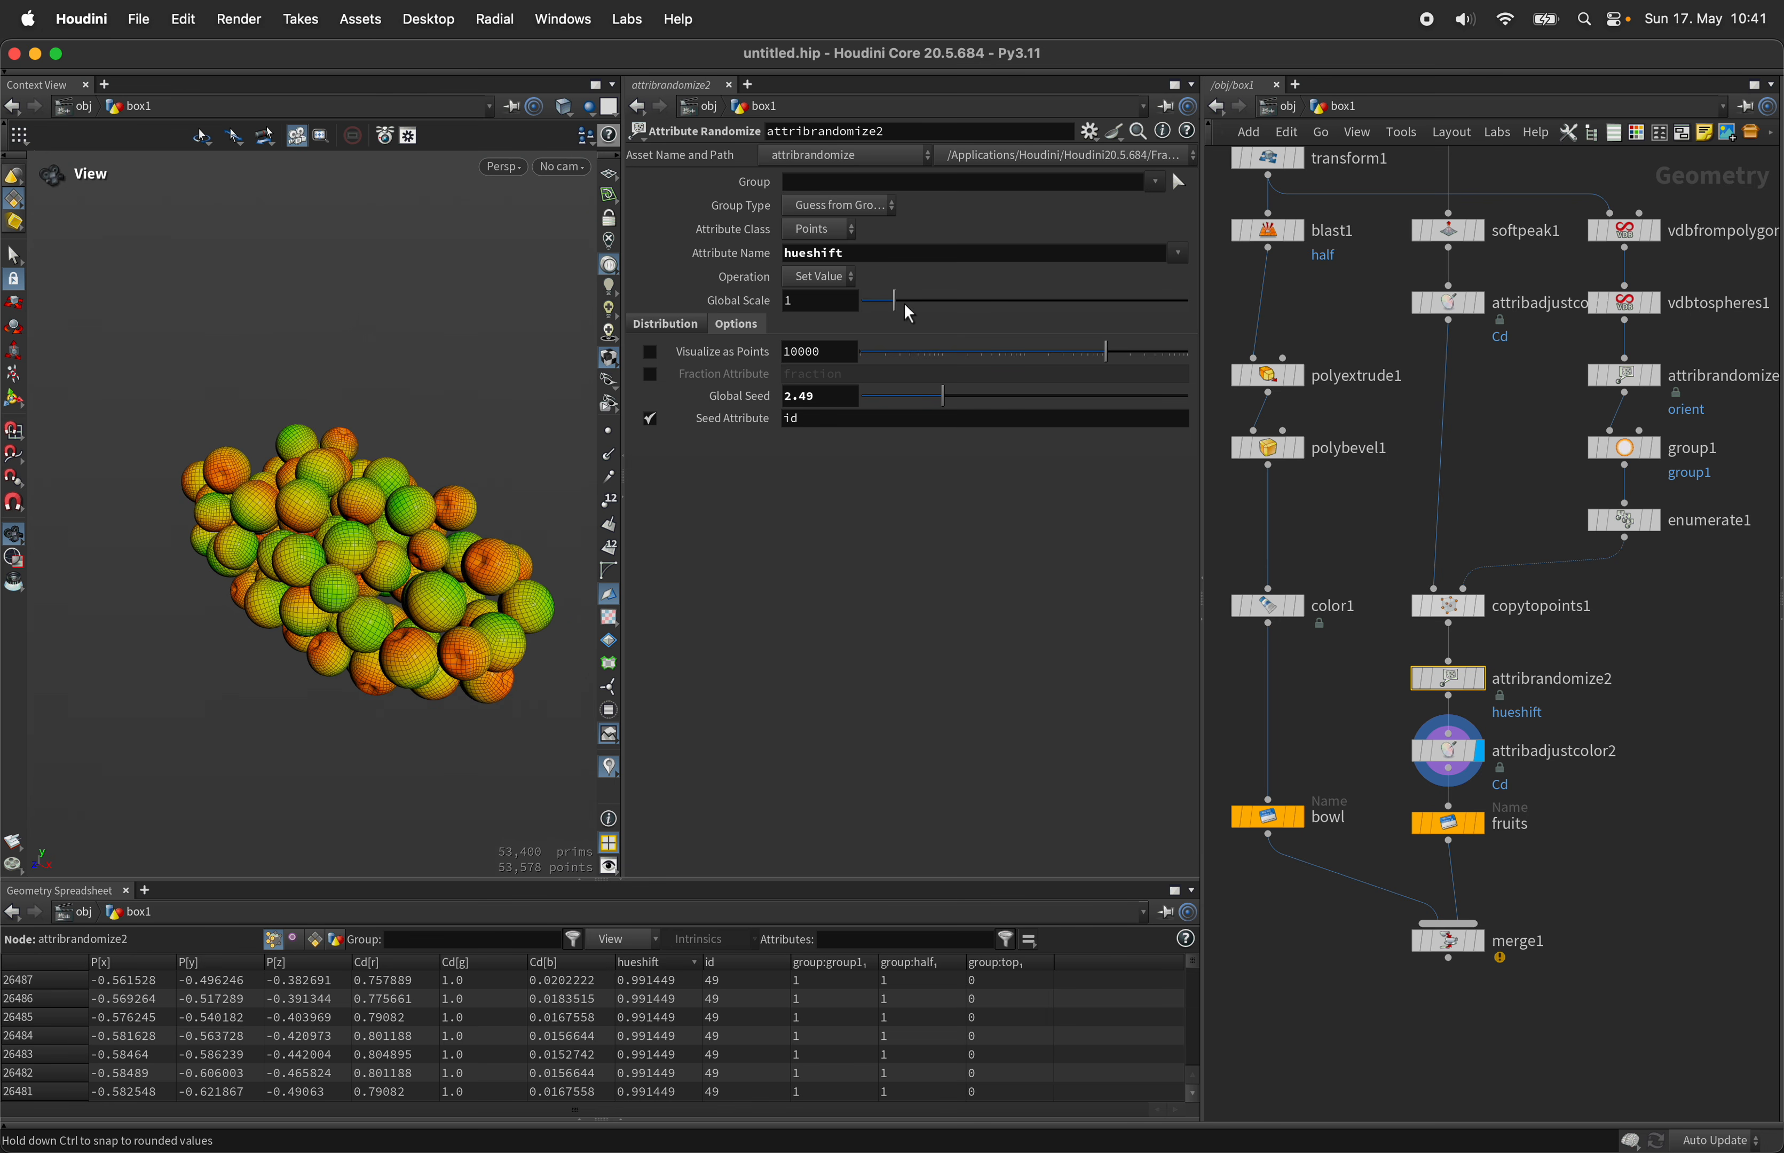
# Step: Set the Global Scale of attribrandomize2 to 20 and its Global Seed to 2.23
pyautogui.moveTo(899, 304); pyautogui.dragTo(1342, 322)
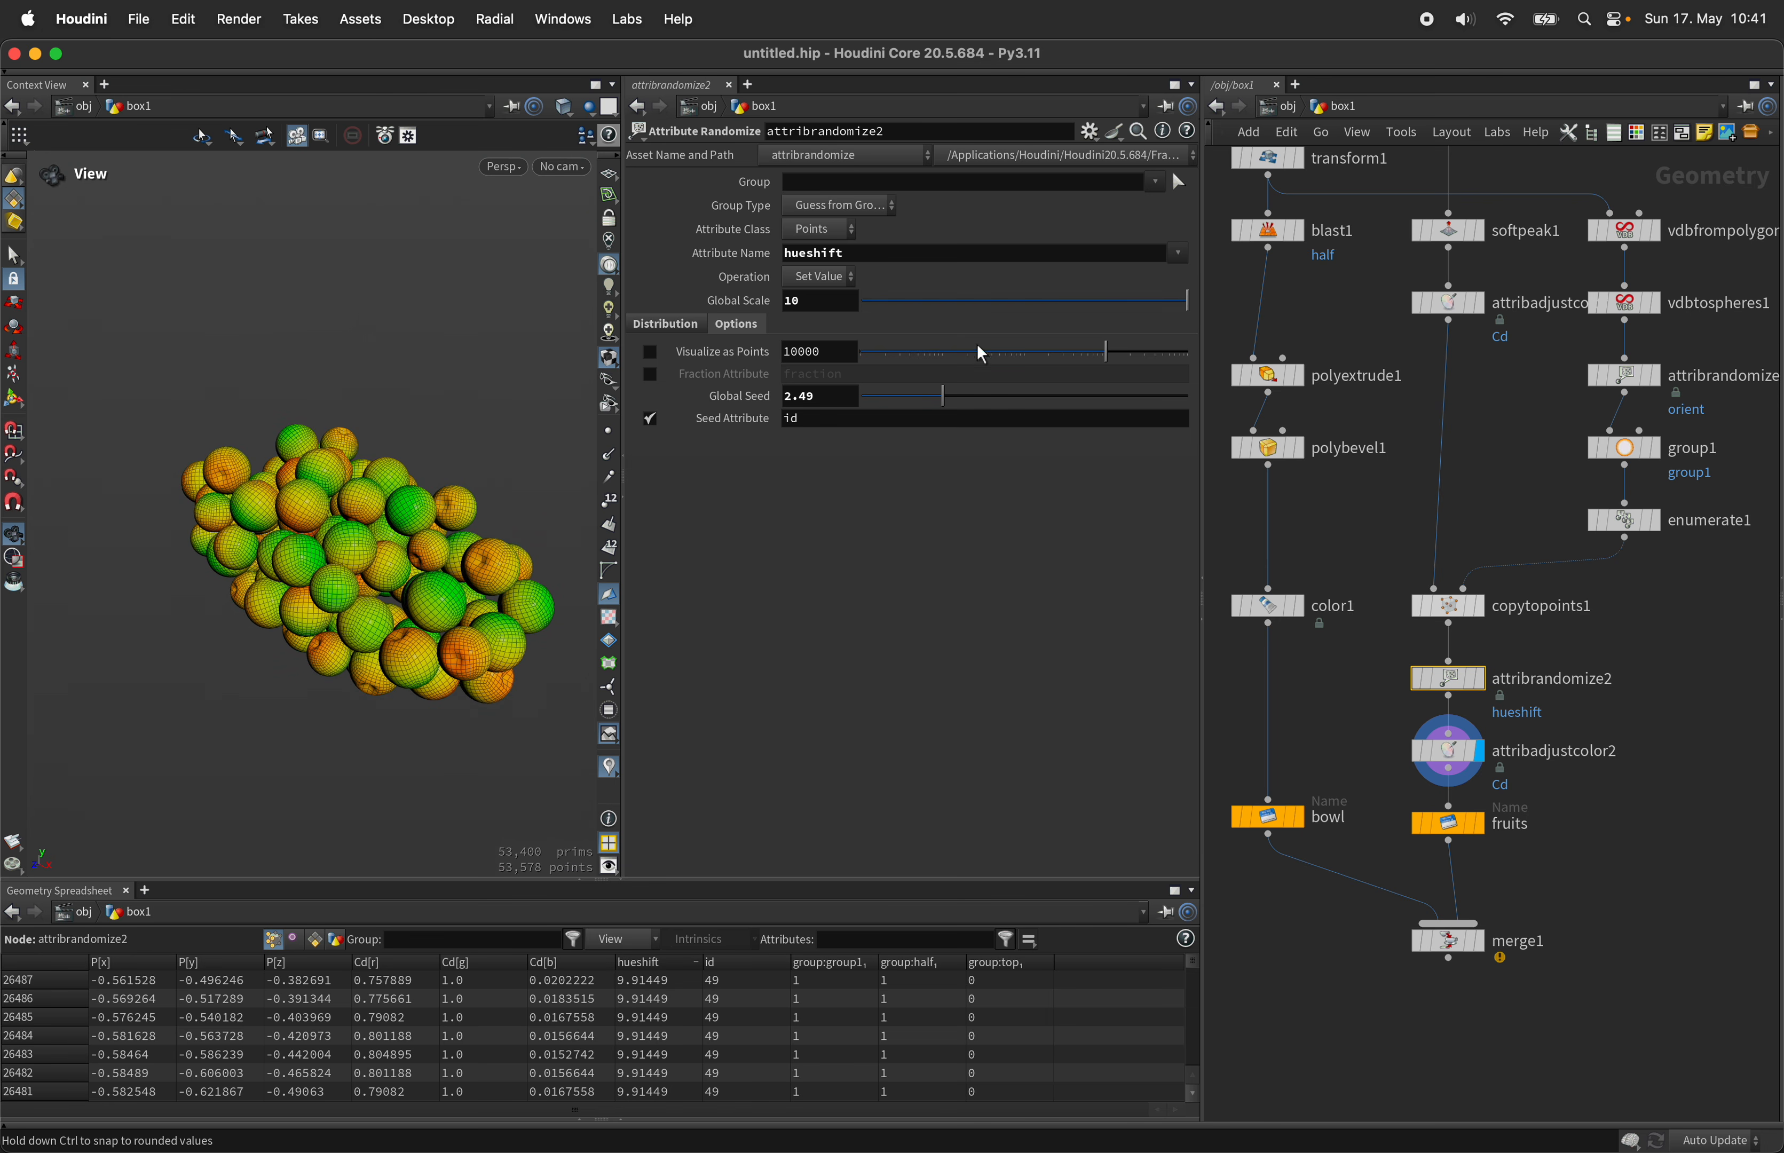
pyautogui.click(821, 308)
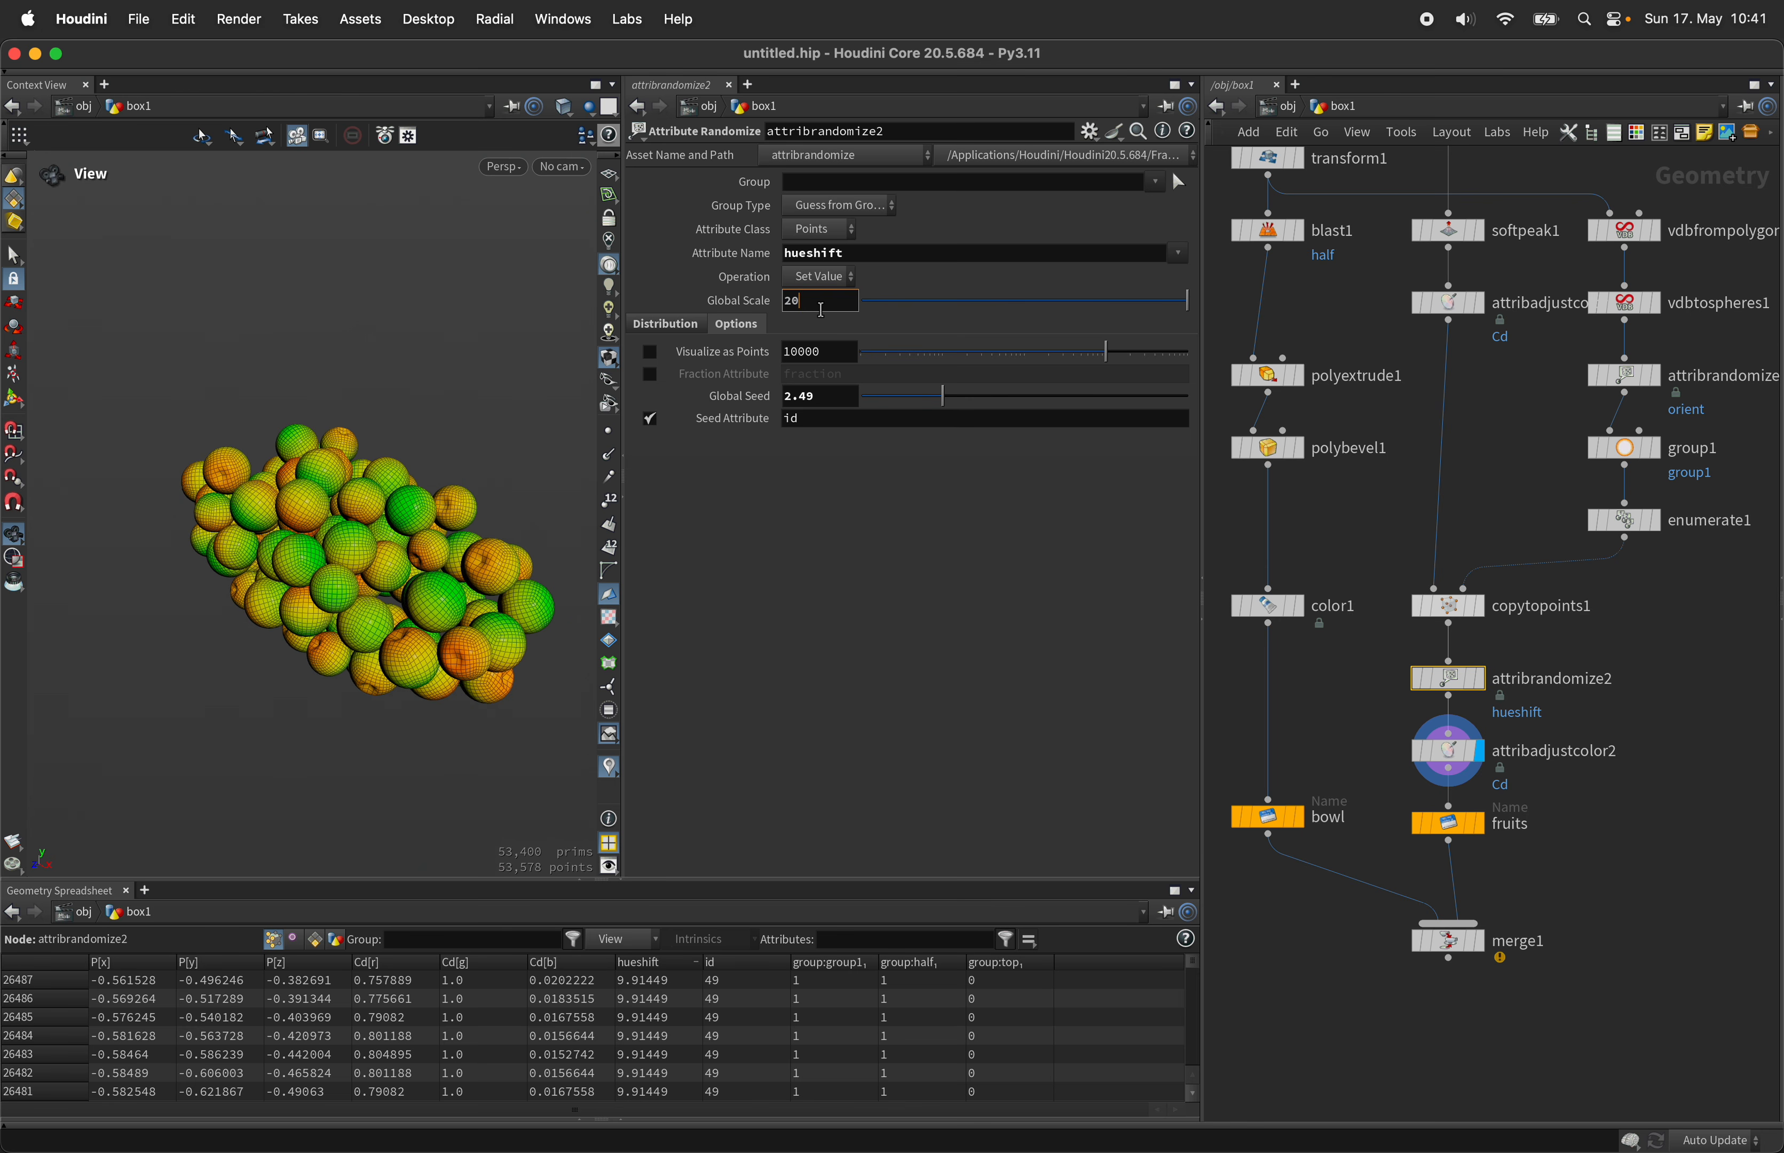
pyautogui.press('Return')
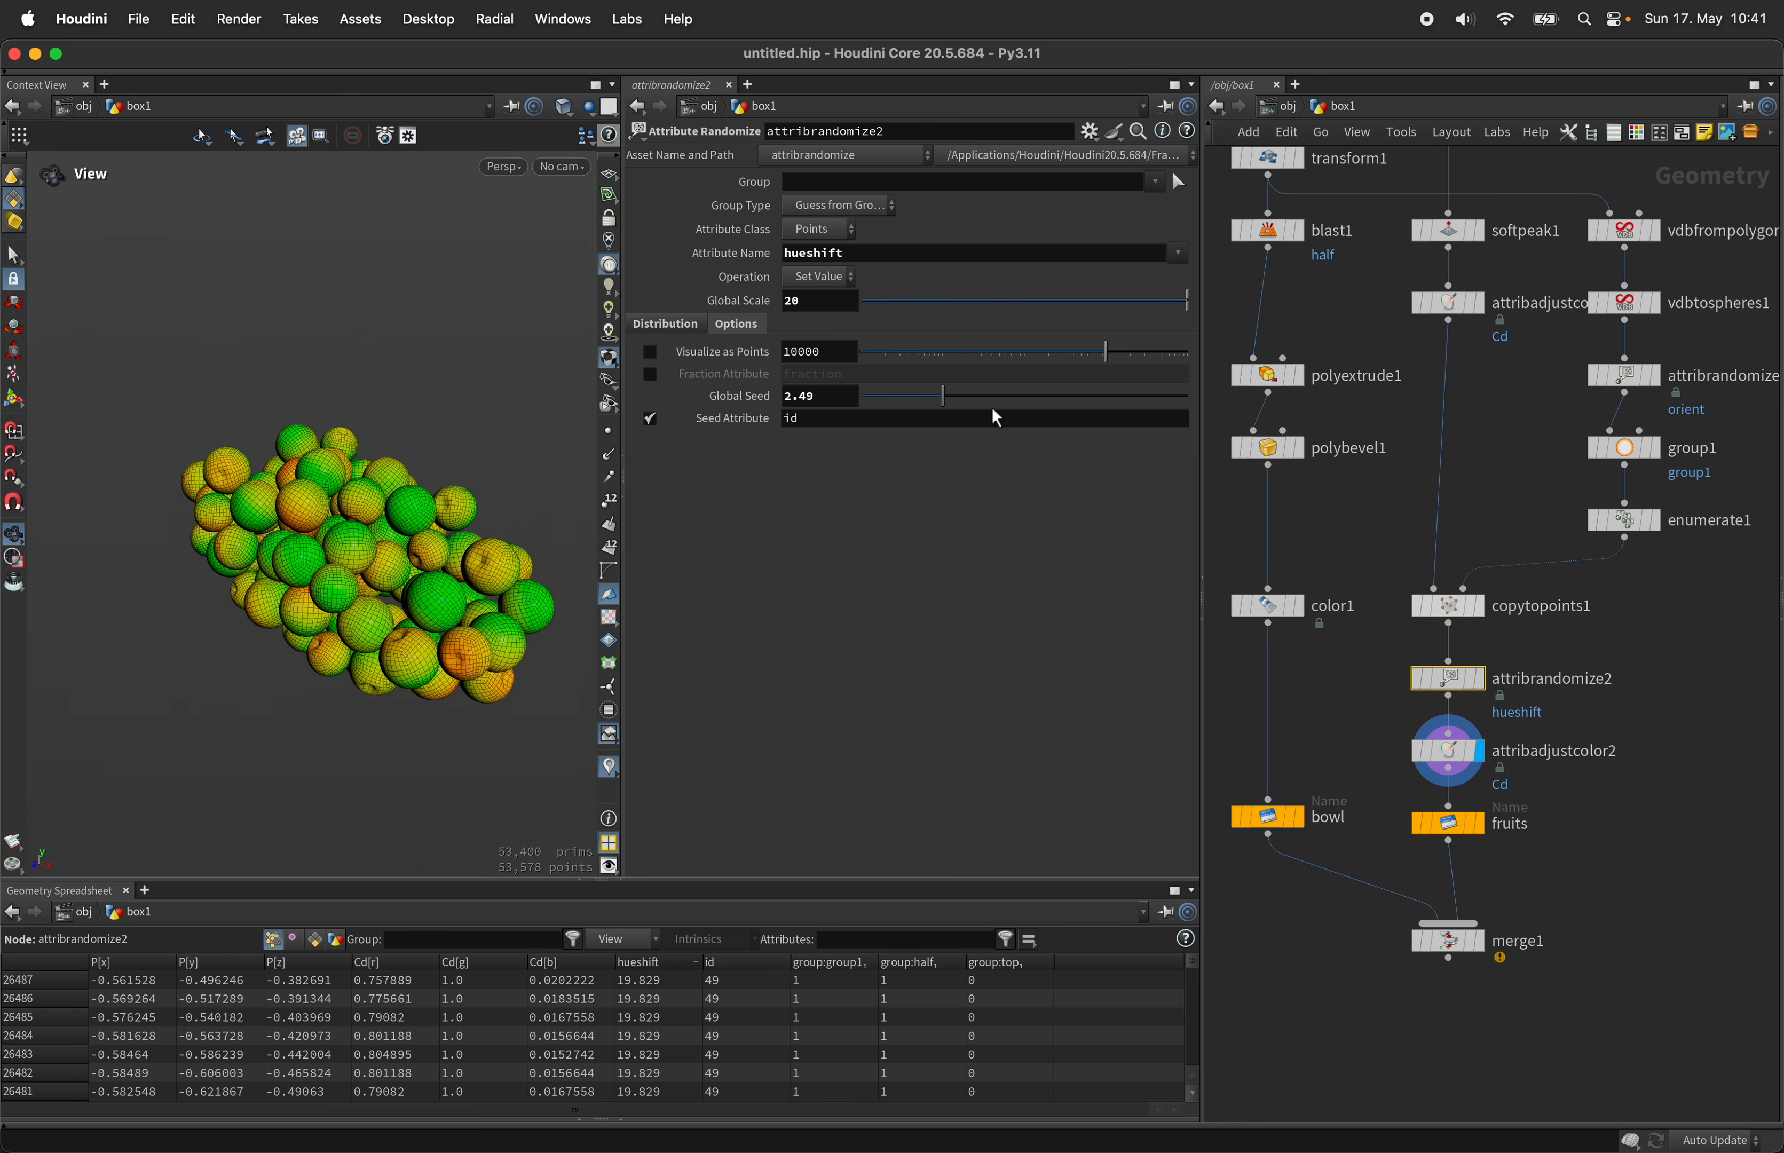
pyautogui.moveTo(998, 412); pyautogui.dragTo(933, 404)
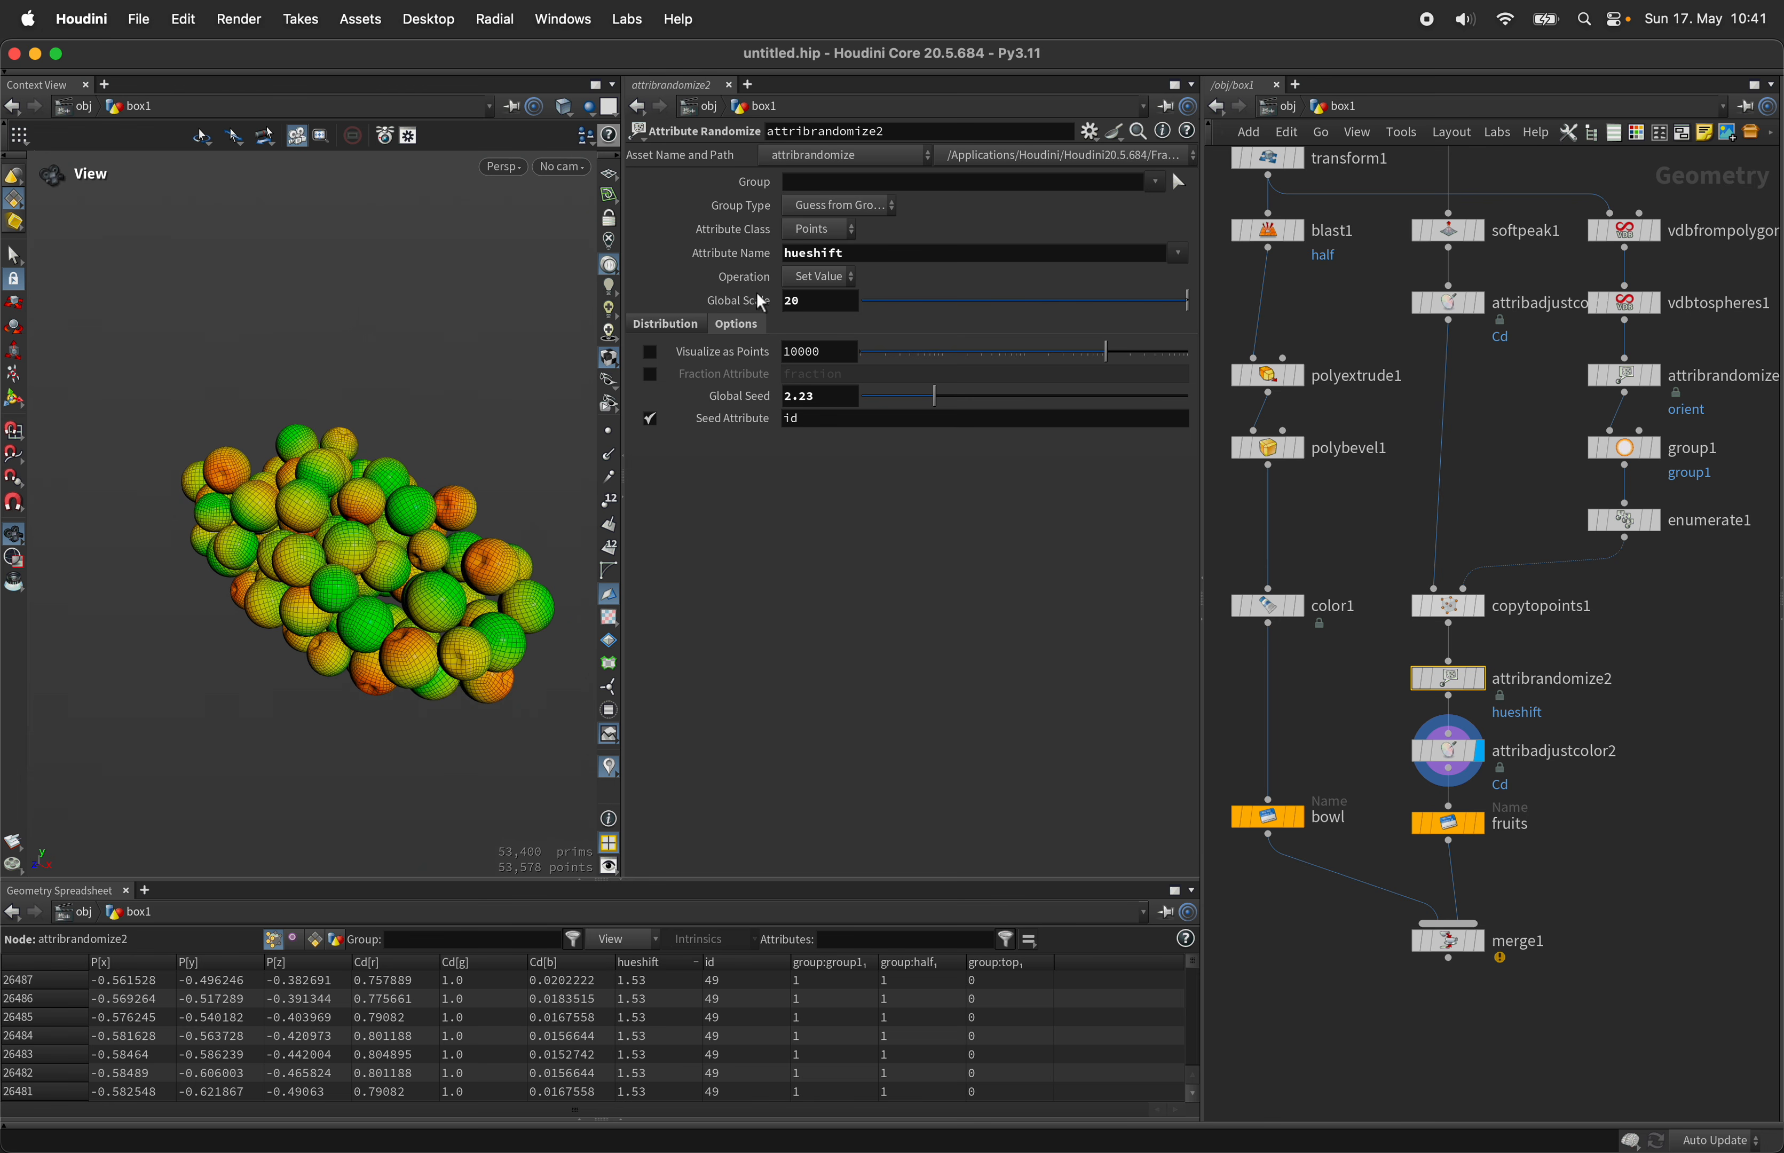
# Step: Check the attribadjustcolor2 settings, and display merge1 to view the bowl together with the recoloured fruits
pyautogui.moveTo(1460, 692)
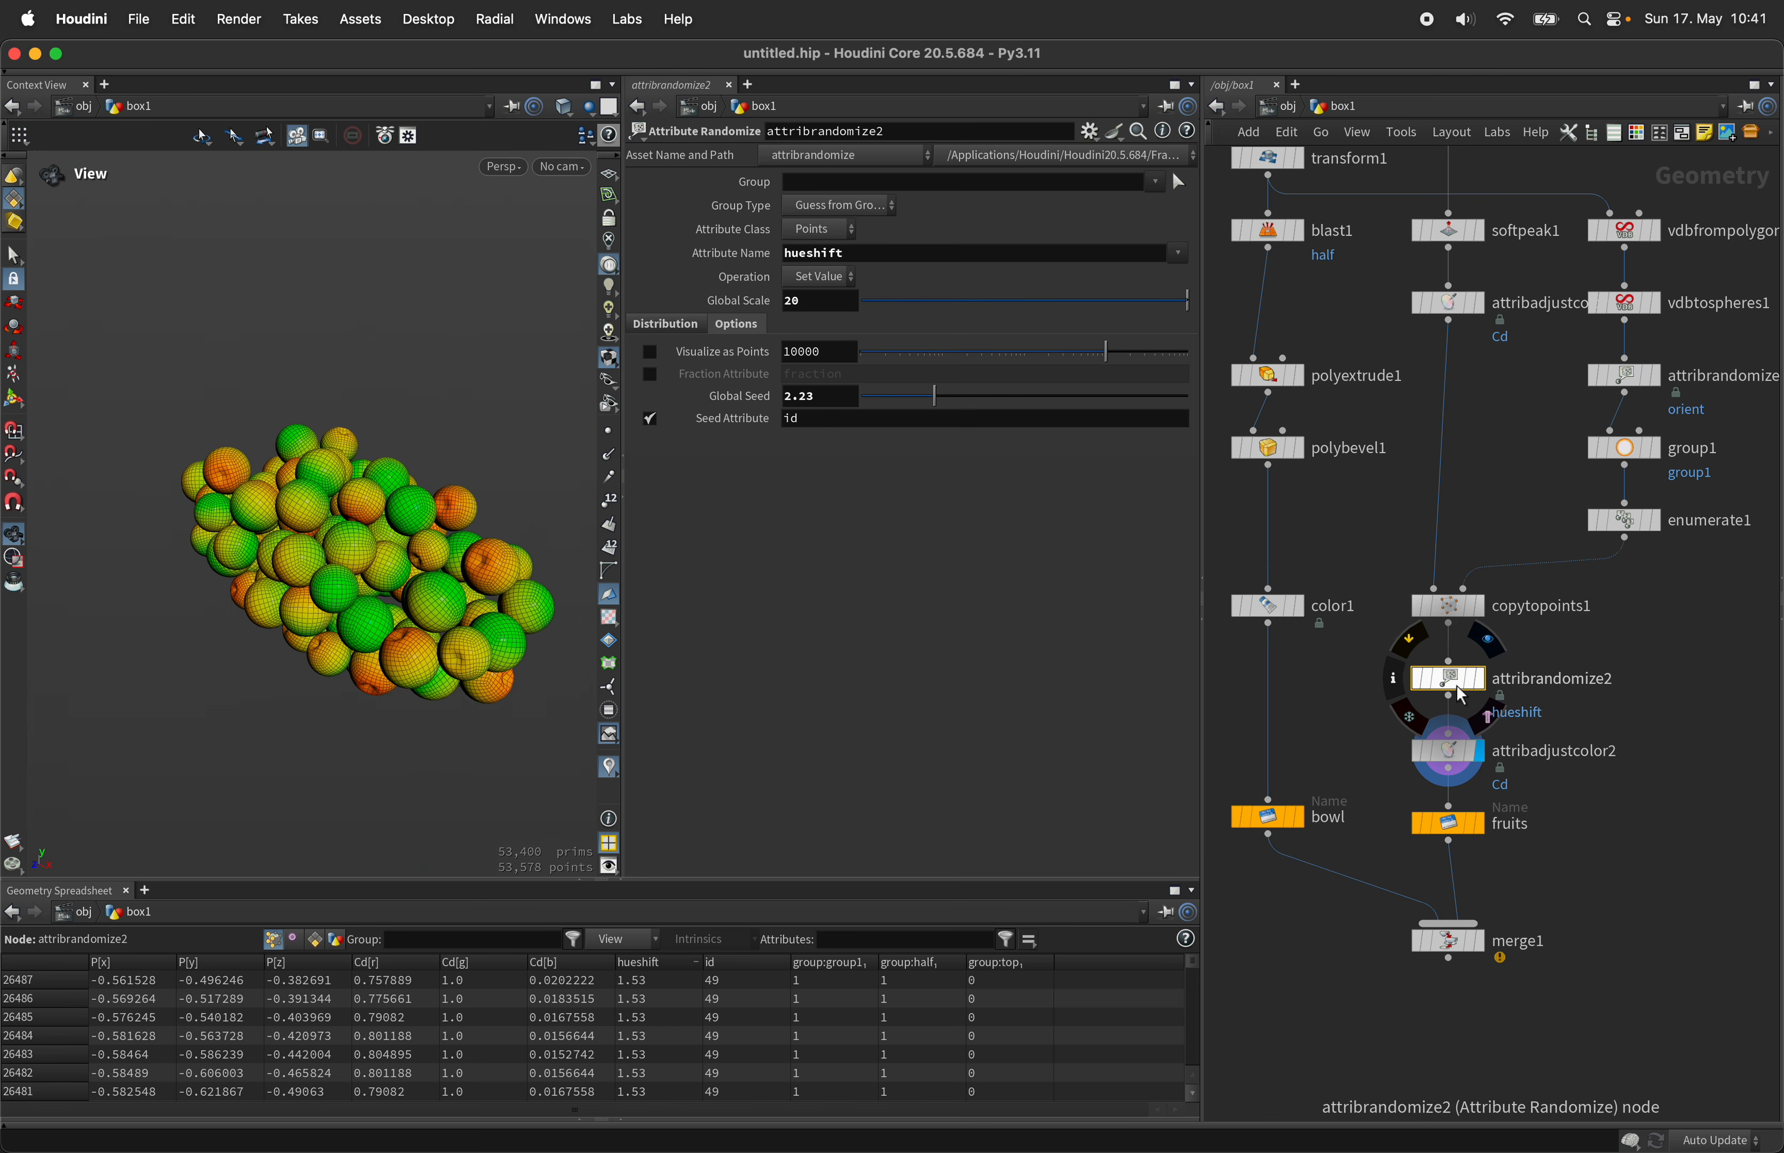
pyautogui.click(1449, 752)
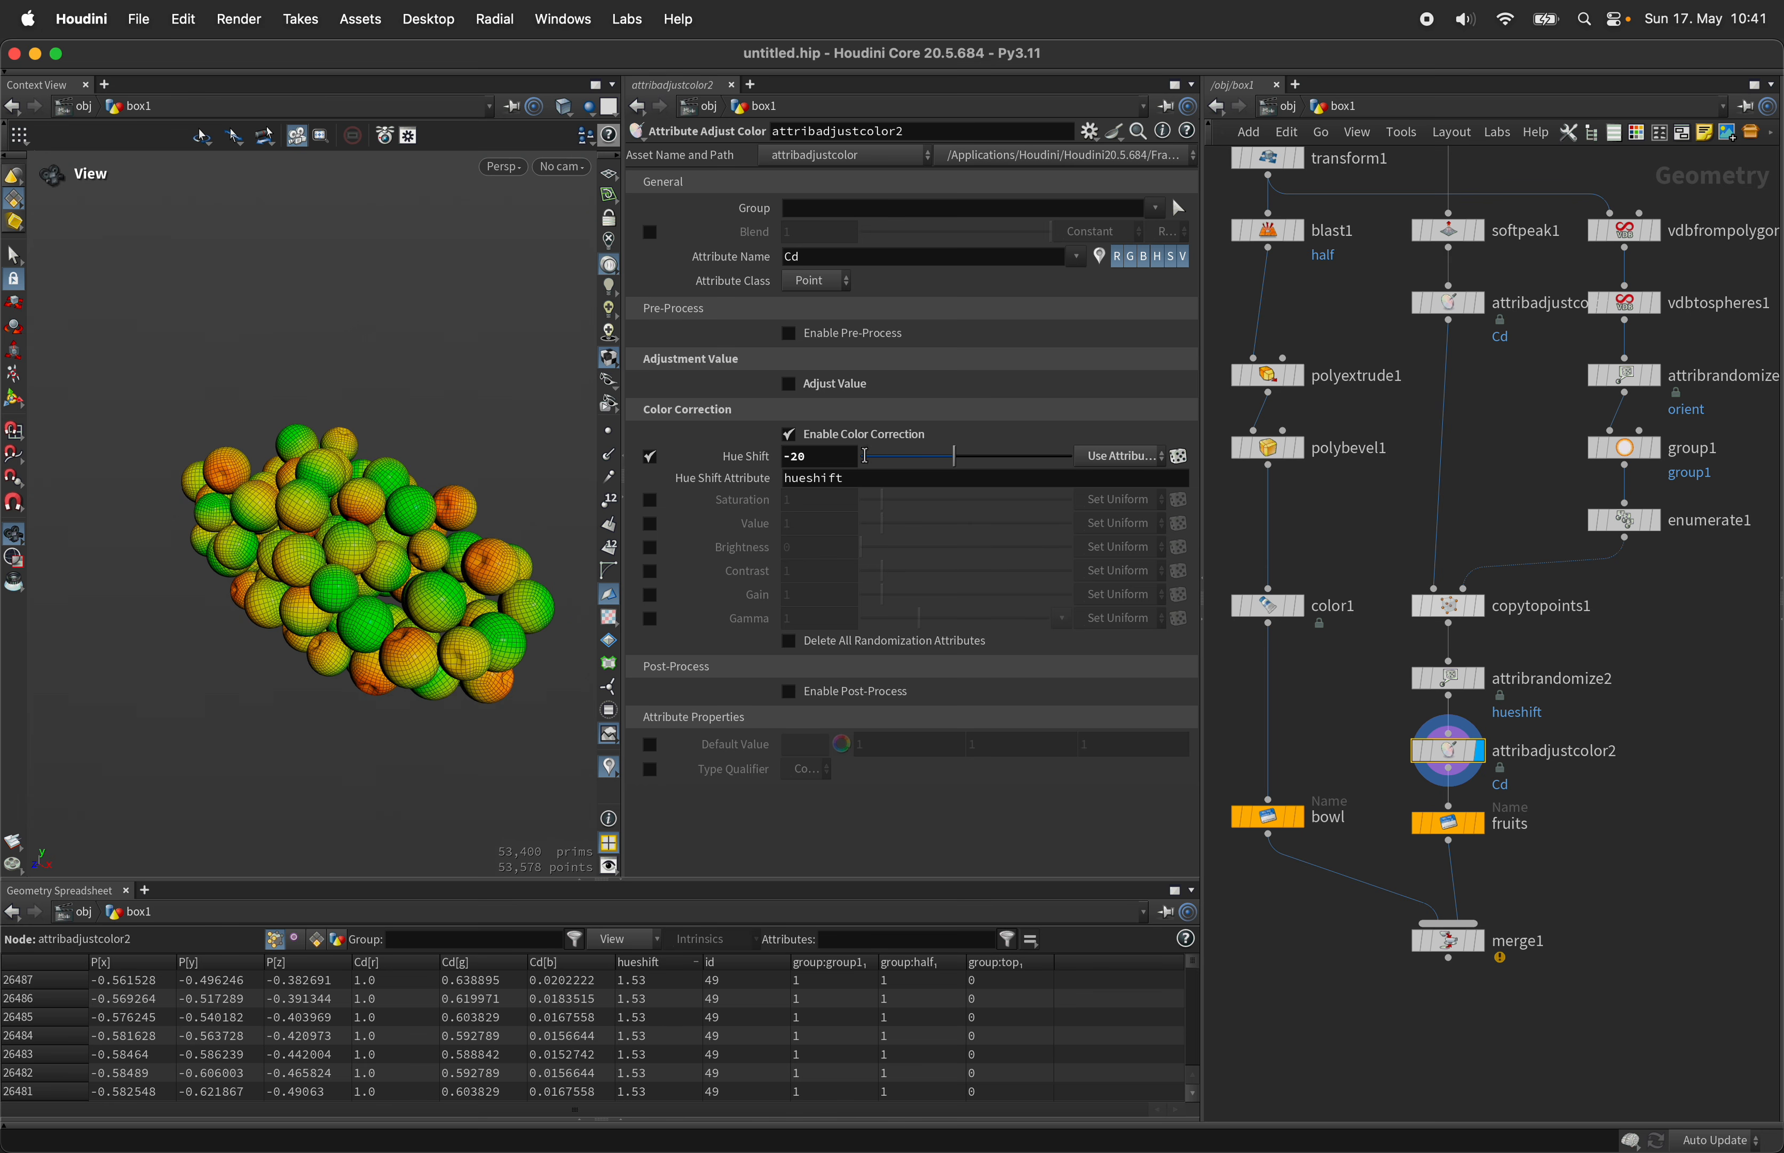
pyautogui.click(1483, 943)
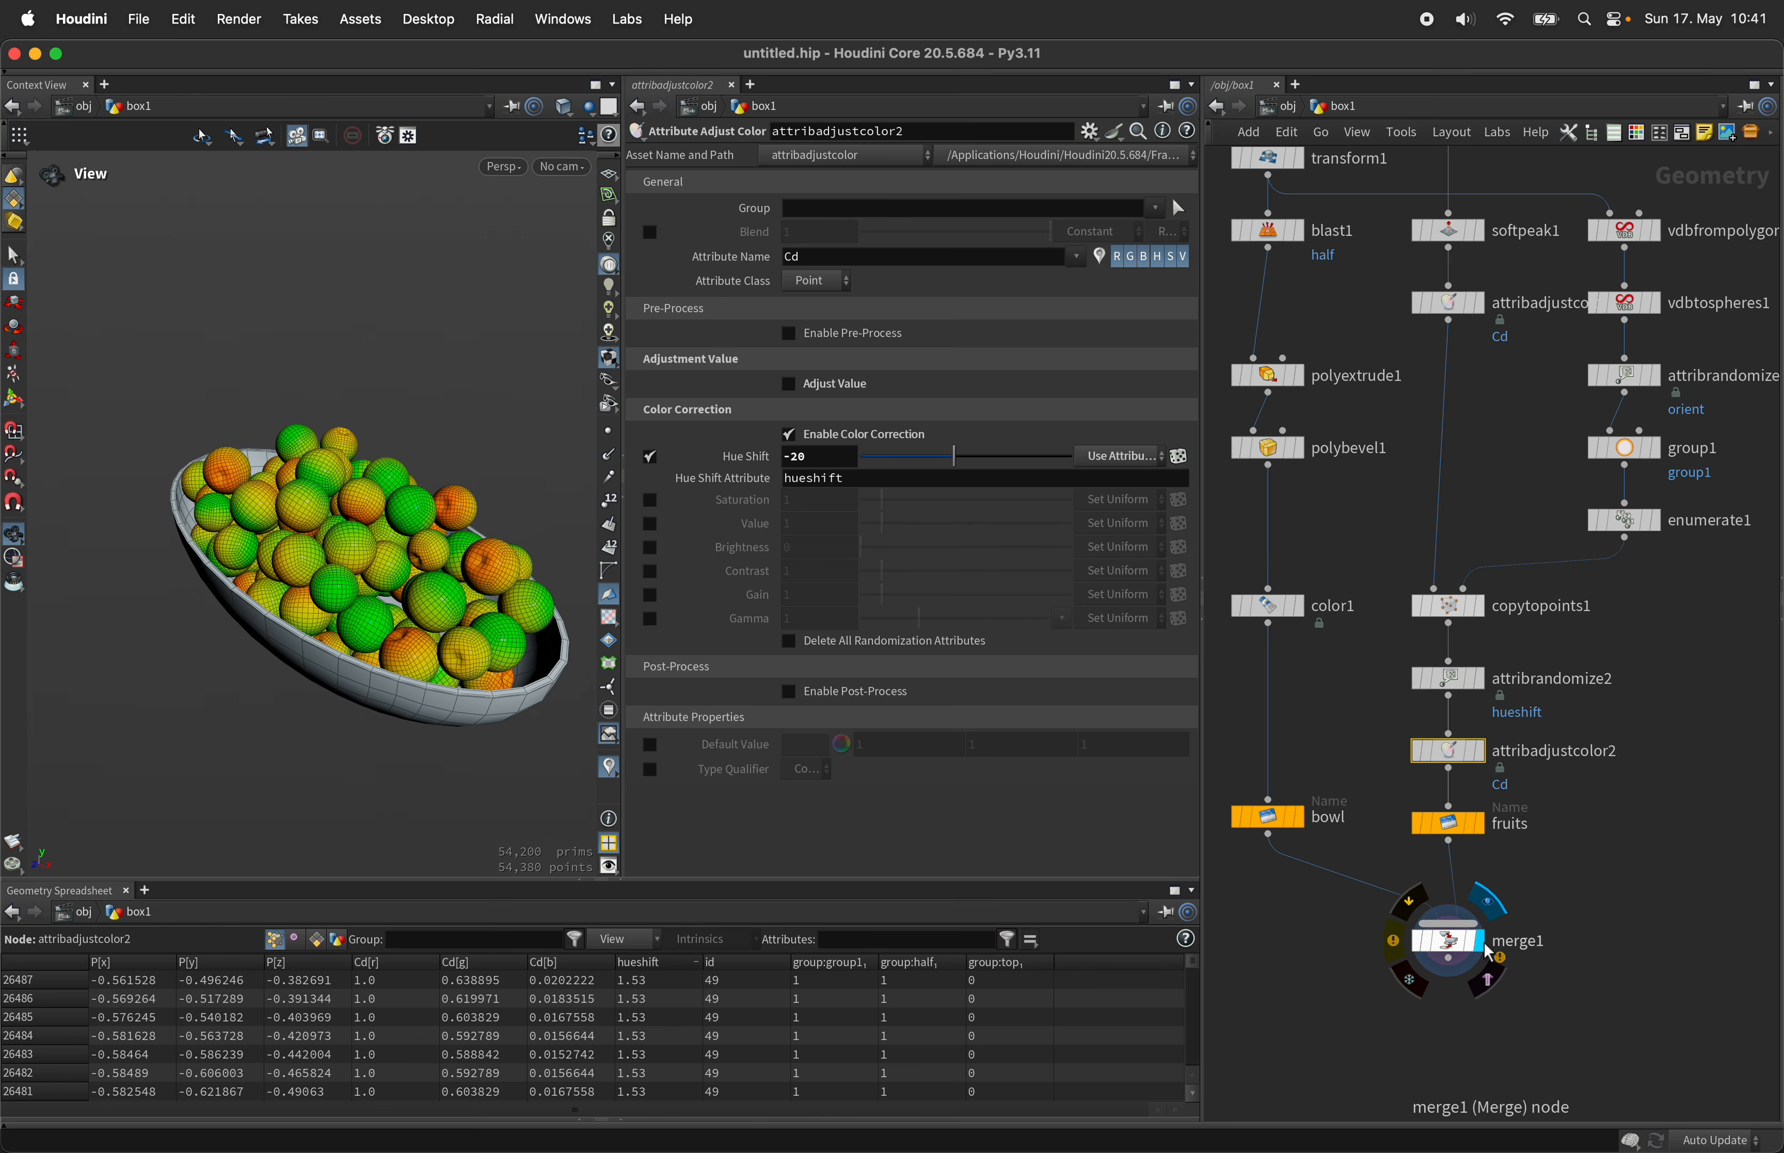
pyautogui.moveTo(350, 625); pyautogui.dragTo(348, 623)
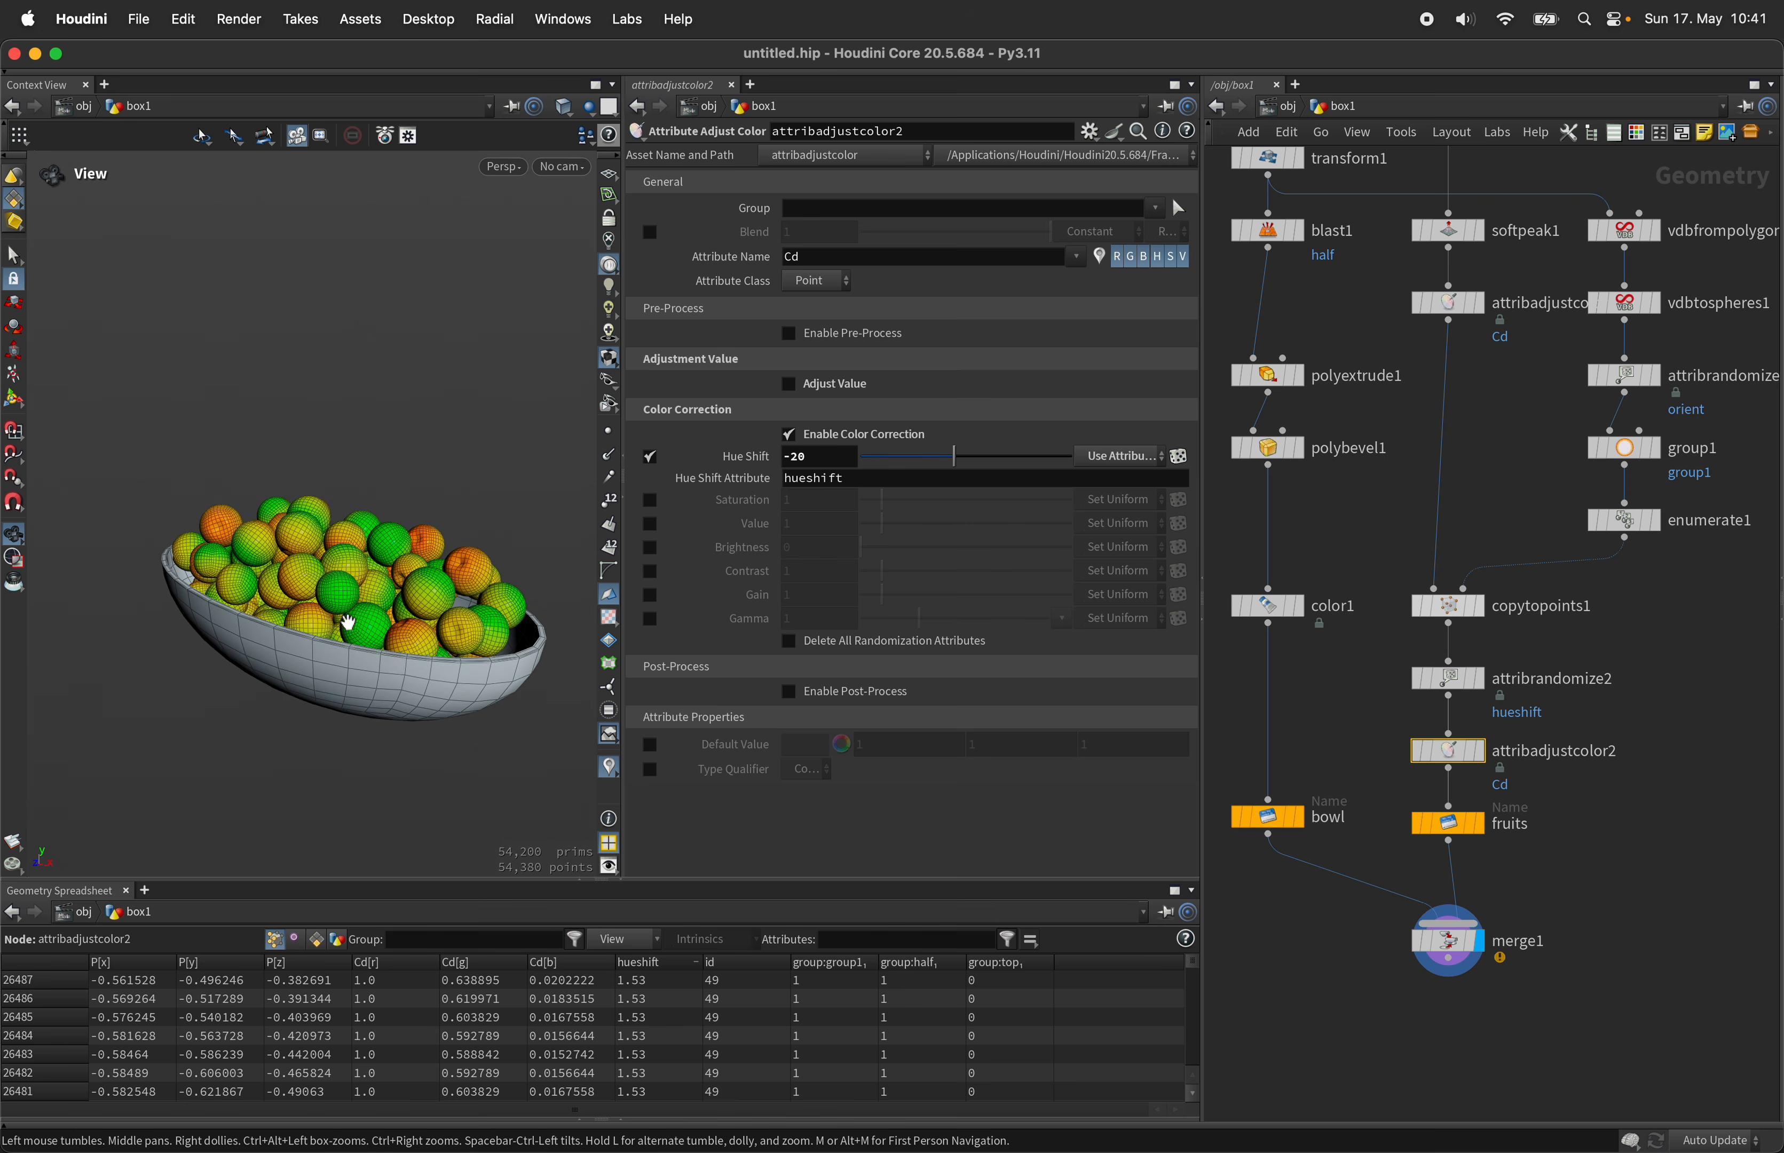
pyautogui.moveTo(363, 574); pyautogui.dragTo(288, 517, button='middle')
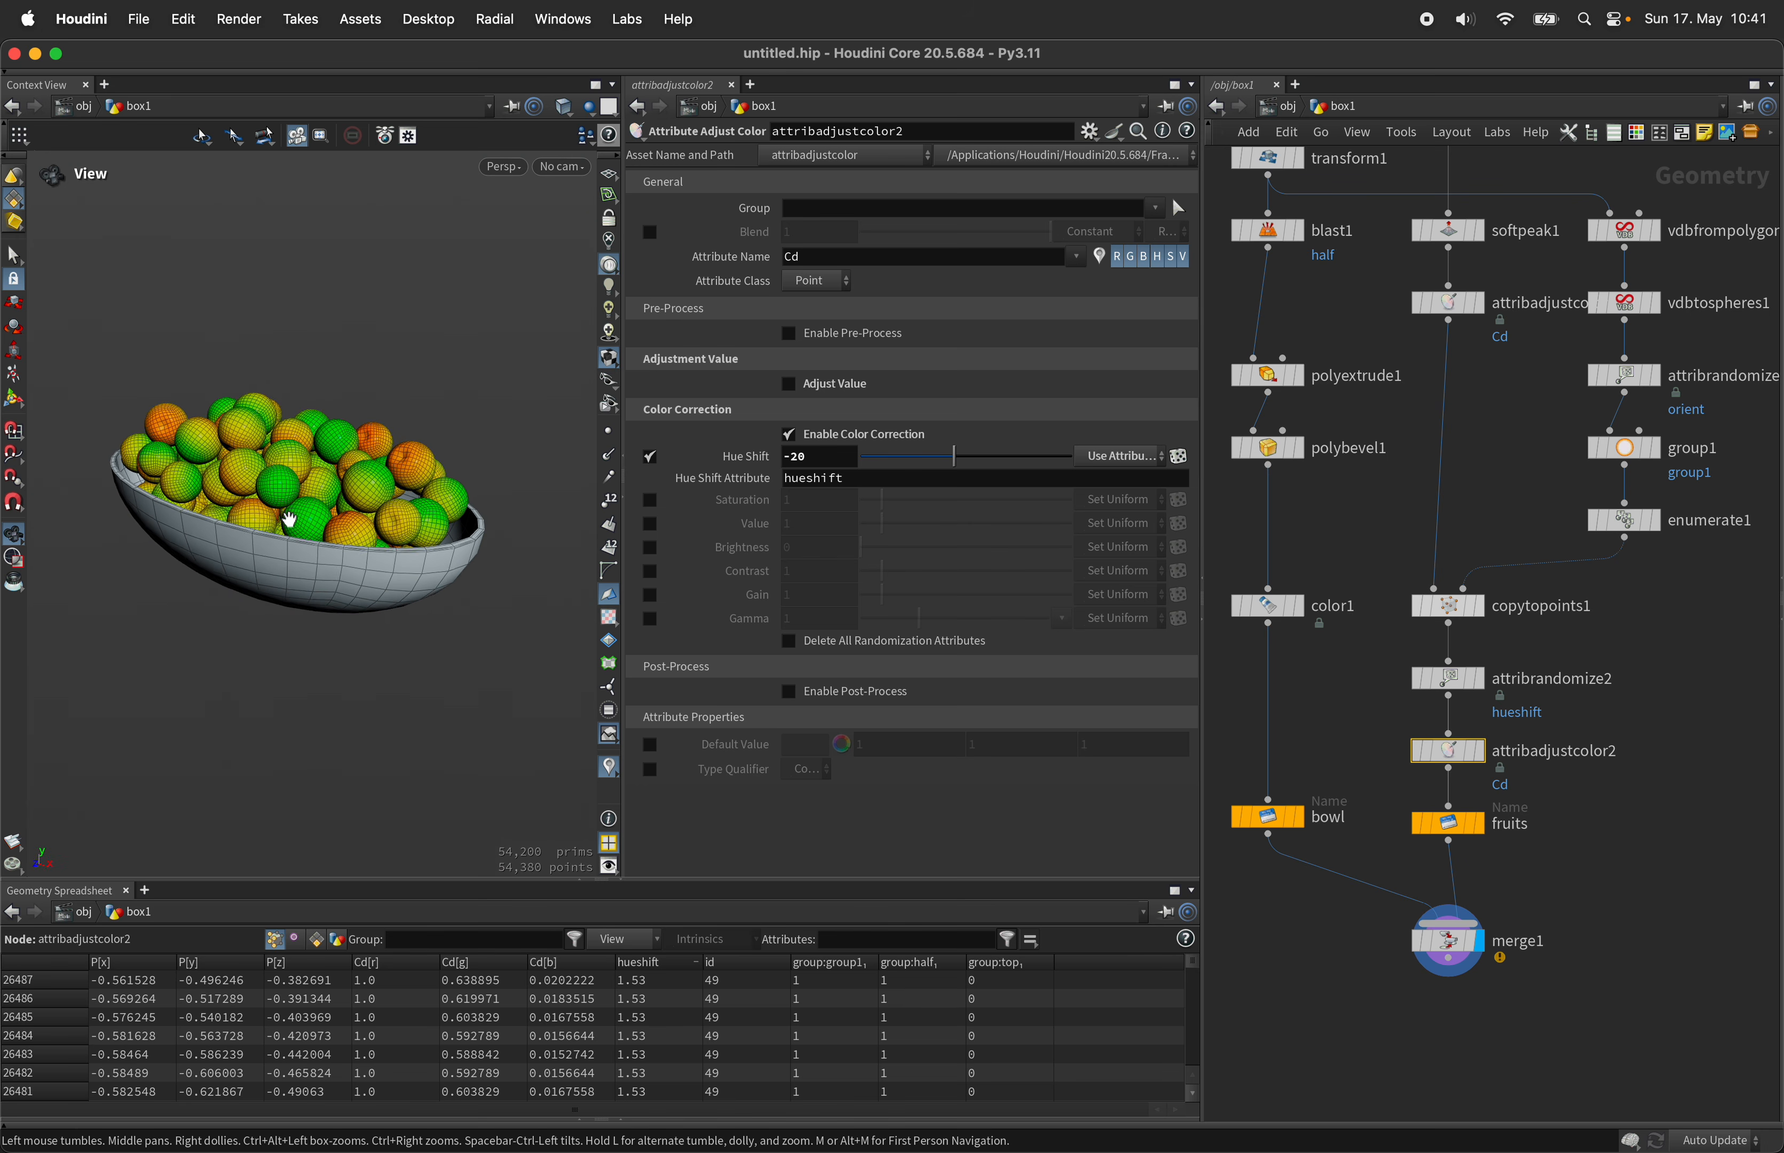
pyautogui.moveTo(289, 519); pyautogui.dragTo(291, 525)
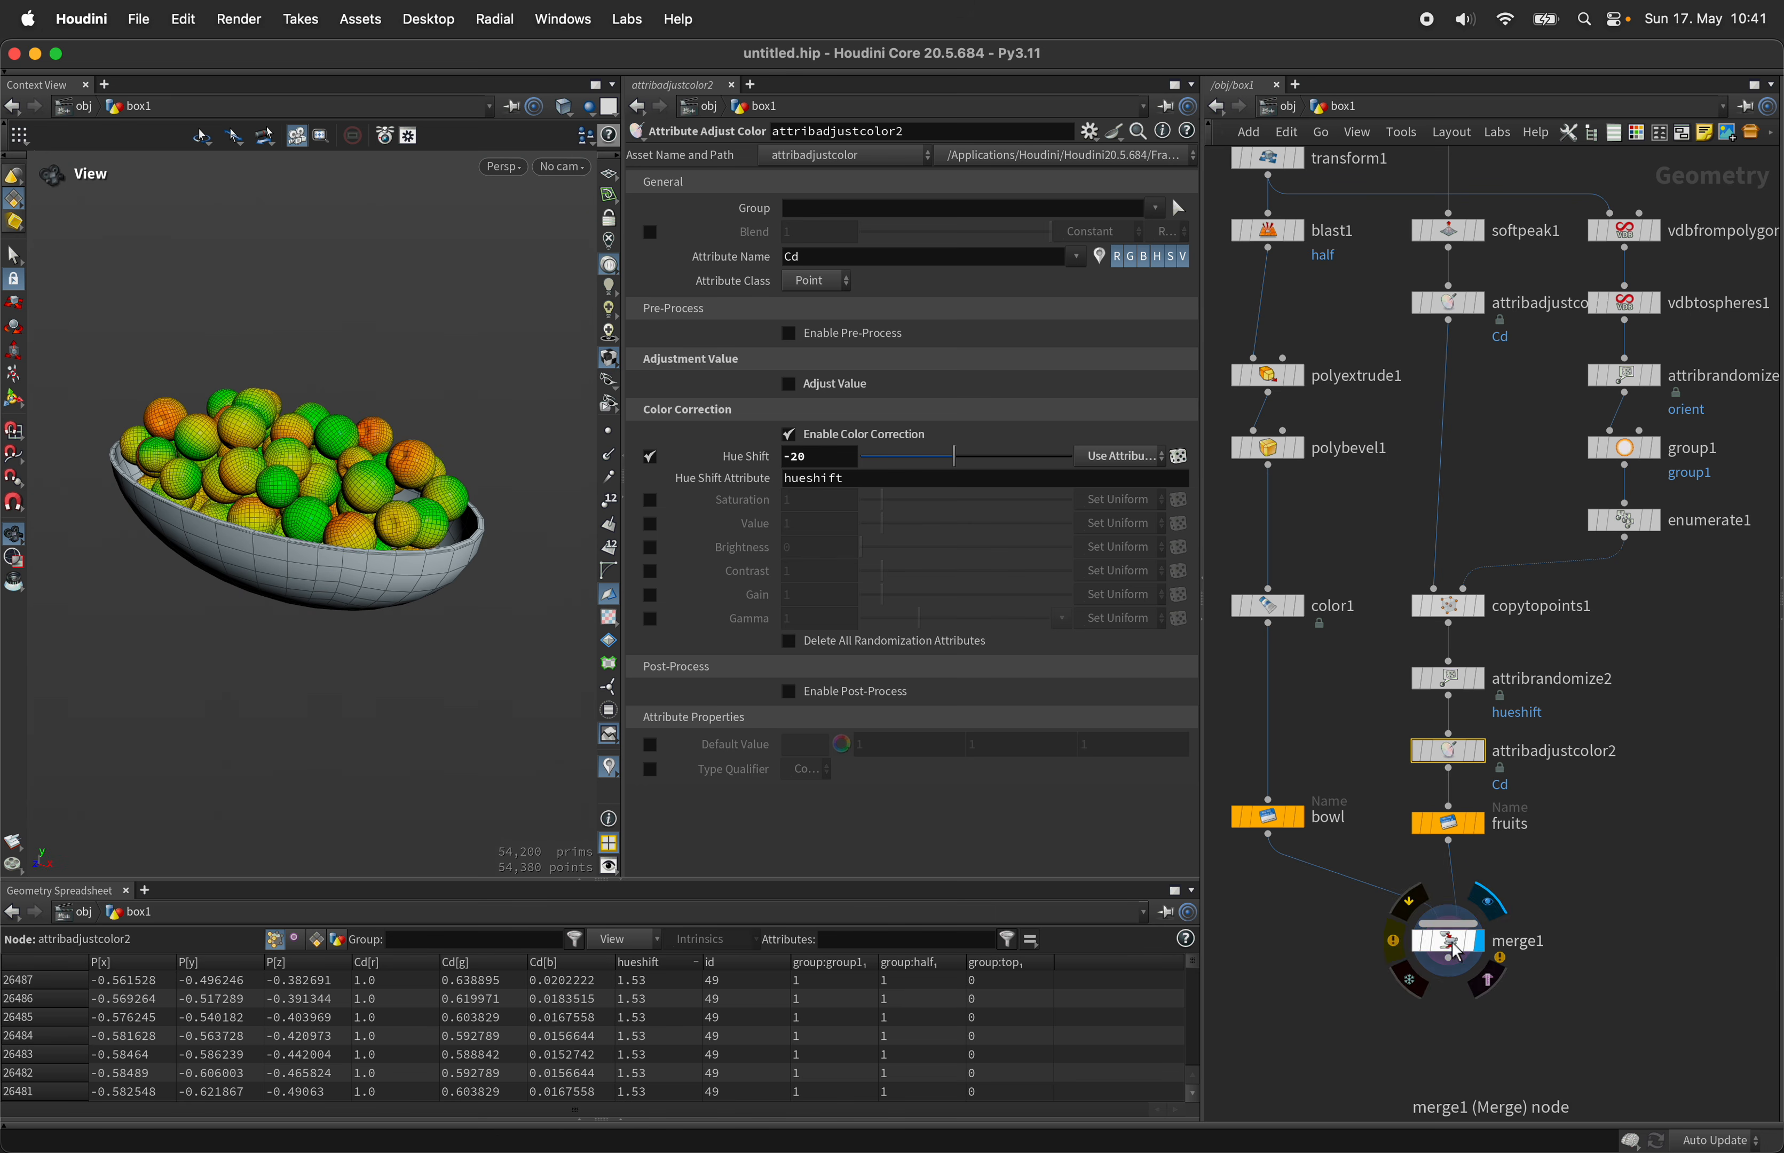
# Step: Add a Match Size node below merge1 and set its Justify Y to Min
pyautogui.moveTo(1446, 941); pyautogui.dragTo(1447, 918)
pyautogui.scroll(-2, 1563, 825)
pyautogui.press('Tab')
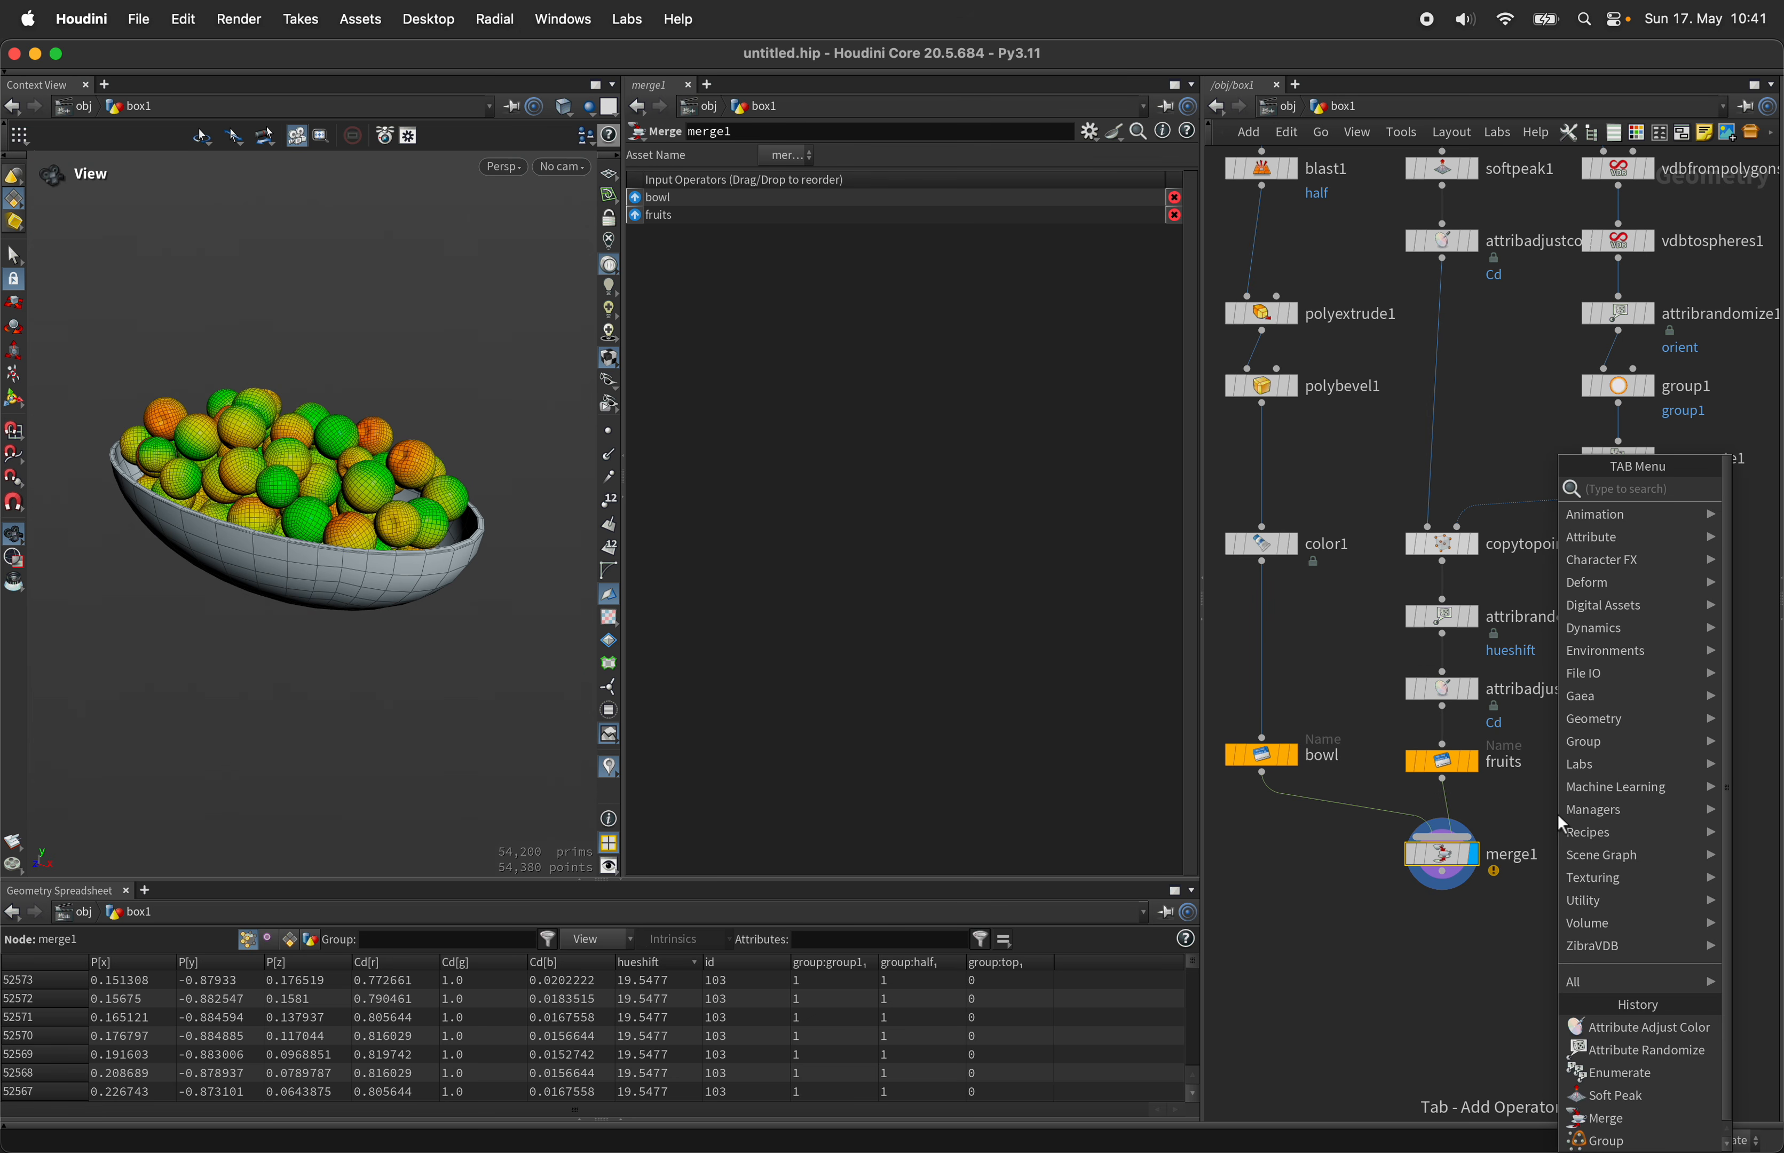
pyautogui.write('matchs')
pyautogui.press('Return')
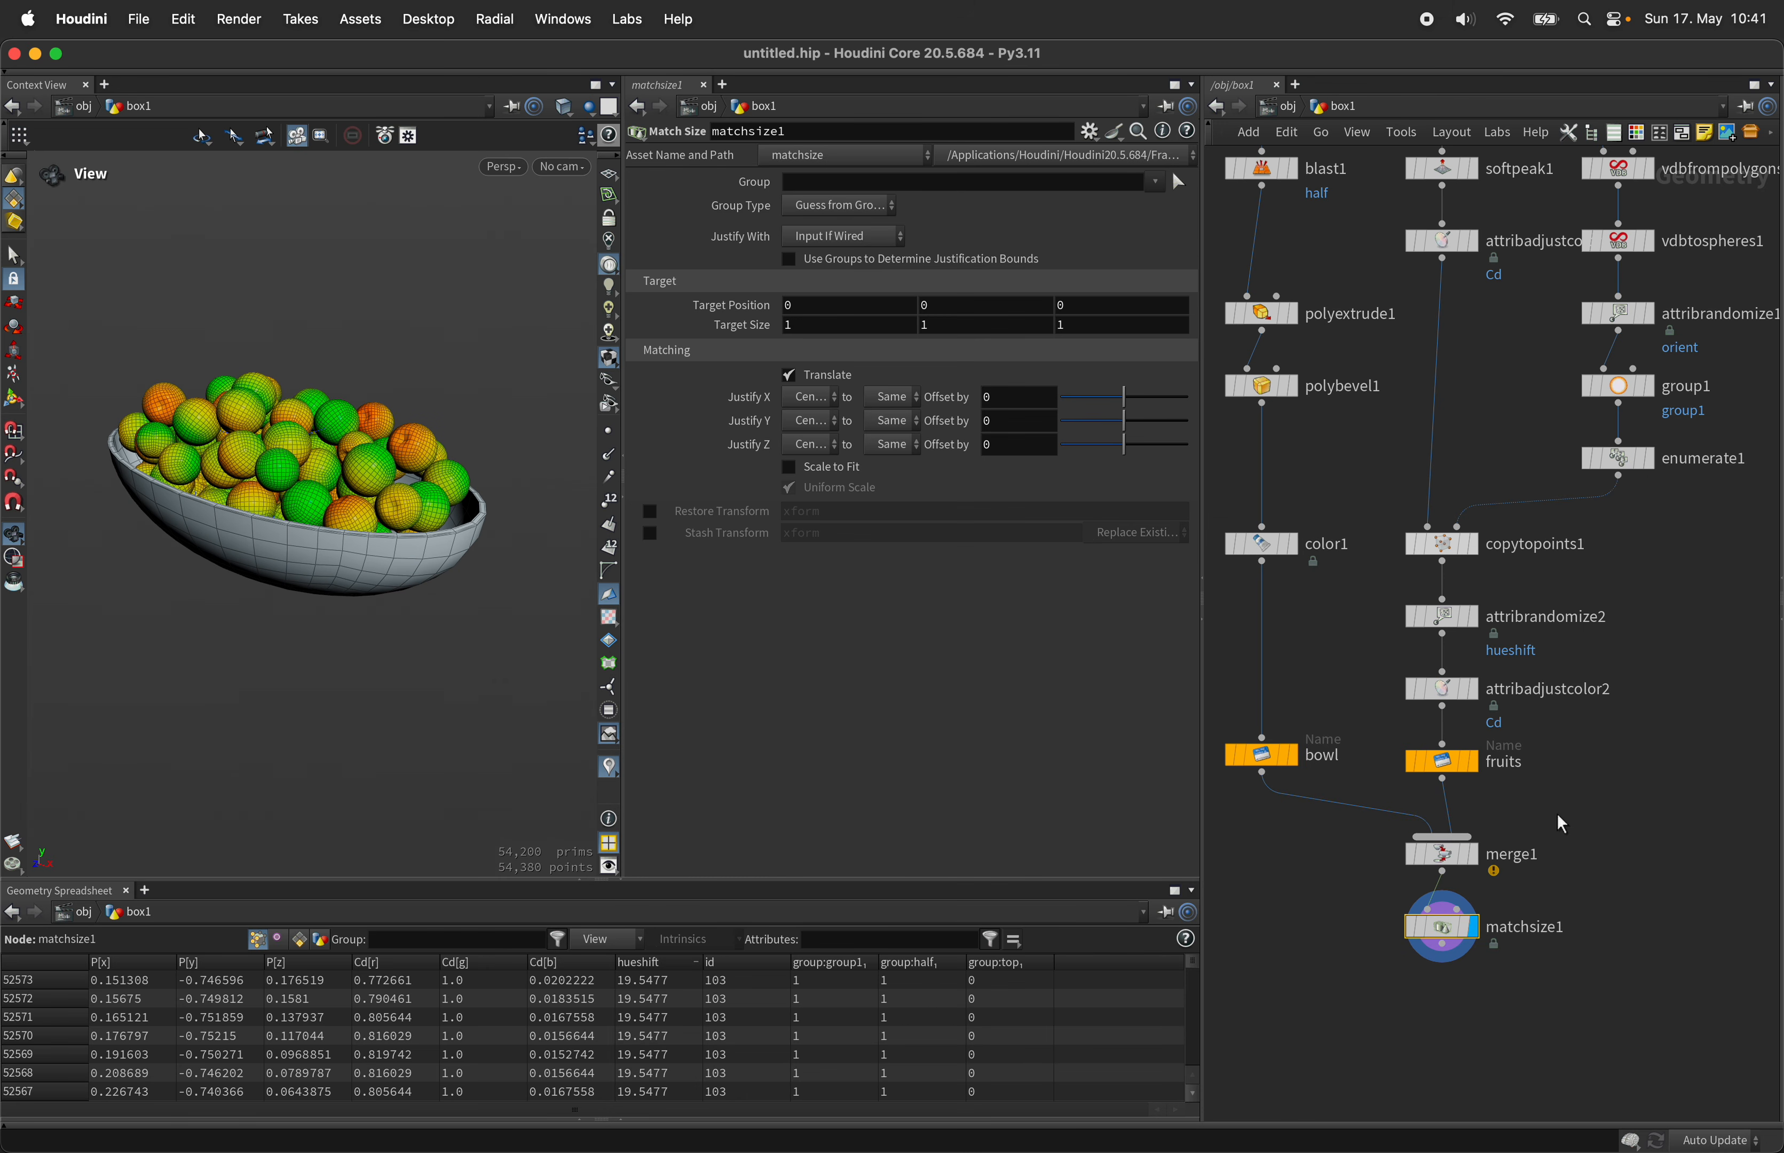
pyautogui.click(809, 422)
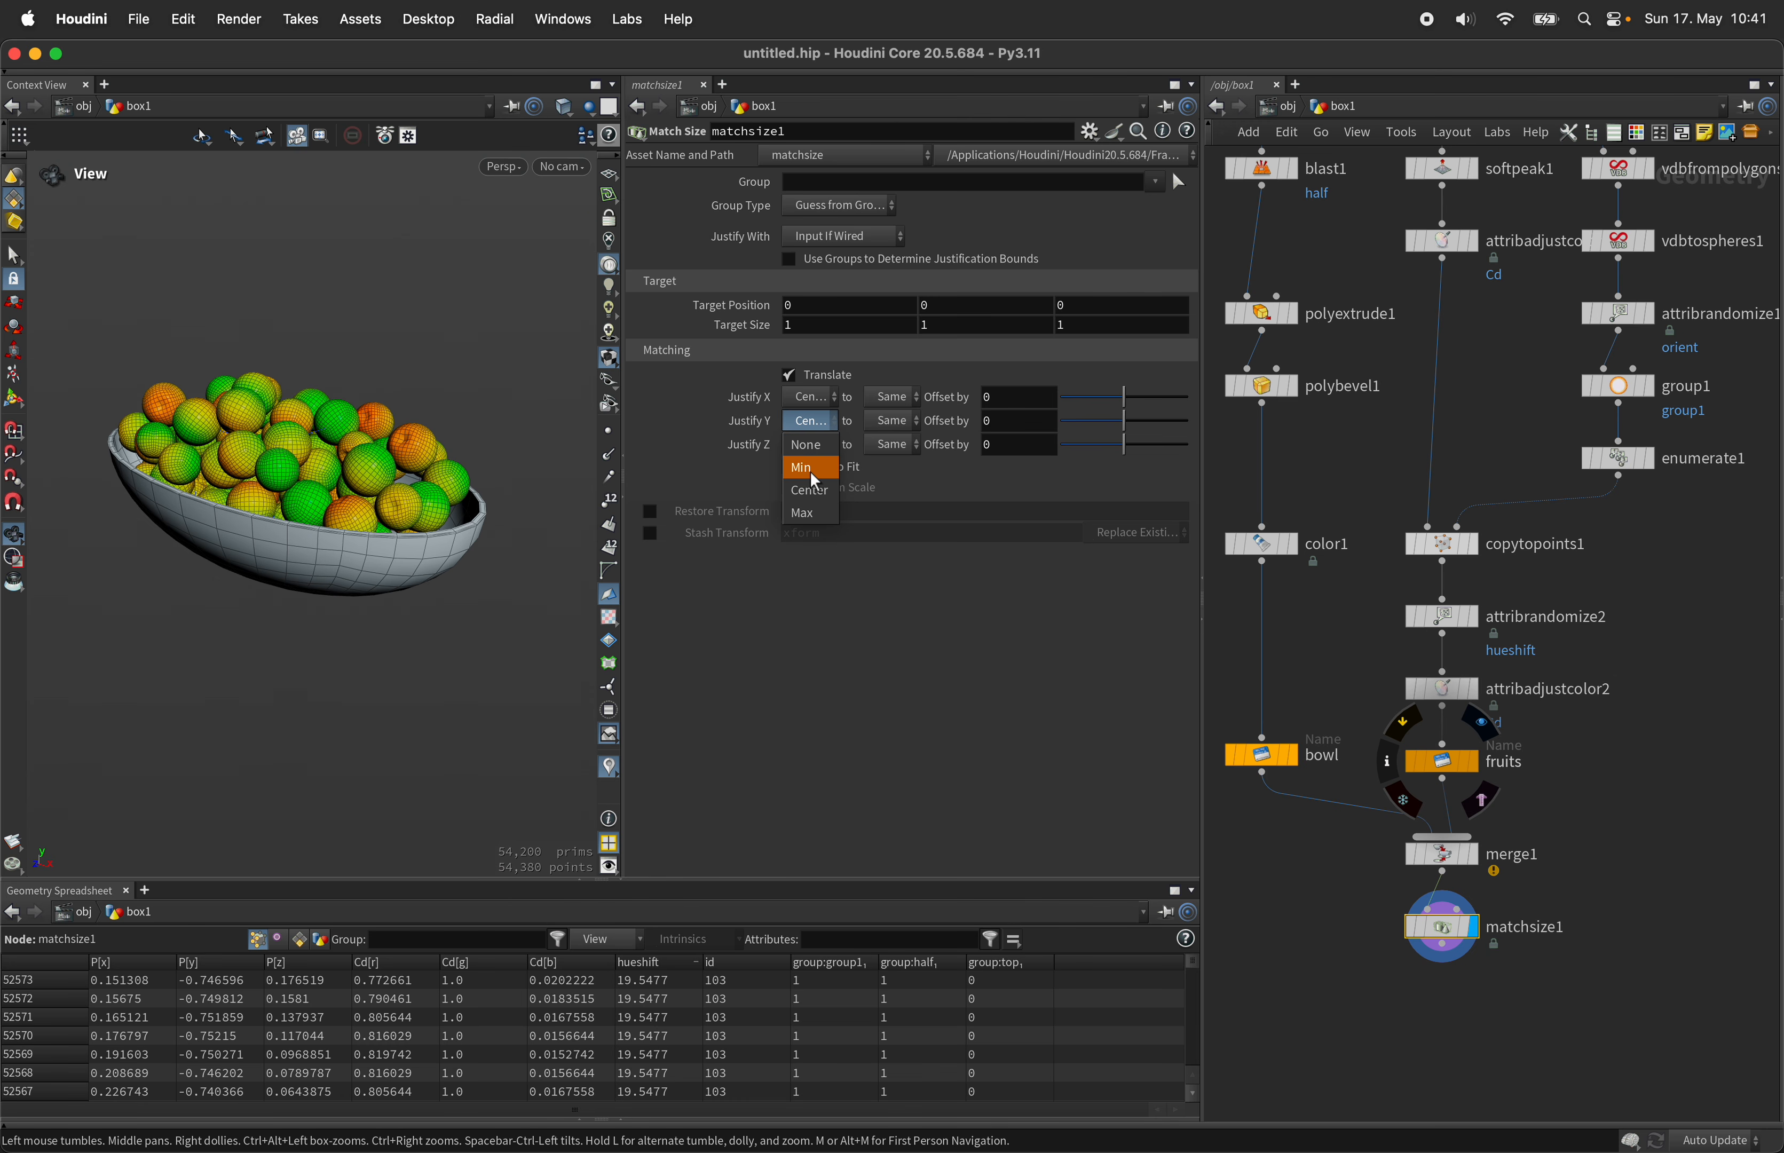
pyautogui.click(811, 474)
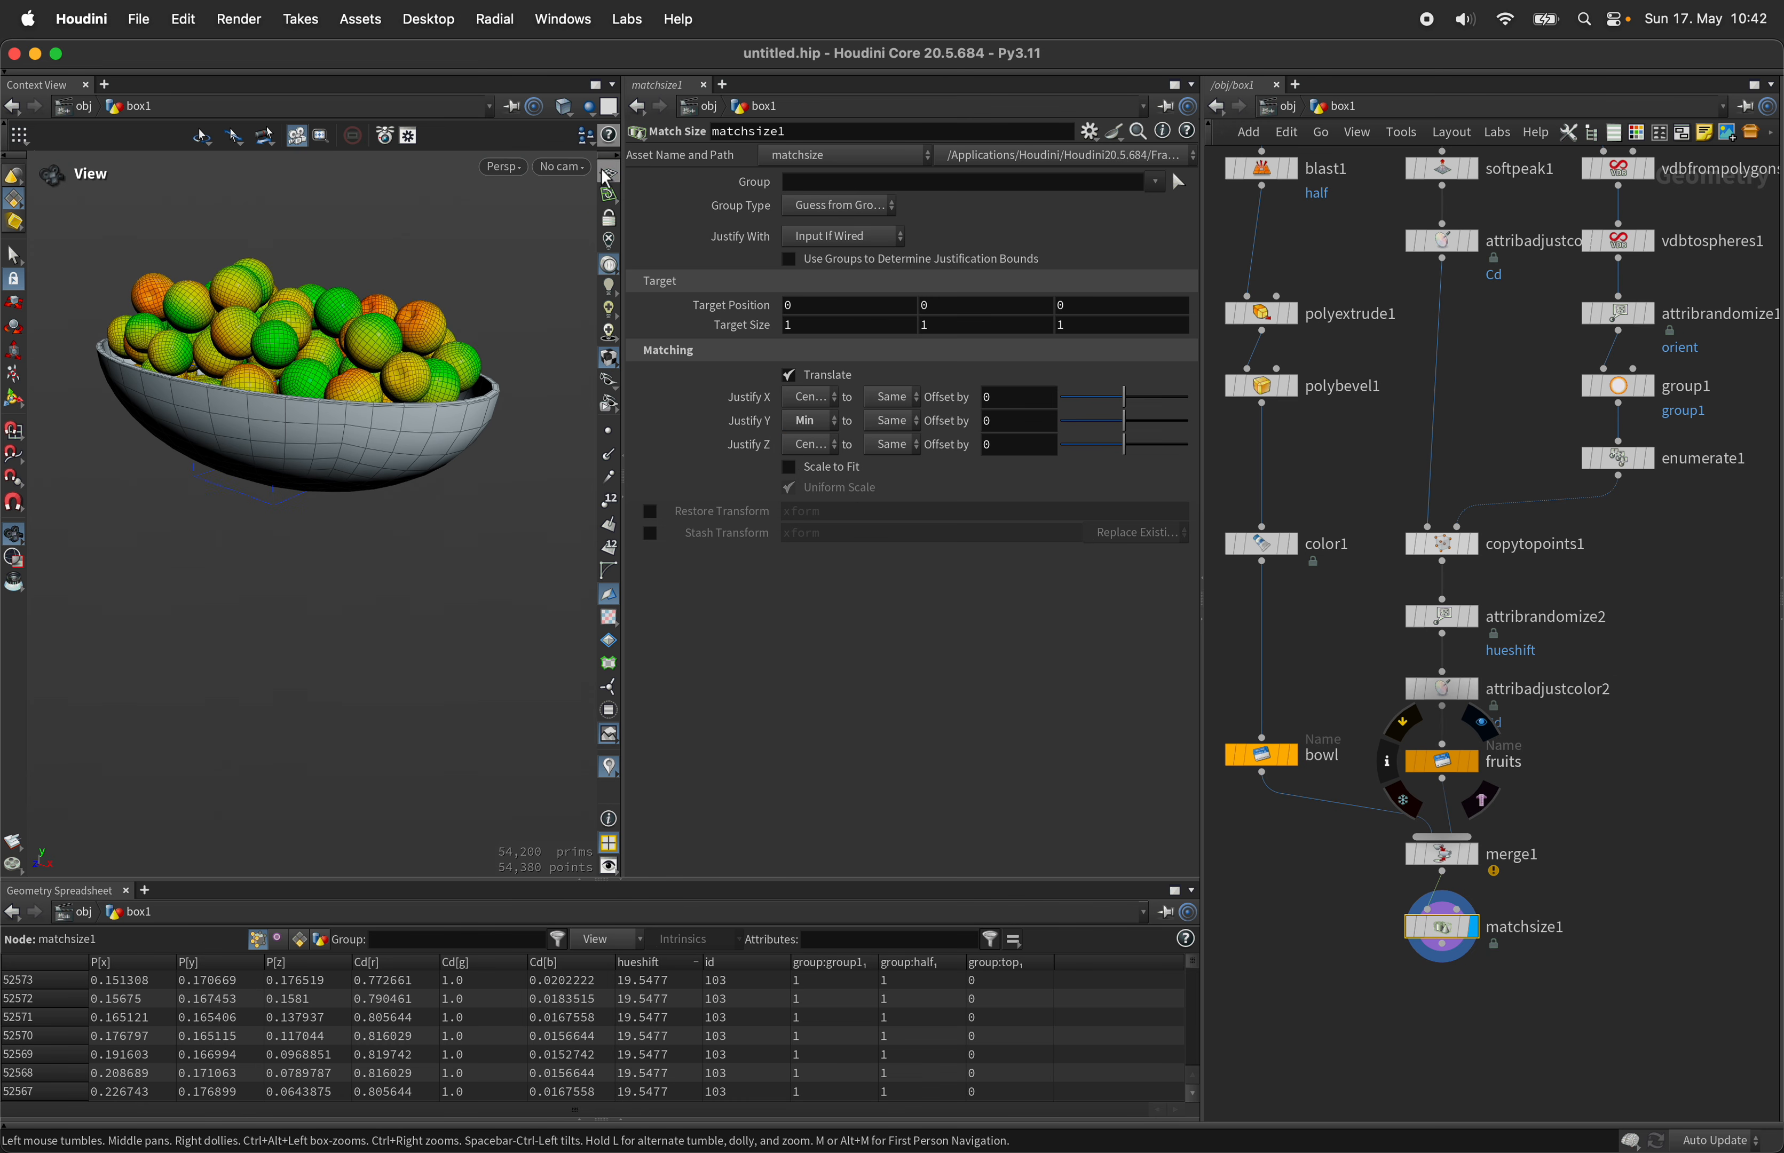
pyautogui.moveTo(451, 361); pyautogui.dragTo(384, 459)
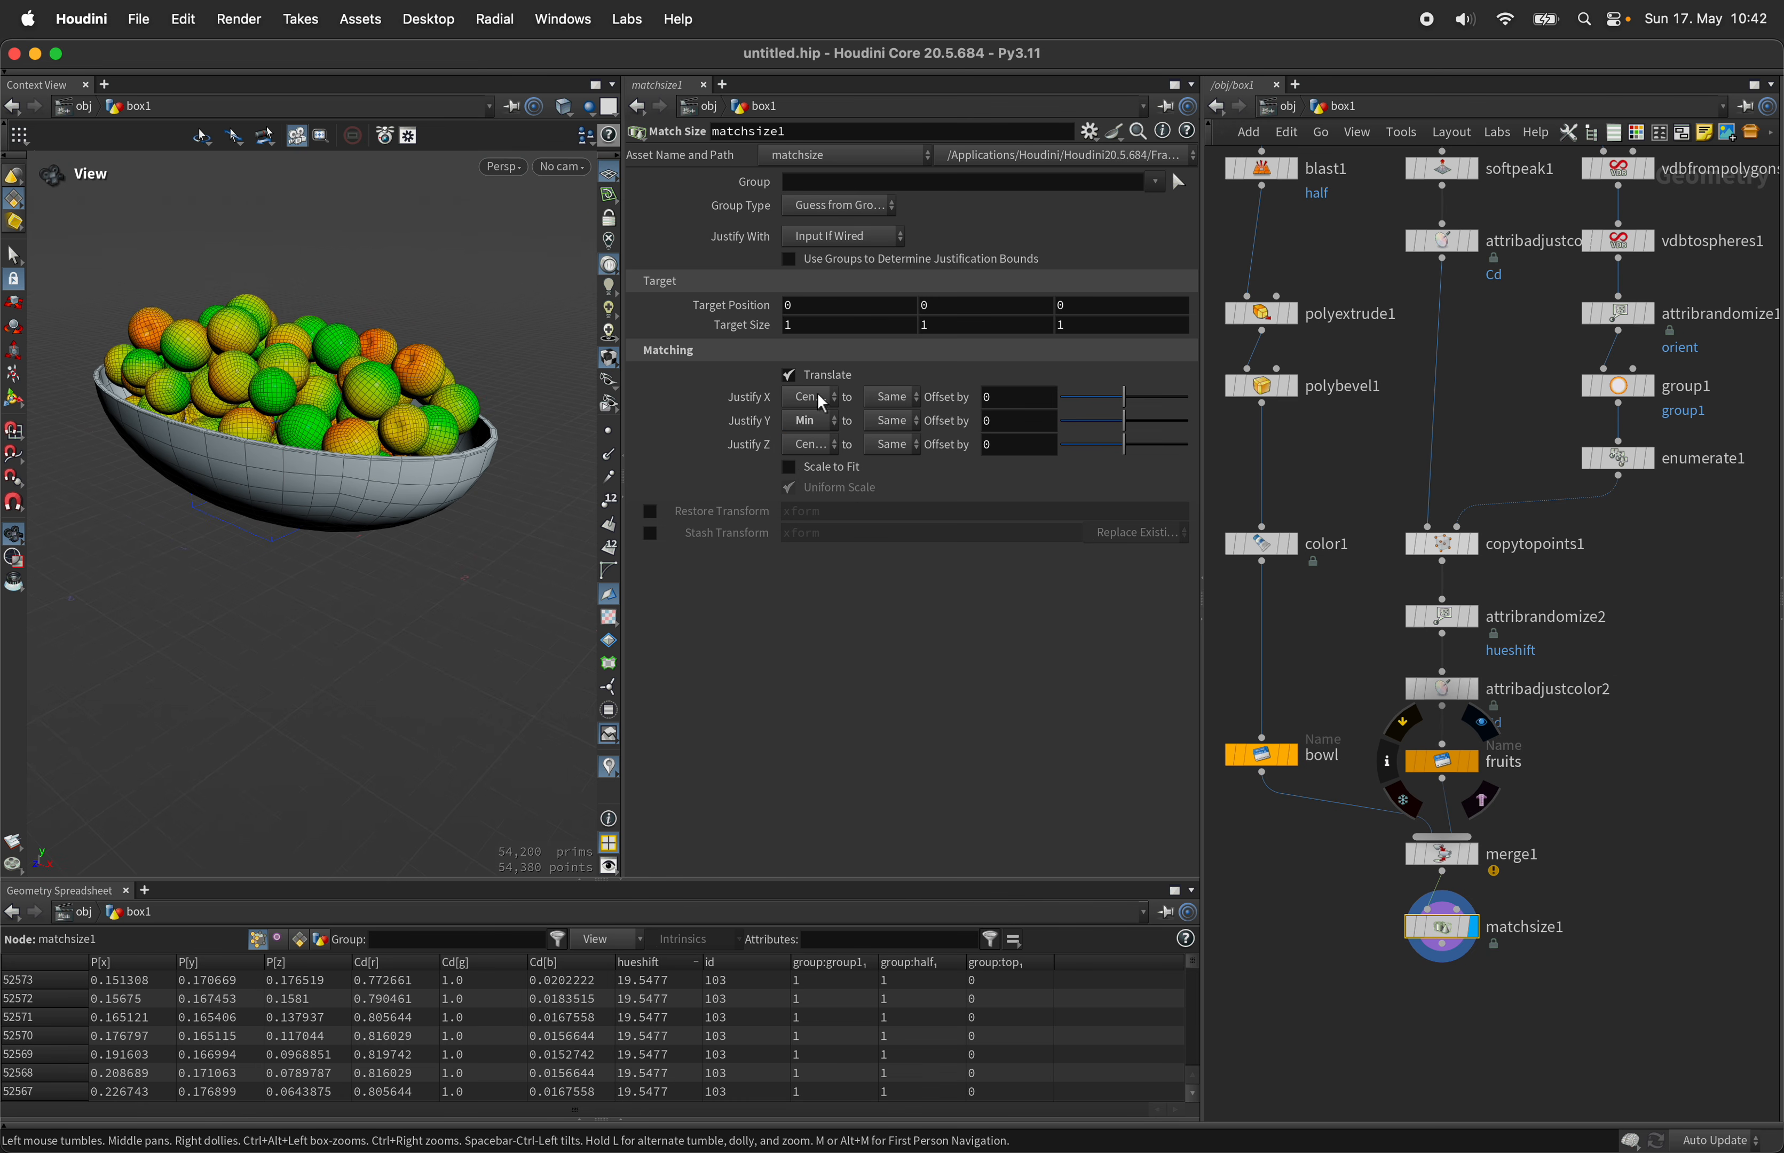
# Step: Enable Scale to Fit on matchsize1 with Scale Axis Y and a Y Target Size of 0.772
pyautogui.click(842, 466)
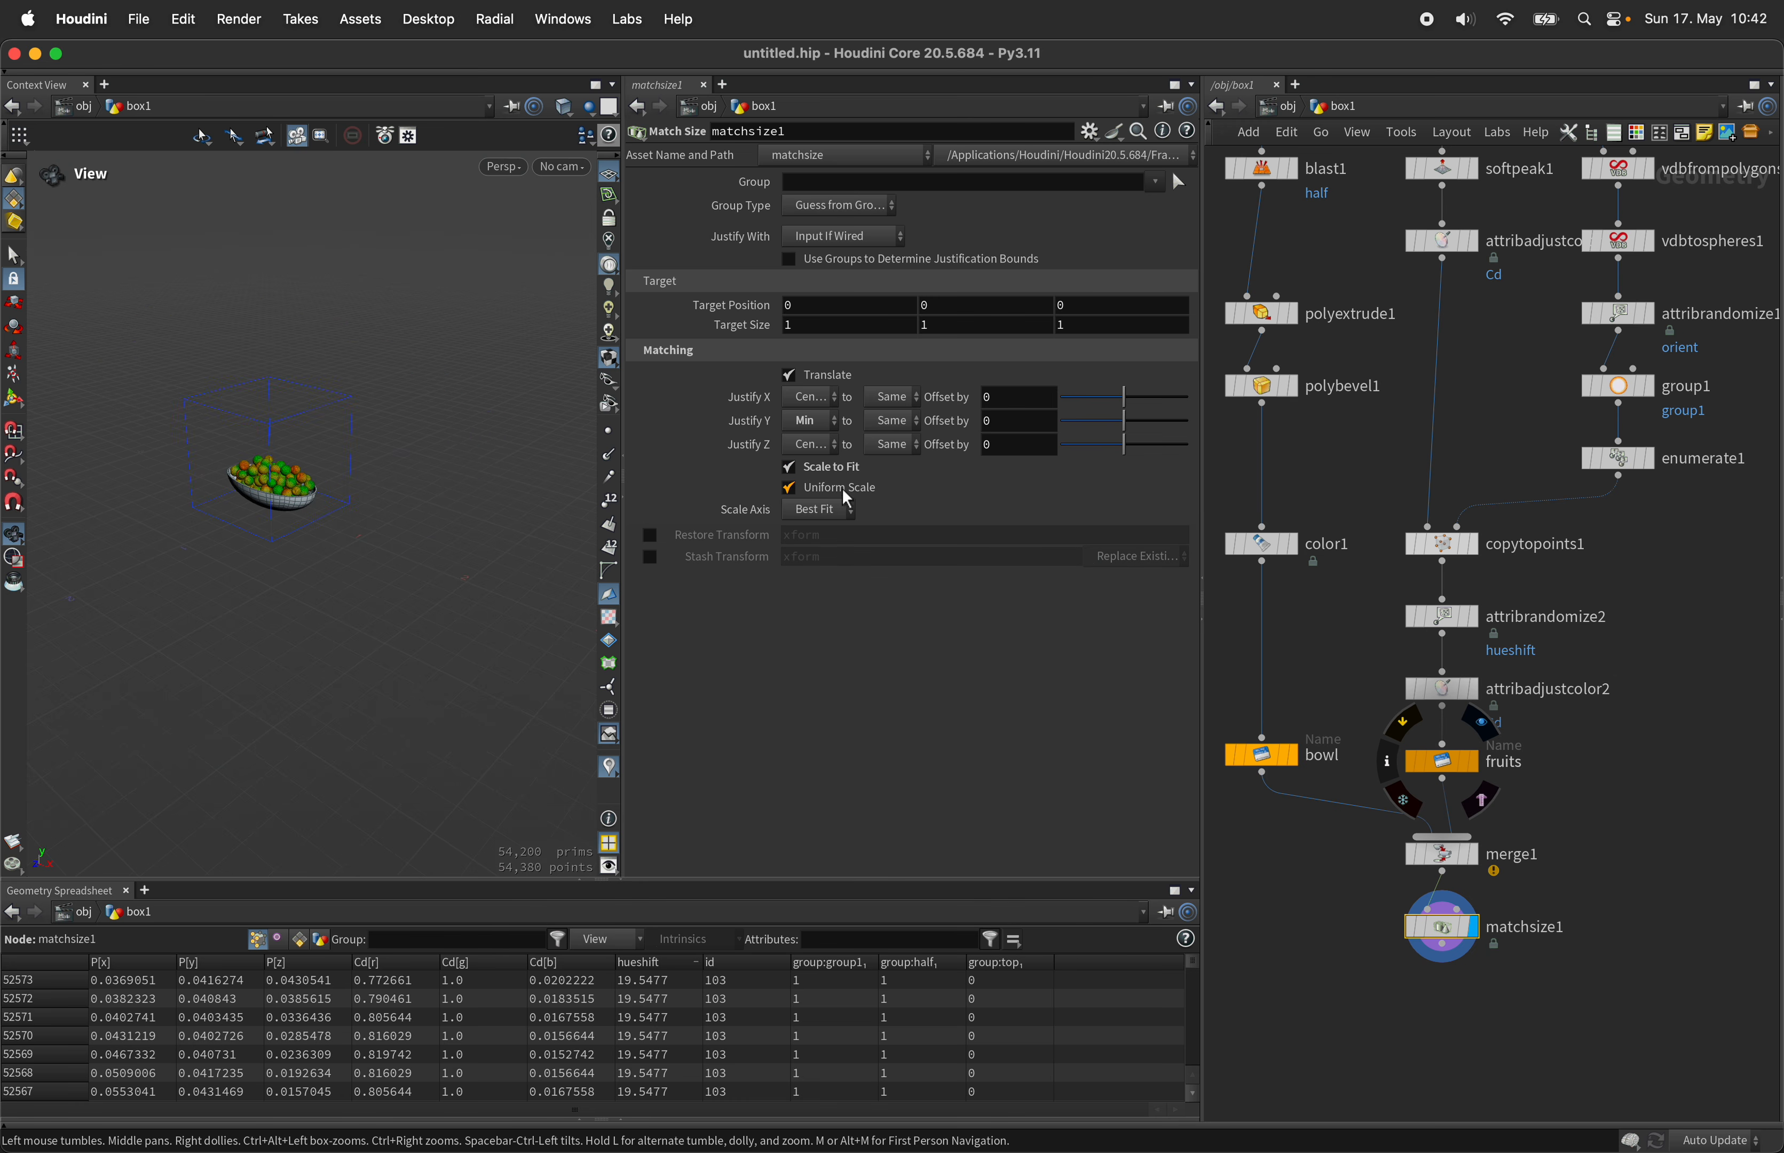
pyautogui.click(829, 513)
pyautogui.click(825, 557)
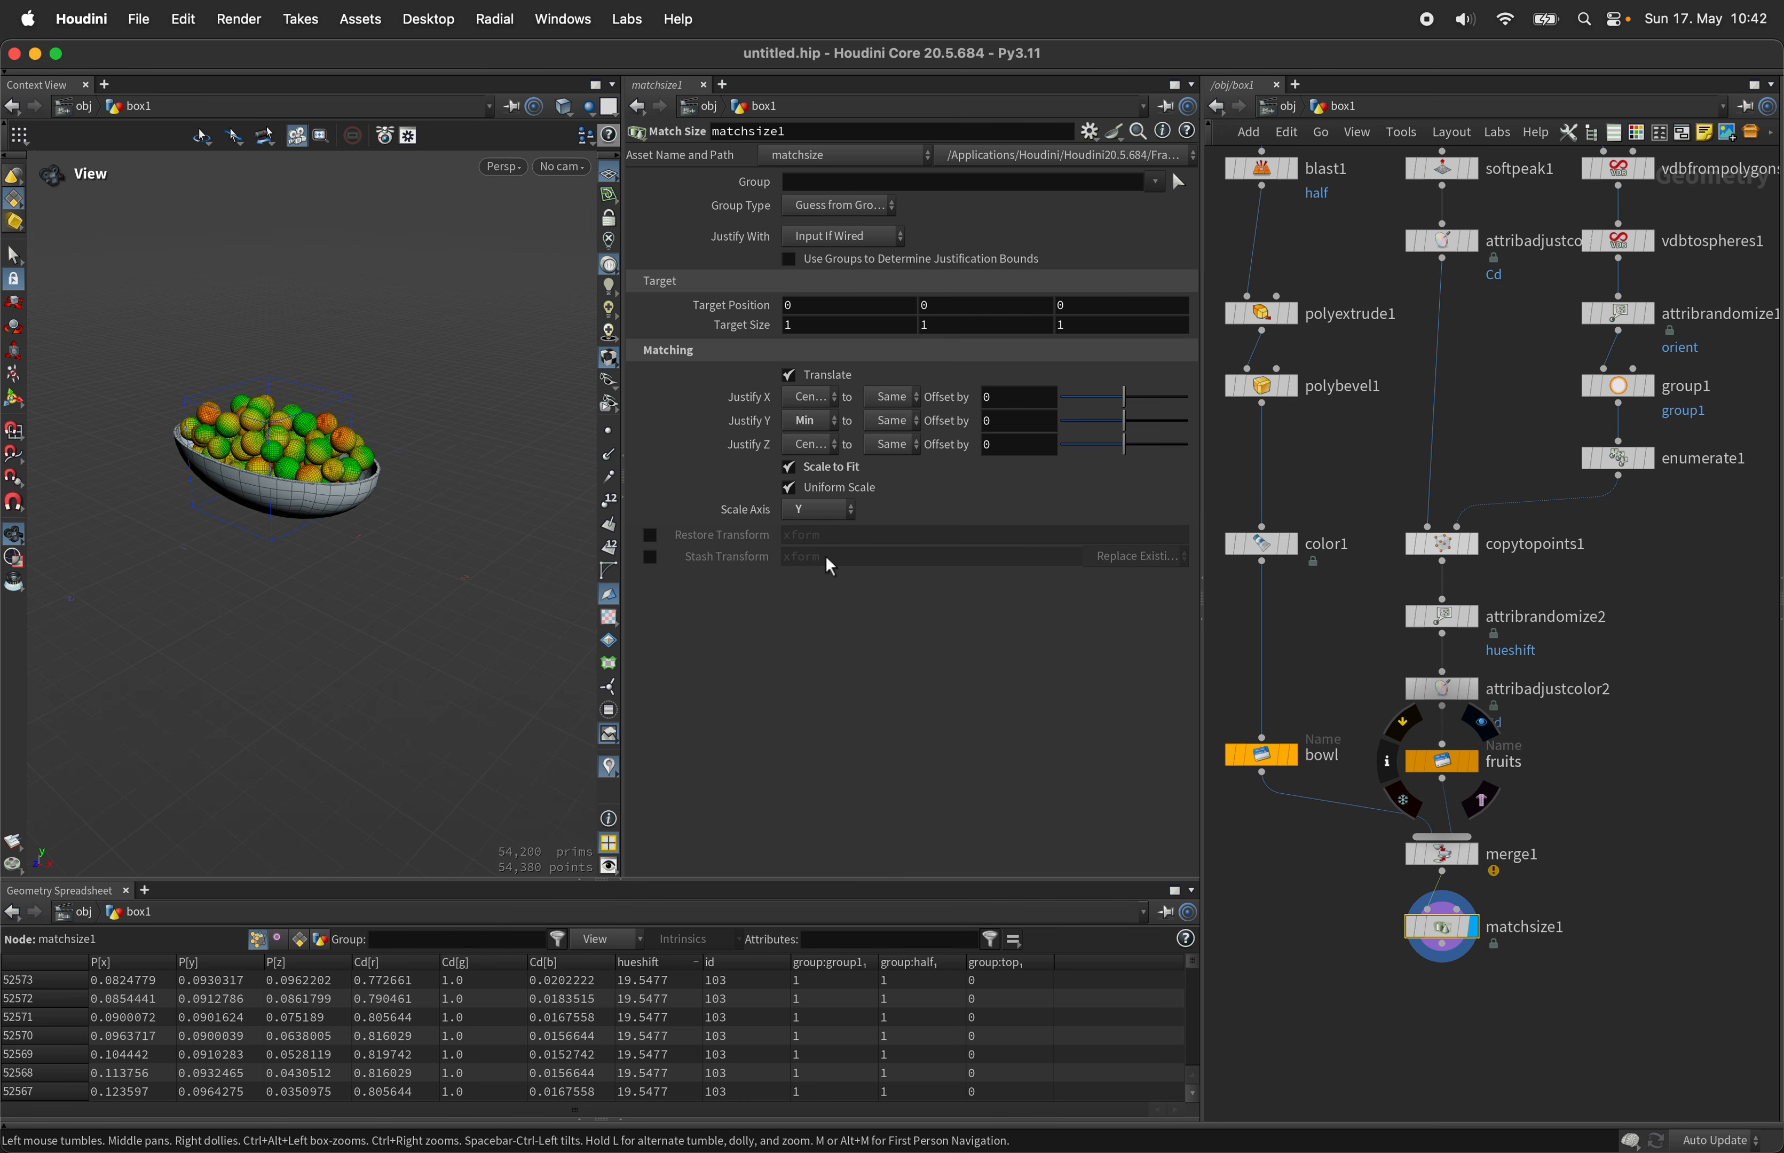
pyautogui.click(953, 325)
pyautogui.scroll(-2, 953, 326)
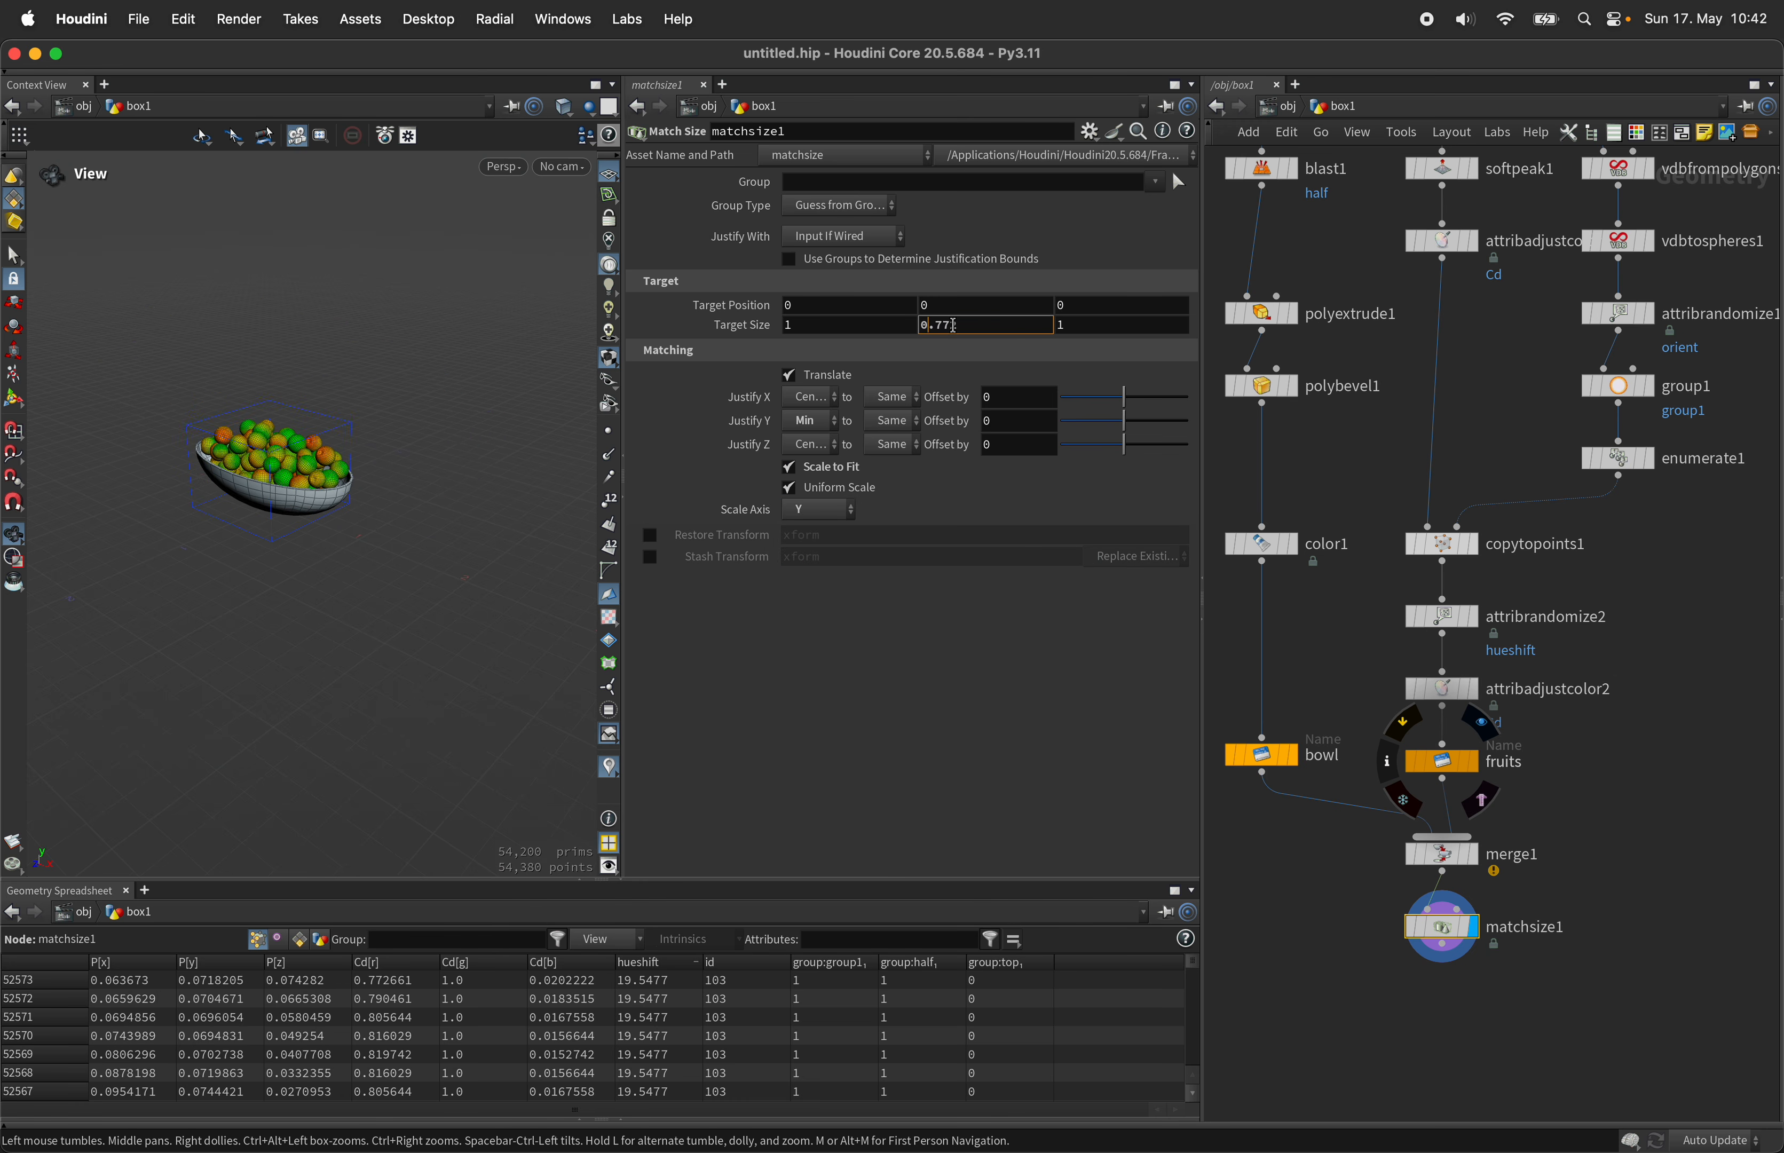
# Step: Add a Test Geometry: Electra node beside matchsize1 and template it as a scale reference
pyautogui.moveTo(1677, 934); pyautogui.dragTo(1599, 848, button='middle')
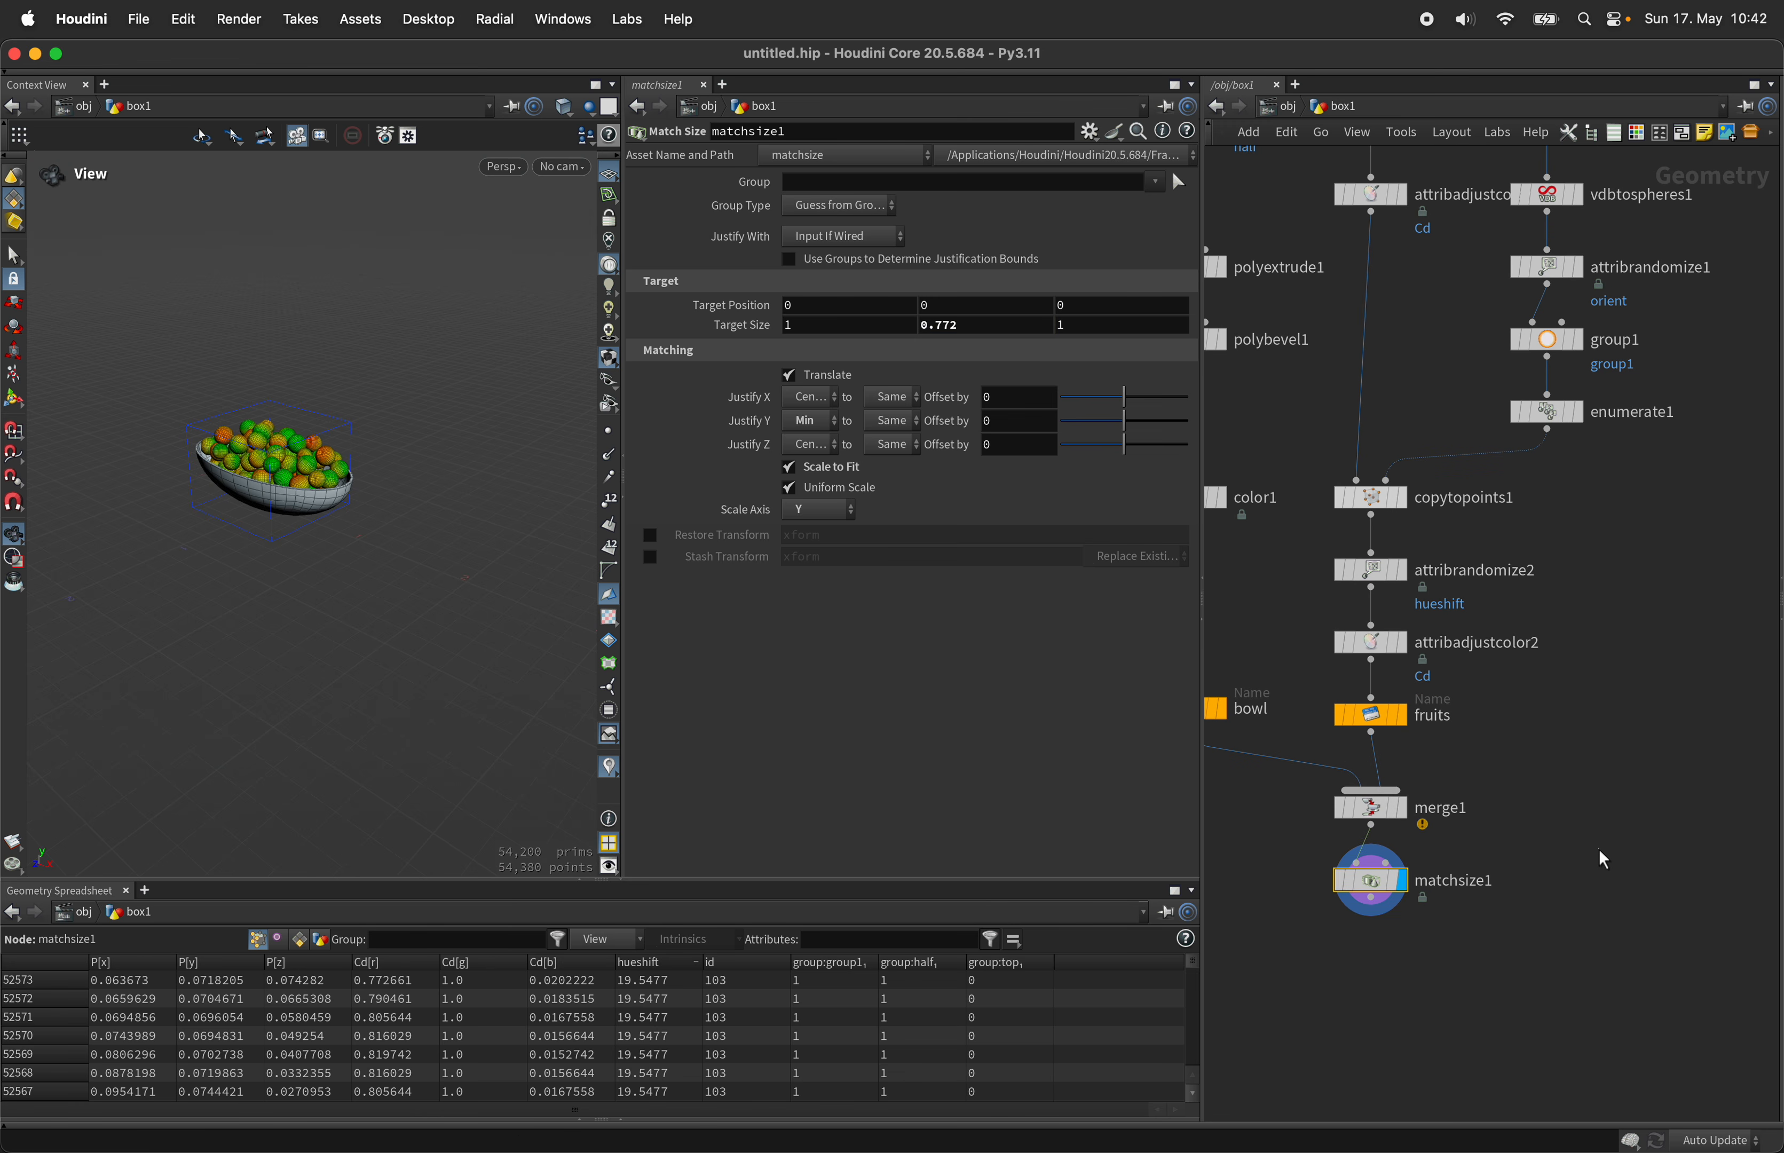
pyautogui.press('Tab')
pyautogui.write('elec')
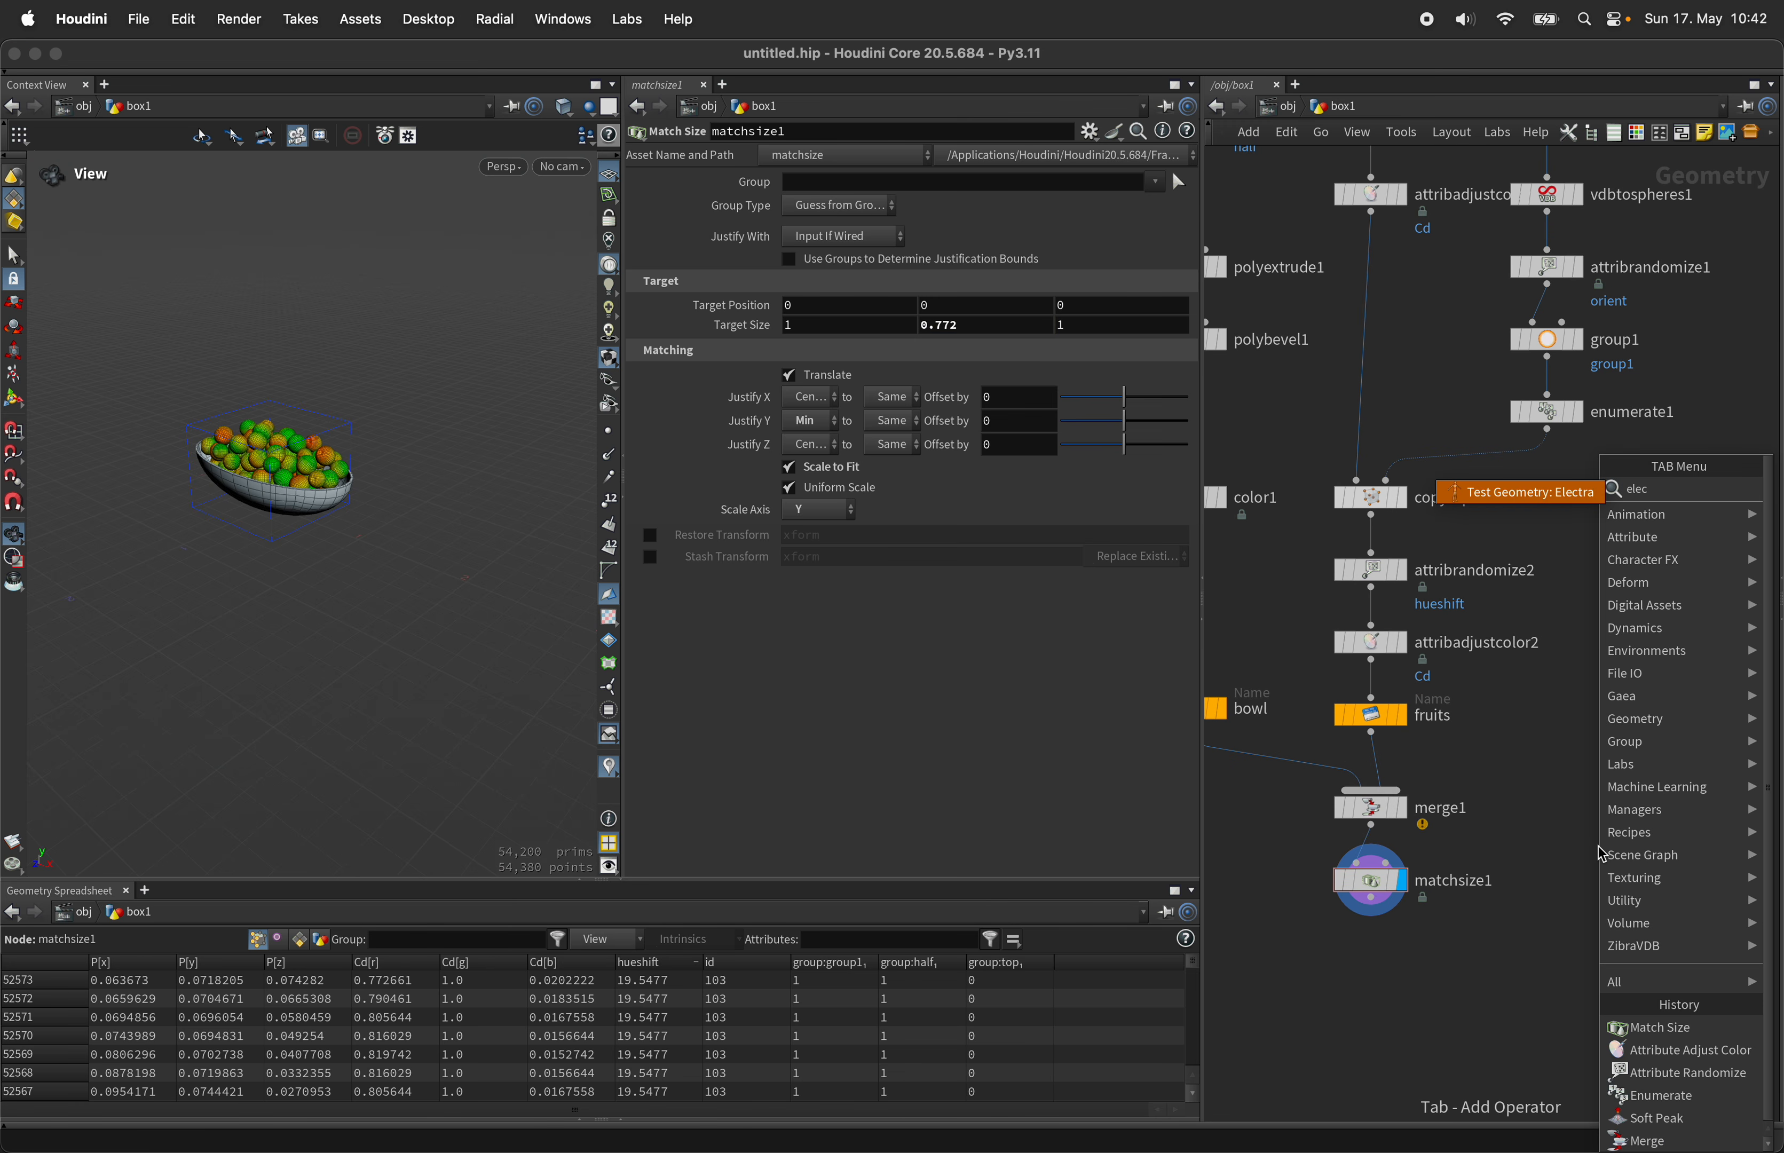
pyautogui.press('Return')
pyautogui.moveTo(1599, 847); pyautogui.dragTo(1585, 881)
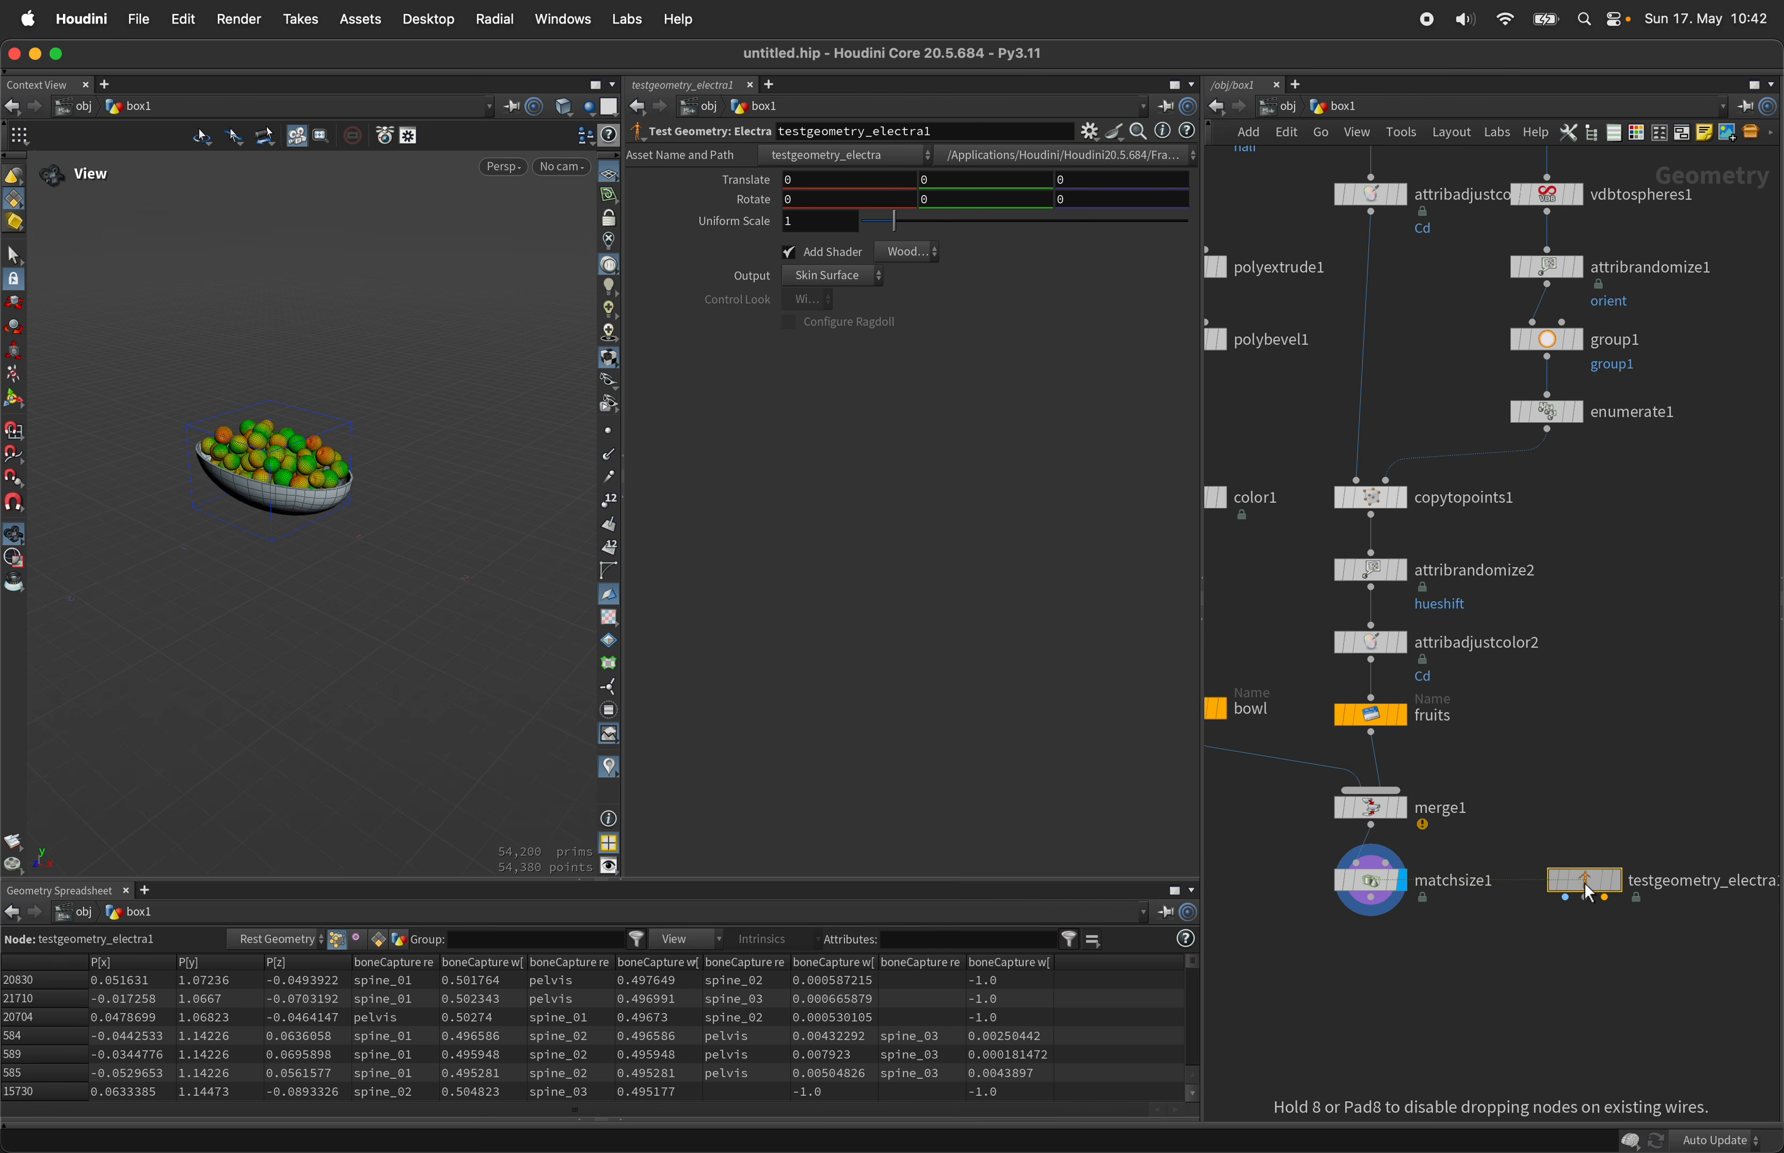
pyautogui.moveTo(1627, 896); pyautogui.dragTo(1633, 865, button='middle')
pyautogui.click(1632, 886)
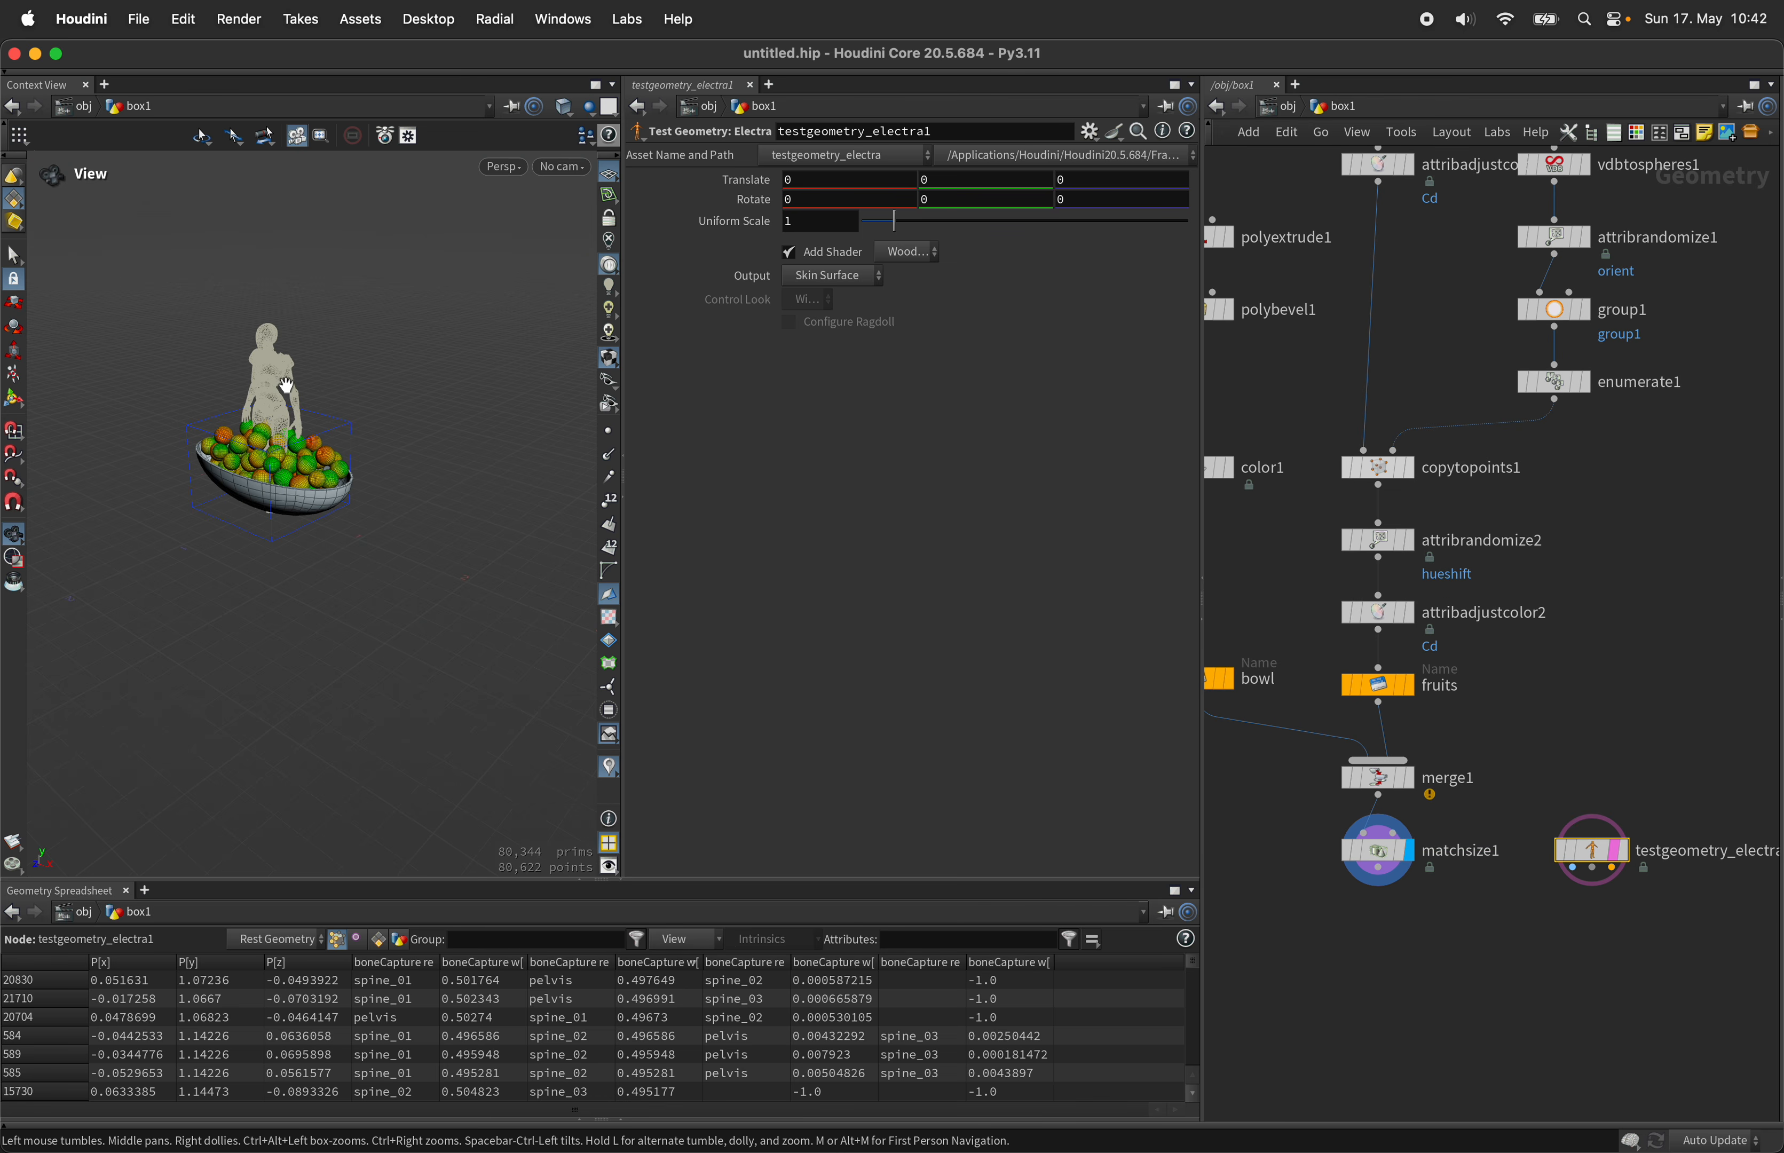
# Step: Check the mannequin's dimensions against the bowl and reduce the Y Target Size of matchsize1 to 0.235
pyautogui.moveTo(285, 386); pyautogui.dragTo(333, 352)
pyautogui.moveTo(334, 352); pyautogui.dragTo(292, 377, button='right')
pyautogui.scroll(3, 293, 376)
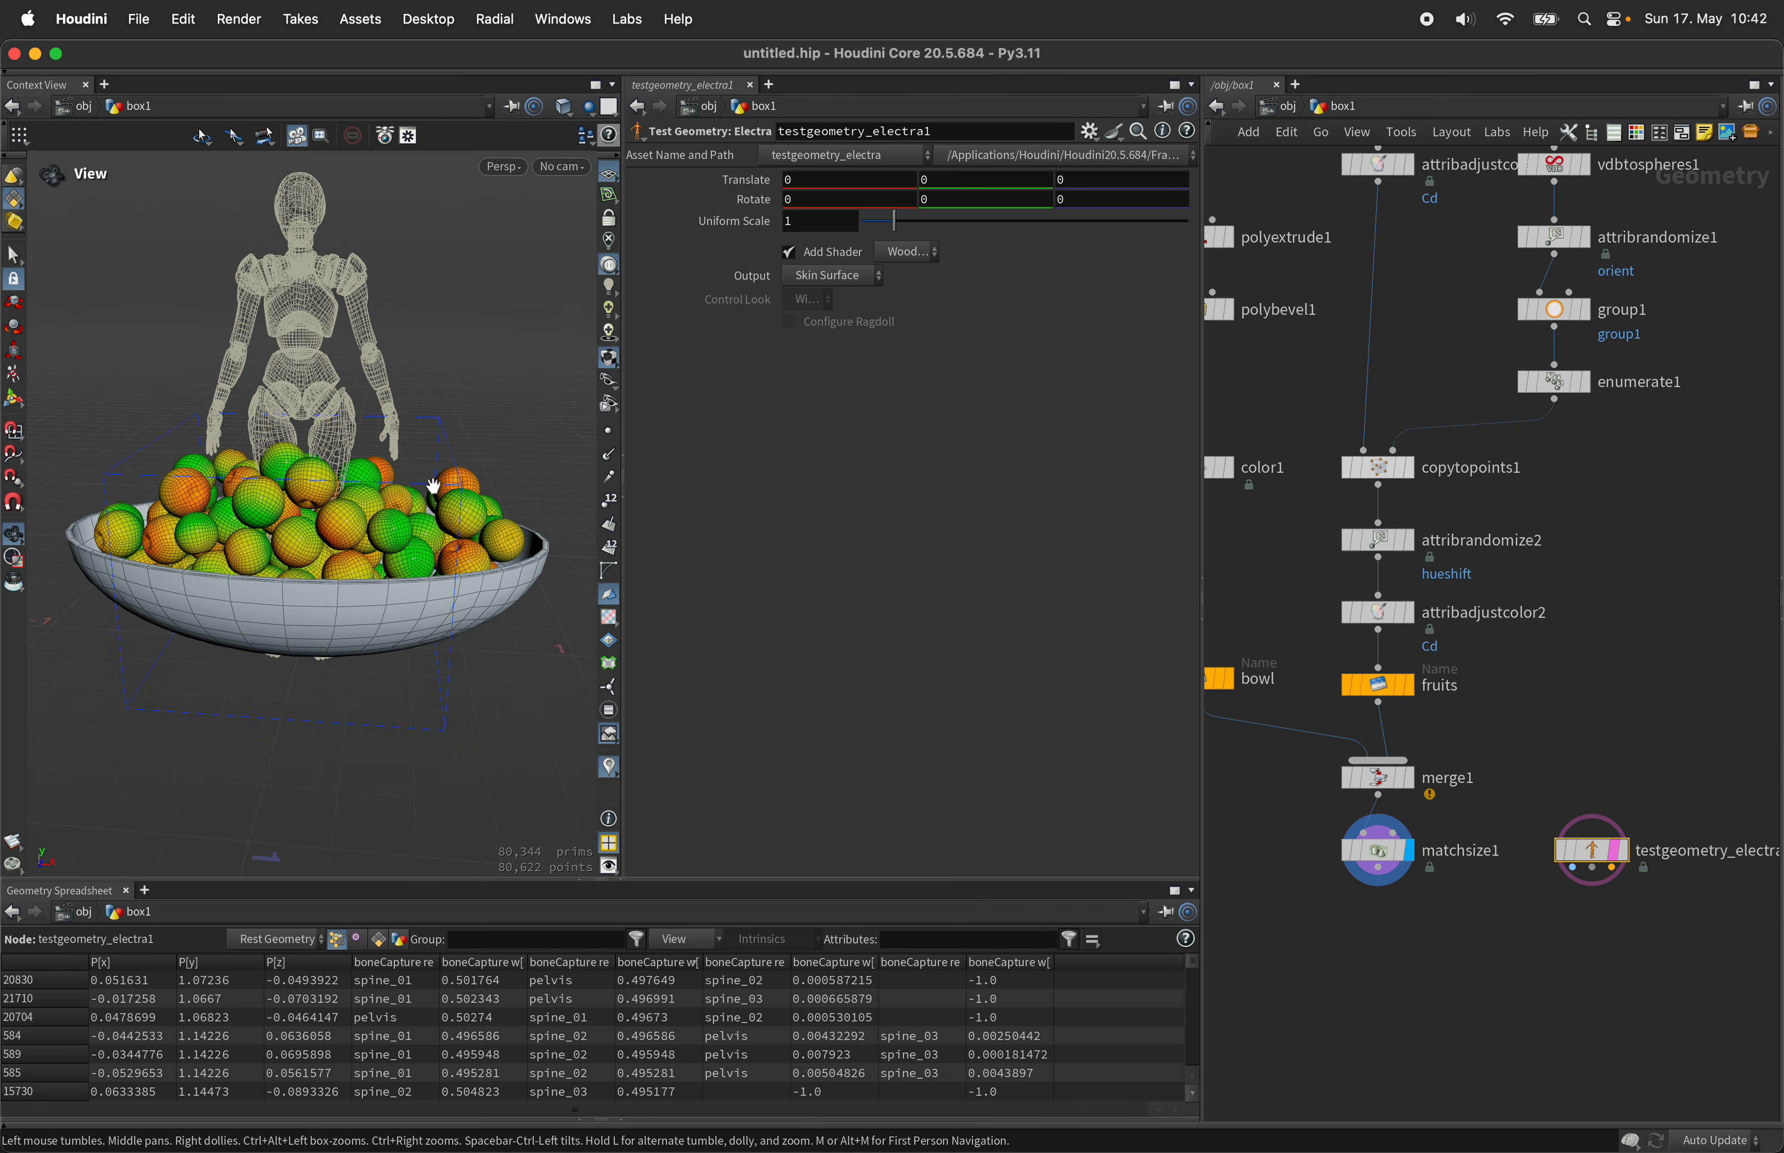
pyautogui.scroll(2, 413, 501)
pyautogui.middleClick(1593, 855)
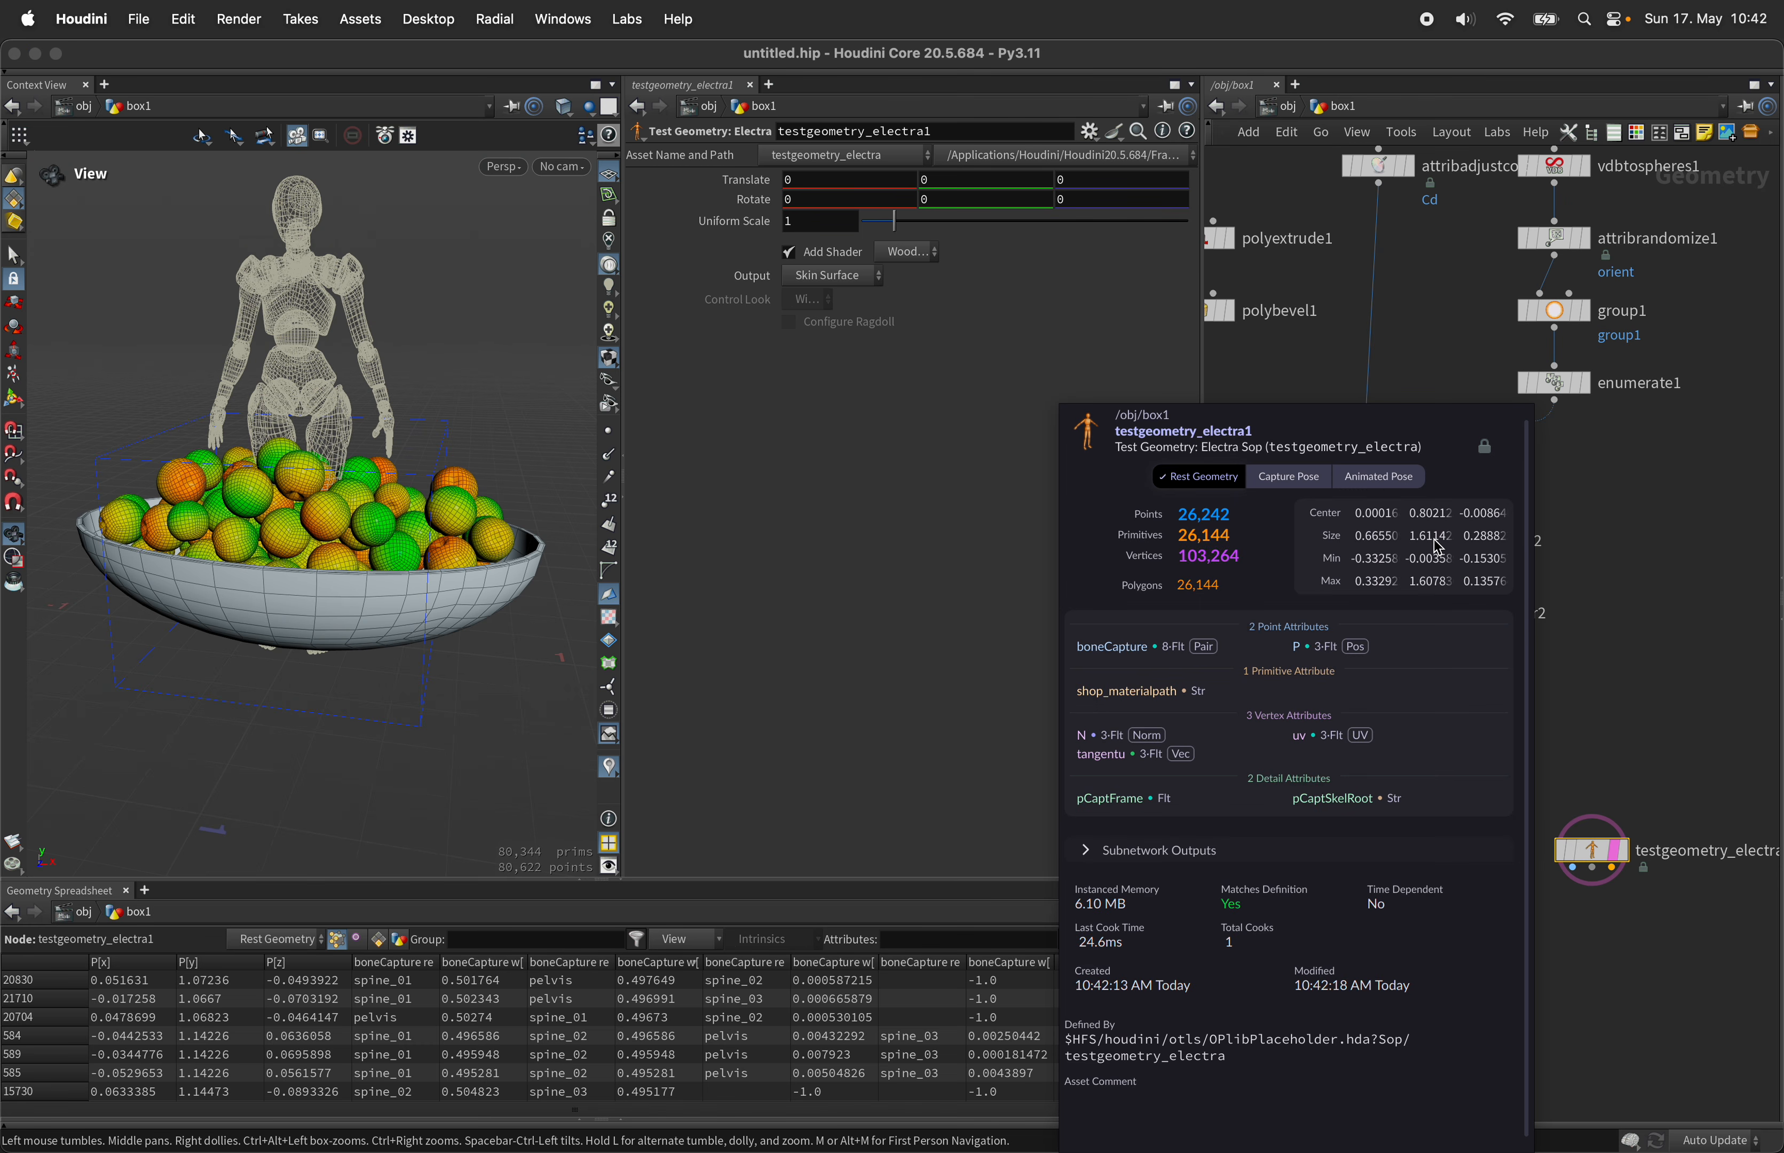
pyautogui.click(1380, 851)
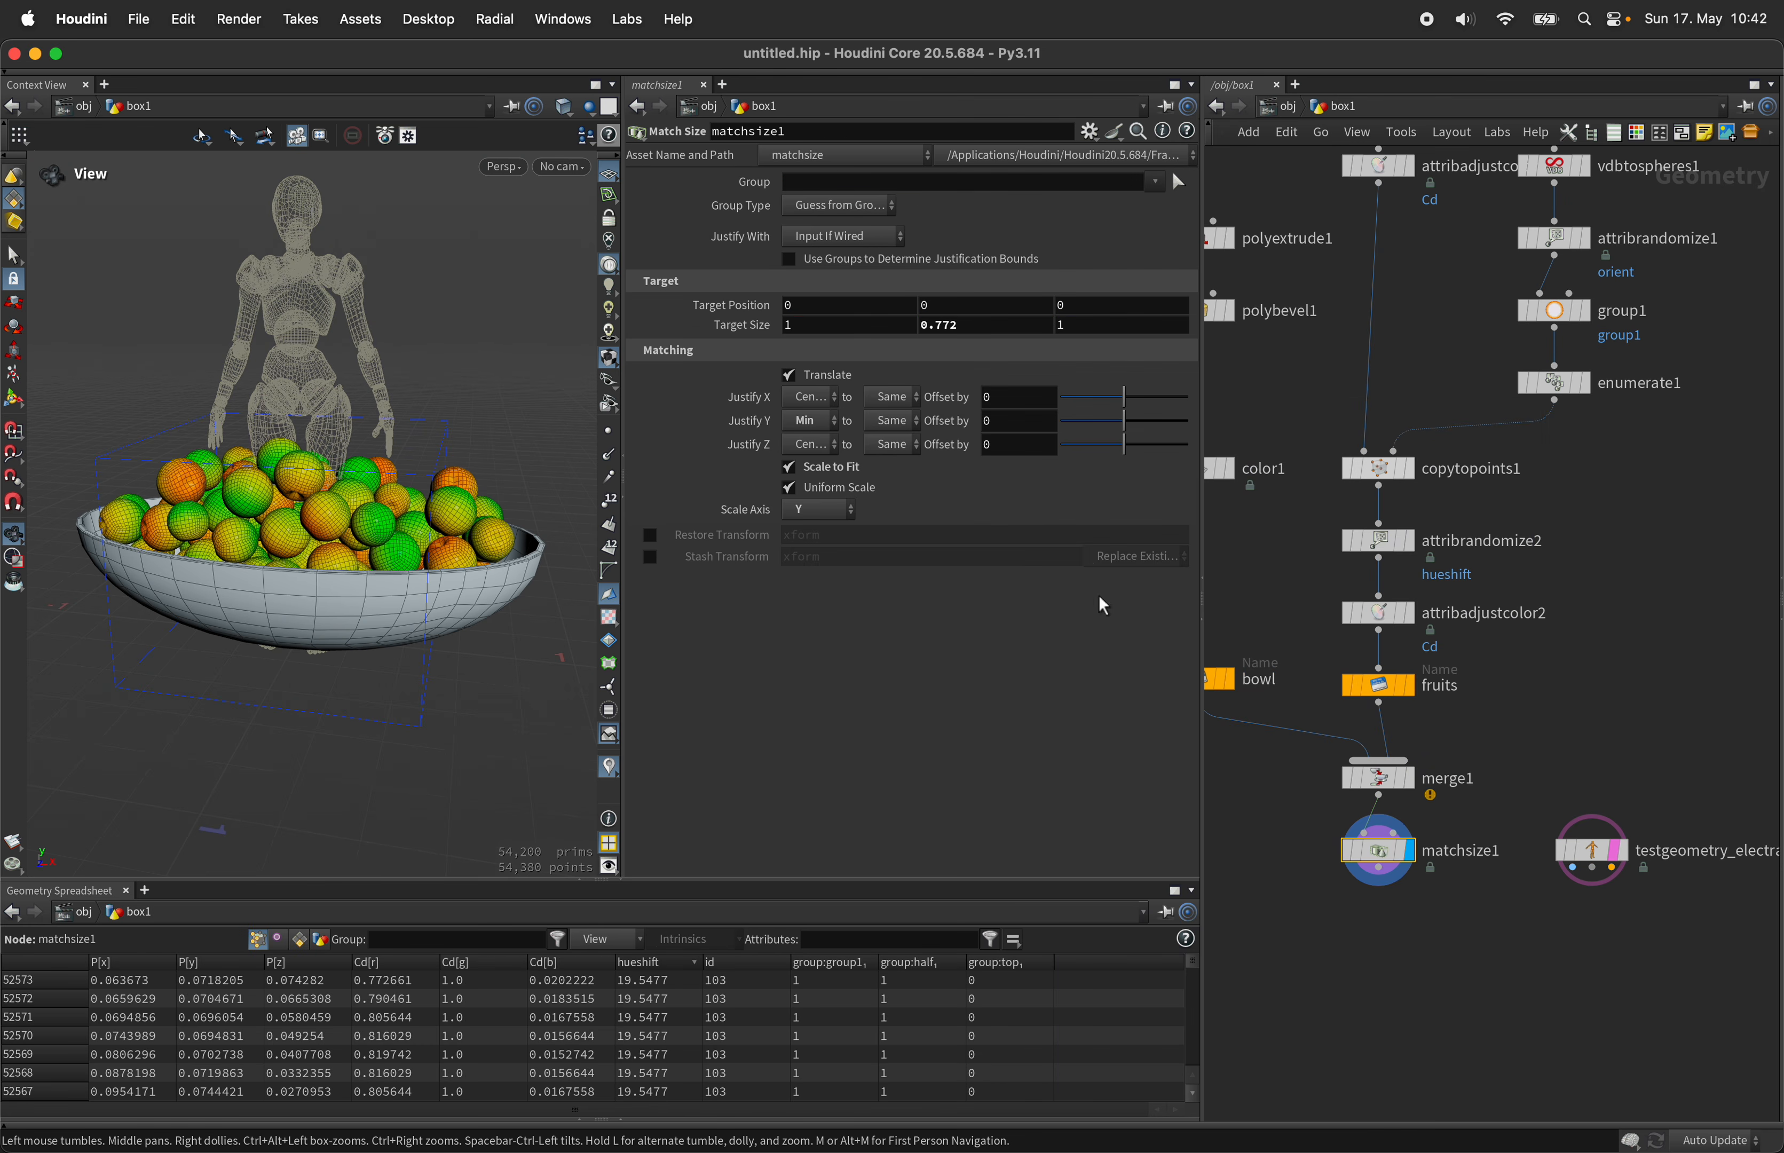
pyautogui.click(983, 326)
pyautogui.scroll(-20, 985, 326)
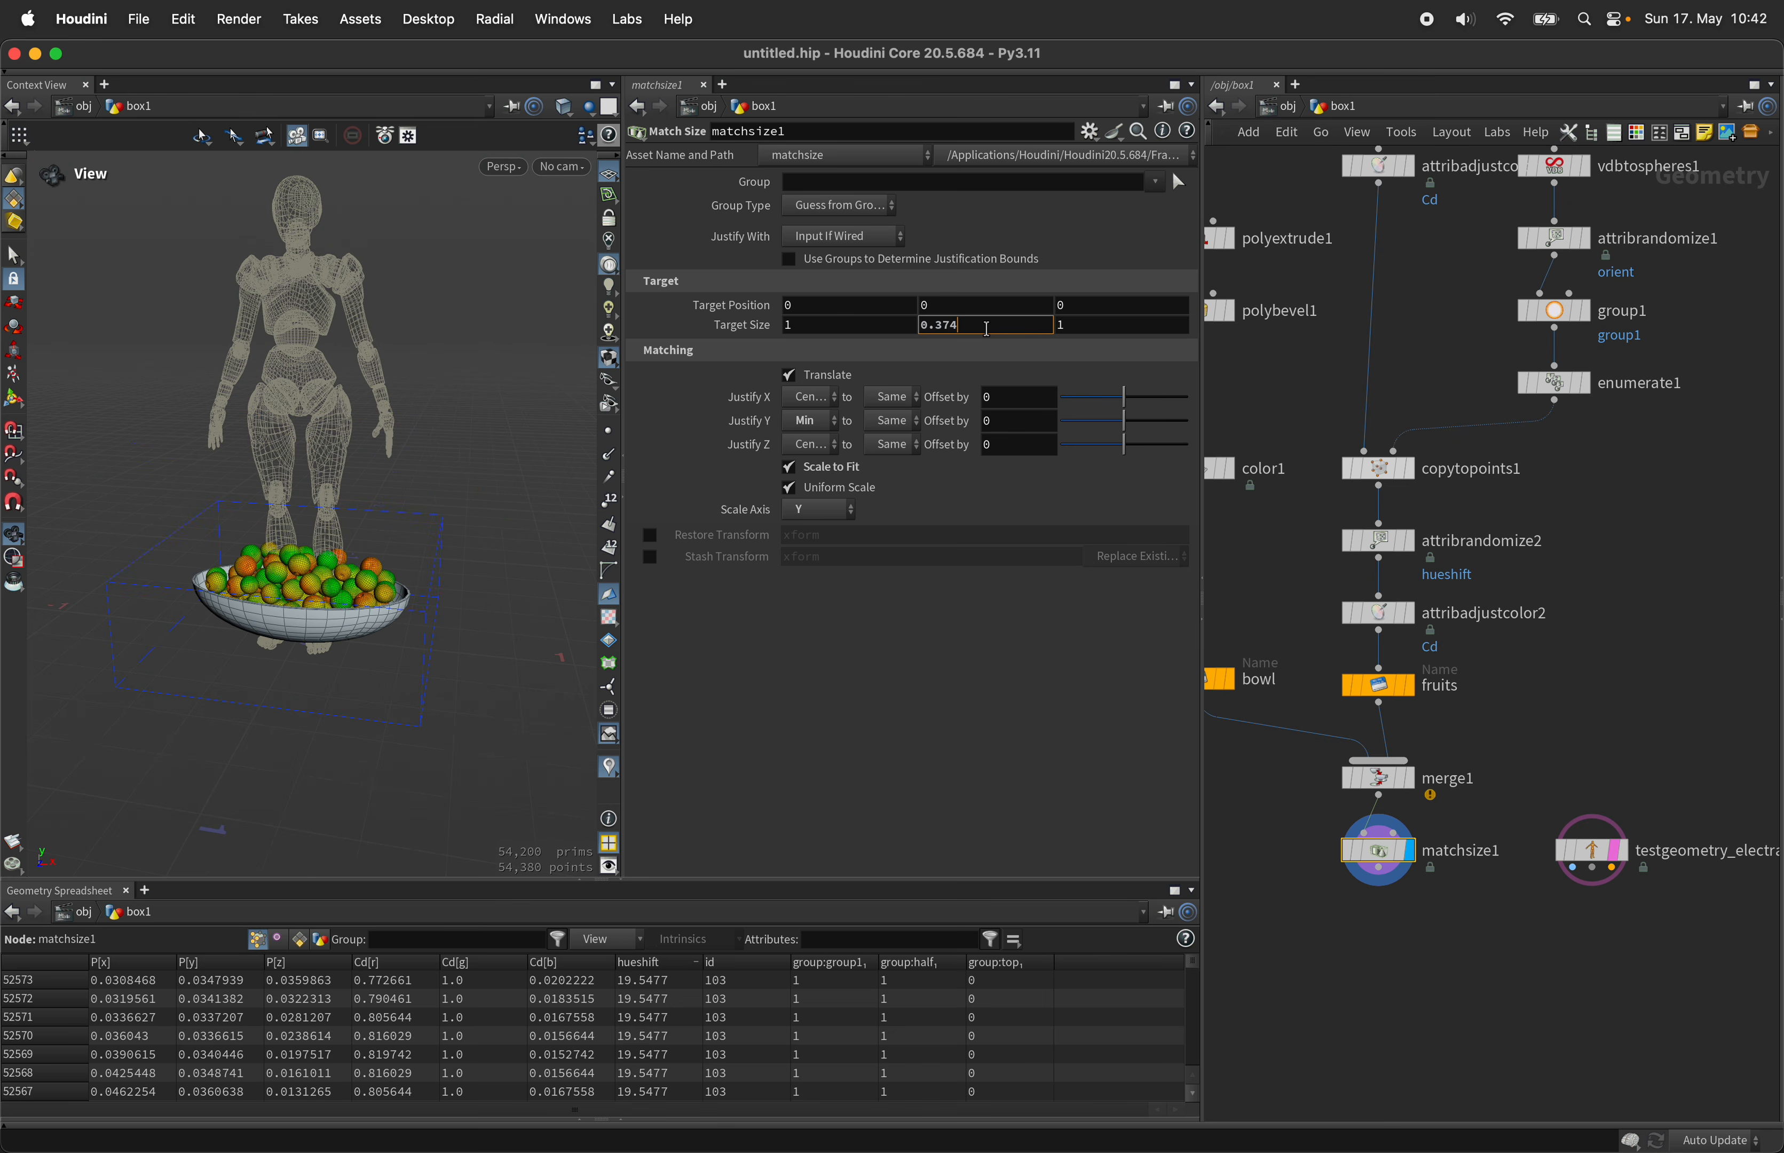
pyautogui.scroll(12, 986, 327)
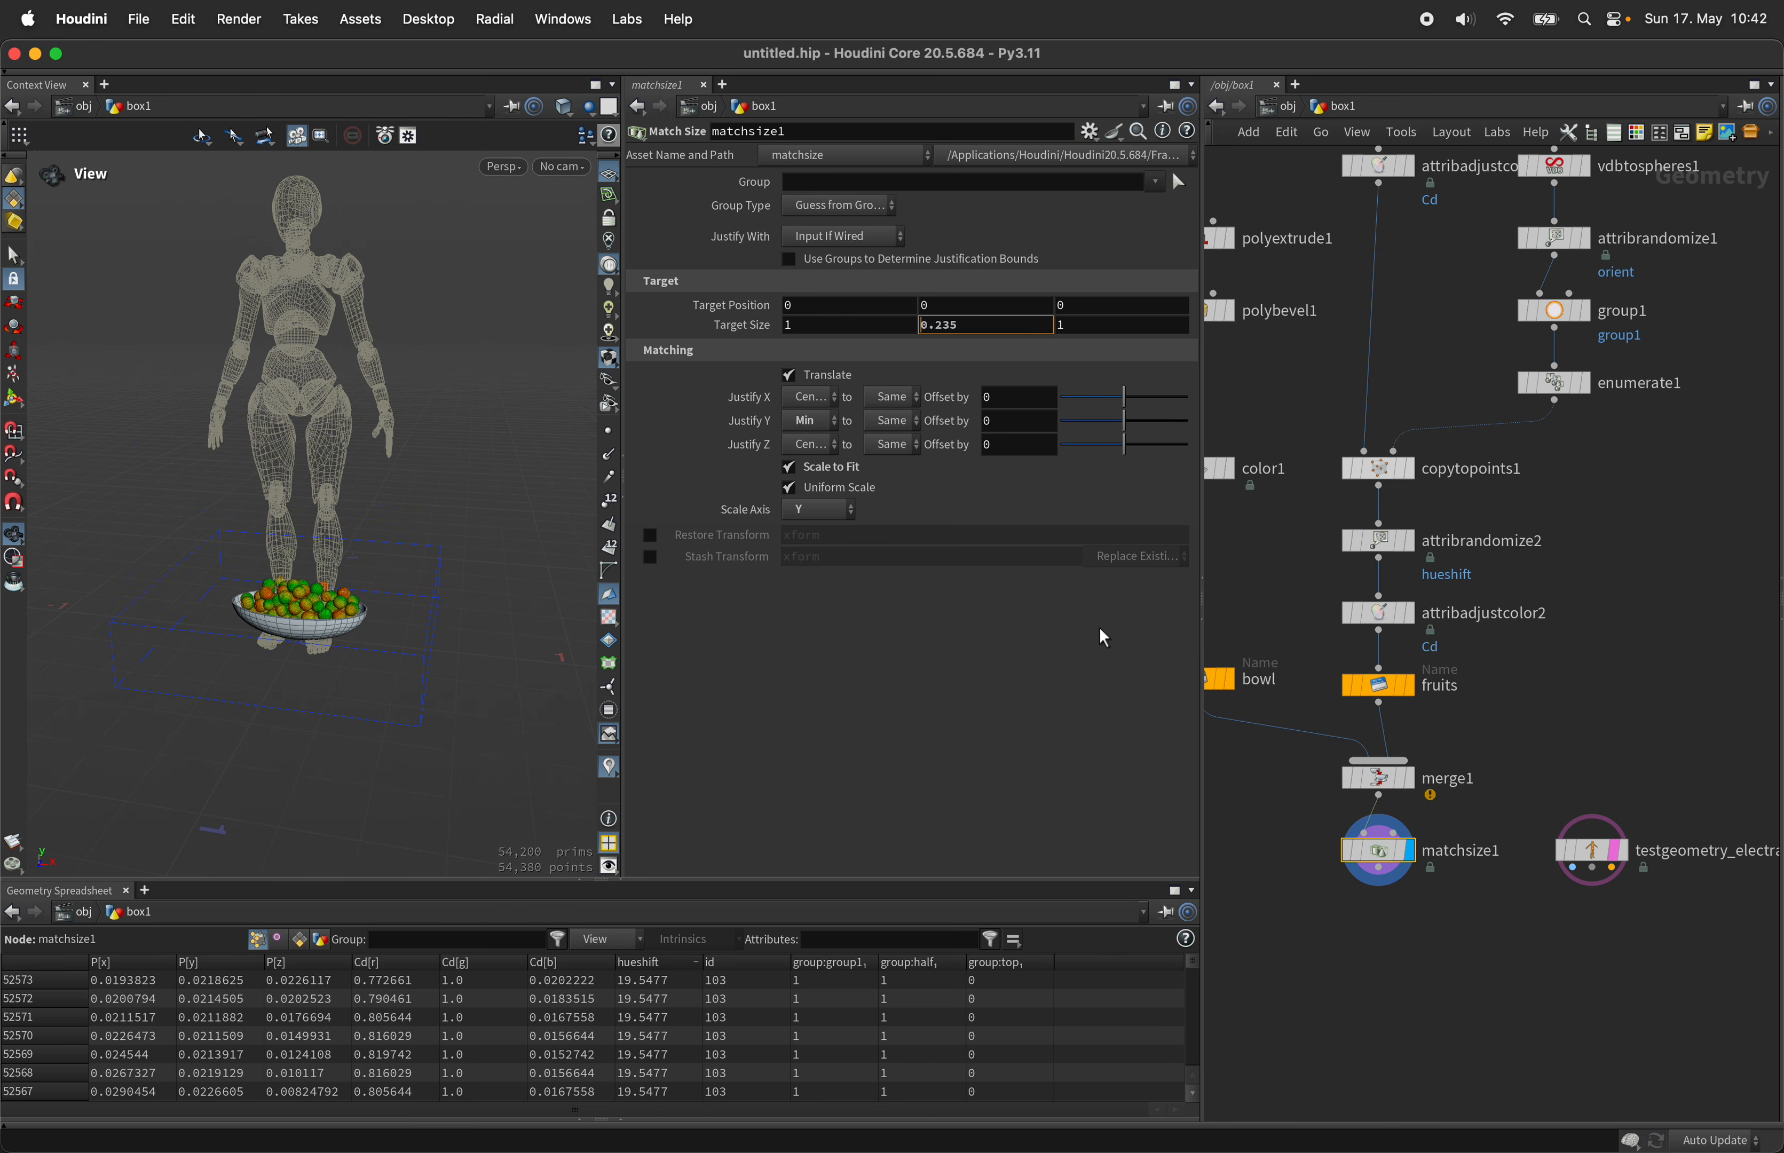
pyautogui.moveTo(1493, 682); pyautogui.dragTo(1565, 579, button='middle')
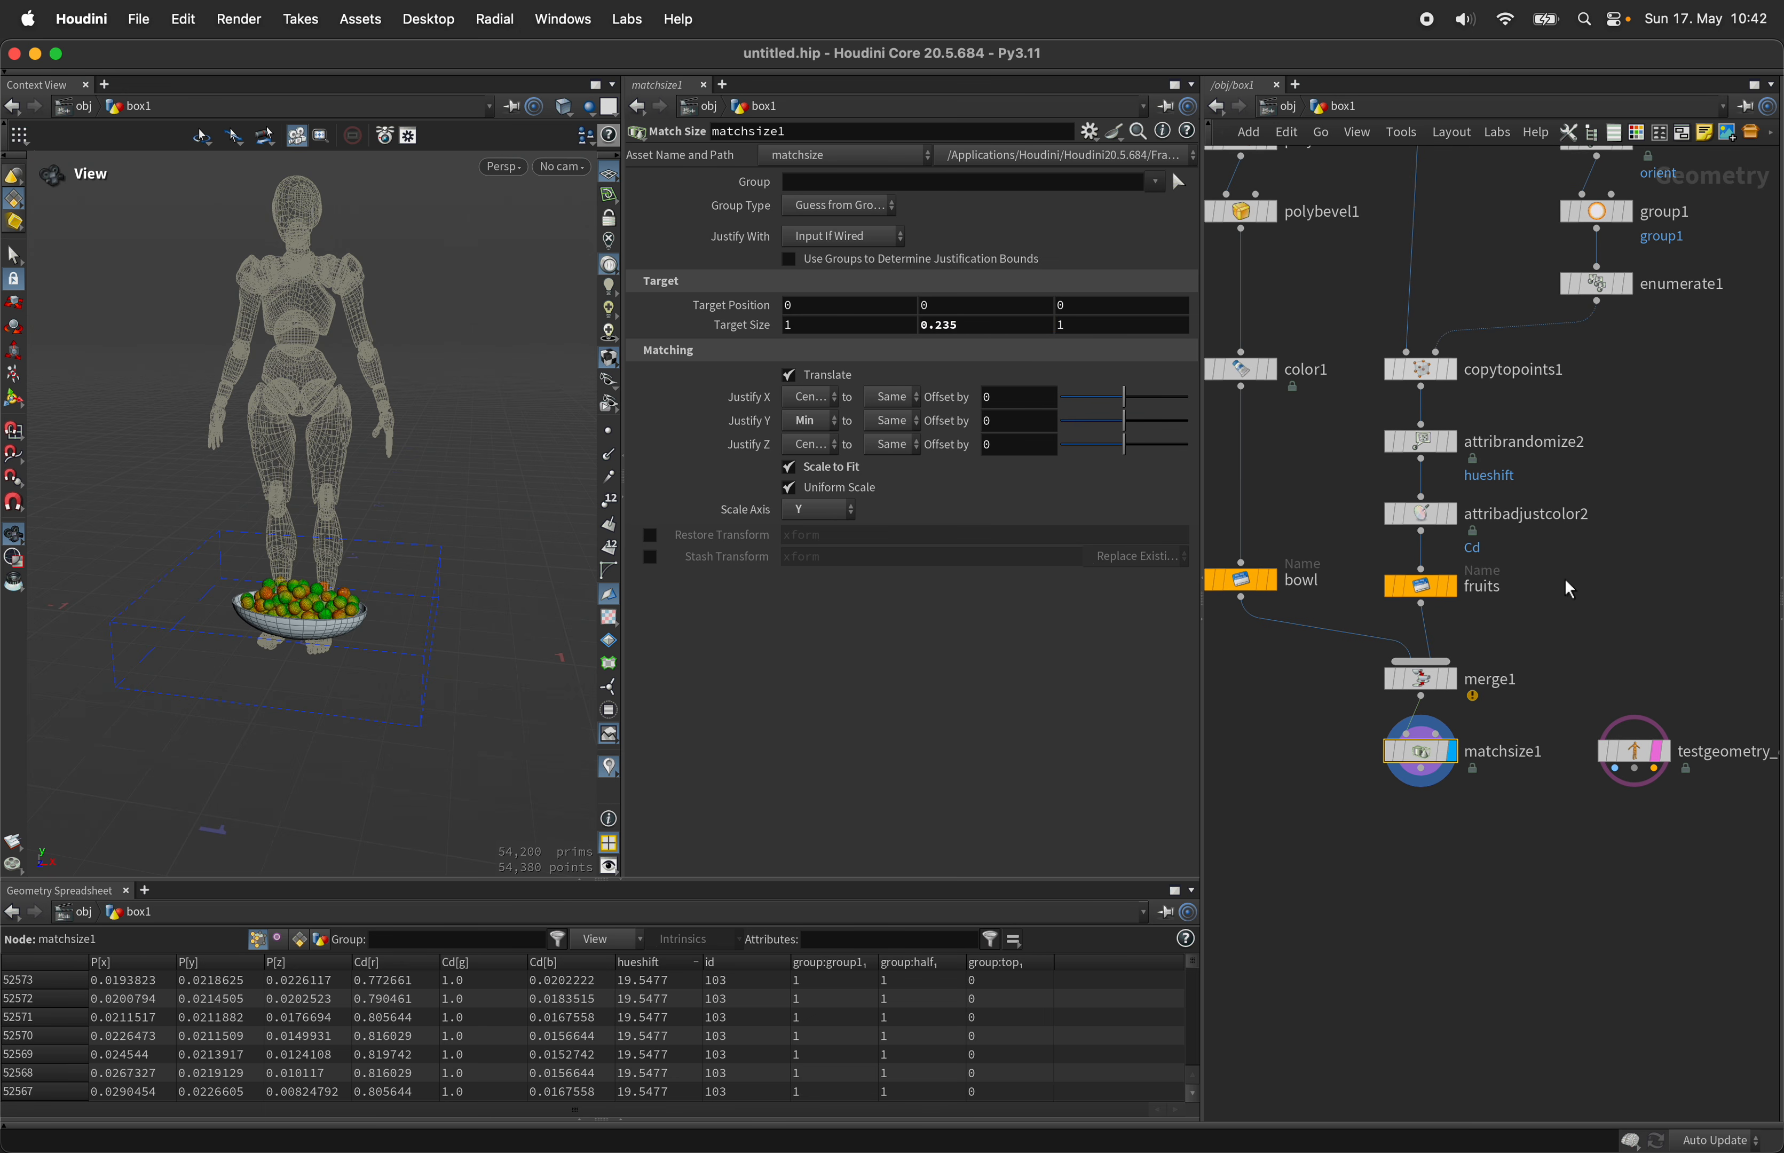
pyautogui.click(867, 259)
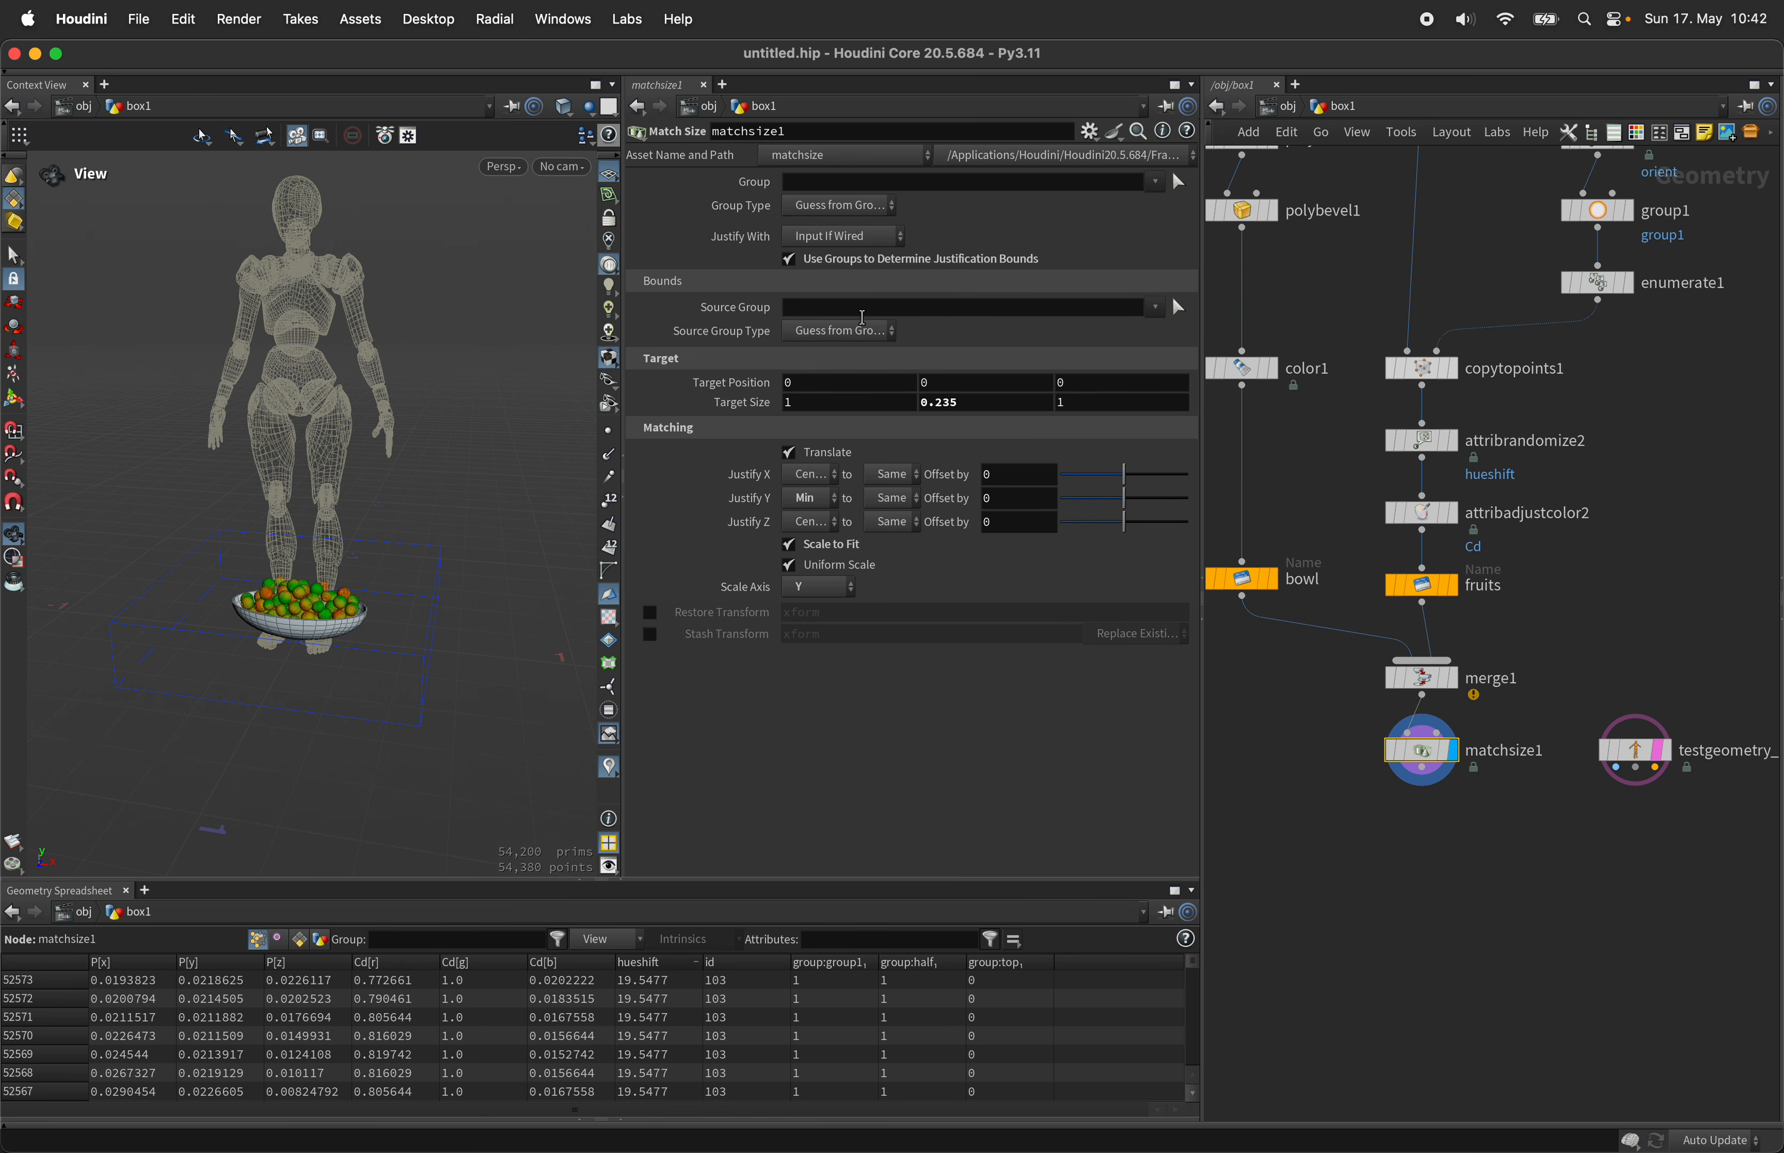
pyautogui.click(875, 335)
pyautogui.click(823, 446)
pyautogui.click(1155, 307)
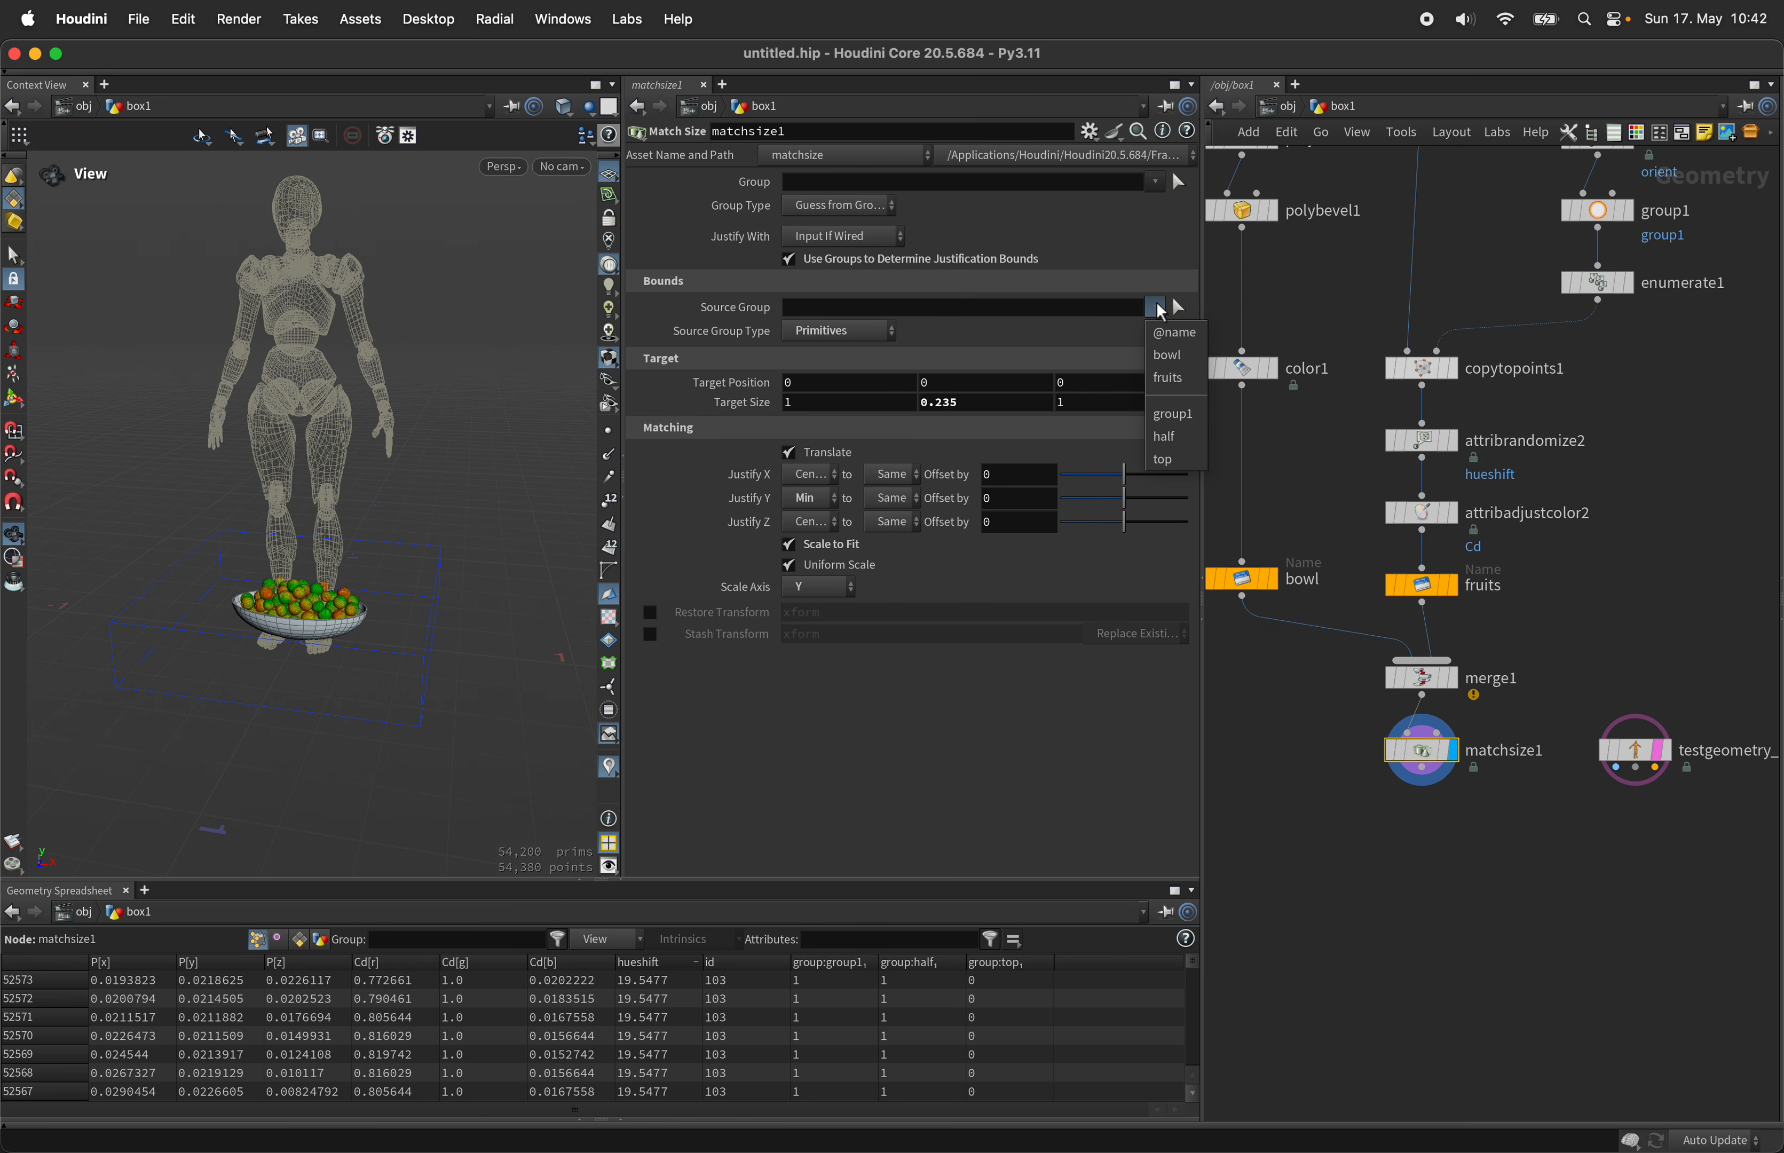
pyautogui.click(1179, 354)
pyautogui.scroll(5, 288, 752)
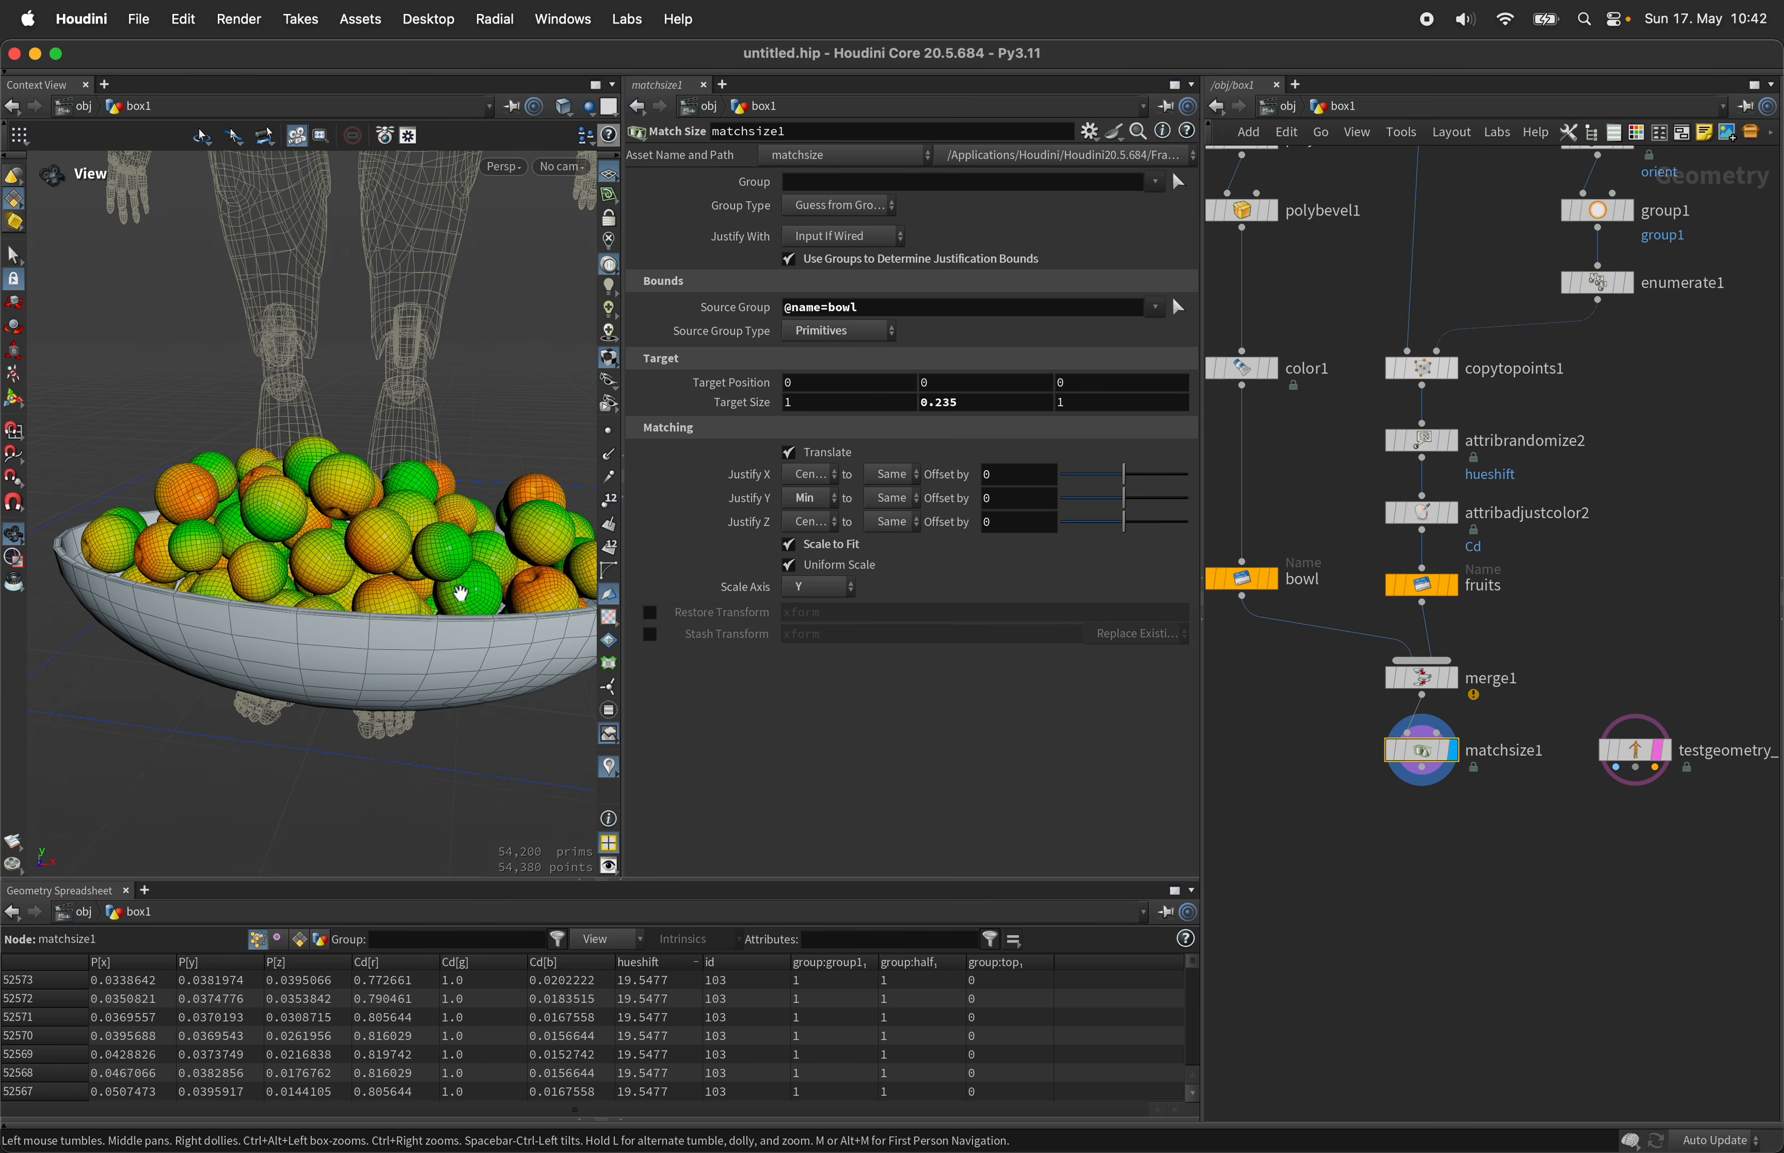
pyautogui.moveTo(334, 705); pyautogui.dragTo(344, 640)
# Step: Compare the bowl with the mannequin in the front view and set the Y Target Size of matchsize1 to 0.15
pyautogui.hotkey('space', '3')
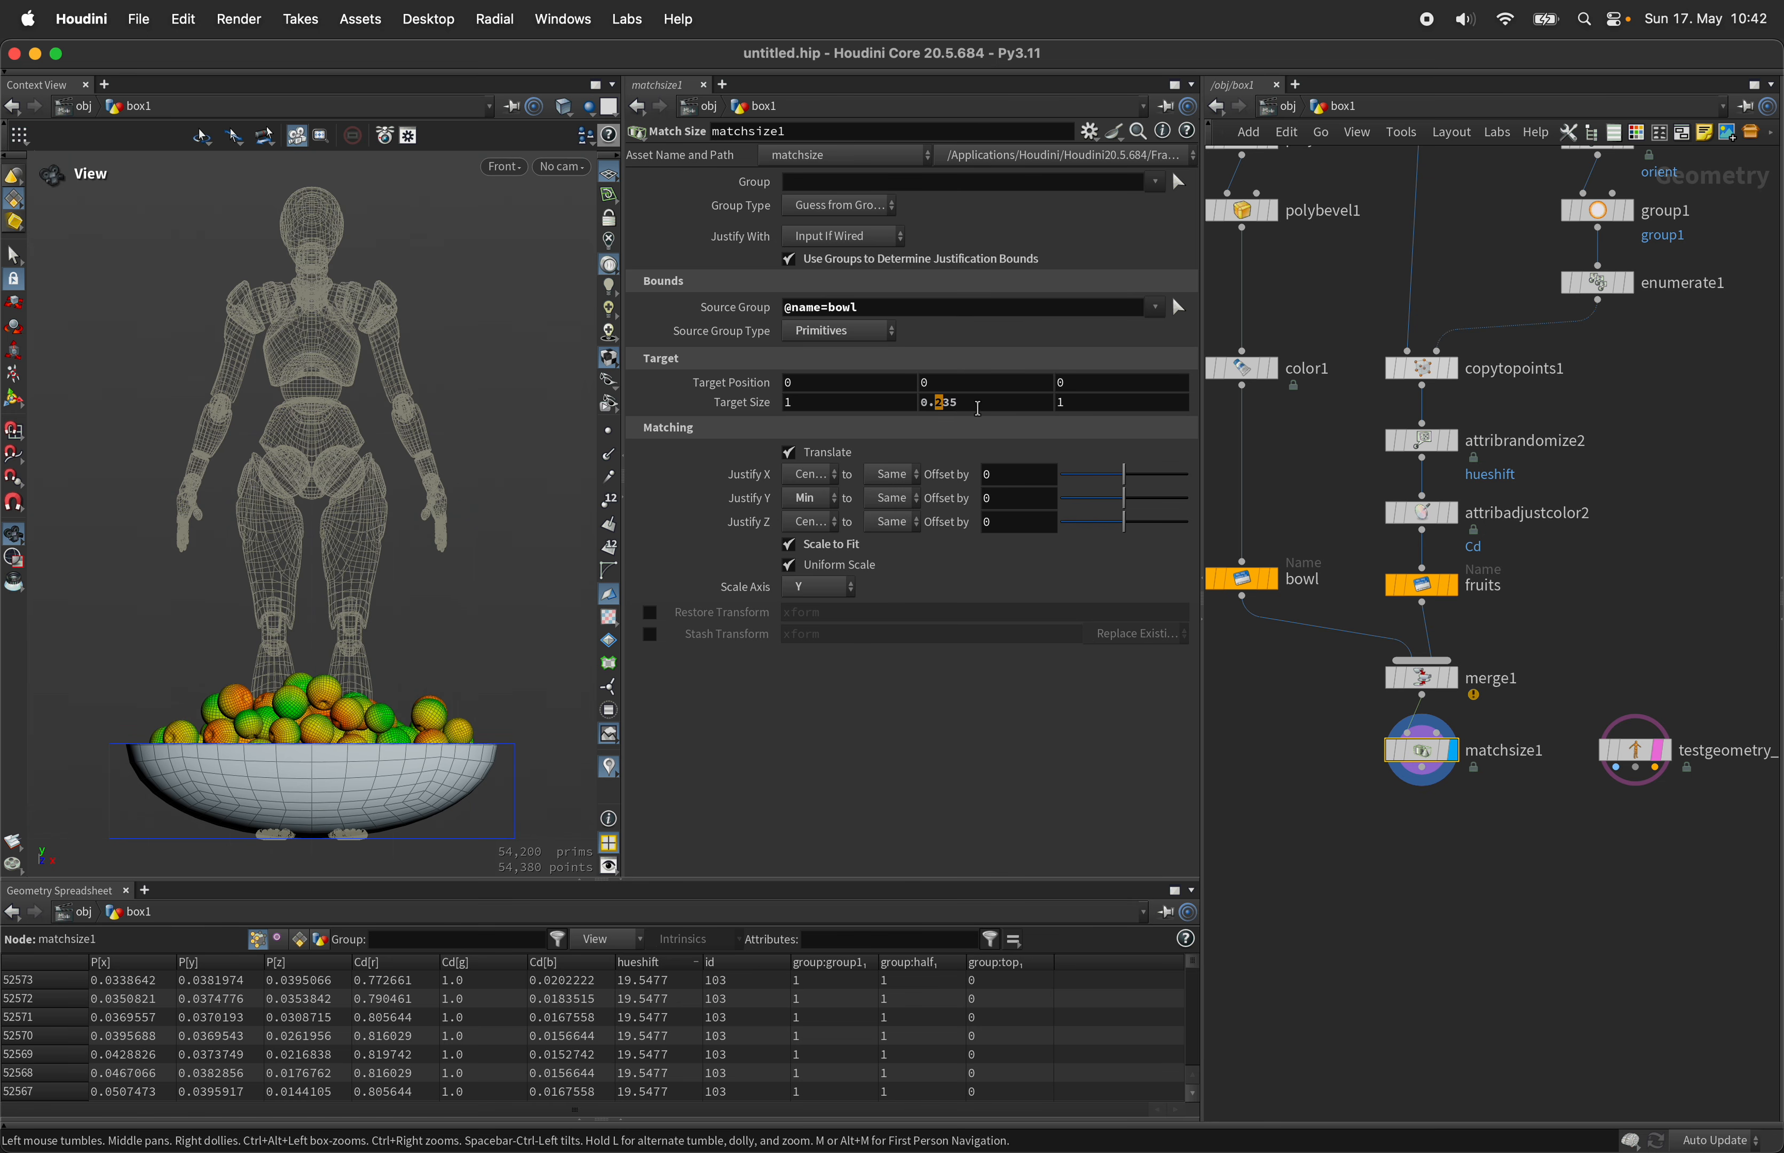
pyautogui.click(1015, 412)
pyautogui.press('BackSpace')
pyautogui.press('BackSpace')
pyautogui.write('5')
pyautogui.press('Return')
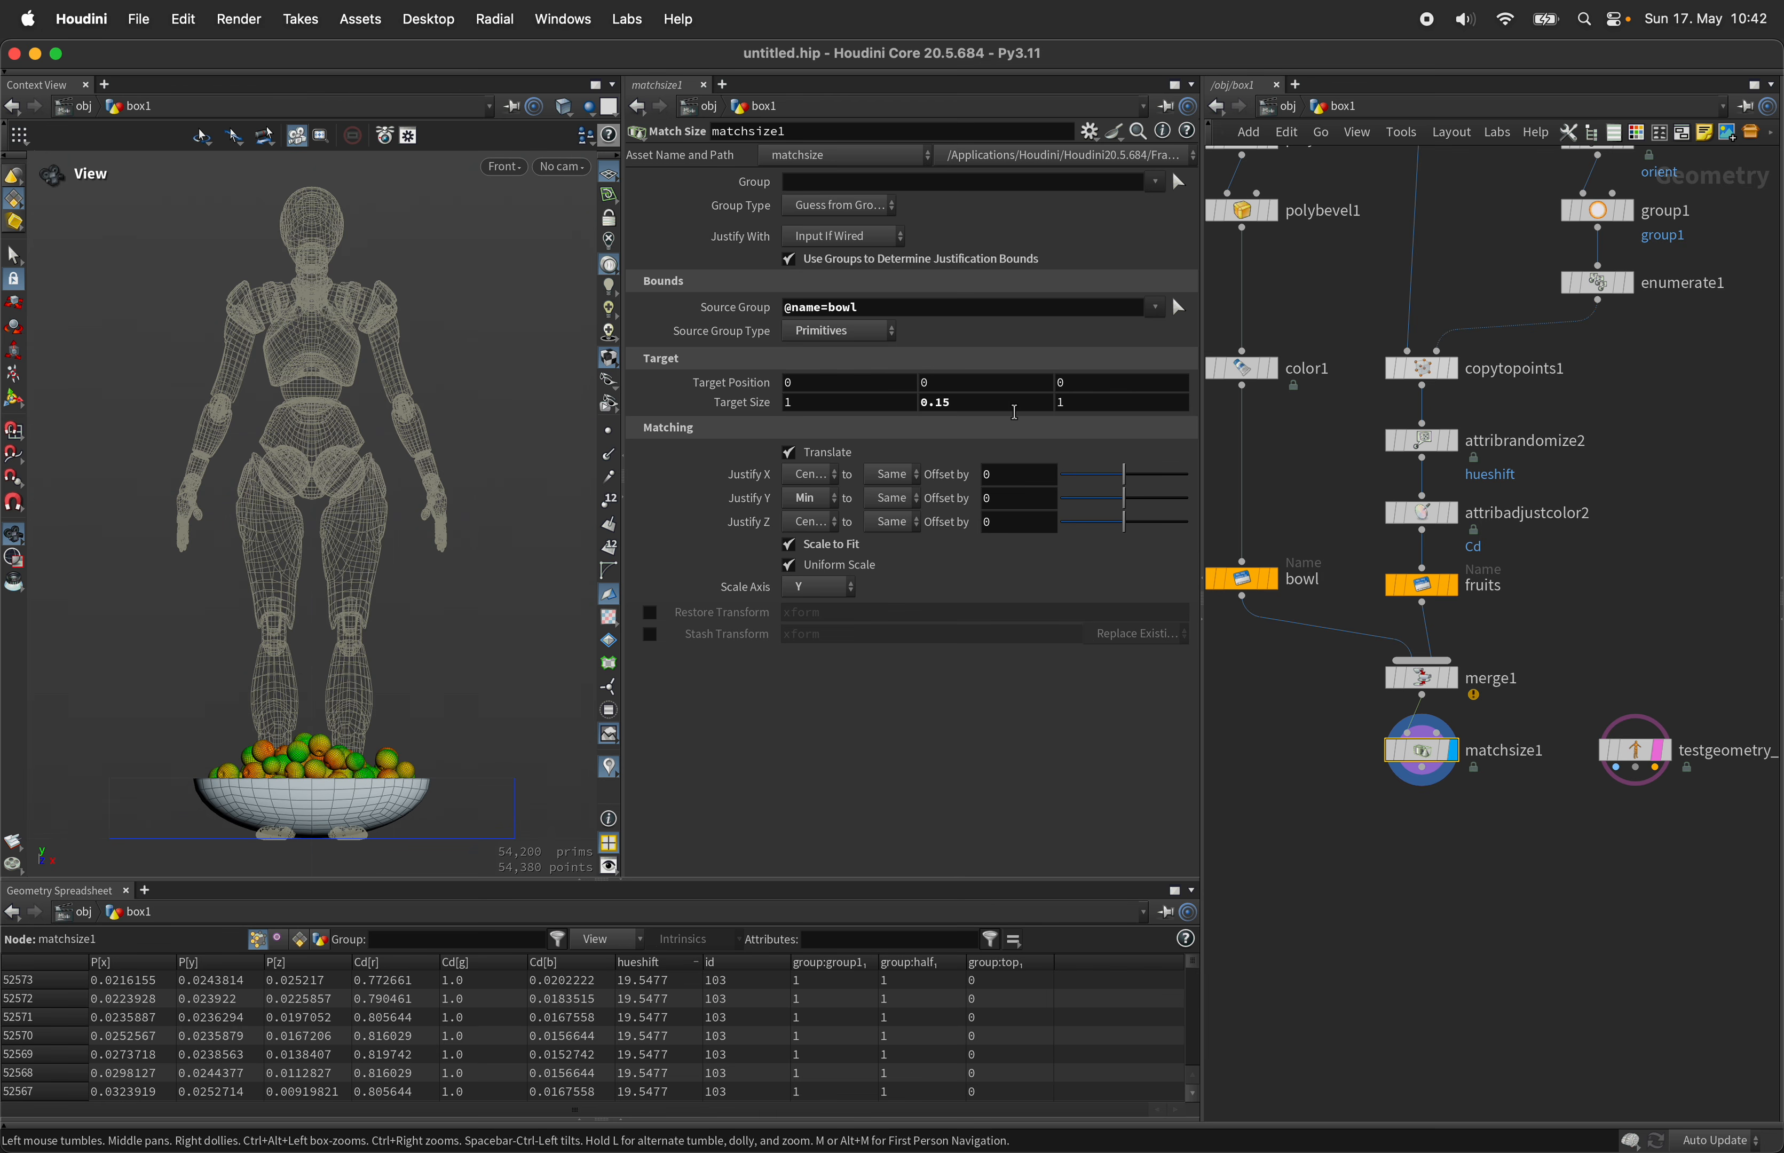
# Step: Delete the Electra test geometry node and reselect matchsize1
pyautogui.moveTo(522, 542); pyautogui.dragTo(369, 677)
pyautogui.click(1623, 795)
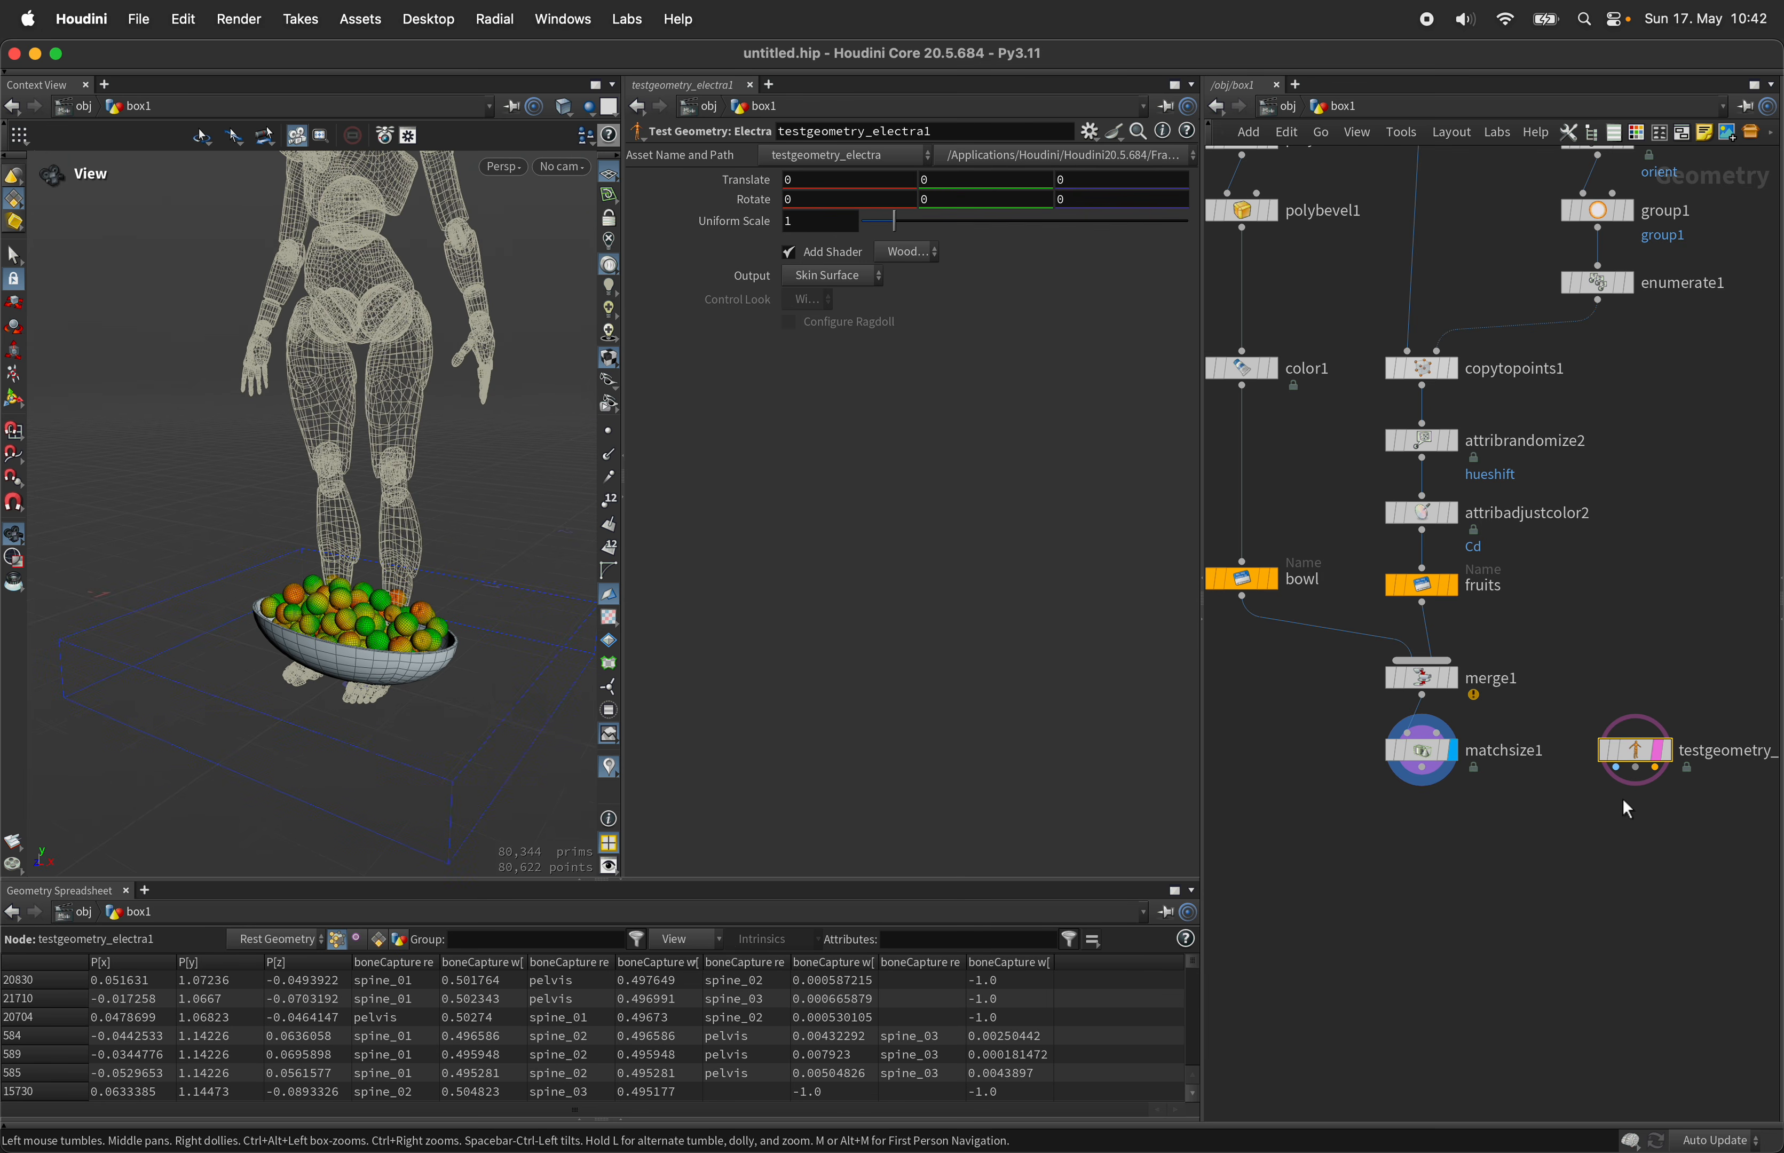
pyautogui.press('Delete')
pyautogui.click(1457, 764)
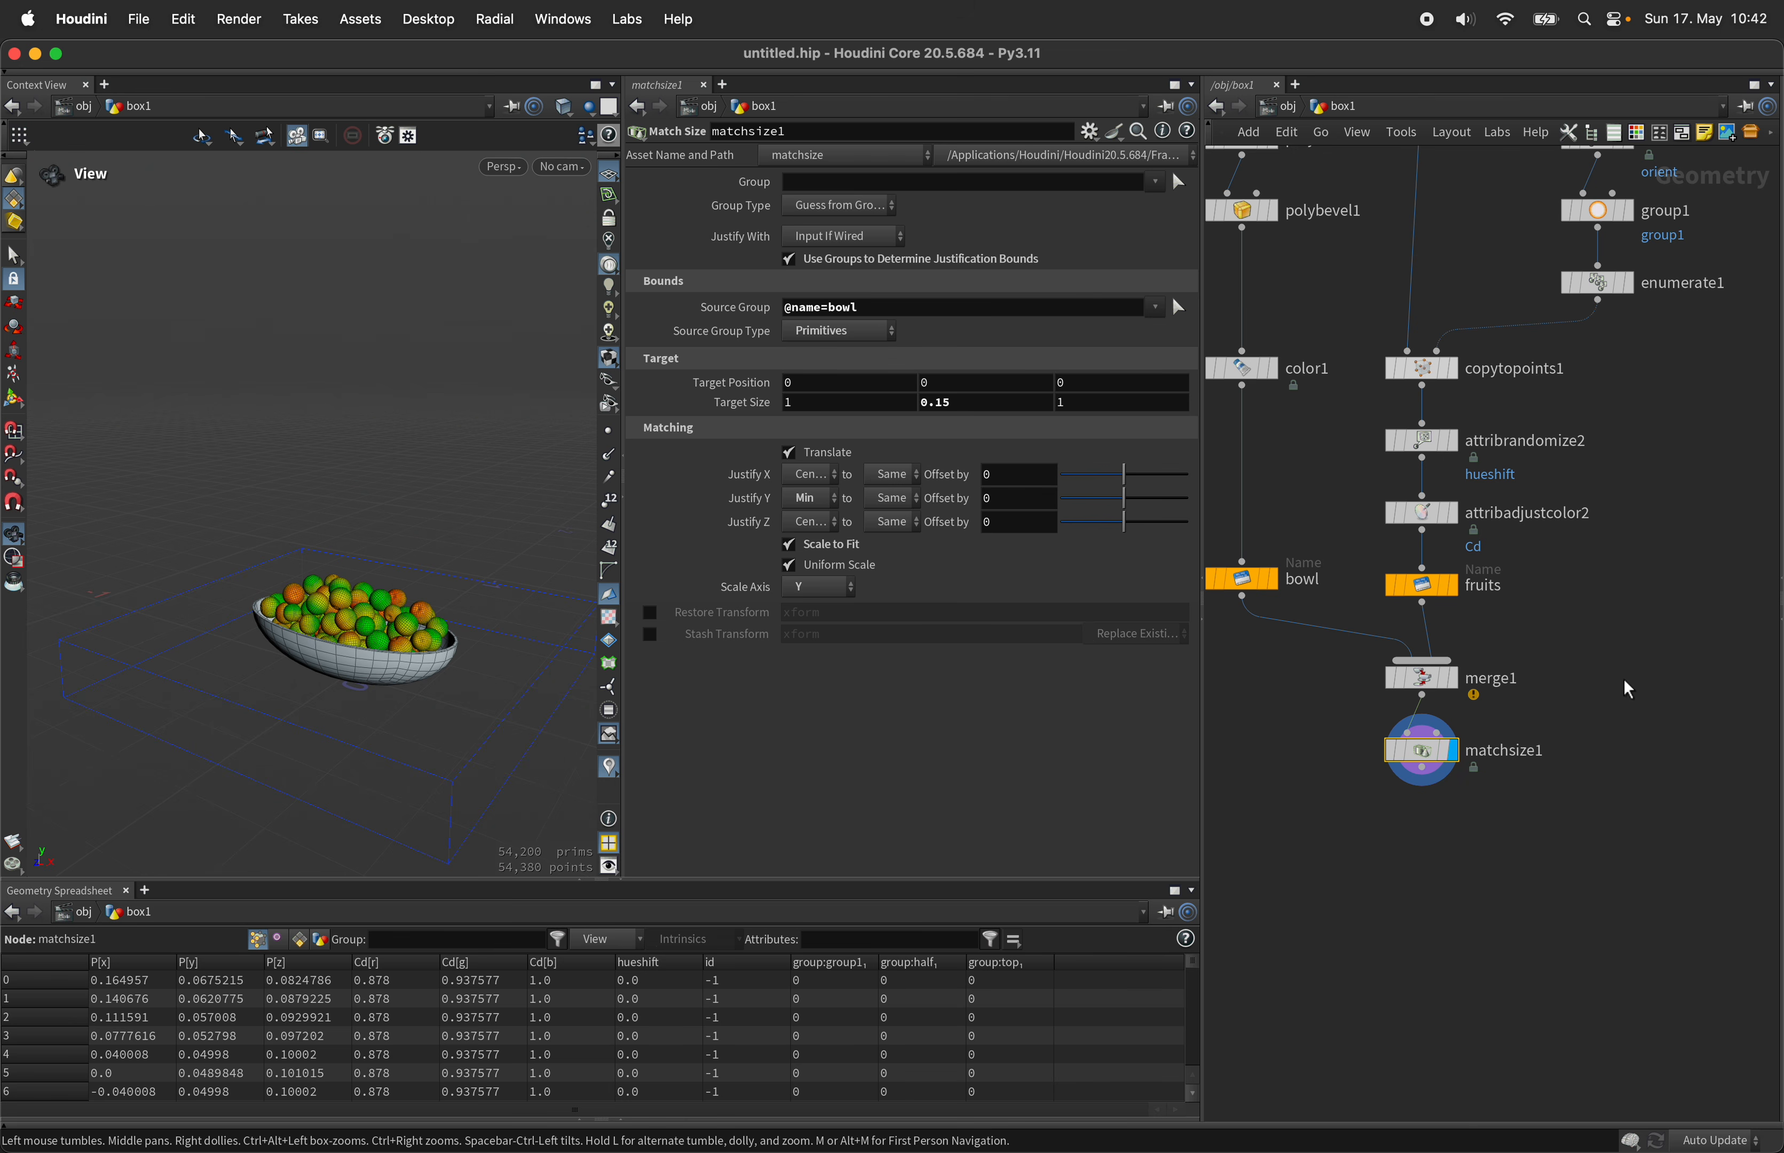
# Step: Append a Null node after matchsize1, rename it OUT and view the finished fruit bowl
pyautogui.moveTo(1624, 658); pyautogui.dragTo(1635, 627, button='middle')
pyautogui.press('Tab')
pyautogui.write('null')
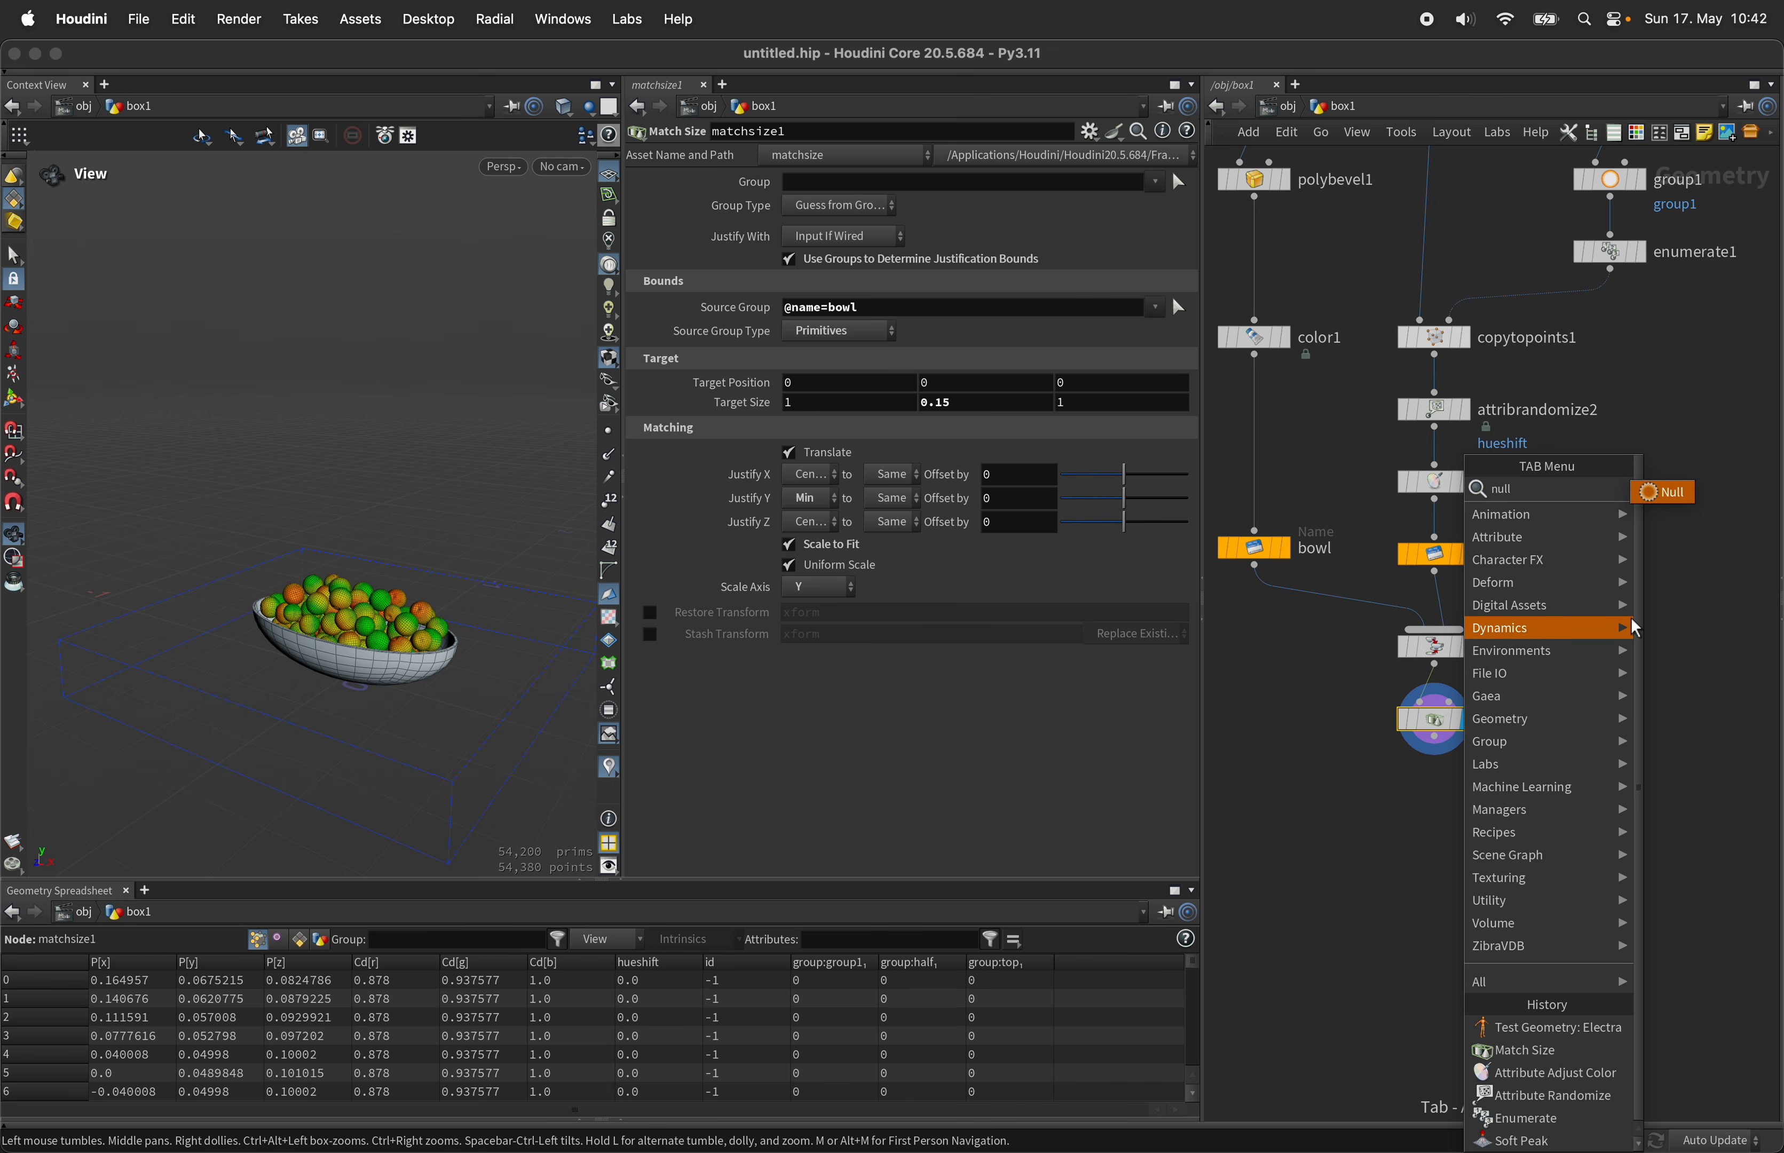
pyautogui.press('Return')
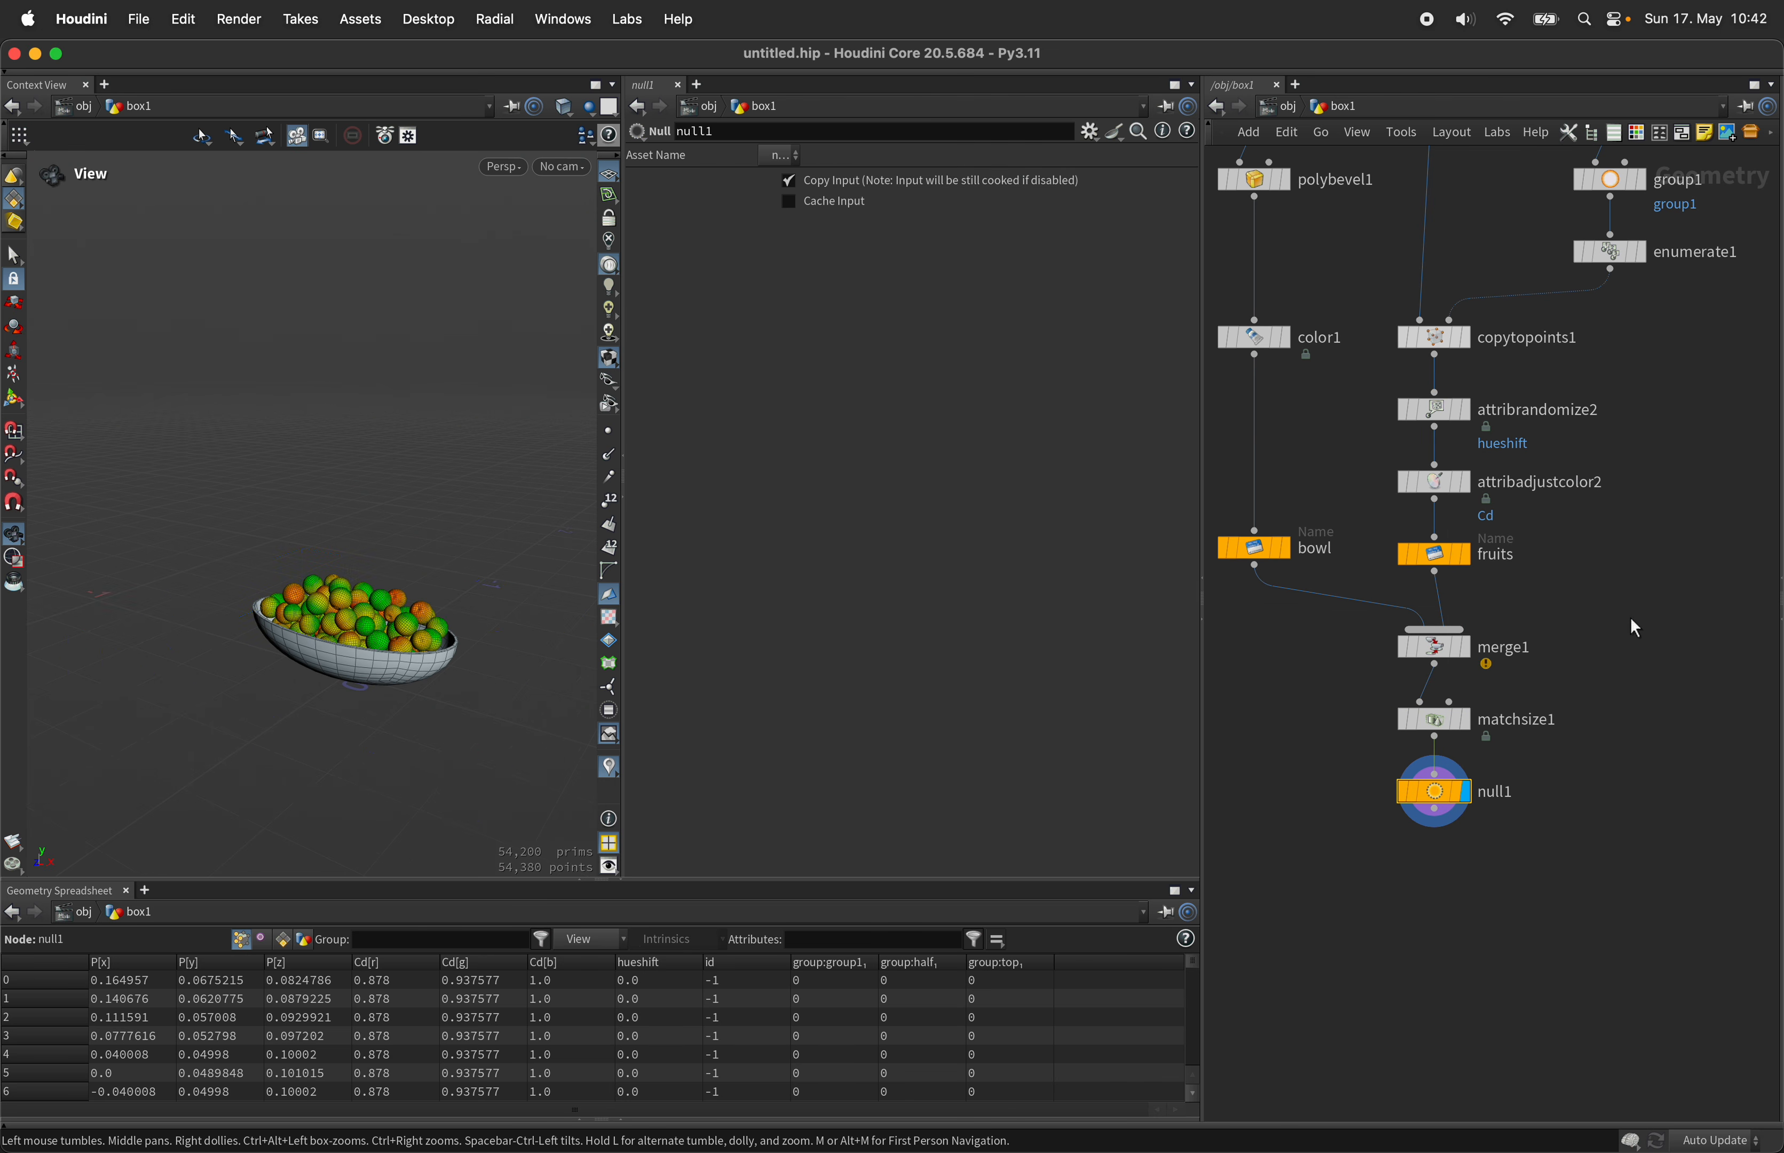
pyautogui.doubleClick(1502, 794)
pyautogui.write('OUT')
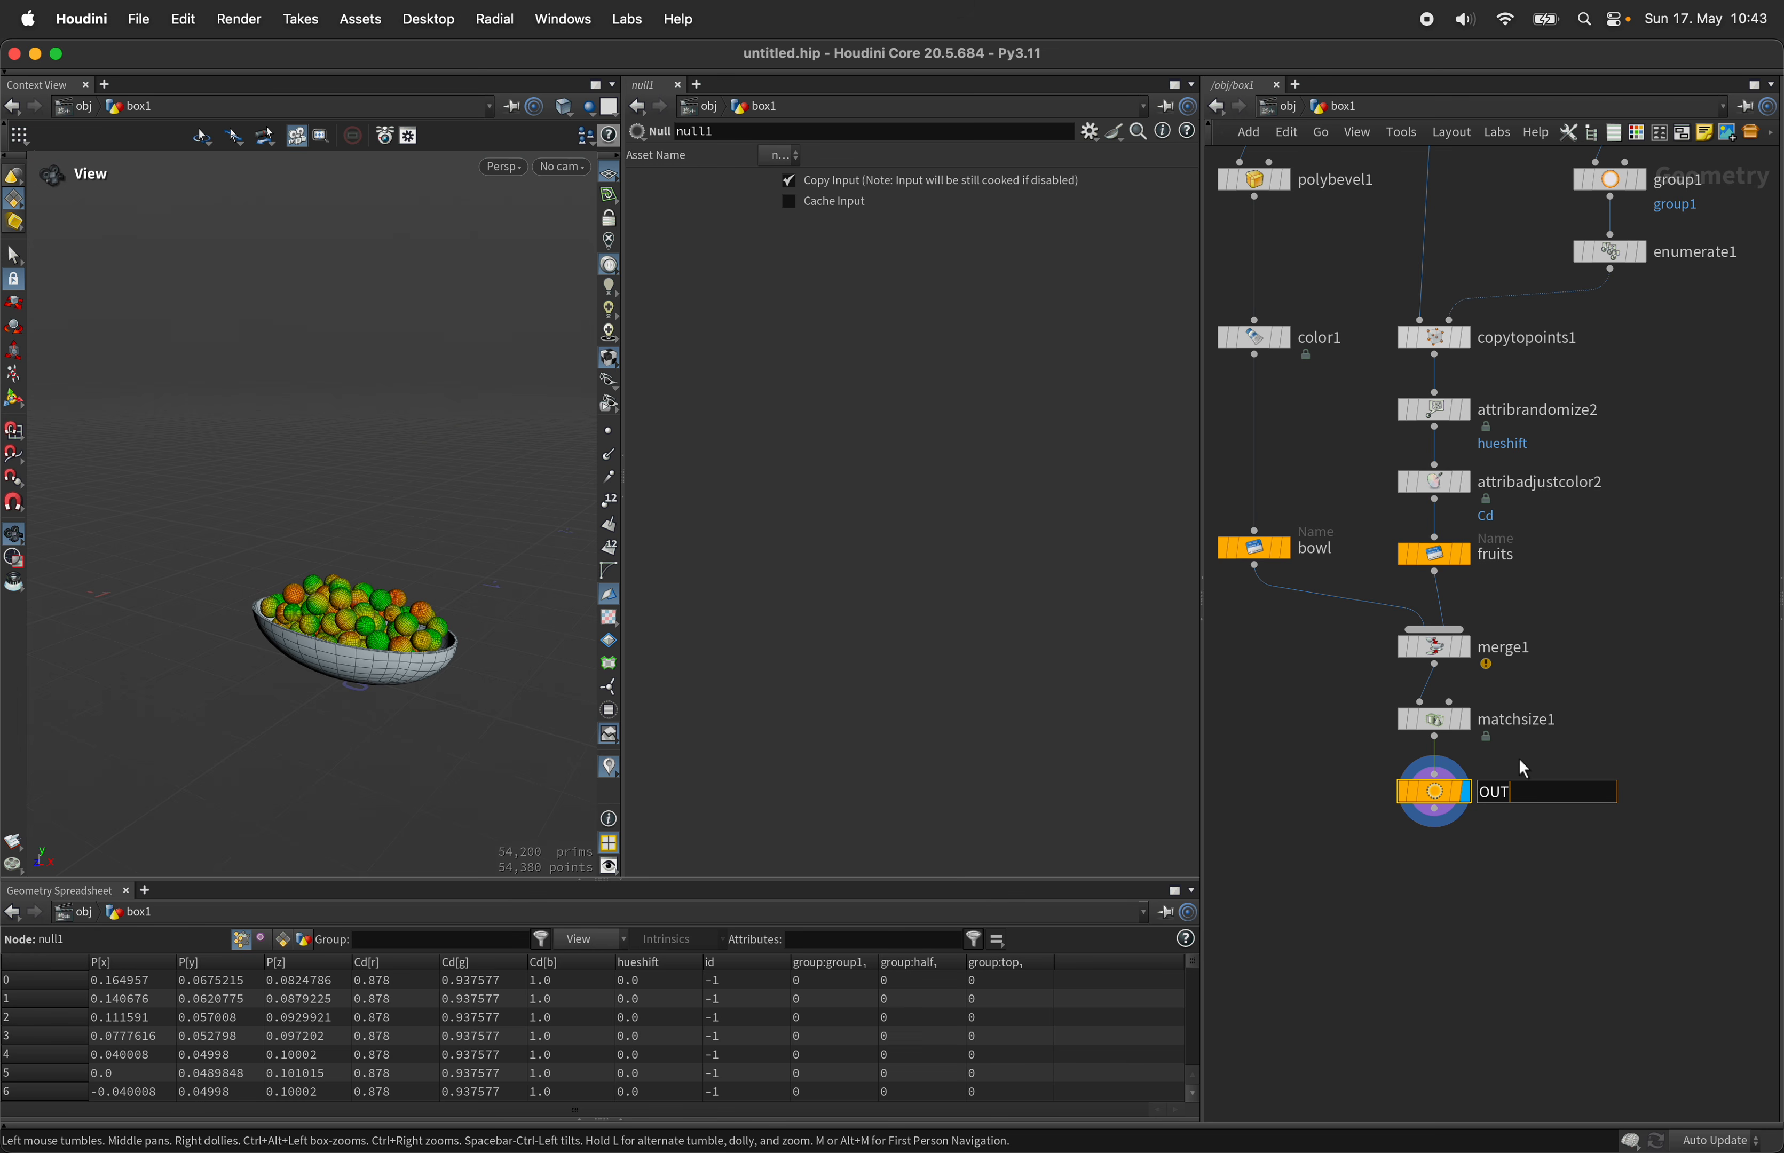
pyautogui.press('Return')
pyautogui.moveTo(403, 634); pyautogui.dragTo(409, 541)
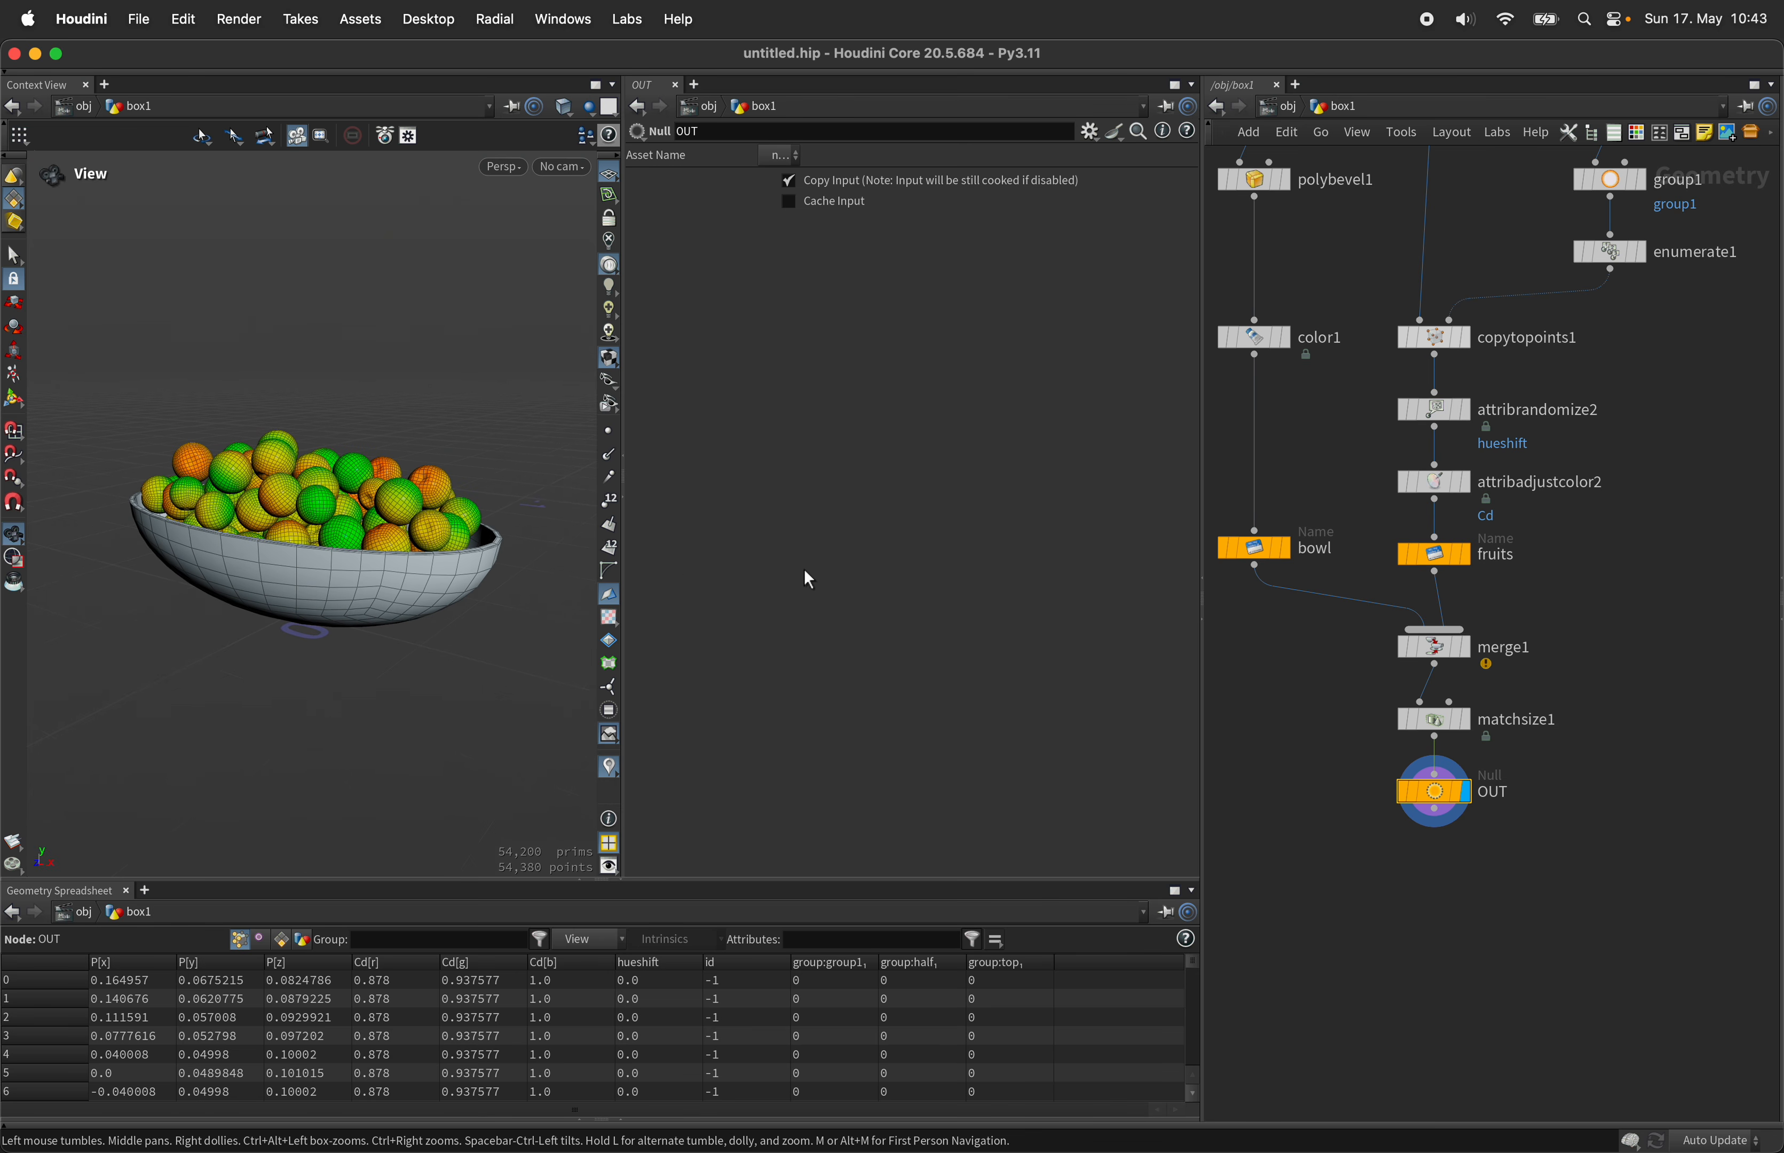